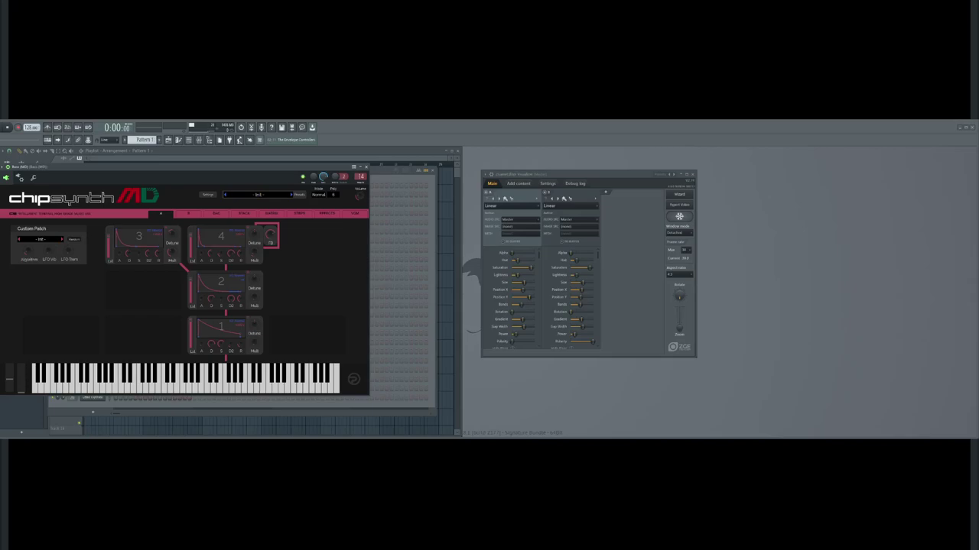
Change the Bass synth's patch algorithm to two parallel operator pairs (2 into 1, 4 into 3) and audition it on the keyboard
drag(28, 251, 27, 234)
drag(76, 386, 207, 381)
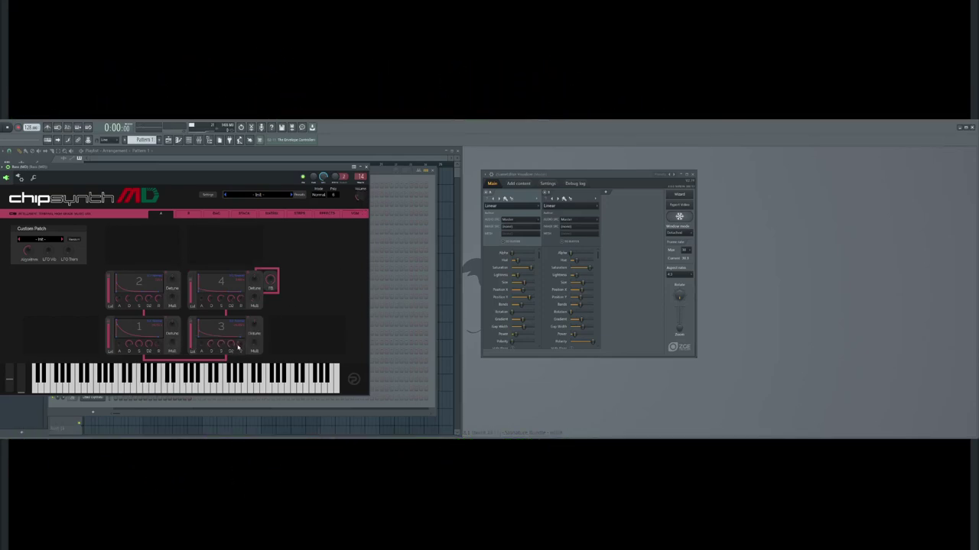
drag(185, 380, 88, 387)
click(367, 167)
Set the Bass synth's polyphony to 1 and bring up the Bass channel's piano roll
key(F7)
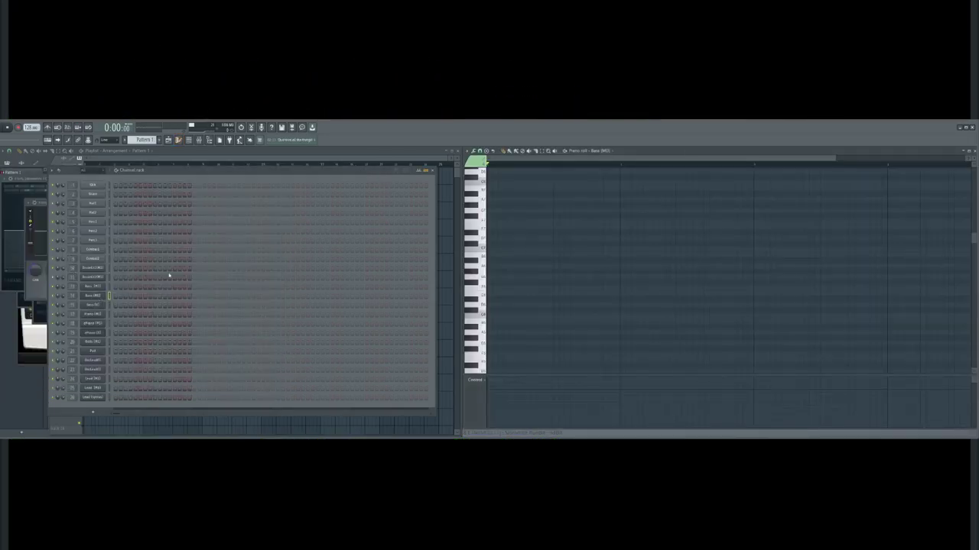
click(92, 303)
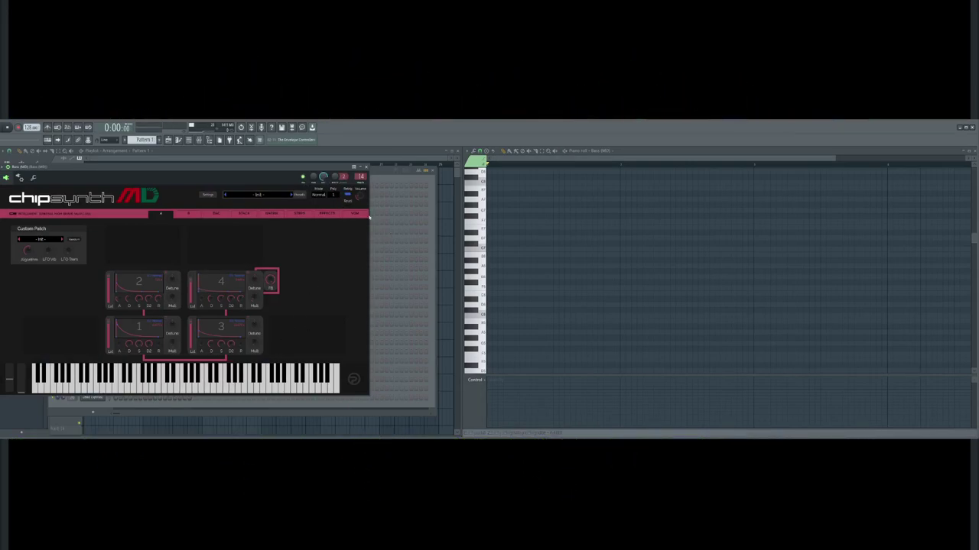
click(370, 183)
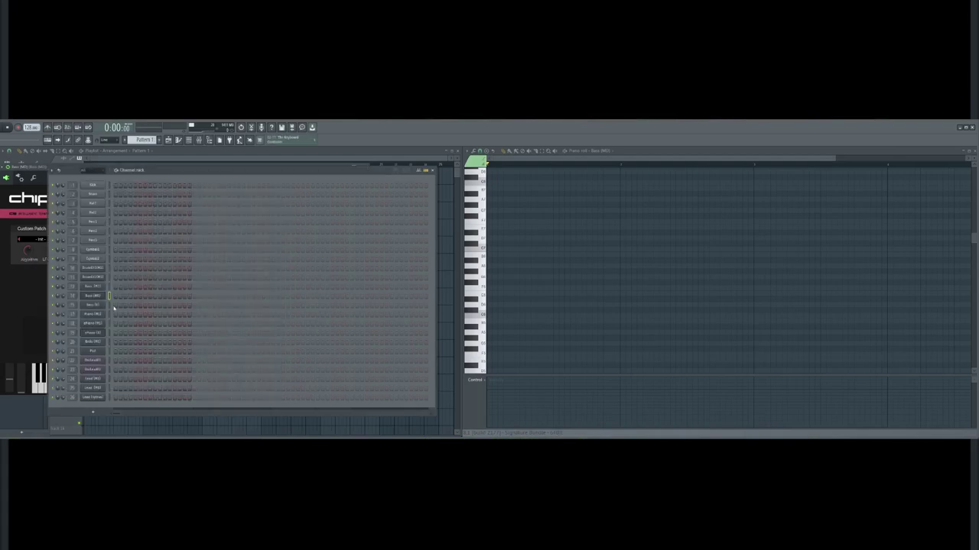
key(F7)
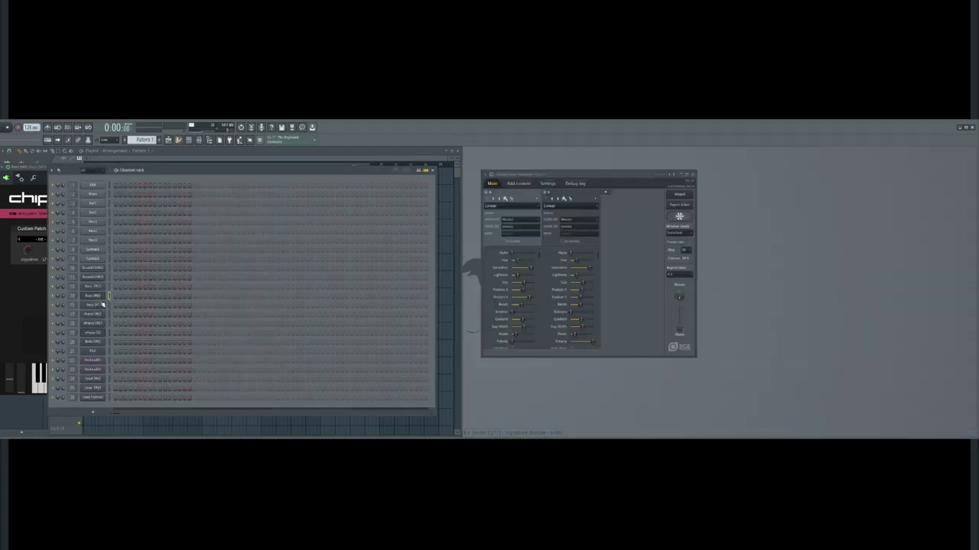
key(F7)
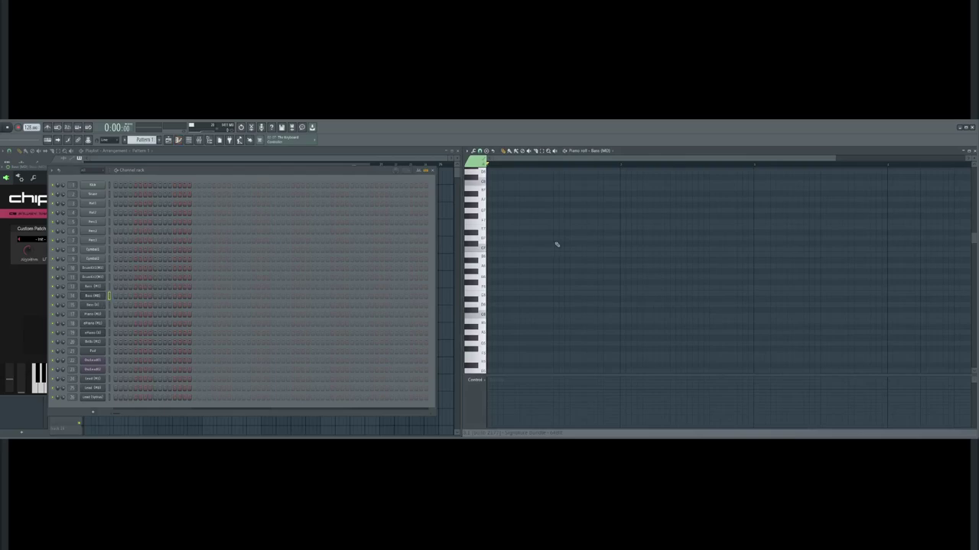
Audition low pitches and draw a single long bass note at the start of the first bar
click(484, 251)
scroll(485, 303, down, 1)
click(483, 331)
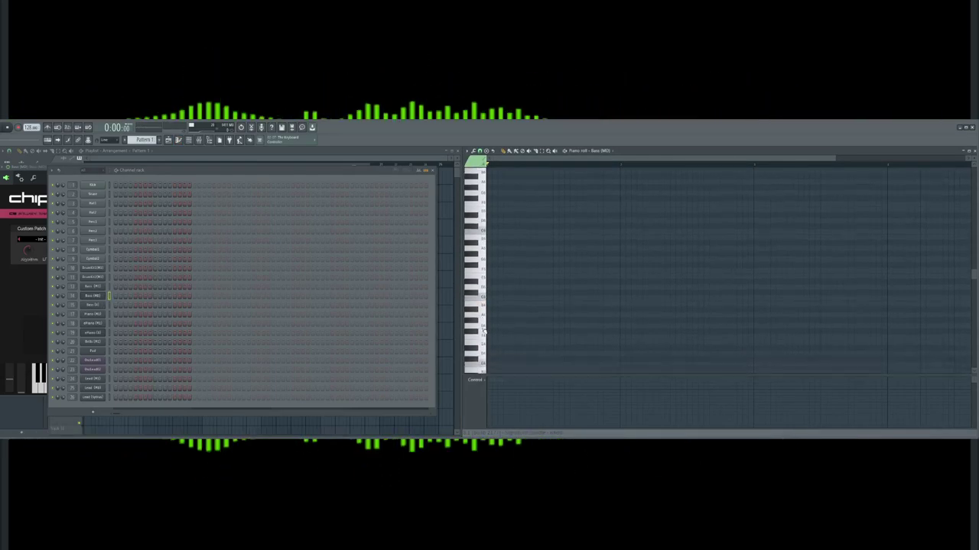
scroll(487, 356, down, 3)
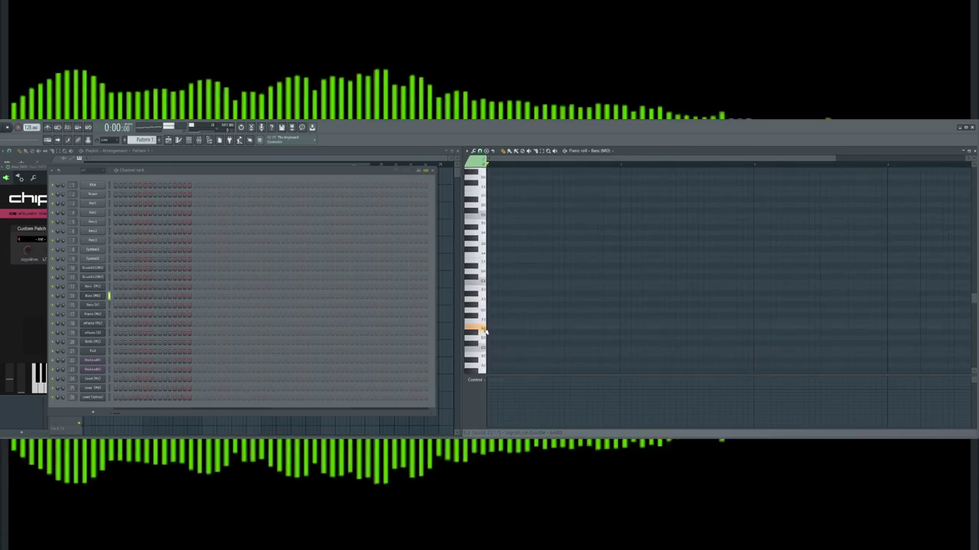
click(491, 327)
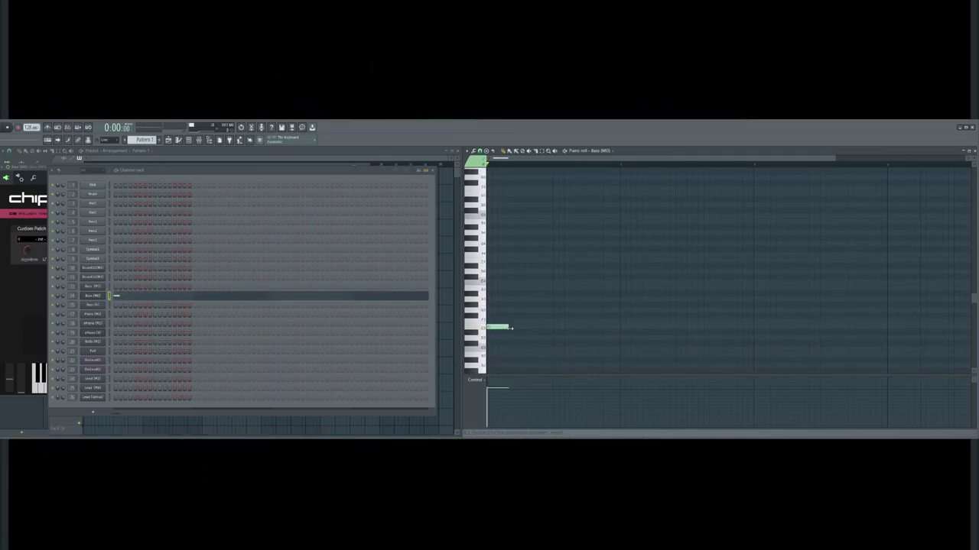
drag(505, 328, 529, 327)
click(509, 328)
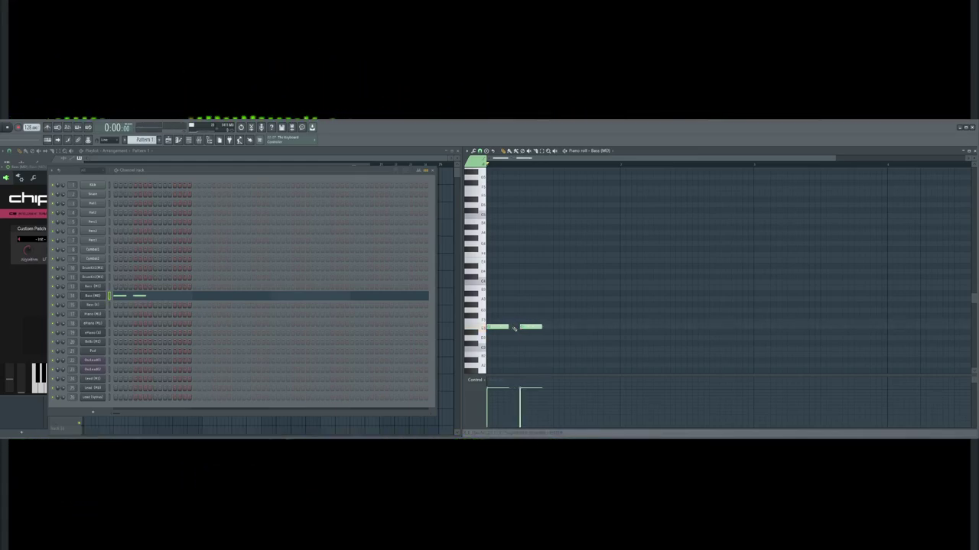
right_click(529, 327)
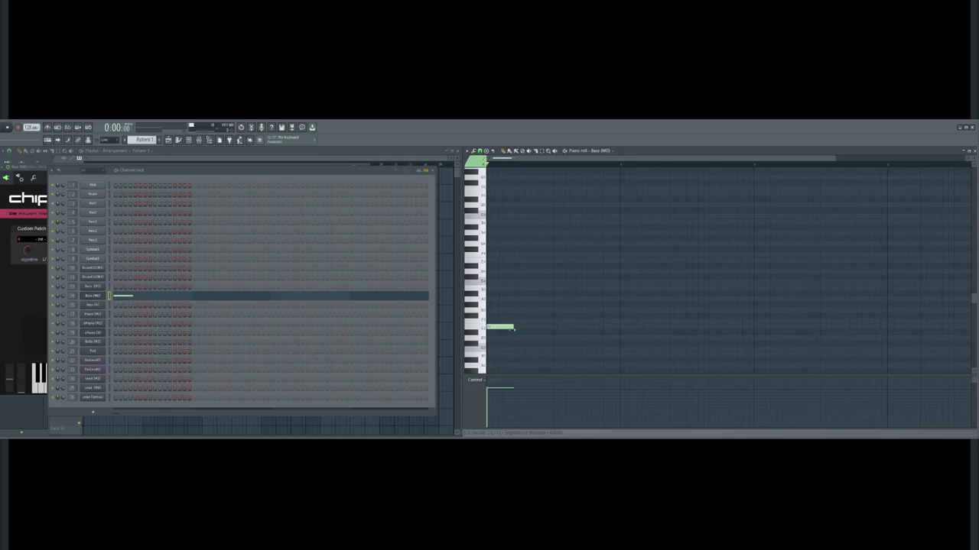
Add a short higher note after the first and a longer, still higher note after a gap, and play the riff
click(511, 284)
drag(512, 284, 521, 296)
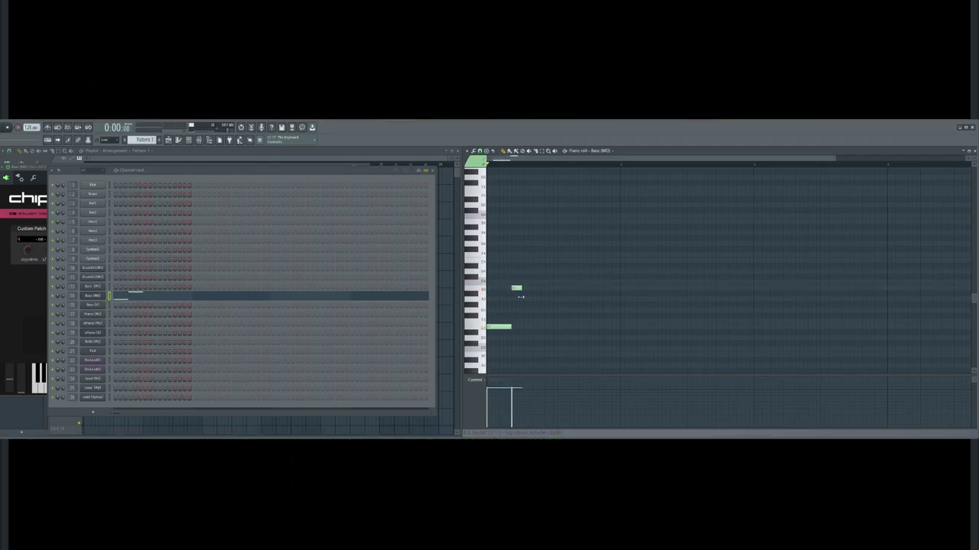
click(538, 250)
key(space)
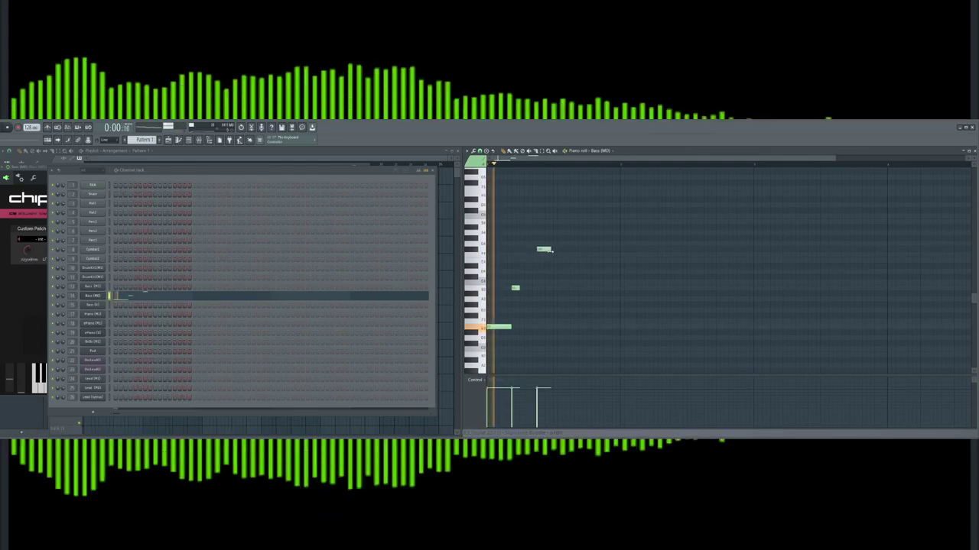
Add a very short lead-in note two semitones below the highest note, starting slightly before it, and check its timing
click(538, 261)
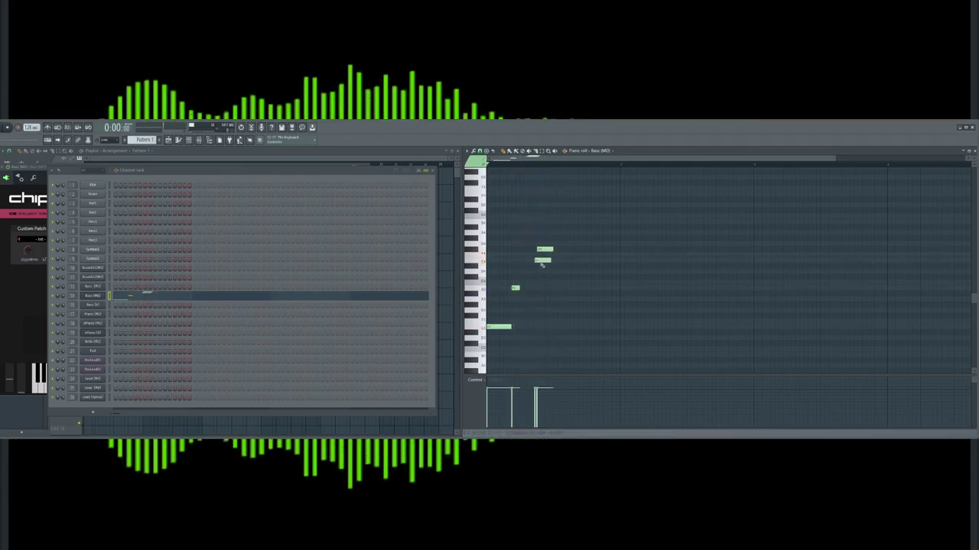
drag(549, 261, 540, 263)
key(space)
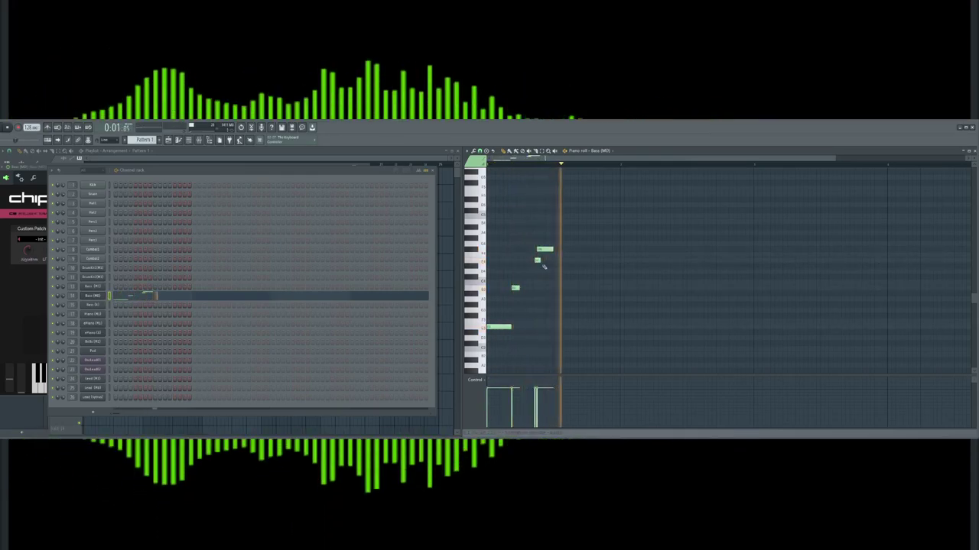
key(space)
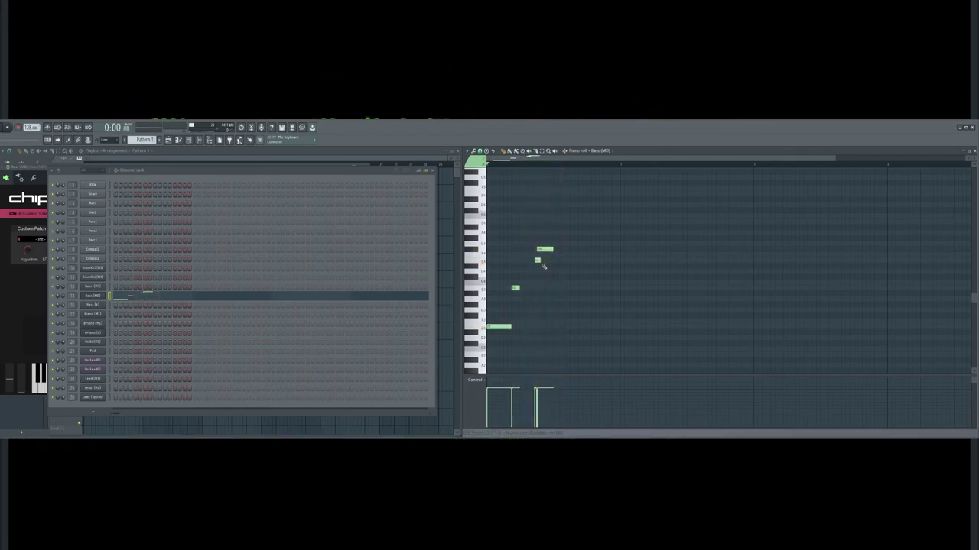
drag(538, 261, 536, 261)
Play back the riff and lower the project tempo to 100 BPM
key(space)
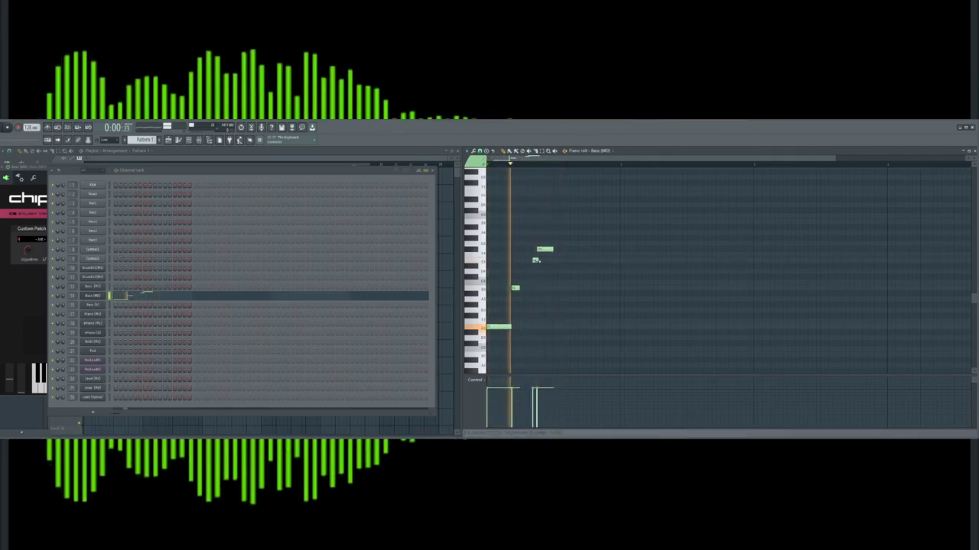
key(space)
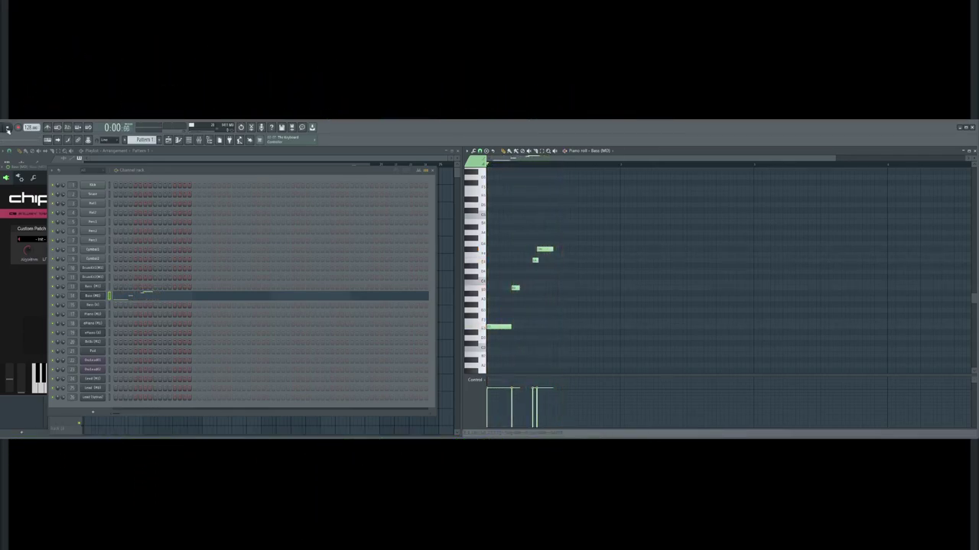
key(space)
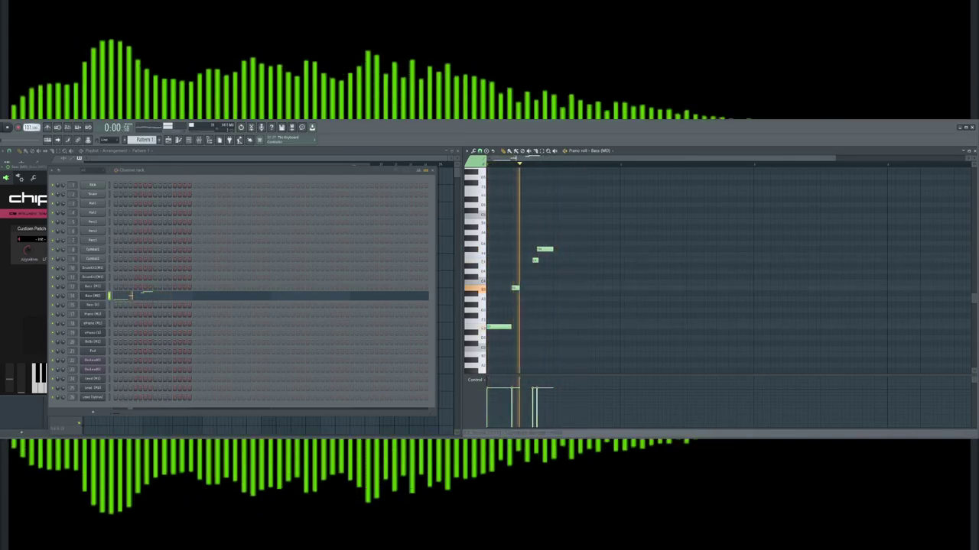
key(space)
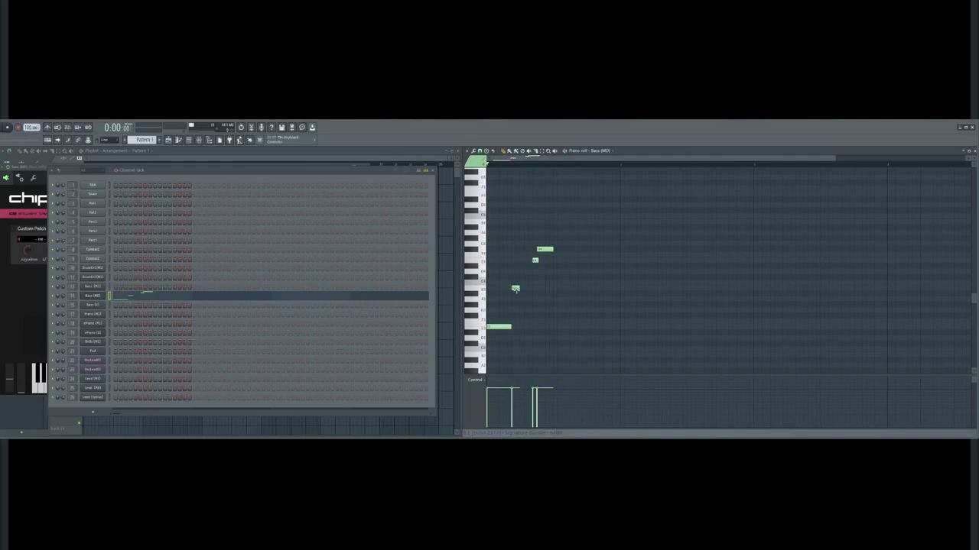
Add a long note at the lead-in note's pitch and lengthen the highest note so the two join
click(569, 260)
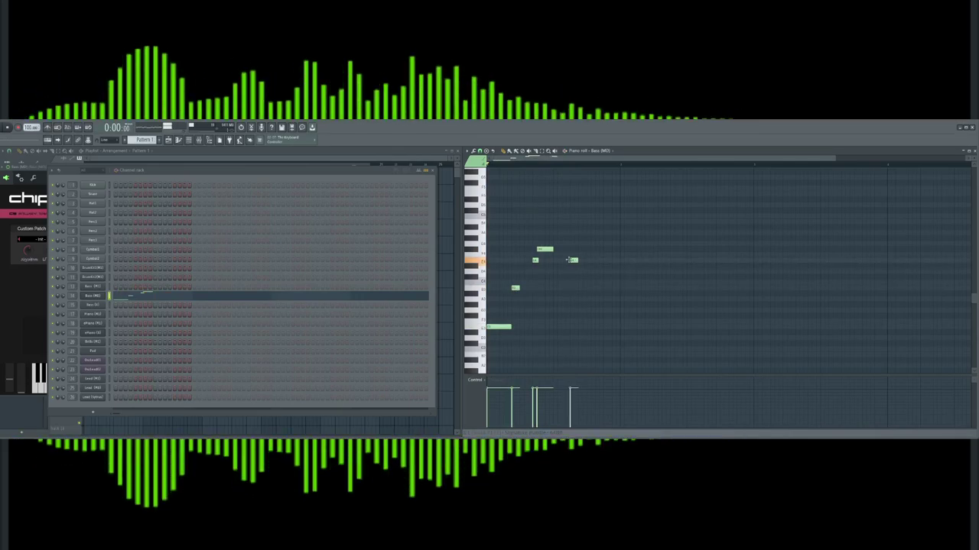
key(space)
drag(552, 251, 582, 267)
key(space)
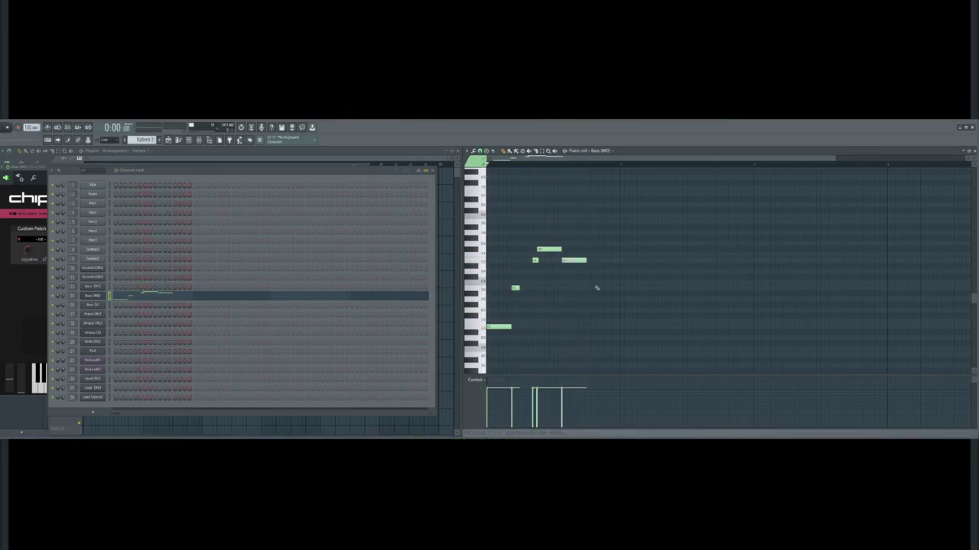
Finish the first bar with a short middle note and a long low note matching the opening pitches, and play it
click(594, 290)
click(599, 328)
drag(601, 327, 618, 328)
key(space)
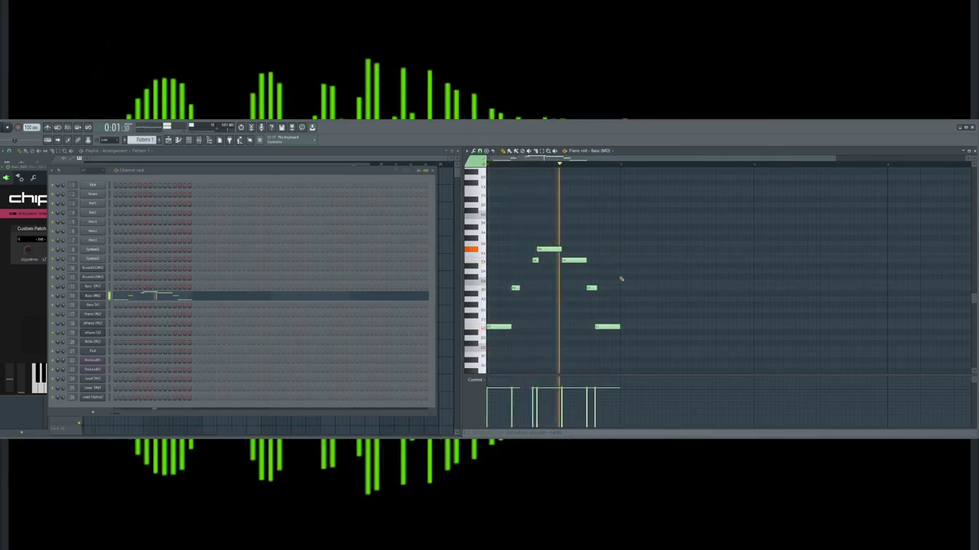
key(space)
Duplicate the one-bar riff, and duplicate the resulting two bars to fill four bars
key(ctrl+b)
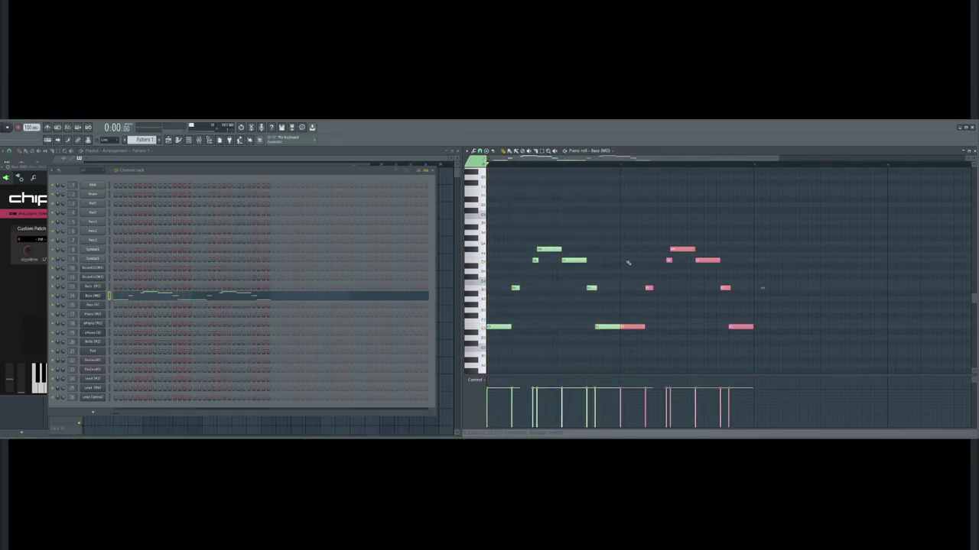
ctrl+click(640, 209)
scroll(643, 205, down, 2)
key(ctrl+b)
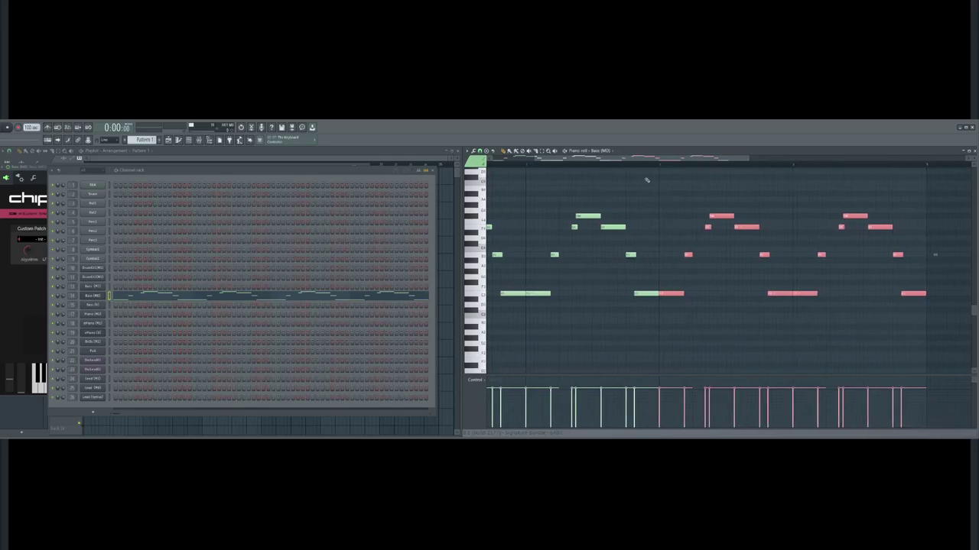
Transpose the notes of bars three and four down four semitones, deselect them, and play the transition
key(shift+Down)
key(shift+Down)
key(shift+Down)
key(shift+Down)
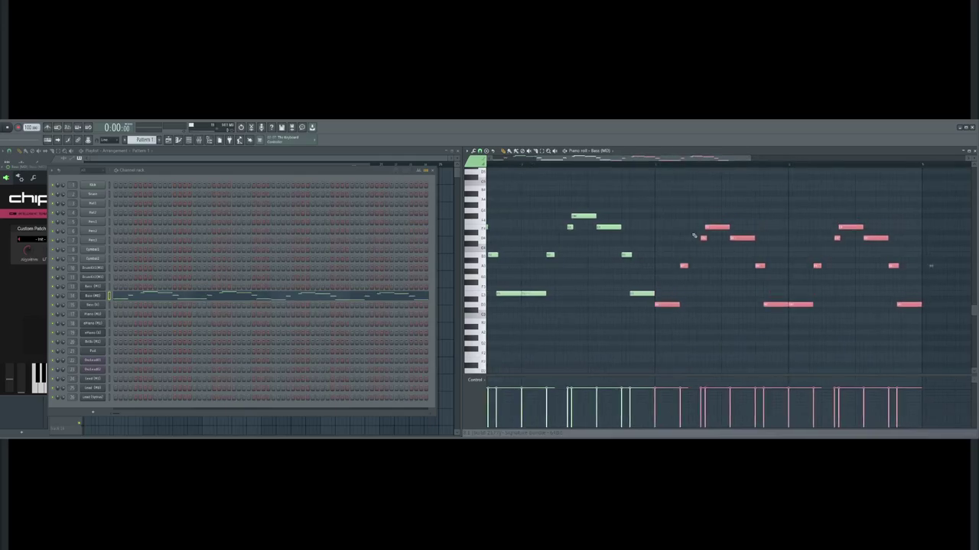
ctrl+click(695, 238)
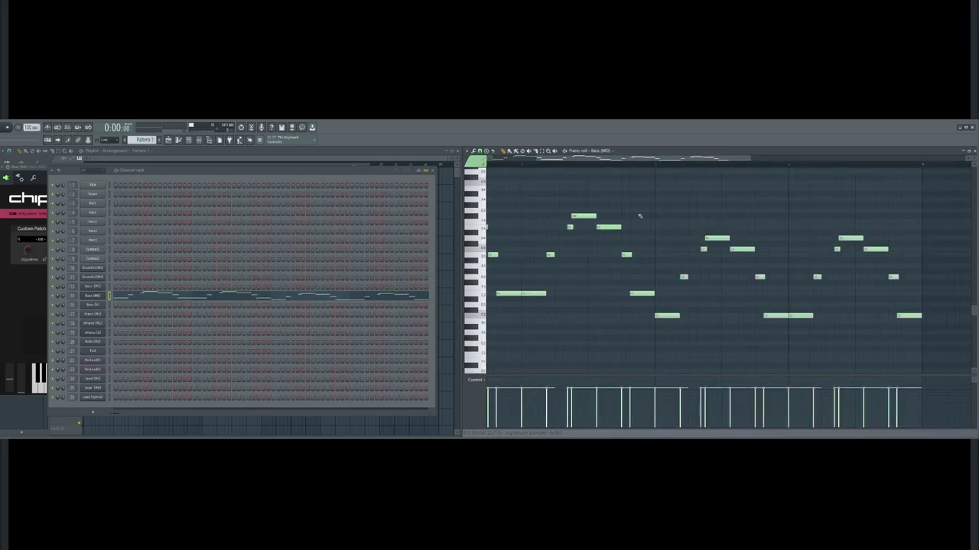
key(space)
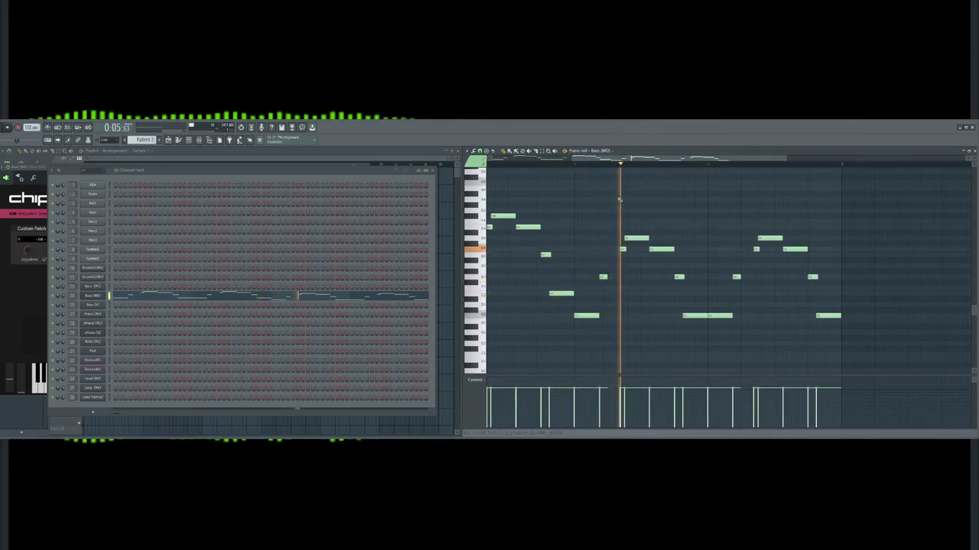
key(space)
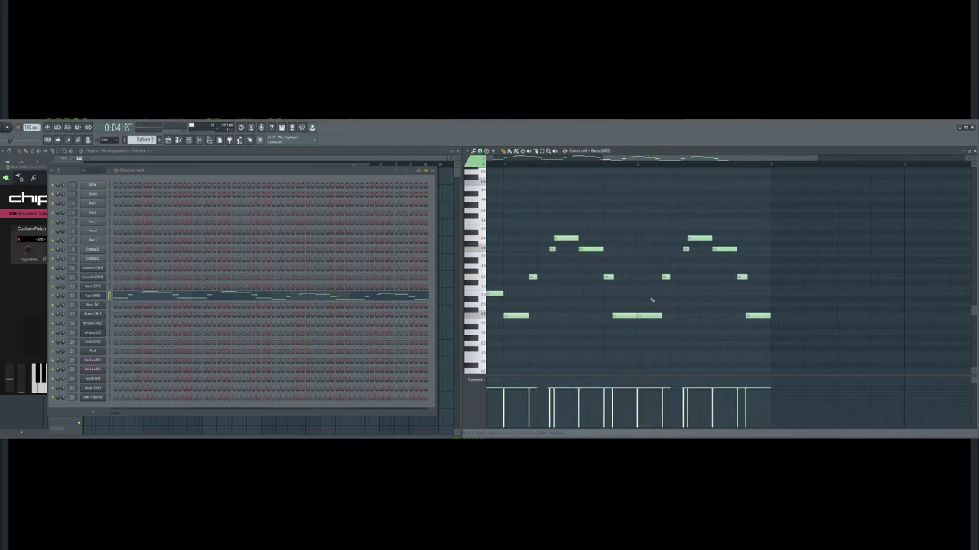
In the fourth bar, raise the first note nine semitones and replace the middle notes with a stepwise rising line that drops back
drag(648, 320, 647, 271)
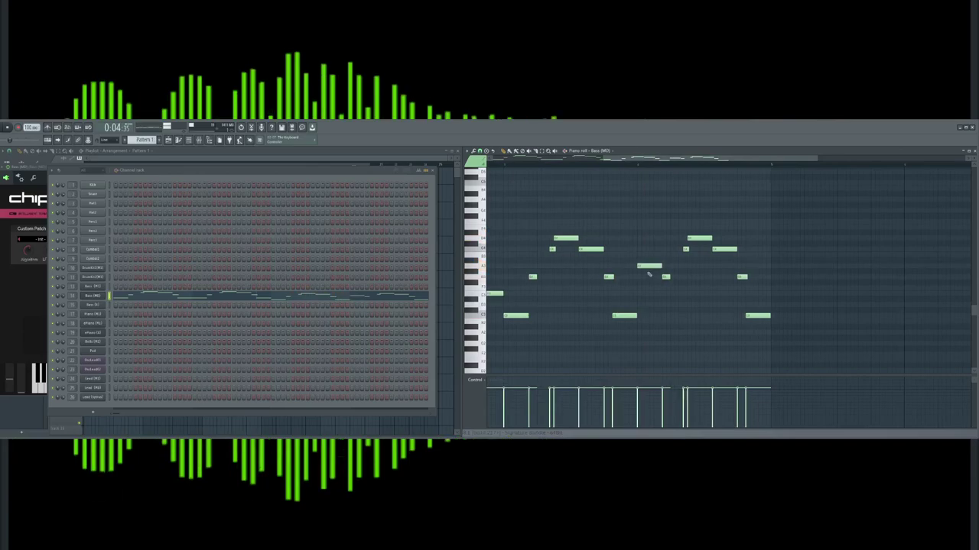
right_click(665, 276)
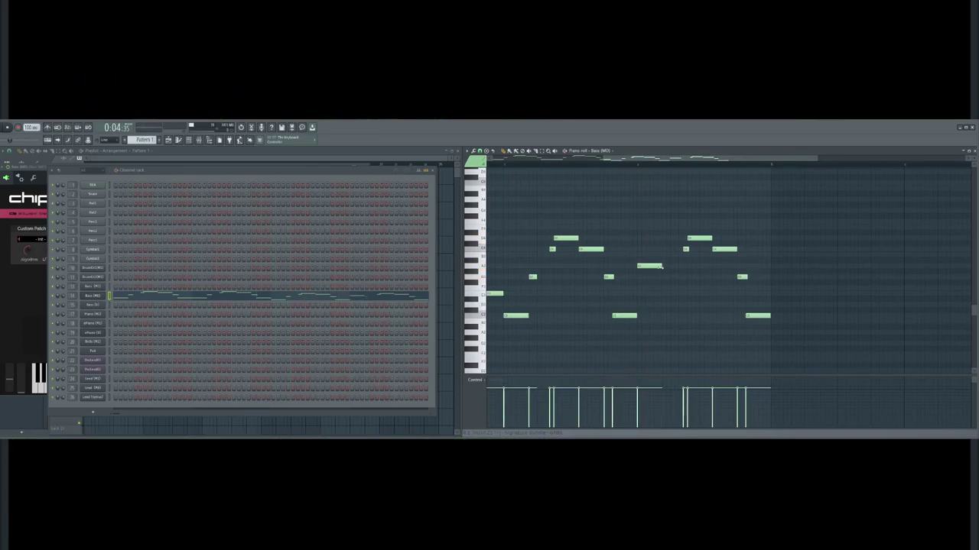
click(673, 268)
right_click(685, 249)
click(699, 255)
right_click(705, 239)
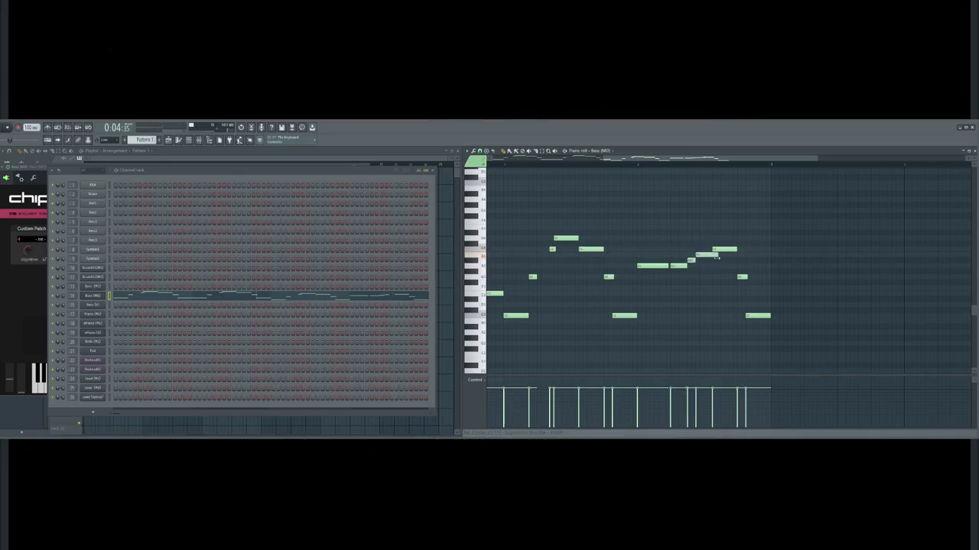
right_click(723, 250)
click(720, 267)
click(720, 266)
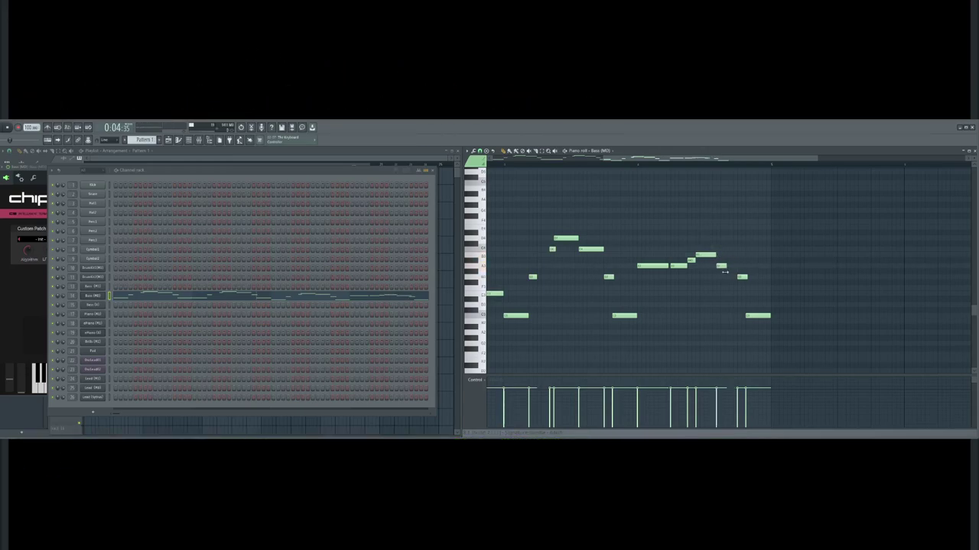
Raise the fourth bar's short second-to-last note seven semitones and its final note two semitones, and play the ending
drag(740, 244, 740, 237)
drag(731, 159, 752, 159)
drag(694, 314, 694, 304)
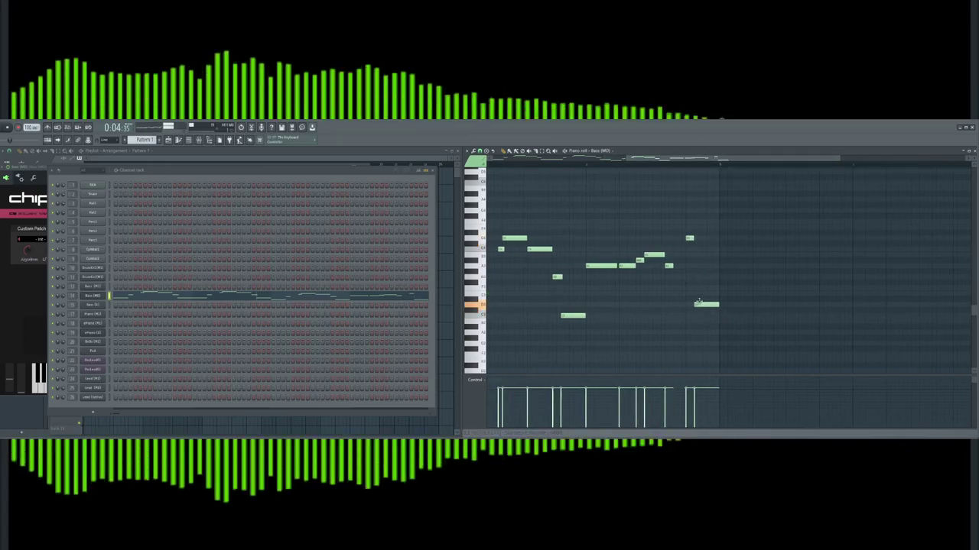
key(space)
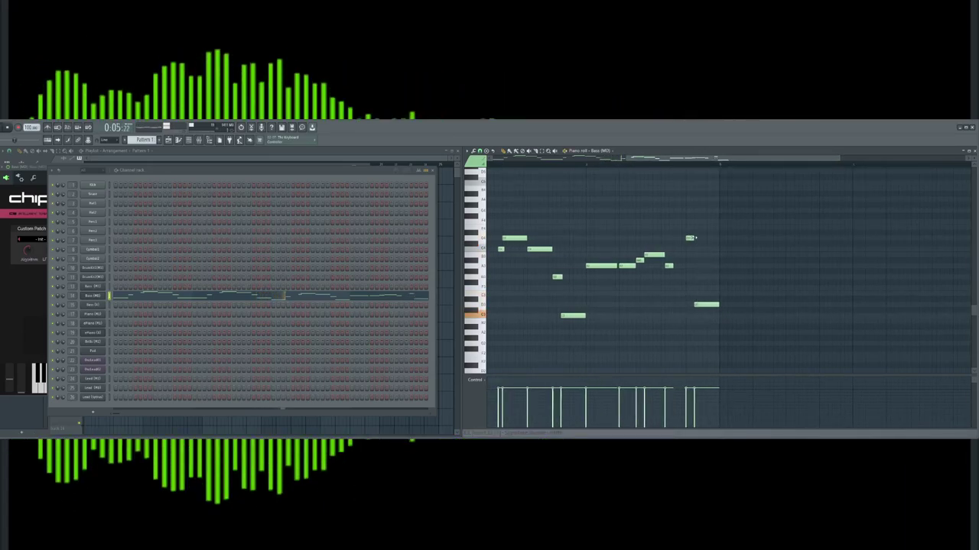
Place the bass pattern at the start of track 1 in the playlist and duplicate it into four consecutive clips
drag(625, 158, 419, 158)
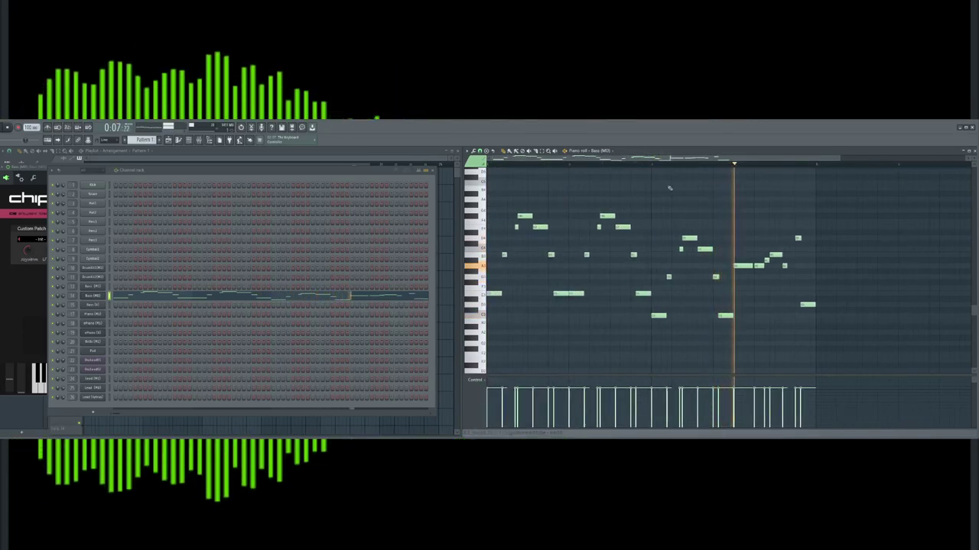
drag(692, 159, 727, 163)
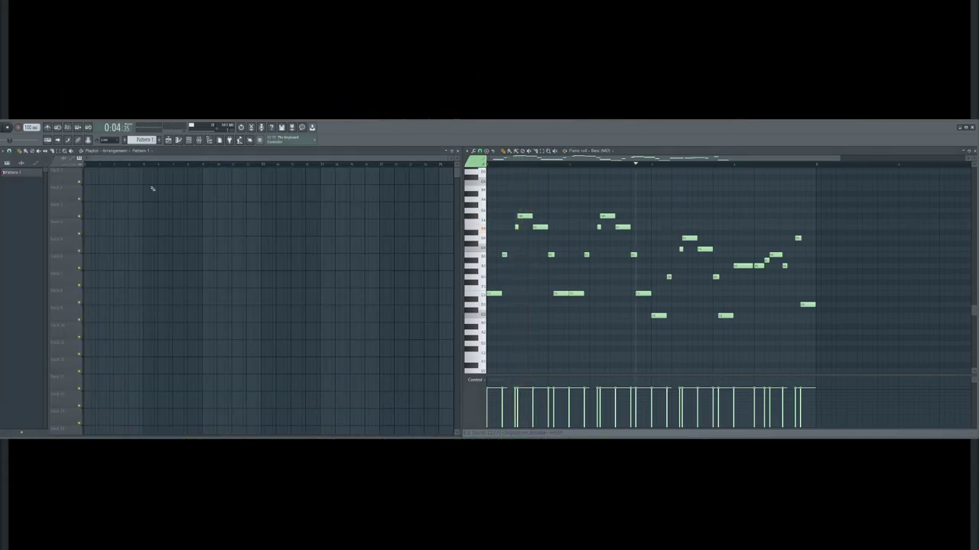
click(25, 151)
mouse_move(96, 176)
mouse_down()
mouse_move(86, 175)
mouse_move(142, 196)
mouse_up()
key(ctrl+b)
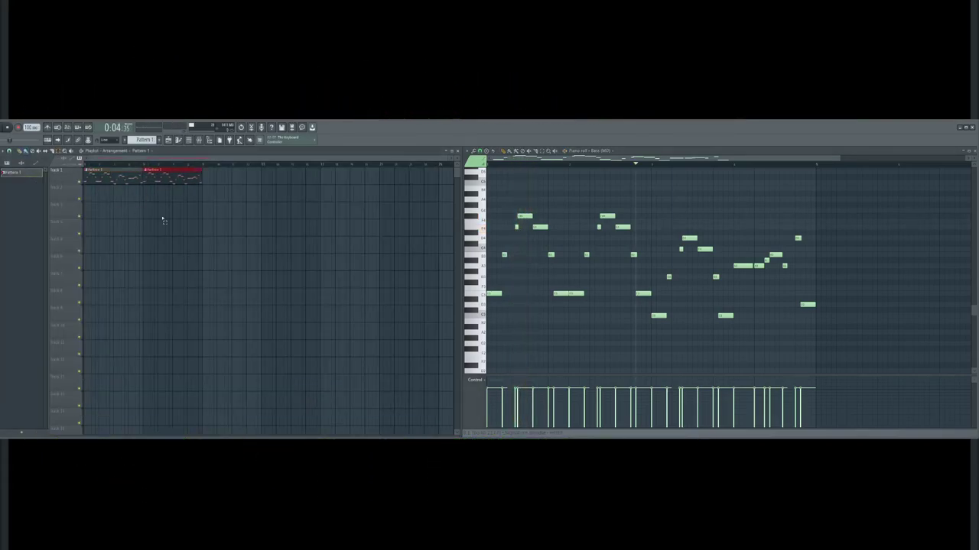
key(ctrl+b)
key(ctrl+b)
key(ctrl+d)
Select all four bass clips, move them down to track 2, and deselect them
drag(336, 185, 64, 174)
key(shift+Down)
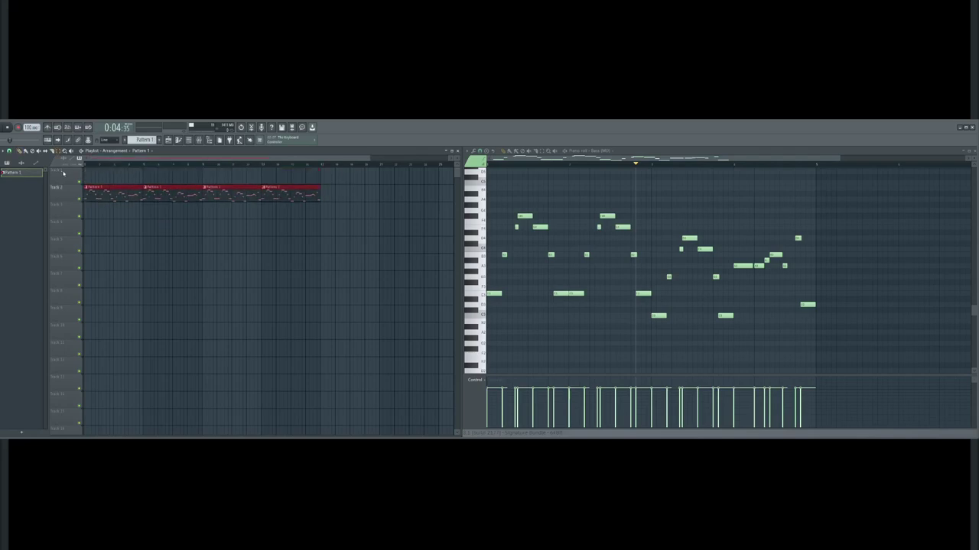
key(ctrl+d)
Name the bass pattern Bass01, and create a Beat01 pattern with a clip at the start of track 1
click(159, 139)
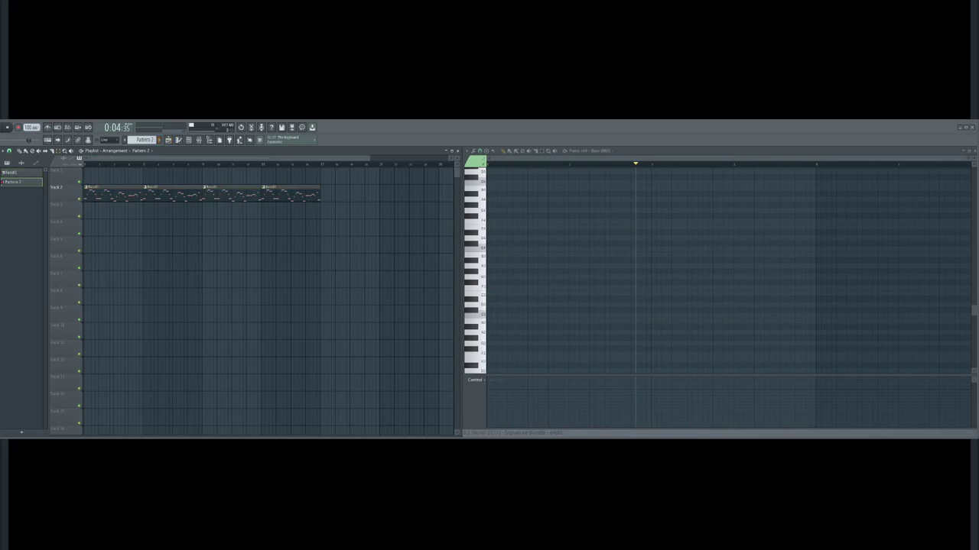
text(Beat01)
key(Return)
click(92, 175)
Load an FPC kick sample into the Kick channel and close its sampler window
click(189, 140)
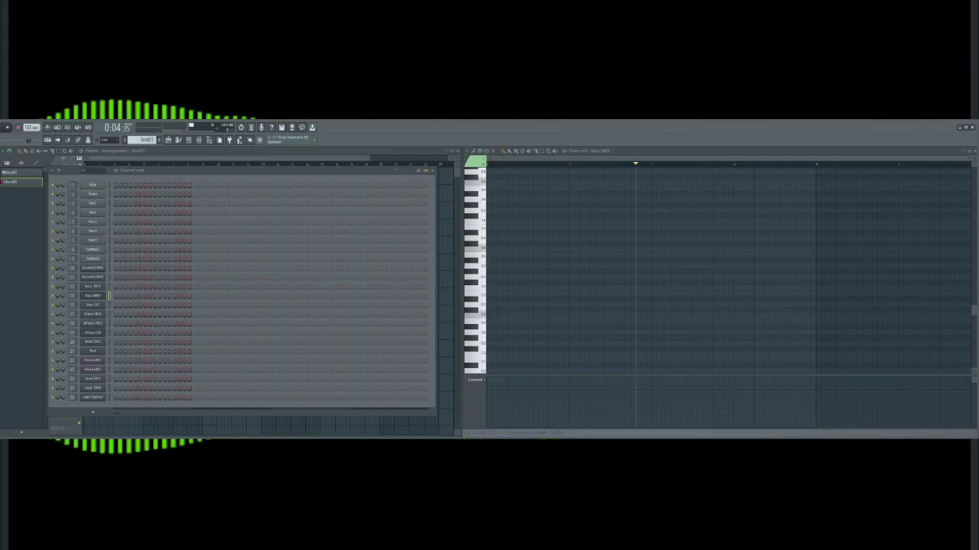
click(95, 185)
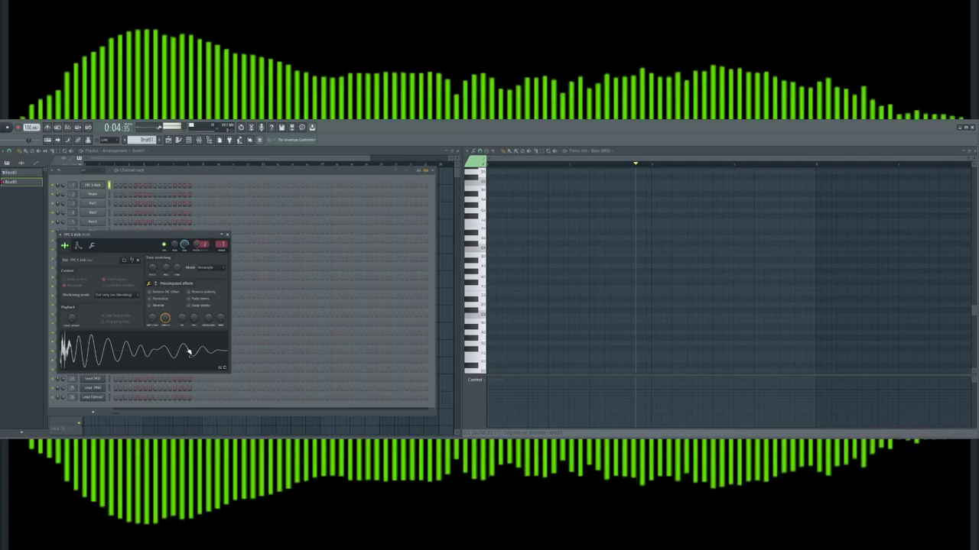
click(226, 235)
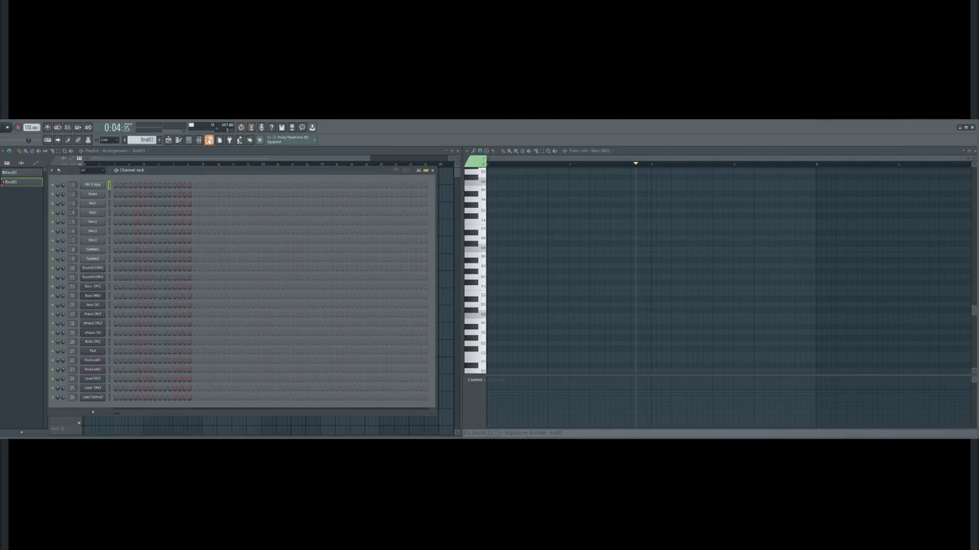
Open Fruity parametric EQ 2 on the kick's mixer track and lower its highest band while auditioning the kick
click(209, 140)
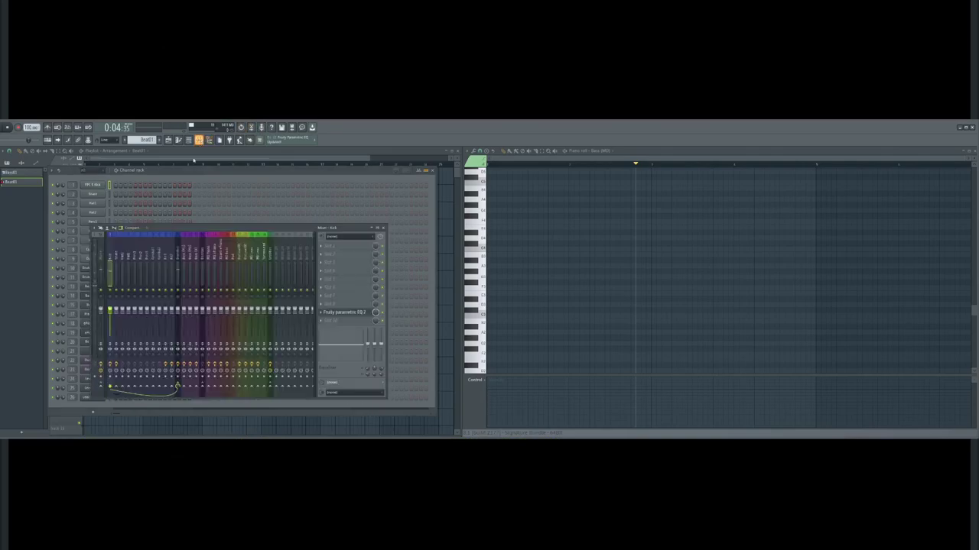
click(348, 313)
key(space)
key(space)
drag(164, 263, 163, 290)
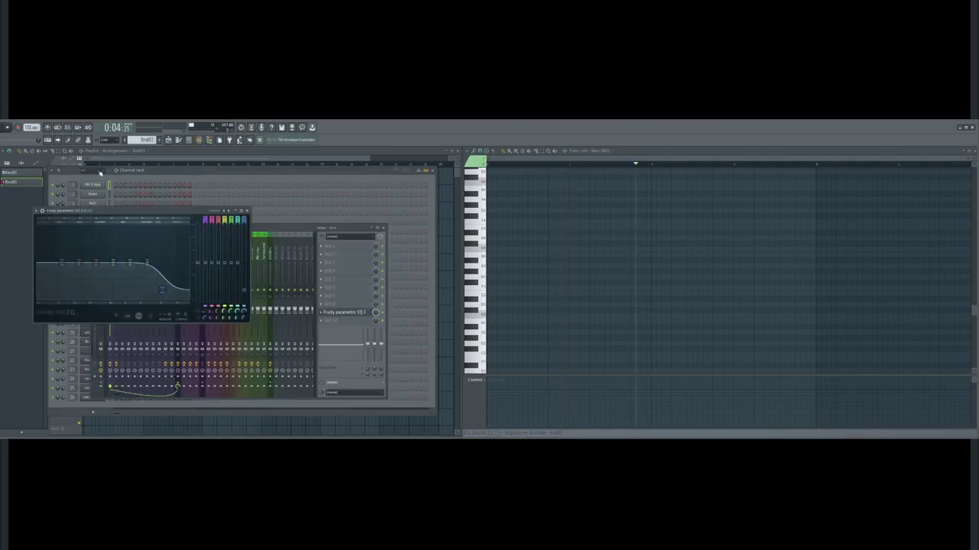
key(space)
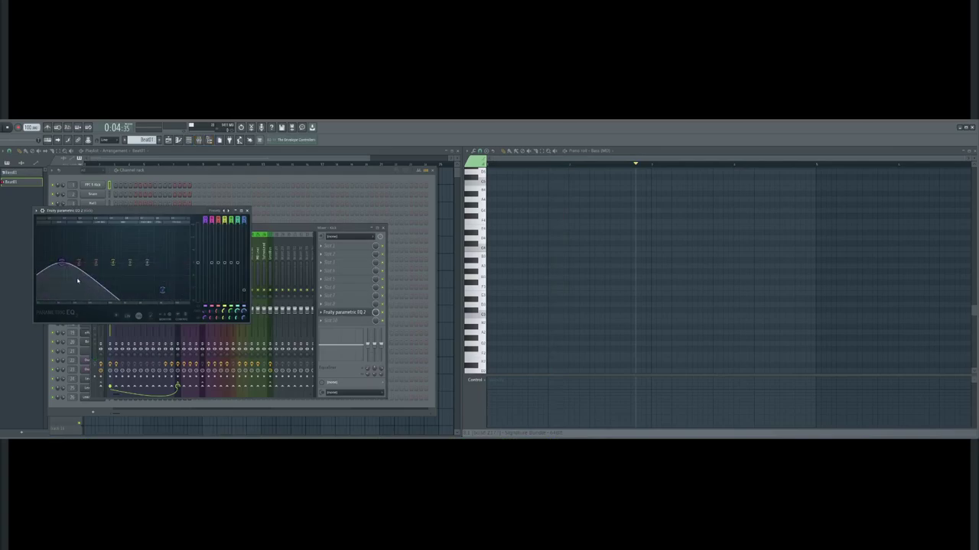
Shape the kick EQ with a low cut, a slight low boost, a low-mid dip and a high roll-off
click(75, 278)
click(84, 286)
key(space)
key(space)
drag(77, 264, 113, 266)
click(93, 186)
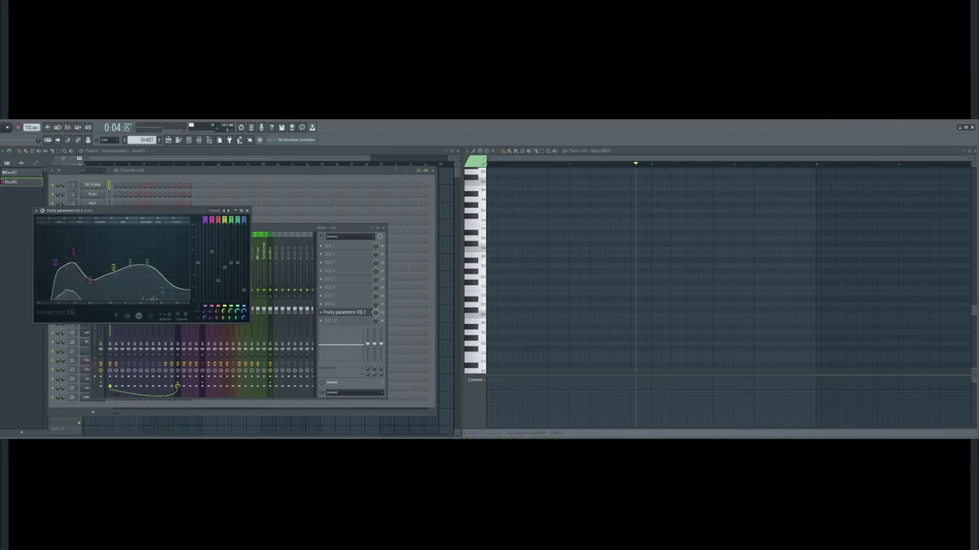
scroll(147, 262, up, 3)
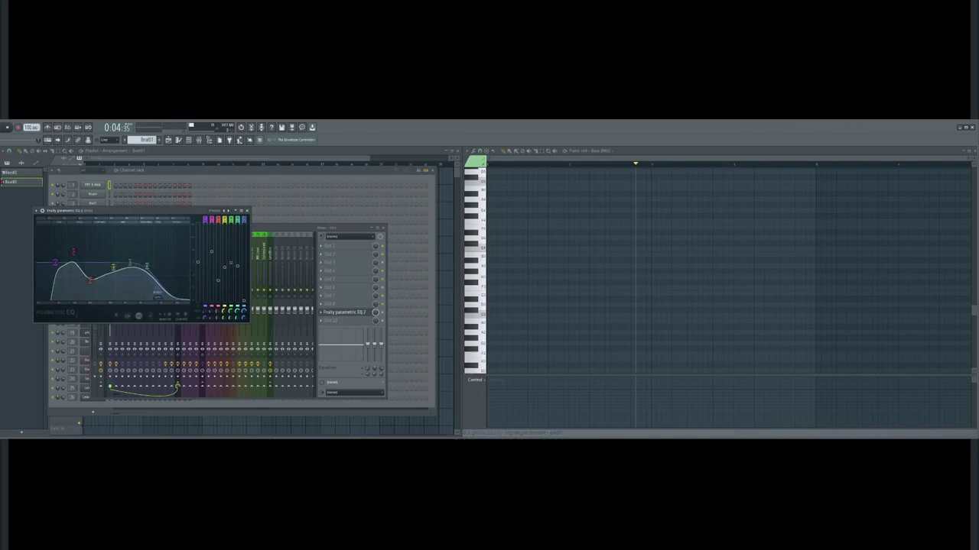
drag(113, 267, 114, 275)
Load an FPC snare sample into the Snare channel, and reduce its fade-out and pitch
click(94, 195)
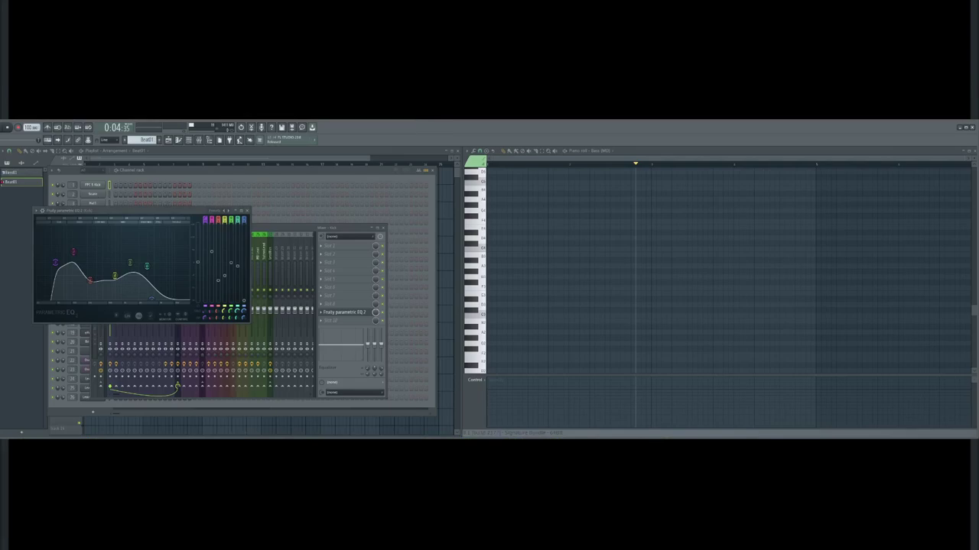
click(94, 195)
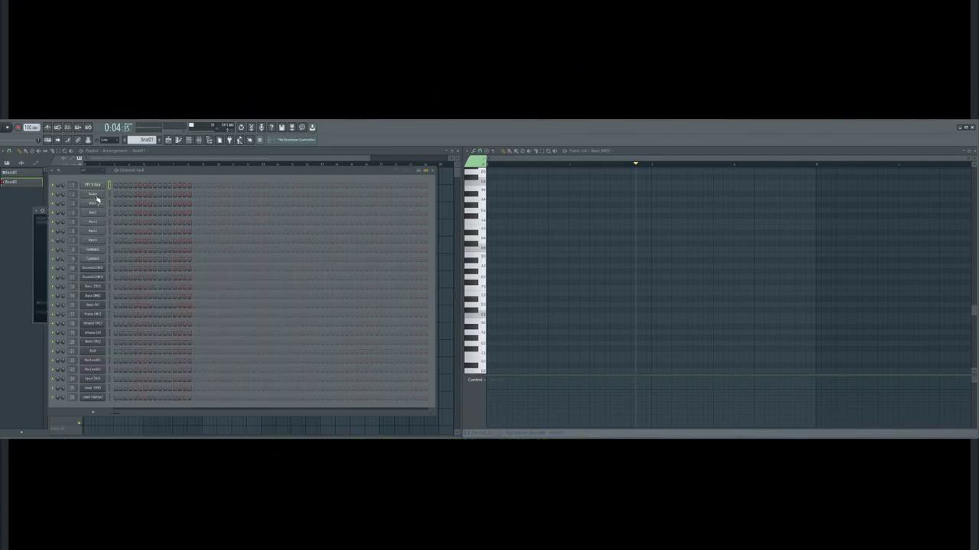
click(93, 195)
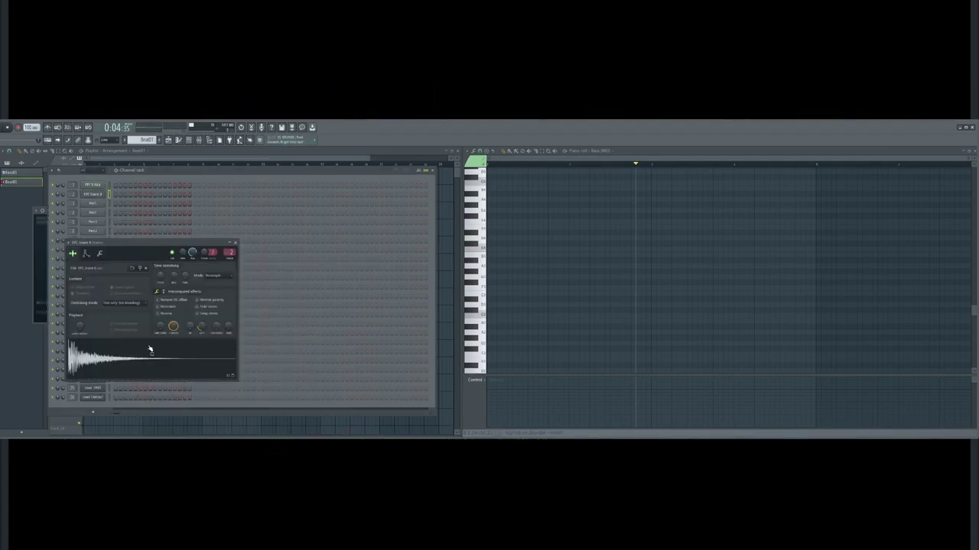
drag(202, 326, 202, 357)
drag(203, 253, 204, 262)
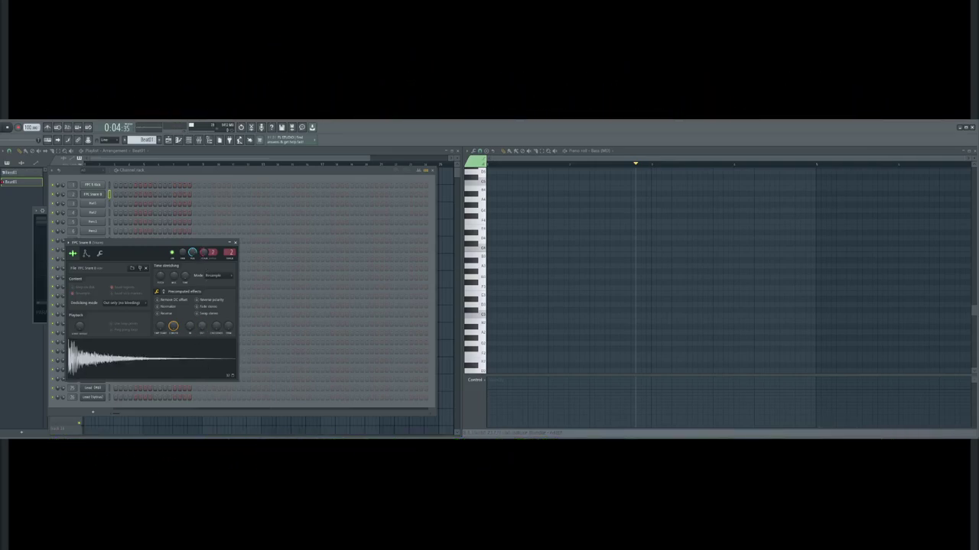
key(Escape)
click(204, 351)
right_click(204, 352)
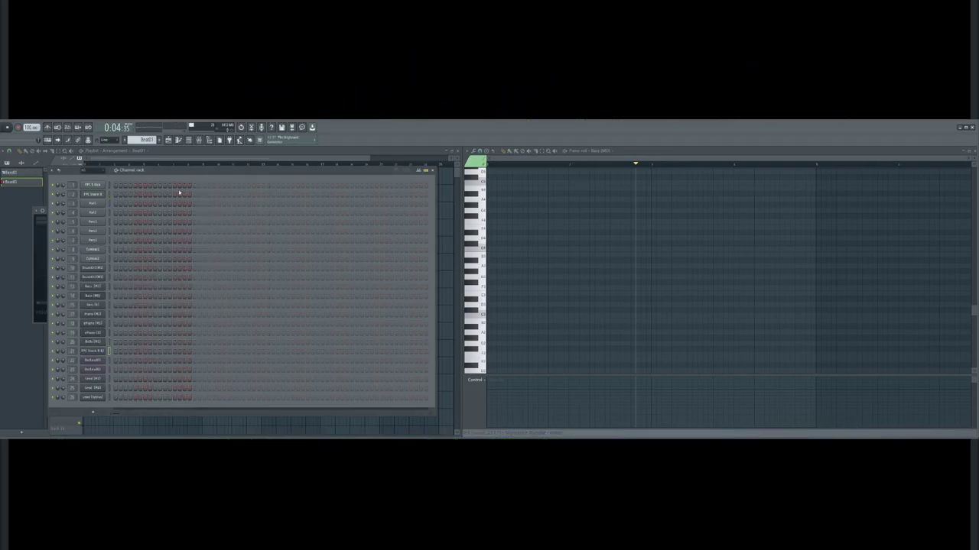
Play the beginning of the playlist arrangement and stop it
click(148, 157)
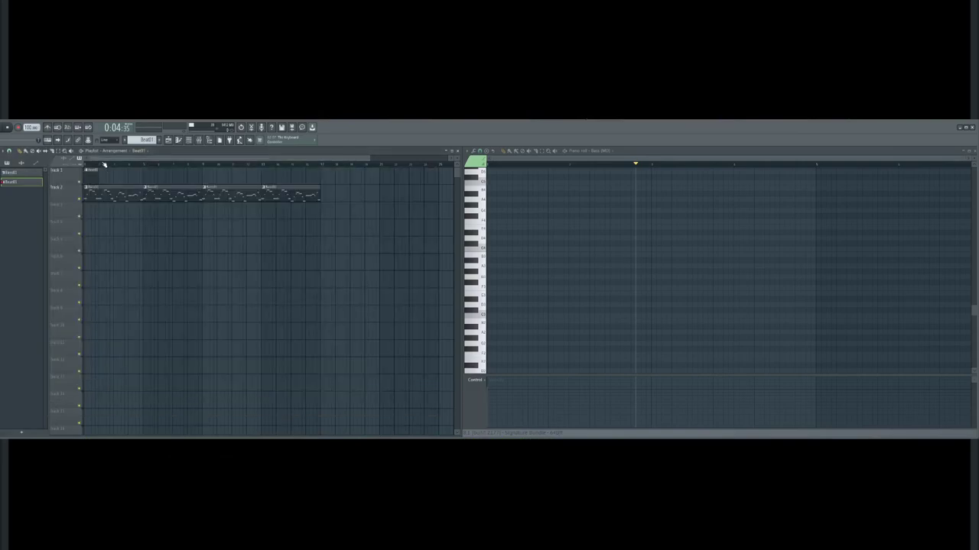
key(space)
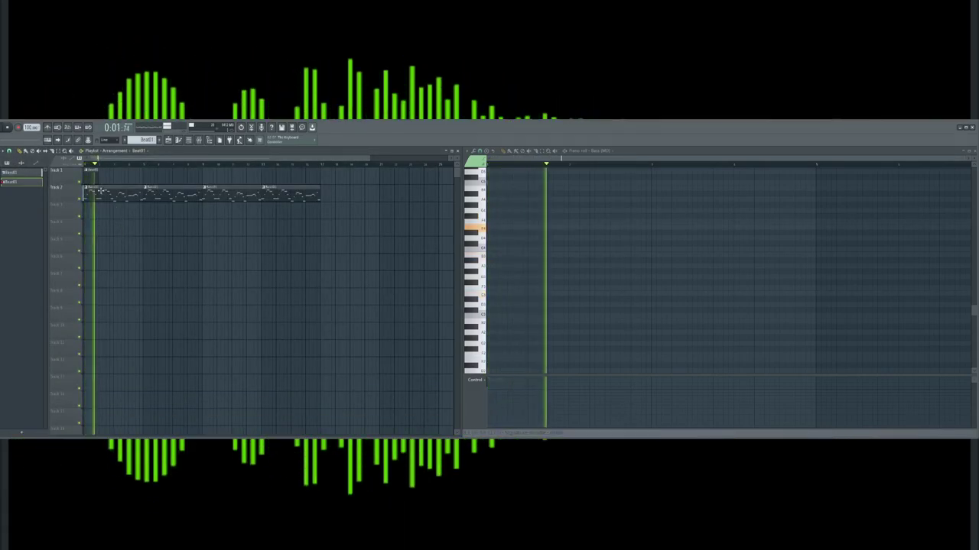
key(space)
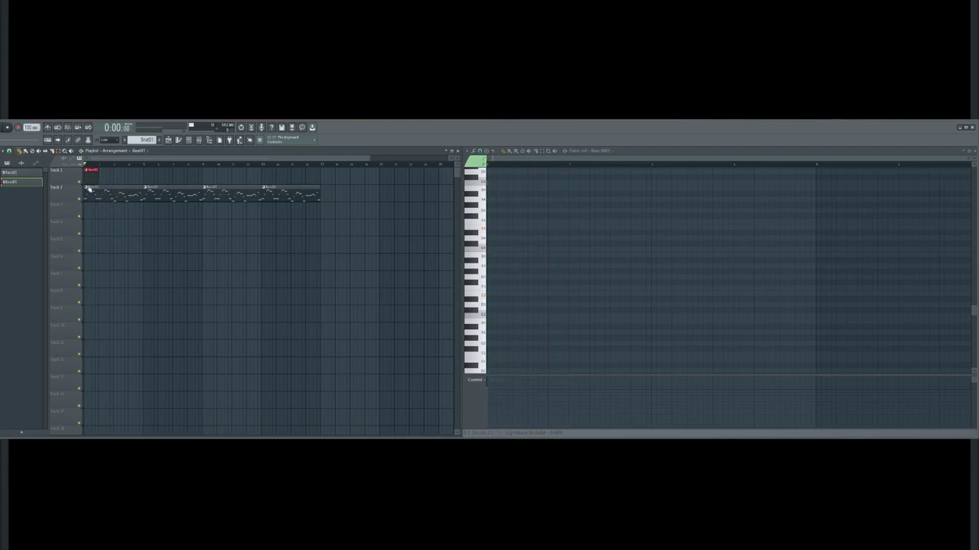
Program a kick on all four beats of Beat01 and repeat its clip to fill four bars on track 1
double_click(89, 174)
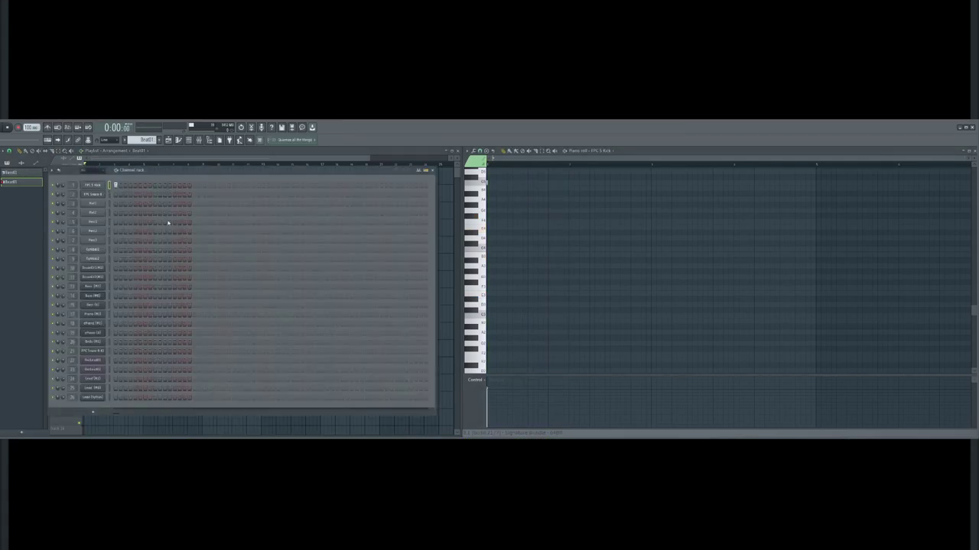
click(153, 161)
double_click(94, 175)
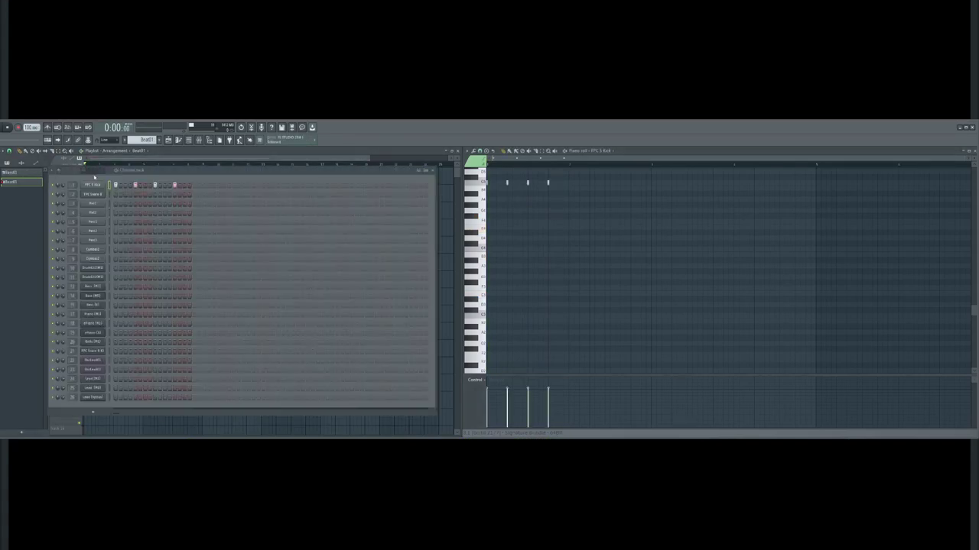
key(F6)
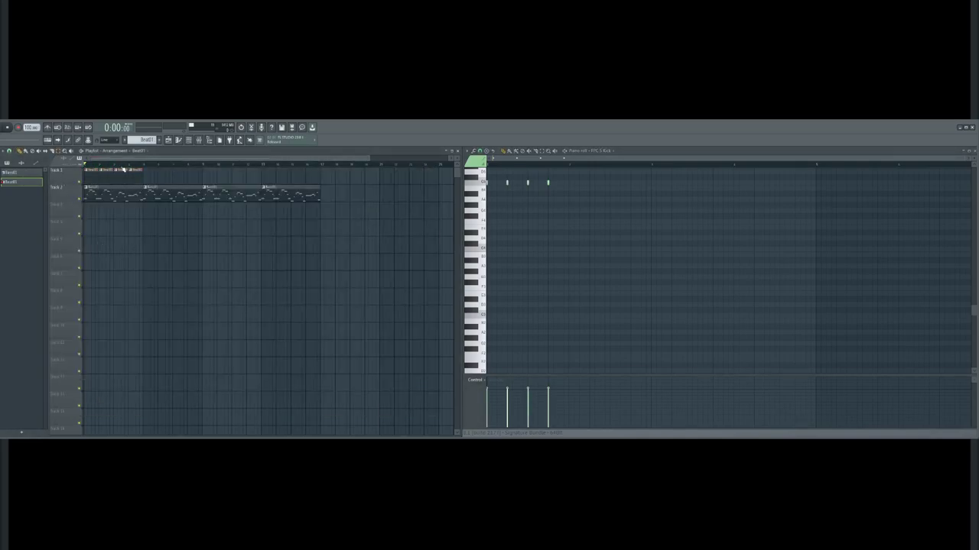
Set up Fruity Limiter in compressor mode on the Bass (MD) mixer track while playing the kick and bass together
click(199, 140)
click(208, 140)
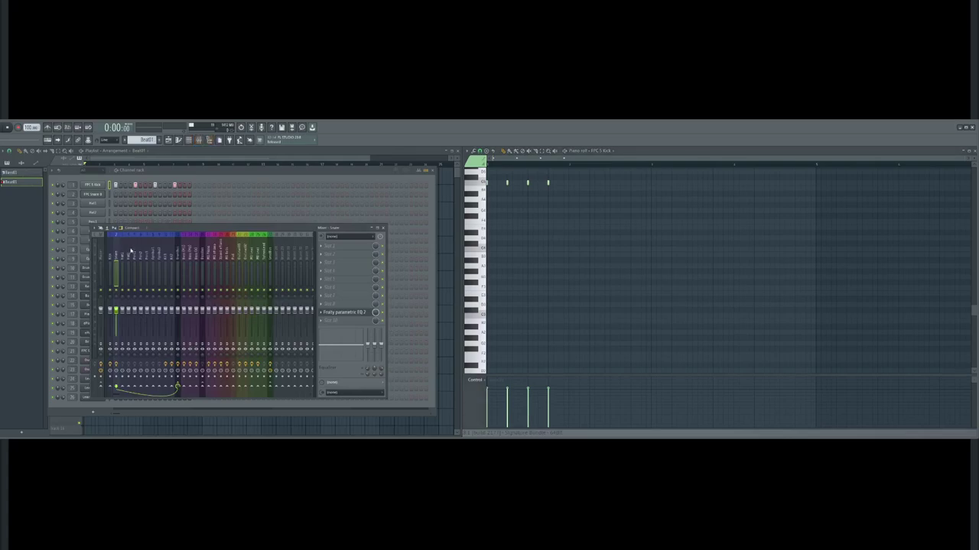
key(space)
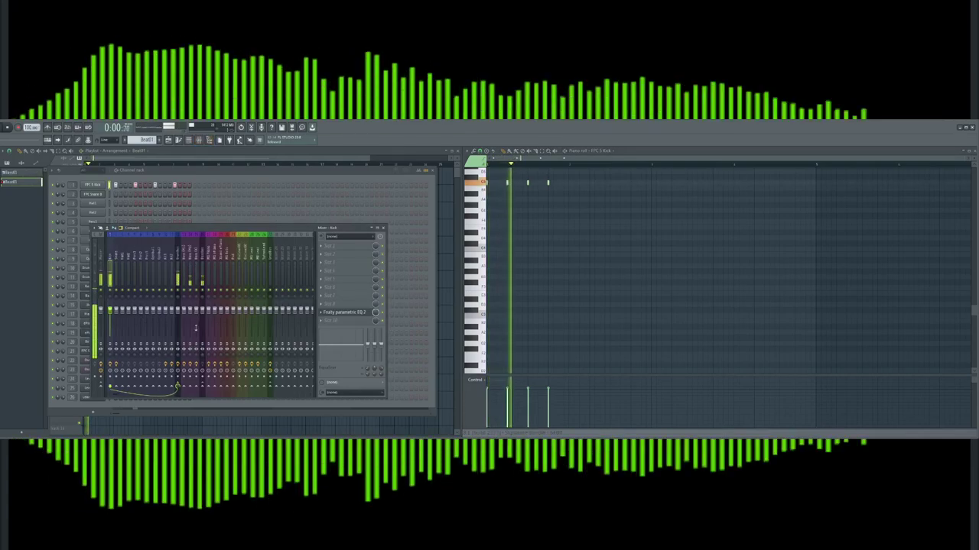
key(space)
click(186, 259)
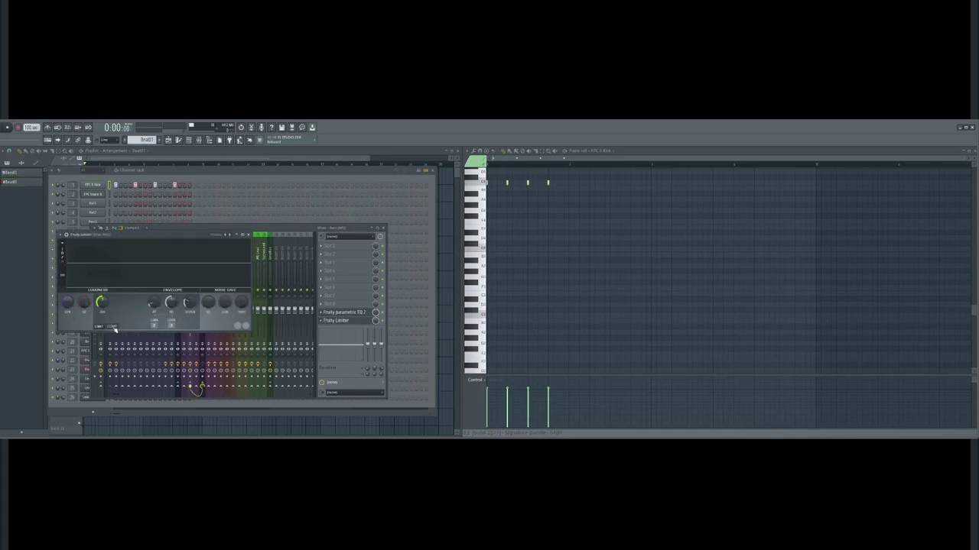
key(space)
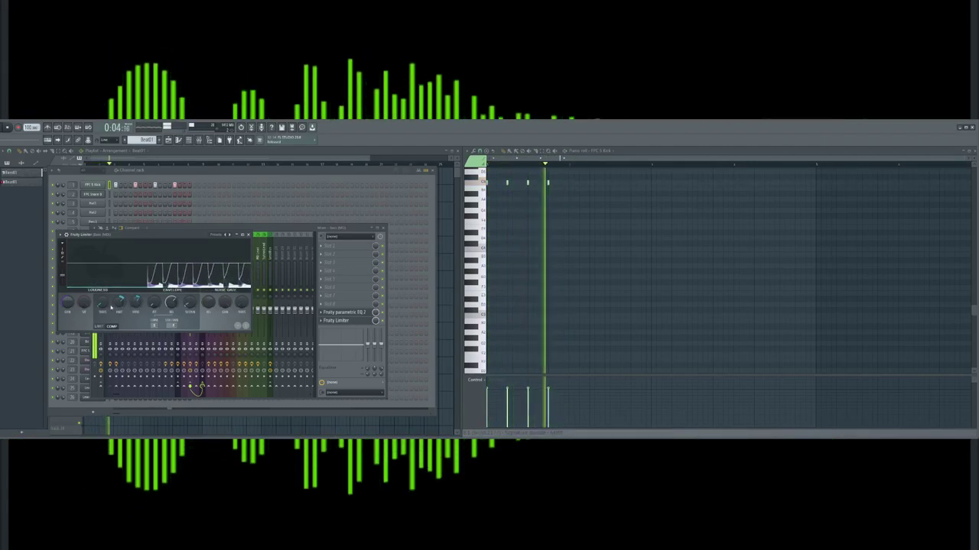
click(249, 235)
click(197, 160)
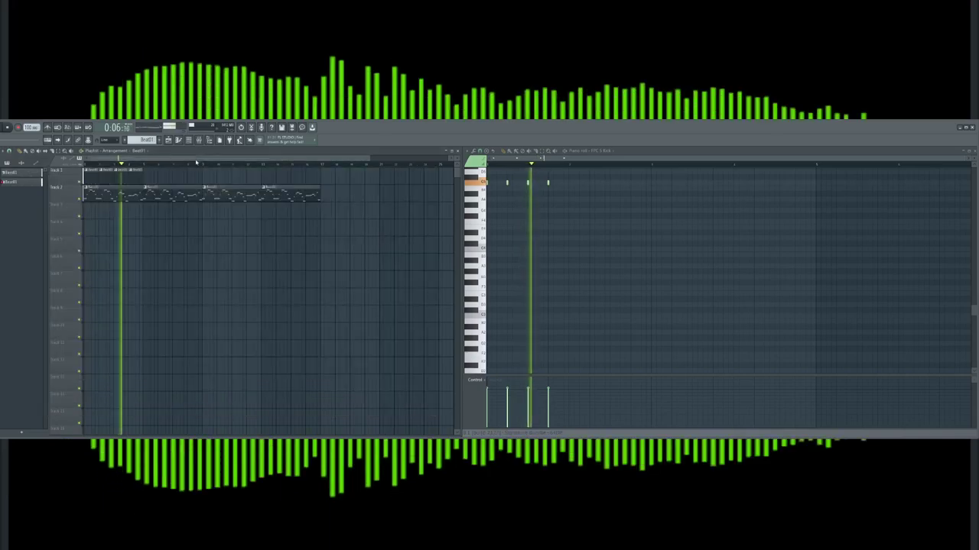
In Bass01, lengthen the highest note of bars one to three, start the following note later, and lengthen bar four's short note
double_click(110, 199)
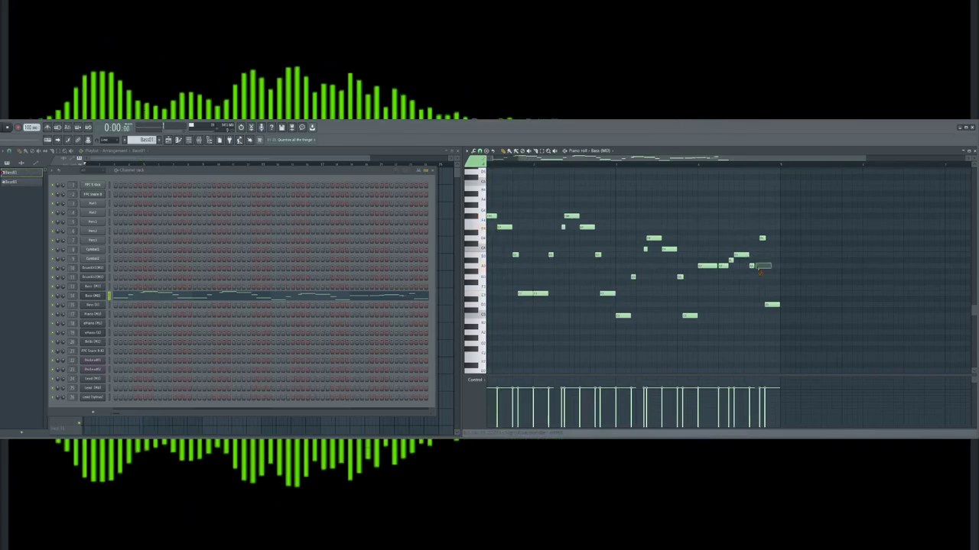
drag(611, 160, 583, 191)
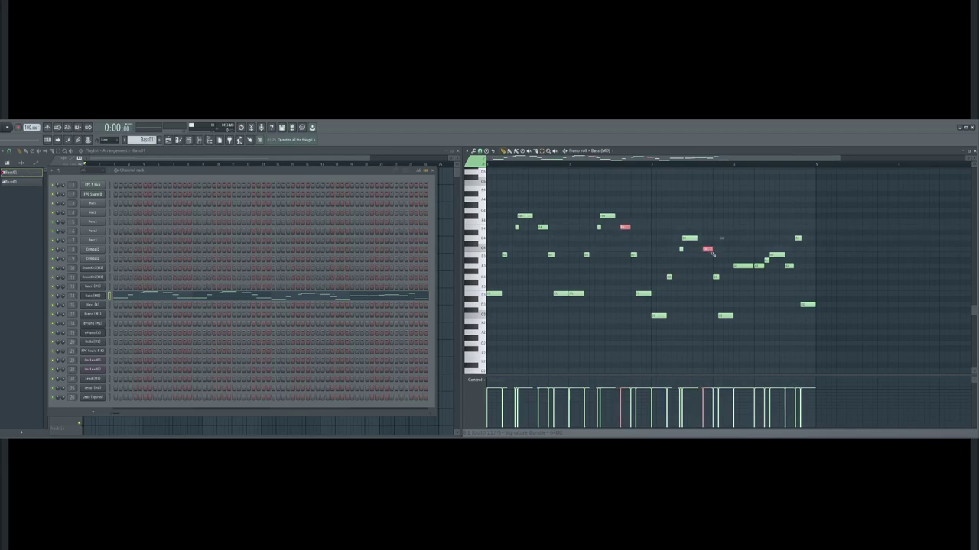
ctrl+click(552, 207)
Play the edited bass line, check the bass track's Fruity Limiter compression during playback, stop, and return to the playlist
key(space)
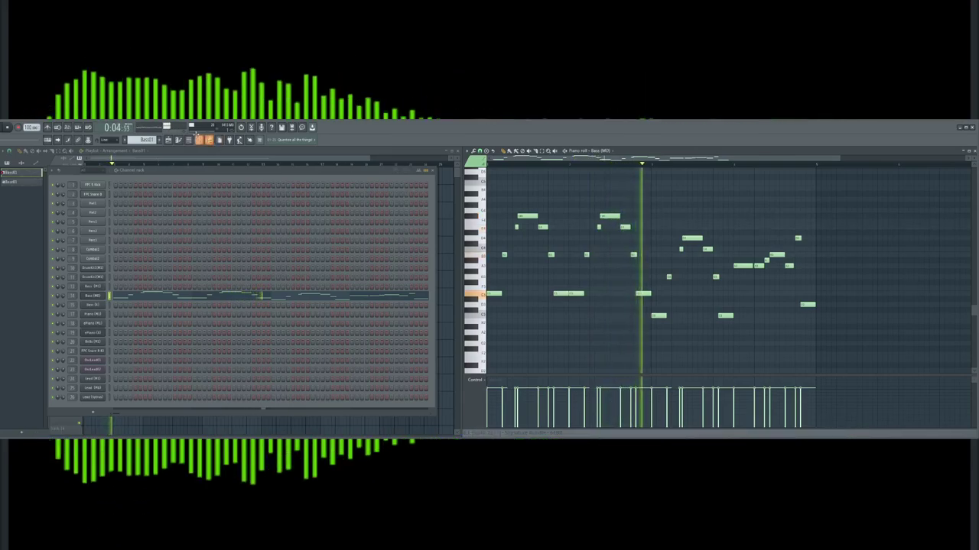
key(F9)
click(340, 320)
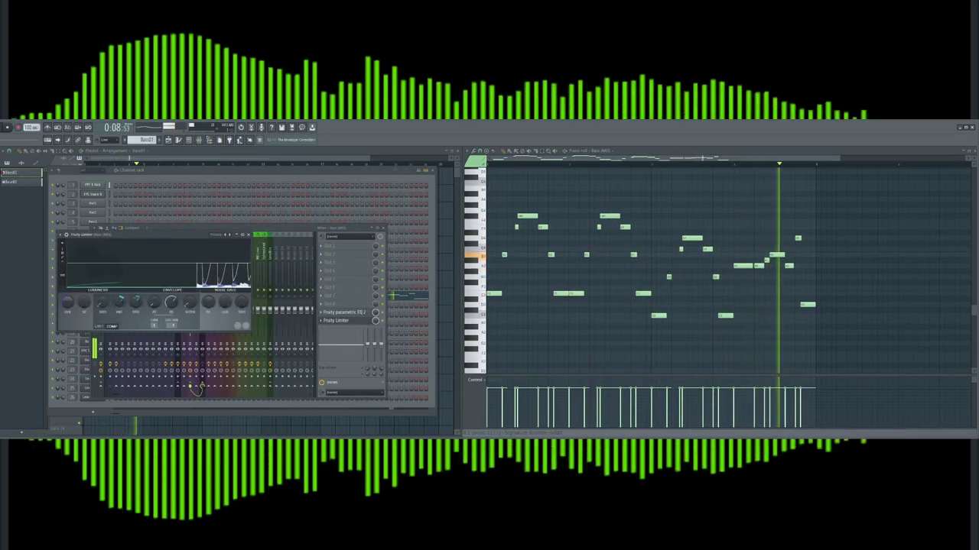
click(248, 234)
key(F9)
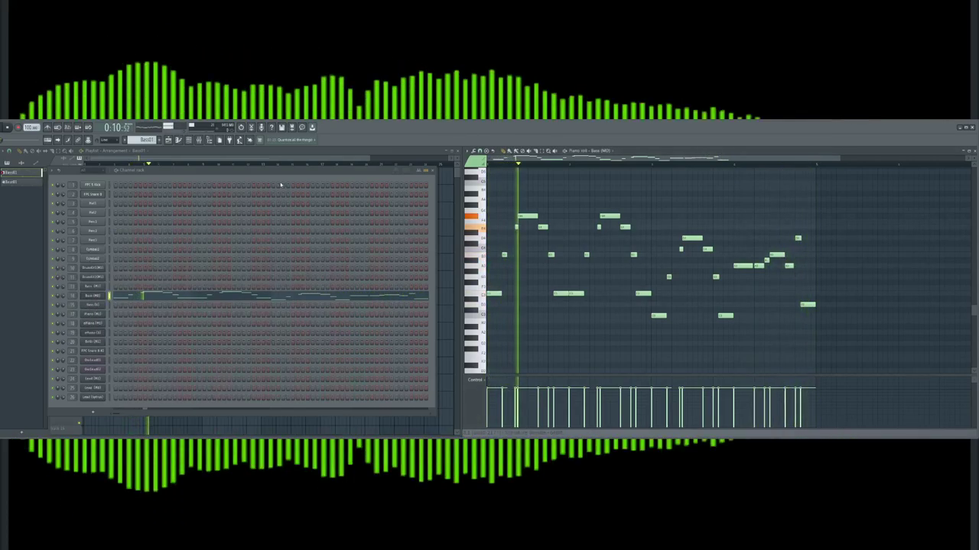
key(space)
key(F6)
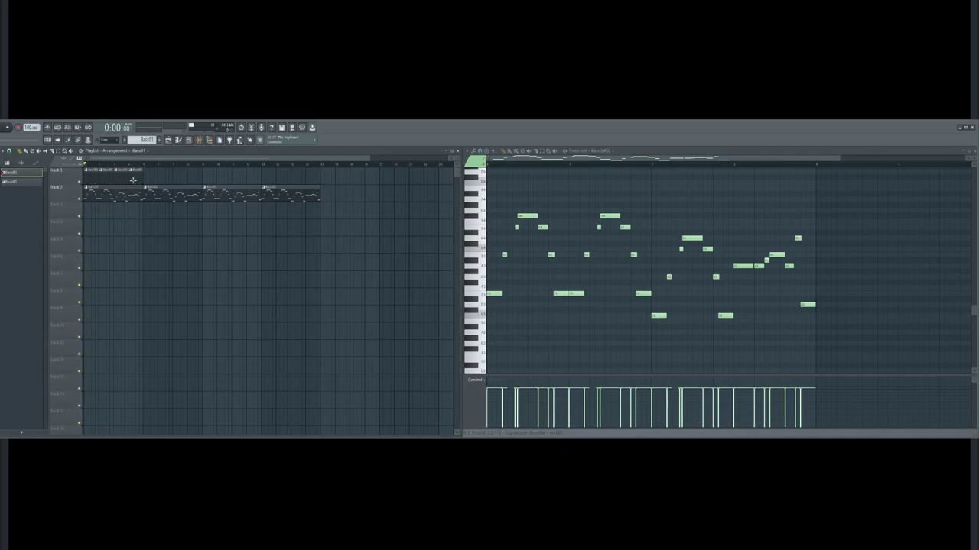
Repeat the four Beat01 clips on track 1 and remove the earlier copies so the beat starts at bar 9
drag(152, 186, 83, 166)
key(ctrl+b)
key(ctrl+b)
drag(201, 182, 86, 168)
key(Delete)
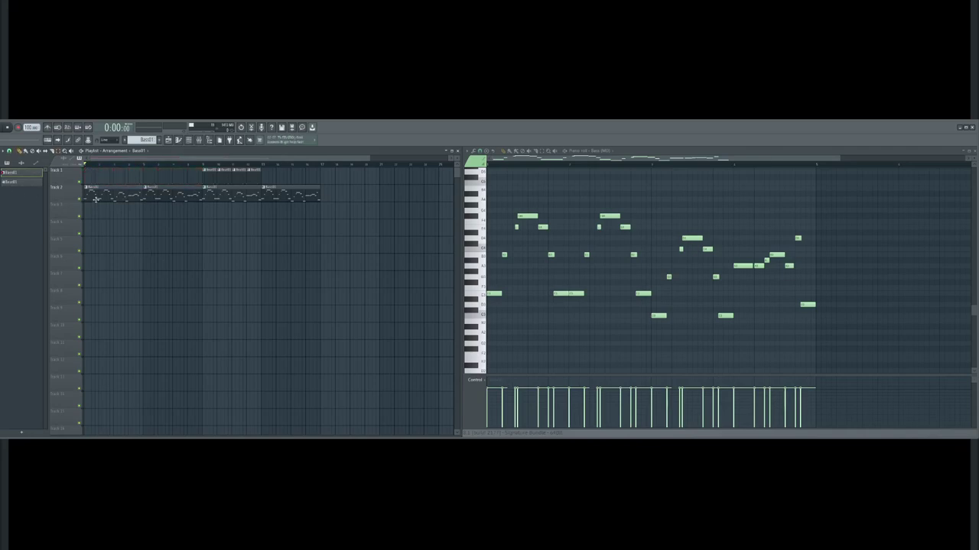
Open the pad channel's KORG M1 with the LayerPad combi, check its preset browser, and show the channel's piano roll
key(F6)
key(space)
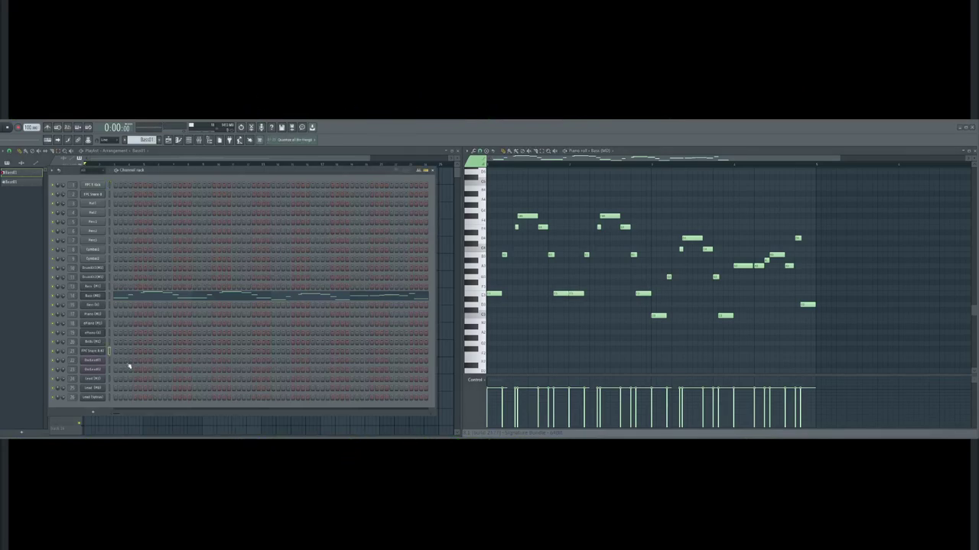
click(93, 352)
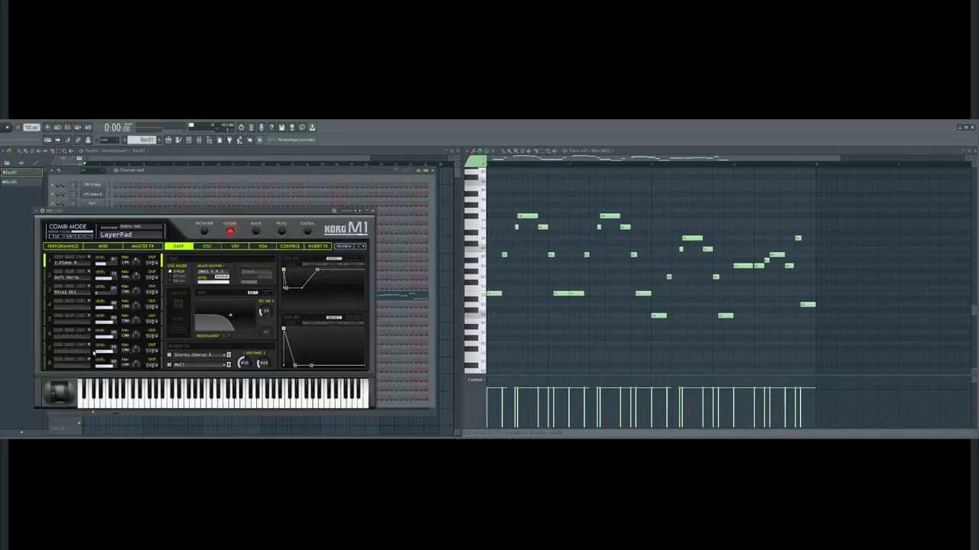
click(204, 233)
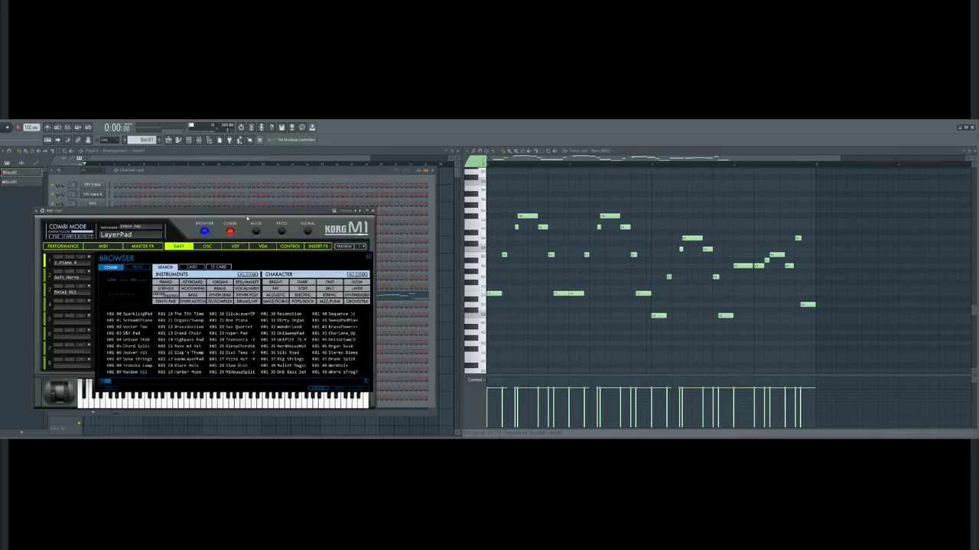
click(244, 179)
key(F7)
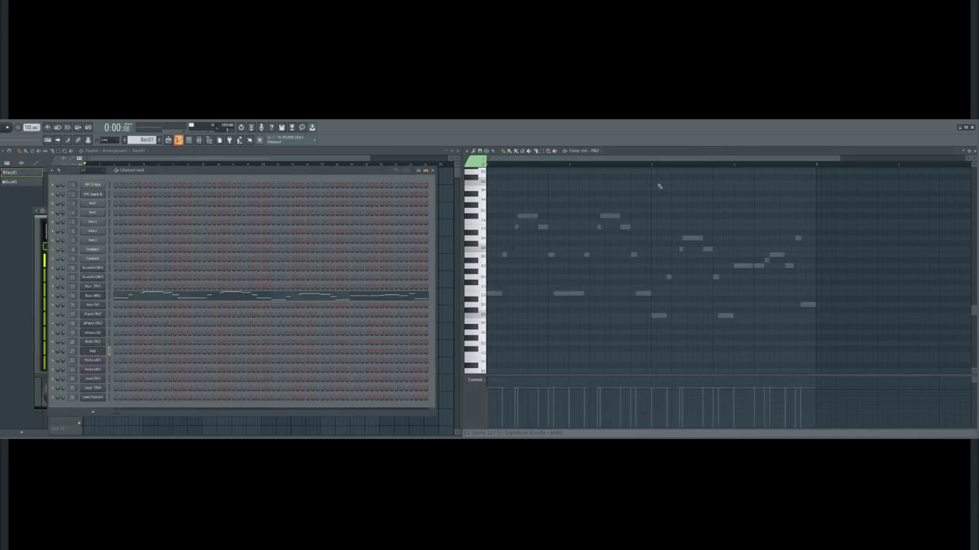
Audition pitches and place a four-note chord at the start of bar one for the pad
scroll(614, 288, down, 2)
click(478, 258)
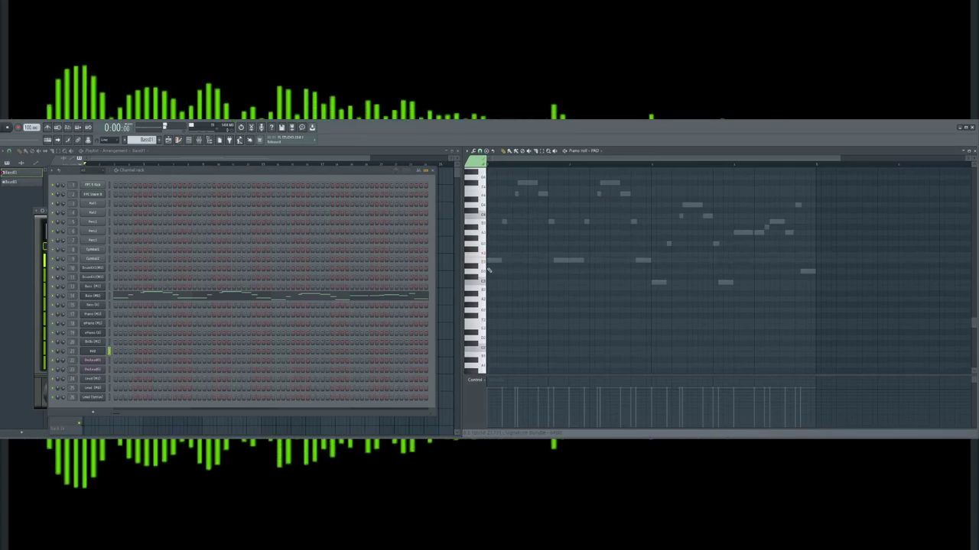
scroll(490, 256, up, 3)
scroll(494, 253, up, 4)
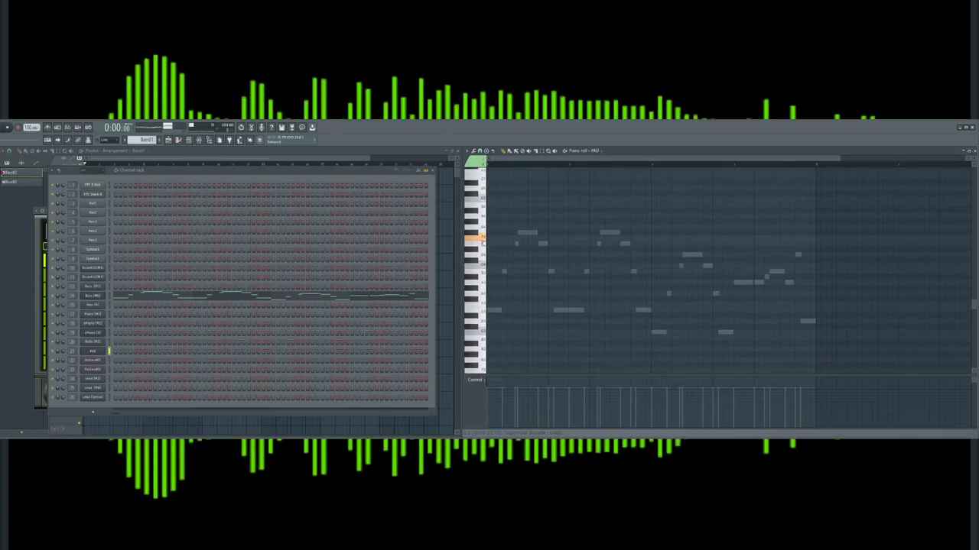
click(480, 227)
mouse_move(499, 205)
mouse_down()
mouse_move(490, 210)
mouse_move(490, 189)
mouse_up()
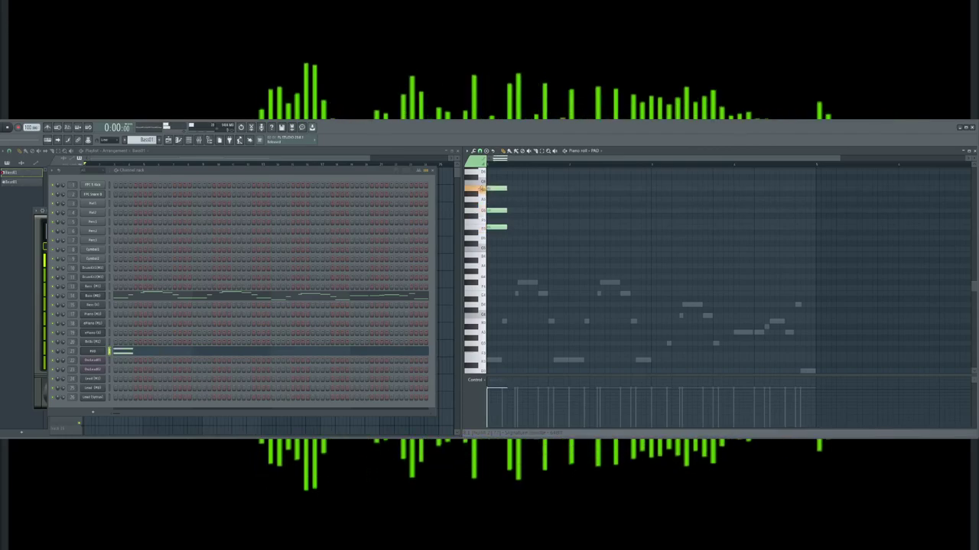
click(492, 216)
right_click(495, 227)
drag(496, 238, 482, 237)
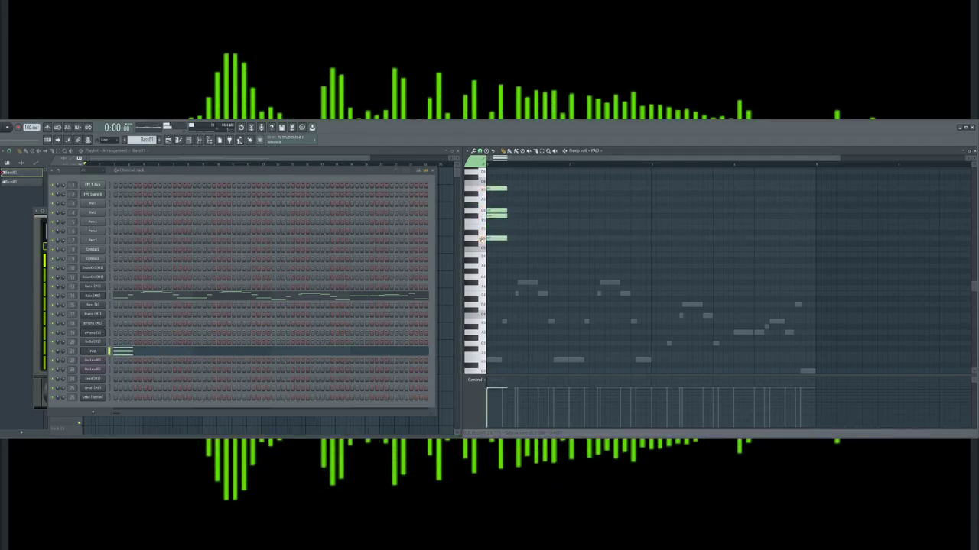
scroll(481, 230, up, 3)
click(495, 205)
right_click(498, 205)
click(501, 194)
right_click(500, 195)
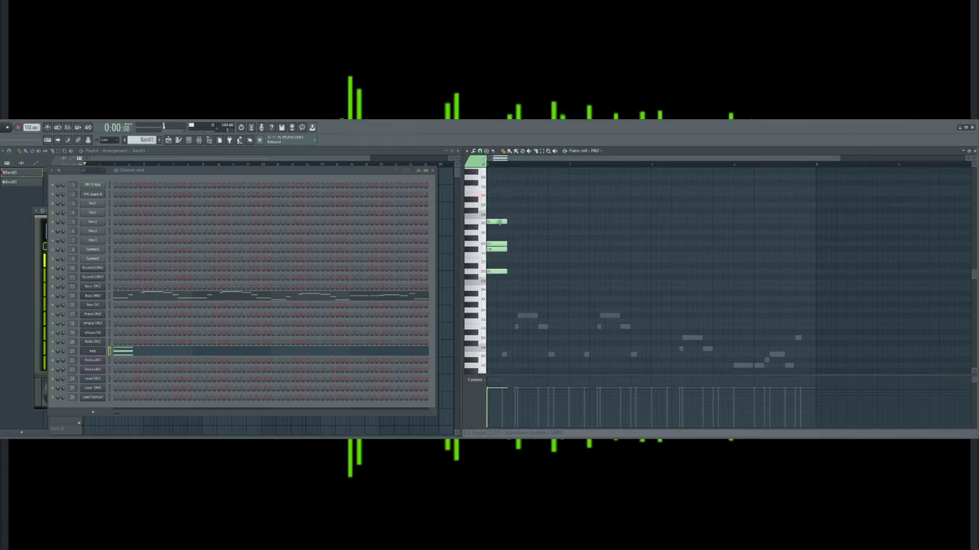
Raise the opening pad chord one octave with a fifth note on top, and lengthen all its notes past bar one
key(space)
drag(489, 194, 483, 284)
key(space)
key(ctrl+Up)
key(space)
scroll(527, 179, up, 3)
key(space)
scroll(526, 178, up, 1)
drag(506, 238, 581, 230)
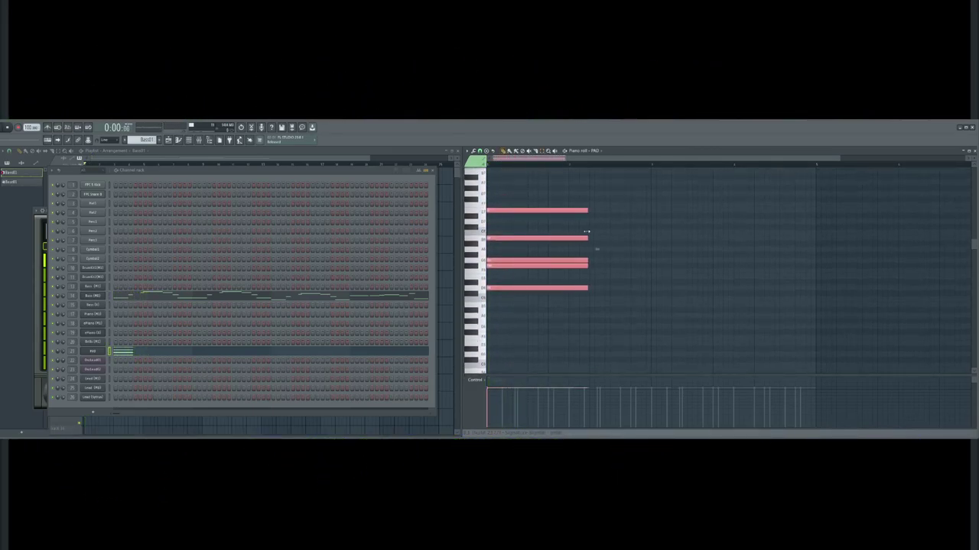
Build a one-bar chord in bar two from the first, lowering its top note and raising its bottom note two semitones, then play it
key(ctrl+b)
click(590, 223)
drag(587, 211, 570, 224)
drag(581, 288, 582, 277)
key(space)
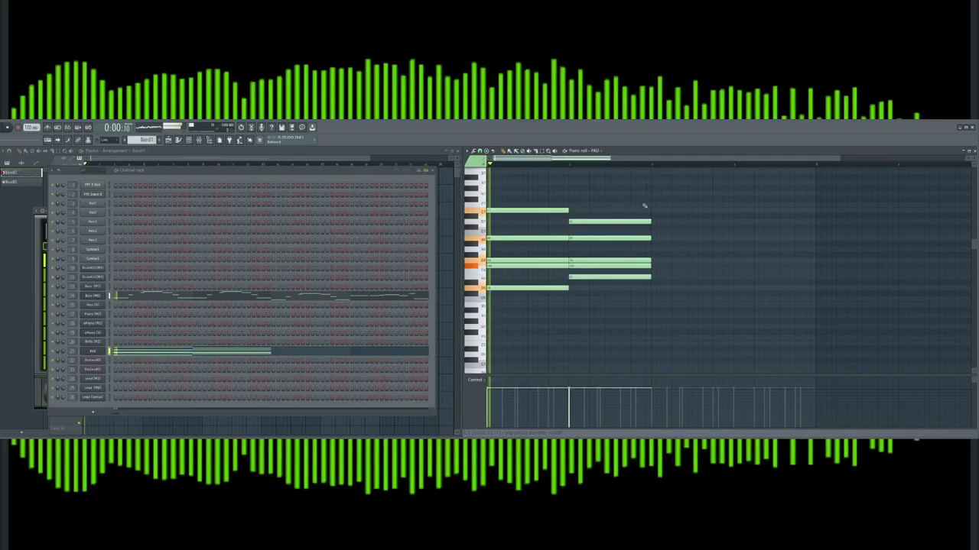
scroll(680, 225, down, 1)
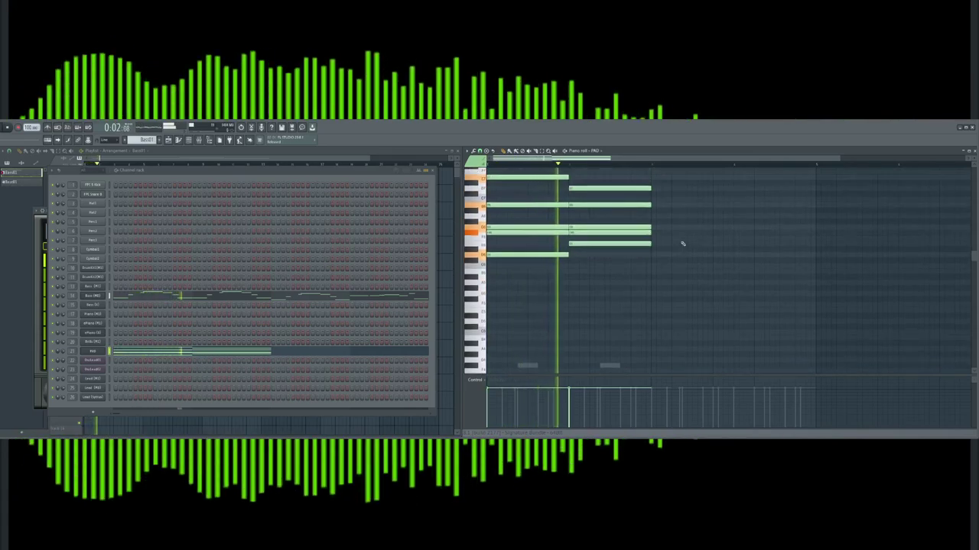
scroll(678, 260, up, 1)
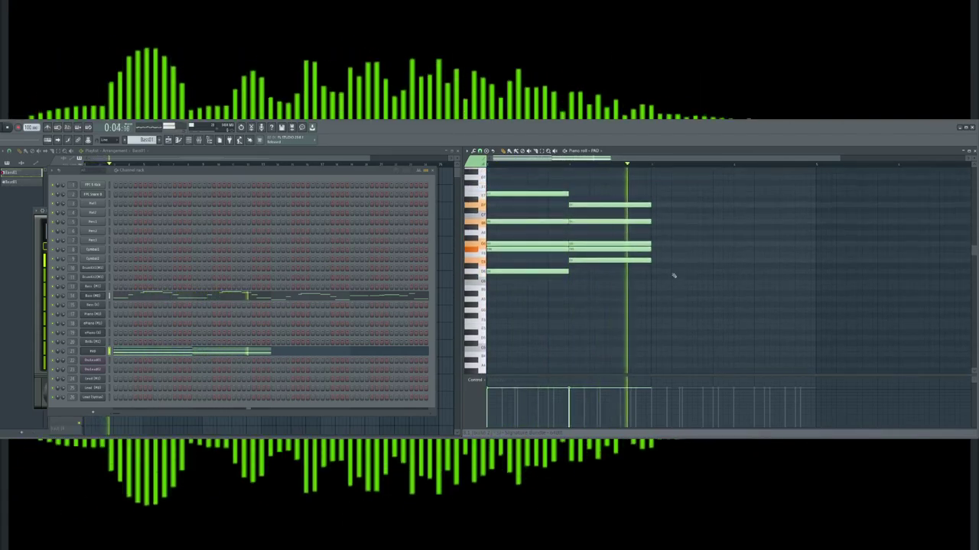
key(space)
Draw a five-note pad chord filling bar three, reusing four pitches of the second chord above a new lowest note
click(653, 298)
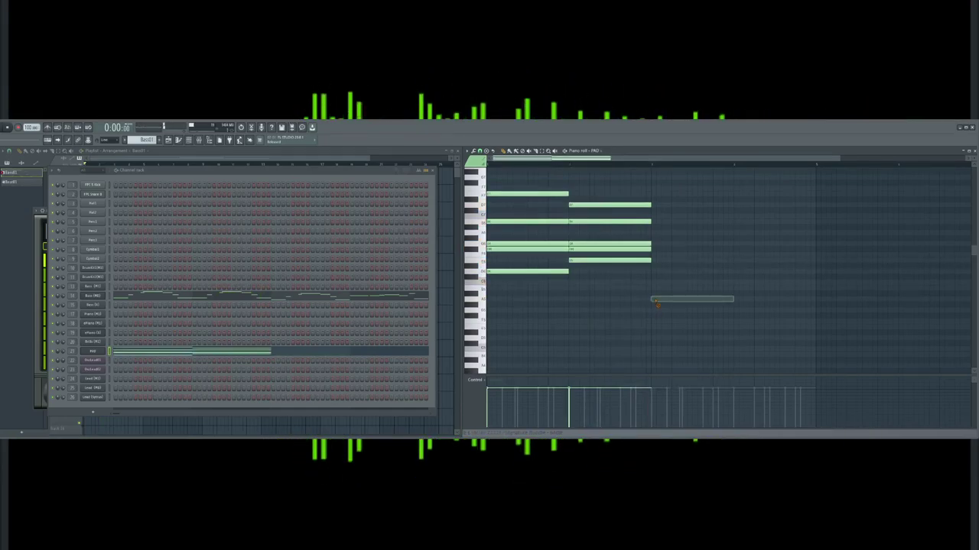
drag(656, 299, 658, 282)
click(654, 261)
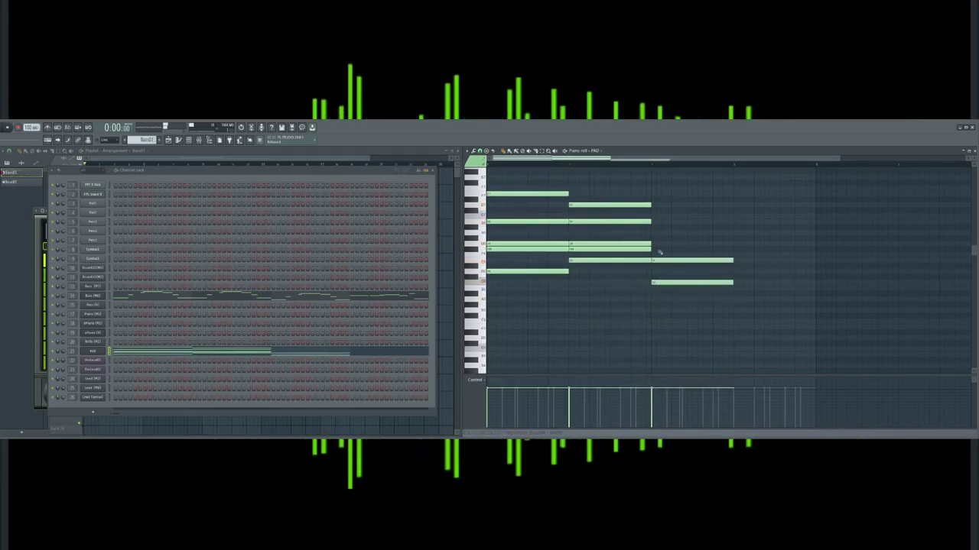
click(653, 244)
click(654, 221)
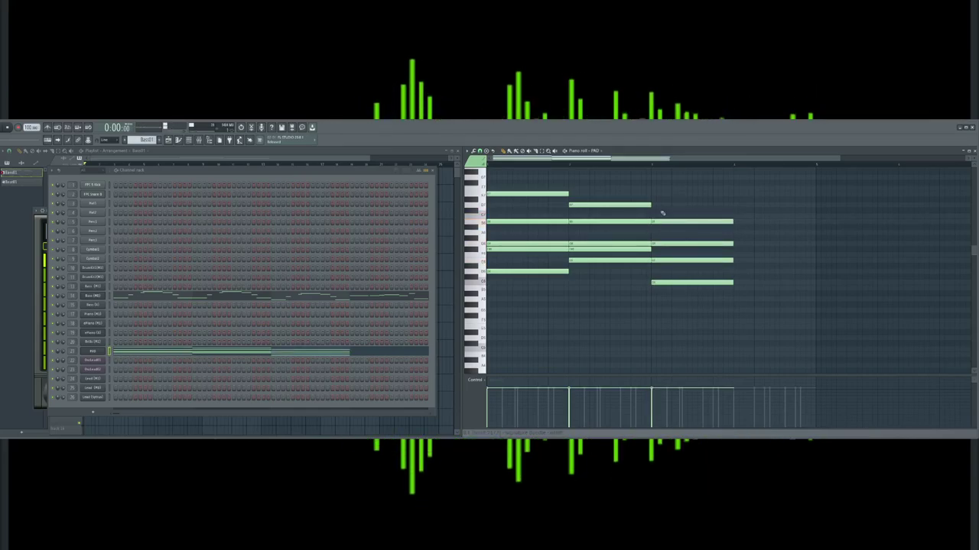
click(652, 205)
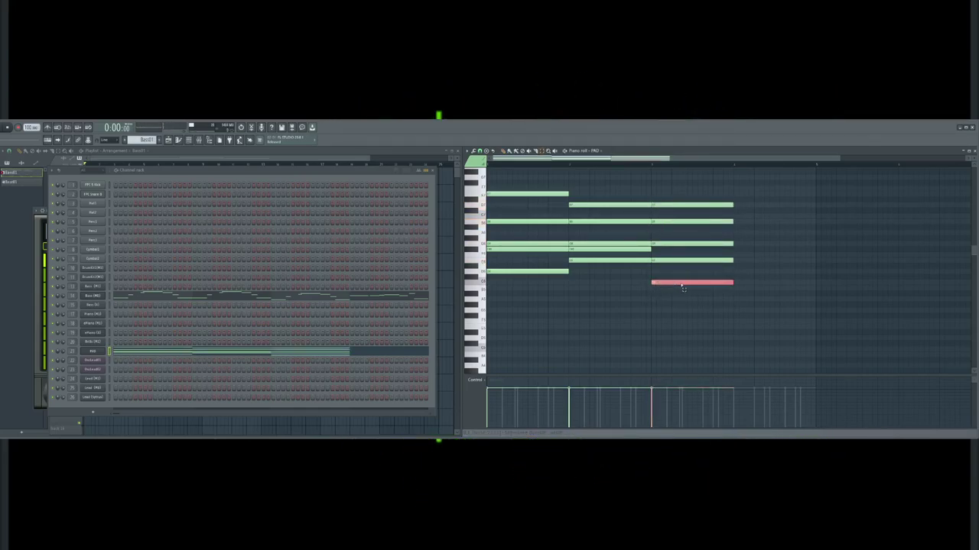
Raise the bar three chord's lowest note one octave, lower its middle note two semitones, and play the progression
key(ctrl+Up)
key(space)
key(ctrl+d)
scroll(679, 287, down, 3)
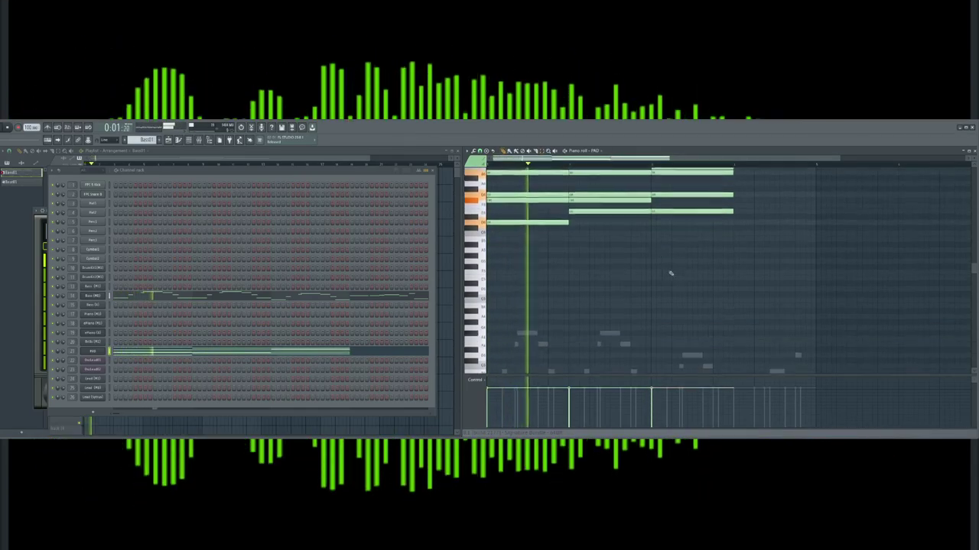
scroll(705, 207, right, 2)
scroll(703, 212, up, 3)
drag(699, 205, 644, 302)
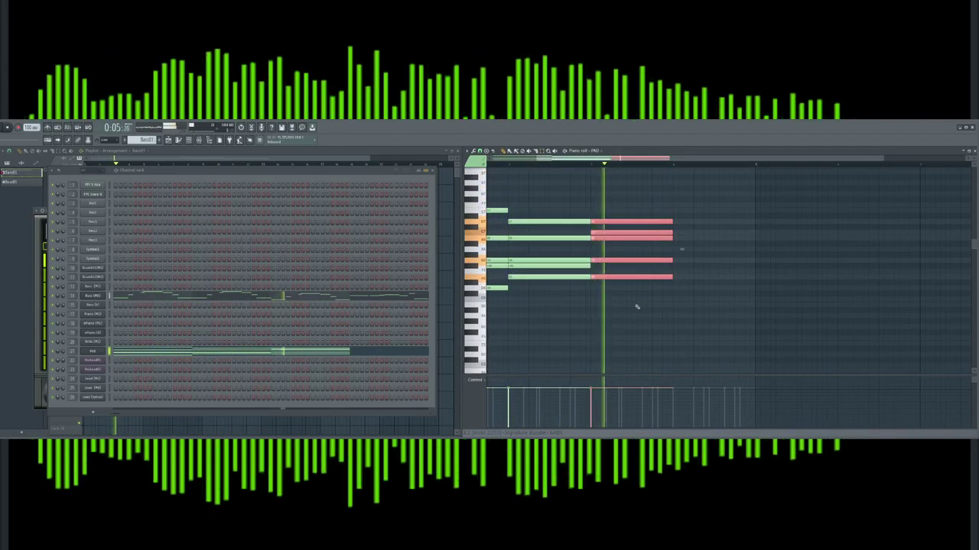
key(ctrl+d)
key(space)
drag(602, 238, 604, 250)
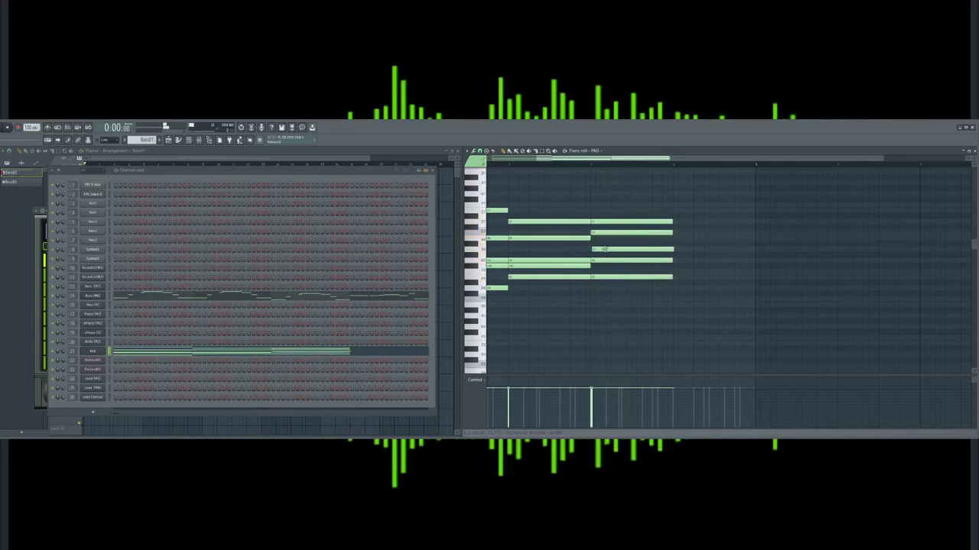
key(space)
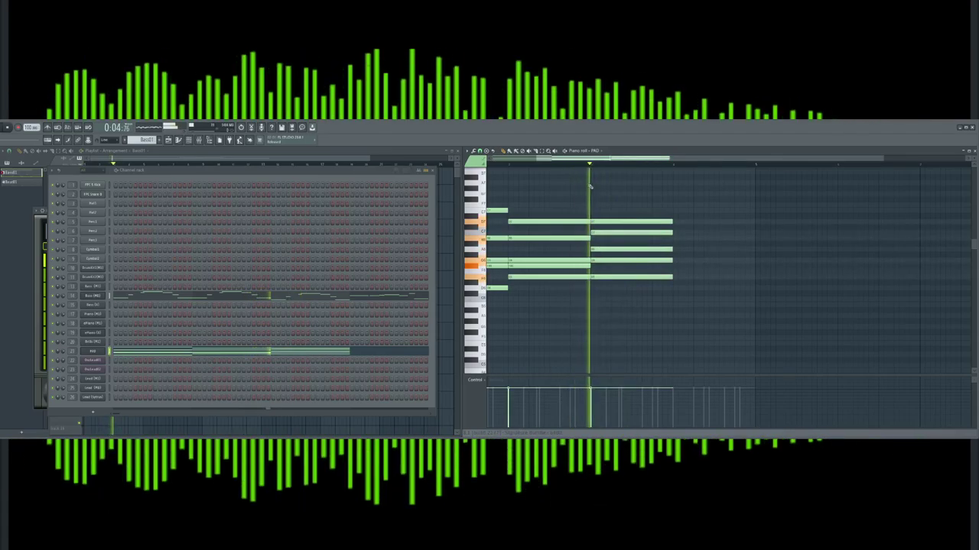
Draw a five-note pad chord in bar four, moving its last-added note down to become the lowest, and play it
click(652, 249)
click(652, 232)
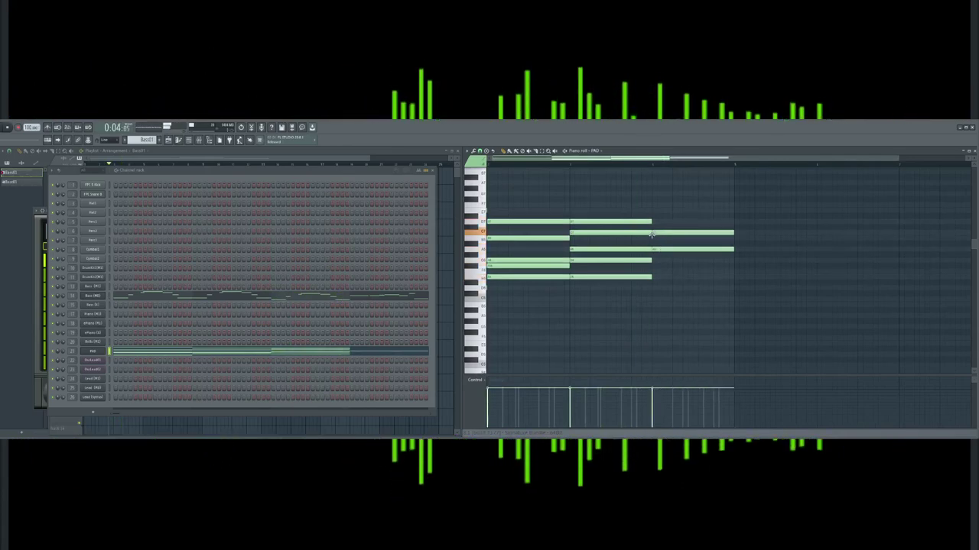
click(652, 211)
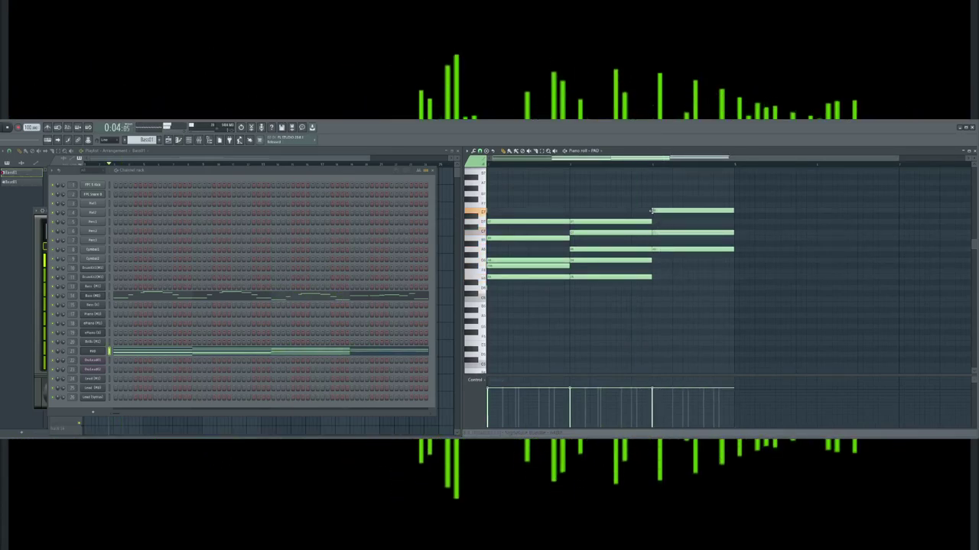
click(651, 261)
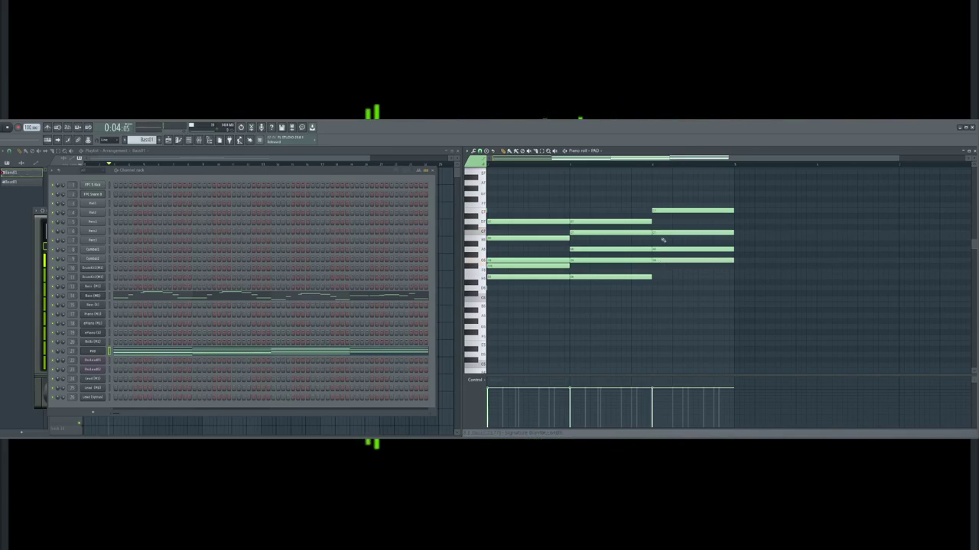
click(663, 239)
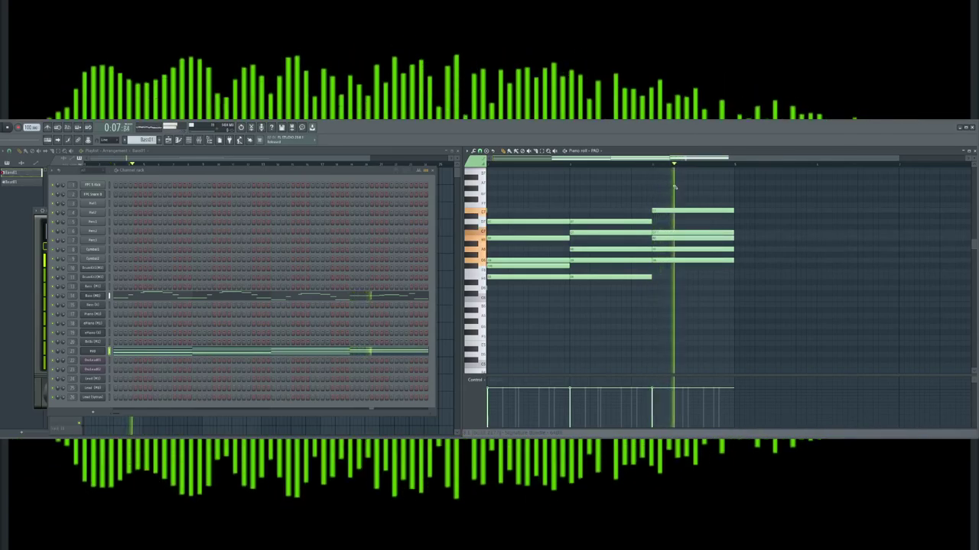
key(space)
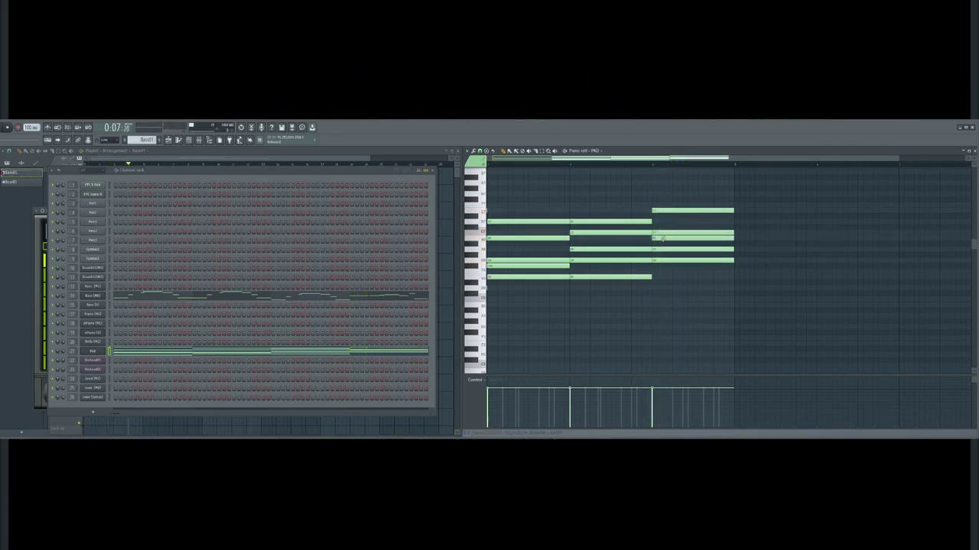
drag(662, 238, 662, 278)
key(space)
Shorten all notes of the bar four chord to just under half the bar
drag(739, 198, 696, 282)
drag(735, 219, 680, 231)
scroll(692, 277, down, 7)
scroll(699, 306, up, 7)
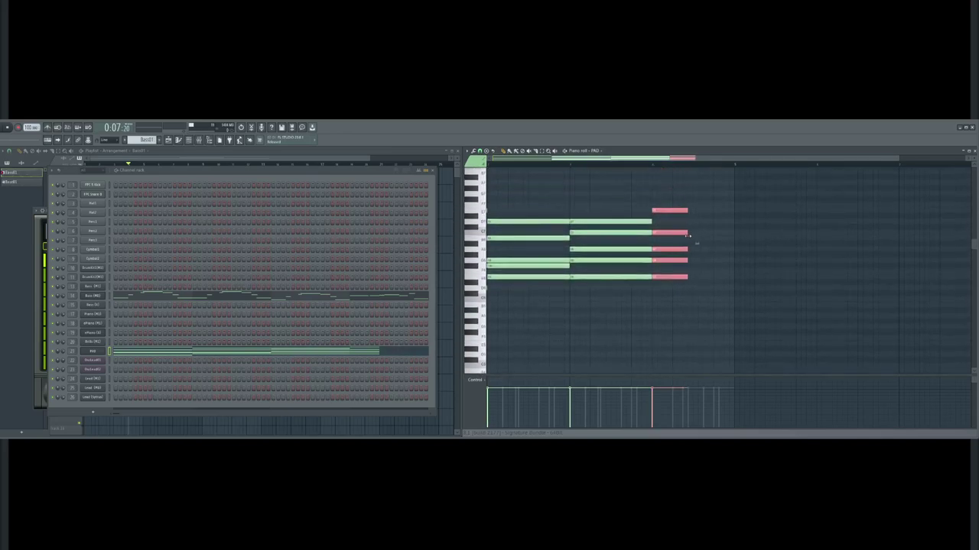
click(687, 234)
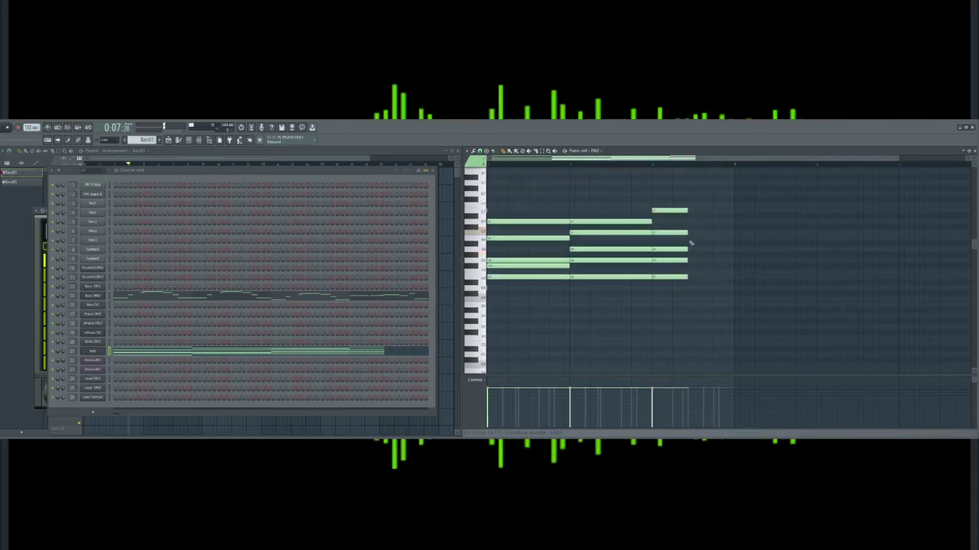
Place a four-note closing chord right after the shortened chord in bar four and play it
click(694, 238)
click(690, 217)
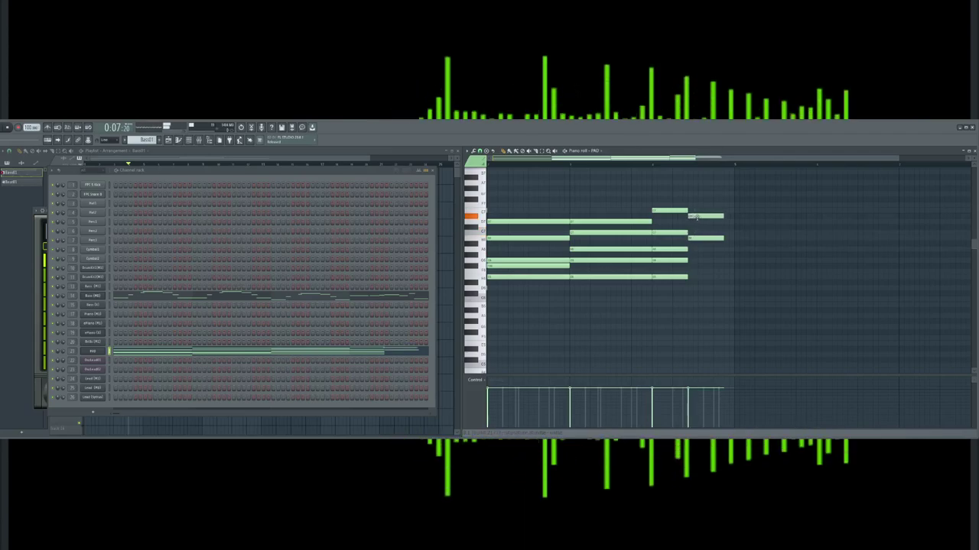
click(686, 199)
right_click(686, 199)
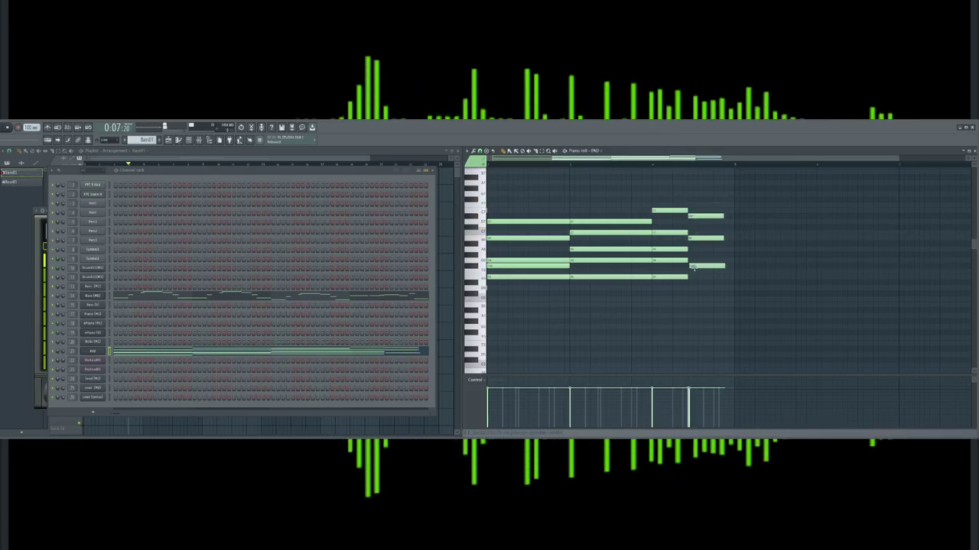
key(space)
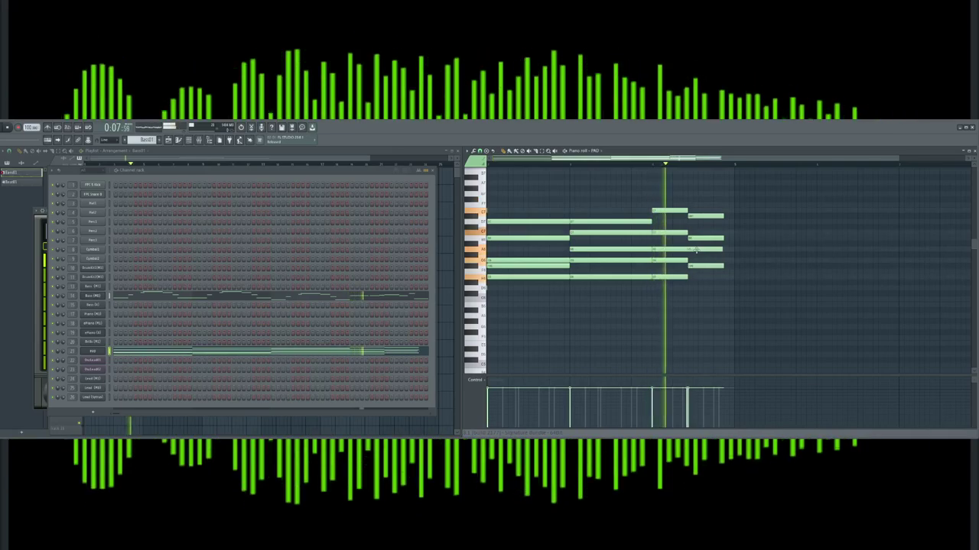
Extend the closing chord to the end of bar four, add a fifth note at its bottom, and play the progression
drag(747, 192, 715, 292)
drag(723, 239, 733, 239)
click(722, 261)
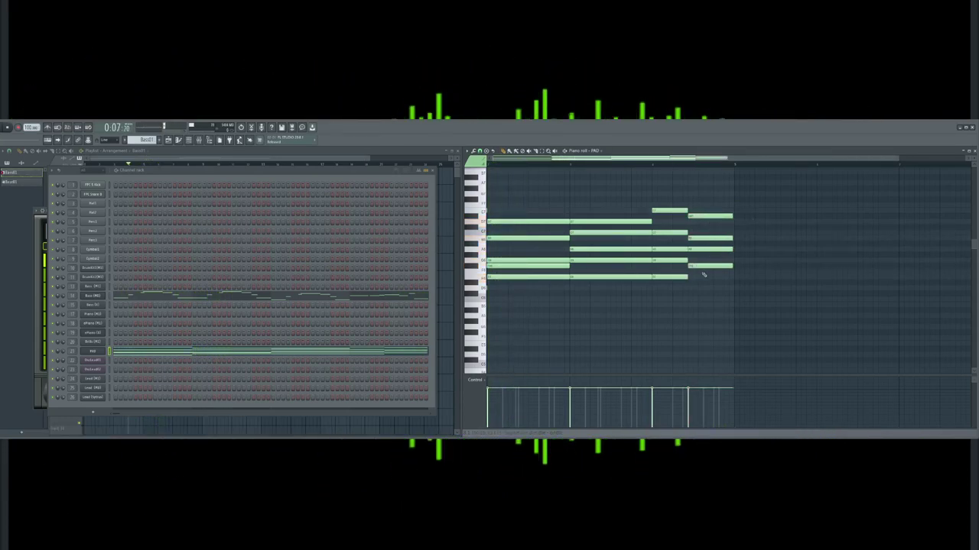
click(690, 276)
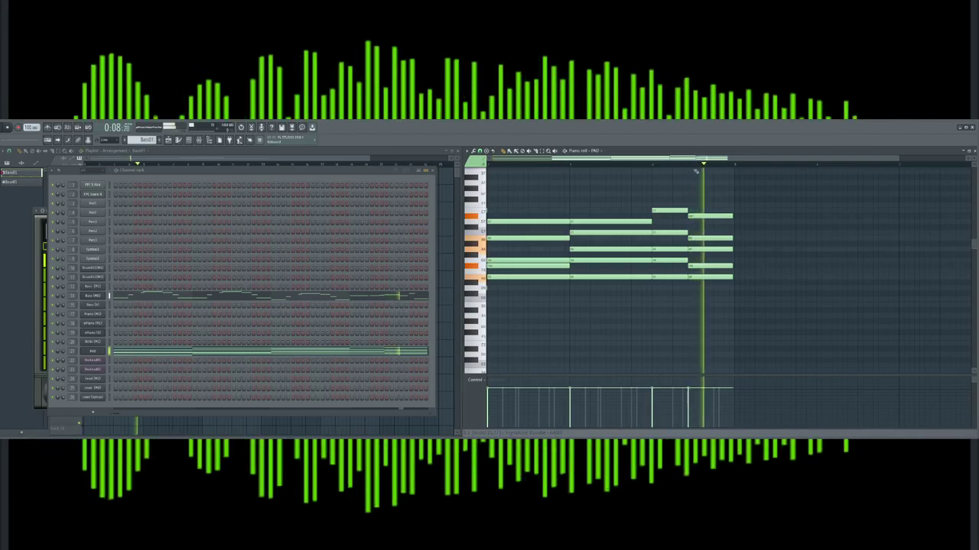
click(693, 283)
key(space)
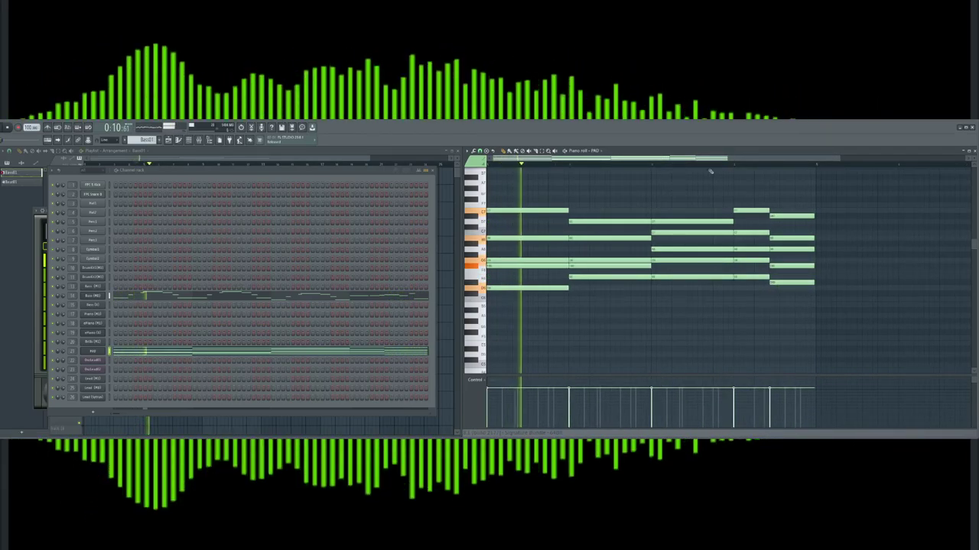
Try the closing chord's lowest note at a higher pitch, move it back to the chord's bottom, and play the progression
drag(726, 159, 740, 159)
key(space)
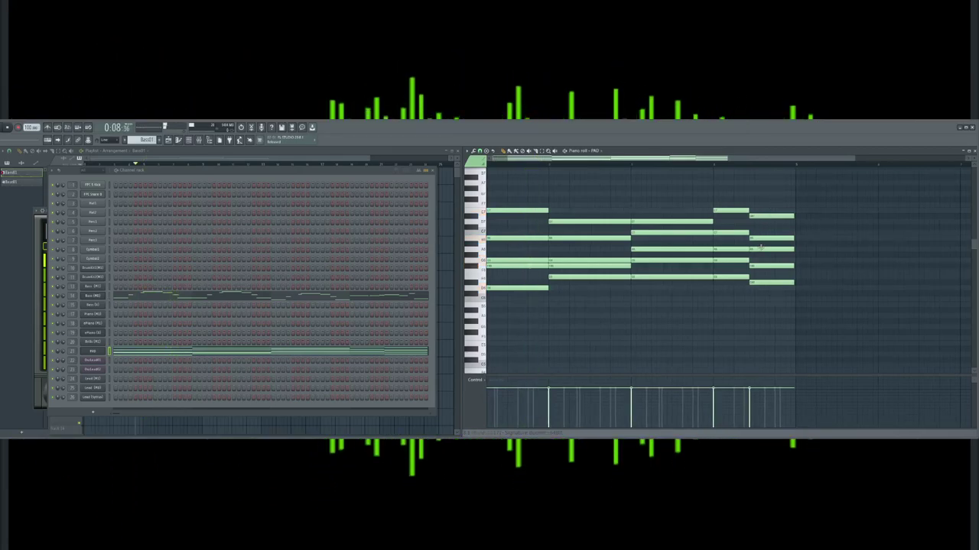
scroll(757, 216, down, 3)
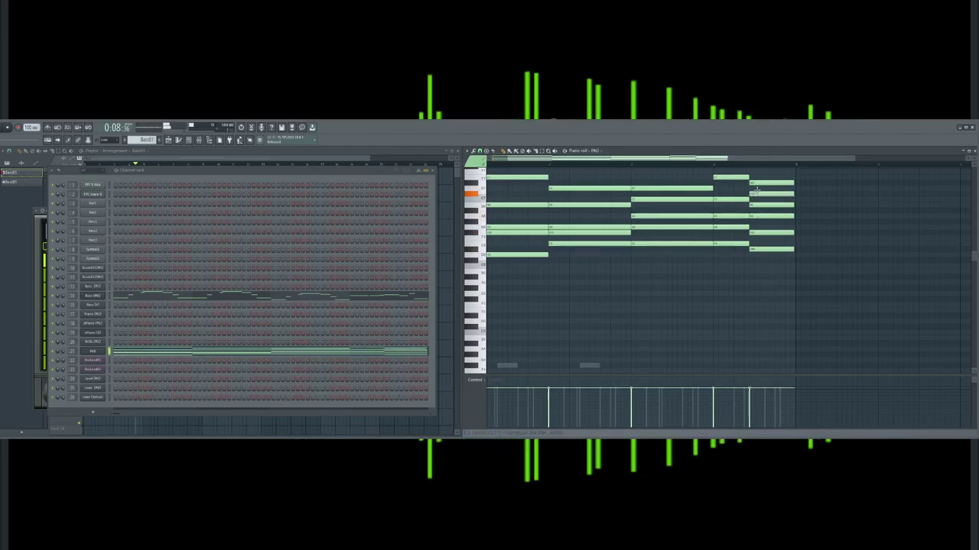
key(space)
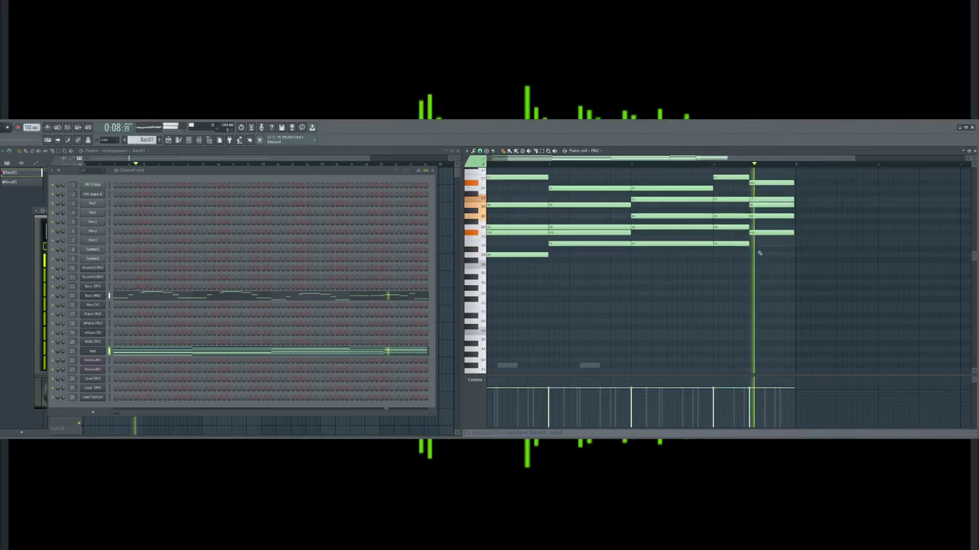
drag(765, 191, 768, 251)
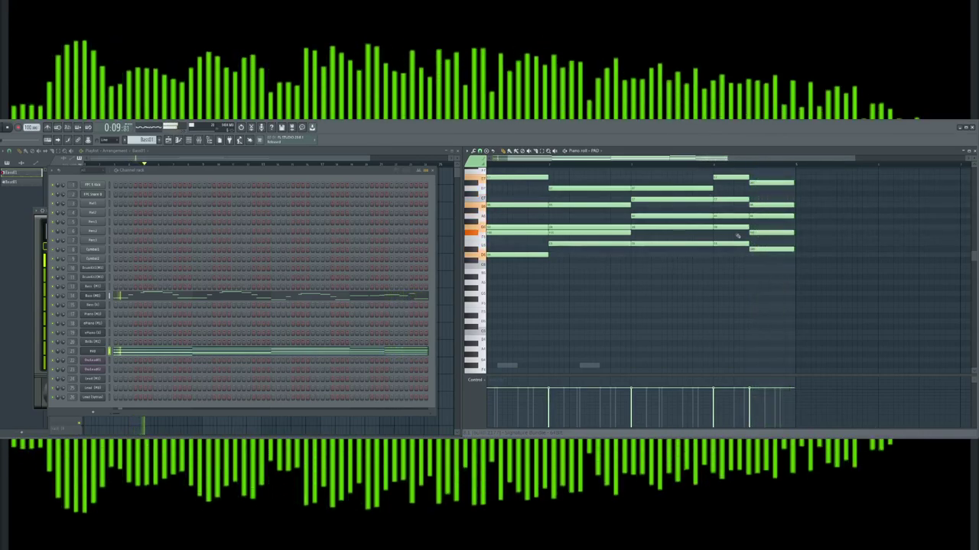
drag(640, 162, 623, 161)
scroll(581, 259, up, 1)
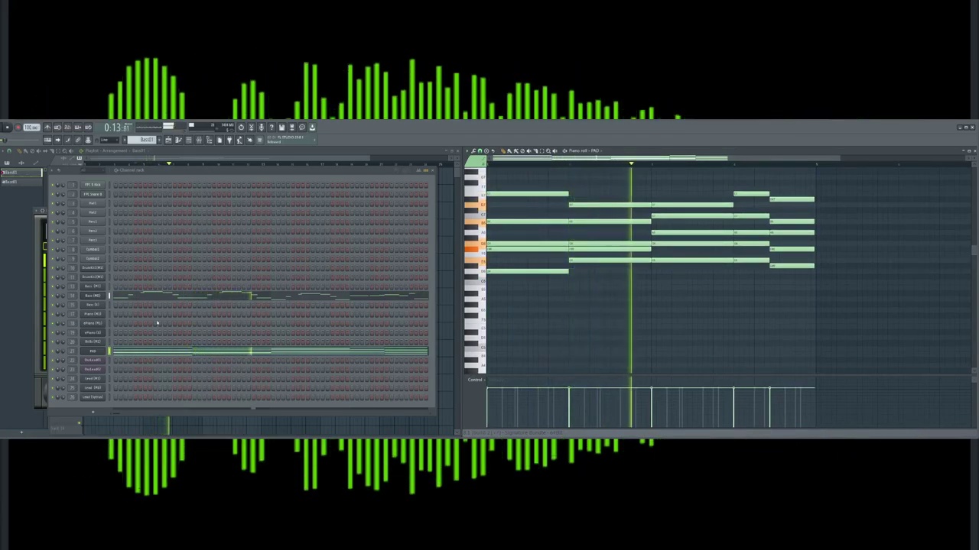
Open the pad channel's KORG M1 and filter its combi browser to synth pad sounds
click(90, 354)
click(91, 354)
click(204, 231)
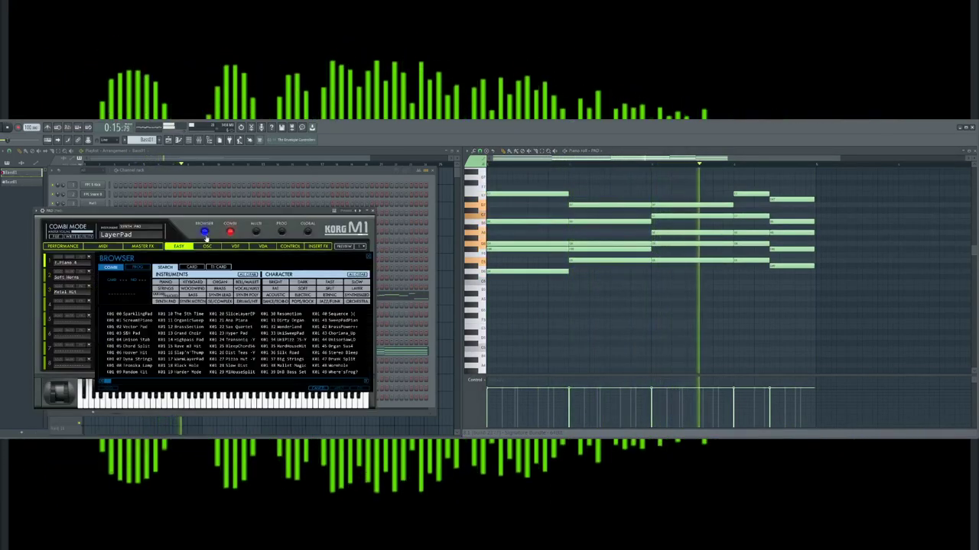
click(165, 300)
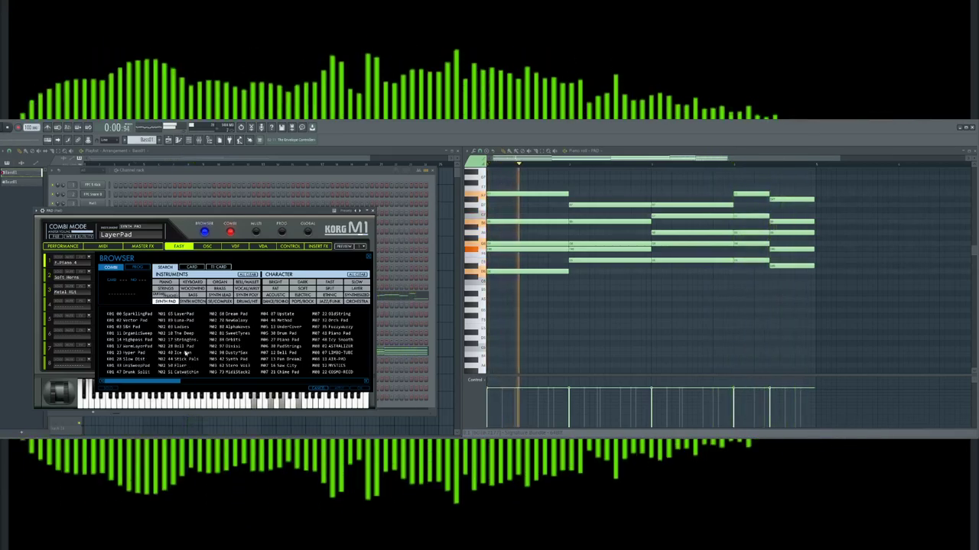
Audition Ice Man, Hyper Pad, WarmLayerPad, Highpass Pad, LayerPad, SparklingPad and UnderCover with the chord progression
click(182, 353)
key(space)
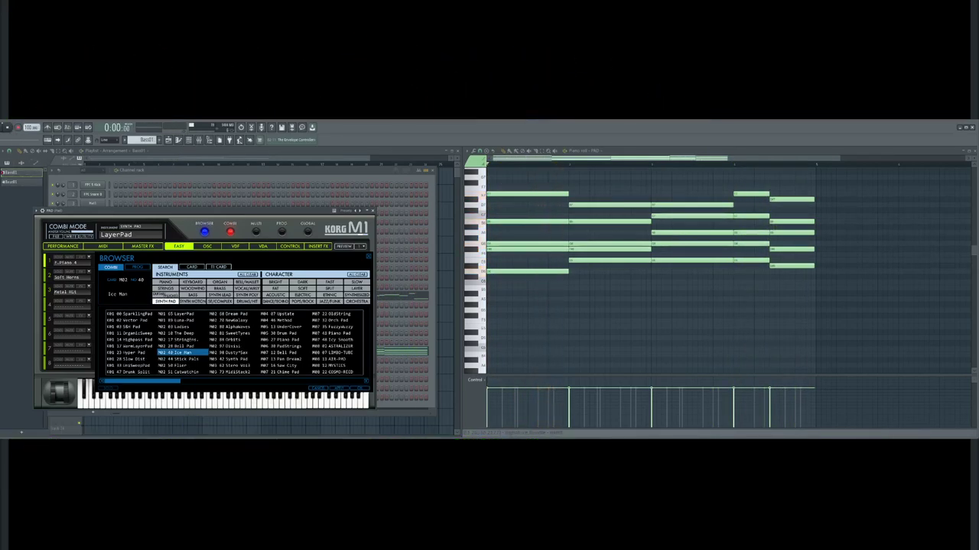
key(space)
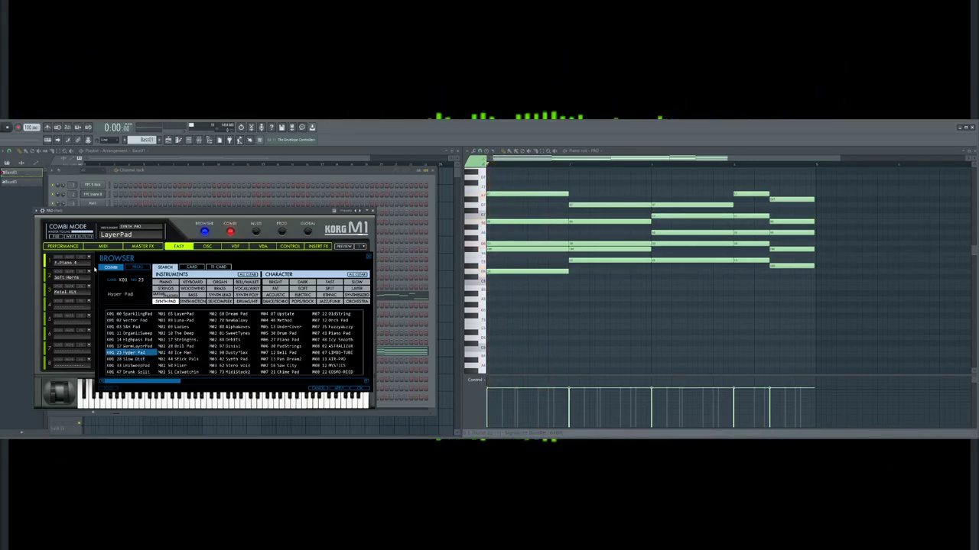
key(space)
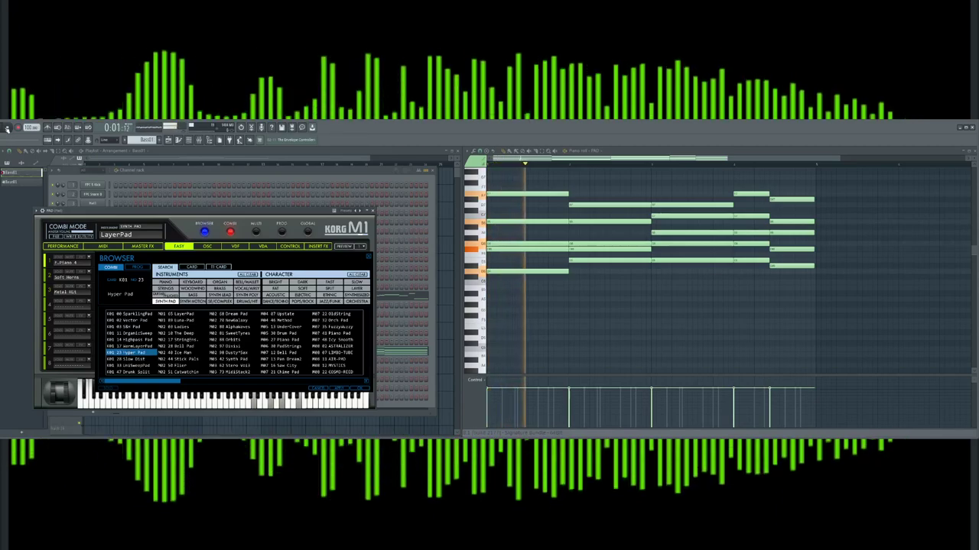
key(space)
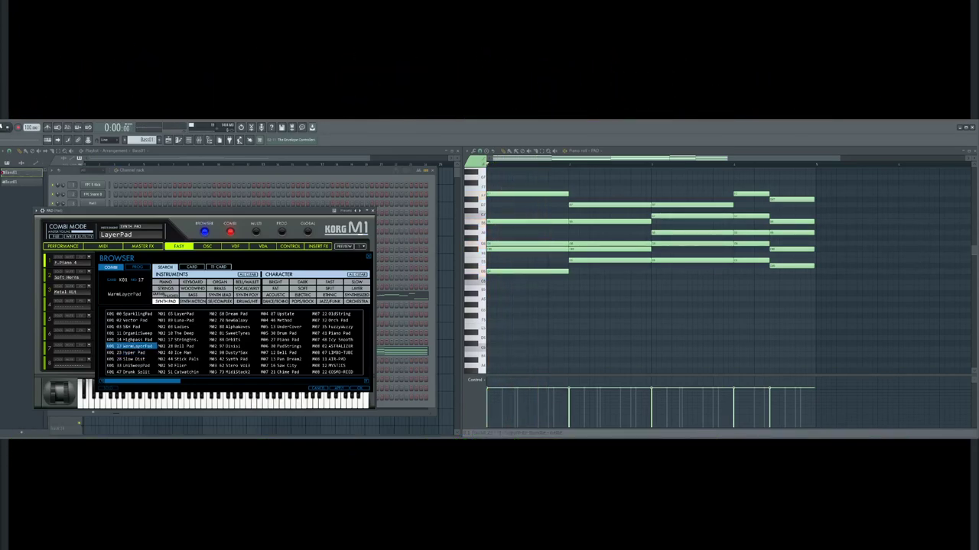
key(space)
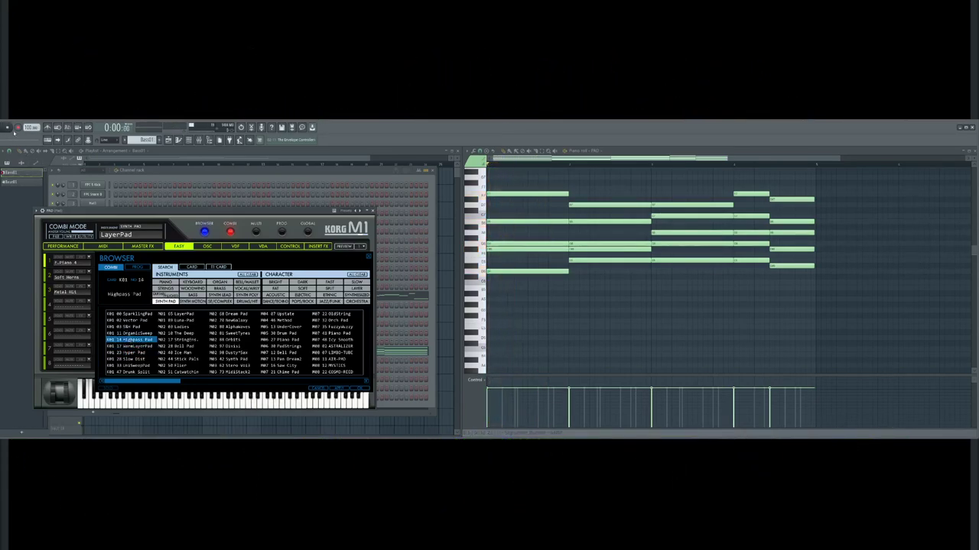
key(space)
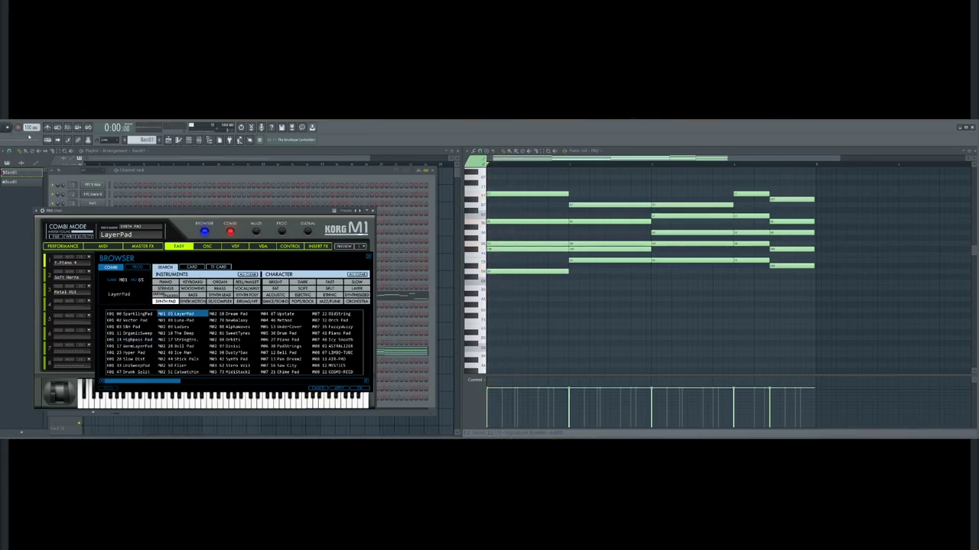
key(space)
key(space)
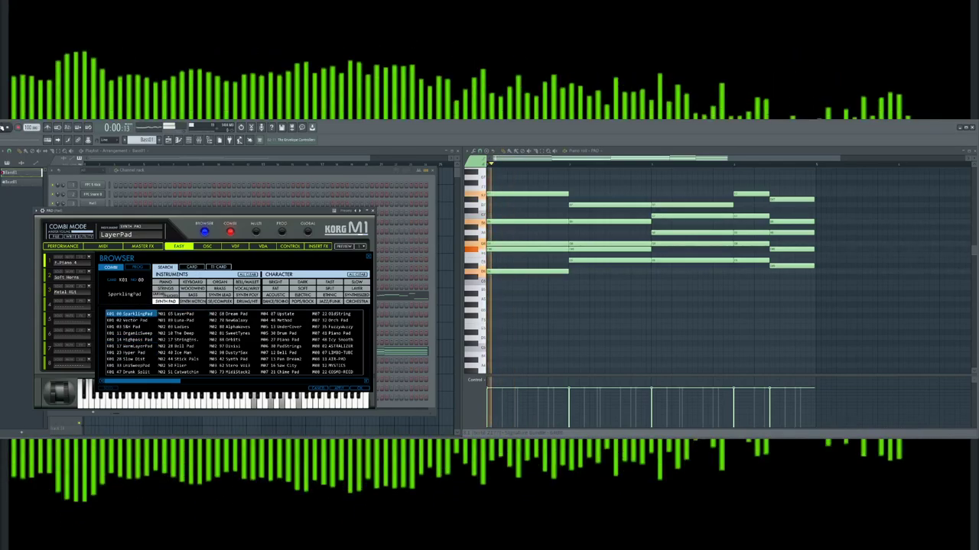
click(8, 129)
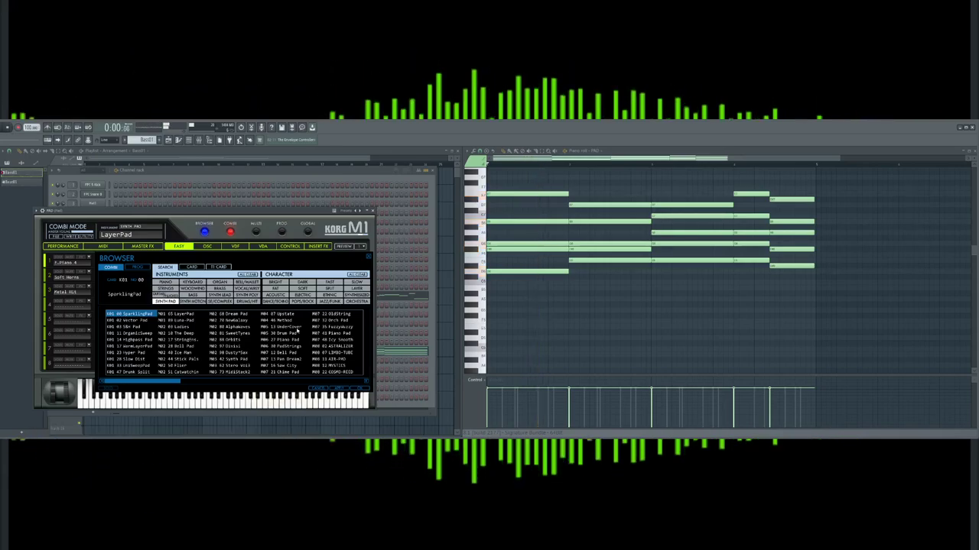
key(space)
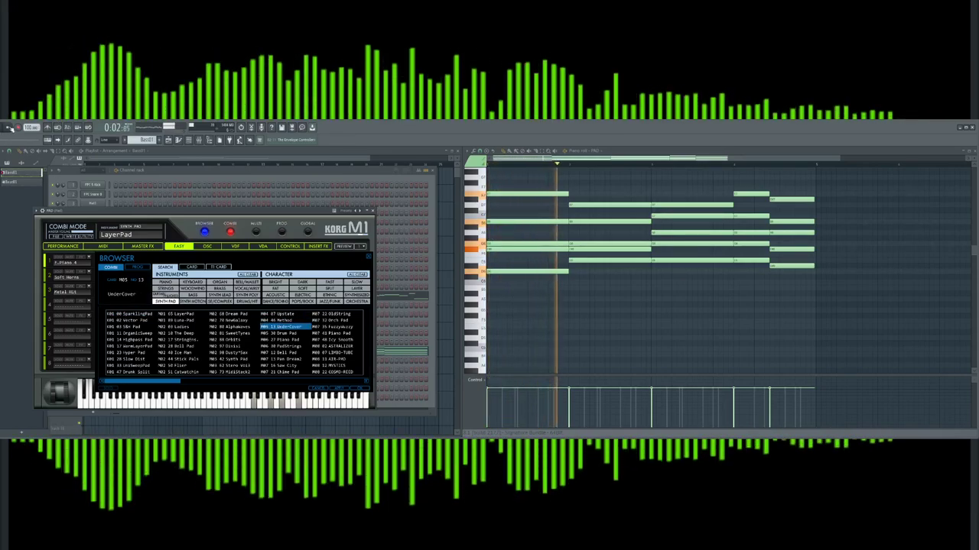
Load the UnderCover combi for the pad, and close the synth and the channel rack
double_click(290, 329)
click(372, 211)
click(229, 159)
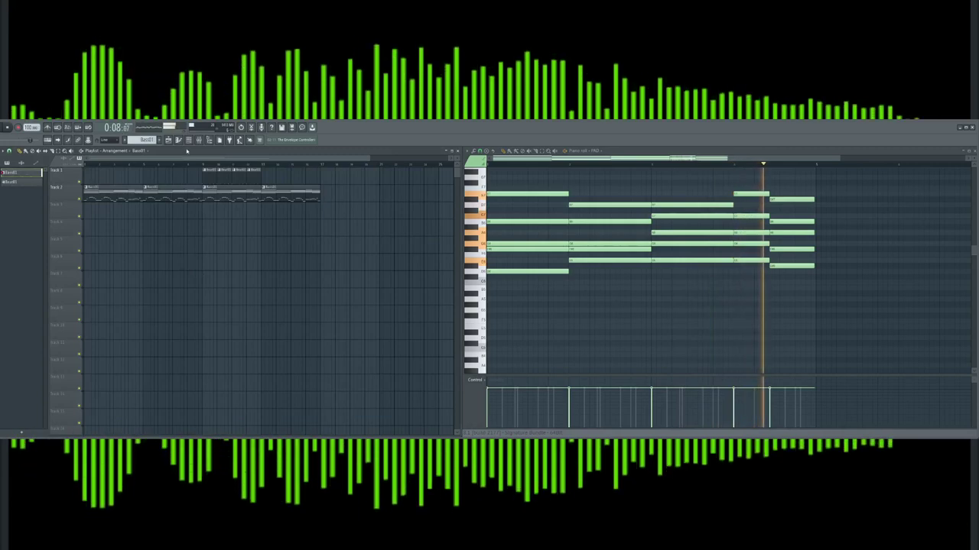
Delete the second and fourth beat clips from track 1 of the playlist
click(200, 140)
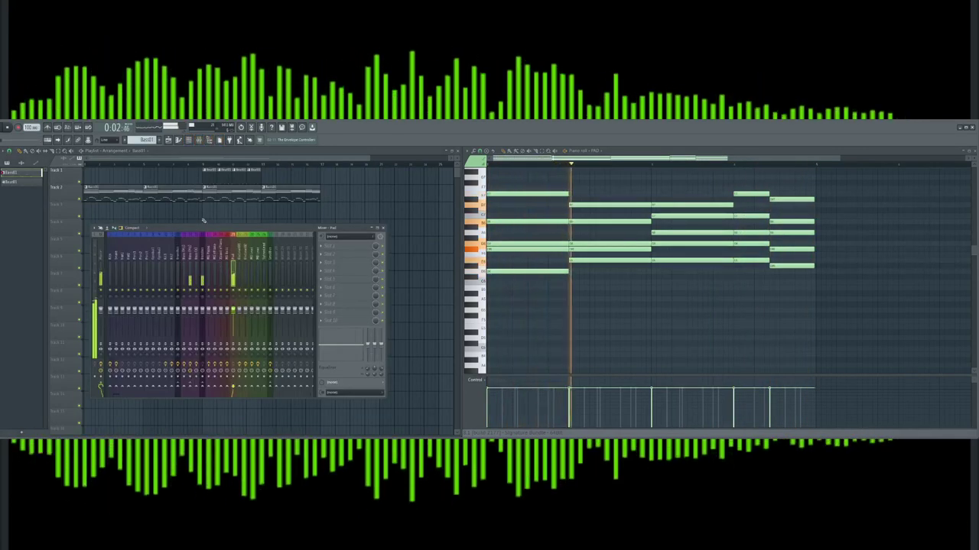
right_click(225, 176)
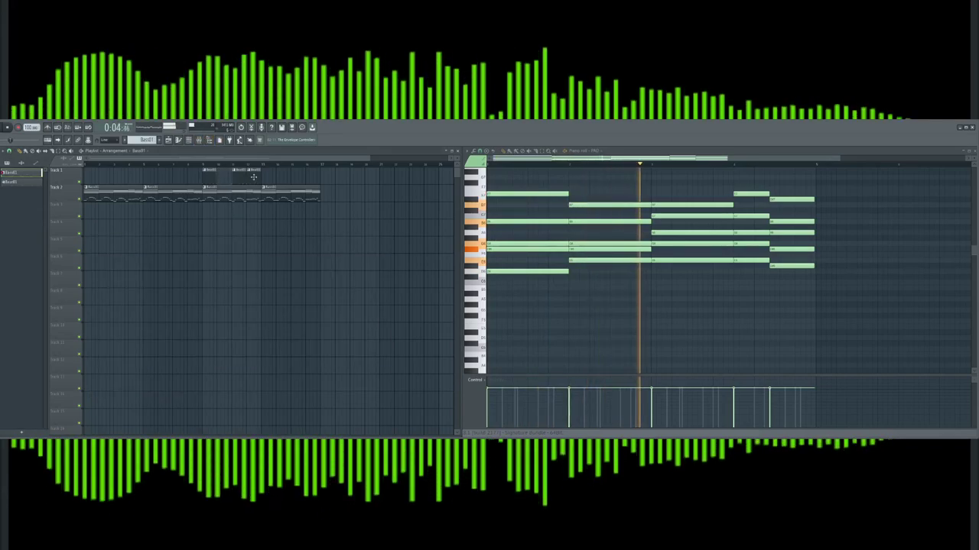
right_click(254, 177)
Open the beat pattern, extend it to two bars with a kick on every beat, and add a snare on the first bar's second beat
drag(248, 182, 208, 174)
double_click(209, 174)
key(space)
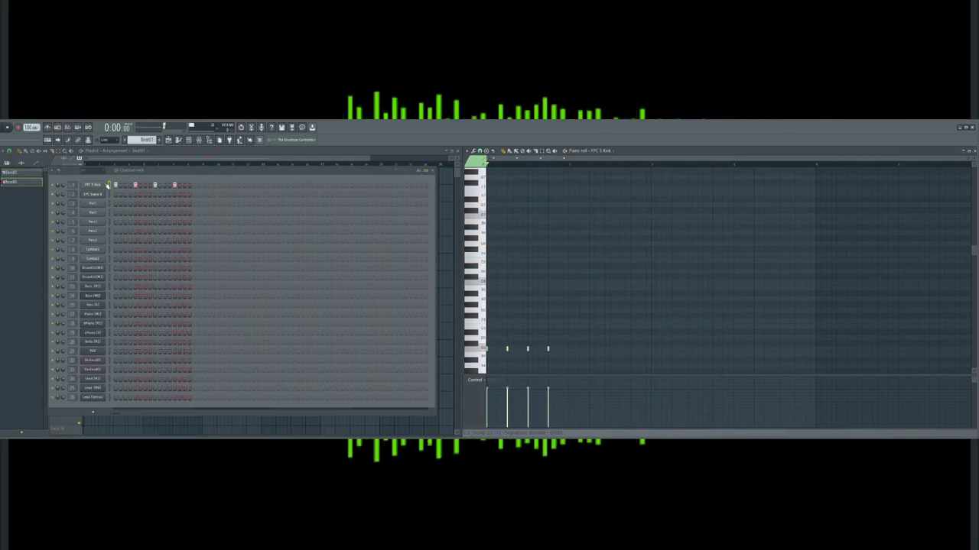
click(195, 185)
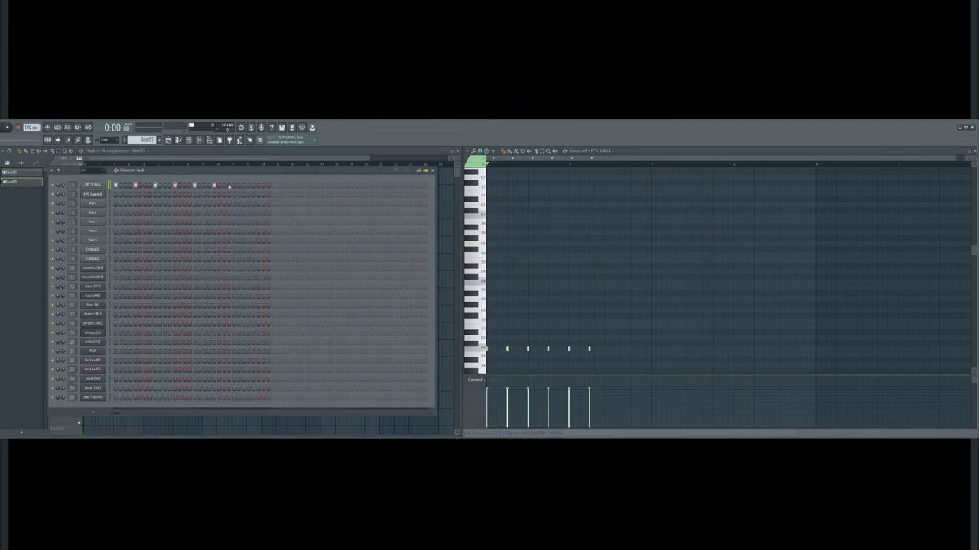
click(135, 194)
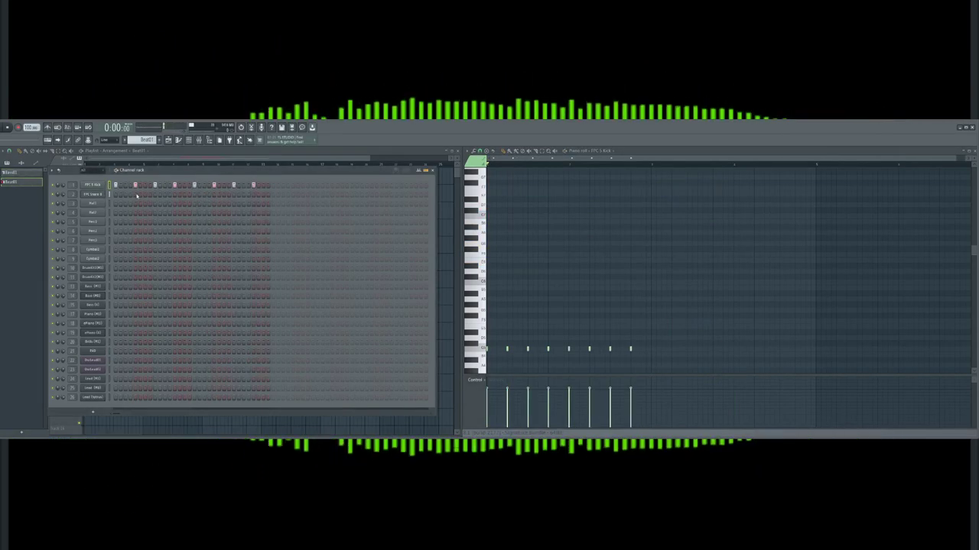
Open Fruity Delay 2 on the snare's mixer track, play the beat to check the echo, and close the effect
click(104, 197)
click(199, 140)
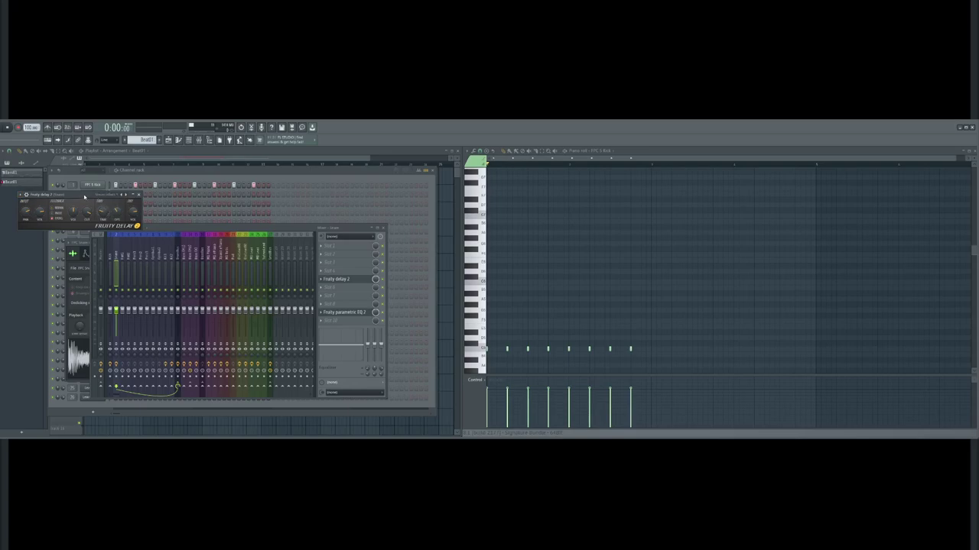
drag(84, 196, 92, 224)
key(space)
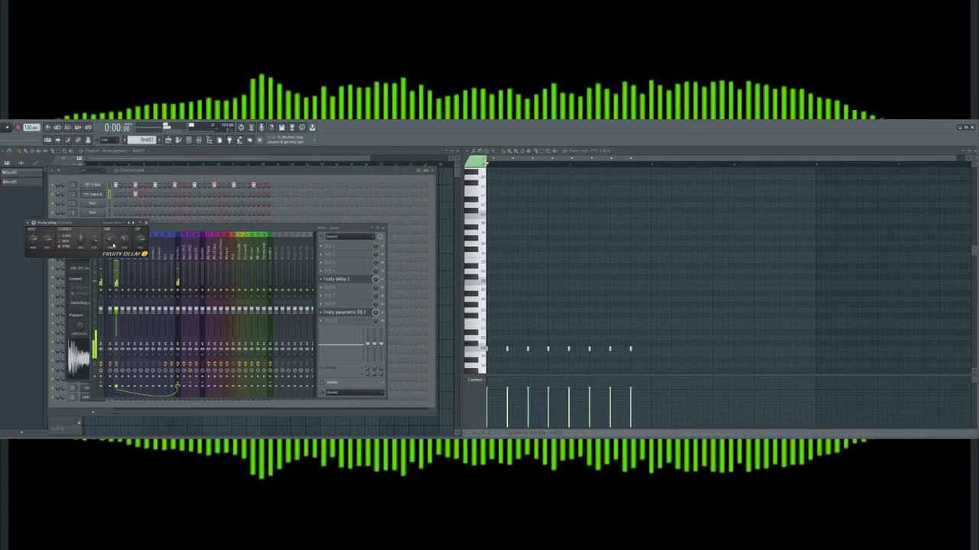
key(space)
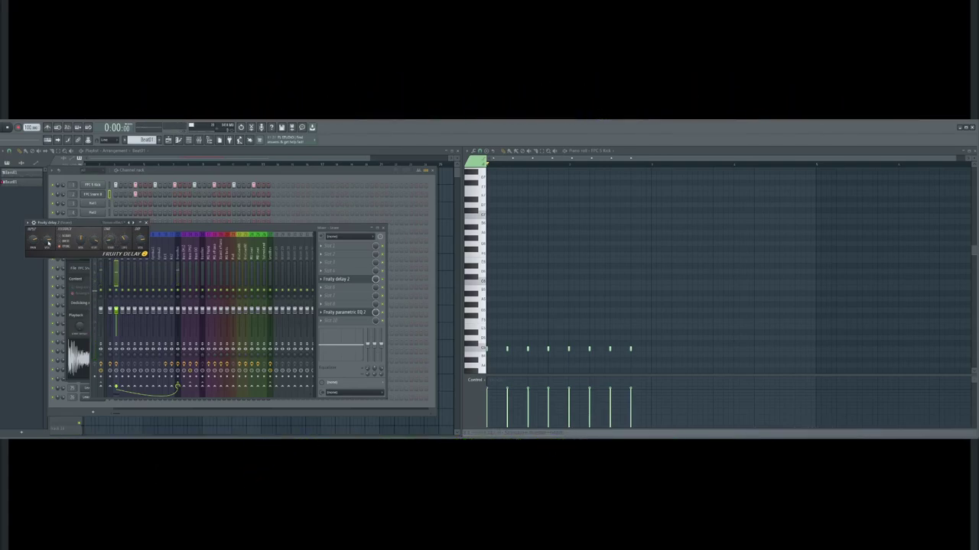
key(space)
click(149, 224)
Roll off the snare's high frequencies in Fruity Parametric EQ 2, preview the snare, and close the equalizer
click(339, 314)
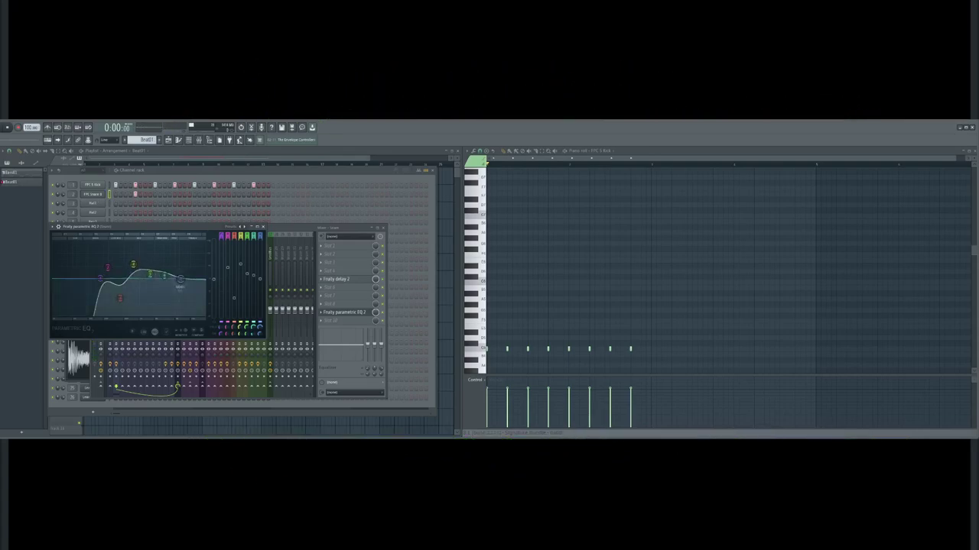
drag(164, 277, 159, 285)
click(98, 195)
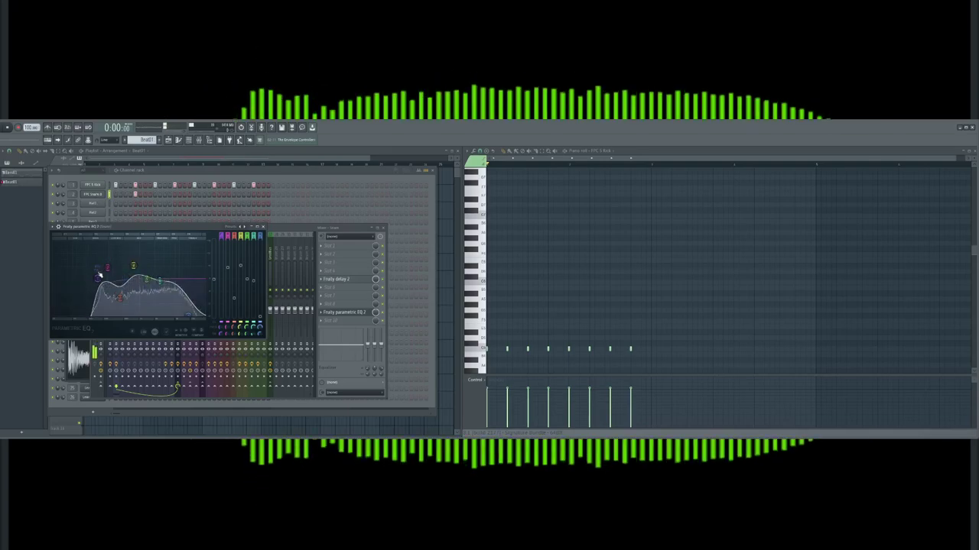
click(263, 227)
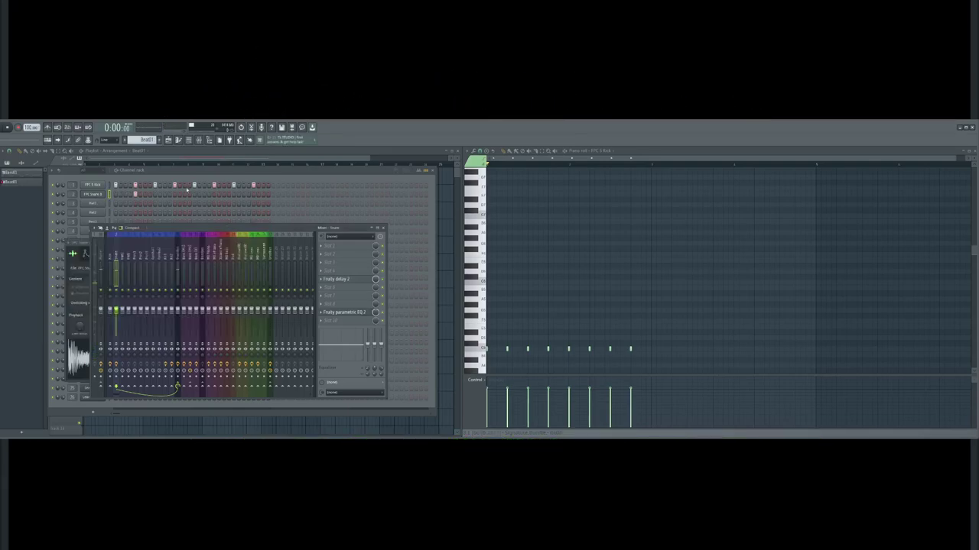
Add snares on the first bar's fourth beat and the second bar's second and fourth beats, and play the pattern
click(174, 195)
click(214, 195)
key(space)
click(253, 194)
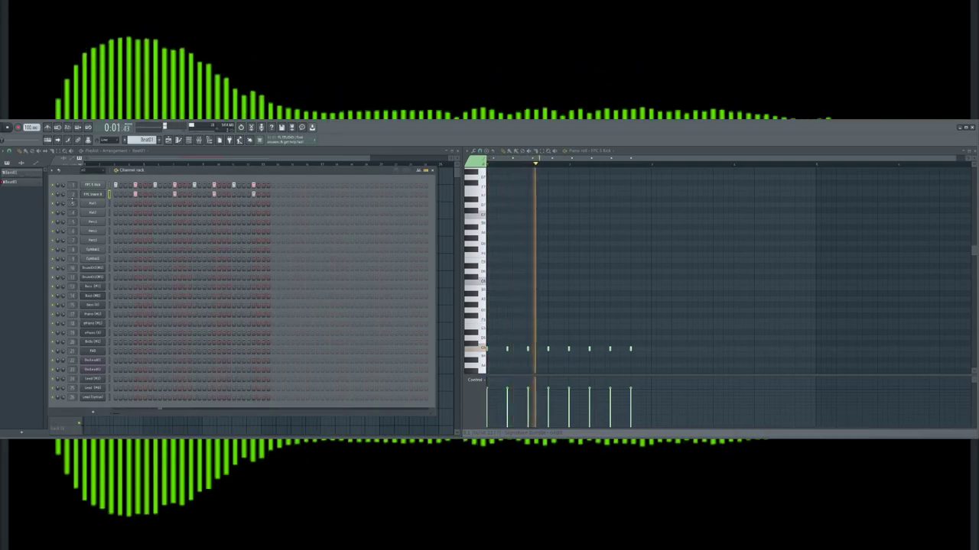
Open the snare channel's sampler settings and audition the snare in the beat
click(96, 195)
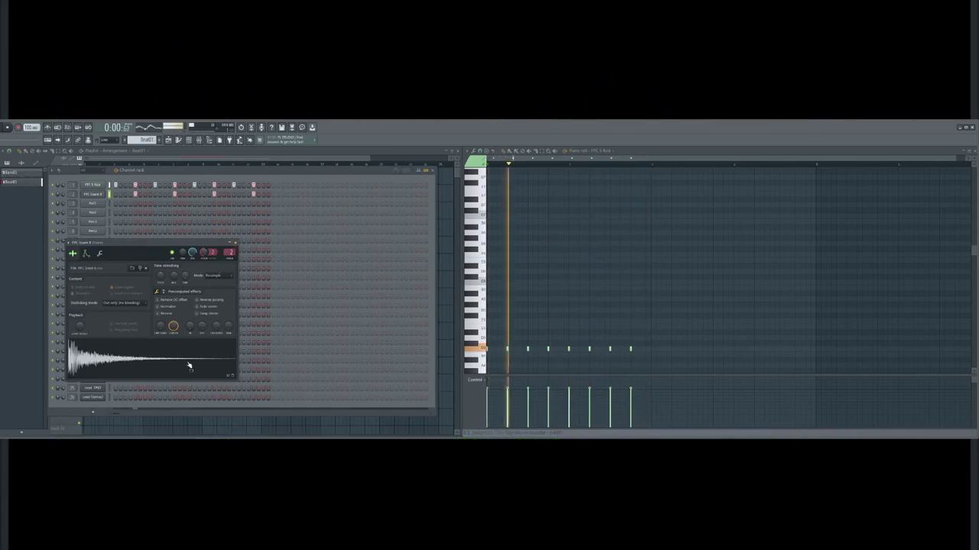
key(space)
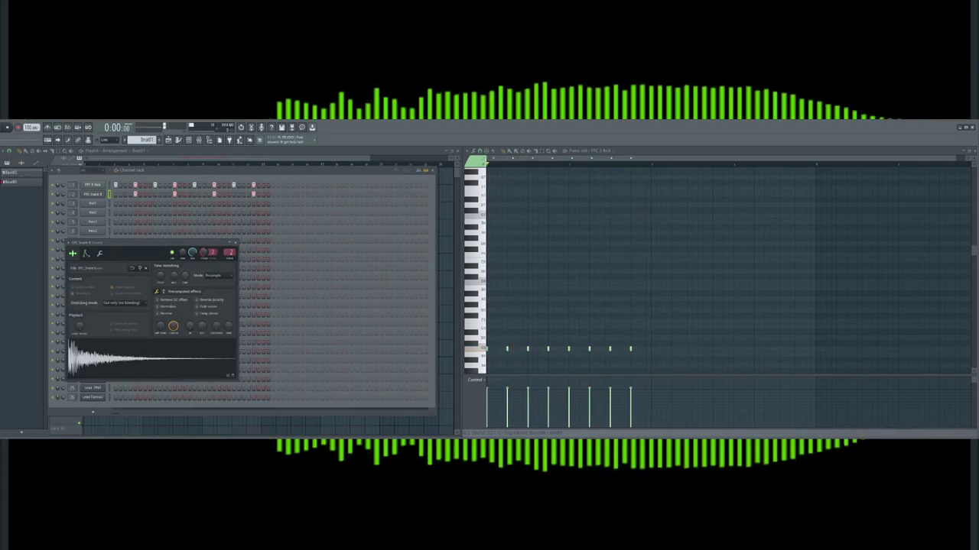
click(98, 196)
key(space)
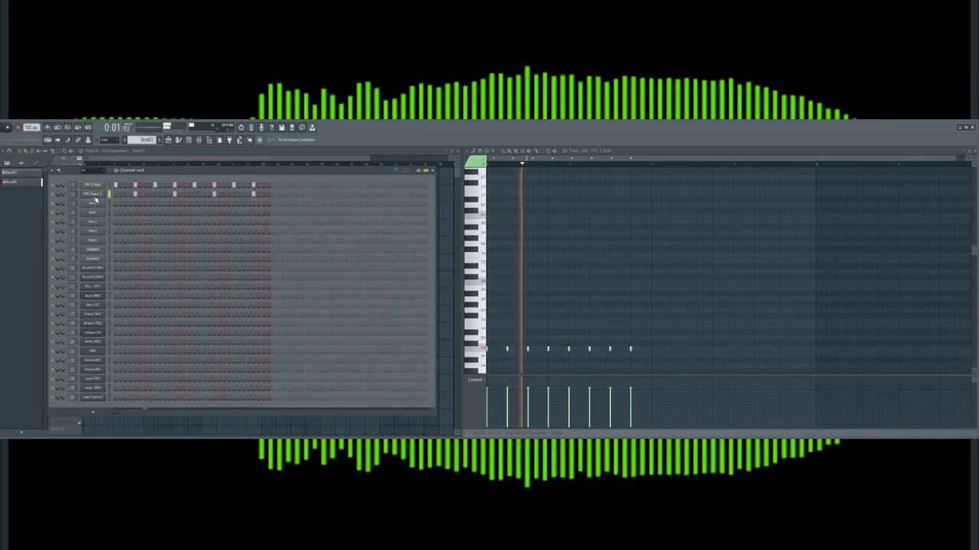
Return to the playlist, lower the project tempo, and play the arrangement from the start
key(F6)
key(space)
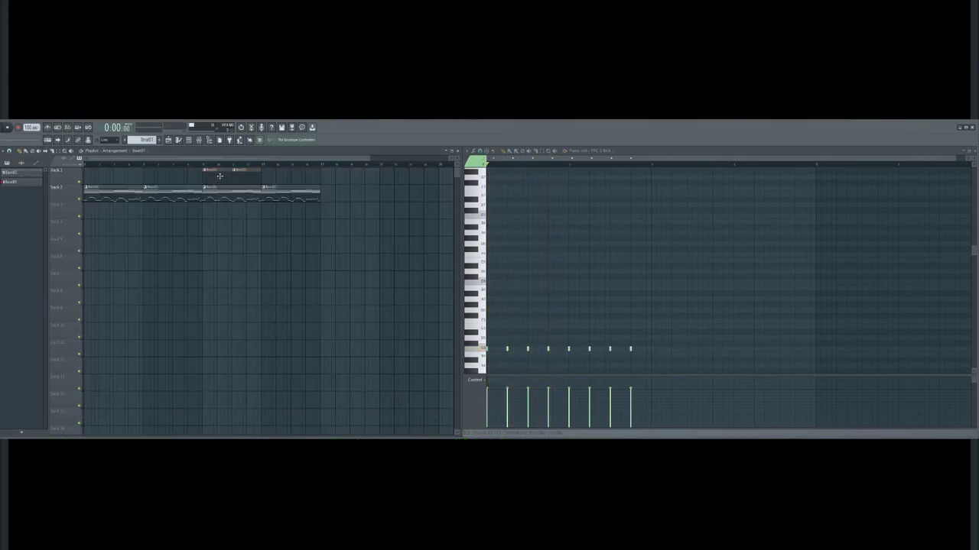
key(space)
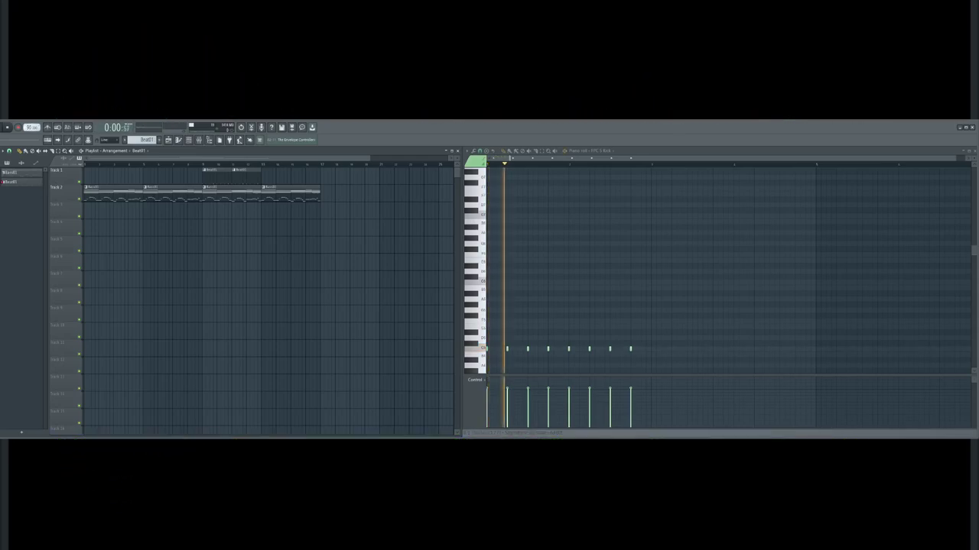
key(space)
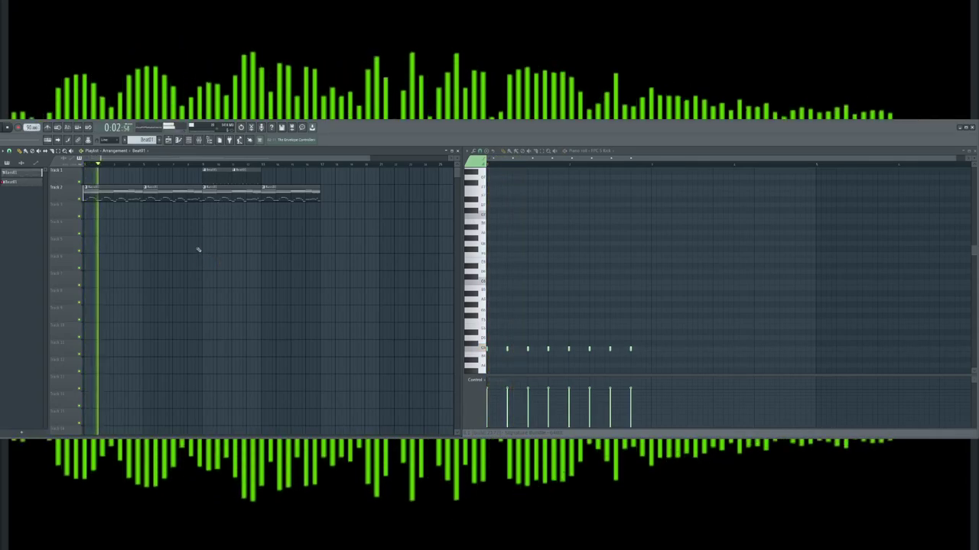
Open the first drum kit channel's piano roll in the beat pattern and add a note about two beats long at its start
key(space)
key(F6)
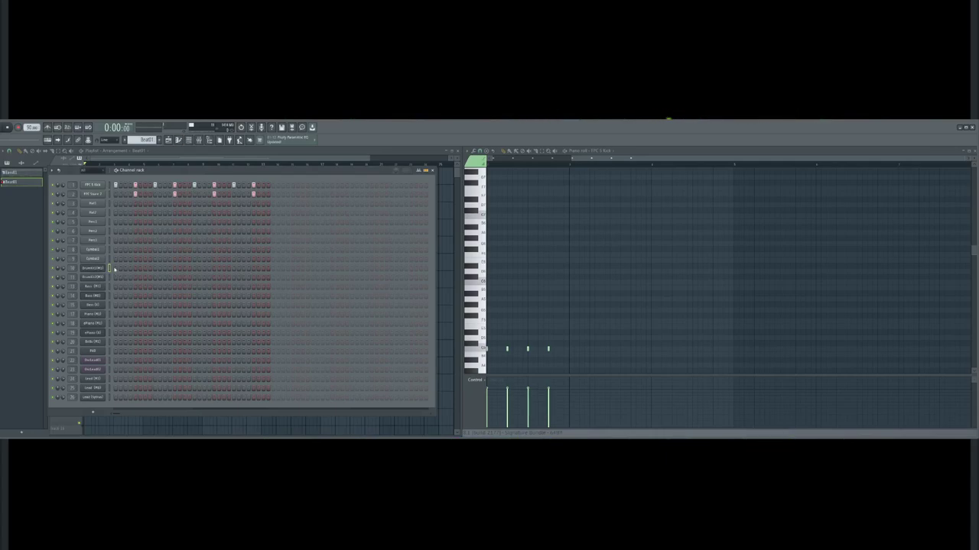
drag(603, 158, 404, 172)
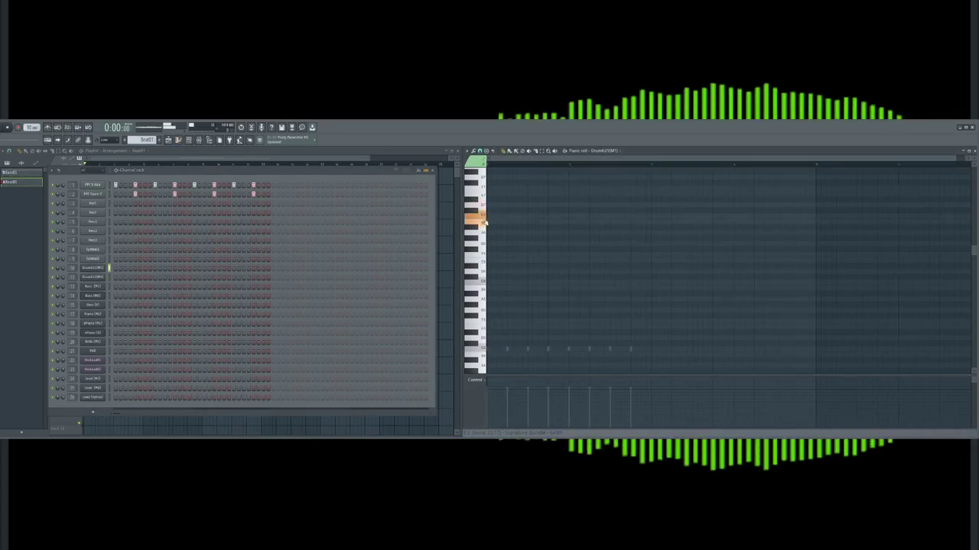
scroll(482, 306, down, 2)
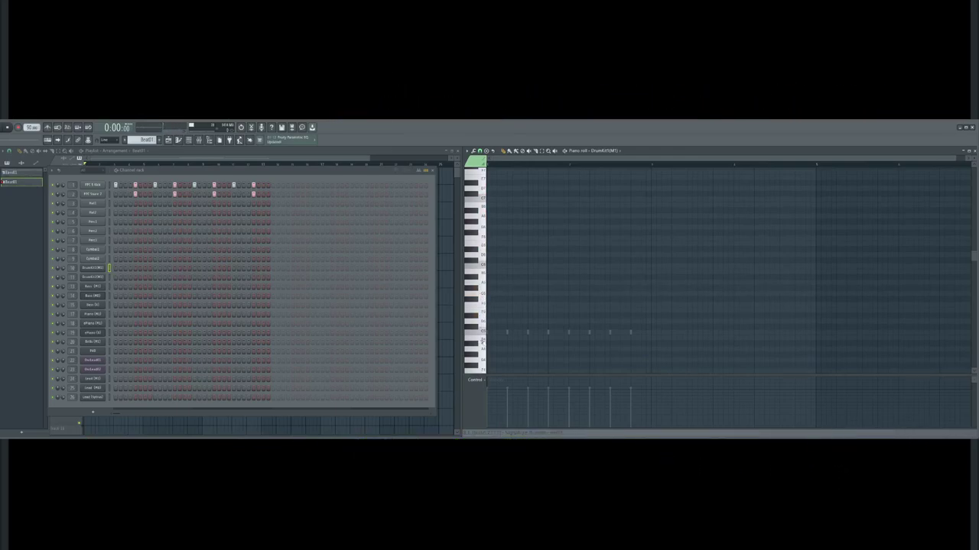
click(490, 310)
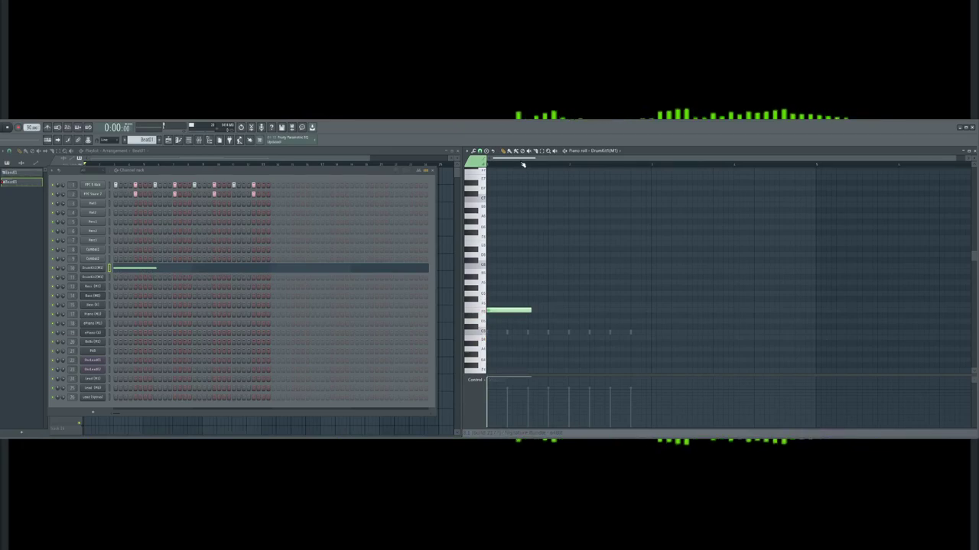
Lower the long drum kit note's velocity and audition it with the beat from bar 9
key(space)
scroll(522, 294, down, 4)
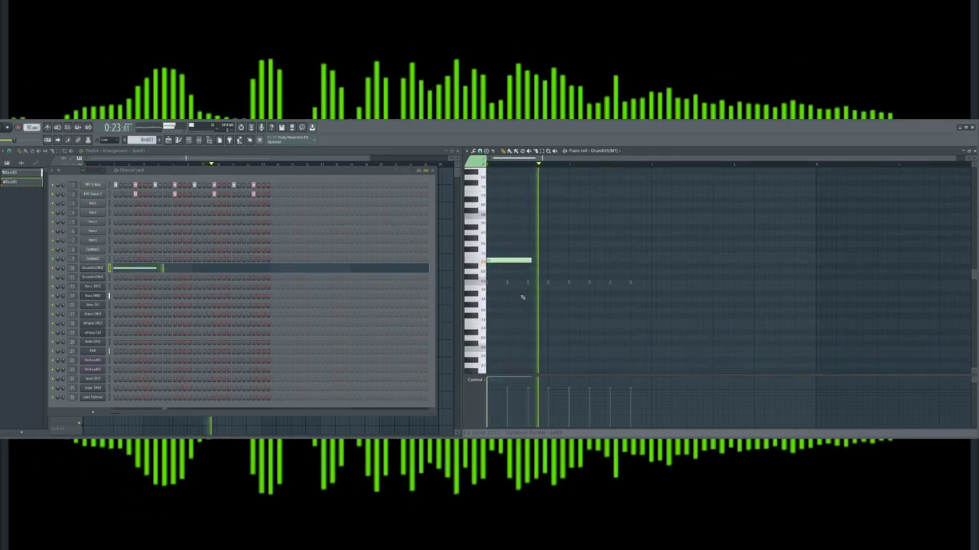
key(space)
ctrl+click(488, 262)
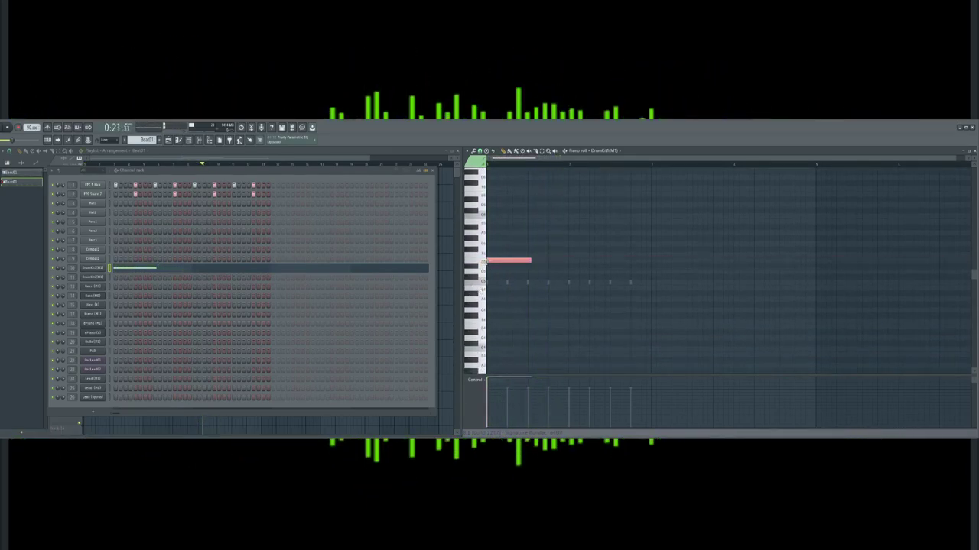
key(space)
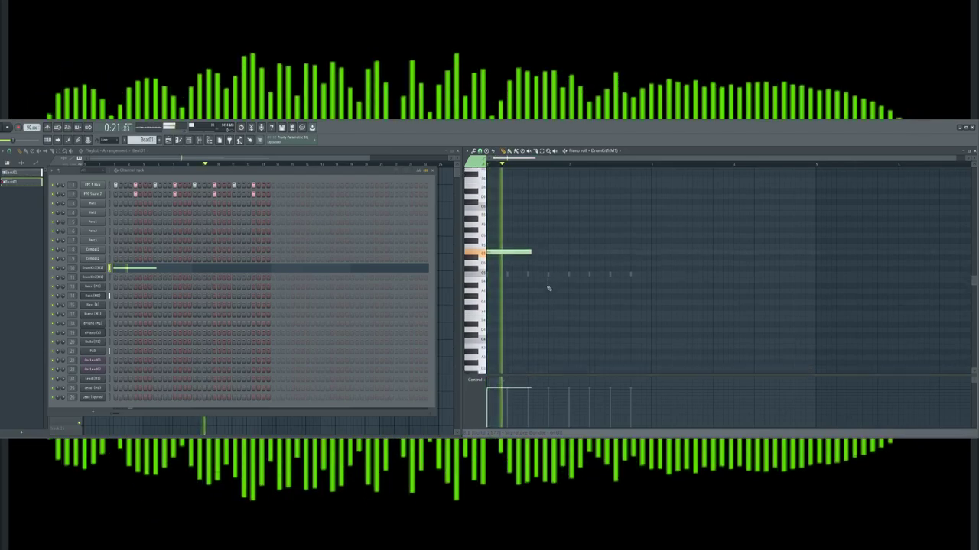
Add four sixteenth notes with varied velocities above the long note on the first beat, and play the pattern
scroll(527, 284, up, 3)
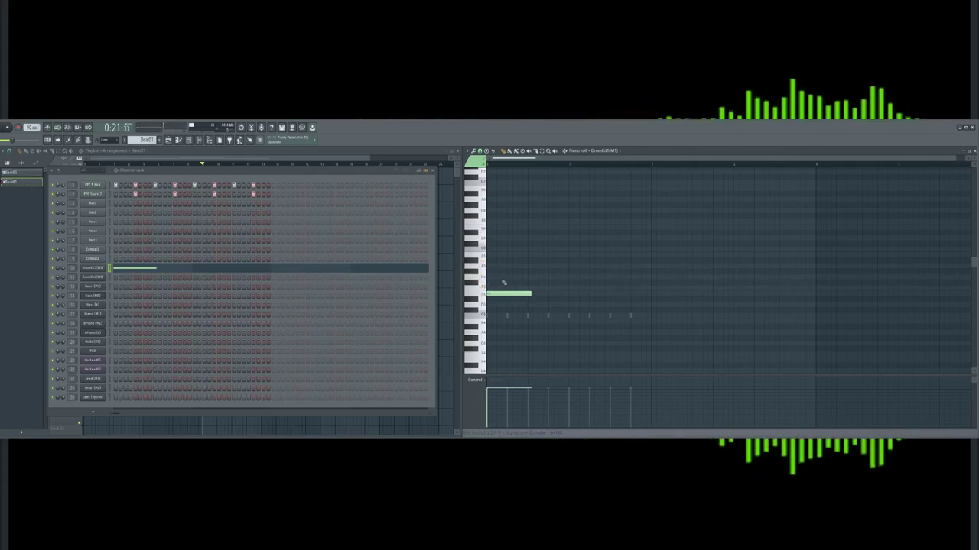
click(502, 283)
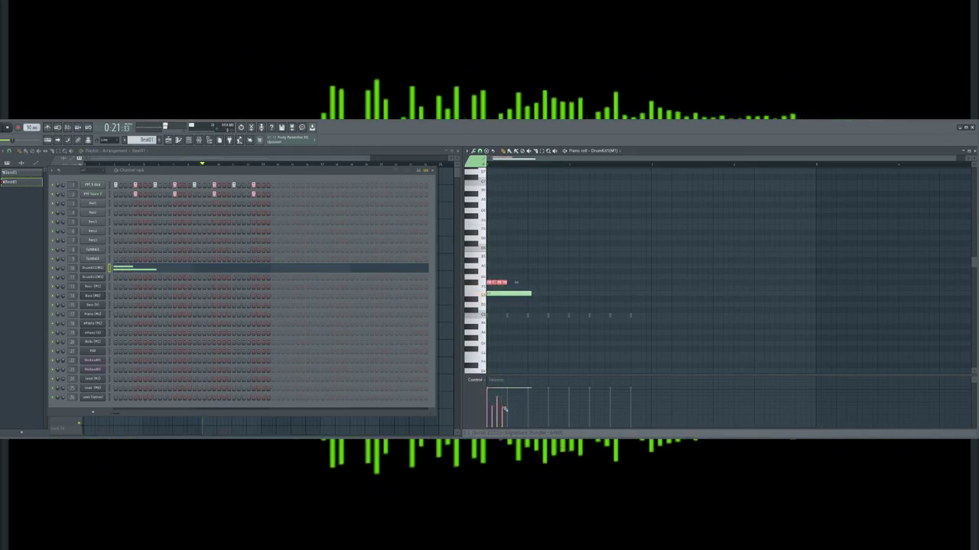
key(space)
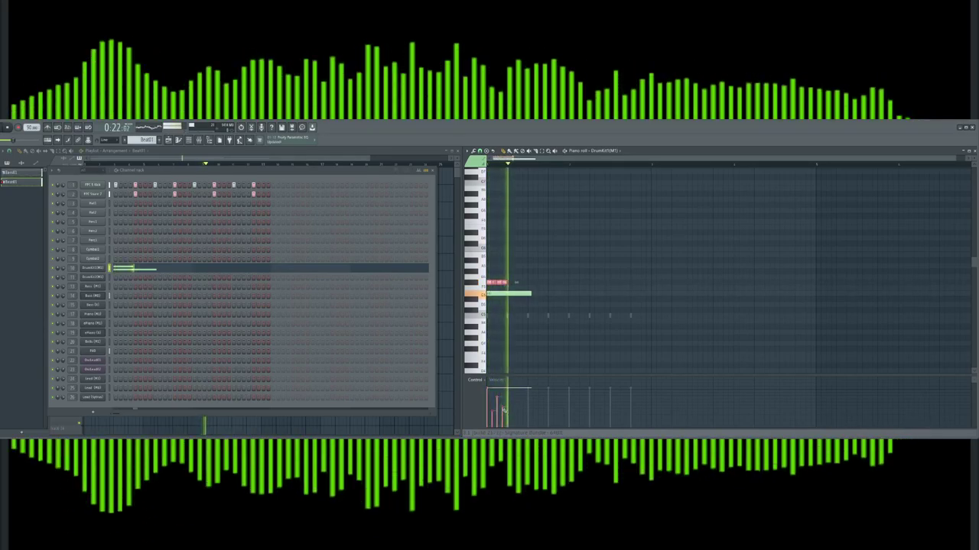
key(space)
Duplicate the sixteenth notes to fill both bars, vary their velocities, and play the beat
key(ctrl+b)
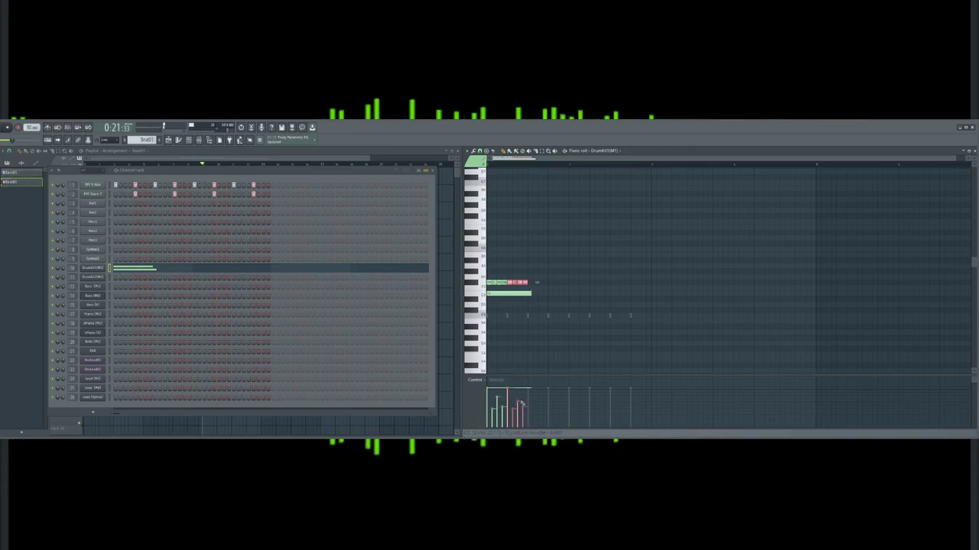
key(ctrl+a)
key(ctrl+b)
key(ctrl+a)
key(ctrl+b)
key(ctrl+d)
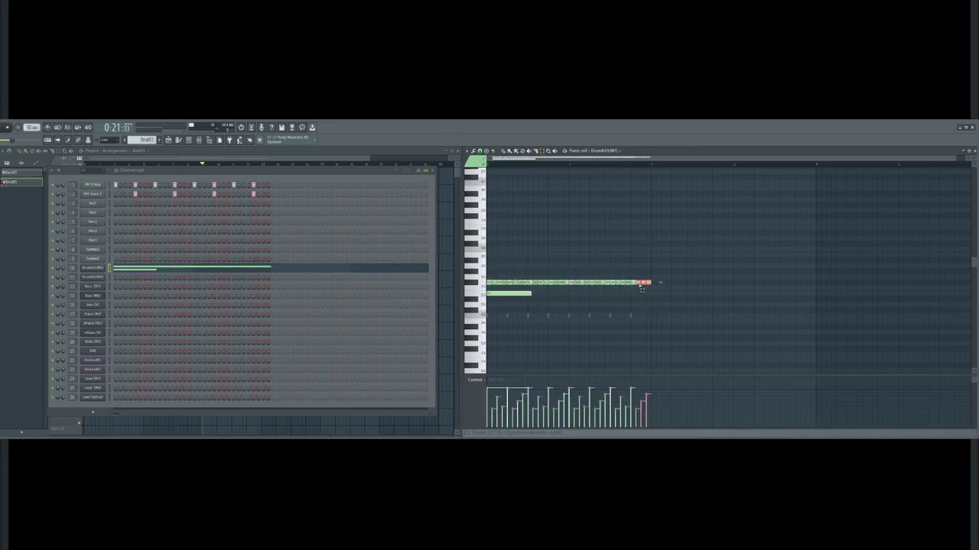
click(638, 283)
key(space)
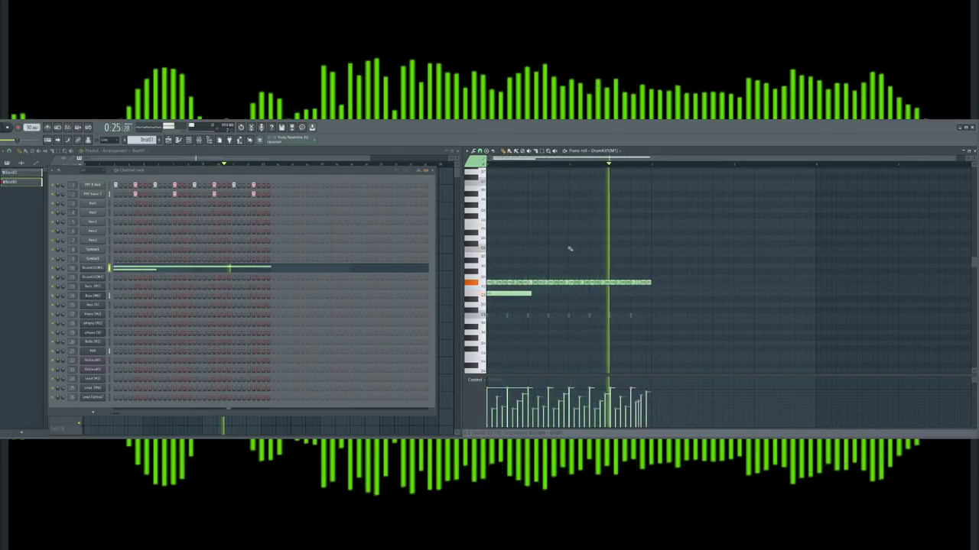
scroll(573, 247, down, 3)
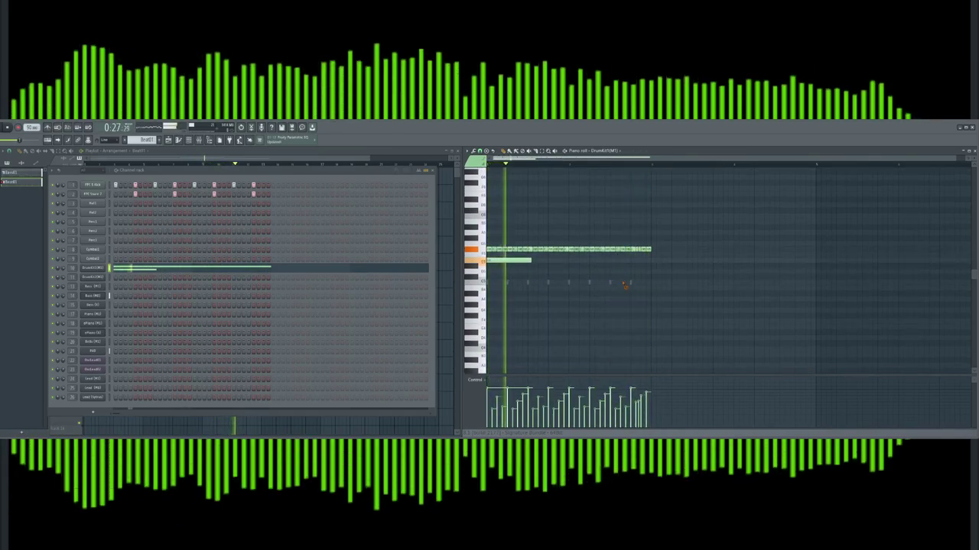
Return to the playlist, stop playback, and duplicate the beat clips through bar 16
click(269, 159)
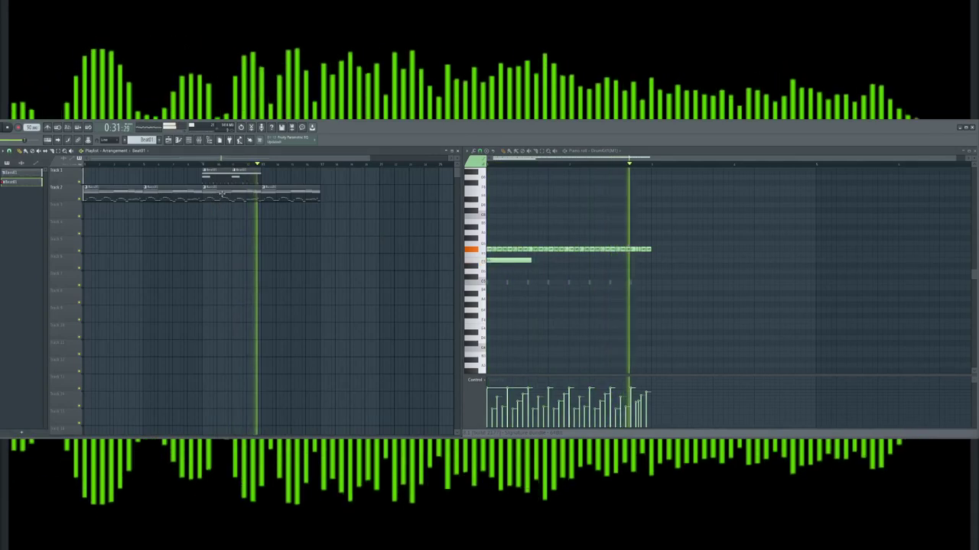
key(space)
key(ctrl+b)
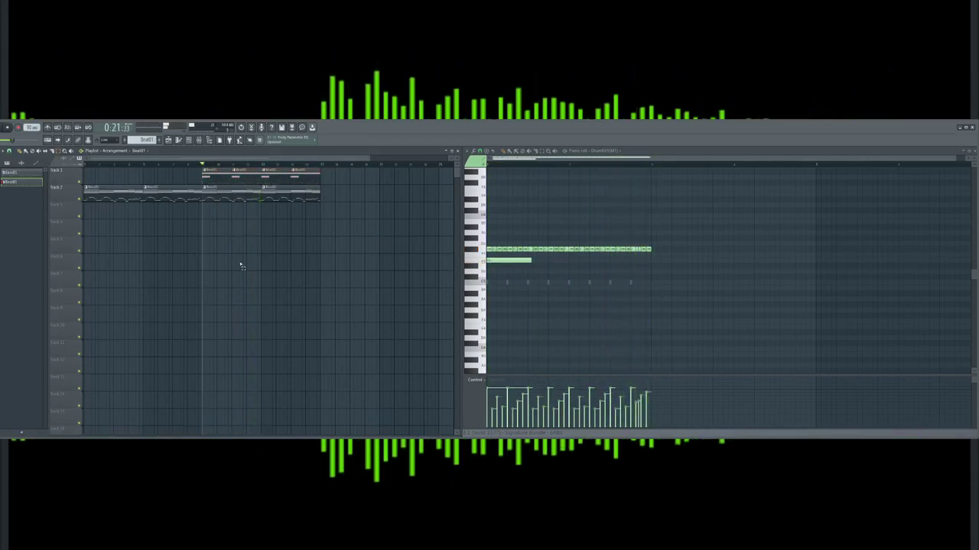
Cut the pad chords out of the bass pattern and paste them into the pad channel of a new pattern named Pad01
scroll(371, 160, up, 3)
scroll(371, 233, up, 2)
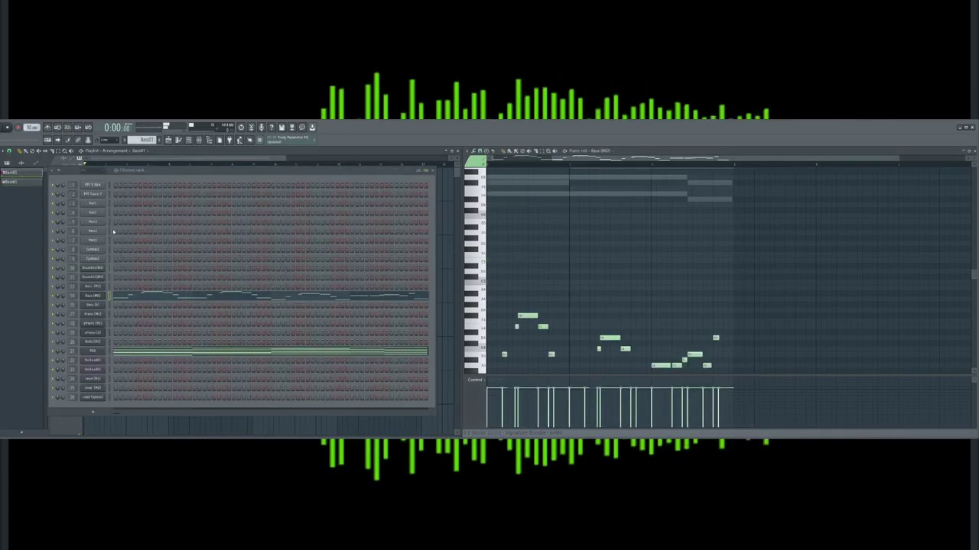
click(146, 353)
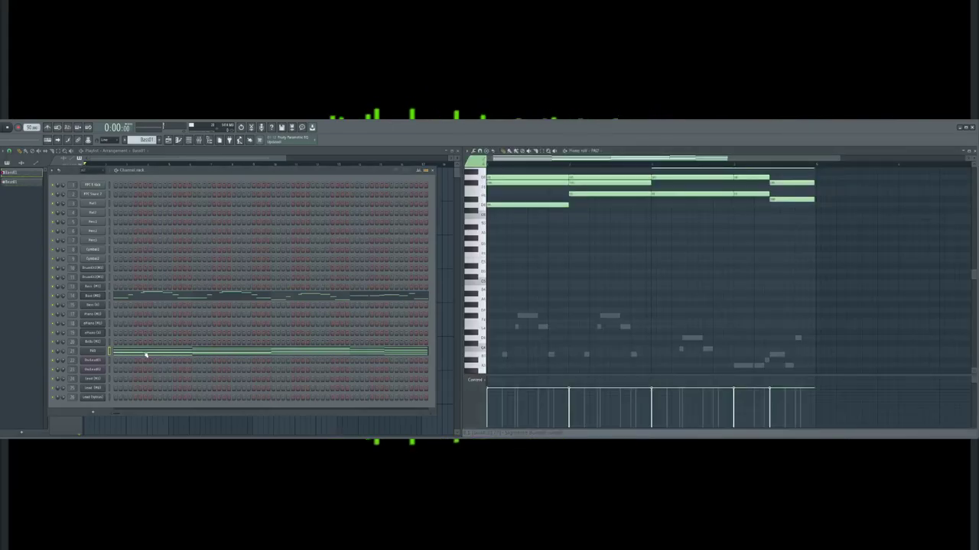
click(221, 351)
click(221, 352)
key(ctrl+x)
click(159, 141)
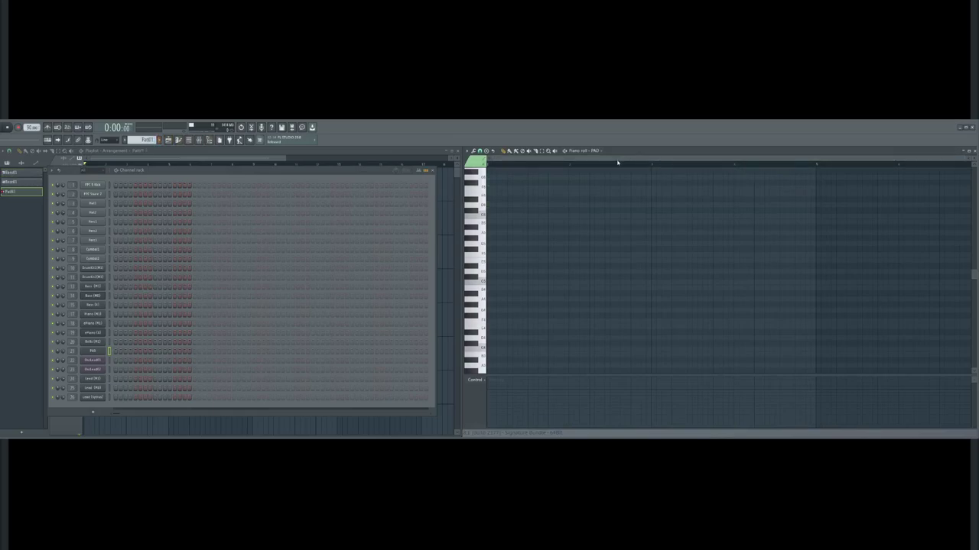
key(ctrl+v)
Fill Track 3 with Pad01 clips across all 16 bars, play briefly, and delete the first two bass clips
click(323, 157)
mouse_move(100, 256)
mouse_down()
mouse_move(366, 253)
mouse_move(352, 253)
mouse_up()
key(ctrl+d)
key(space)
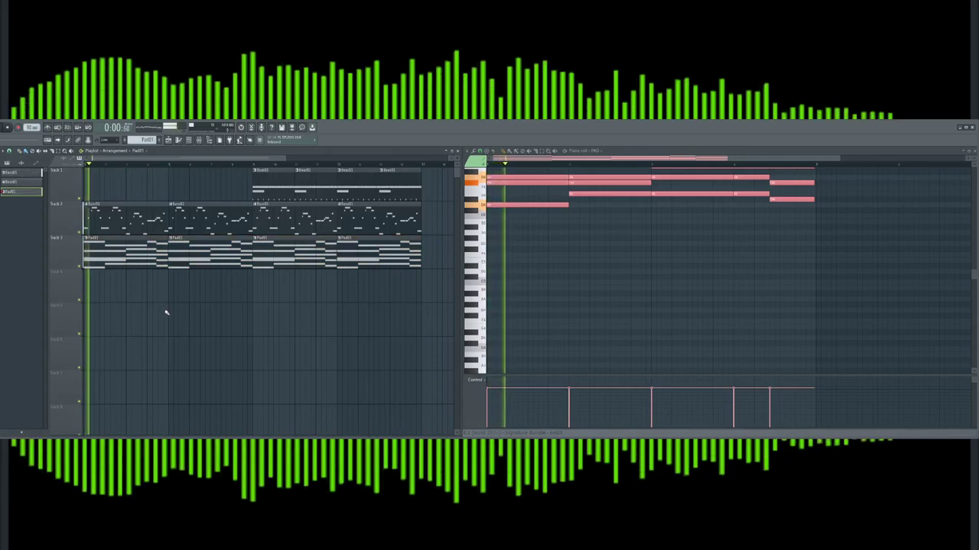
key(space)
right_click(207, 221)
right_click(96, 228)
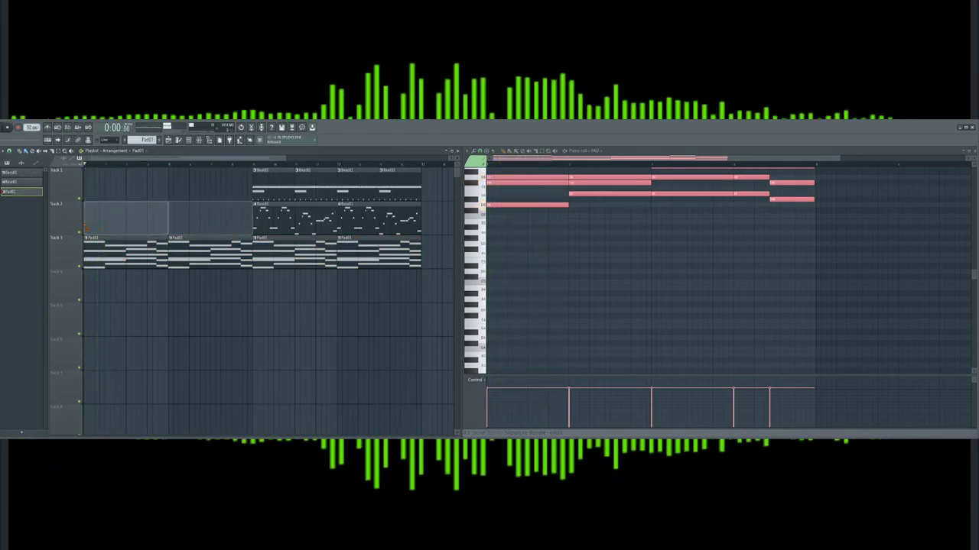
Set up Fruity Free Filter on the pad's mixer track, audition it, and create an automation clip for its frequency
click(199, 141)
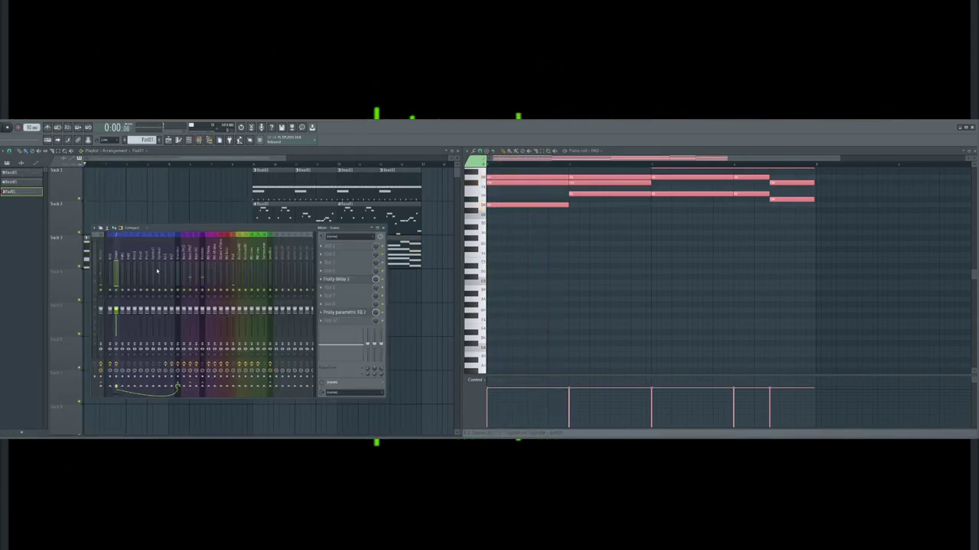
key(space)
key(space)
click(234, 259)
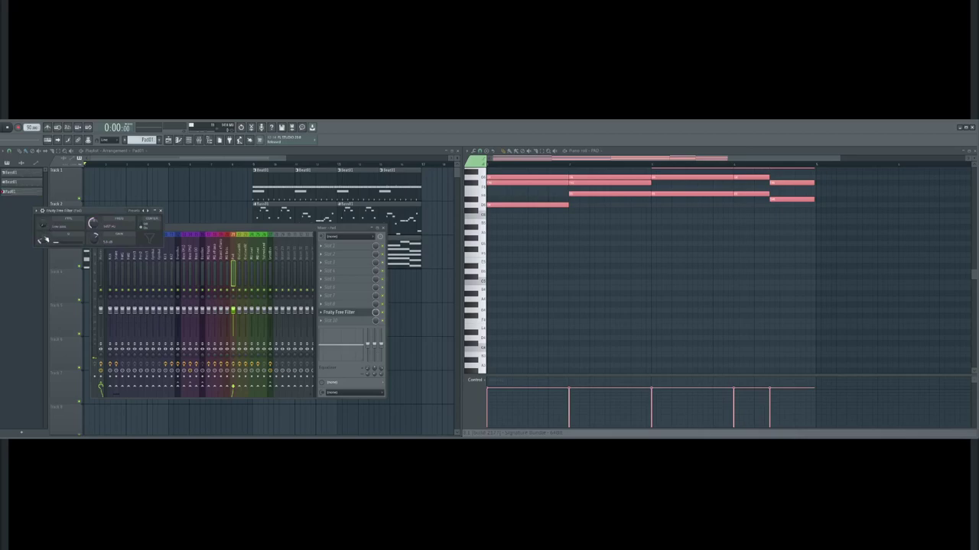
key(space)
key(space)
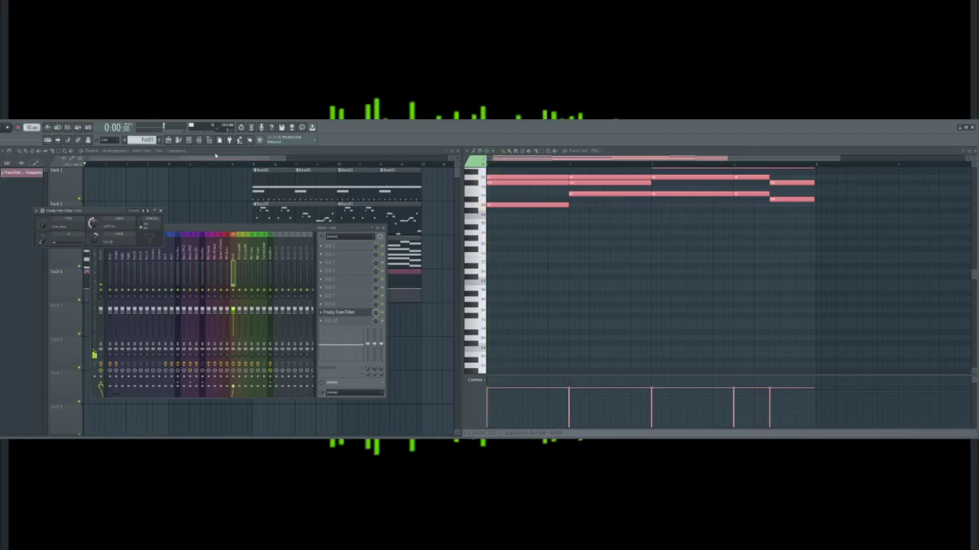
Trim the filter frequency automation to the first eight bars, shape it as a gentle wave rising at the end, and play it
click(397, 284)
drag(422, 289, 268, 272)
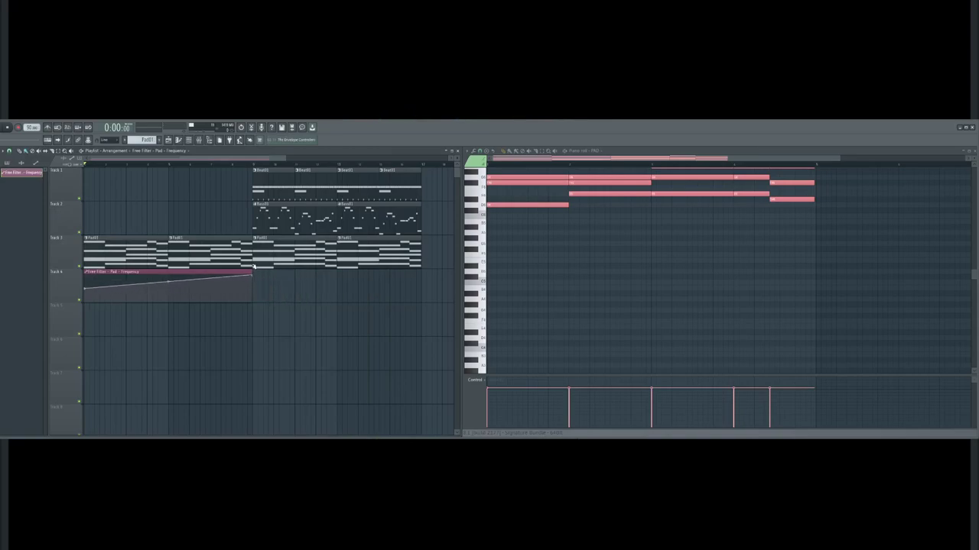
drag(288, 160, 135, 162)
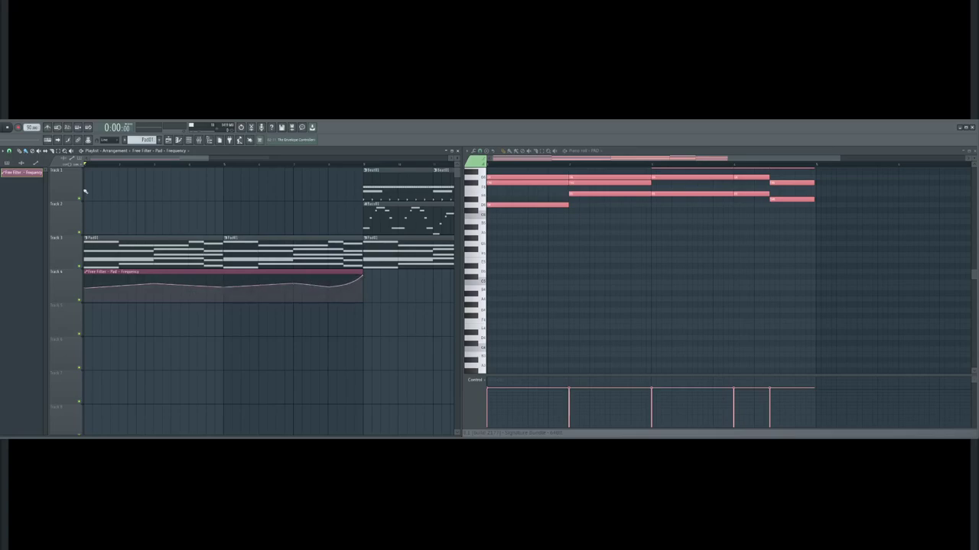
key(space)
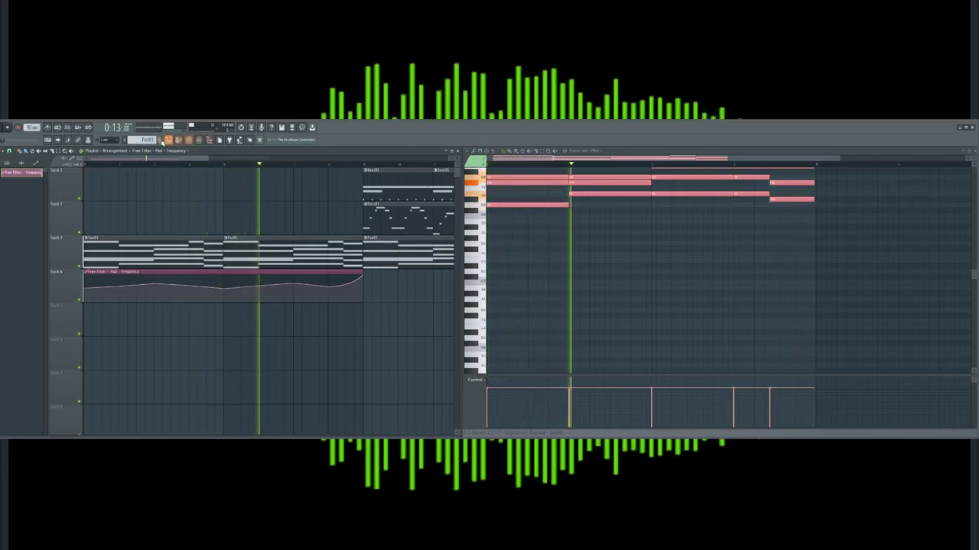
Create a new pattern named Swell01 and place its clip at bar 8 in the playlist
click(151, 140)
click(156, 141)
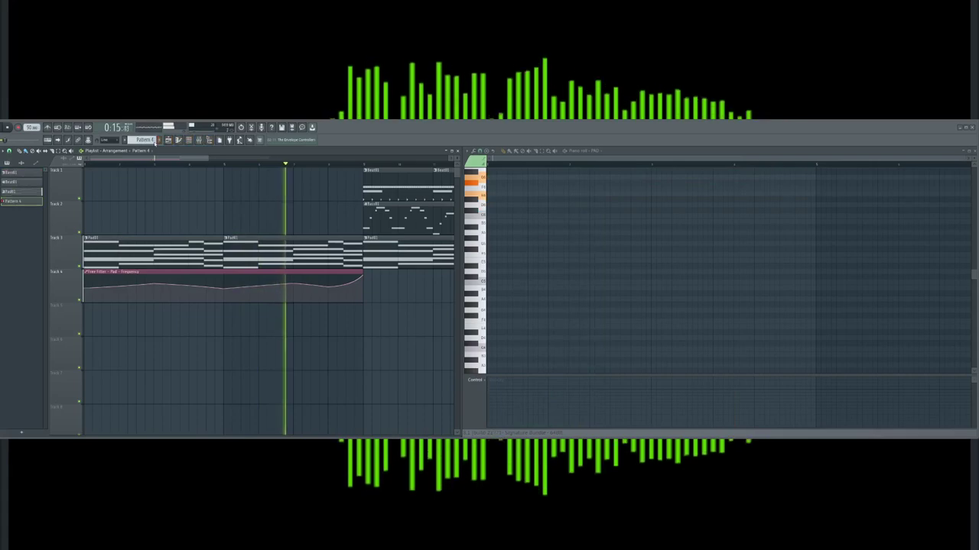
text(Swell01)
key(Return)
drag(336, 189, 293, 214)
right_click(307, 201)
Stop playback, open the first drum kit channel's piano roll in Swell01, and audition its lower keys for a swell sound
key(F6)
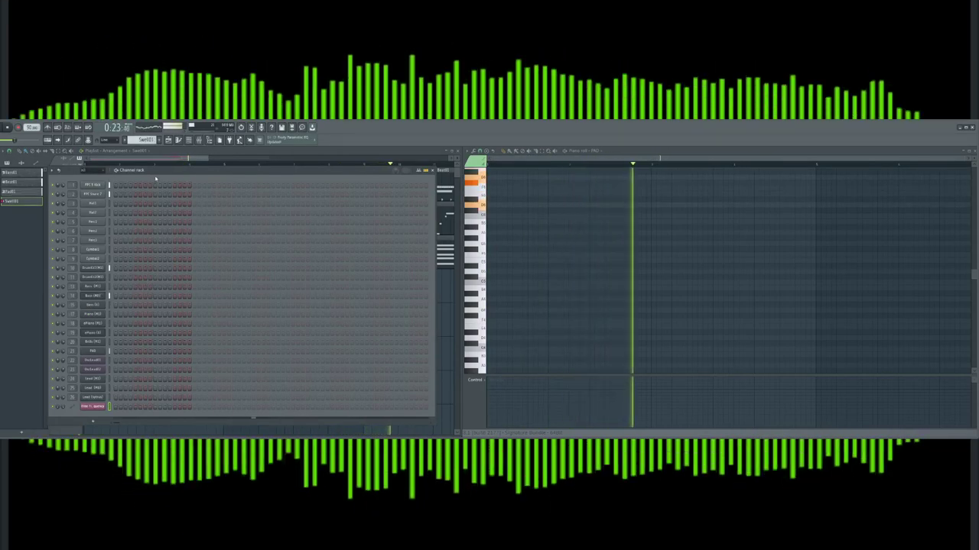
key(space)
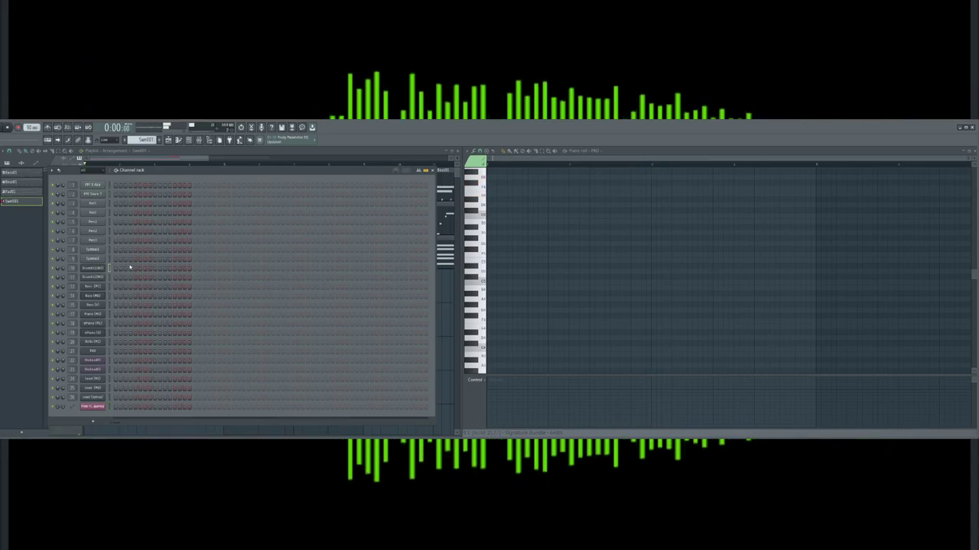
click(105, 269)
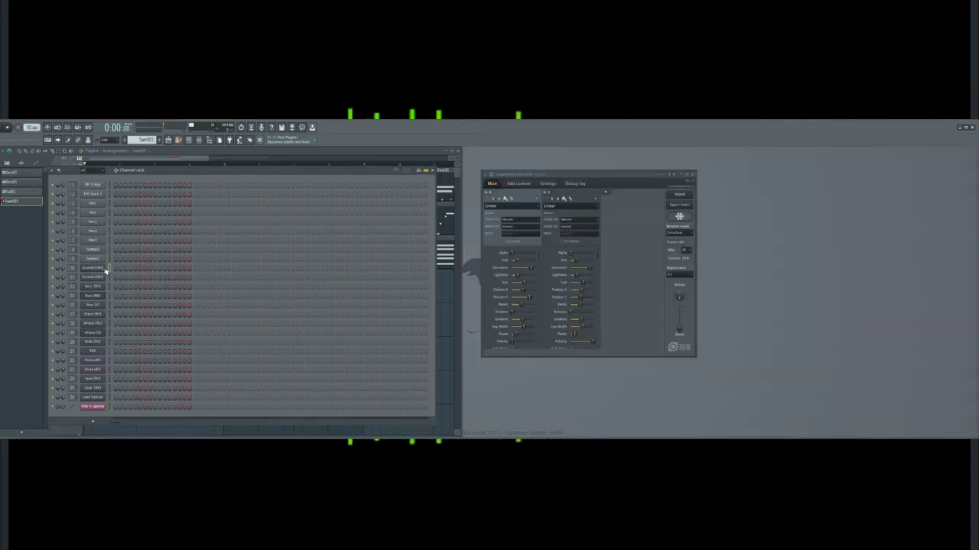
key(F7)
click(483, 283)
scroll(482, 284, down, 2)
click(483, 335)
click(484, 350)
scroll(484, 351, down, 1)
click(484, 362)
click(482, 318)
click(482, 302)
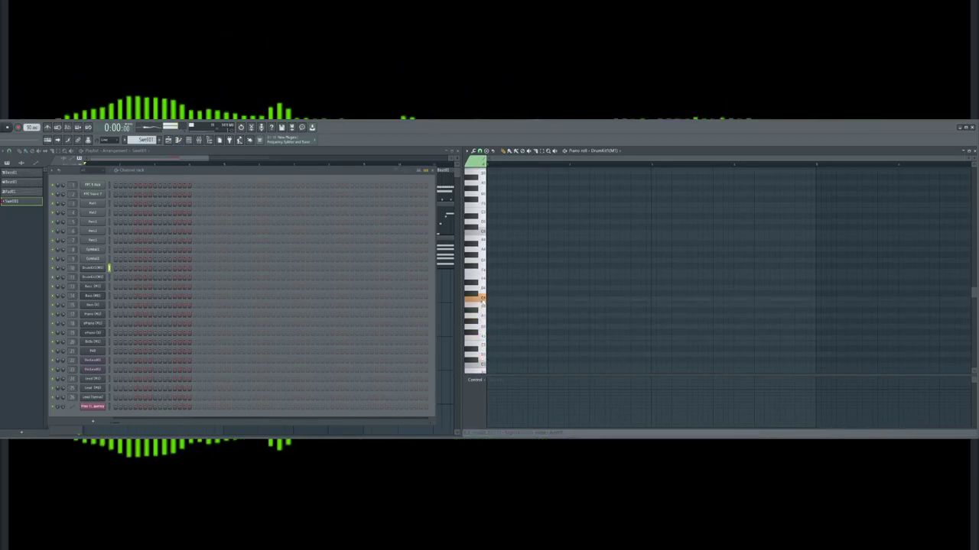
scroll(484, 307, down, 5)
click(483, 312)
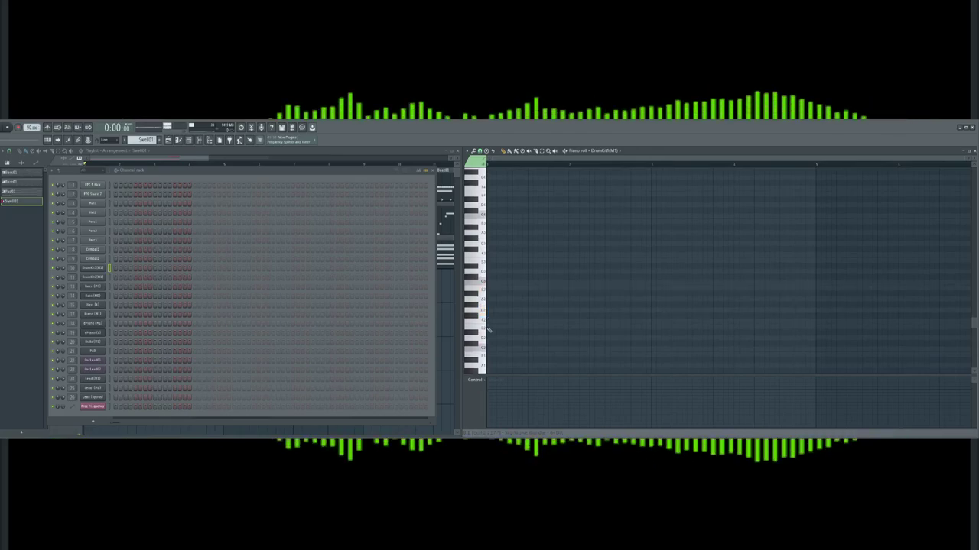
Add a short note on the first bar's fourth beat, audition it, and shift it slightly later
click(550, 287)
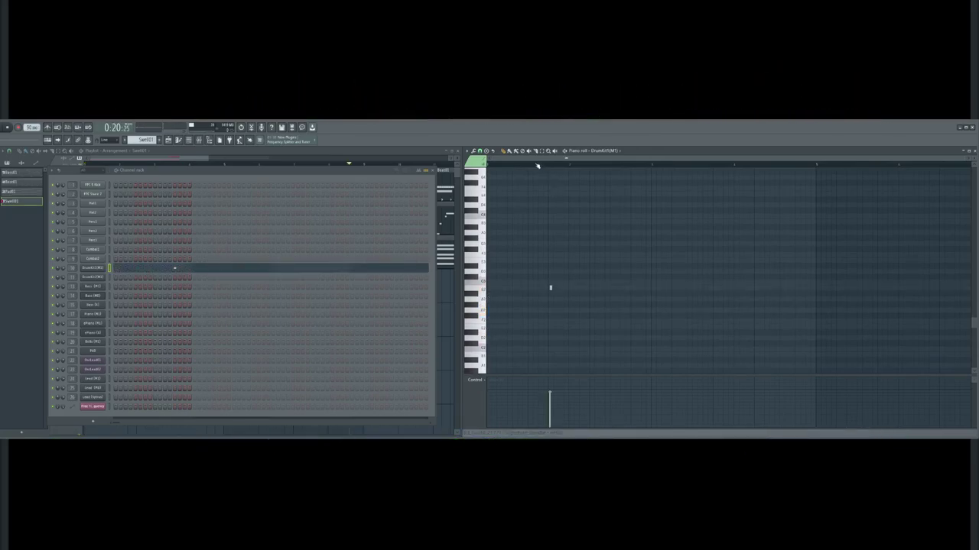
key(space)
key(space)
drag(551, 286, 556, 287)
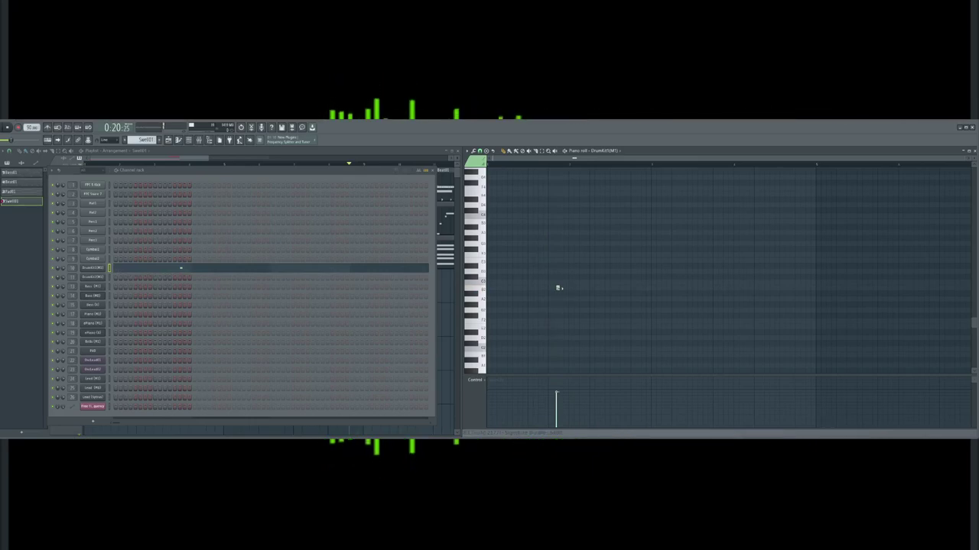
Play the swell against the arrangement and nudge its note in the first bar slightly further back in time
key(space)
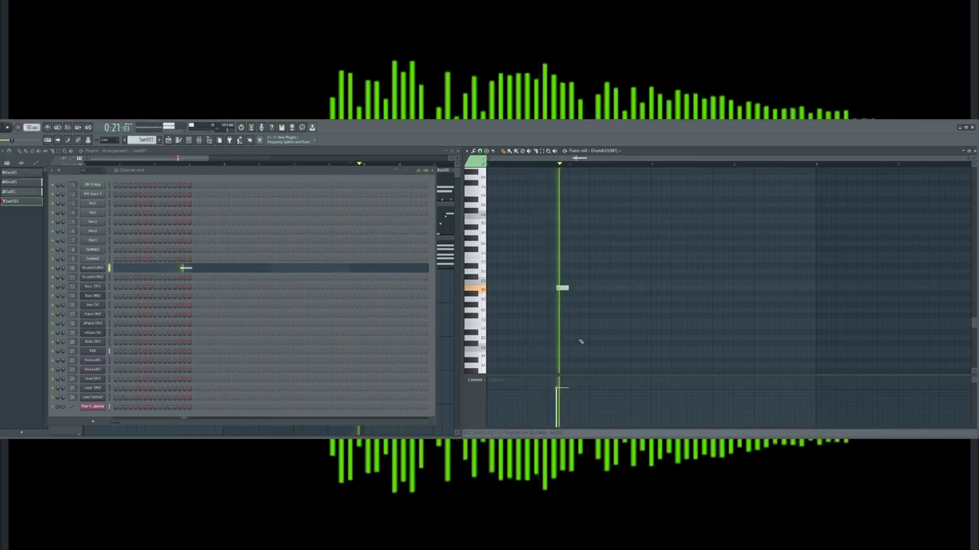
drag(565, 289, 568, 288)
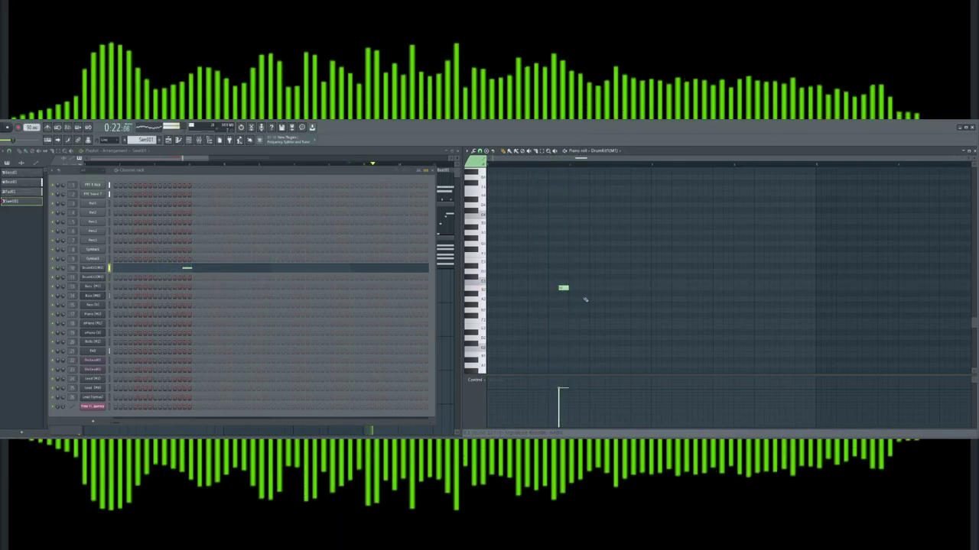
Delete the second and fourth Beat01 clips from track 1, leaving gaps after the clips at bars 9 and 13
click(225, 160)
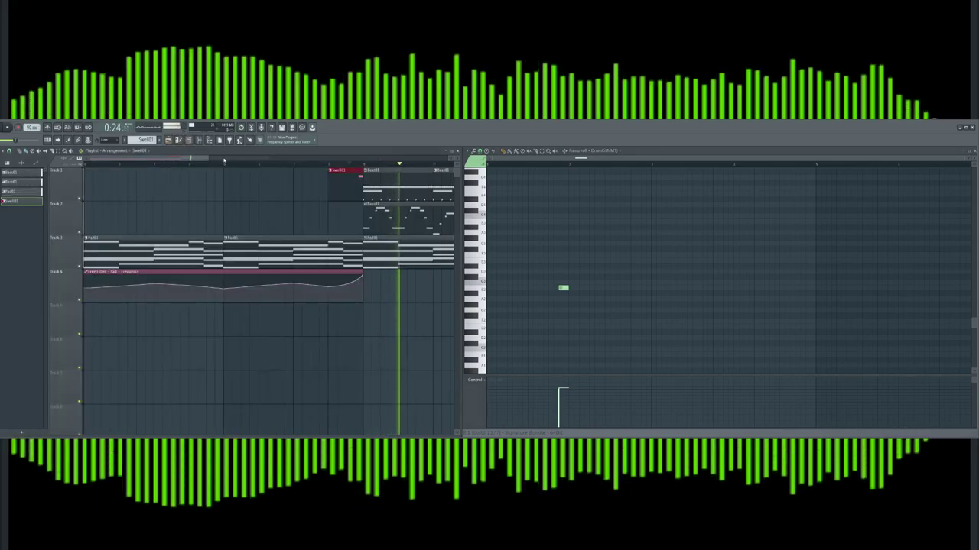
drag(205, 161, 271, 161)
right_click(260, 186)
right_click(395, 186)
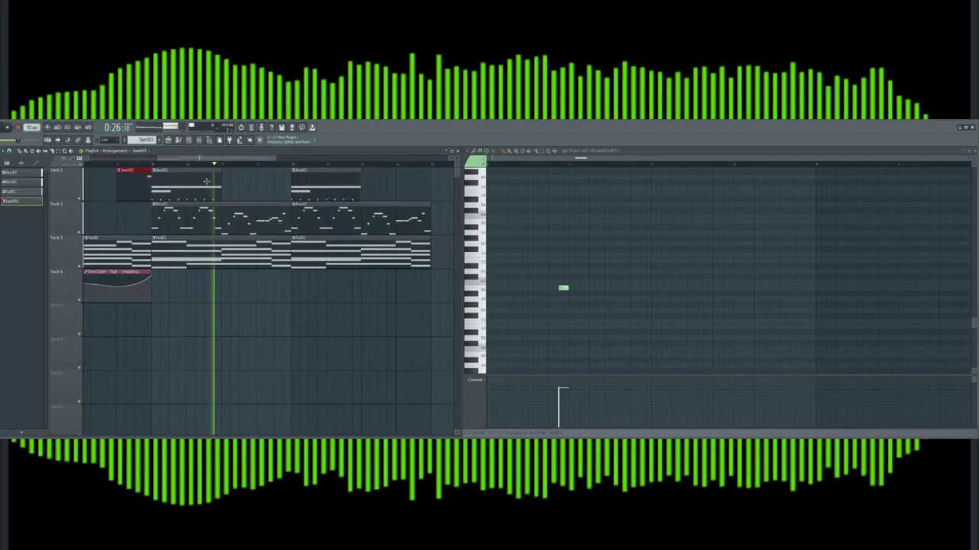
Open the first drum kit channel's piano roll in Beat01 and duplicate its two-bar note sequence to fill four bars
double_click(205, 188)
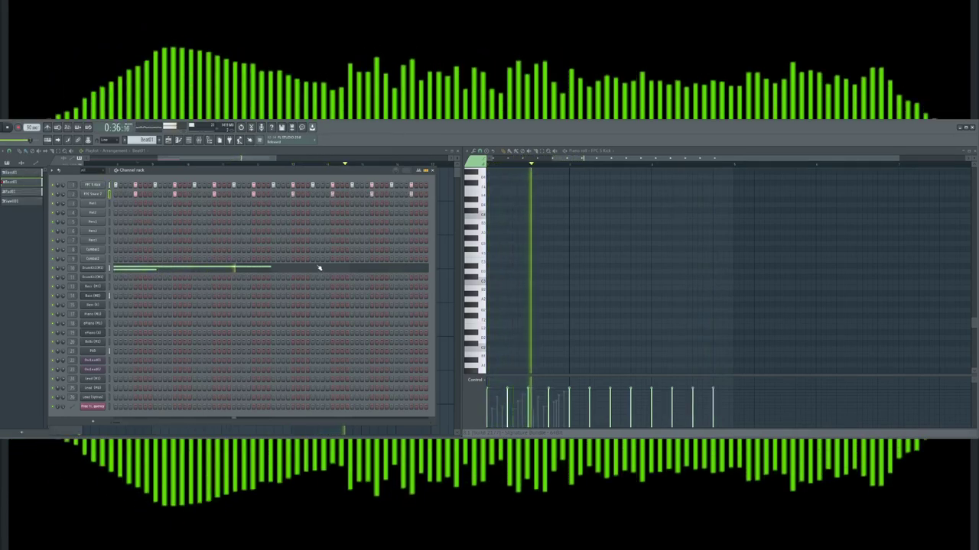
scroll(637, 236, up, 3)
scroll(632, 245, down, 2)
scroll(625, 256, up, 3)
click(621, 153)
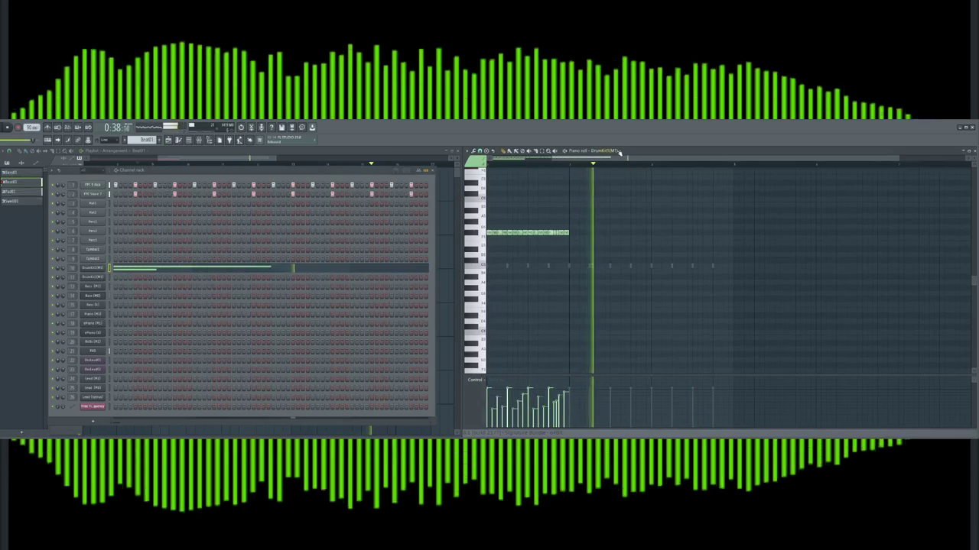
drag(577, 158, 517, 158)
drag(662, 219, 459, 238)
key(ctrl+b)
ctrl+click(719, 205)
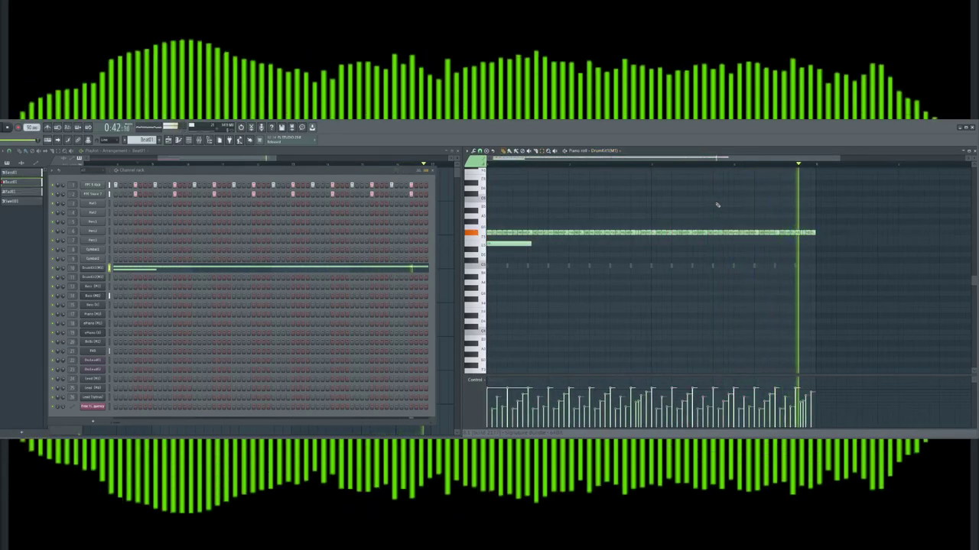
scroll(673, 223, down, 2)
Add a row of off-beat notes on a higher drum kit key across all four bars of Beat01 and deselect them
right_click(536, 190)
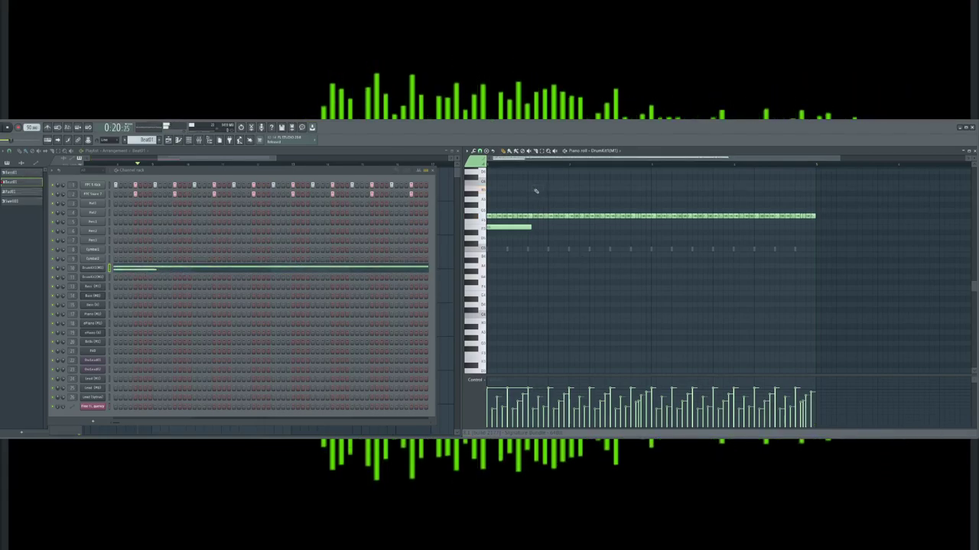
drag(495, 189, 501, 188)
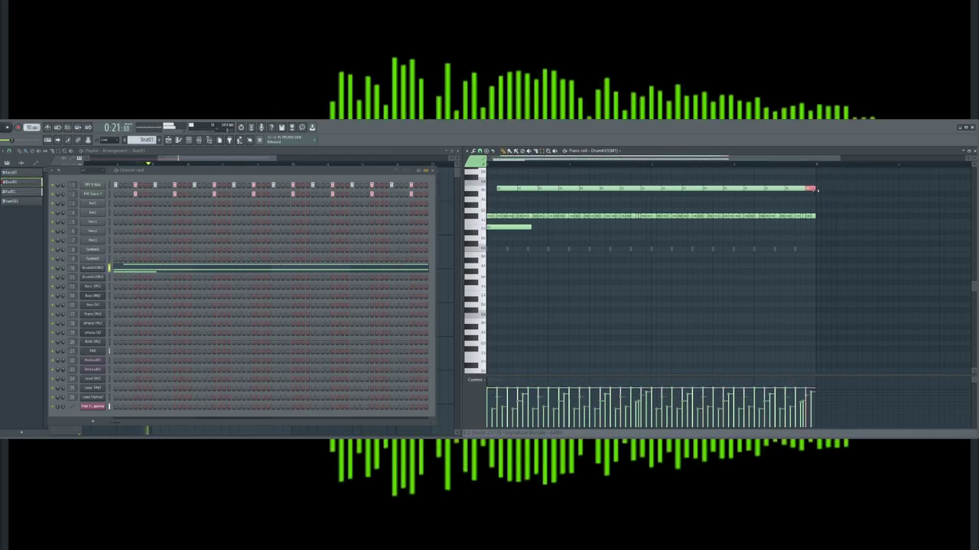
key(ctrl+d)
Return to the playlist and listen to the four-bar beat with the bass and pads from bar 9
click(433, 170)
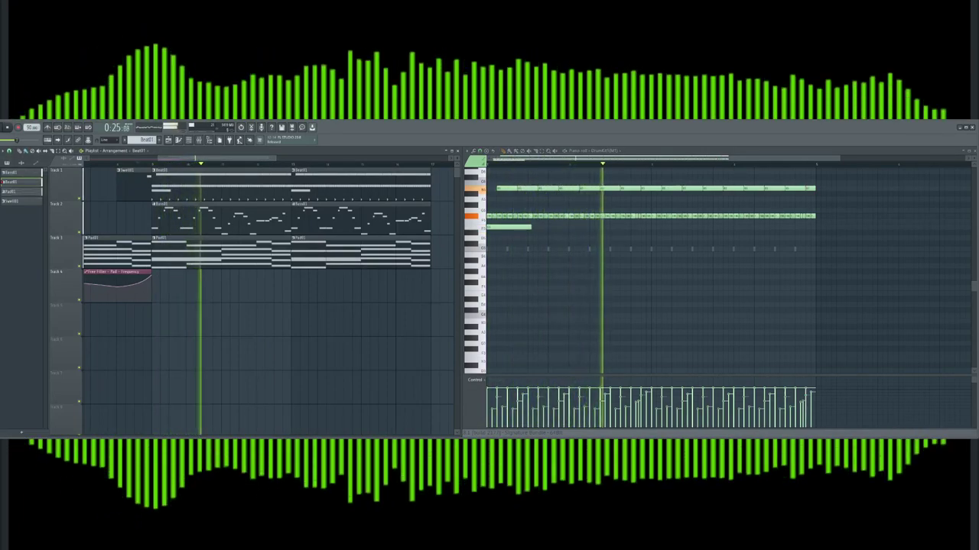
drag(237, 158, 202, 158)
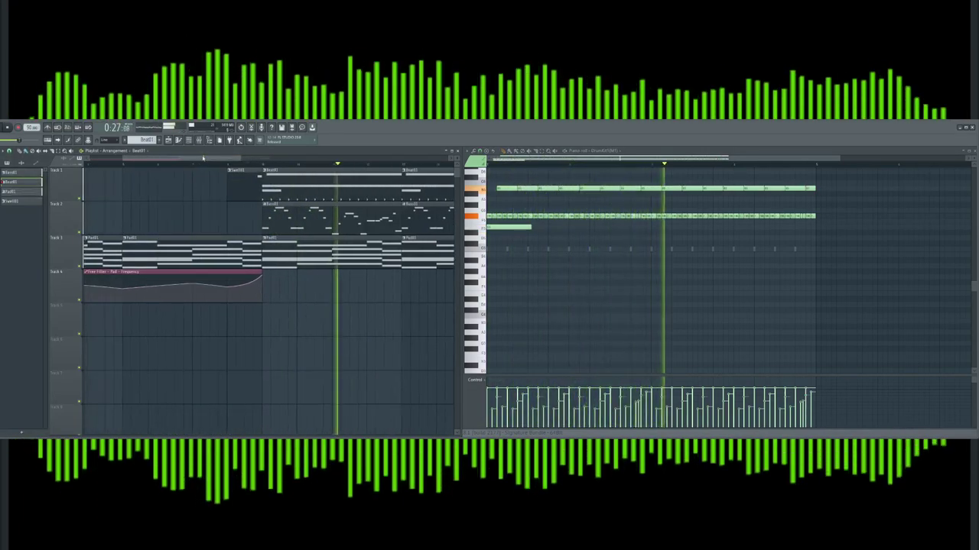
scroll(201, 158, down, 4)
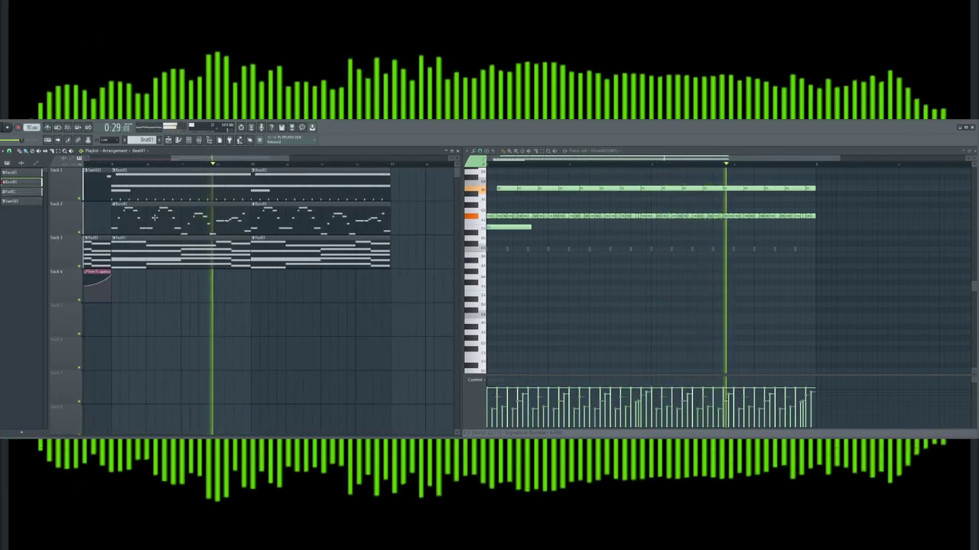
drag(204, 159, 209, 159)
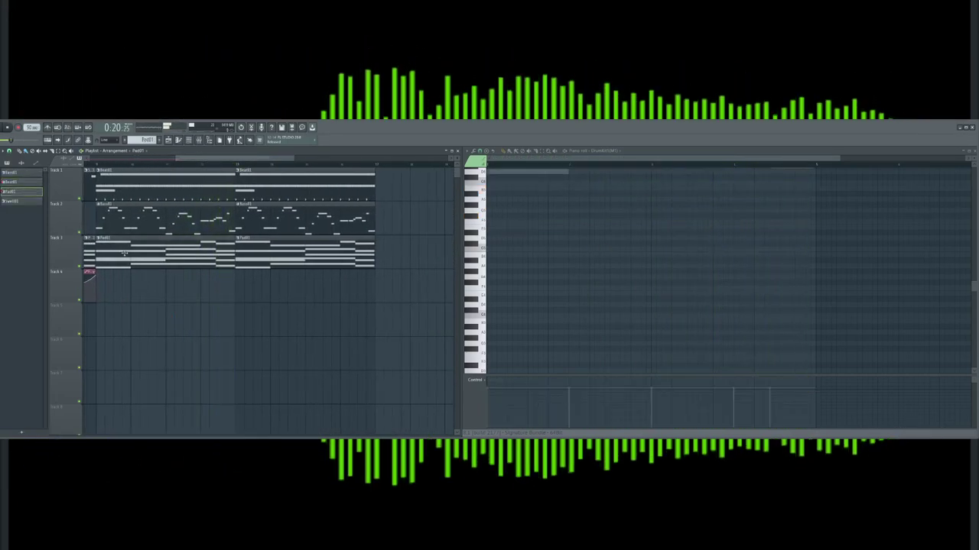
Load the MidiStack3 combi from the Piano category into the Piano (M1) channel and close the instrument
key(F6)
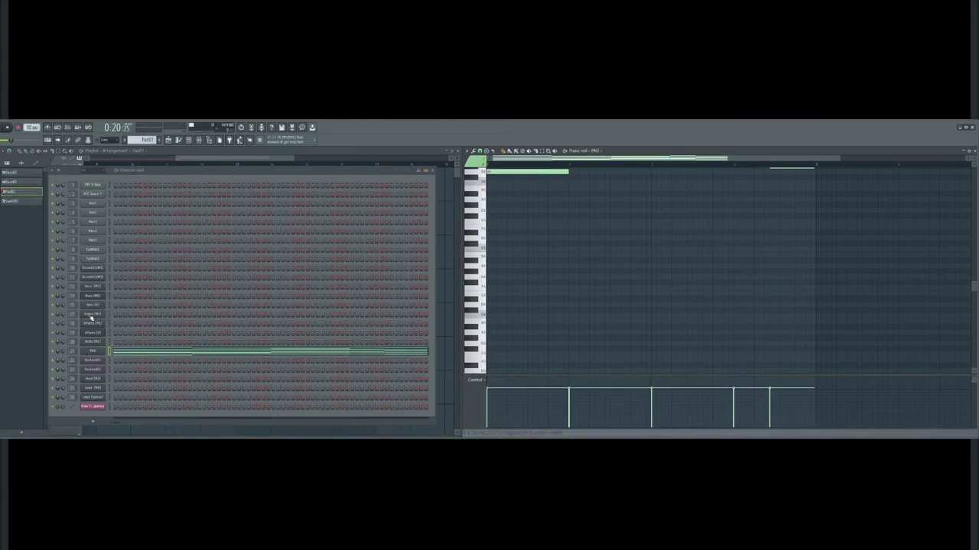
click(91, 315)
click(174, 201)
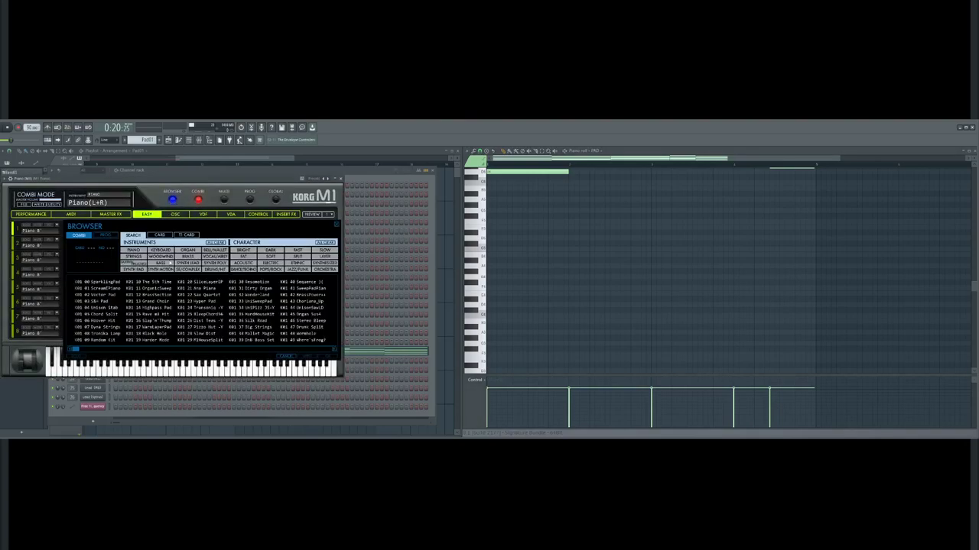
click(136, 250)
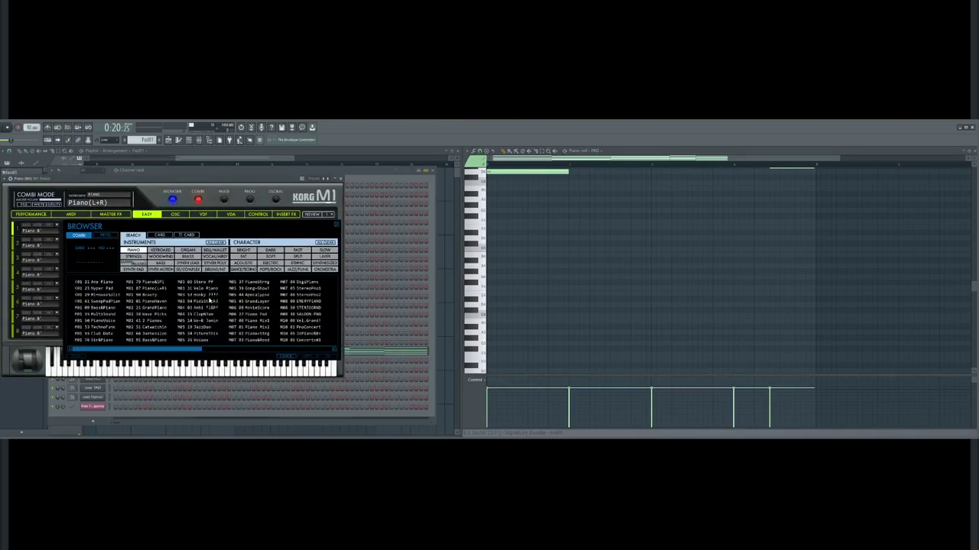
click(203, 302)
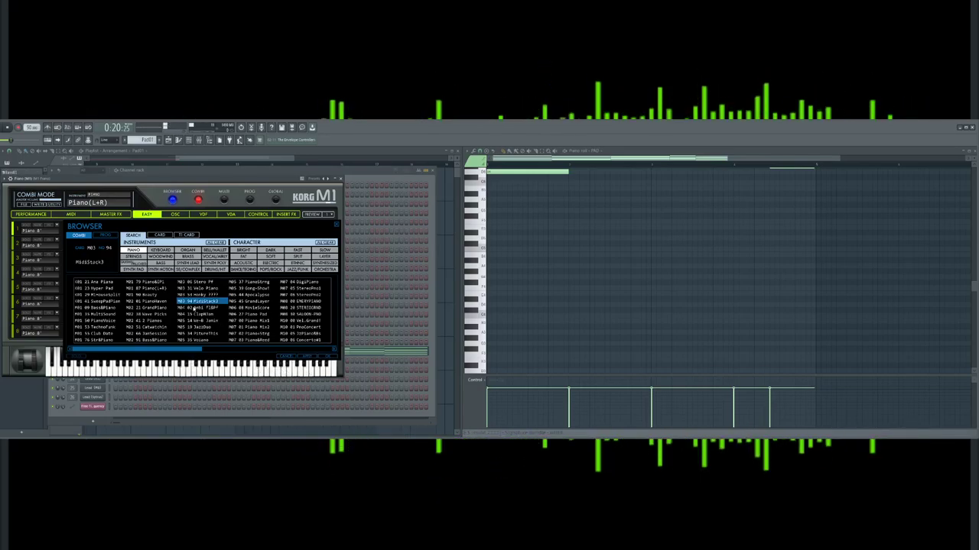
double_click(196, 303)
click(360, 171)
Create a new piano arpeggio pattern numbered 01 and place its clip on track 5 at bar 9
click(265, 157)
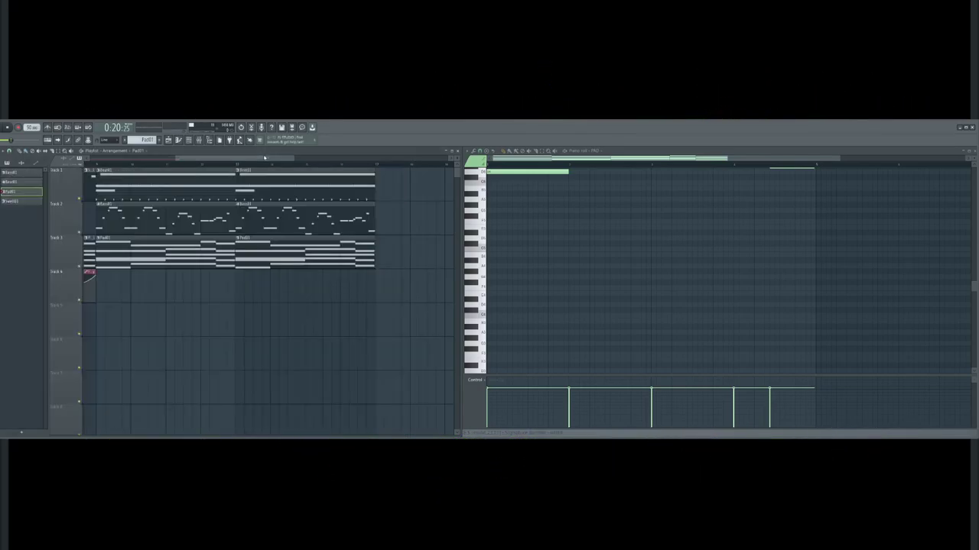
click(101, 319)
right_click(110, 320)
click(159, 139)
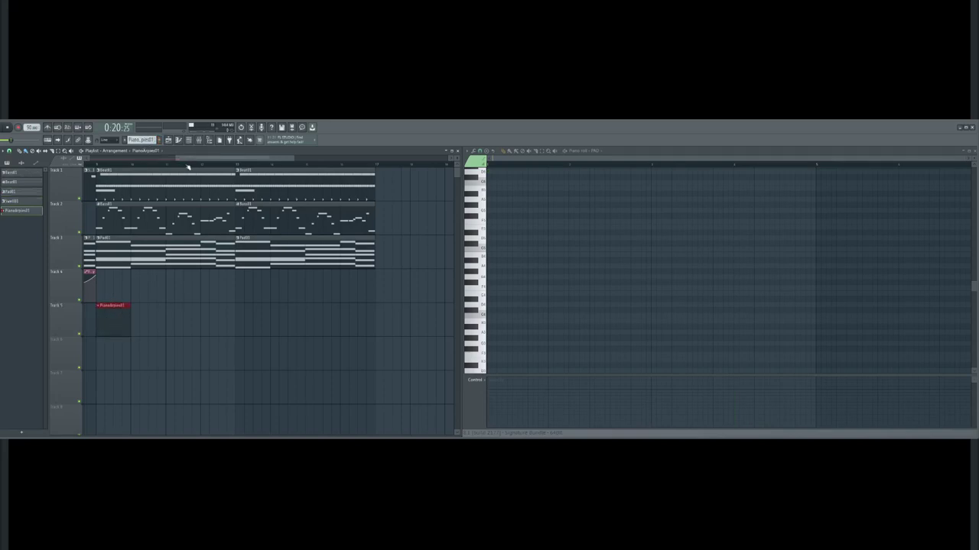
Move the filter frequency automation clip up onto track 3 and the piano arpeggio clip up to track 4
drag(175, 157, 85, 158)
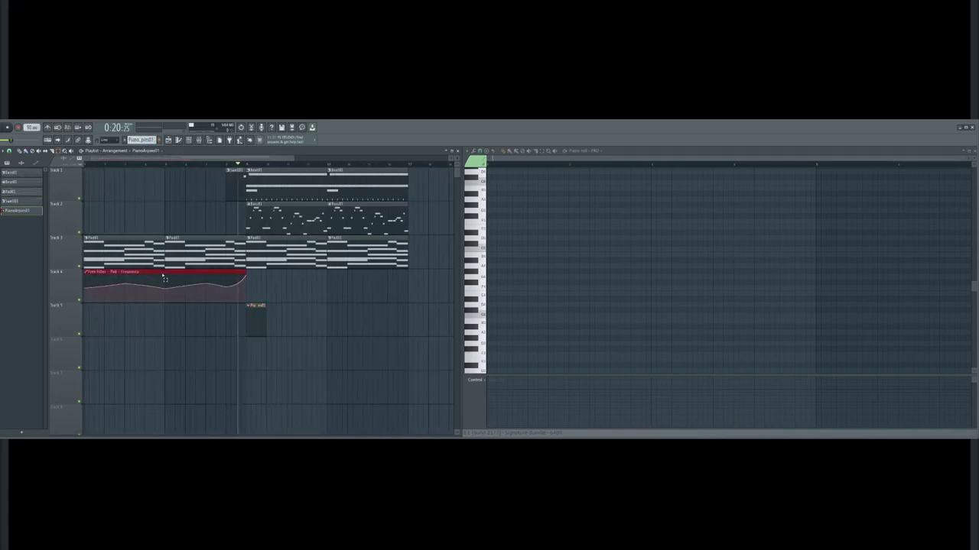
key(shift+Down)
key(shift+Down)
key(shift+Up)
key(shift+Up)
key(shift+Up)
drag(196, 279, 321, 316)
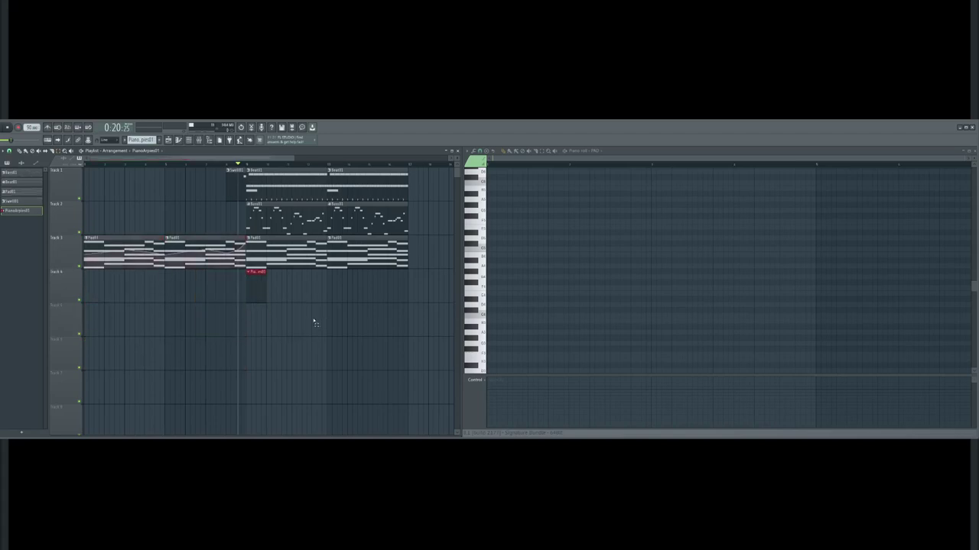
Open the Piano (M1) channel's piano roll in the new pattern, play the arrangement briefly, and audition a starting key
key(F6)
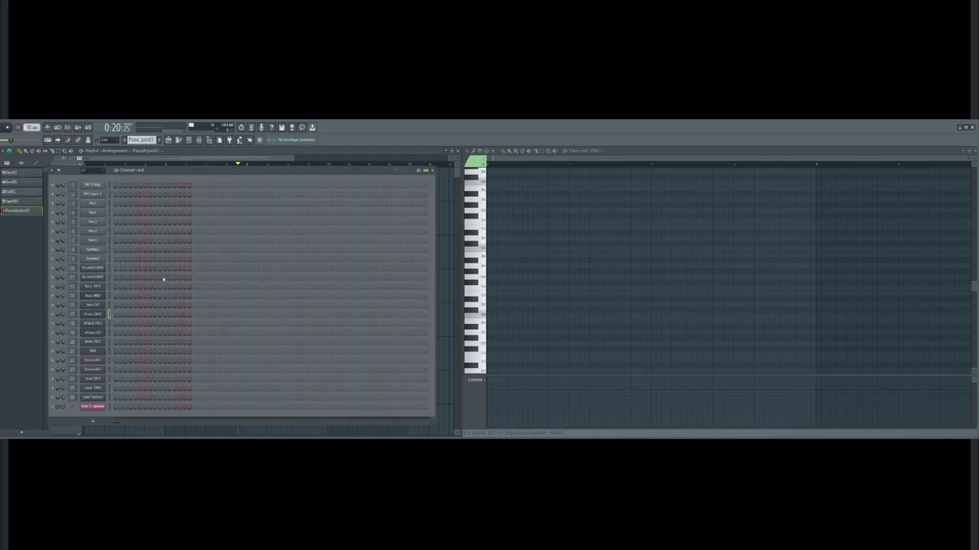
key(F7)
key(space)
key(space)
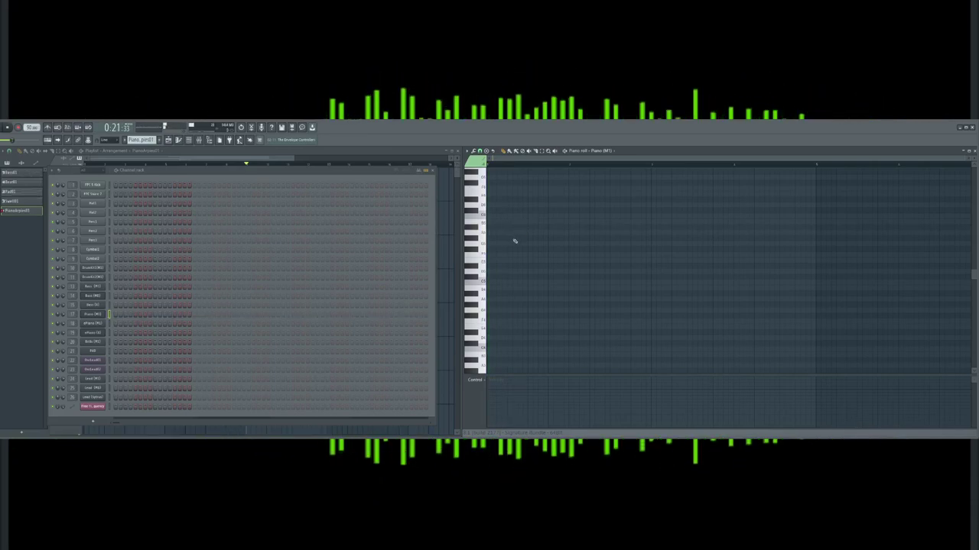
click(481, 264)
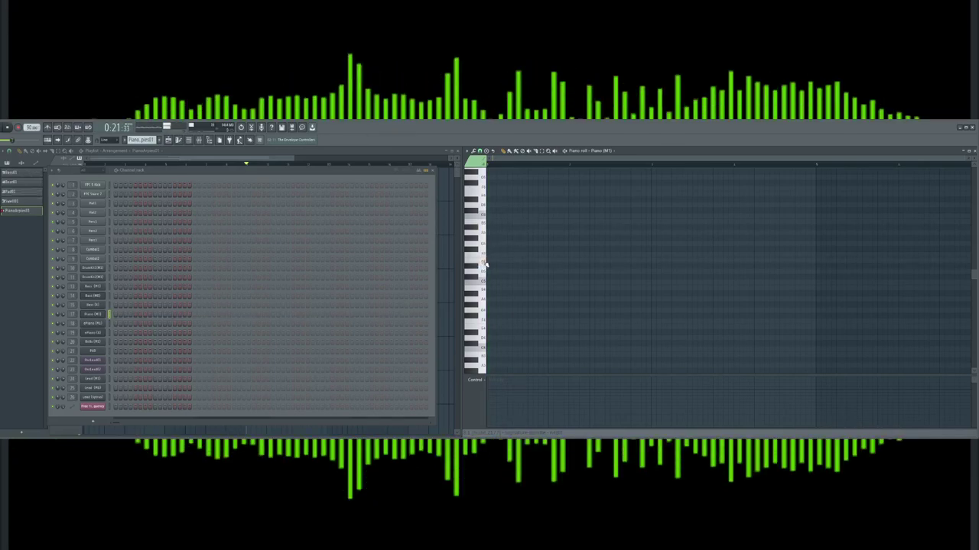
Add three rising short piano notes and two more short notes, the second lower, within the first bar and play the phrase
click(515, 196)
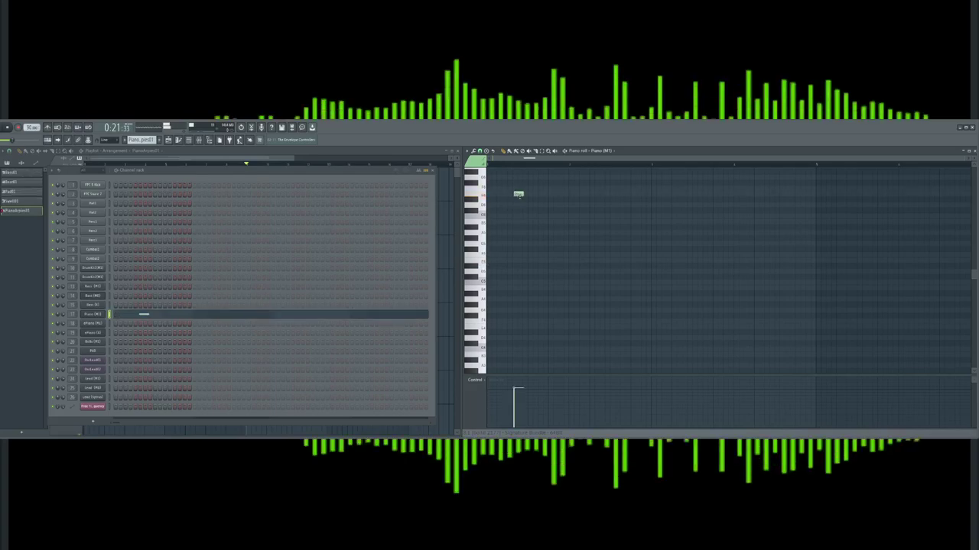
scroll(536, 218, up, 2)
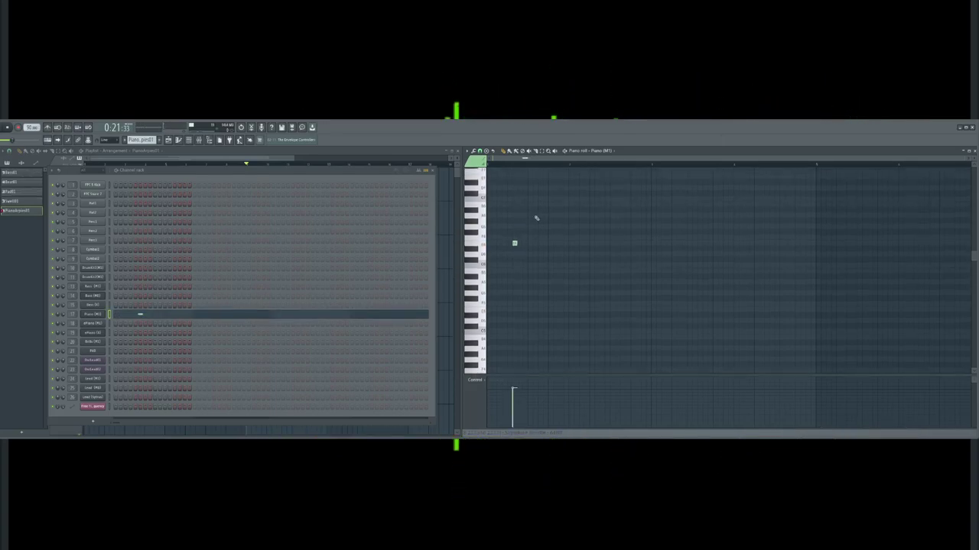
click(519, 204)
scroll(523, 211, up, 1)
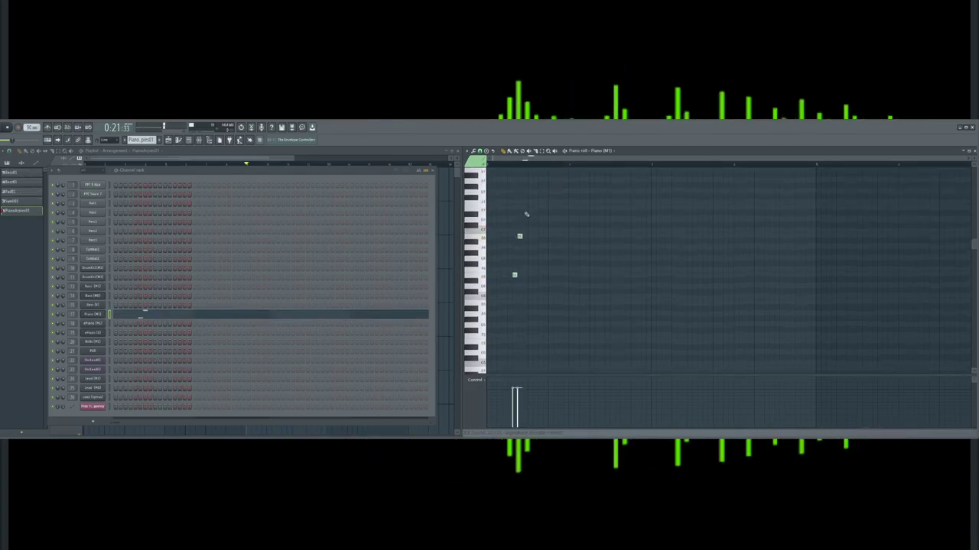
click(525, 199)
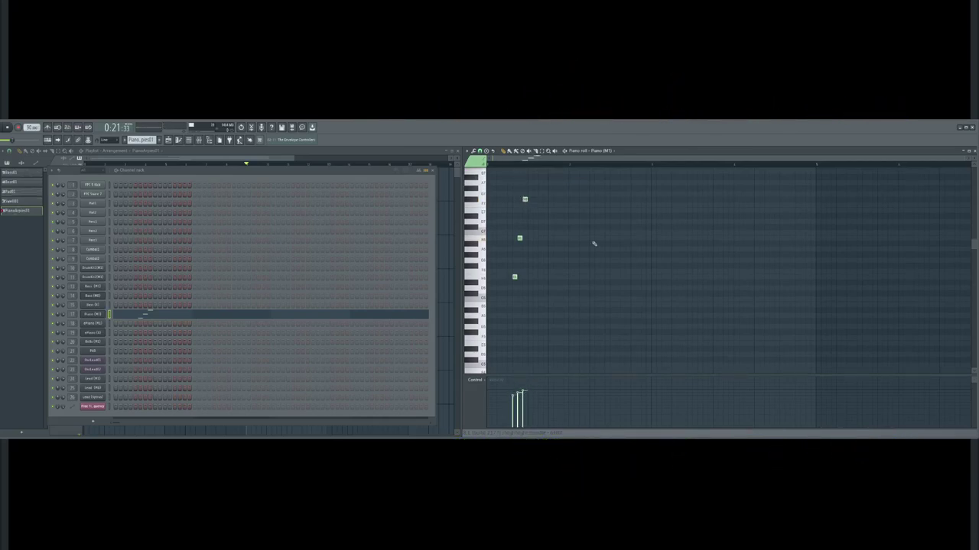
click(560, 183)
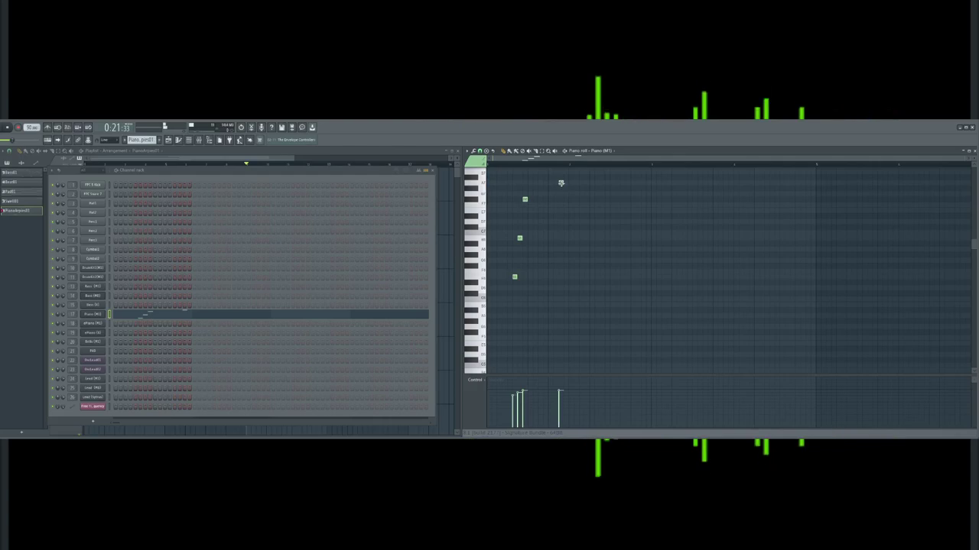
click(566, 210)
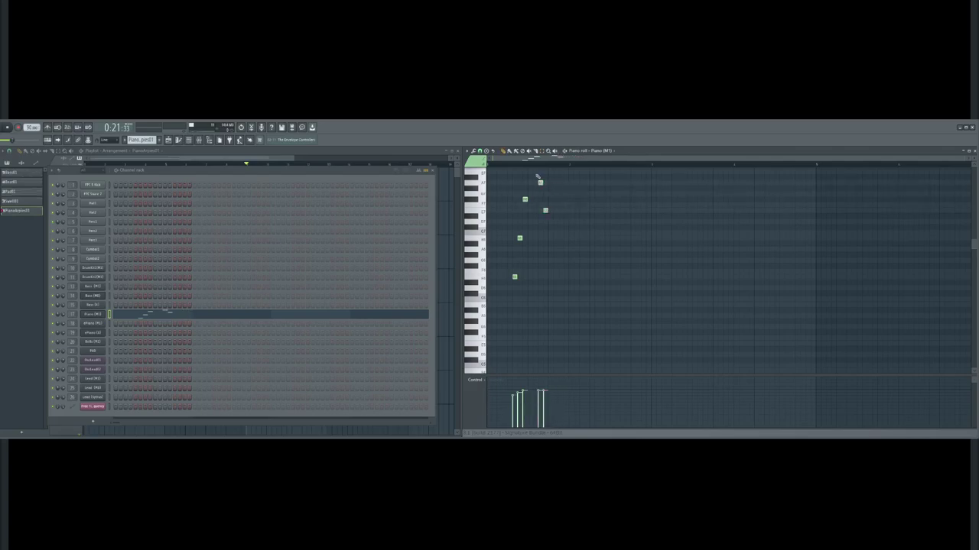
key(space)
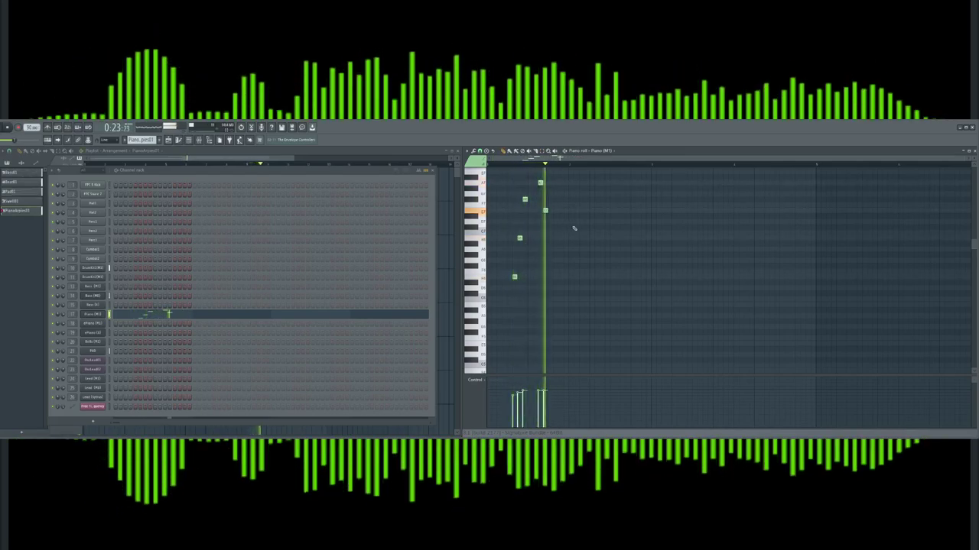
key(space)
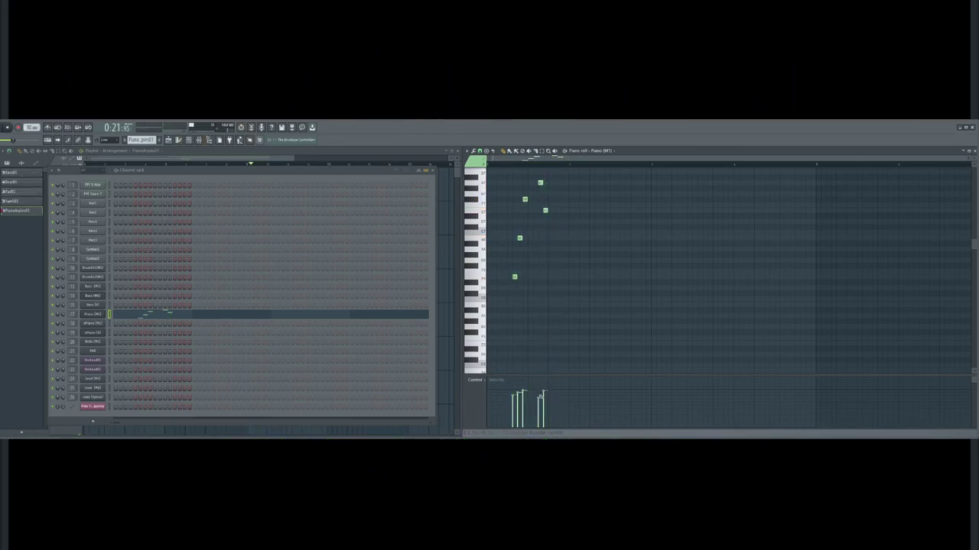
Add Fruity Delay 2 to slot 5 of the M1 piano mixer track, adjust its settings during playback, and close the plugin
click(199, 140)
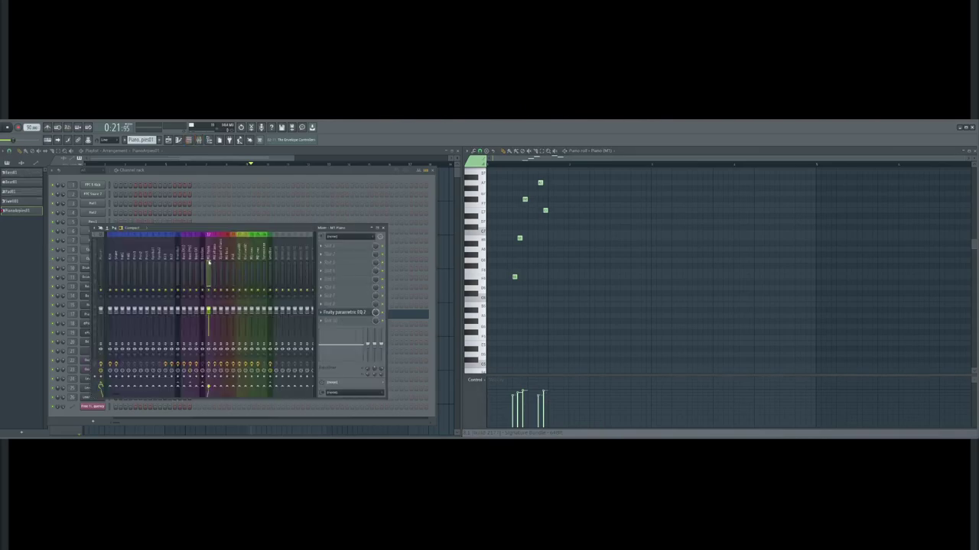
key(space)
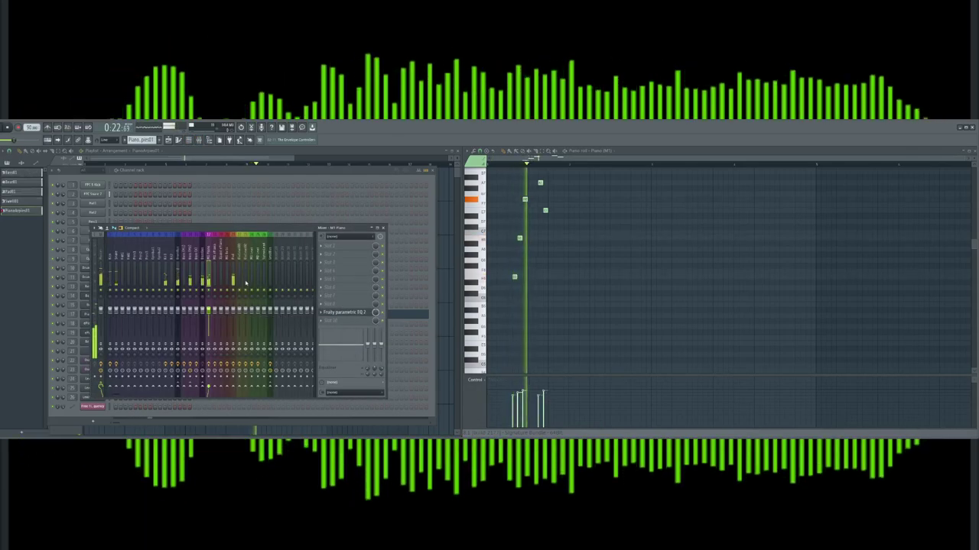
key(space)
click(325, 279)
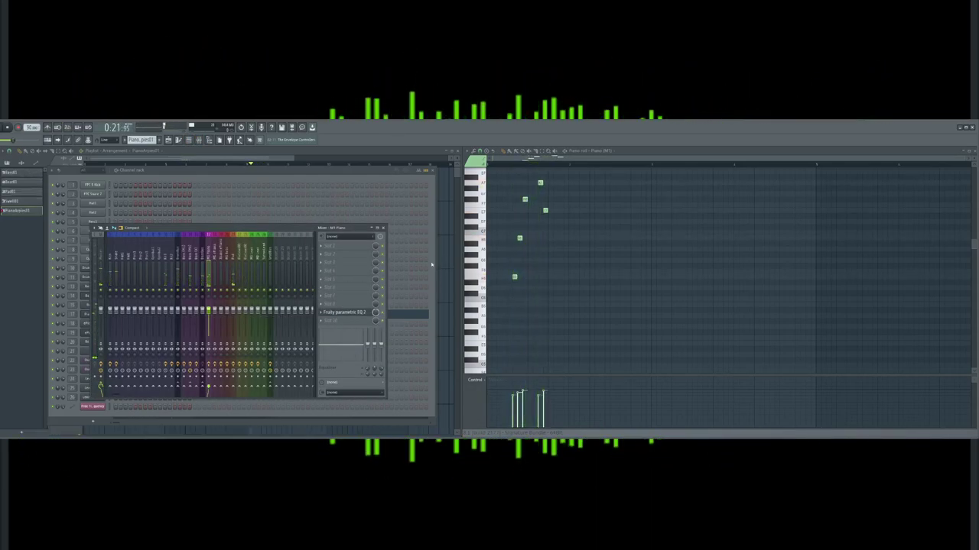
click(419, 260)
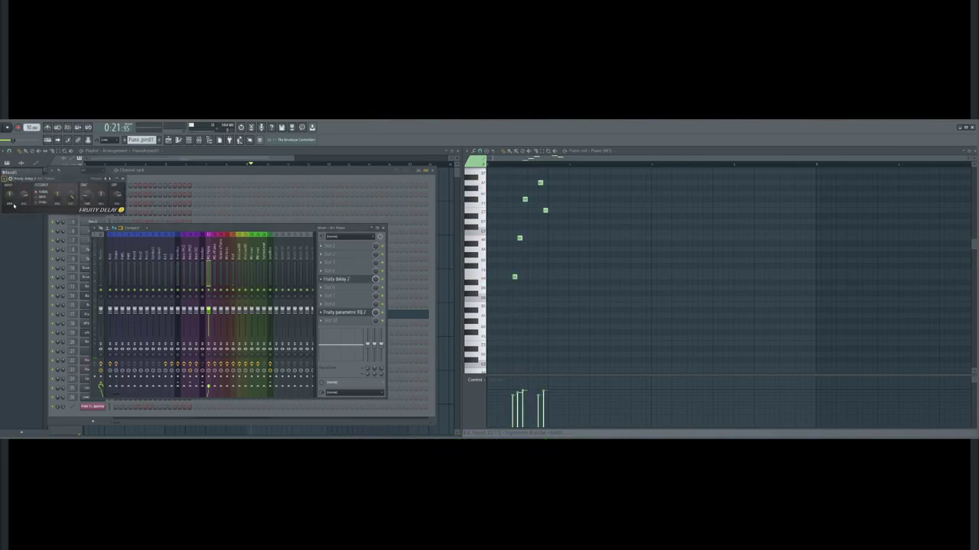
click(10, 179)
click(10, 179)
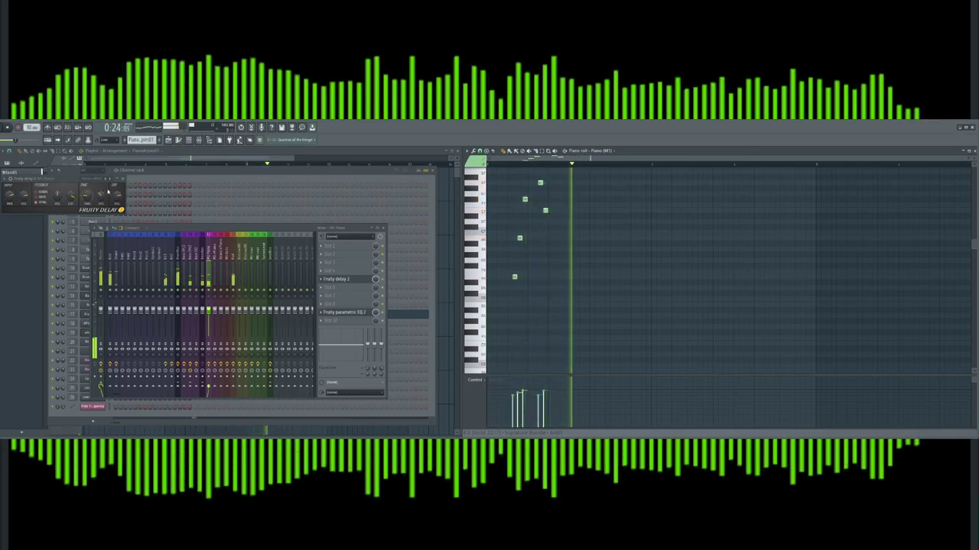
click(122, 179)
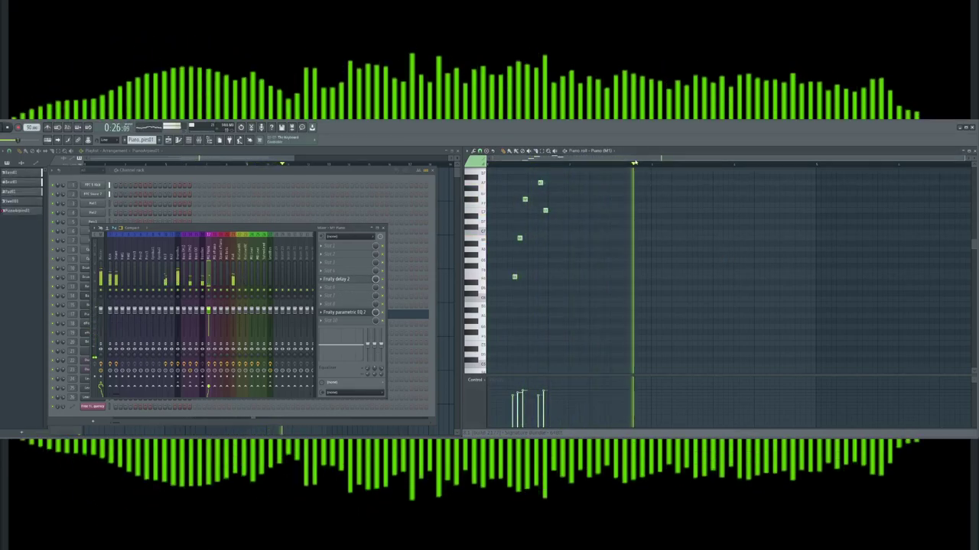
key(space)
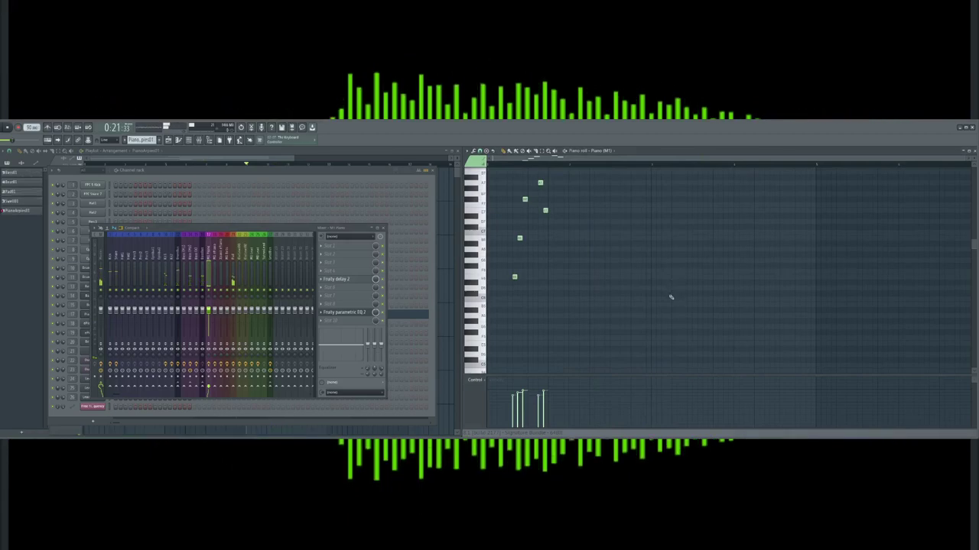
Add a second phrase in bar 3 with three rising short notes followed by two descending pairs, and play it
click(678, 295)
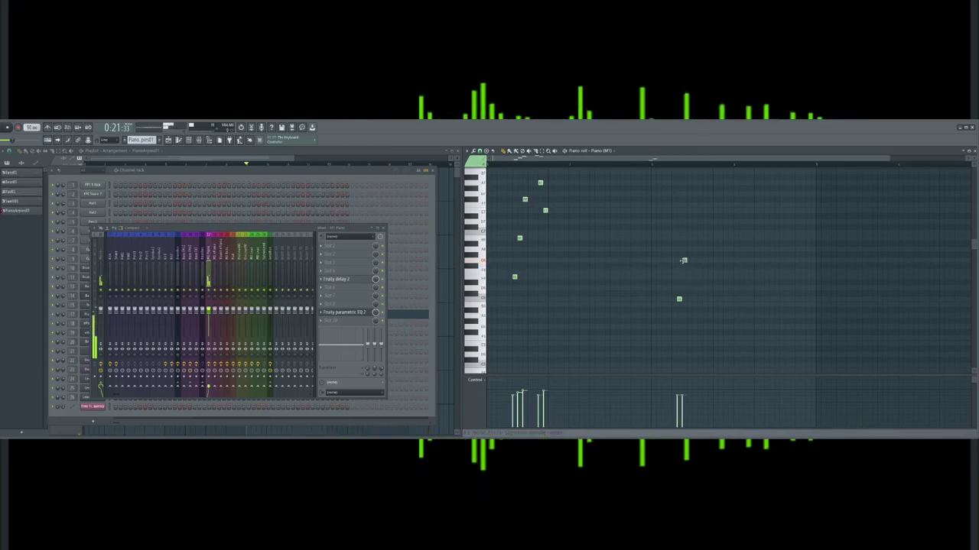
drag(684, 262, 682, 250)
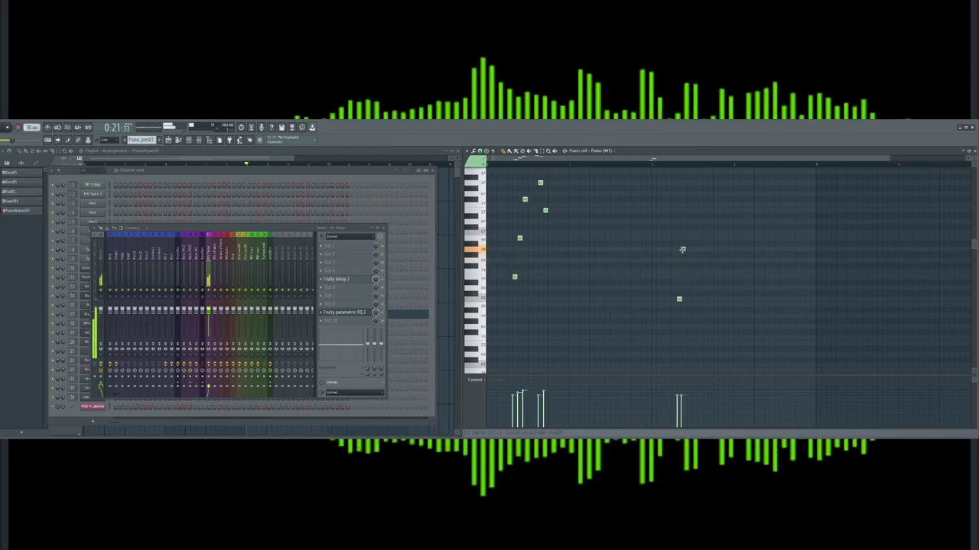
click(685, 260)
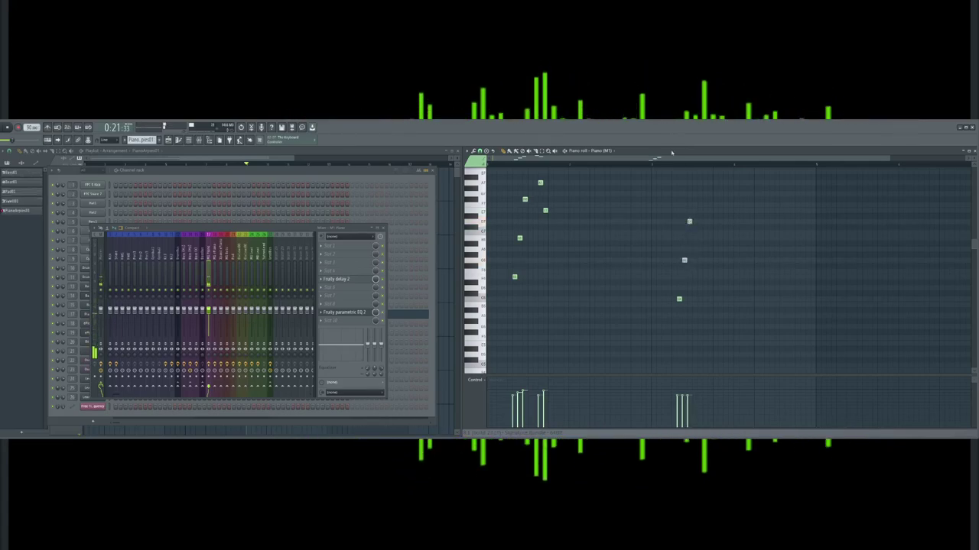
drag(675, 158, 693, 160)
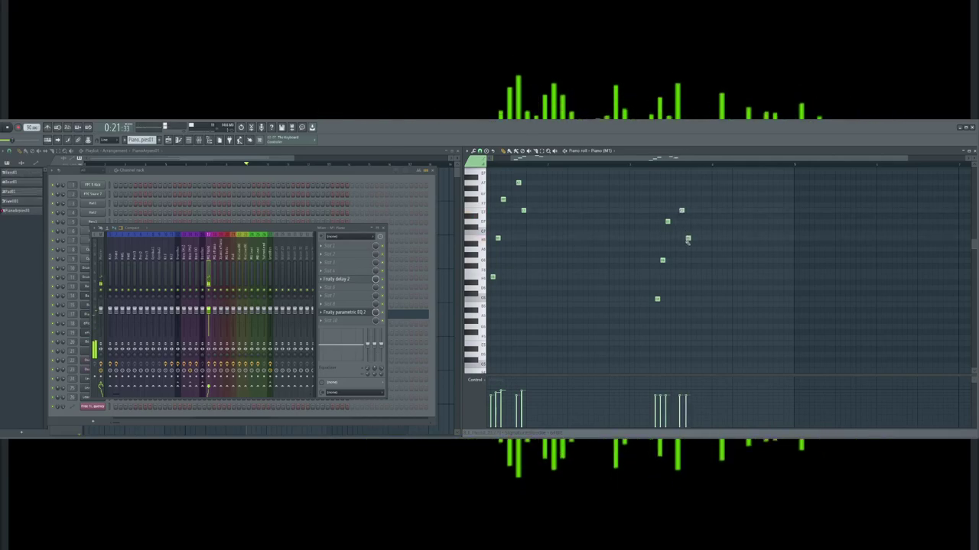
click(635, 165)
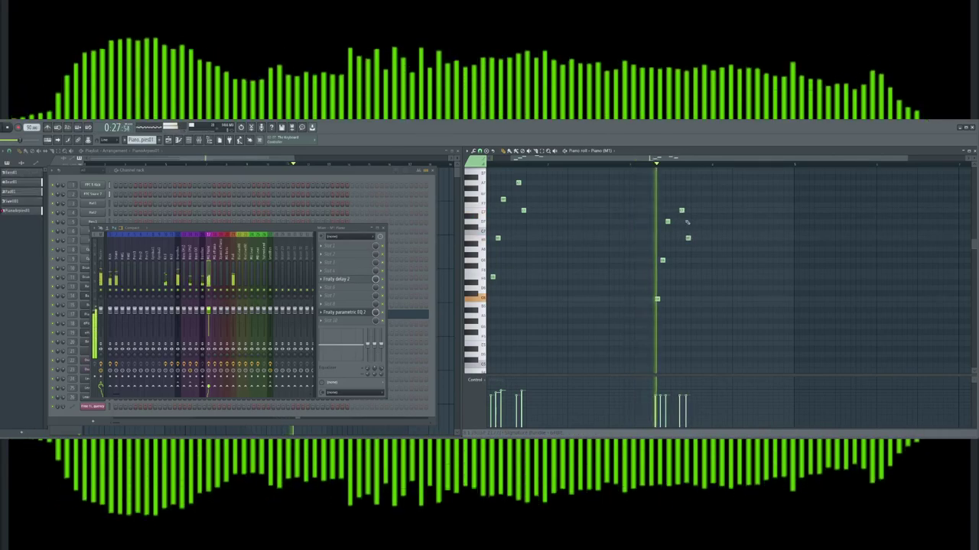
key(space)
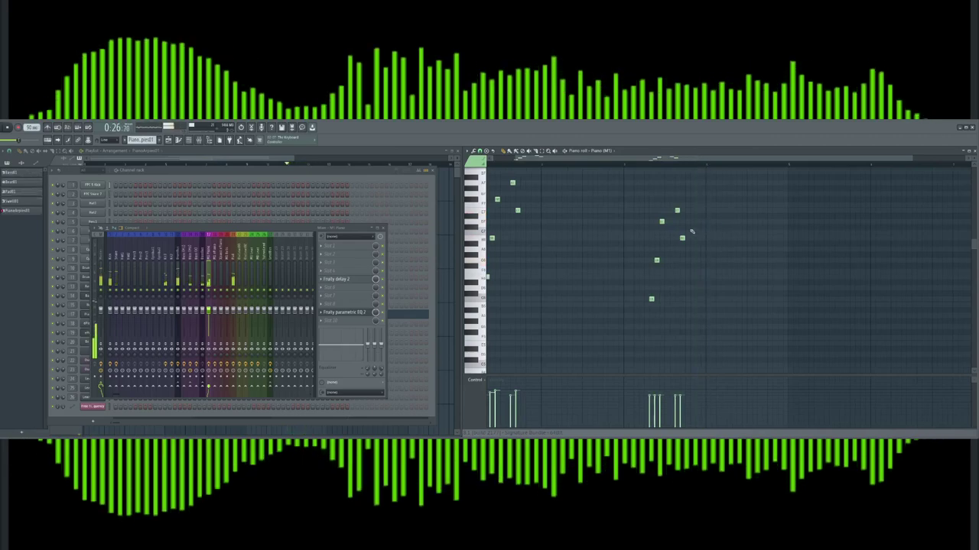
click(702, 250)
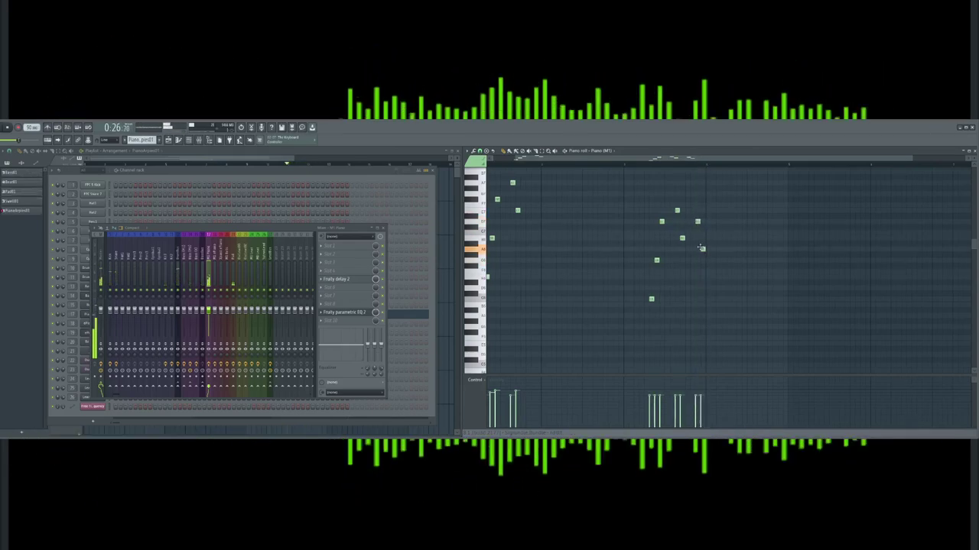
Add a single short note and a rising three-note run in bar 4, and play the passage
drag(699, 160, 723, 160)
scroll(745, 222, up, 3)
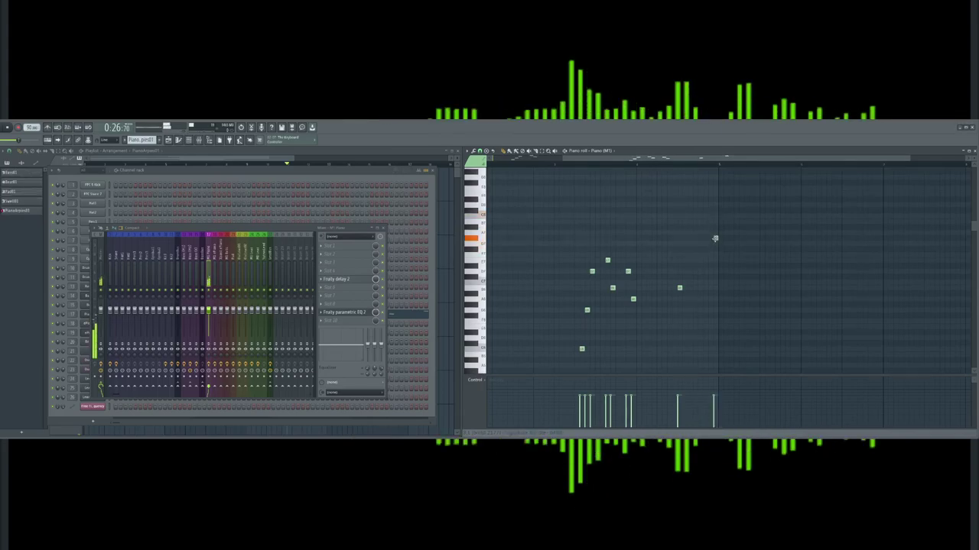
right_click(714, 238)
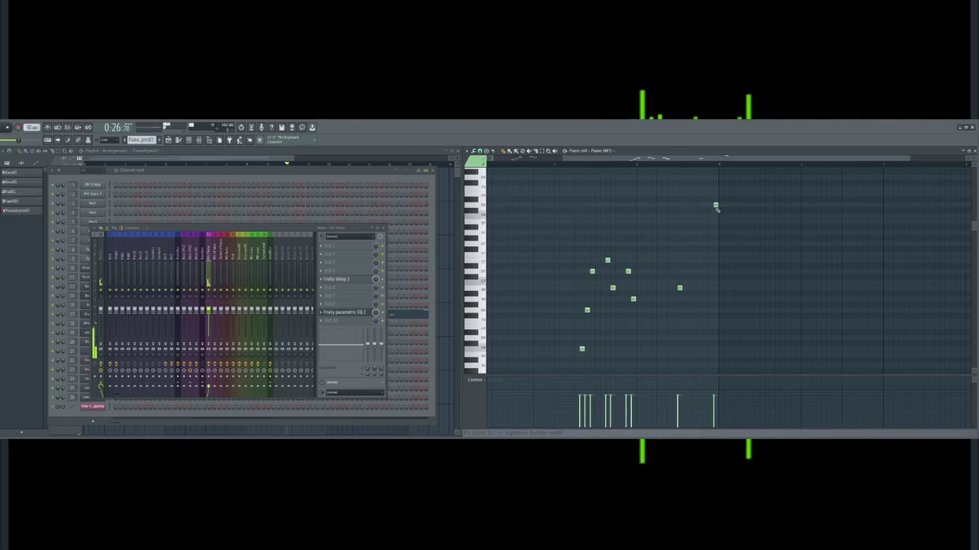
click(715, 195)
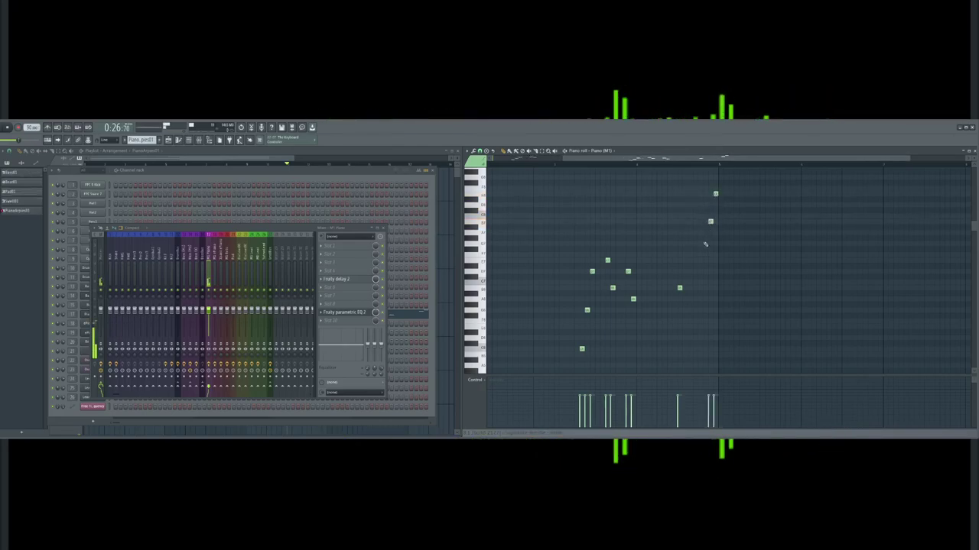
click(702, 260)
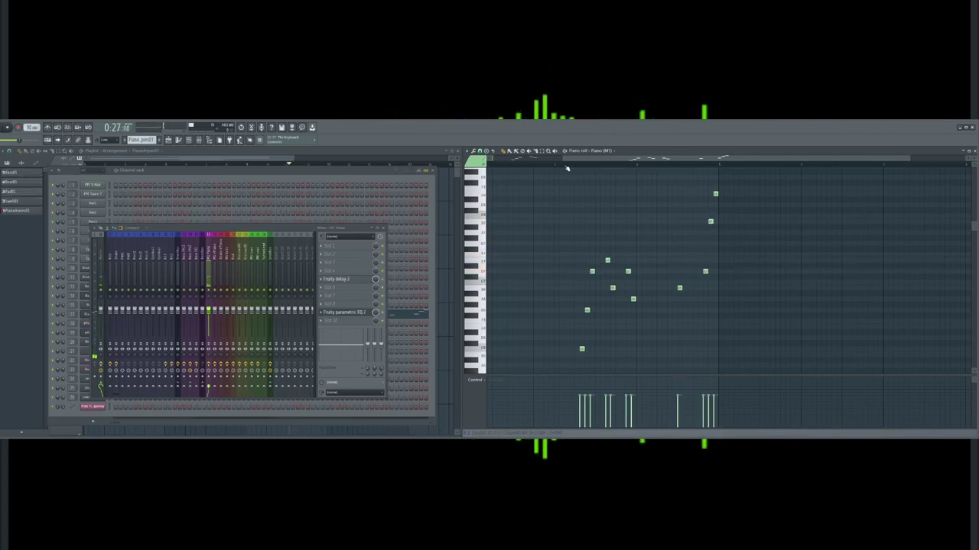
key(space)
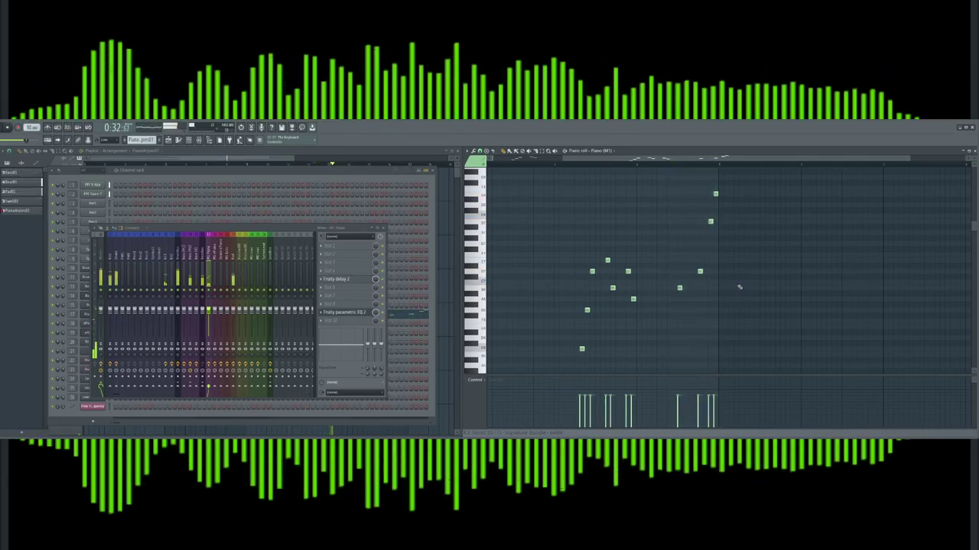
key(space)
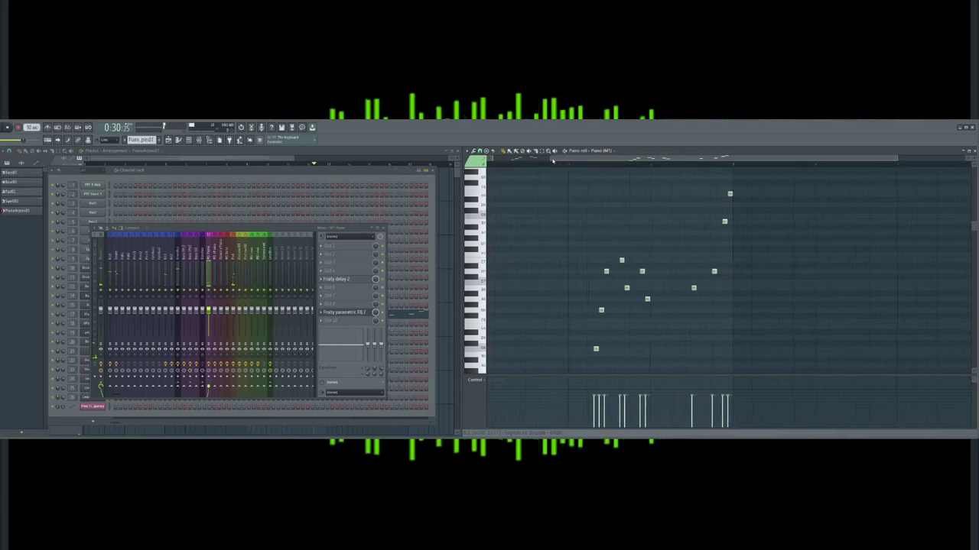
Lower the last three piano notes by an octave and raise the first two of them individually
drag(761, 179, 717, 284)
key(ctrl+Down)
key(space)
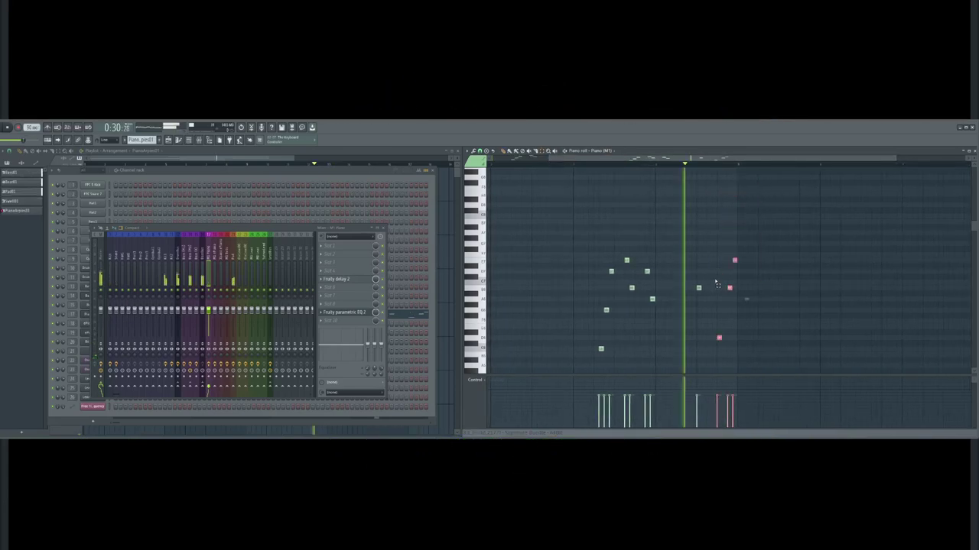
click(713, 255)
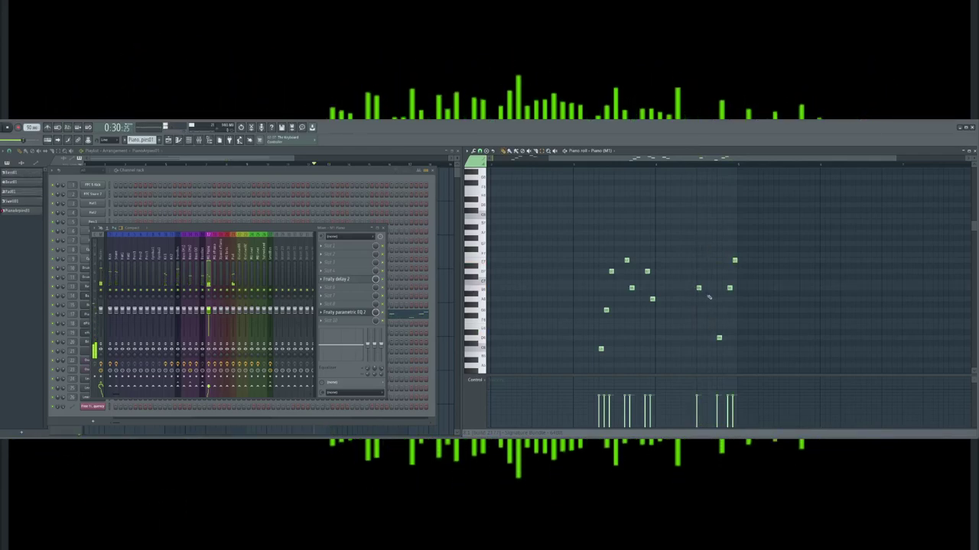
drag(721, 298, 730, 271)
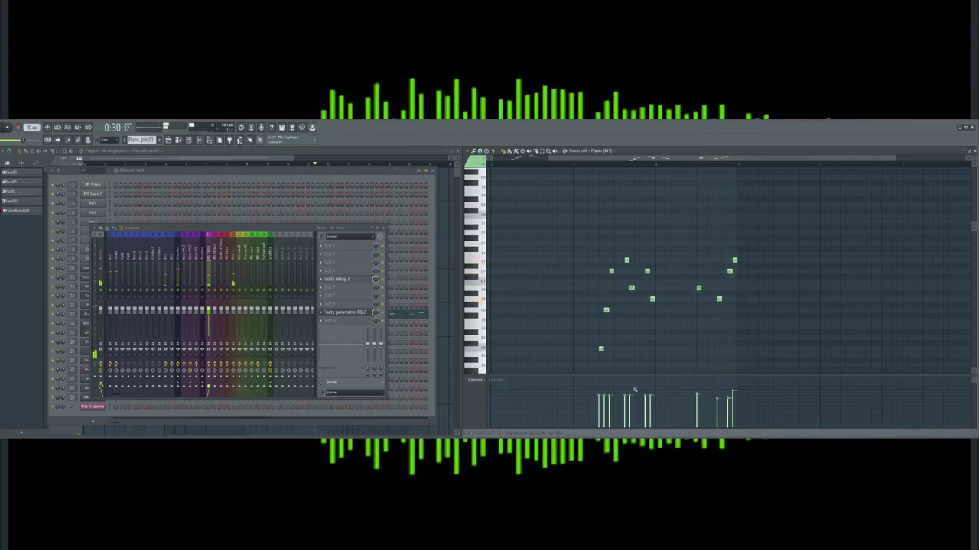
Vary the velocities of the piano notes in bars 3 and 4 and play the pattern from its start
drag(549, 159, 489, 159)
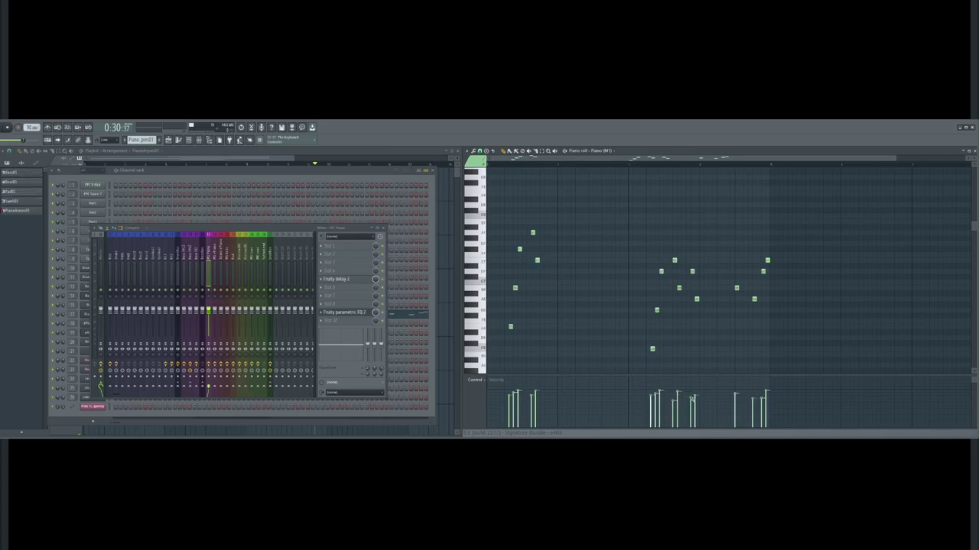
key(space)
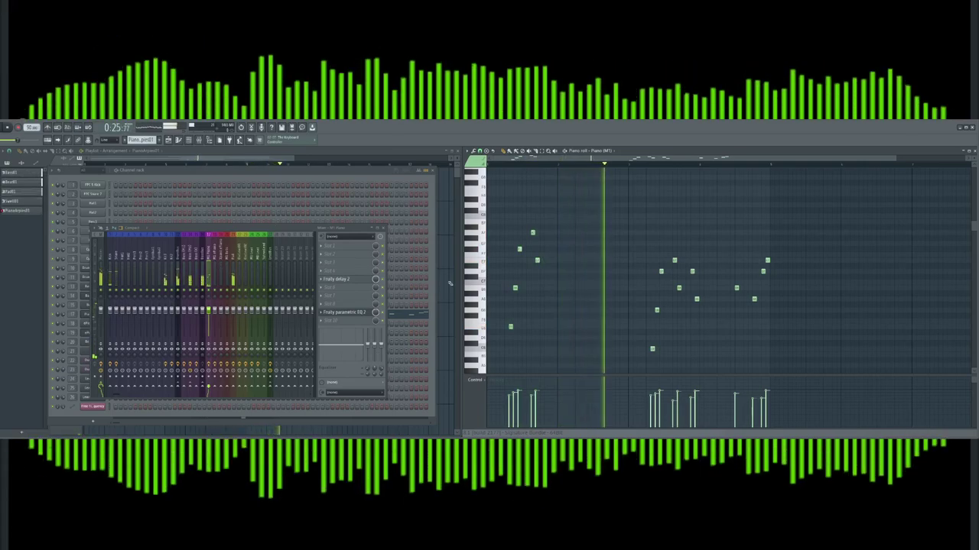
key(space)
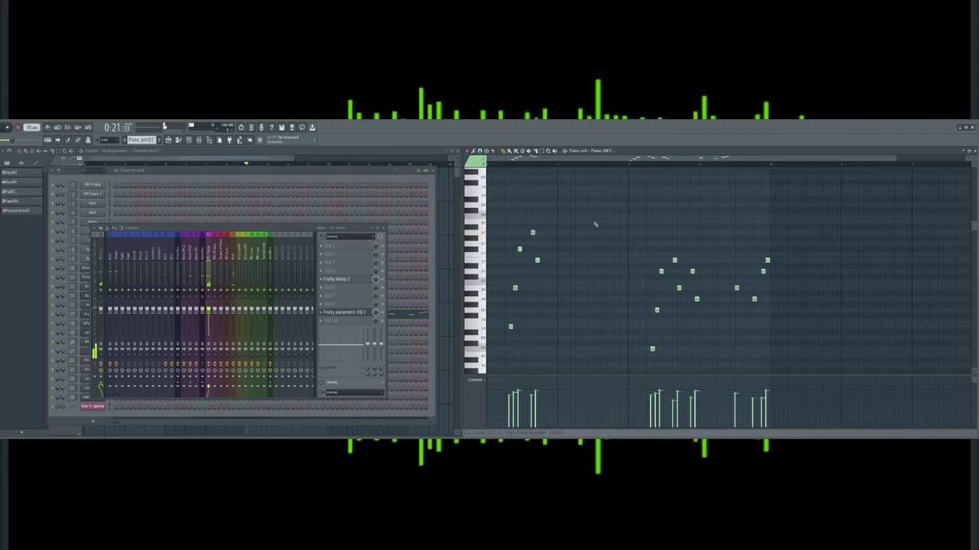
Add five short high notes falling toward the end of bar 2 with slightly varied velocities, and play them in context
key(space)
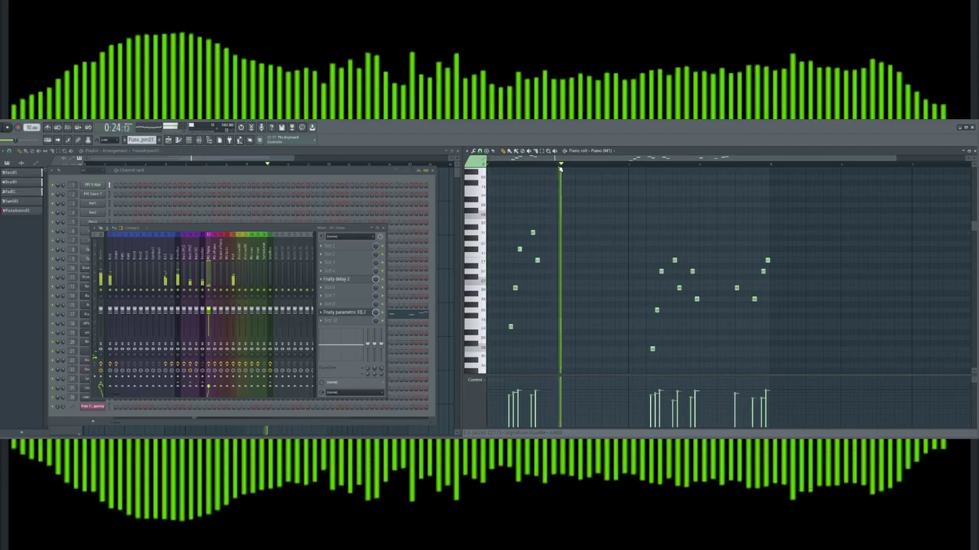
click(599, 196)
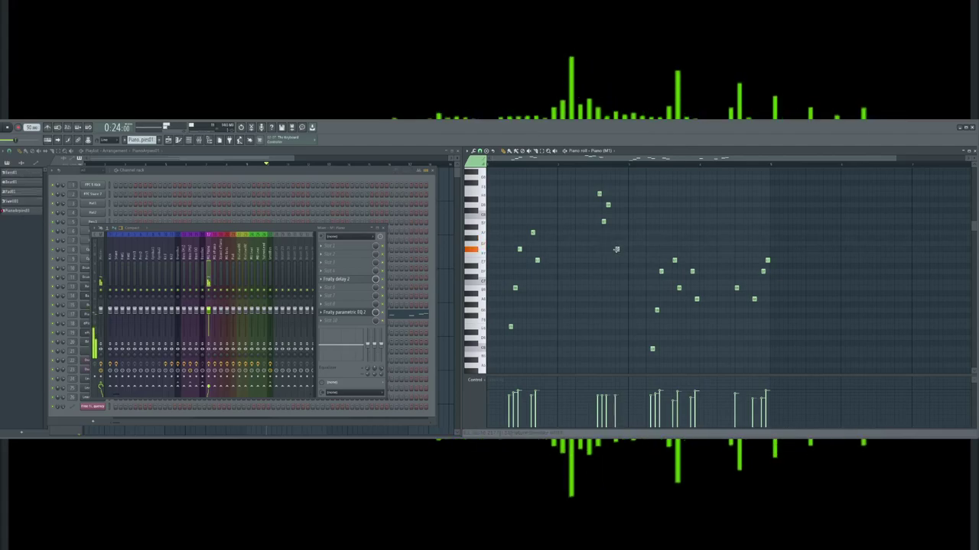
click(625, 288)
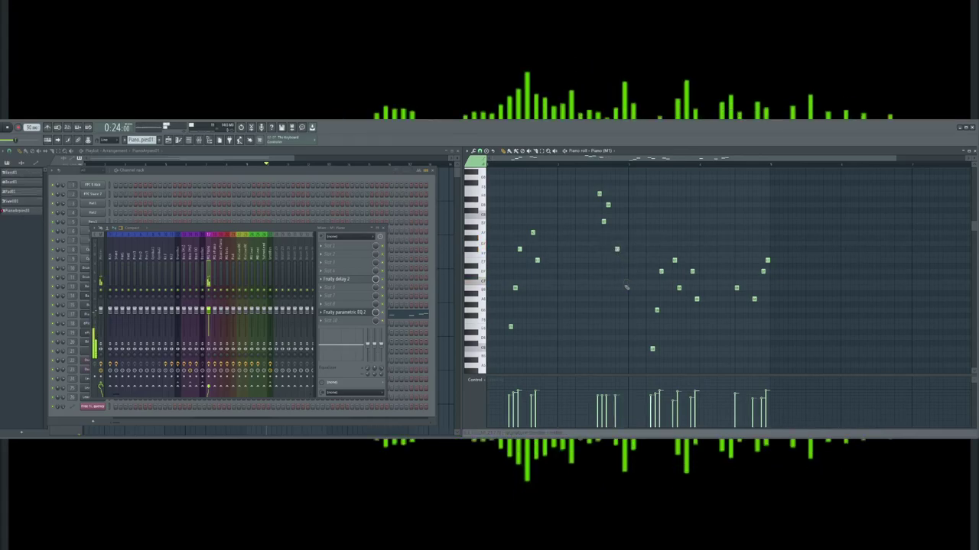
click(552, 164)
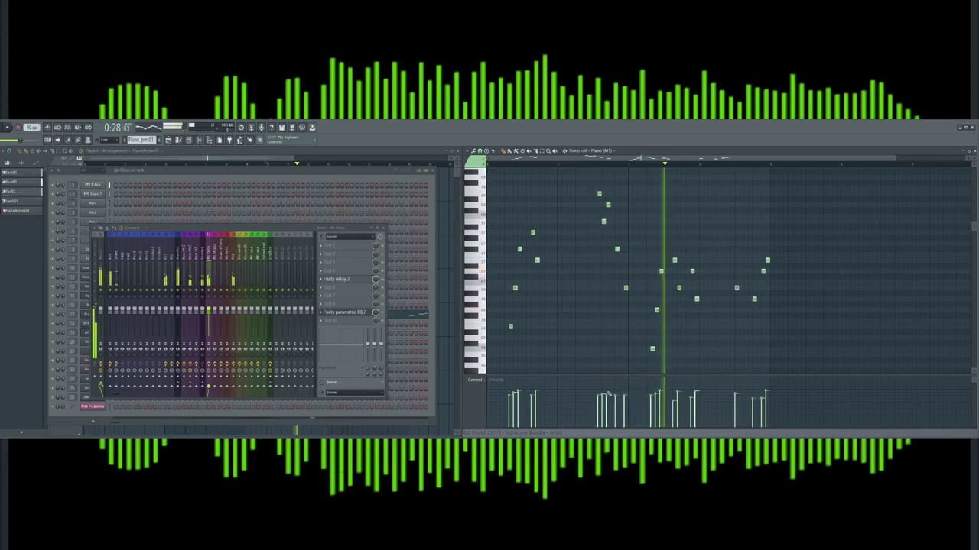
Check Fruity Delay 2 on the piano mixer track during playback, close it and return to the playlist
click(346, 280)
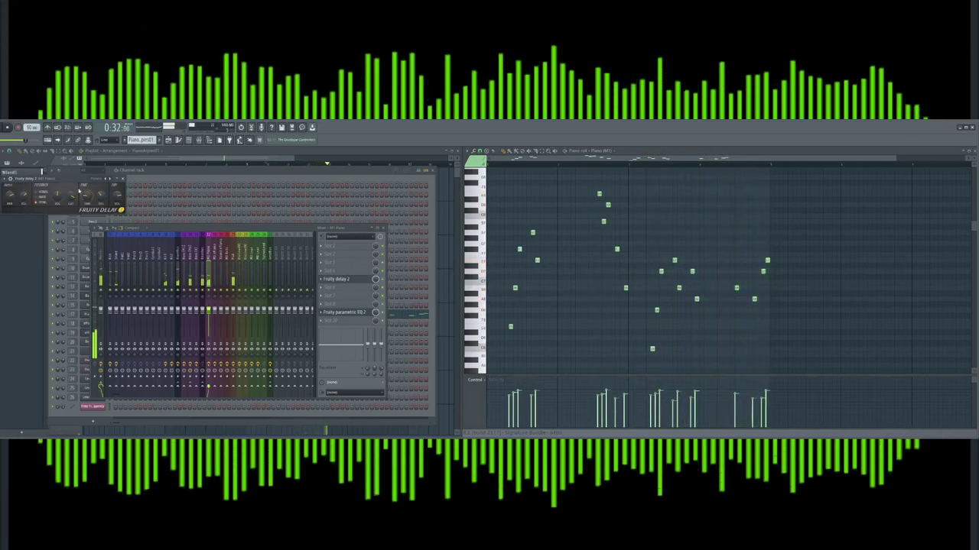
click(123, 179)
click(267, 172)
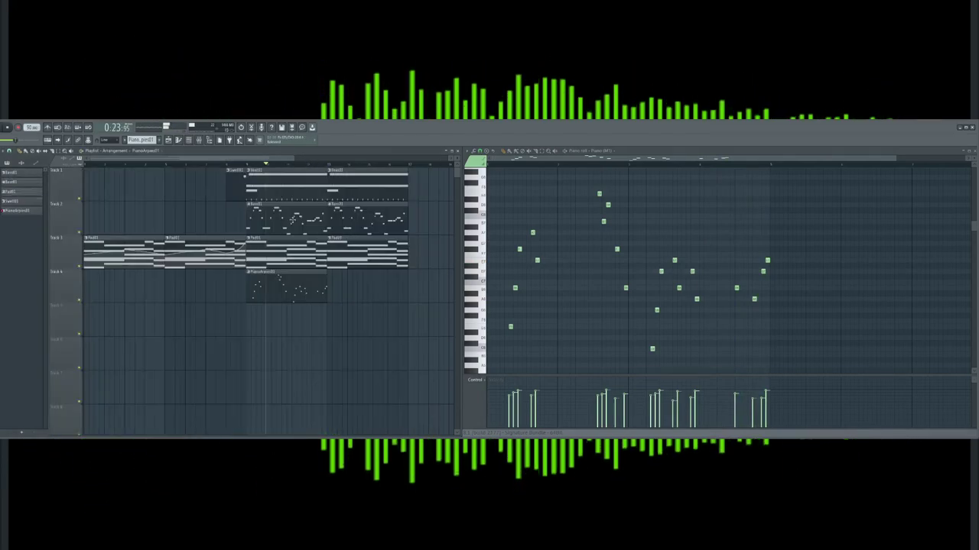
Audition the Piano Pad and StereoPno1 combis in the piano channel's KORG M1 during playback, and load StereoPno2
key(F6)
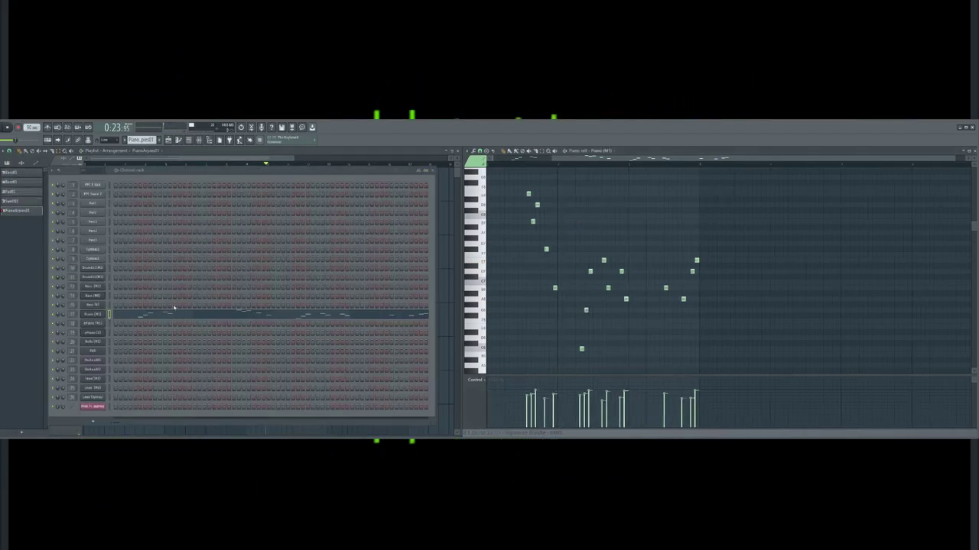
click(98, 317)
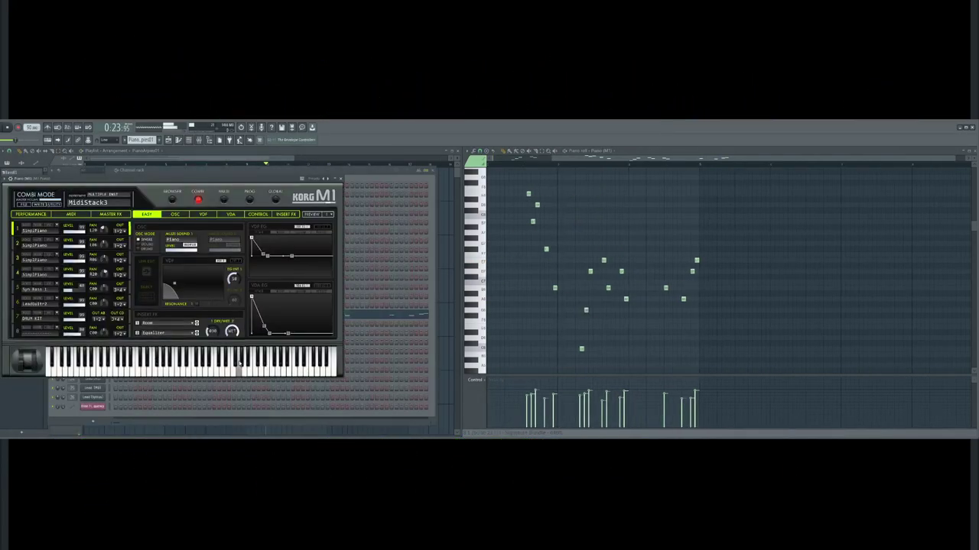
click(173, 200)
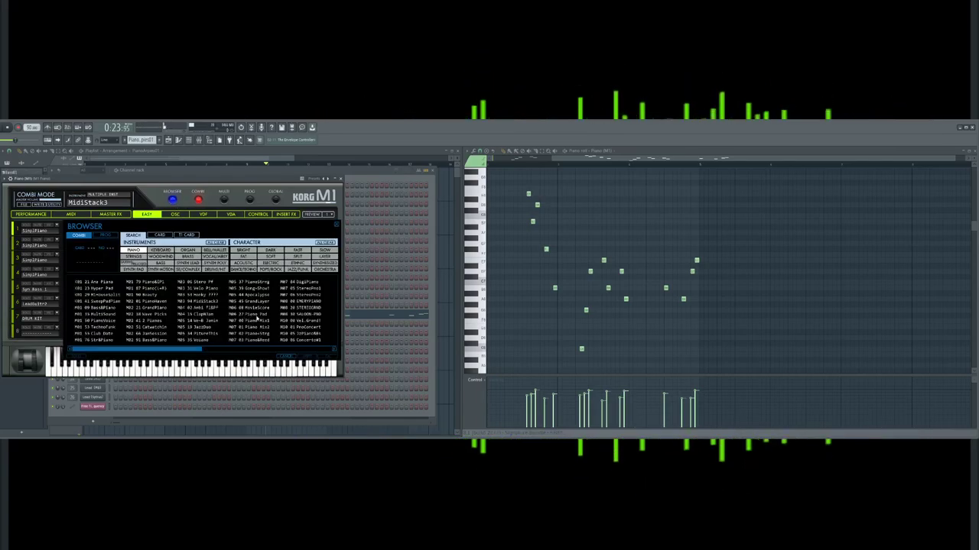
click(257, 315)
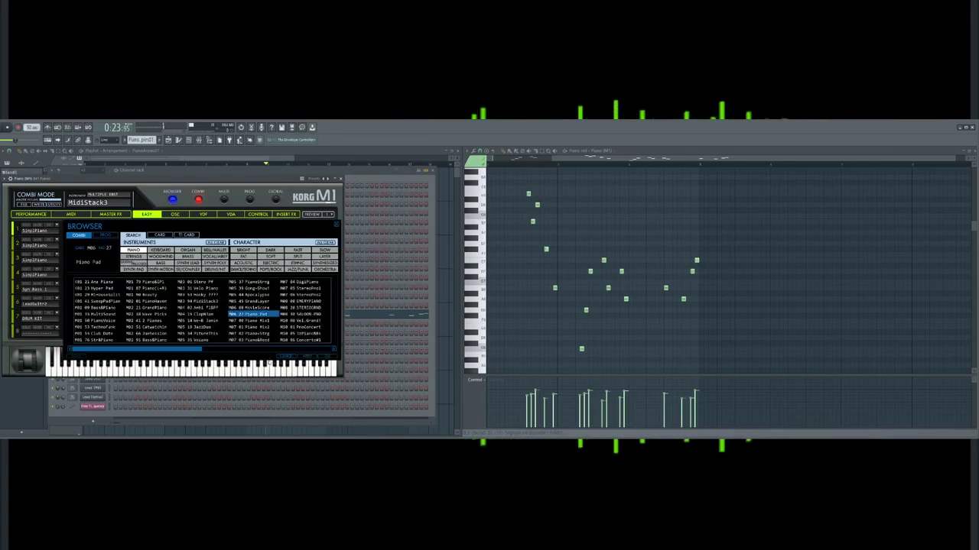
click(515, 166)
key(space)
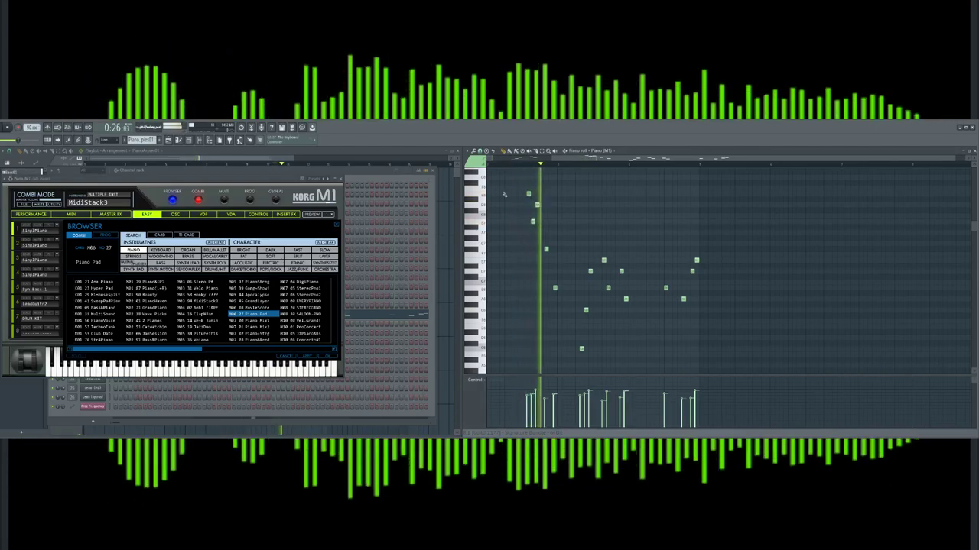
click(306, 288)
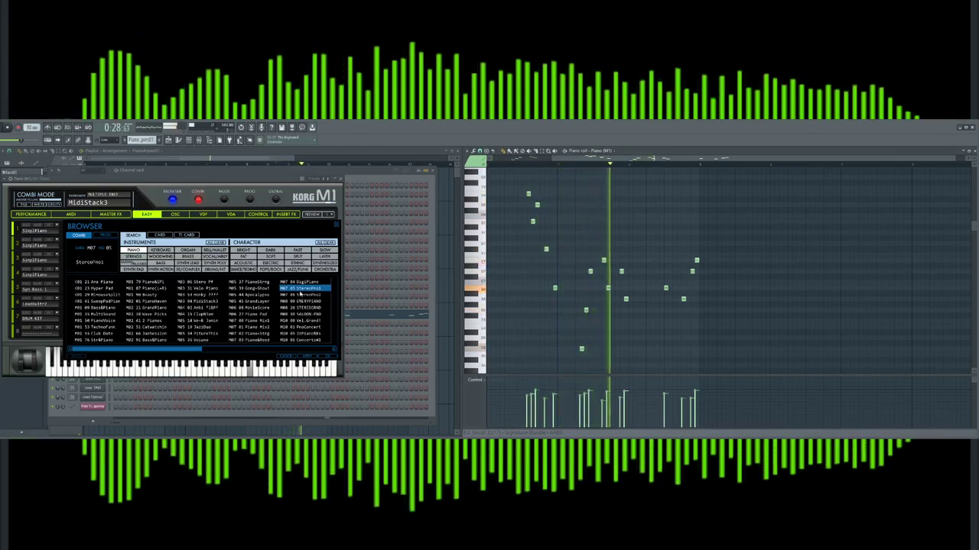
click(300, 295)
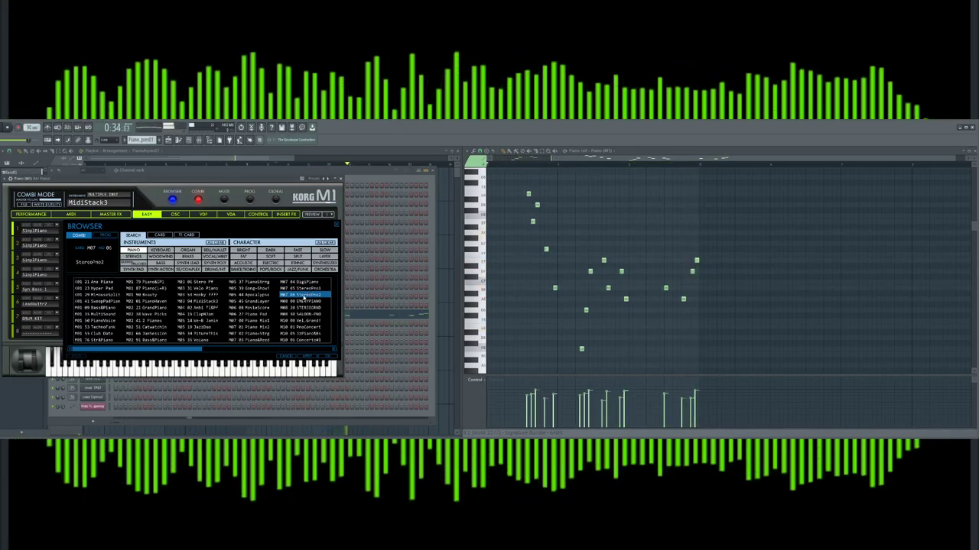
double_click(302, 297)
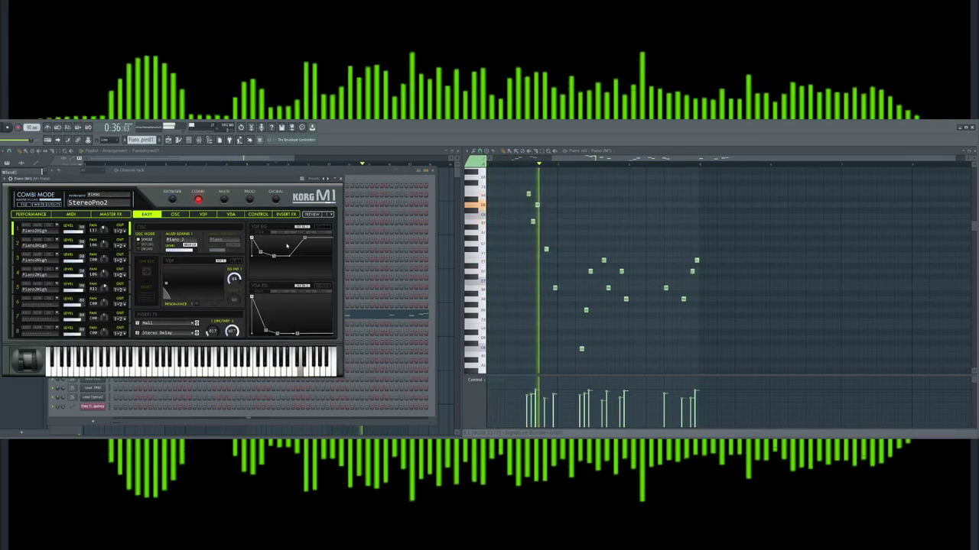
click(341, 179)
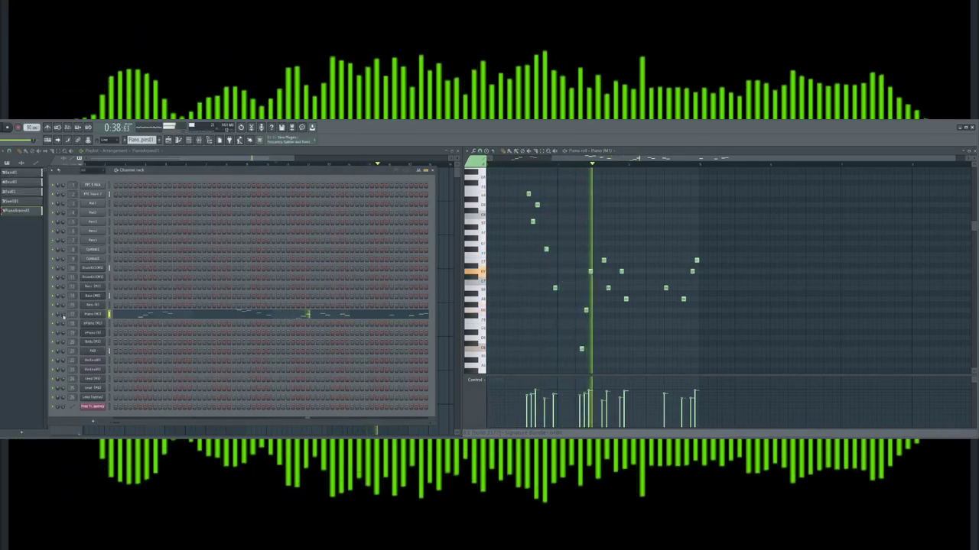
key(F6)
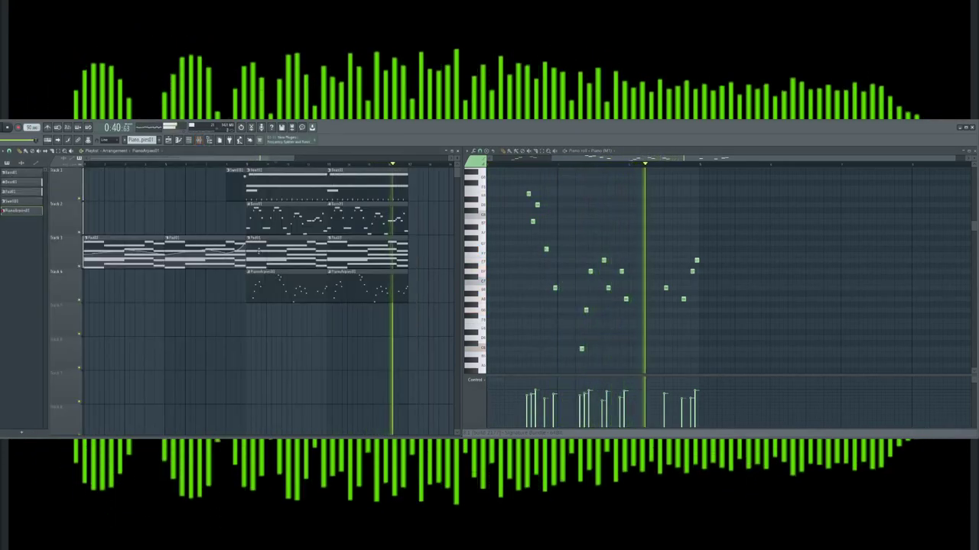
Duplicate the beat, bass, pad and piano clips of bars 9 to 16 so they repeat from bar 17
key(space)
drag(292, 159, 184, 159)
drag(175, 159, 274, 159)
drag(191, 159, 138, 159)
drag(206, 177, 430, 283)
key(ctrl+b)
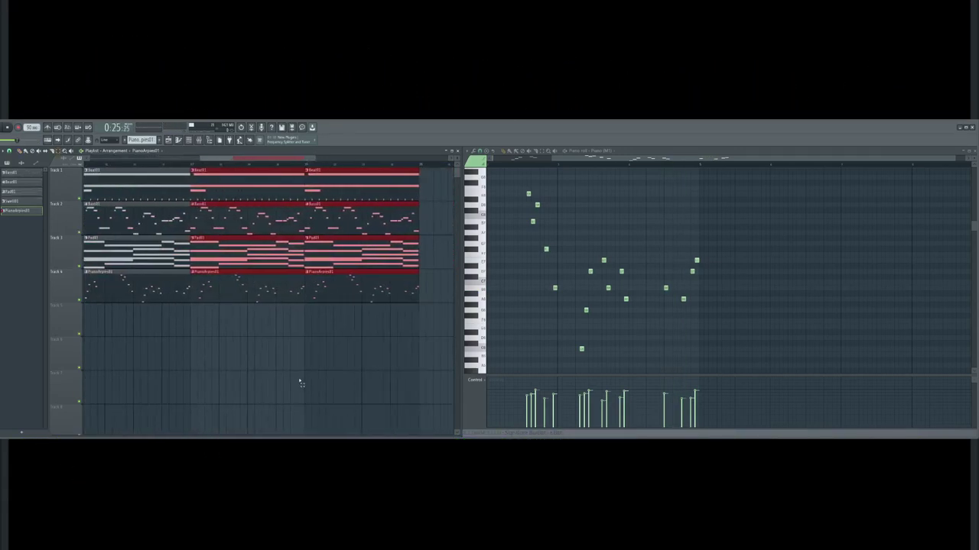
click(284, 354)
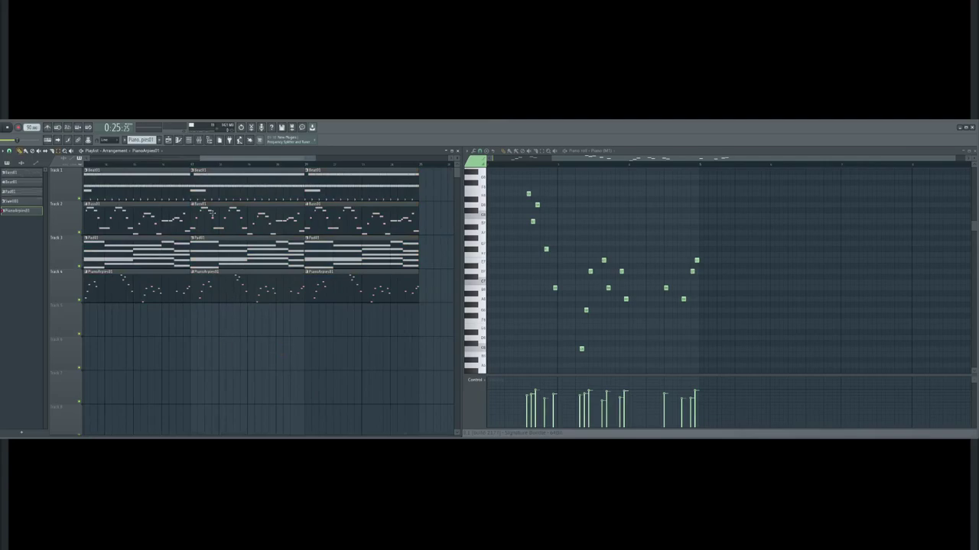
Make the beat clip at bar 17 a unique pattern and replace the beat clip after it with a copy
right_click(328, 183)
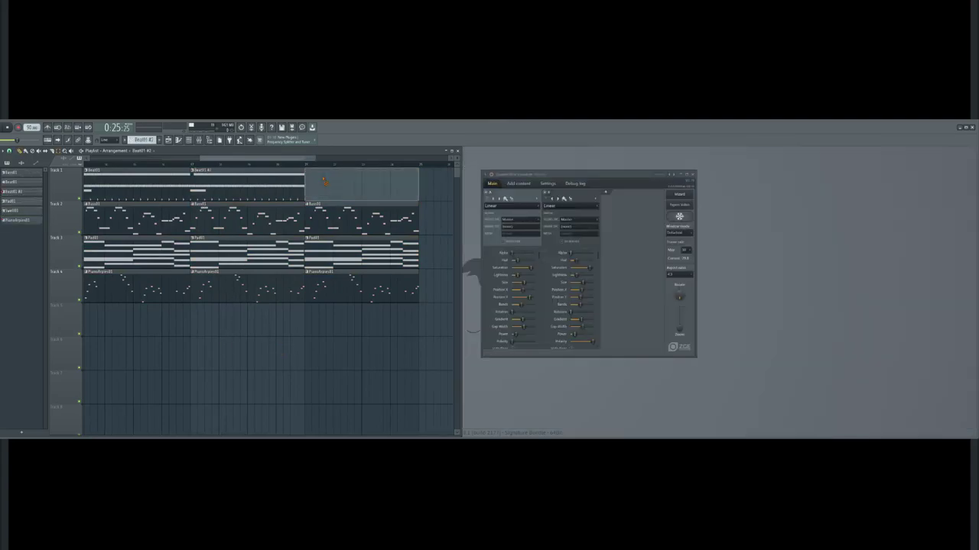
ctrl+click(263, 183)
key(ctrl+b)
ctrl+click(249, 325)
Draw a short-note figure switching between two neighbouring high pitches at the start of bar 1 in the new beat's M1 drum kit
double_click(233, 192)
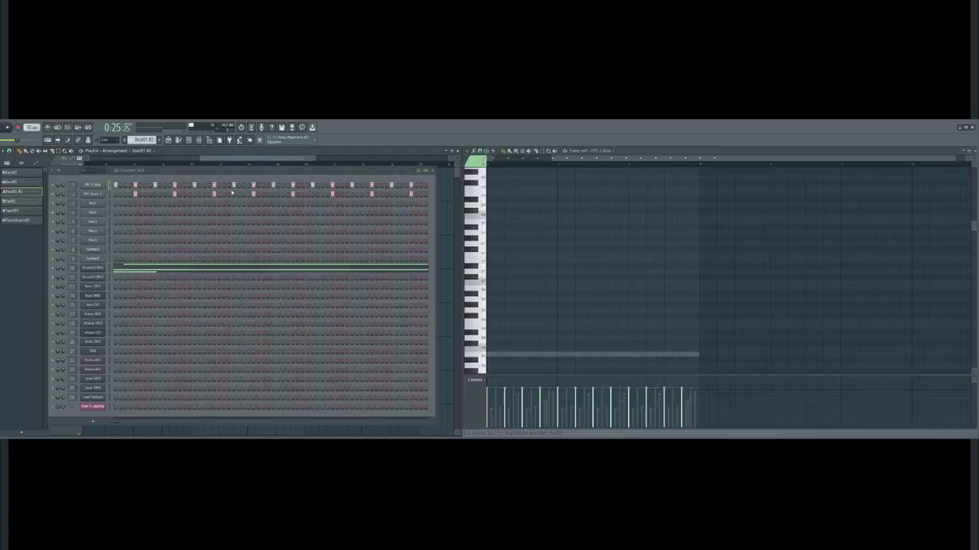
click(149, 270)
drag(593, 161, 527, 162)
scroll(480, 228, up, 1)
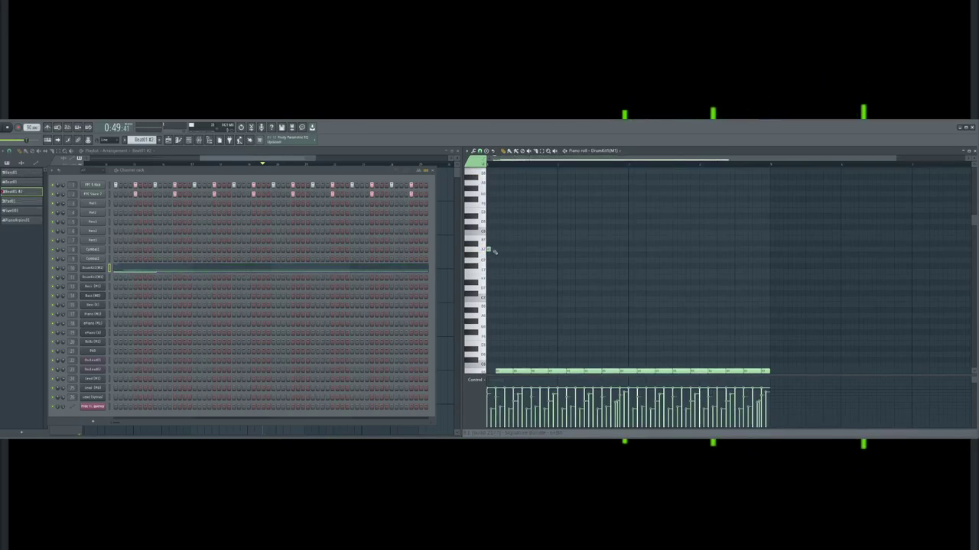
click(494, 255)
click(503, 248)
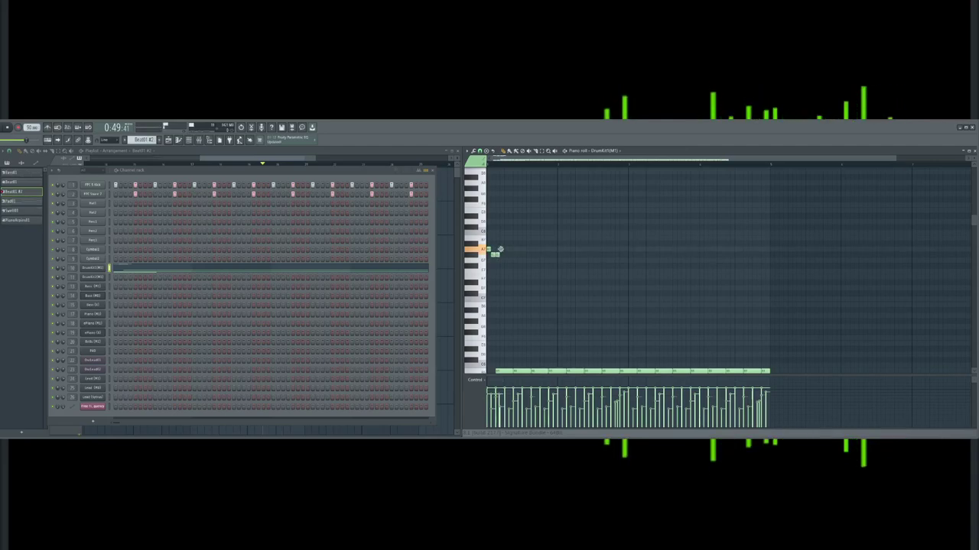
click(505, 256)
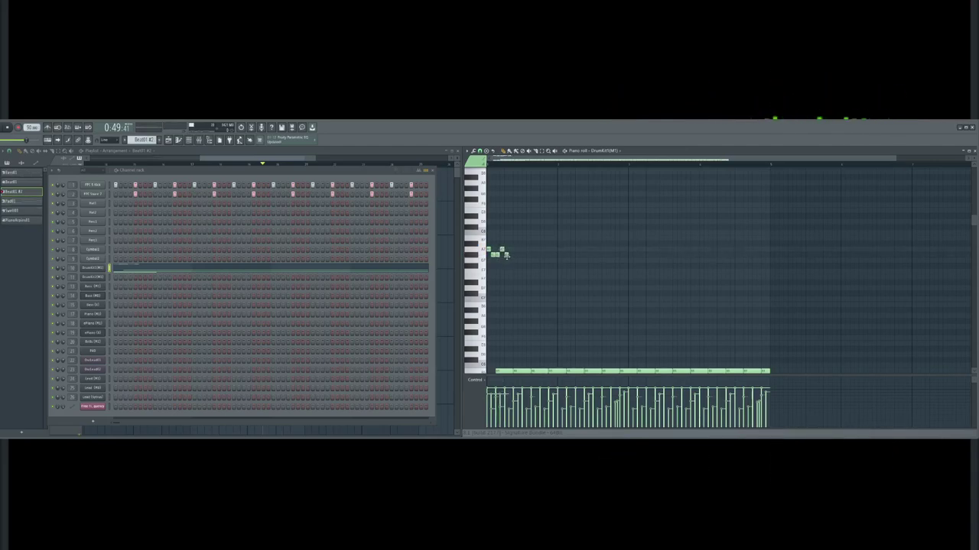
Vary the velocities of the half-bar drum figure, check it in playback, and repeat it to the end of bar 2
key(ctrl+a)
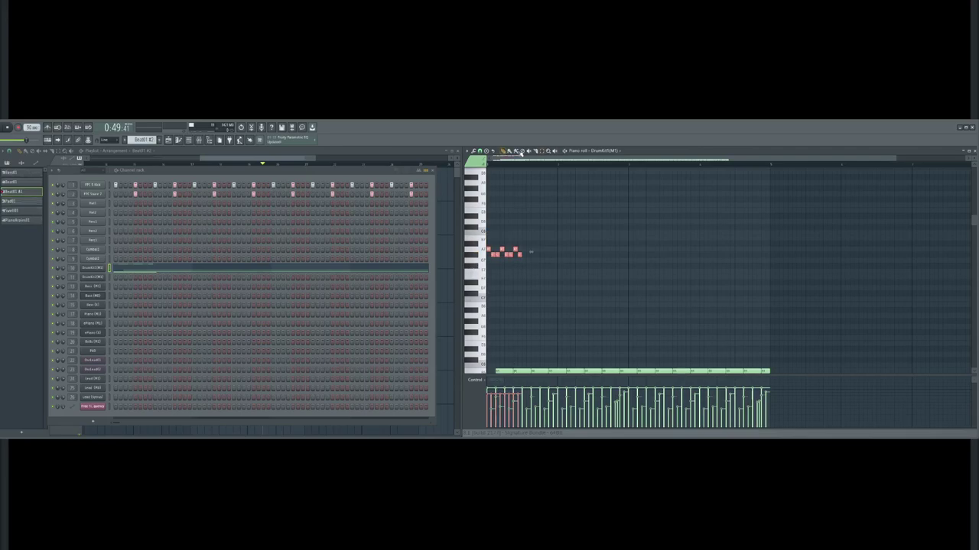
key(space)
key(space)
key(space)
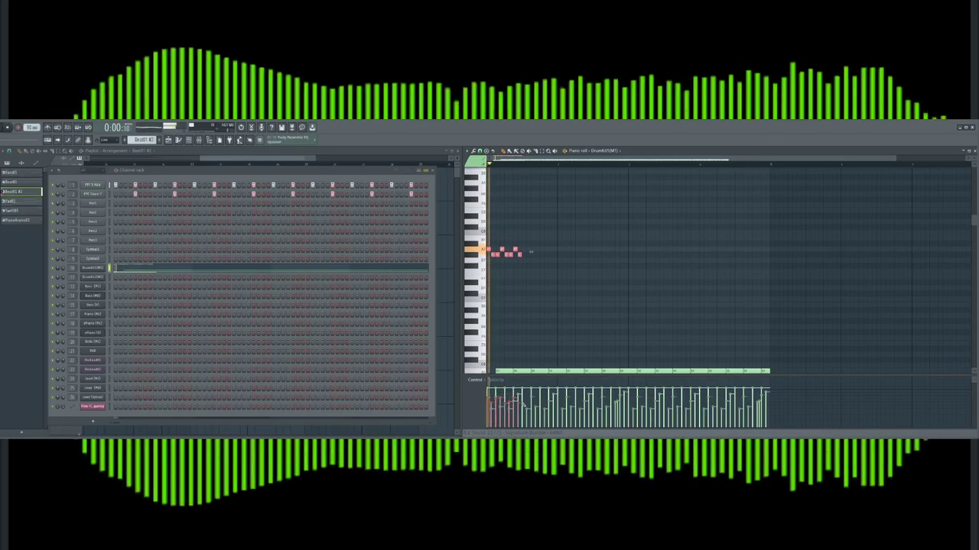
key(ctrl+b)
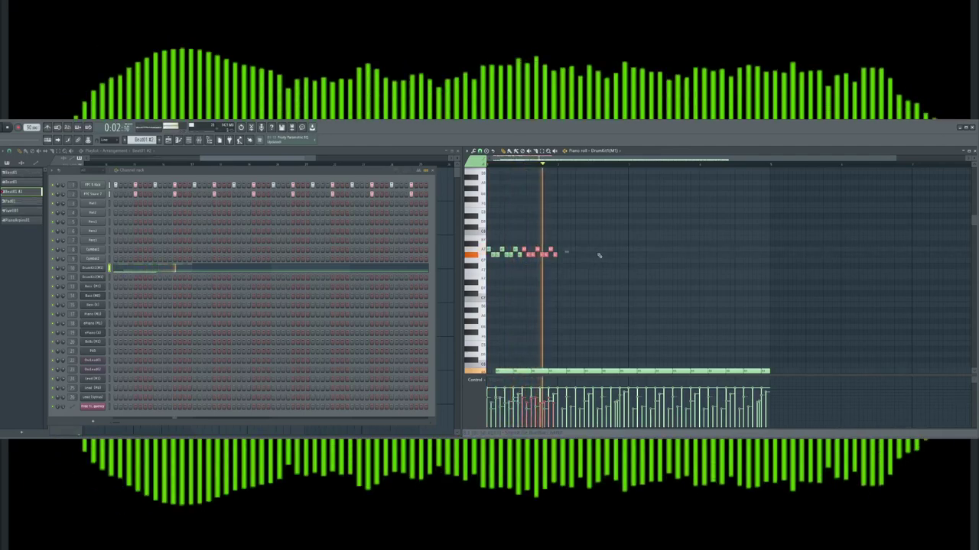
key(space)
key(ctrl+b)
key(ctrl+b)
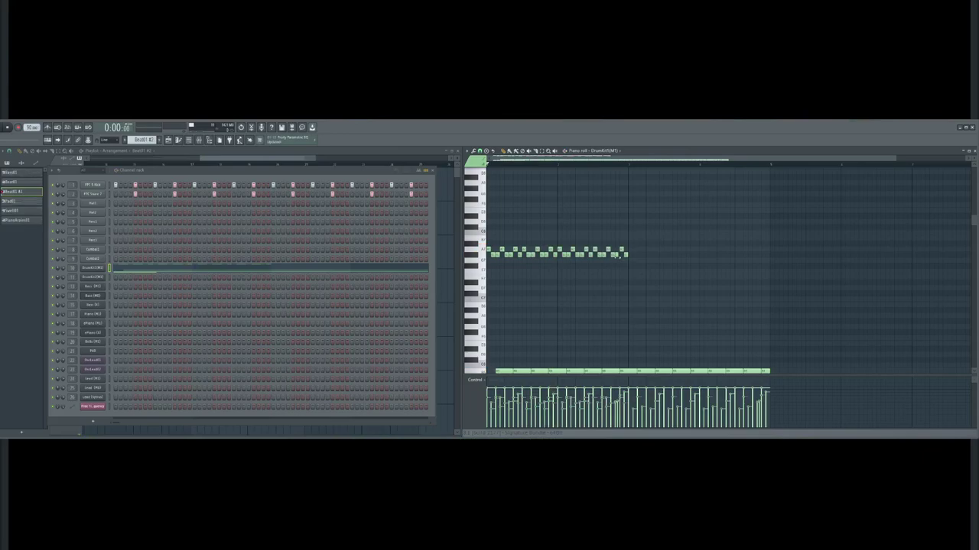
End bar 2 of the drum figure with two low and two high notes, and copy bars 1 and 2 into bars 3 and 4
drag(619, 259, 631, 251)
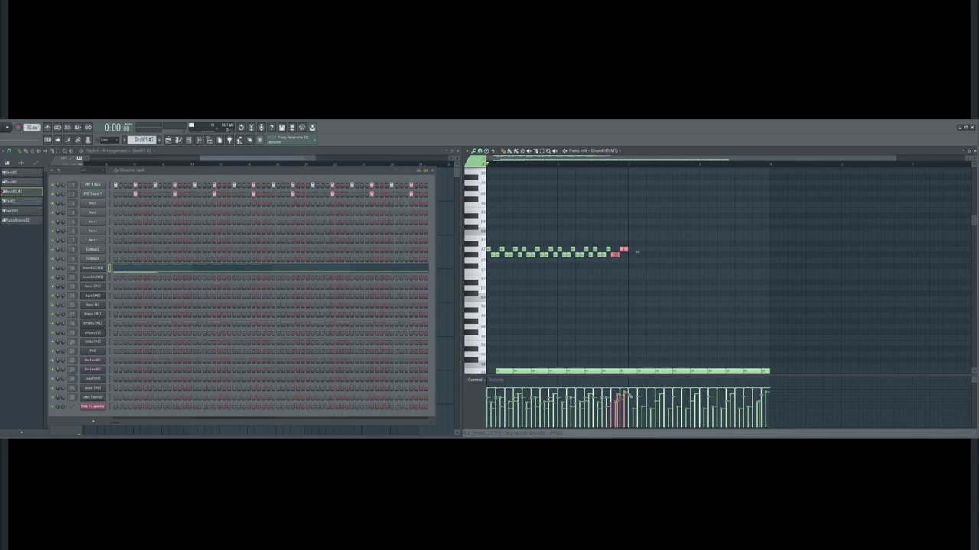
key(space)
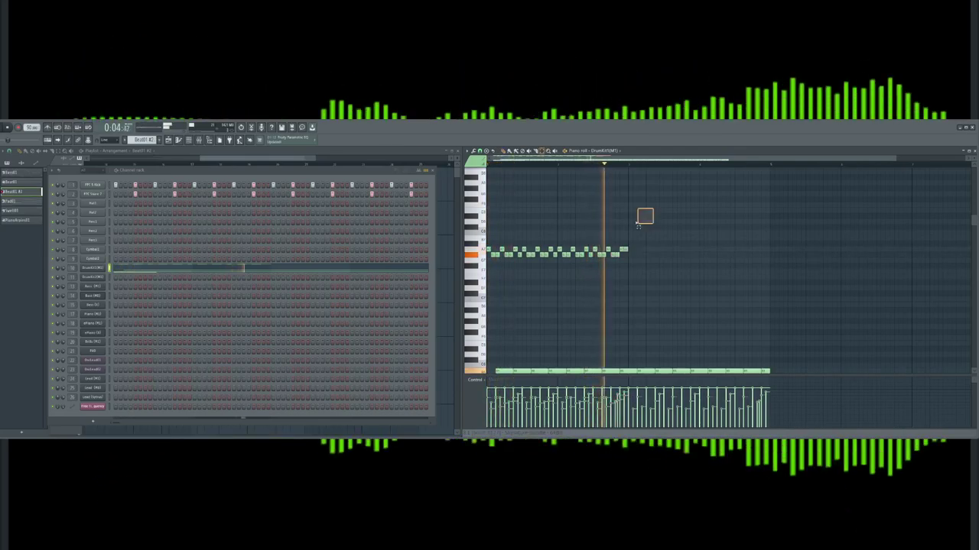
key(ctrl+a)
key(ctrl+b)
key(ctrl+d)
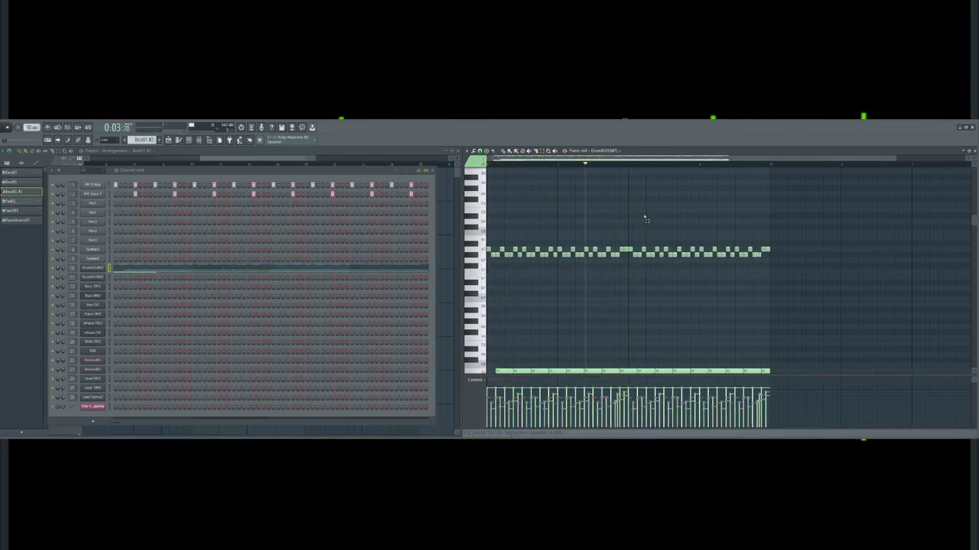
Add a lower row of short drum notes with varied velocities on the first beat and repeat it through the end of bar 4
scroll(643, 269, down, 3)
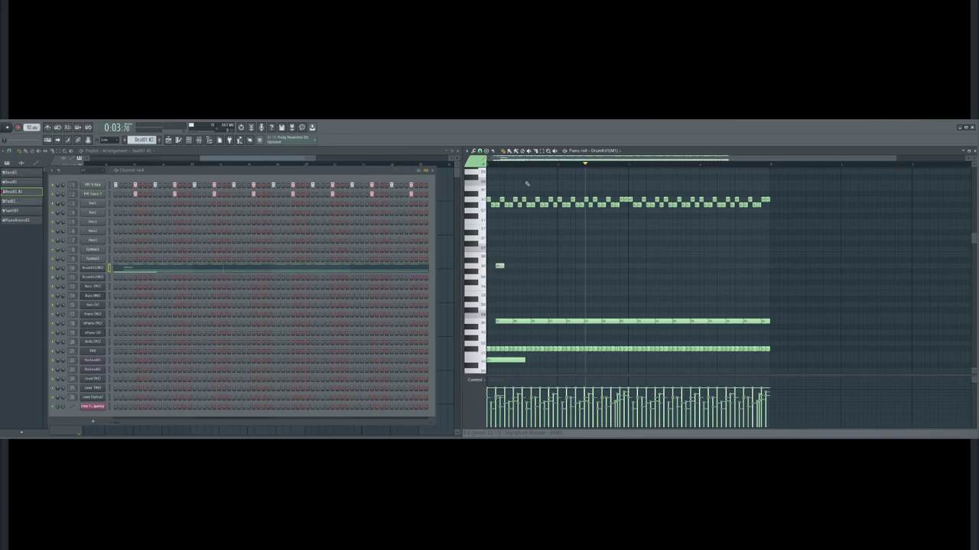
key(space)
key(space)
drag(524, 264, 487, 281)
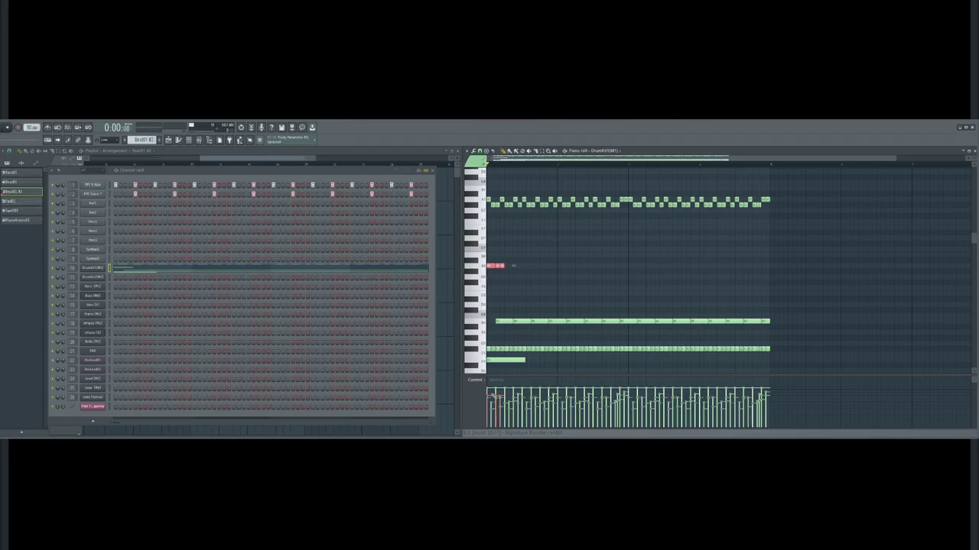
key(space)
key(ctrl+b)
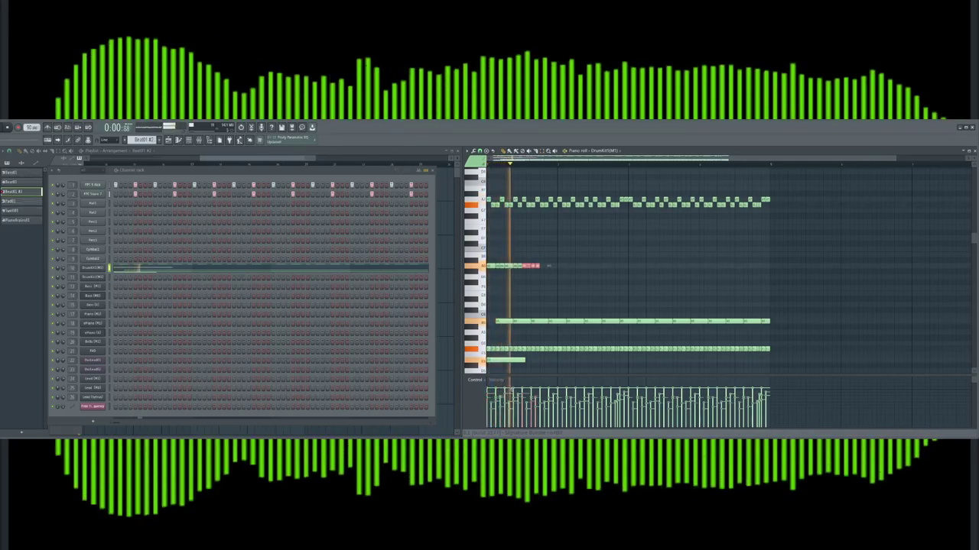
key(ctrl+b)
key(space)
key(ctrl+z)
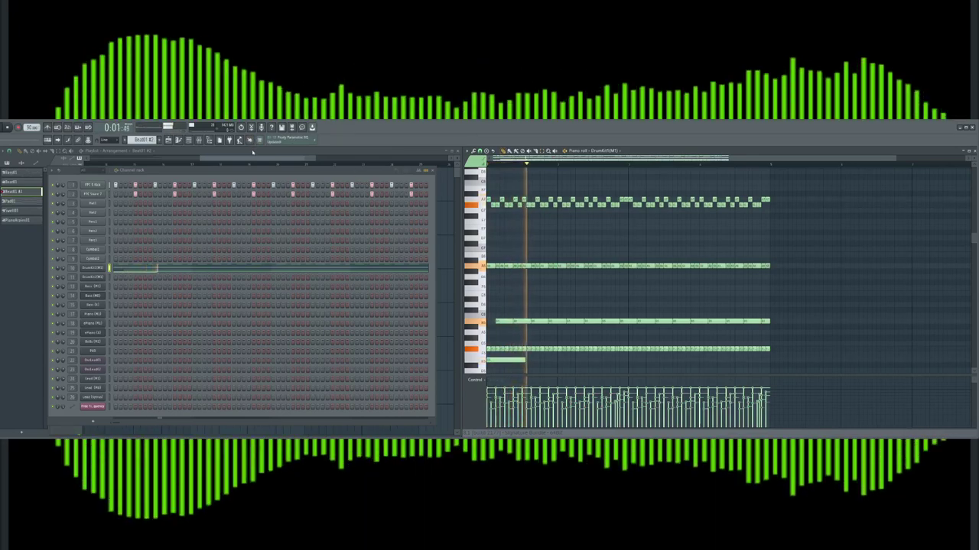
Create a pattern named Lead01 and place it on Track 5 at bar 17 while the arrangement plays
click(185, 161)
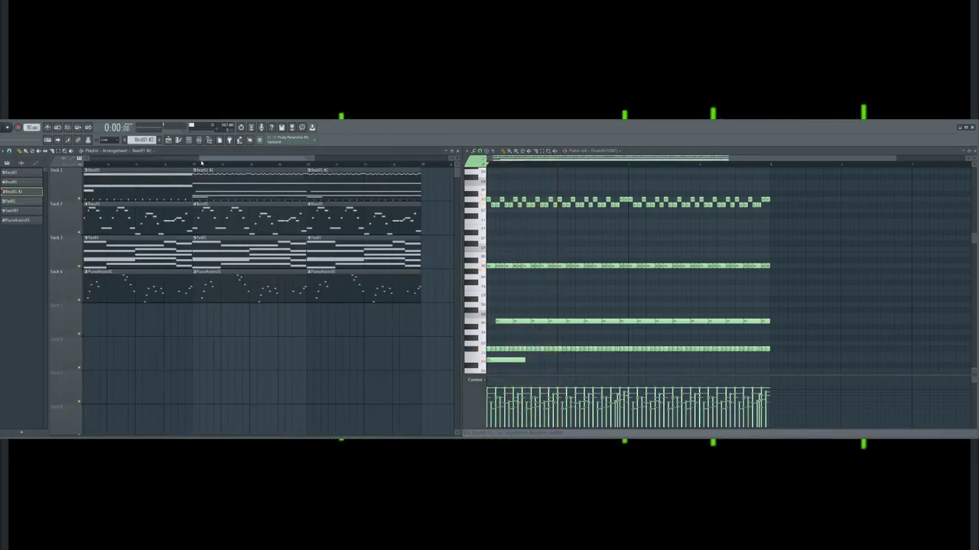
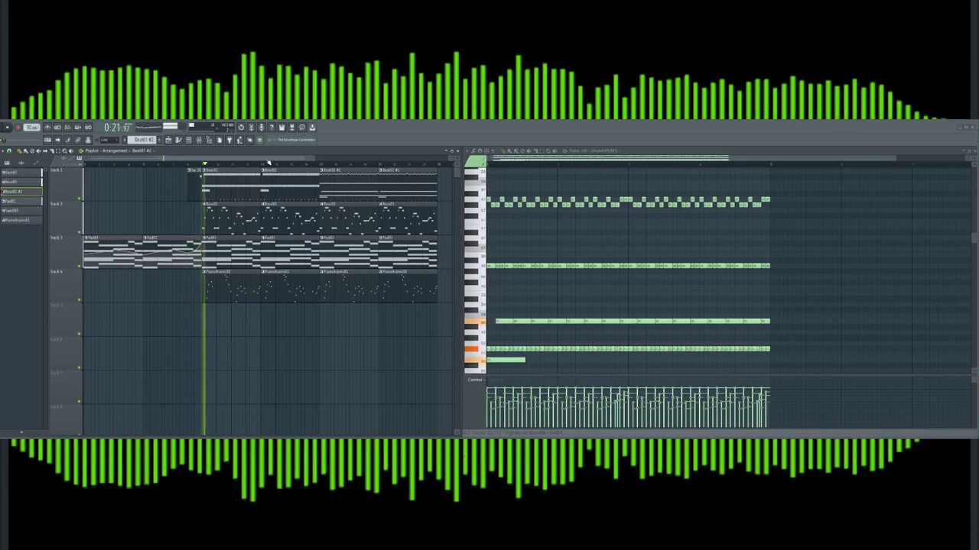
mouse_move(316, 158)
mouse_down()
mouse_move(402, 157)
mouse_move(250, 159)
mouse_move(311, 159)
mouse_up()
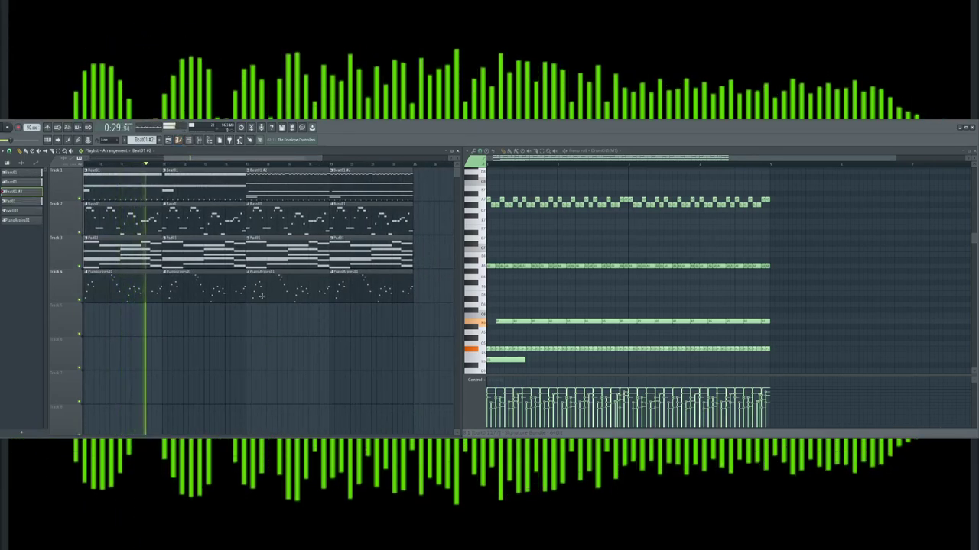
key(F4)
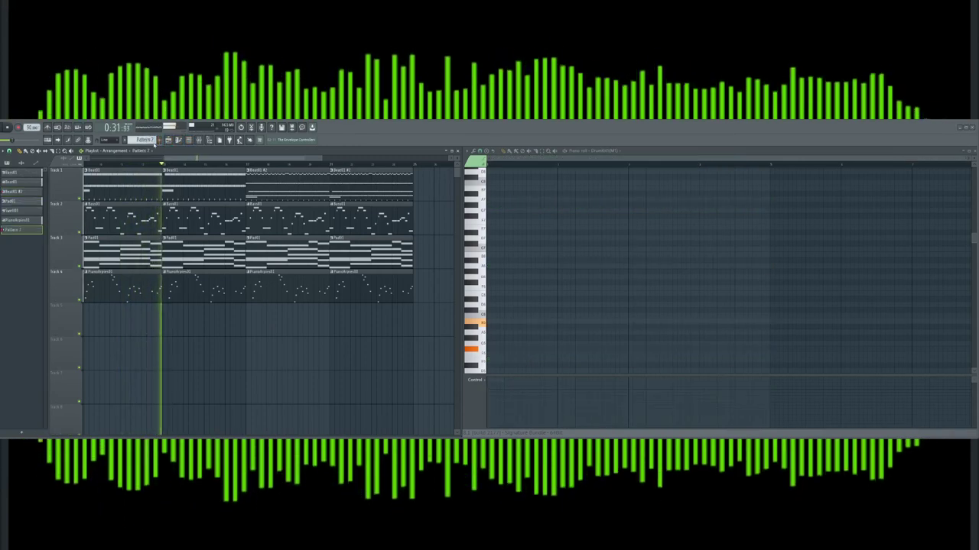
key(F2)
text(Lead01)
key(Return)
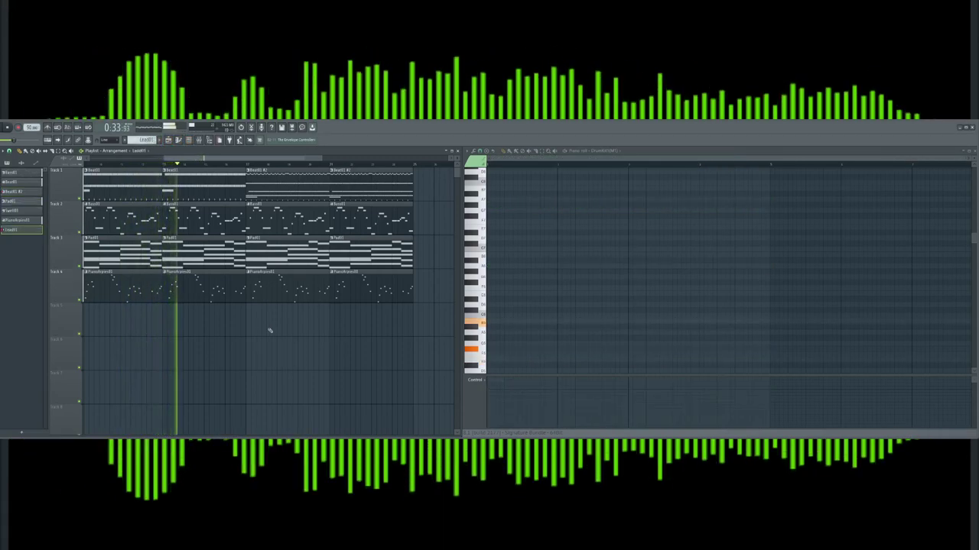
click(264, 327)
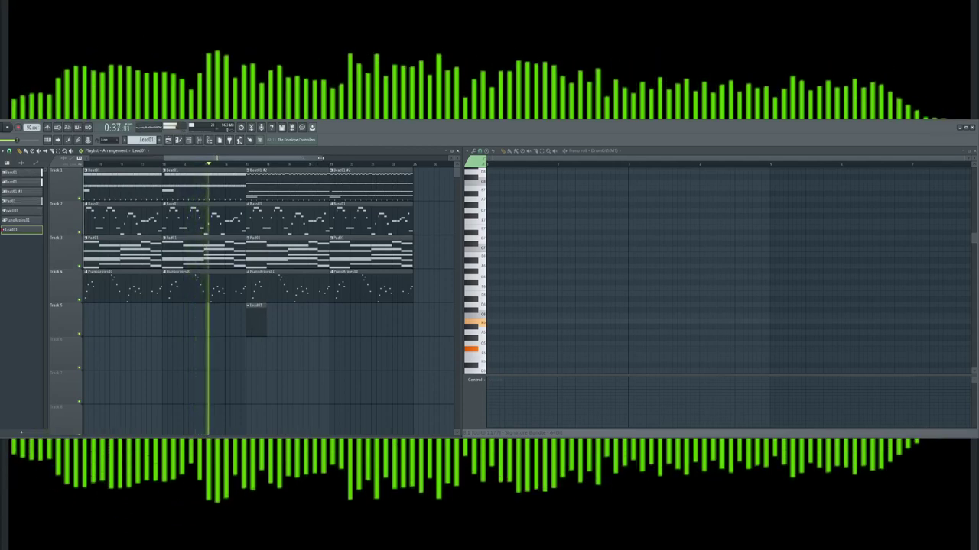
drag(321, 158, 171, 162)
scroll(296, 329, down, 3)
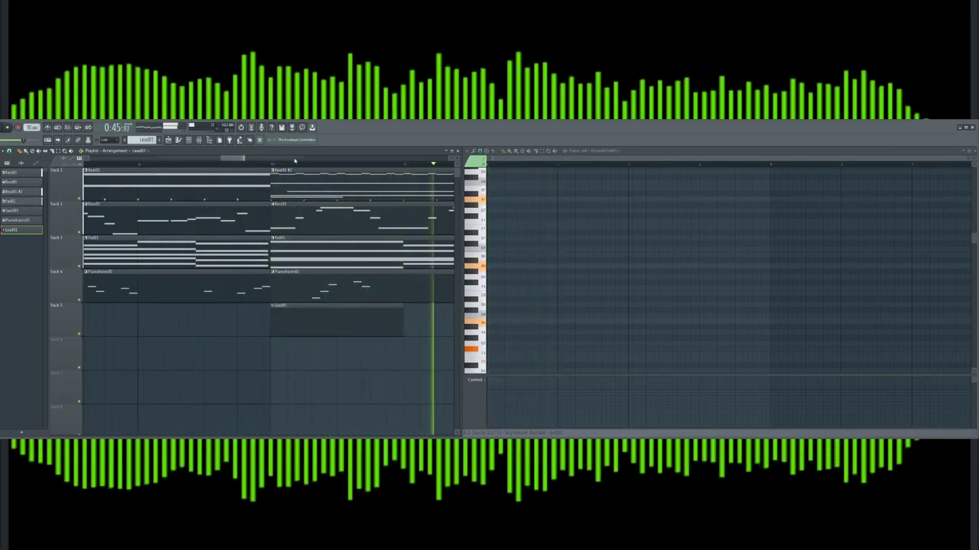
Stop playback and start the Lead01 melody on the Lead [MD] channel with one short low note at the beginning of bar 1
drag(245, 158, 325, 159)
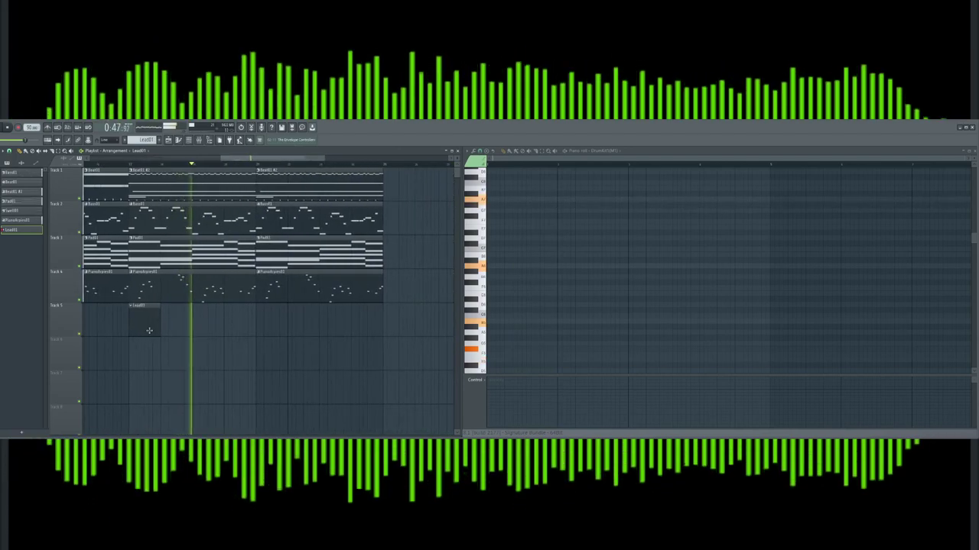
key(space)
key(F6)
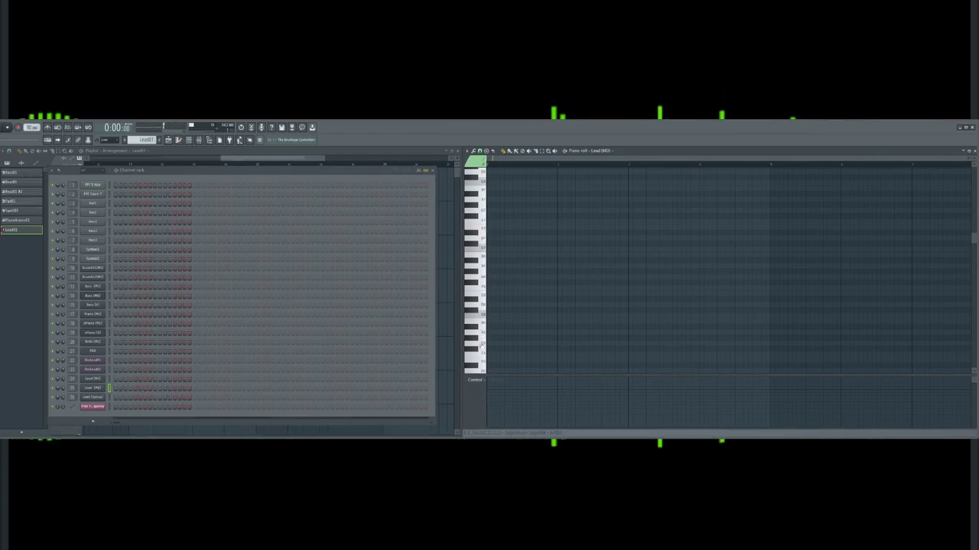
scroll(491, 354, down, 2)
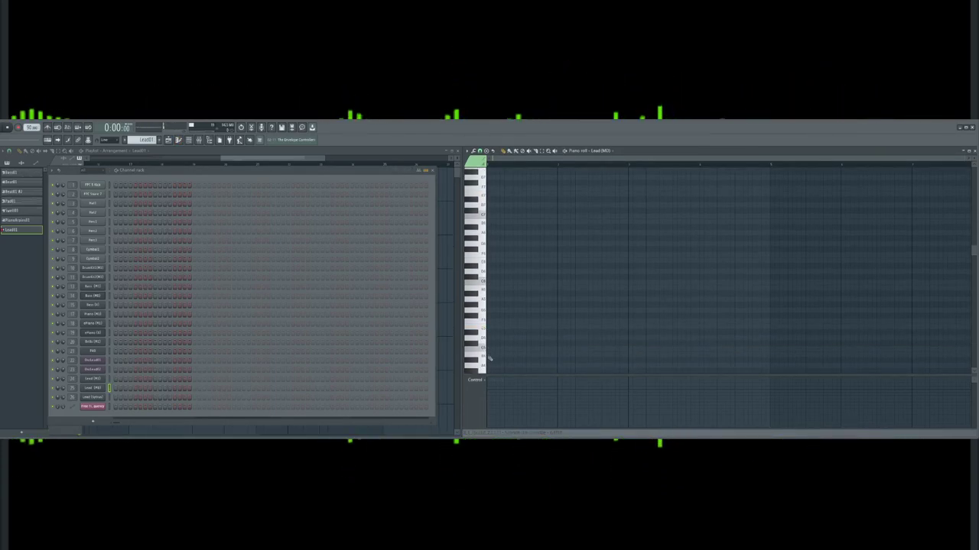
scroll(531, 352, down, 1)
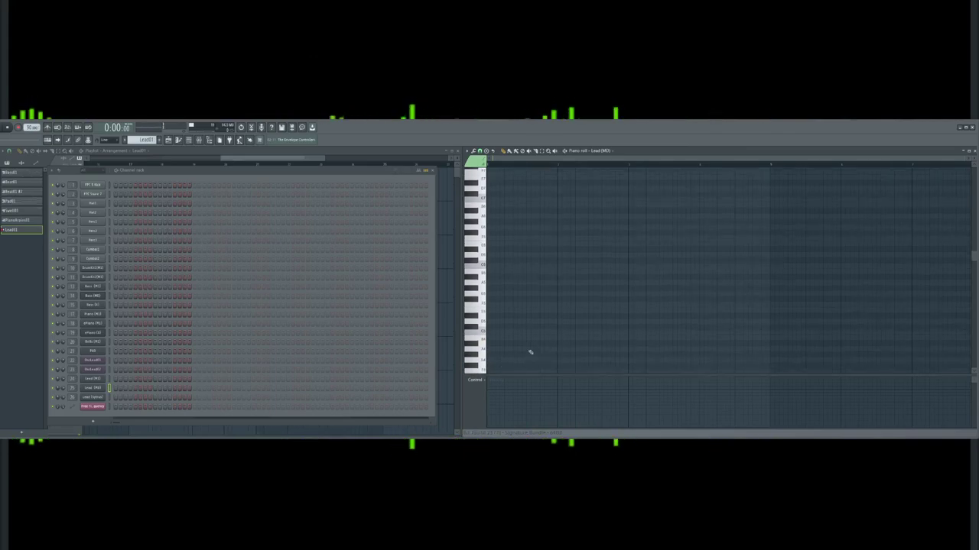
click(493, 361)
right_click(494, 361)
click(497, 351)
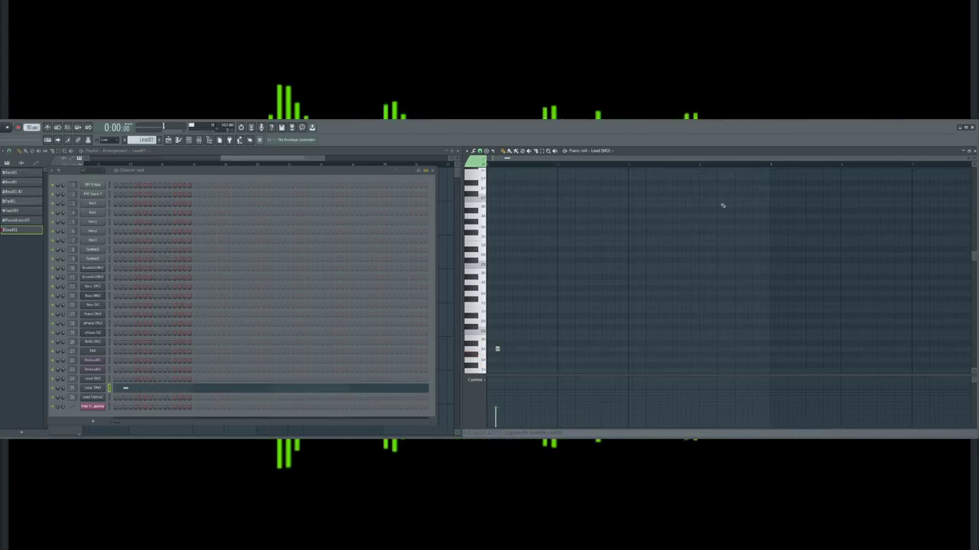
Finish a zigzag rise of six consecutive short lead notes in the first half of bar 1, ending on the highest note
scroll(607, 243, up, 2)
right_click(512, 348)
click(501, 351)
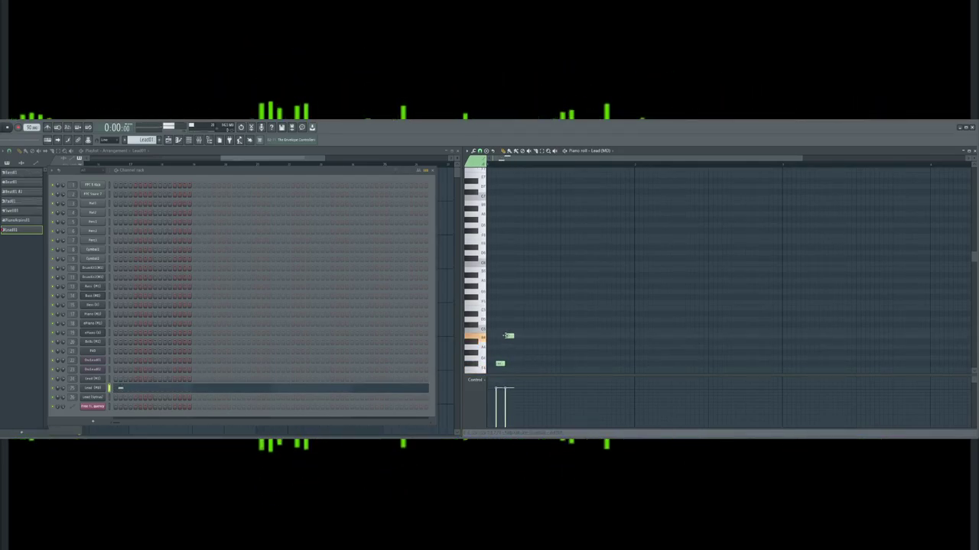
click(516, 346)
click(525, 320)
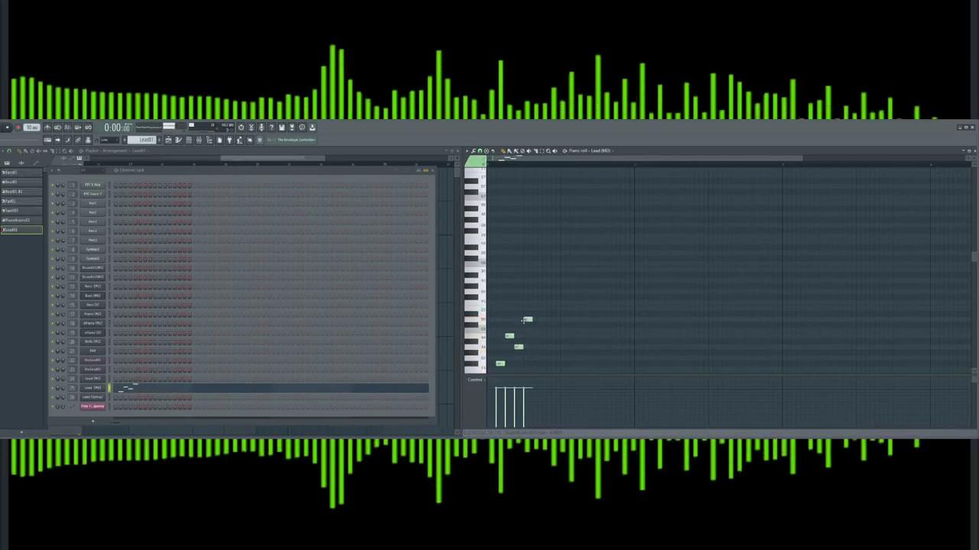
click(535, 336)
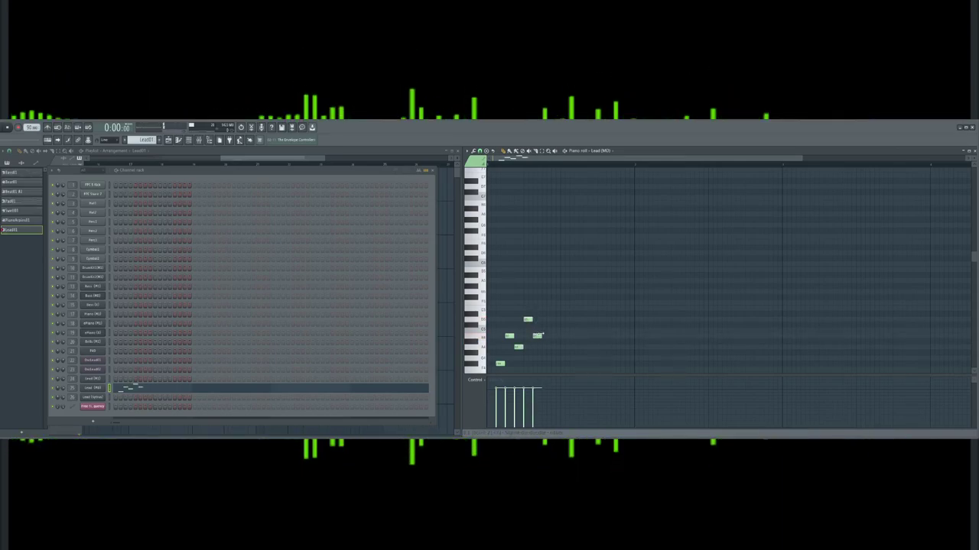
click(548, 298)
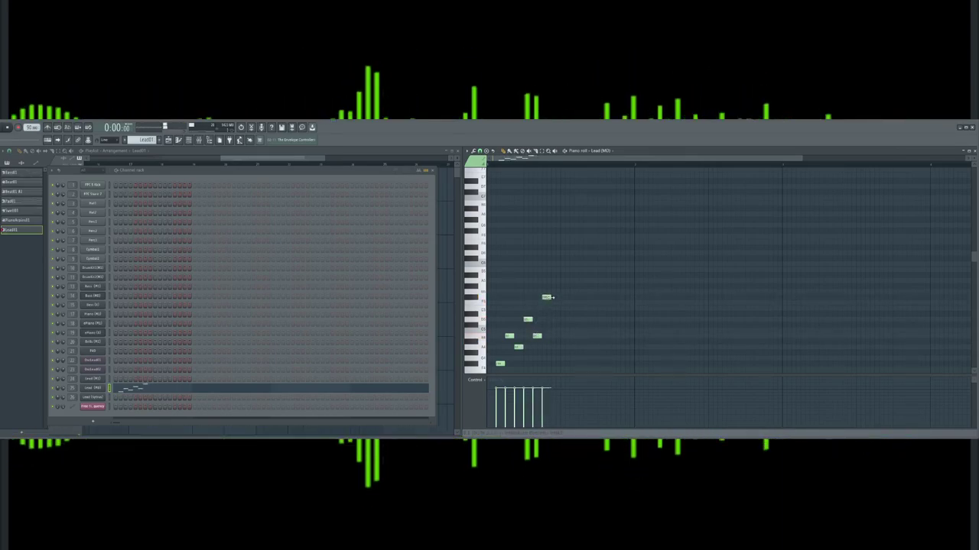
click(546, 292)
Follow the peak with a longer note, a short lower note, and a long low note sustained into bar 2
click(555, 297)
drag(559, 298, 571, 300)
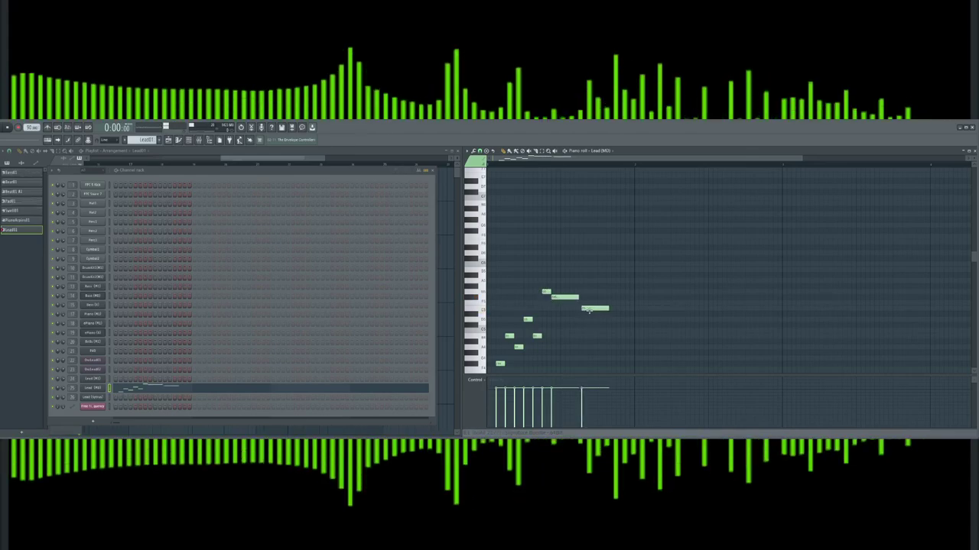
click(581, 319)
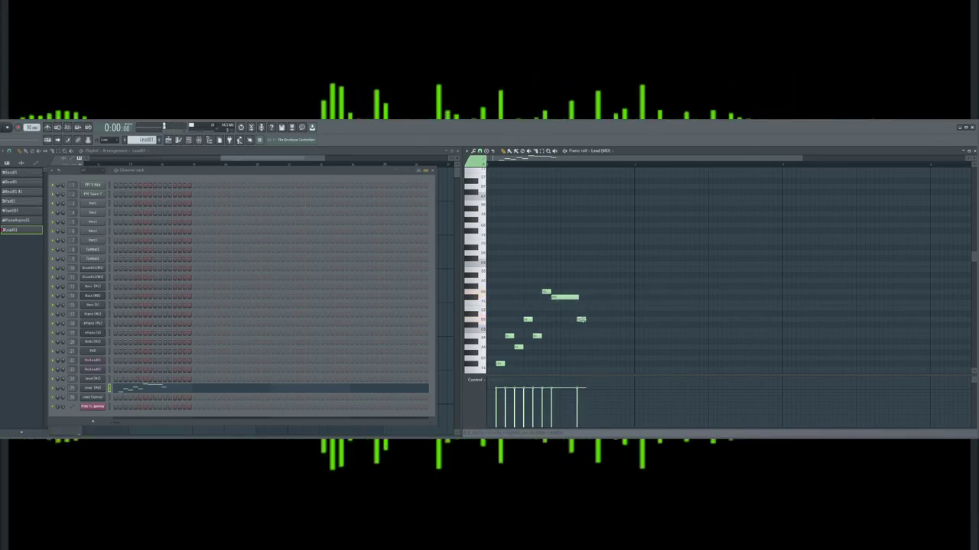
click(591, 347)
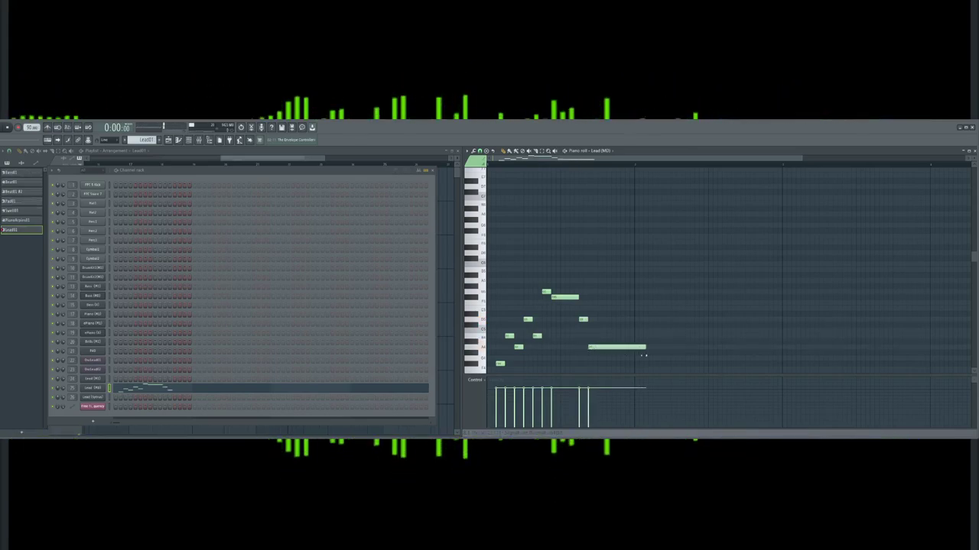
scroll(554, 238, down, 3)
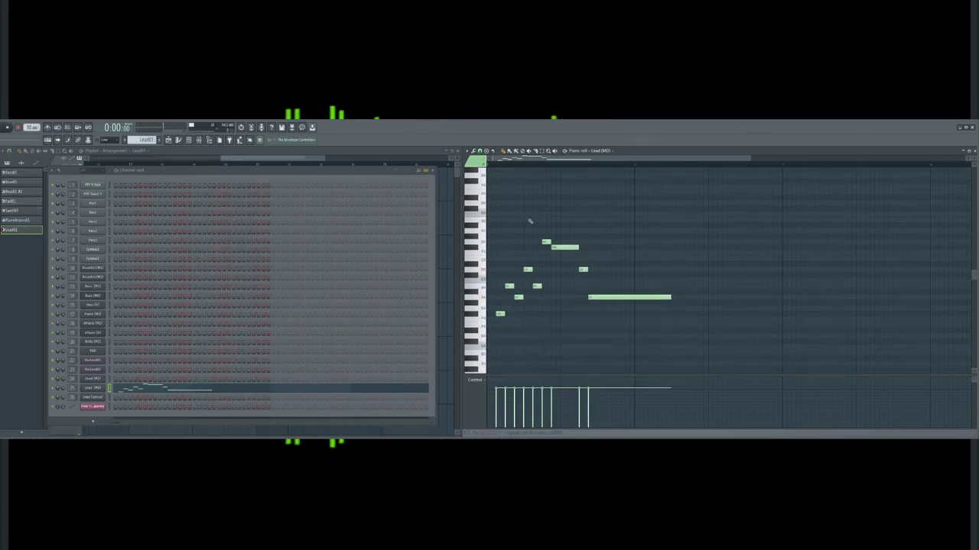
Play the lead against the arrangement and lower the longer note after the peak by two semitones
key(space)
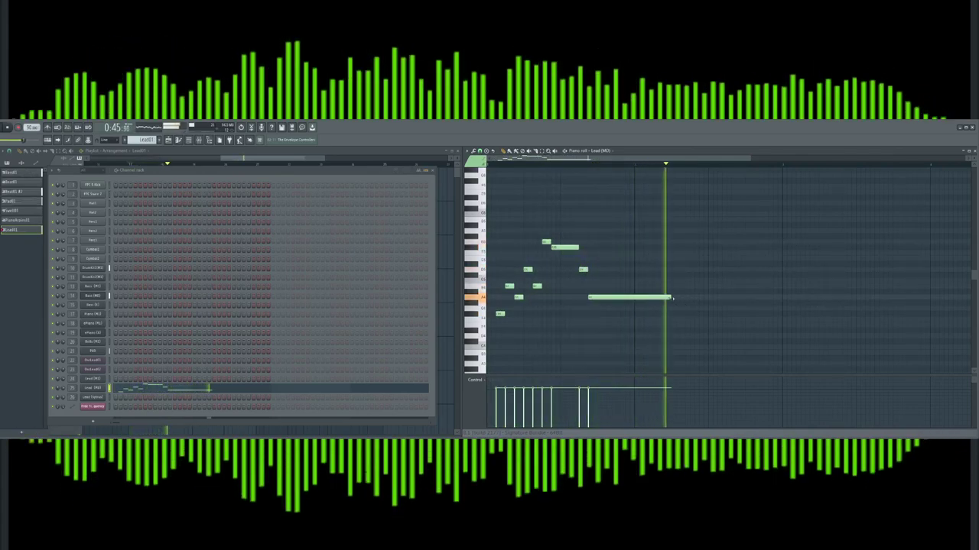
drag(671, 298, 671, 319)
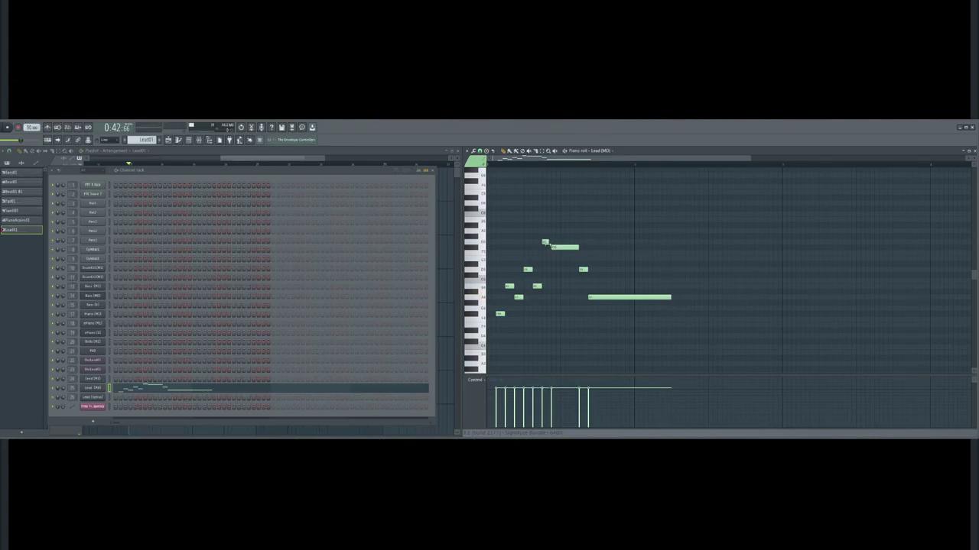
drag(563, 247, 564, 259)
Create a channel pitch automation clip for Lead [MD] on Track 6 under the longer note, shaped to rise and fall back
click(310, 154)
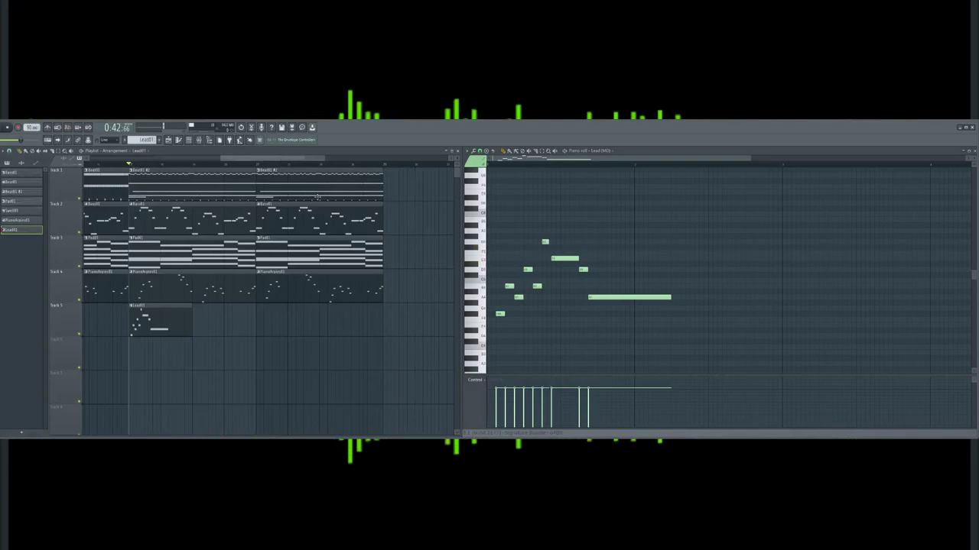
drag(325, 157, 274, 169)
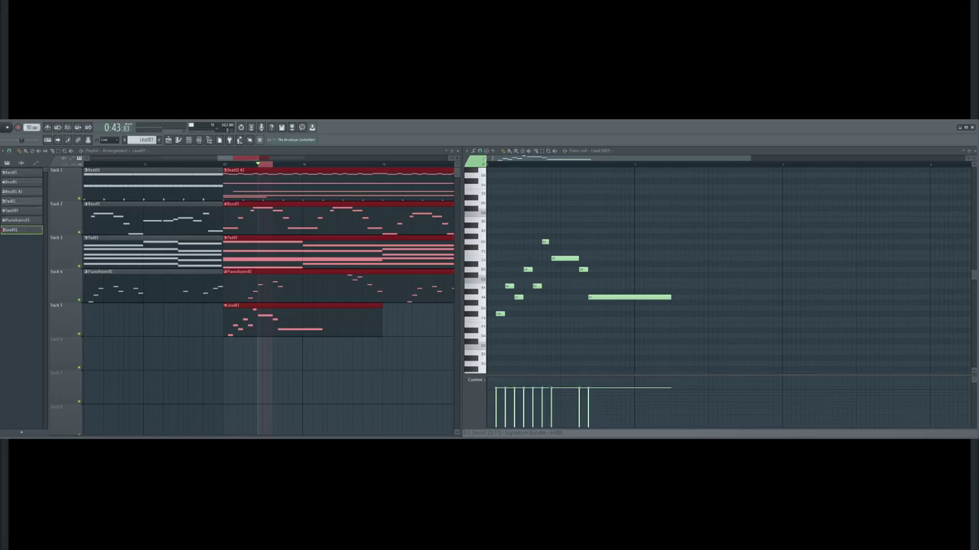
click(188, 140)
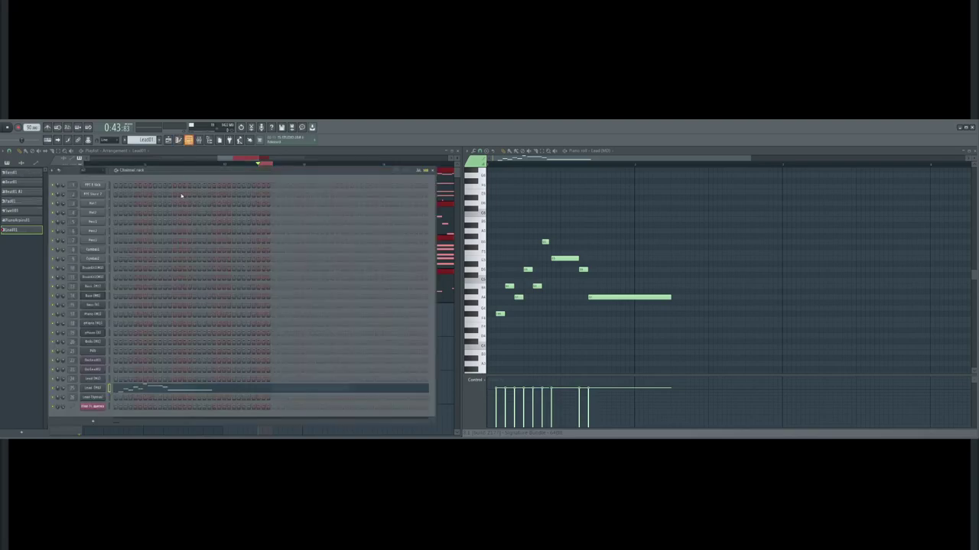
click(93, 389)
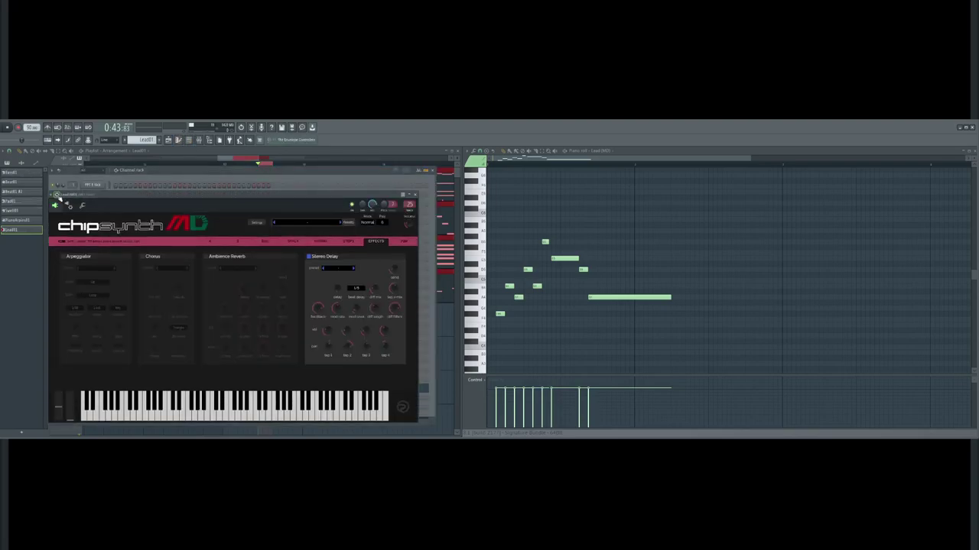
click(68, 205)
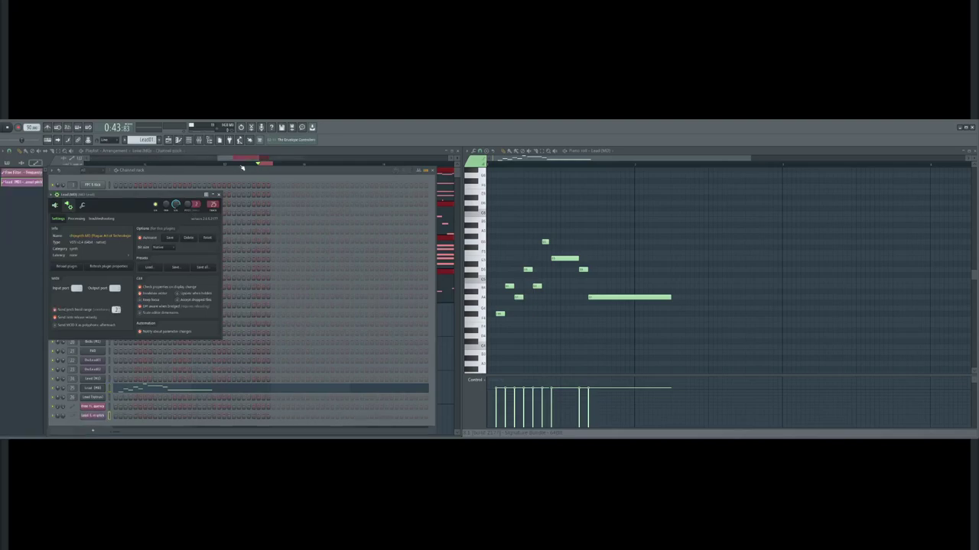
key(F5)
click(265, 350)
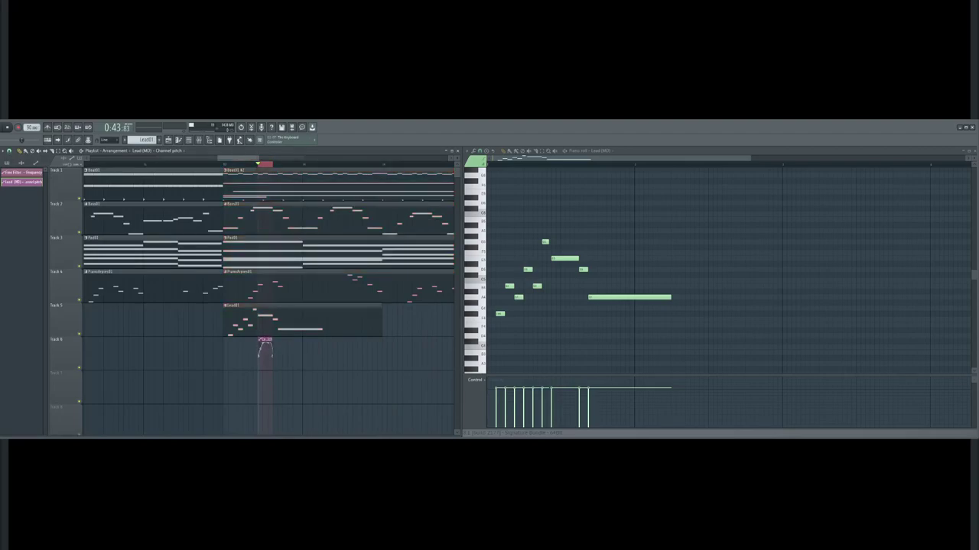
Copy the pitch clip to bar 18 as a separate clip, reshape it to drop at the sustained note's end, and audition it
key(space)
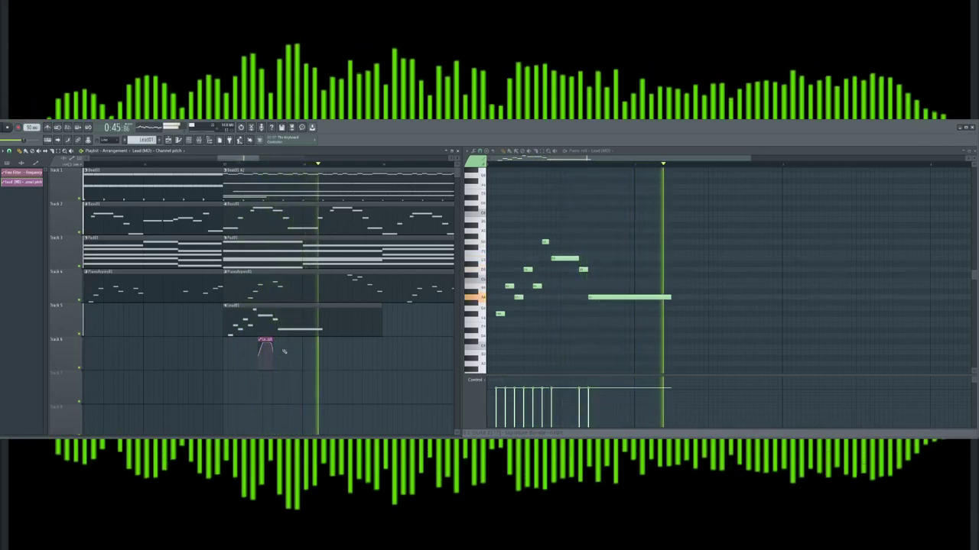
key(space)
click(307, 348)
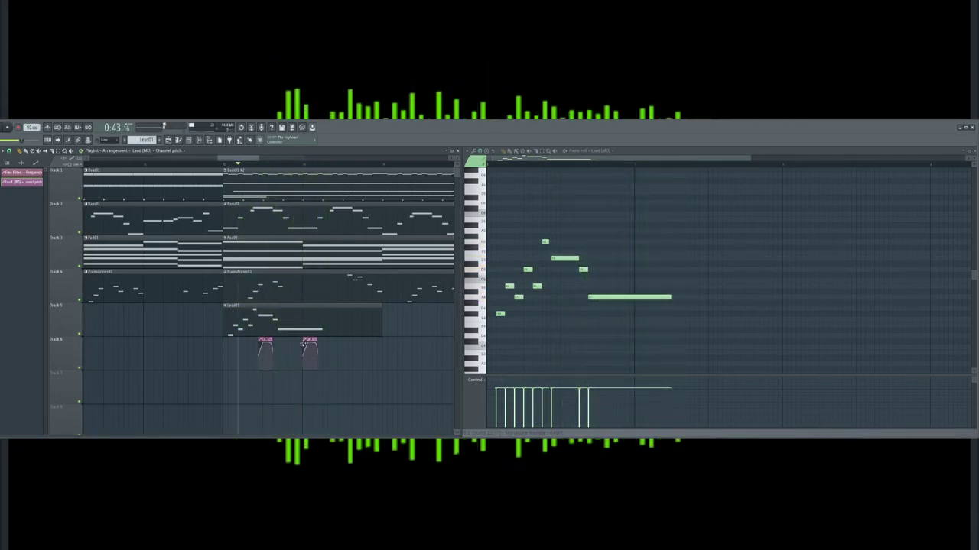
click(310, 348)
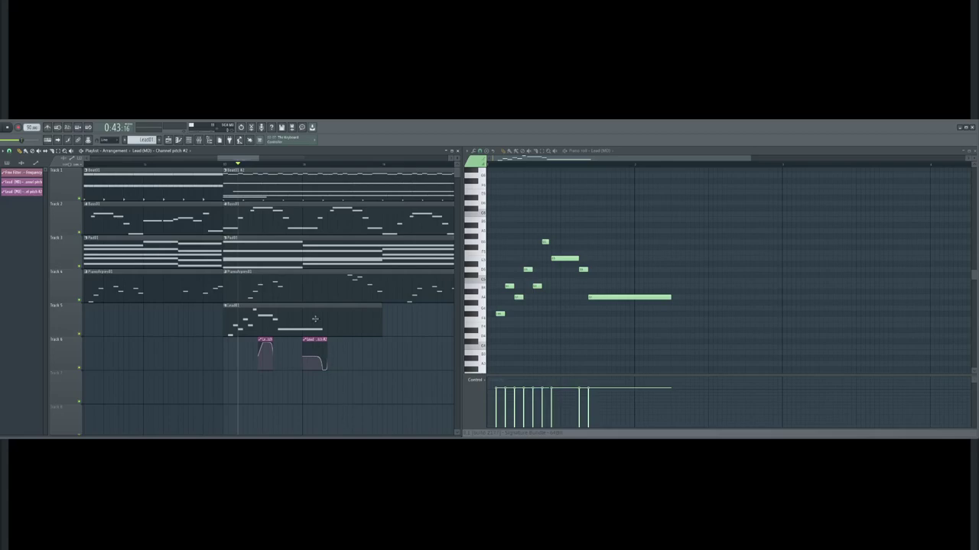
key(space)
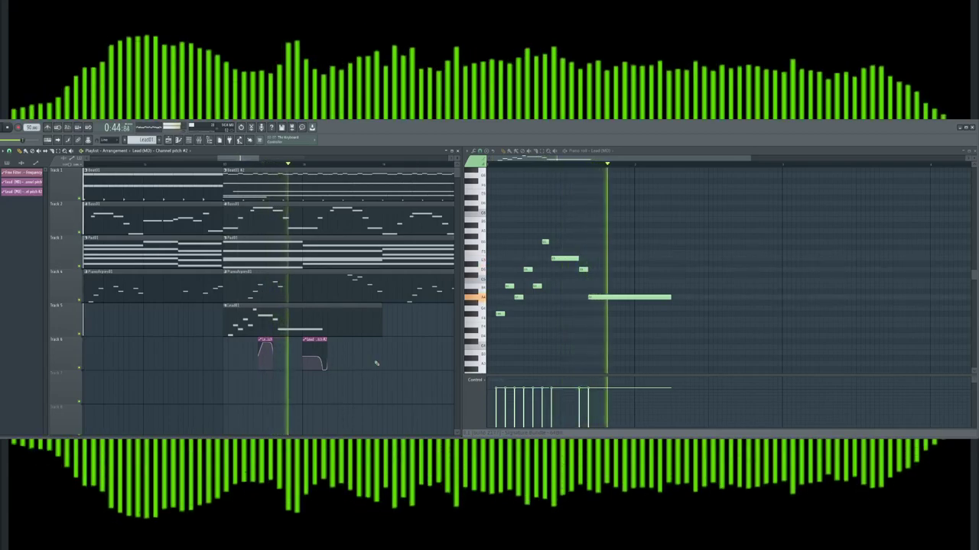
key(space)
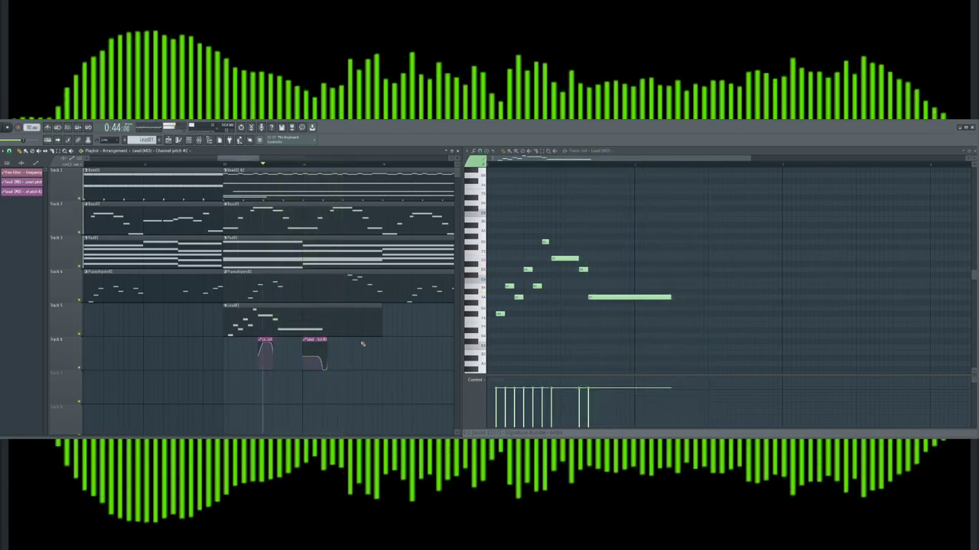
Create a Lead [MD] modulation wheel automation clip on Track 7 across the sustained note, rising from zero and falling at its end
click(279, 165)
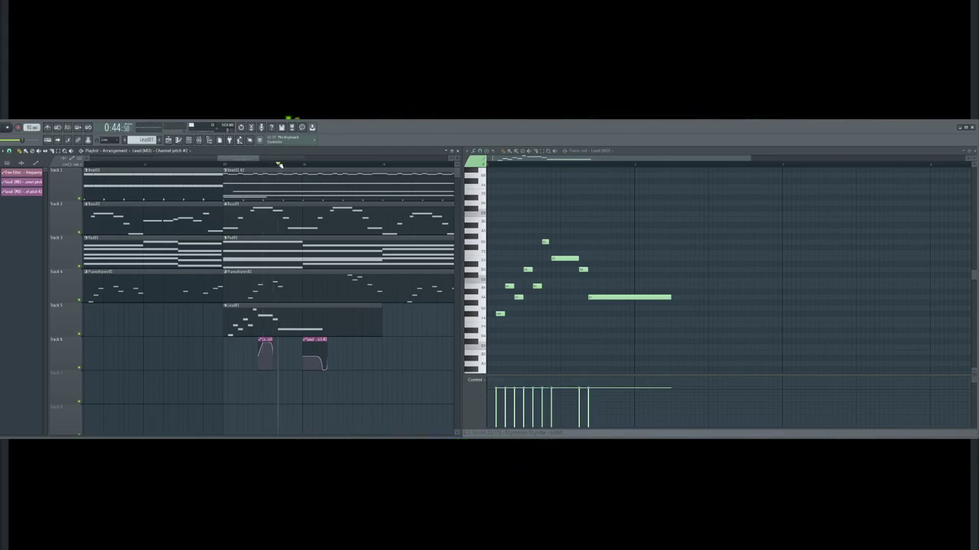
drag(279, 165, 321, 169)
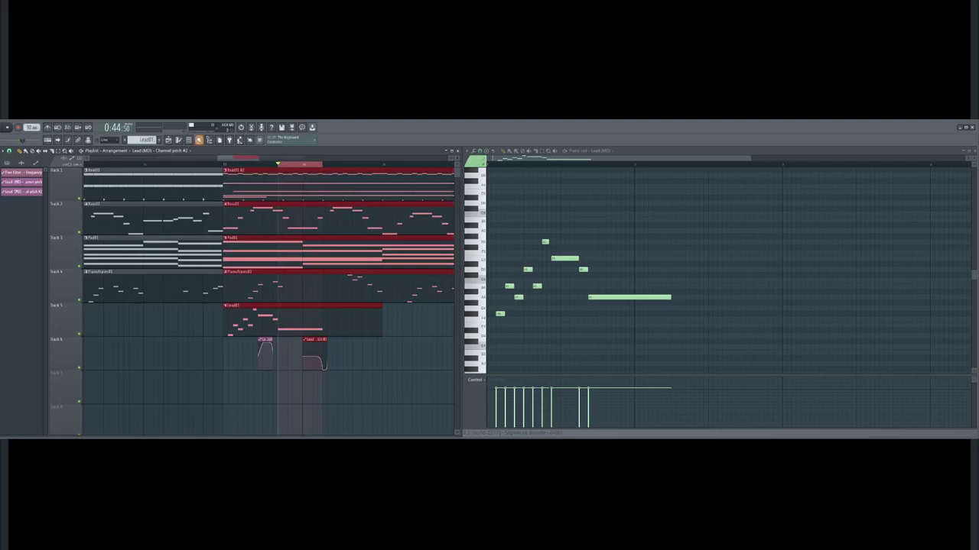
click(189, 141)
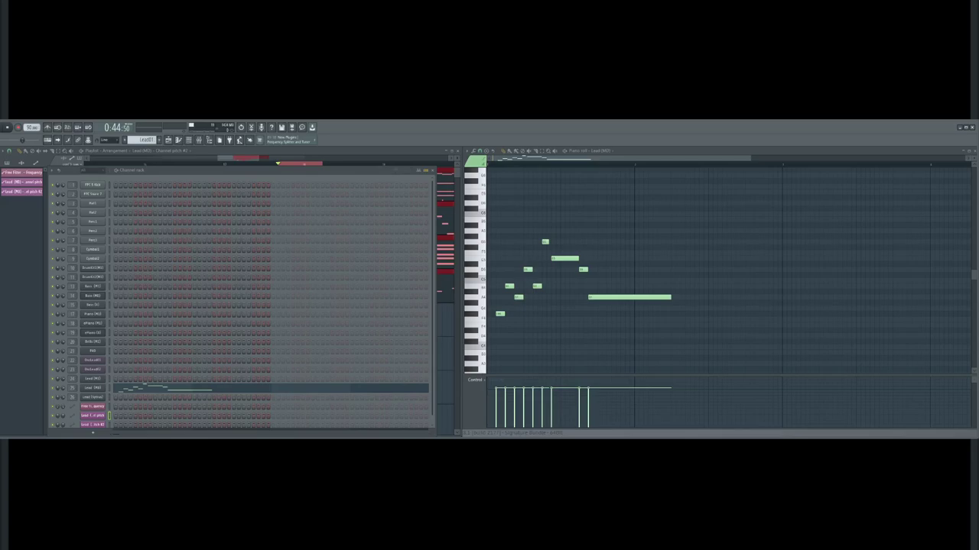
click(252, 159)
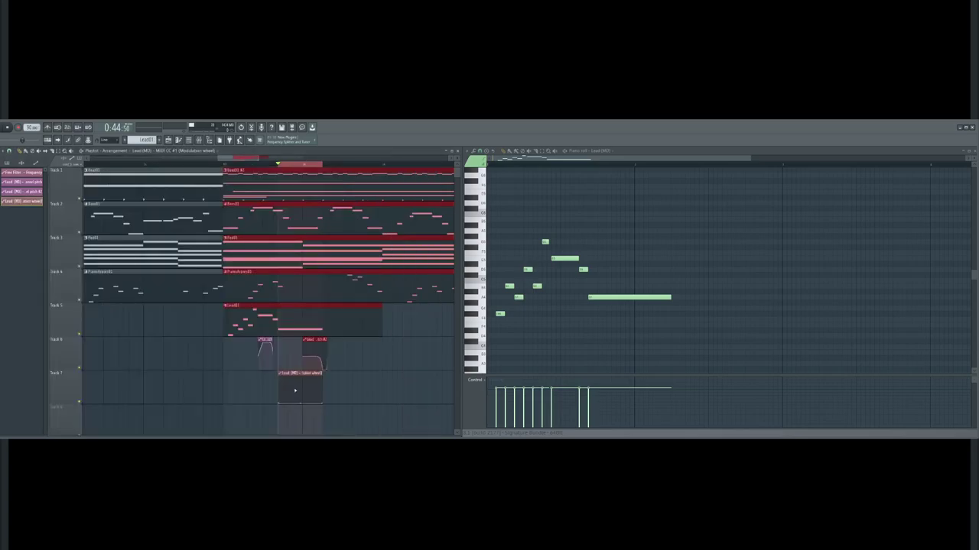
right_click(287, 390)
drag(287, 390, 303, 377)
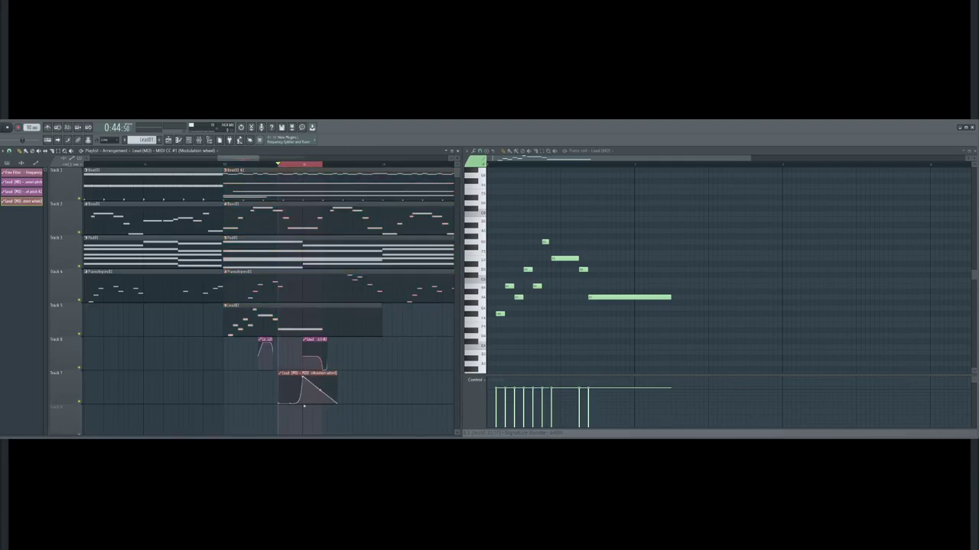
drag(340, 406, 330, 405)
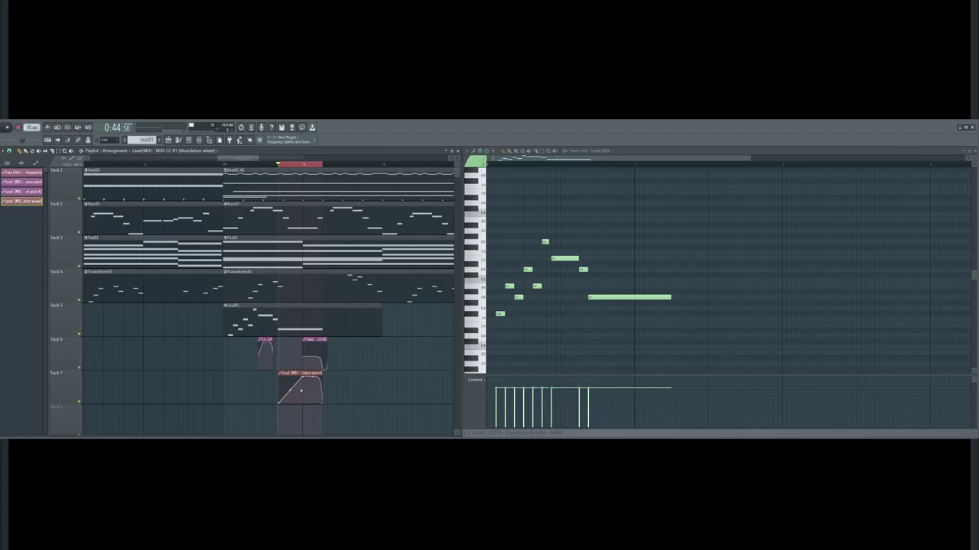
Round the modulation wheel curve's rise, play the passage from the first pitch bend, and select the Lead01 pattern again
click(257, 165)
key(space)
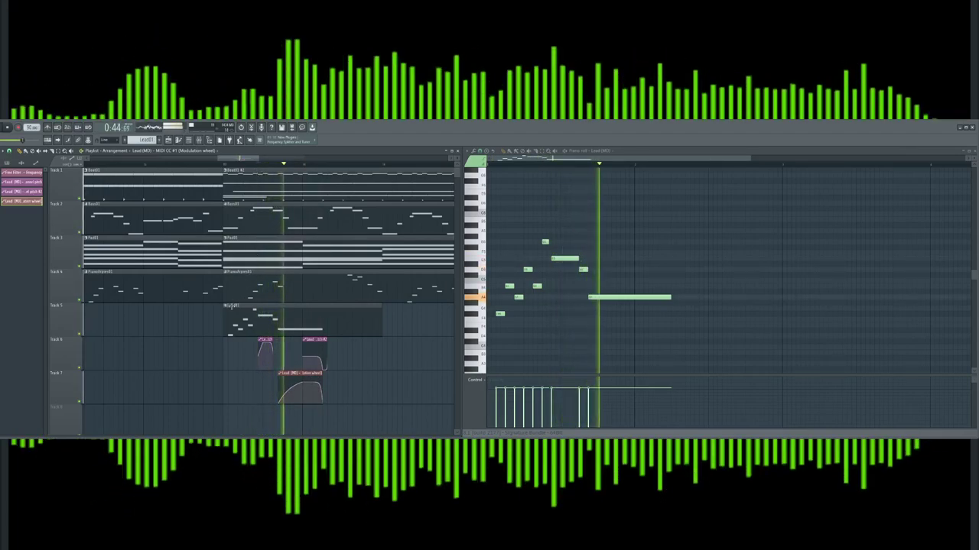
key(space)
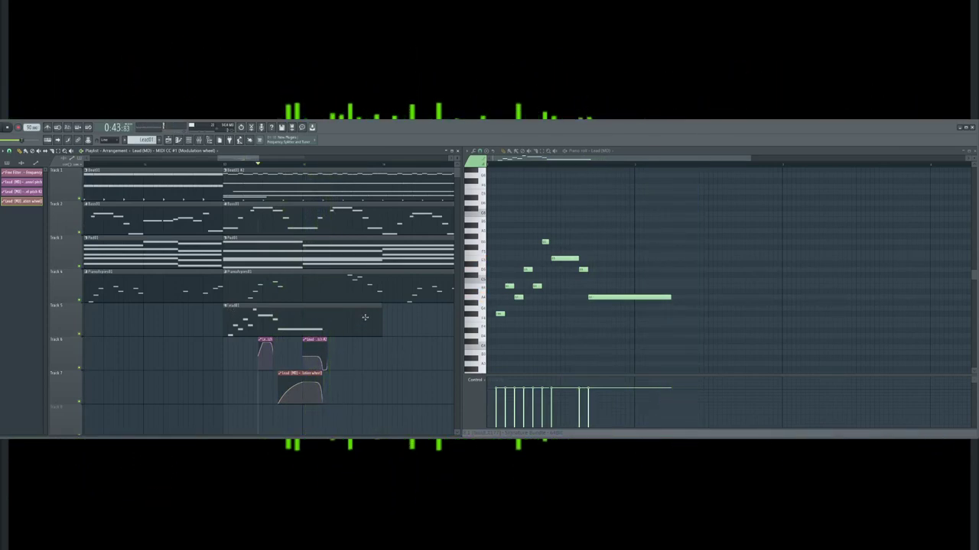
drag(258, 159, 296, 158)
double_click(219, 321)
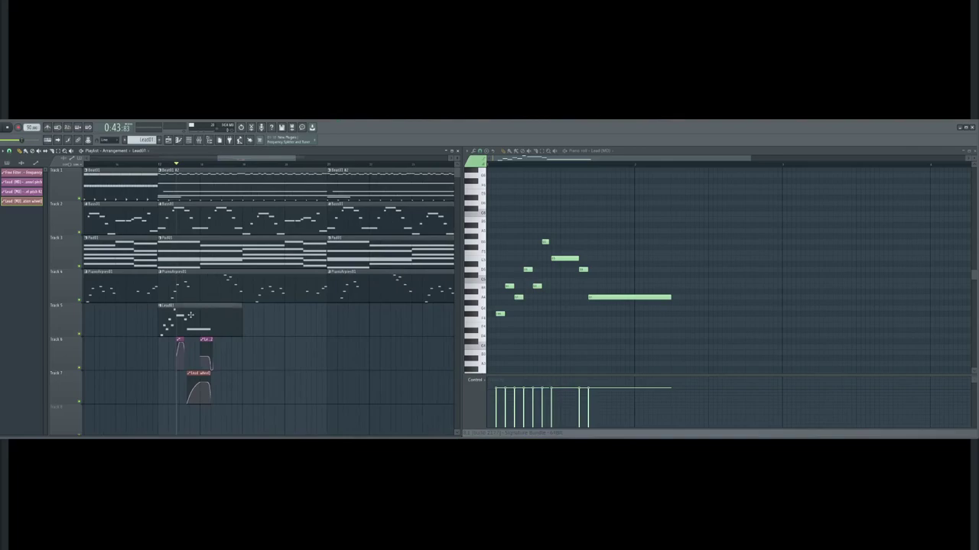
Transpose the whole Lead01 melody up an octave, slightly vary the velocities of its short notes, and audition it
click(171, 378)
click(171, 379)
key(ctrl+Up)
key(space)
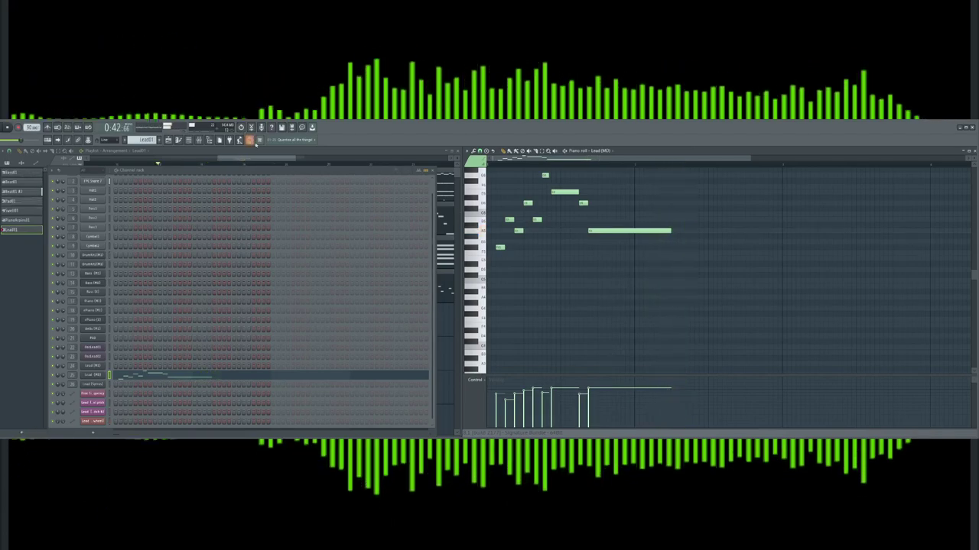
drag(259, 161, 277, 156)
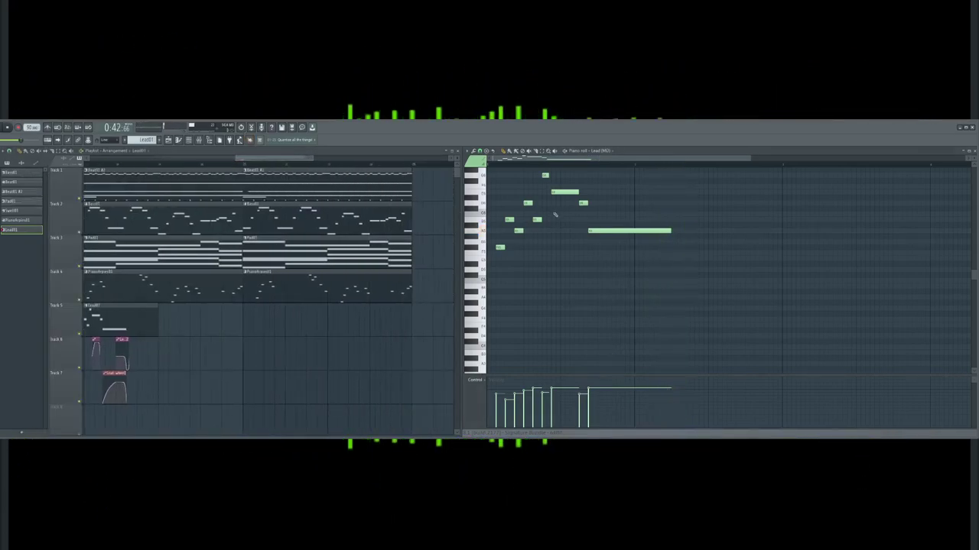
Draw two very short repeated notes on the sustained note's pitch, shortly after that note ends
scroll(682, 203, up, 2)
scroll(674, 153, right, 2)
key(space)
drag(616, 161, 670, 166)
key(space)
click(548, 266)
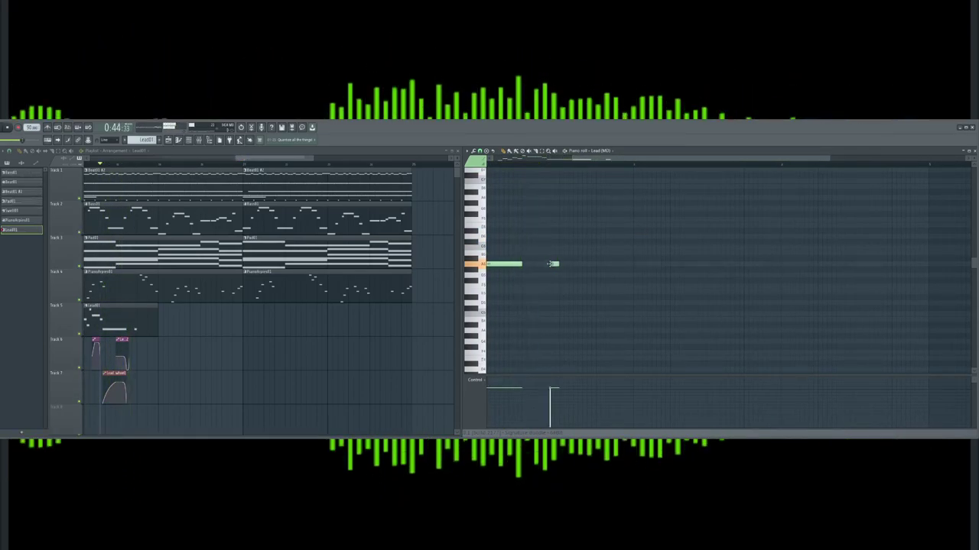
click(554, 265)
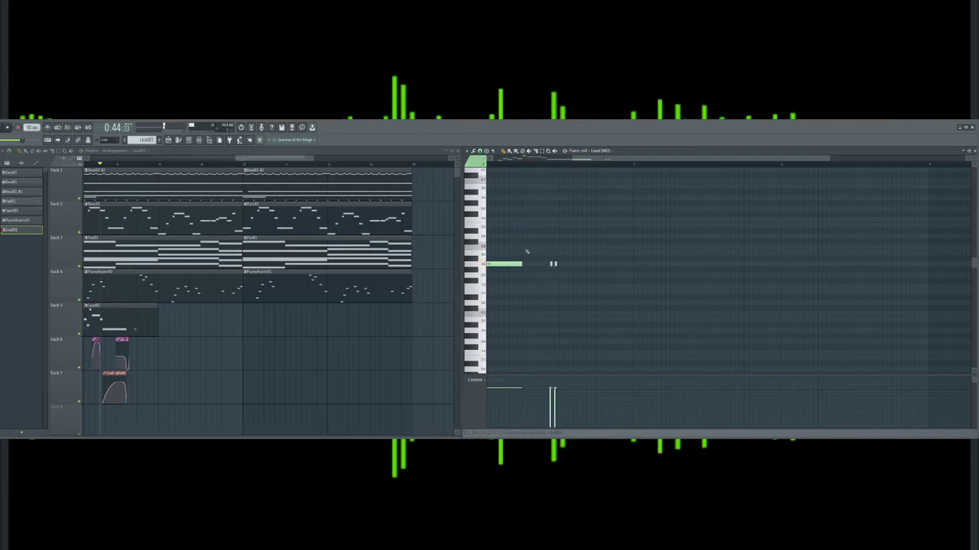
Continue the lead with four short notes that rise twice, drop to the sustained pitch and leap back up, and audition them
drag(574, 159, 540, 159)
click(496, 236)
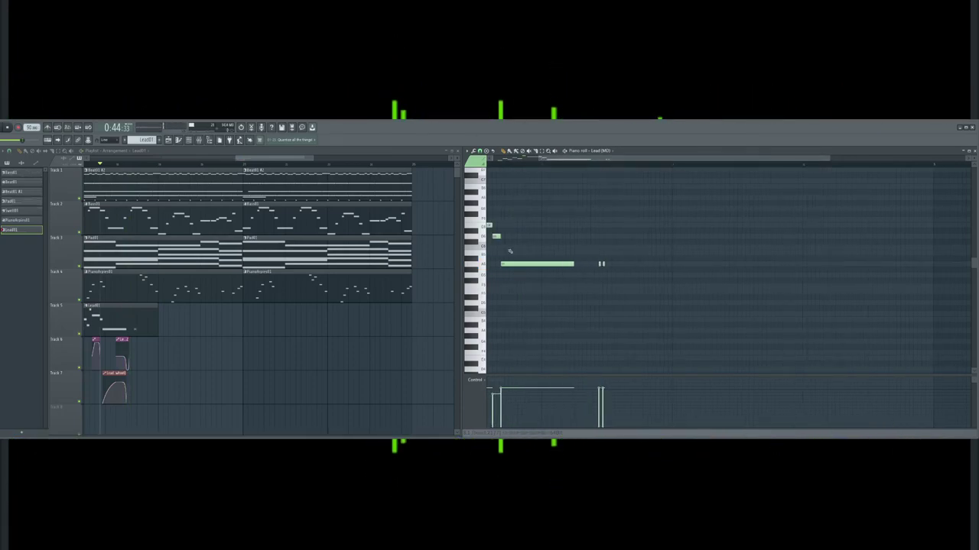
click(609, 252)
click(616, 236)
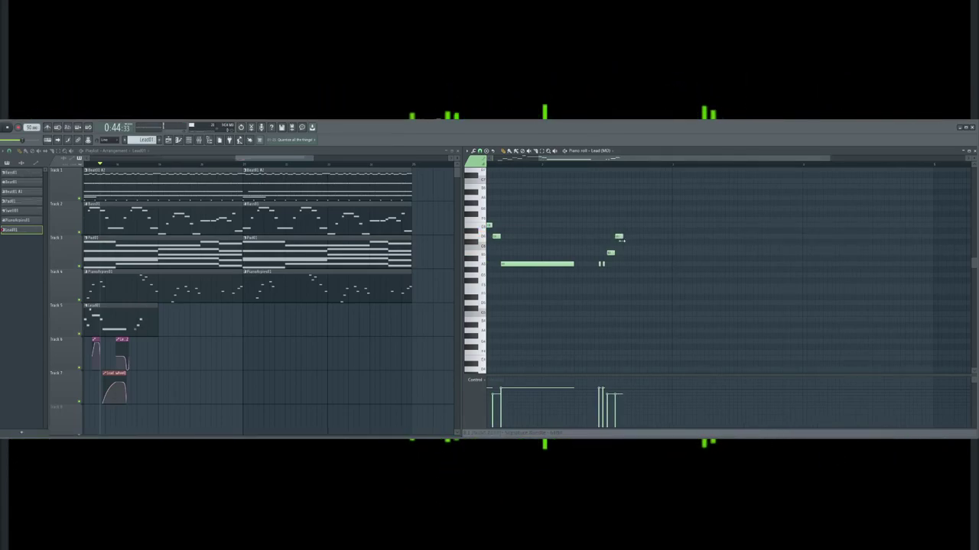
click(634, 265)
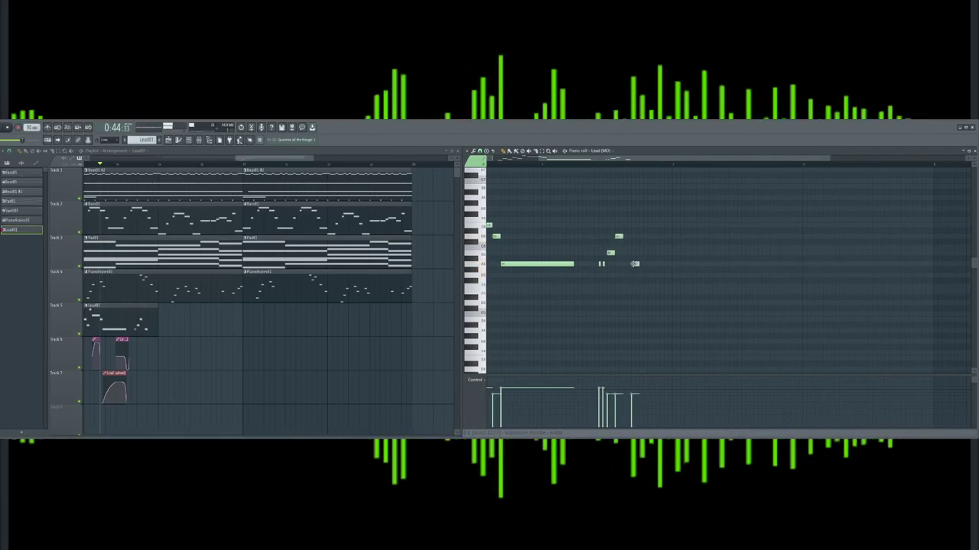
click(662, 265)
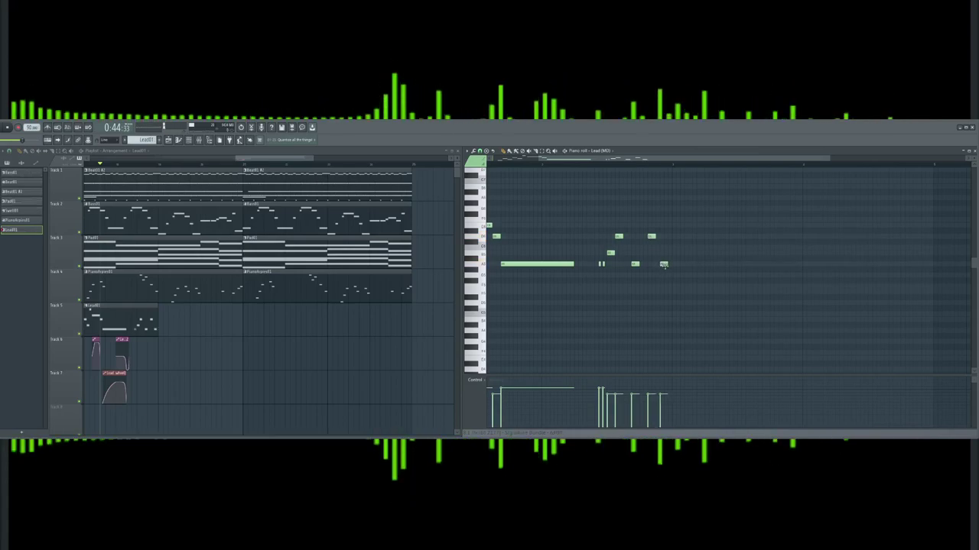
right_click(661, 264)
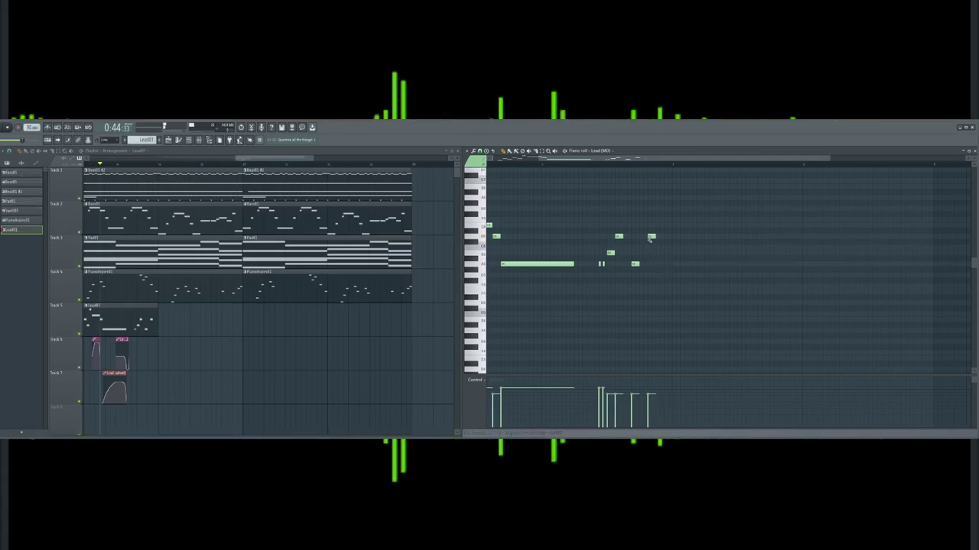
click(562, 165)
key(space)
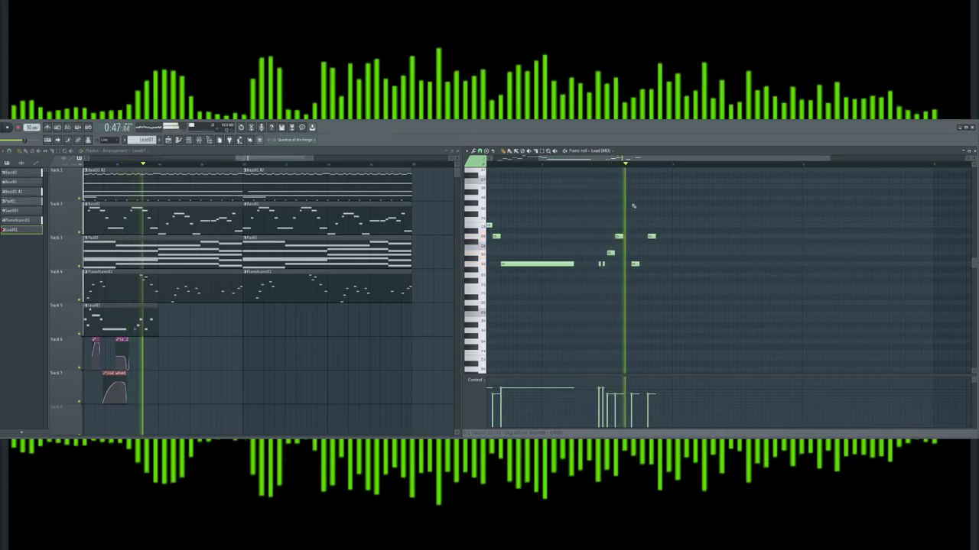
key(space)
click(659, 275)
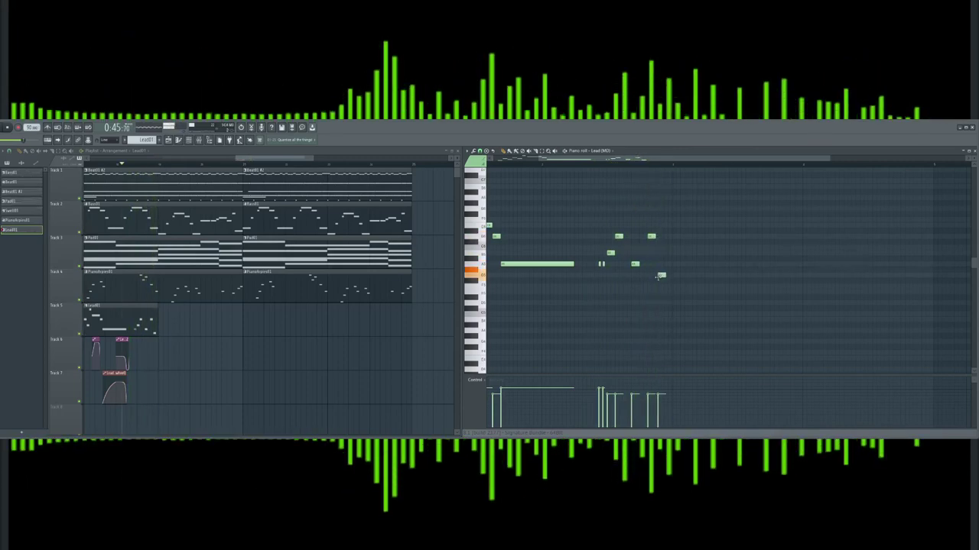
click(667, 264)
right_click(667, 265)
right_click(660, 276)
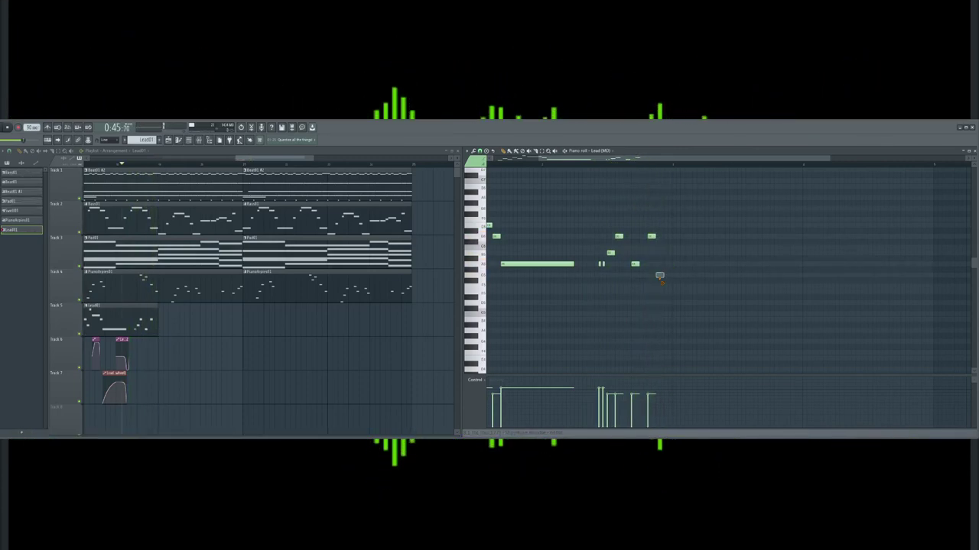
End the phrase with a short note and a long sustained note, both on the first sustained note's pitch
drag(662, 254, 659, 265)
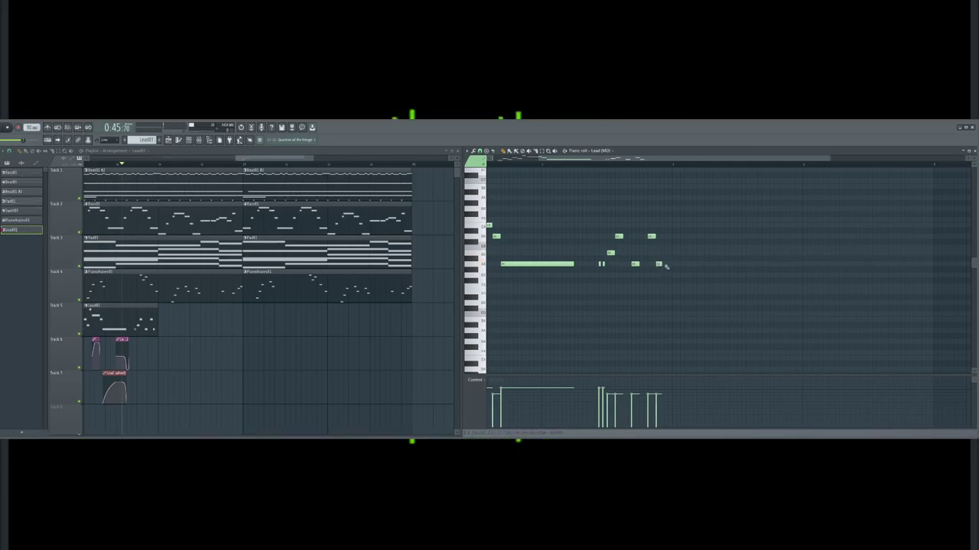
drag(666, 266, 738, 266)
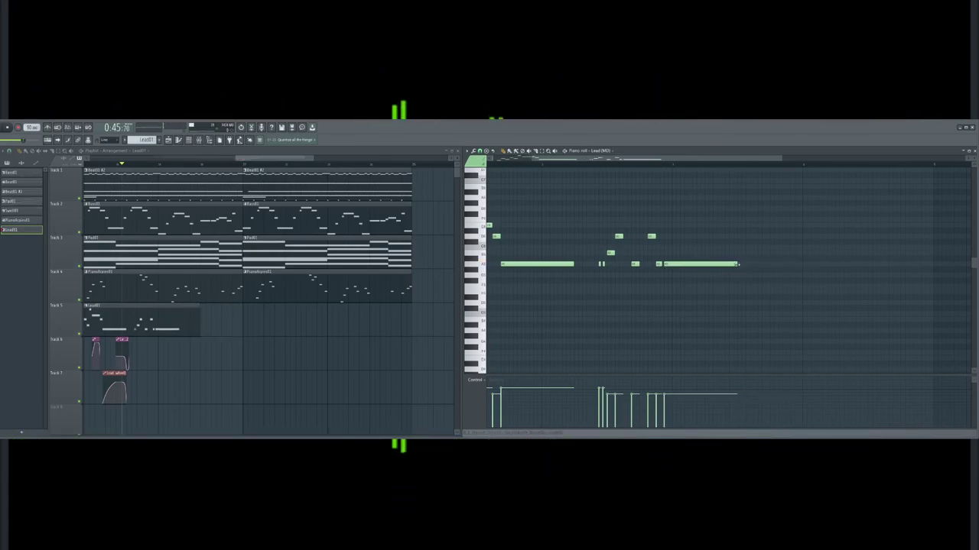
Copy the first Lead [MD] pitch clip under the second sustained note as a separate clip and reshape it across the note
drag(273, 159, 260, 161)
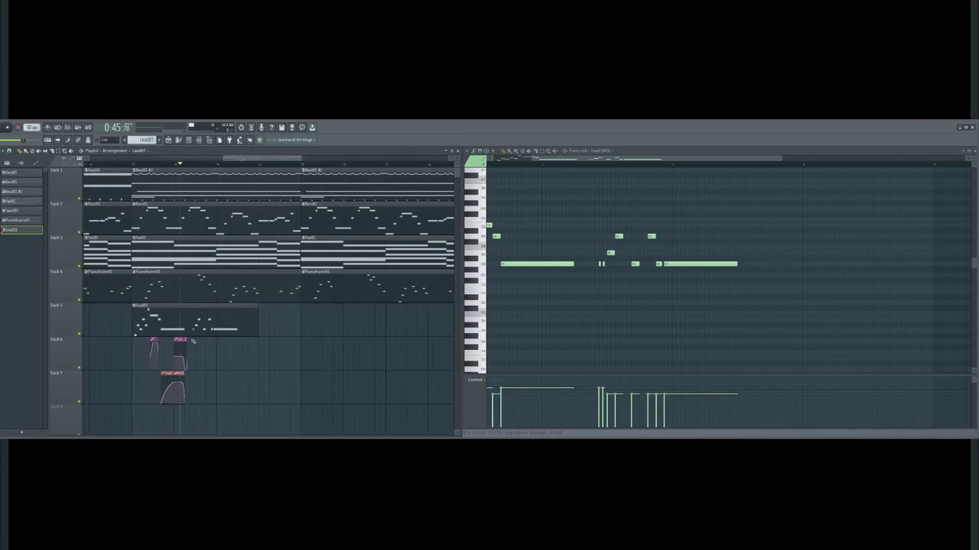
click(180, 340)
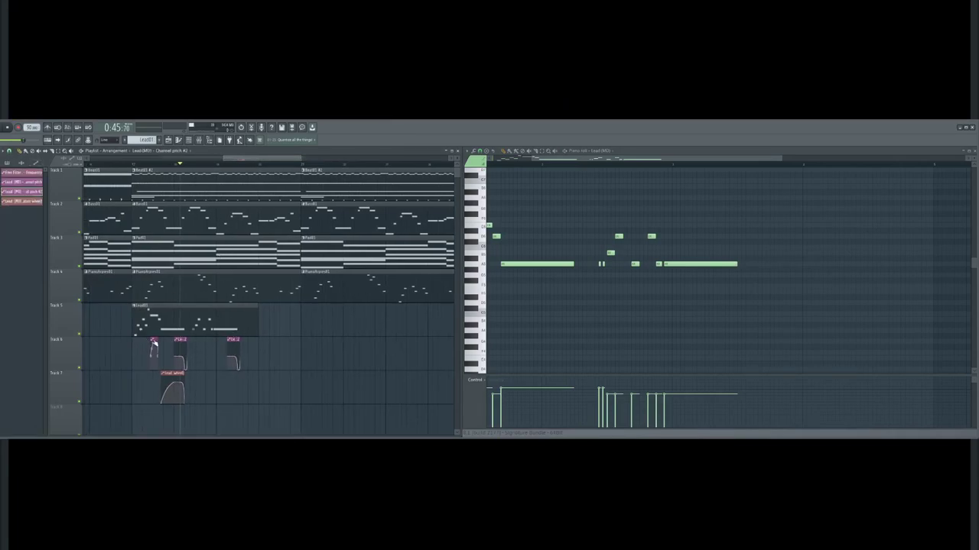
right_click(228, 348)
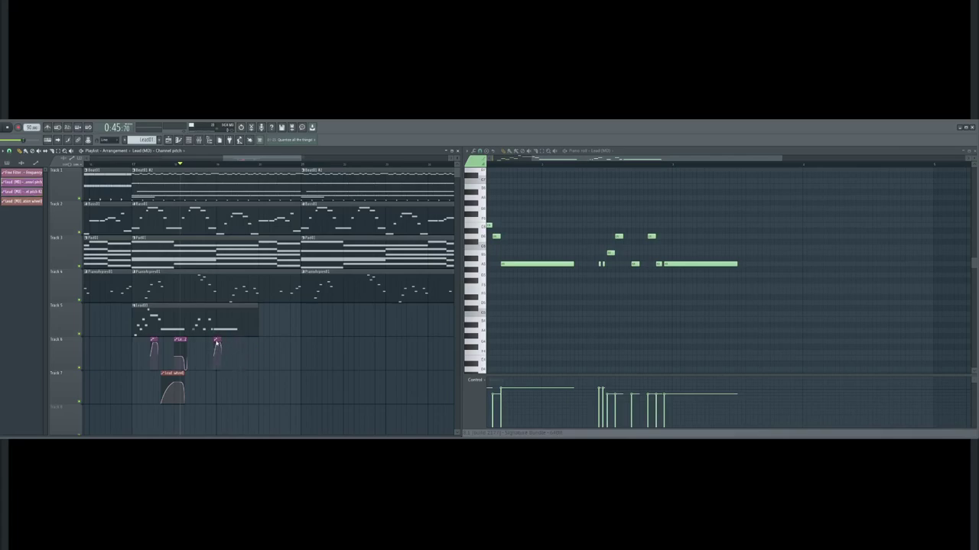
click(248, 394)
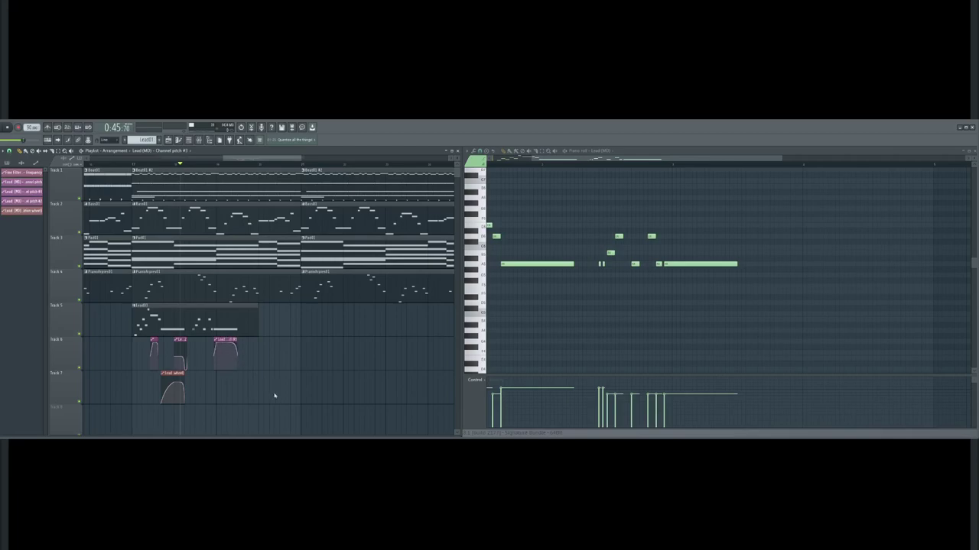
Copy the modulation wheel clip on Track 7 under the second sustained note and audition the passage
click(227, 382)
drag(230, 375, 228, 376)
key(space)
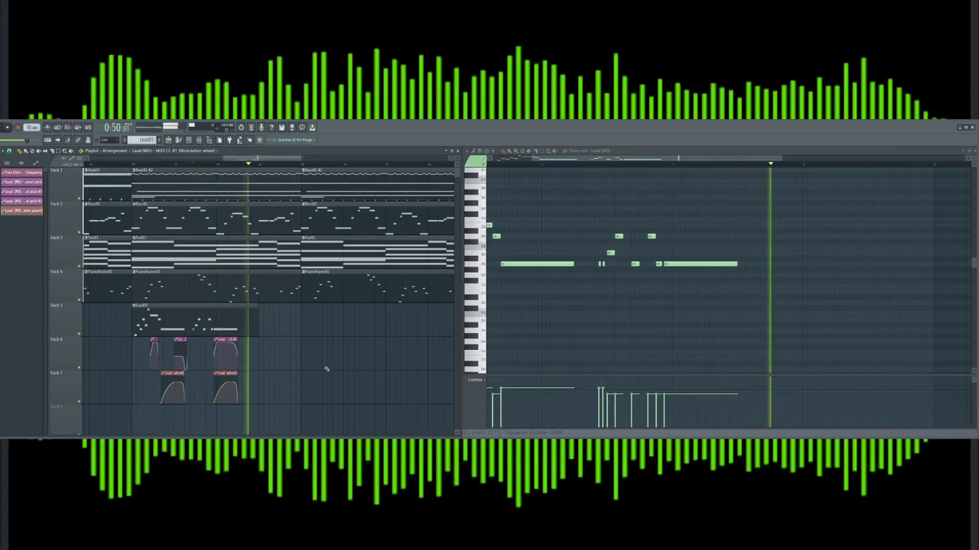
key(space)
mouse_move(589, 237)
mouse_down()
mouse_move(655, 236)
mouse_move(589, 237)
mouse_up()
drag(635, 157, 686, 156)
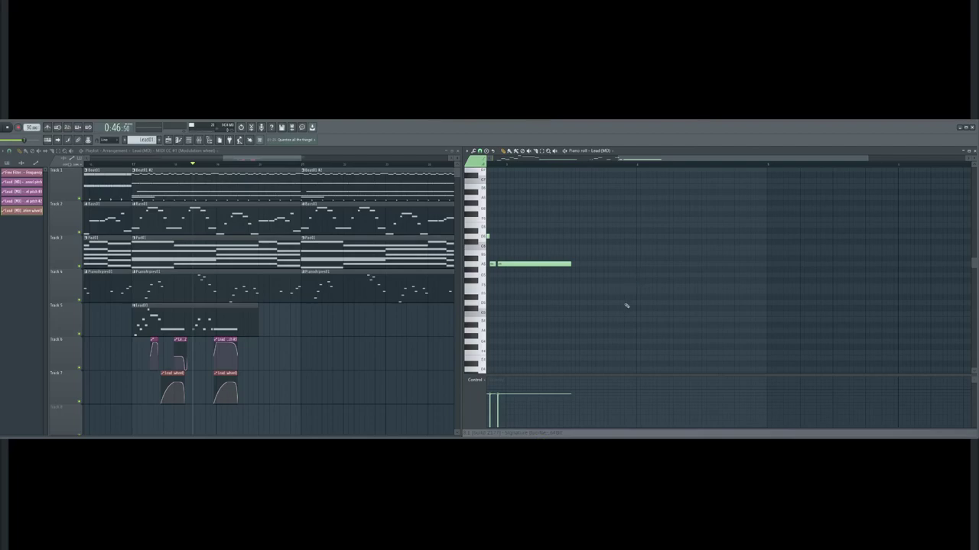
key(space)
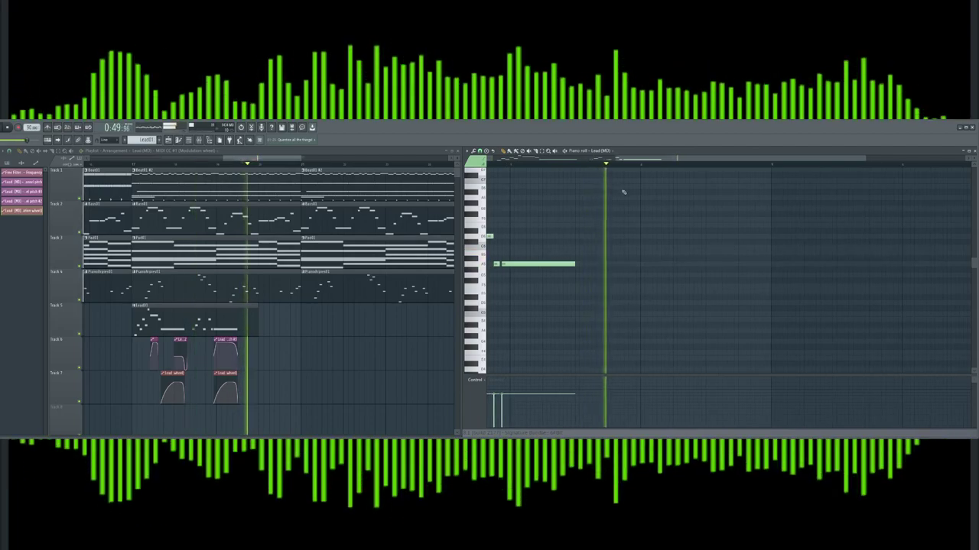
drag(668, 159, 685, 159)
key(space)
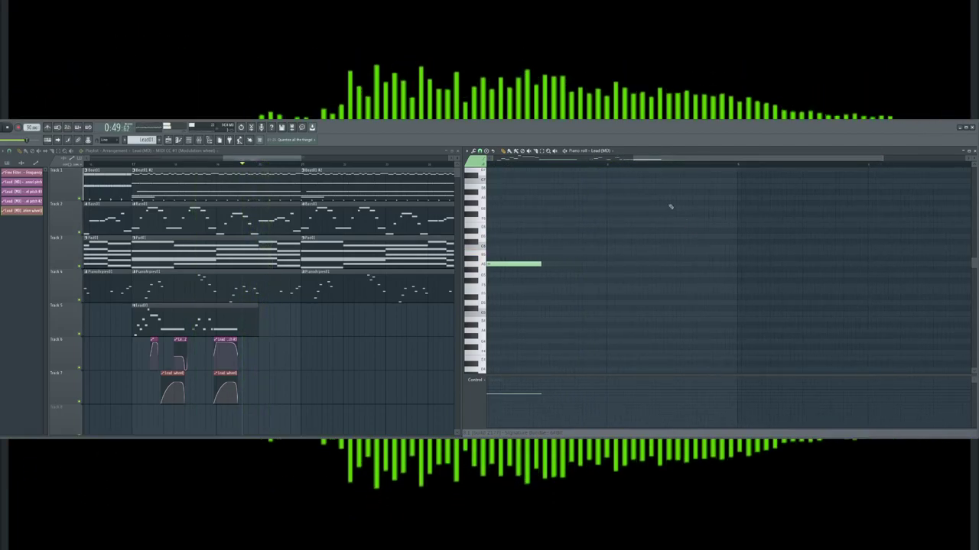
click(672, 198)
right_click(673, 198)
click(675, 218)
right_click(675, 219)
drag(669, 236, 675, 208)
click(676, 216)
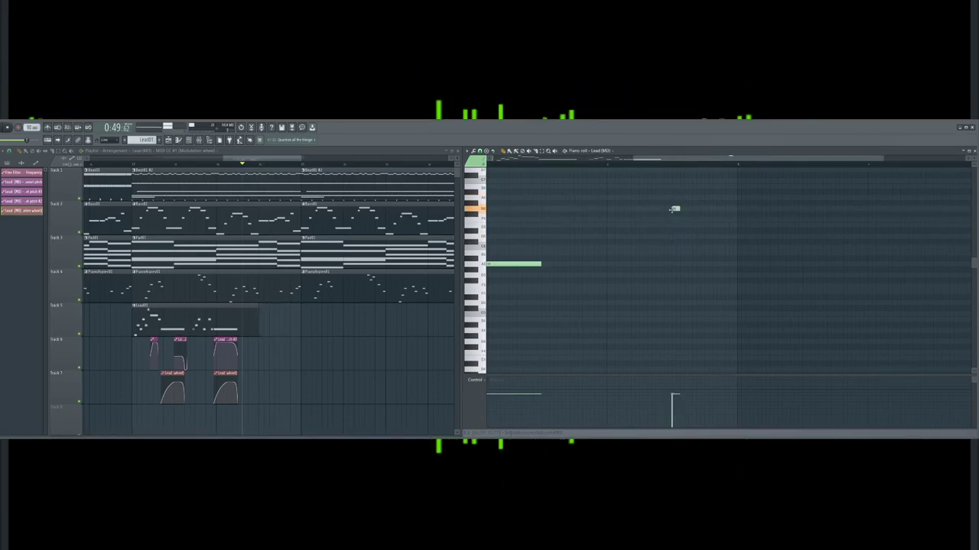
click(685, 214)
key(space)
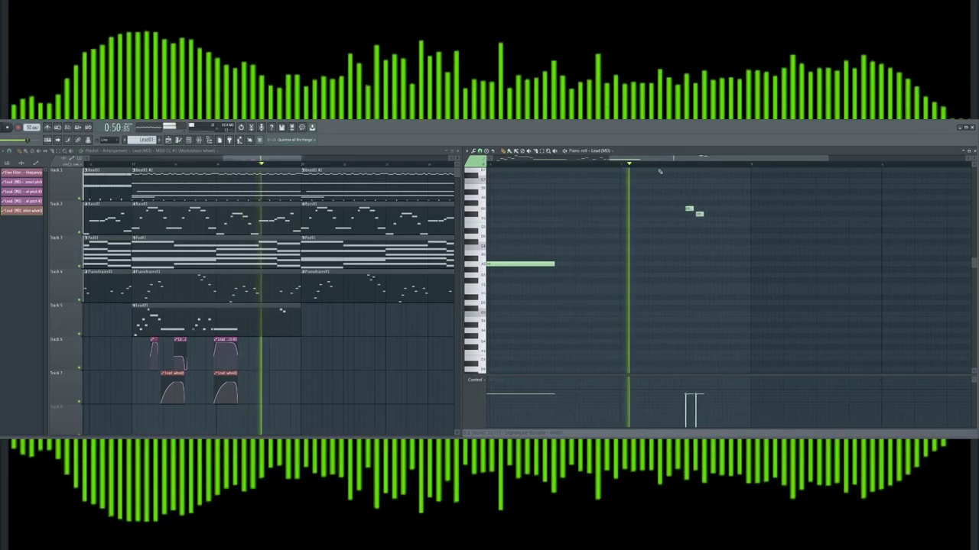
key(space)
right_click(634, 215)
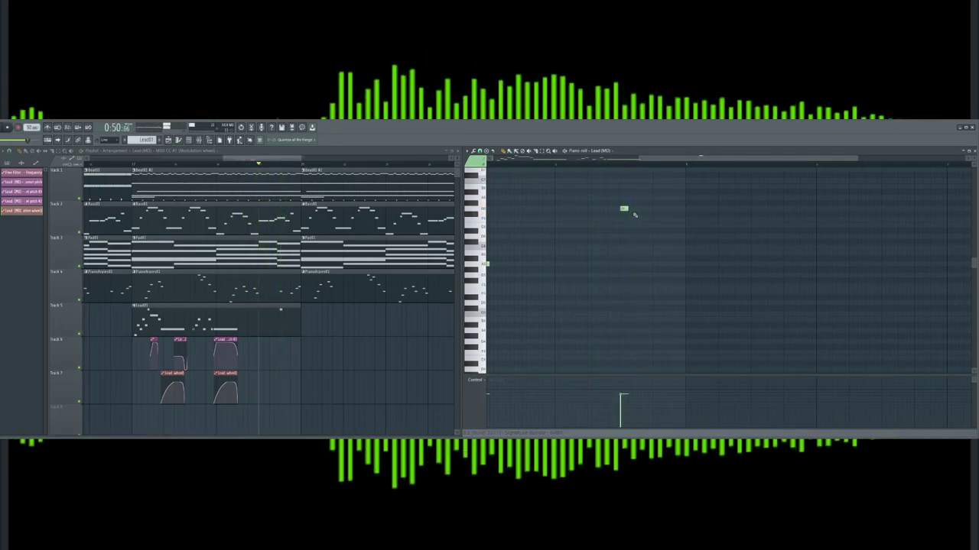
right_click(625, 210)
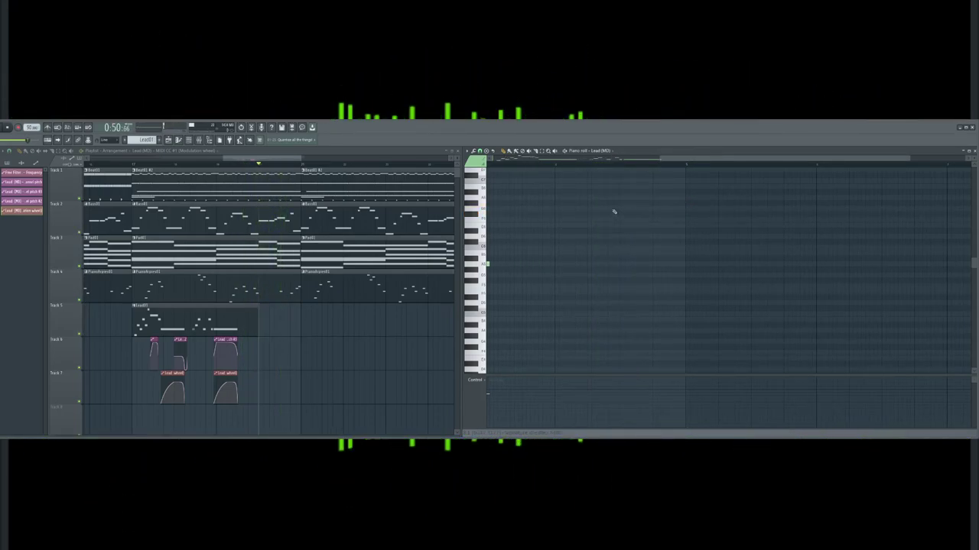
Place two notes a semitone apart, descending, midway through the pattern's fourth bar and lengthen the second one
click(606, 209)
click(615, 214)
key(space)
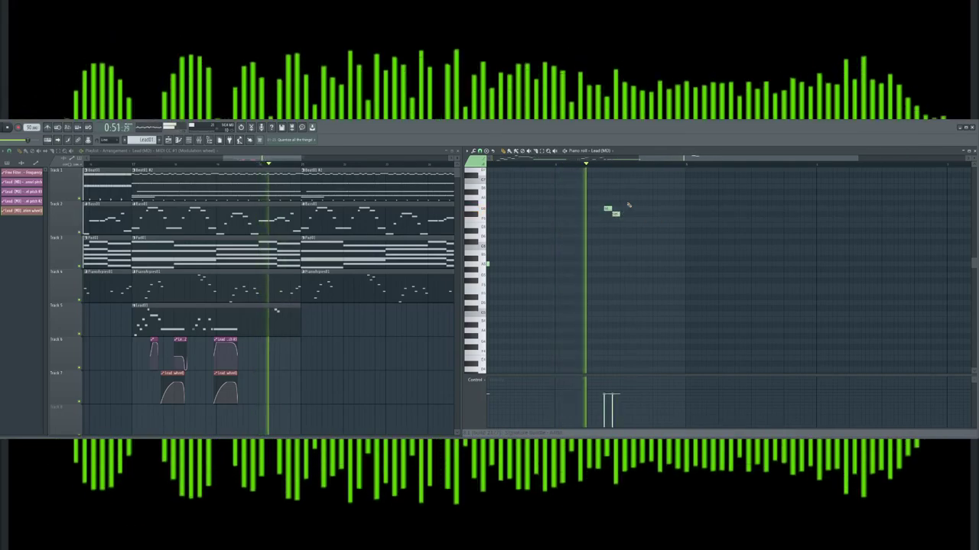
key(space)
drag(620, 213, 652, 215)
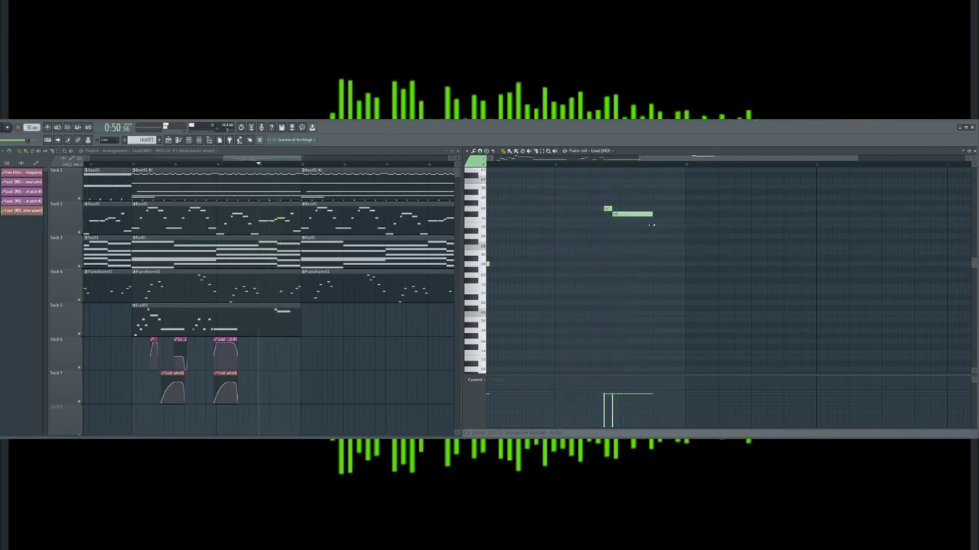
Follow the held note with a short note on the previous pitch and a longer higher note, and audition the phrase
drag(641, 158, 628, 158)
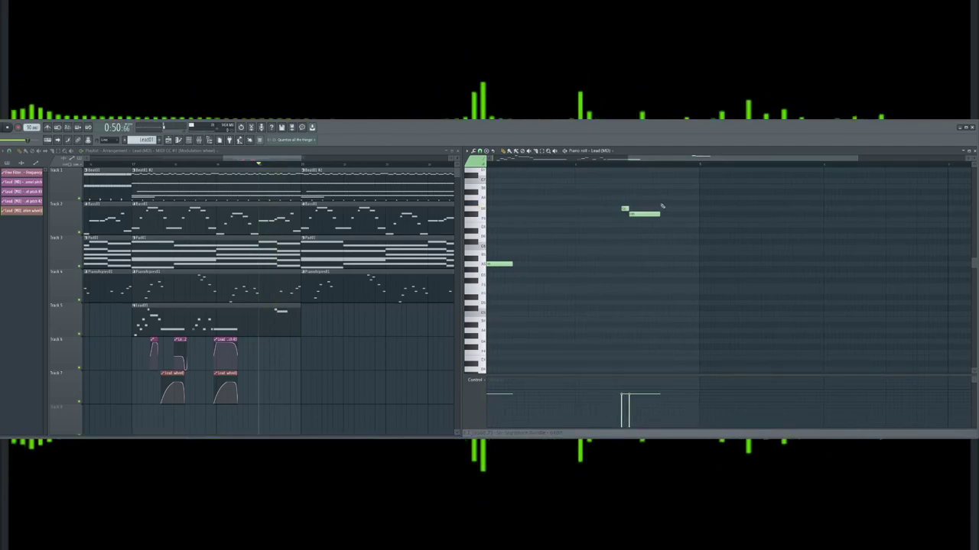
click(663, 209)
click(670, 197)
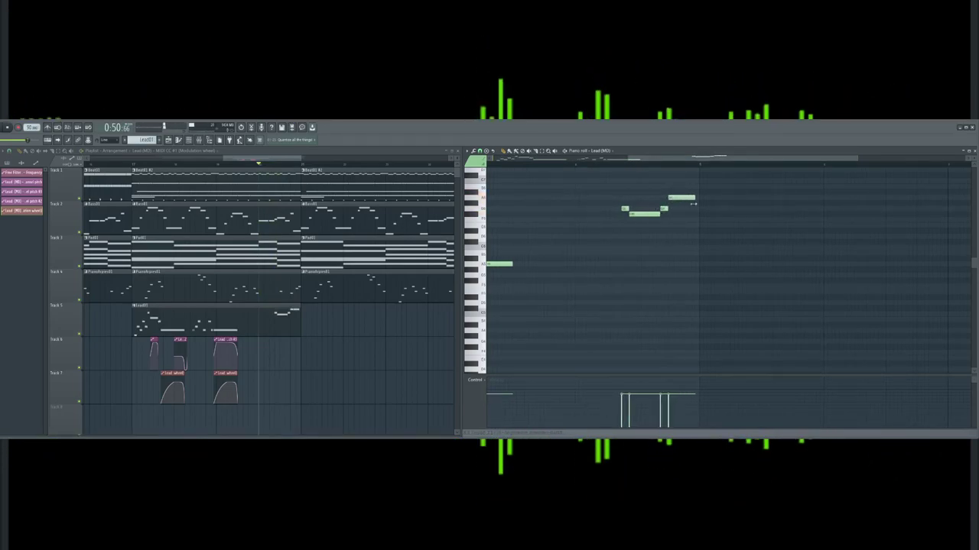
key(space)
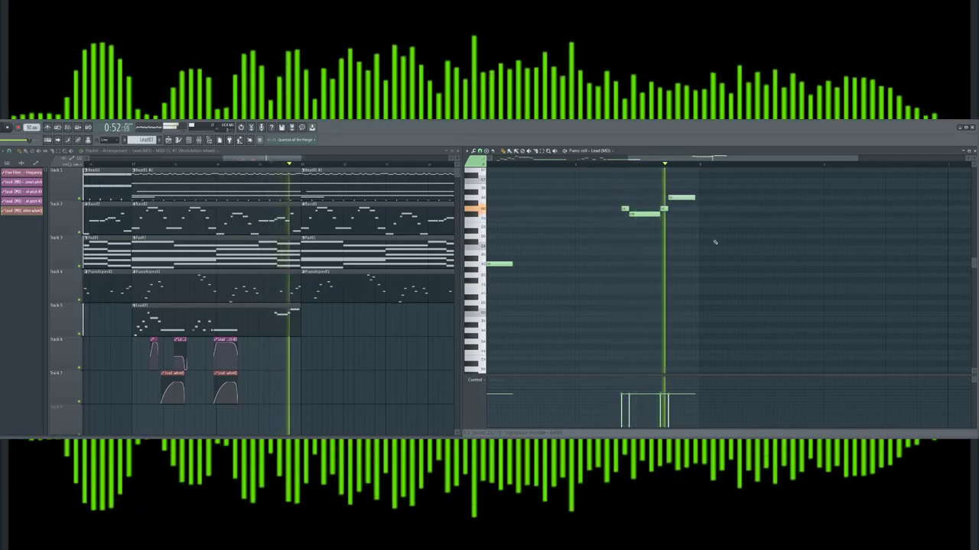
key(space)
Shorten the low held note, shift the next two notes earlier, and extend the last one to the end of the bar
mouse_move(664, 209)
mouse_down()
mouse_move(666, 198)
mouse_move(650, 217)
mouse_up()
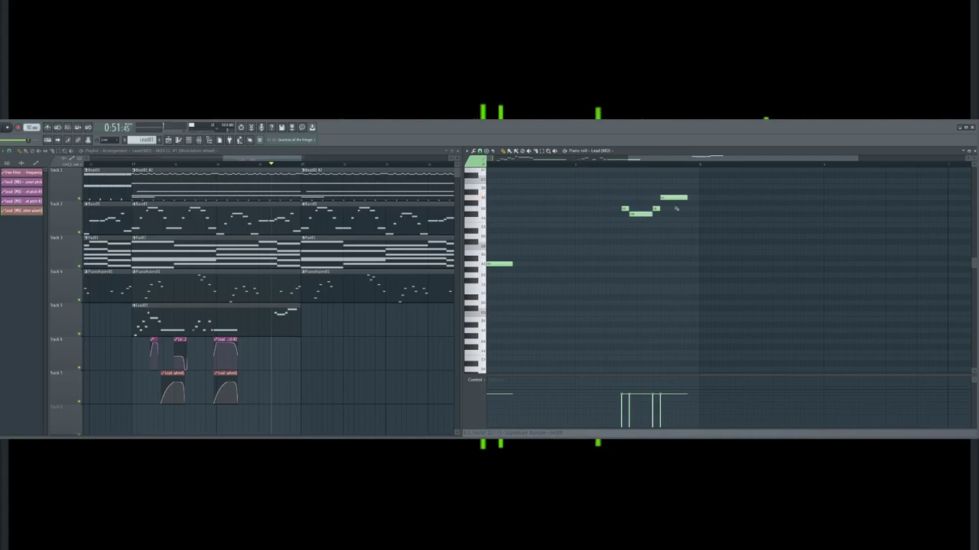
drag(627, 160, 585, 159)
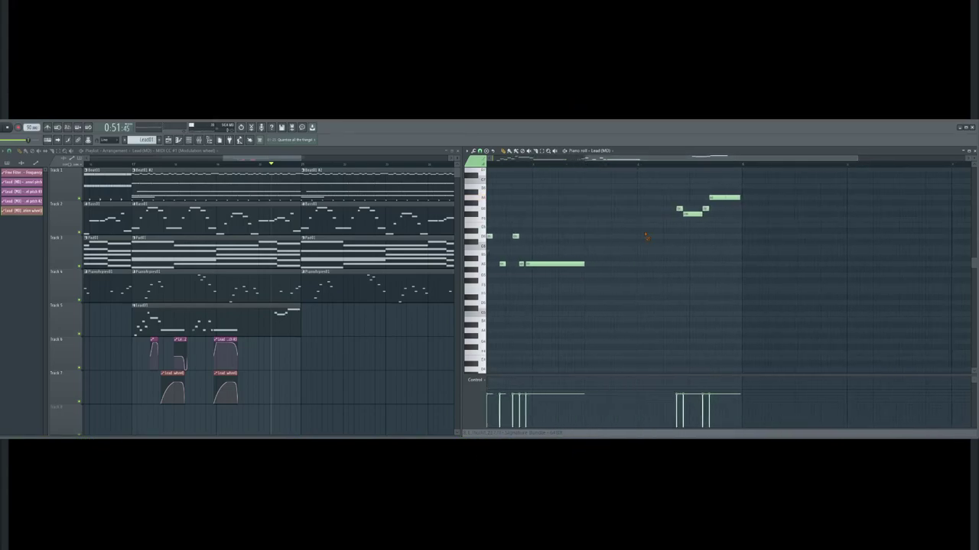
Lower the closing phrase's held note by two semitones and play from the start of the second sustained note
drag(698, 214, 698, 225)
click(679, 208)
click(527, 164)
key(space)
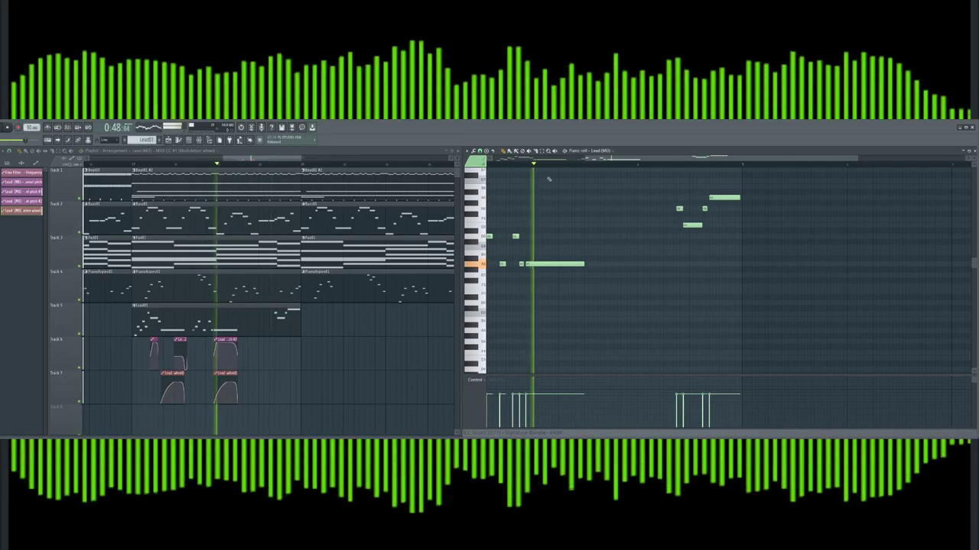
key(space)
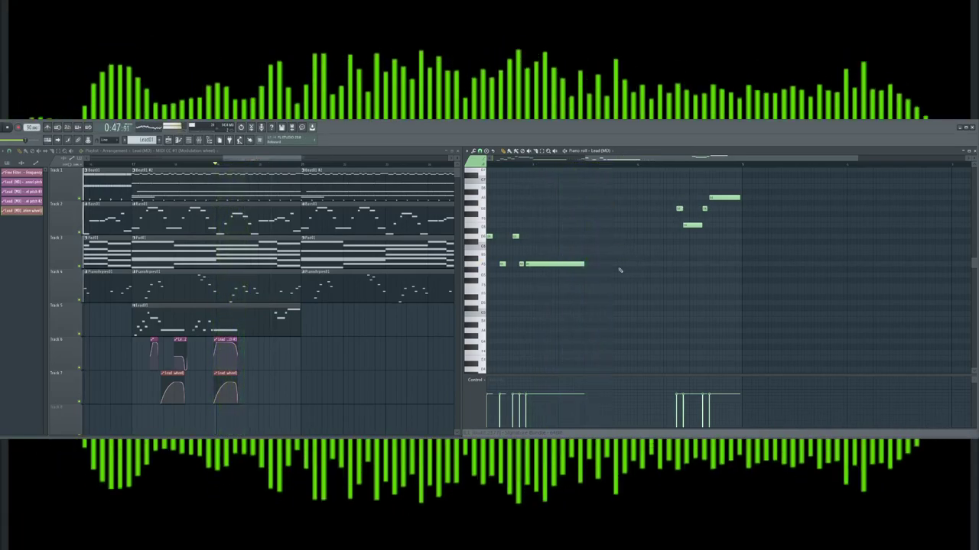
Place three short rising notes near the end of the lead pattern's third bar, trying different pitches for the first
click(620, 274)
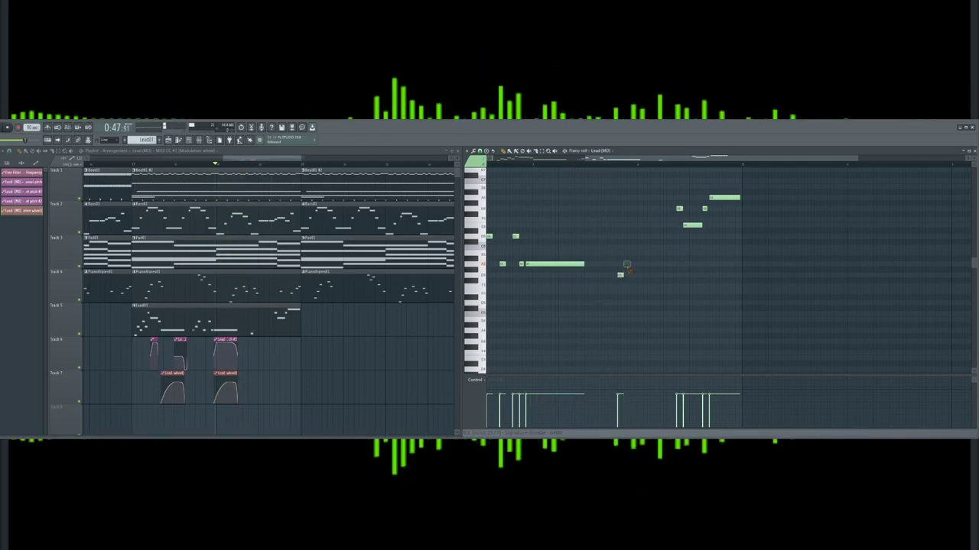
click(625, 265)
right_click(620, 275)
click(620, 291)
right_click(619, 291)
click(617, 286)
right_click(617, 286)
click(619, 281)
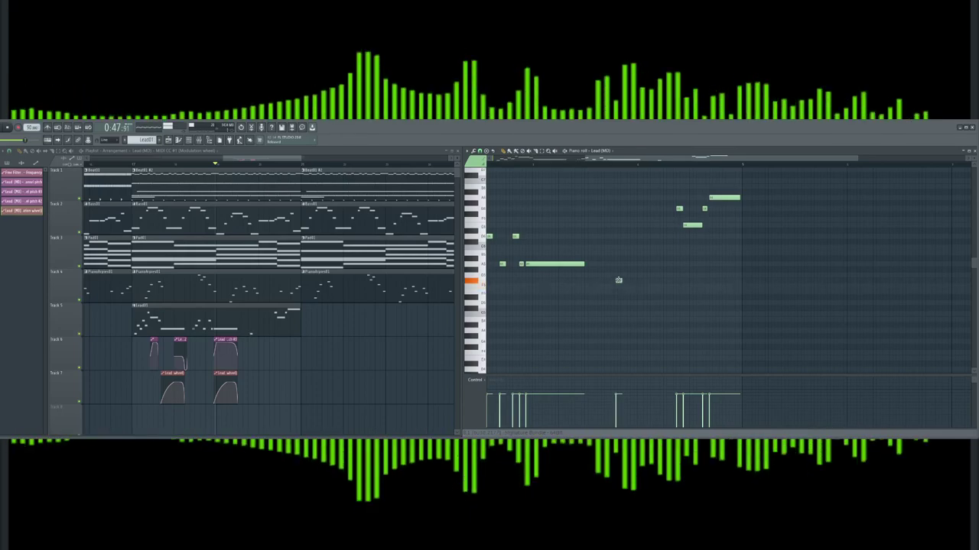
drag(619, 280, 620, 280)
click(626, 269)
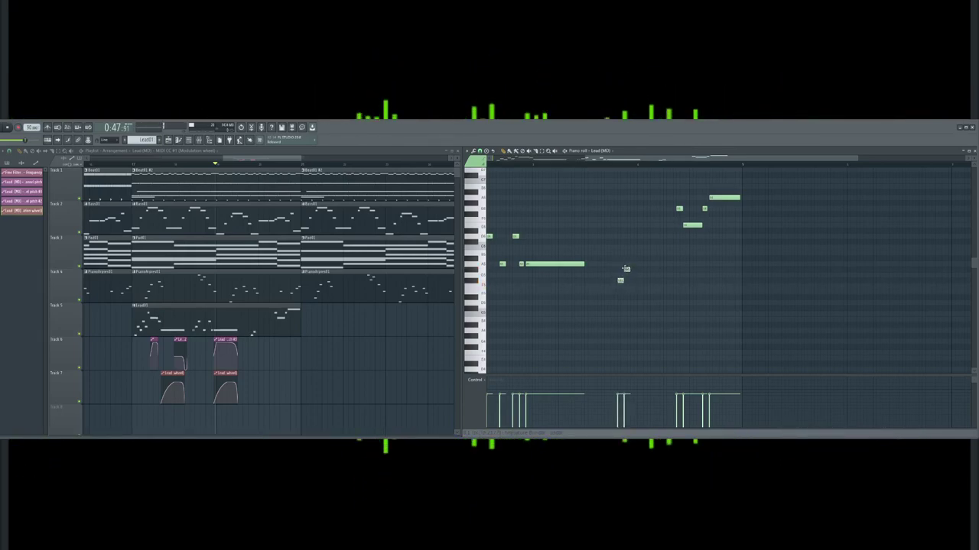
drag(631, 248, 632, 253)
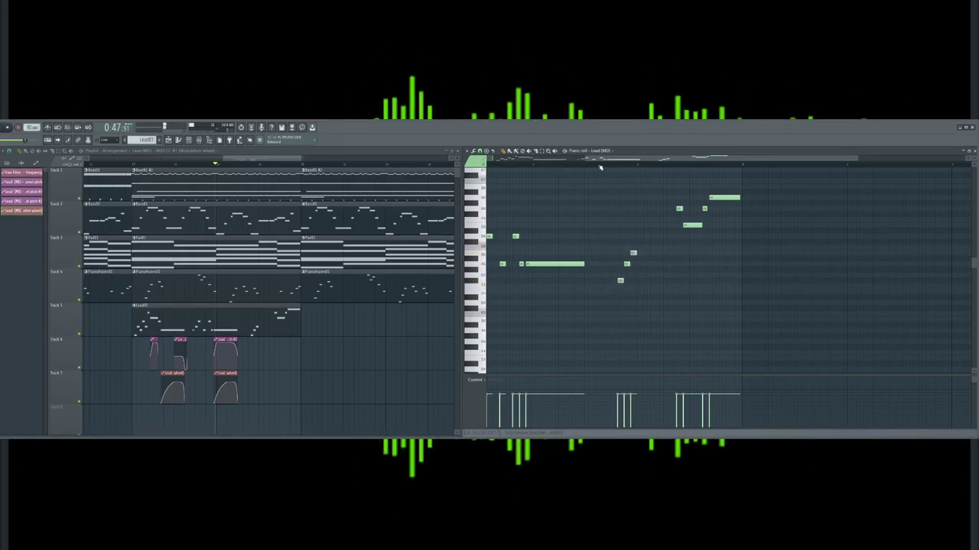
Audition the rising figure and continue it through the fourth bar with short, mostly descending notes below it
key(space)
key(space)
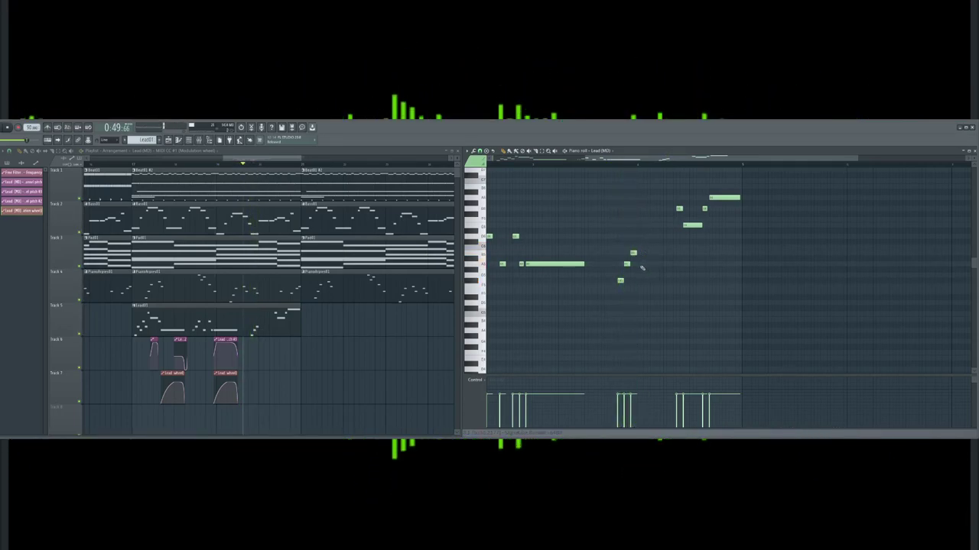
key(space)
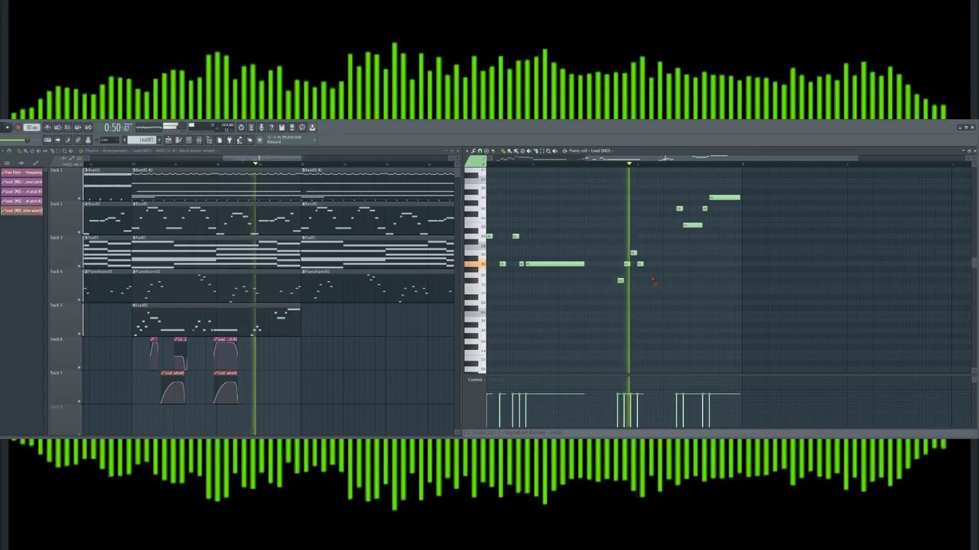
key(space)
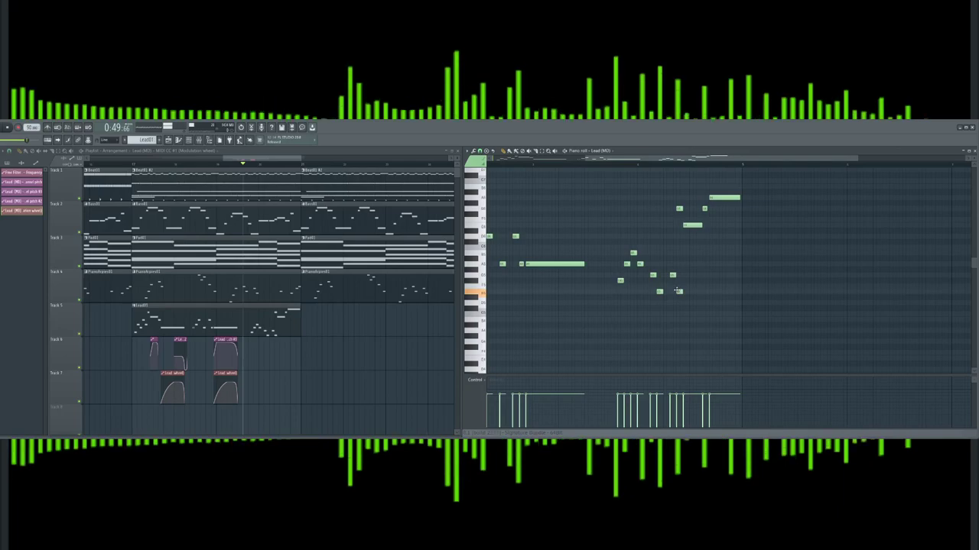
drag(687, 271, 687, 277)
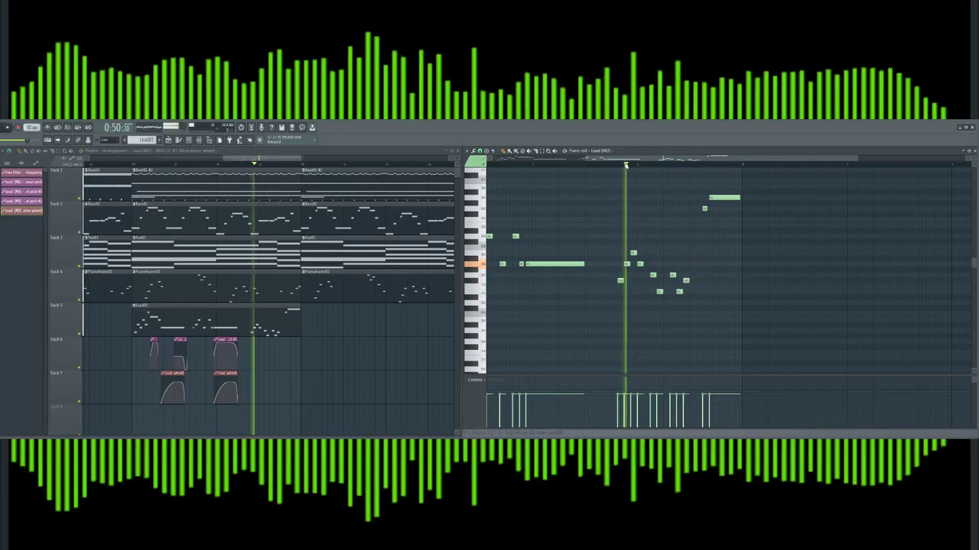
Delete the old high closing notes and lengthen the new phrase's final low note into a held note
key(space)
drag(725, 244, 729, 179)
drag(702, 189, 720, 219)
key(Delete)
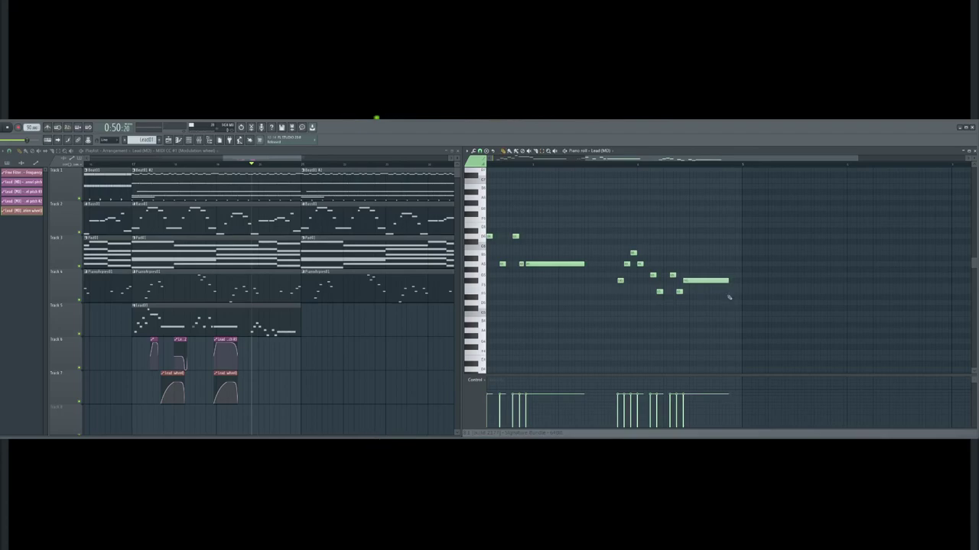
drag(661, 161, 668, 161)
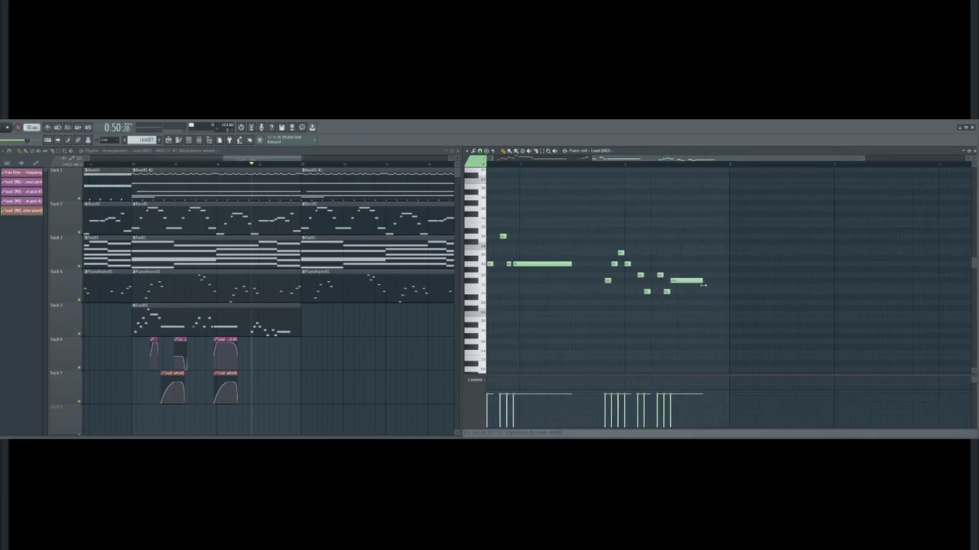
Add three short rising notes at the end of the fourth bar, leading to a longer high note starting the fifth bar
drag(590, 159, 486, 159)
click(517, 208)
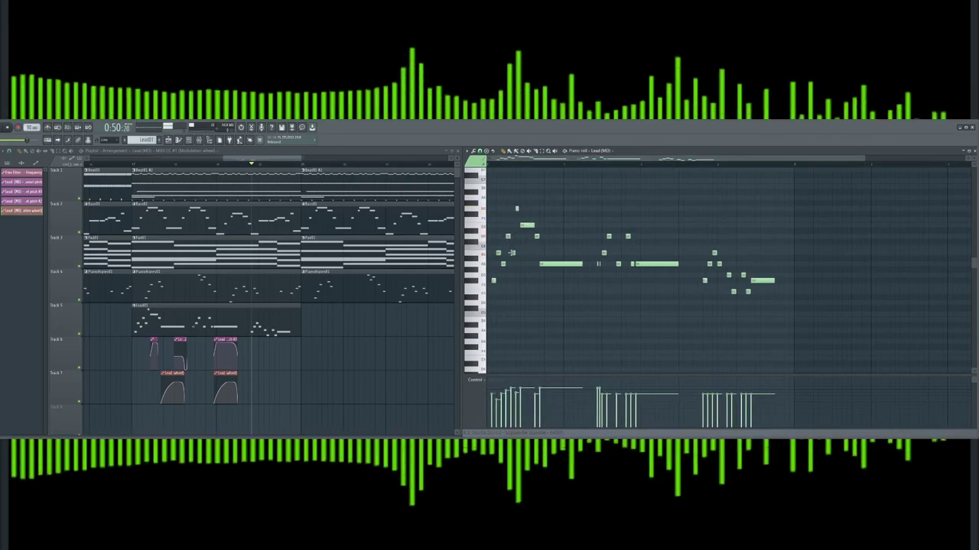
drag(539, 161, 685, 162)
click(603, 266)
right_click(603, 266)
click(579, 279)
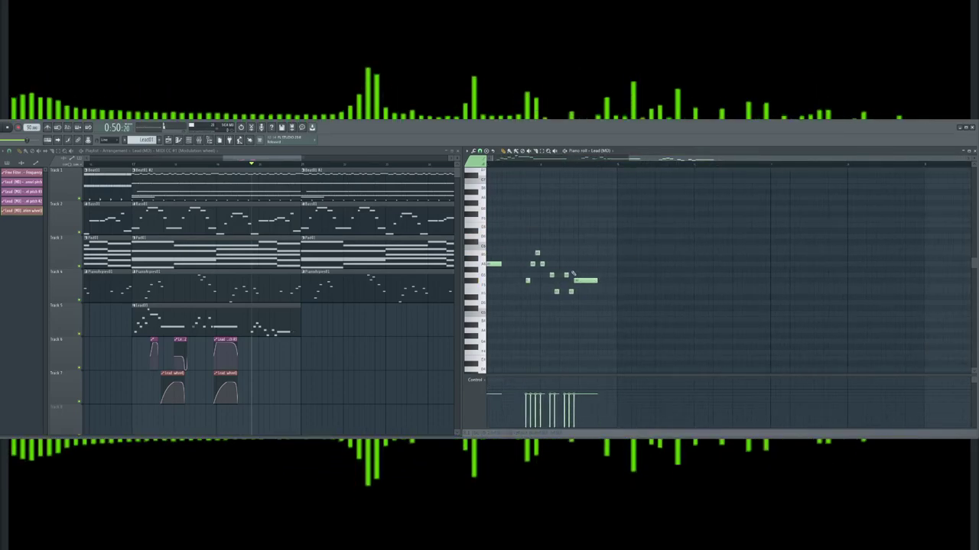
drag(610, 264, 613, 208)
click(609, 253)
drag(628, 158, 501, 159)
click(712, 213)
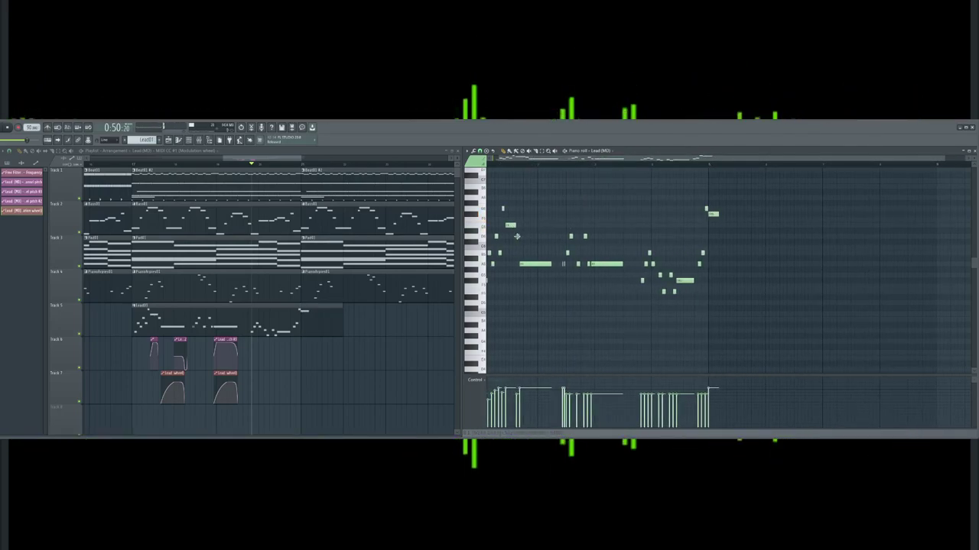
Follow the high note with a short lower note, a held note below it, and another longer note on the high pitch
drag(712, 213, 719, 220)
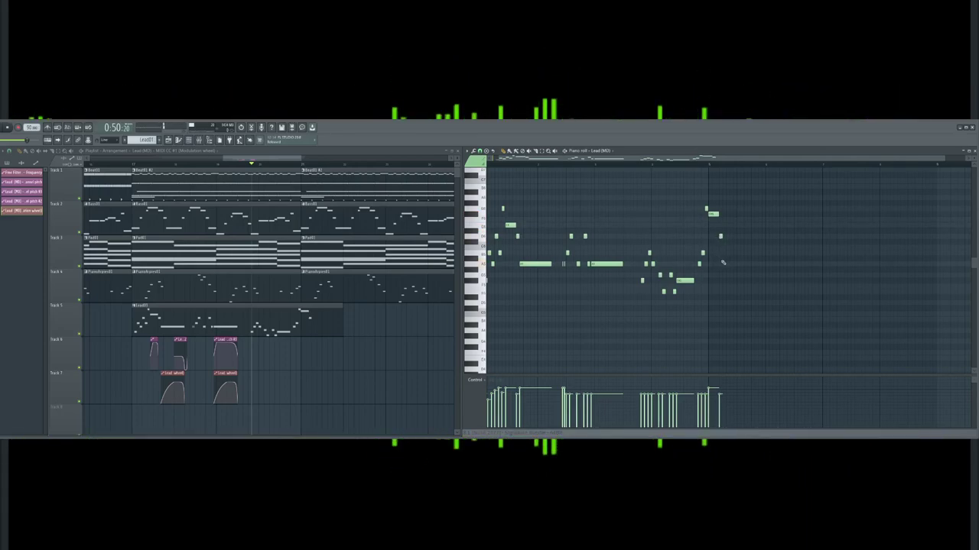
click(722, 264)
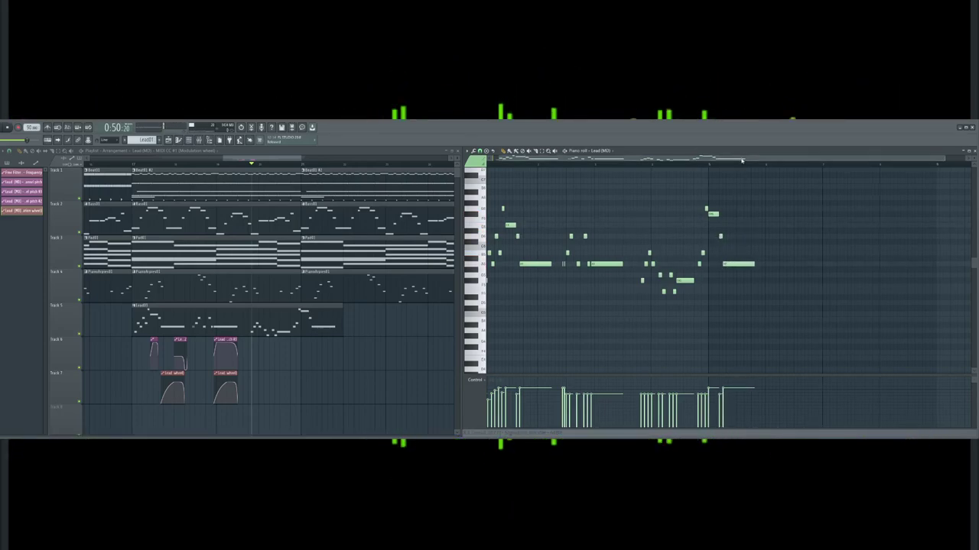
drag(740, 160, 766, 161)
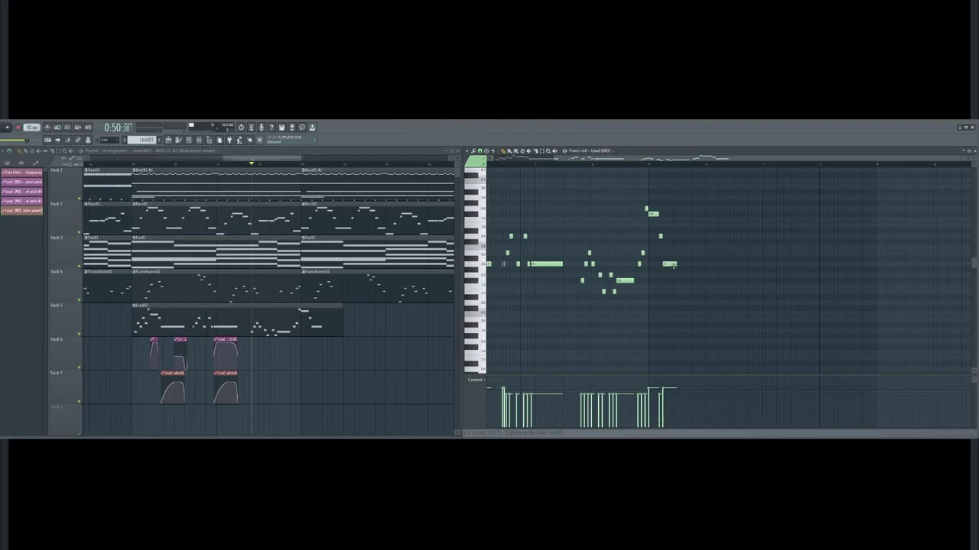
click(682, 213)
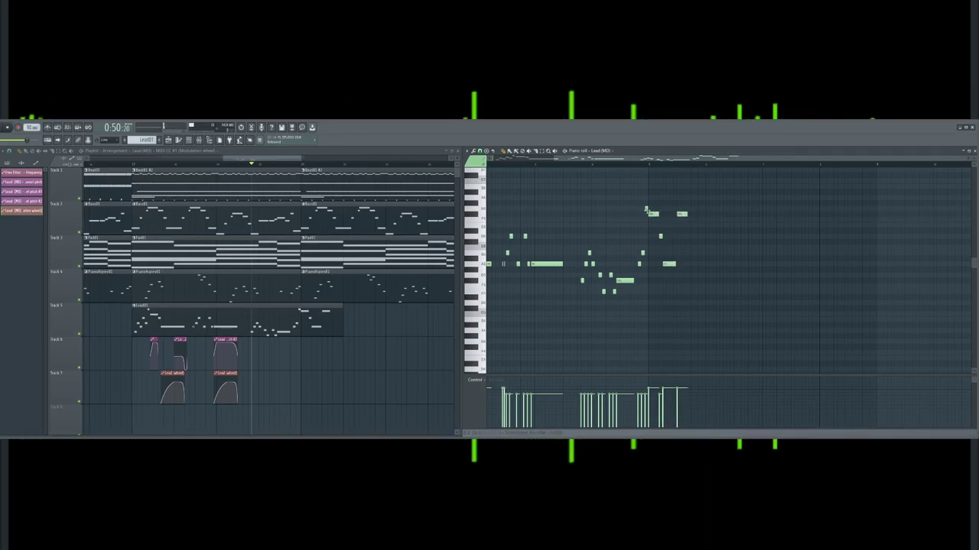
Lower both longer high notes in the fifth bar by two semitones, shorten them, and move the notes following them earlier
drag(680, 214, 680, 224)
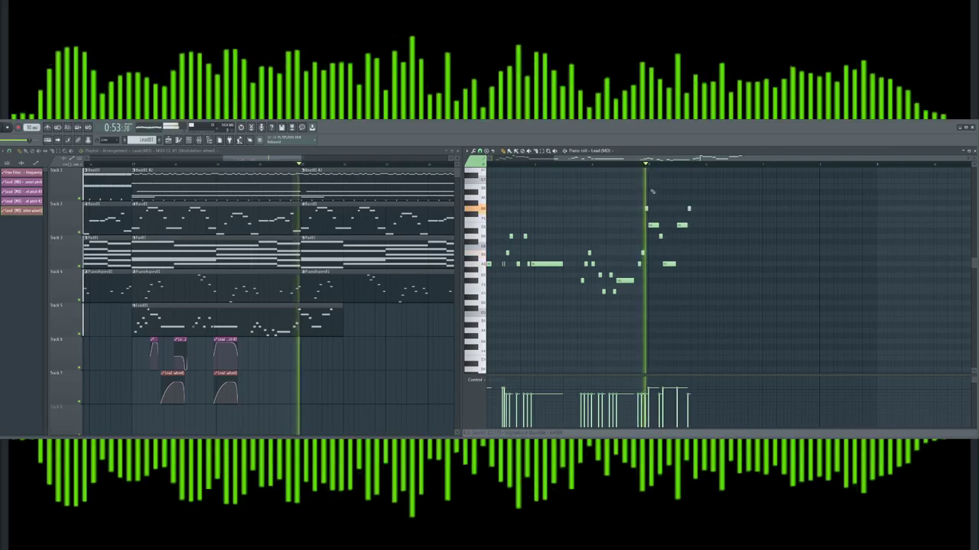
drag(657, 226, 663, 263)
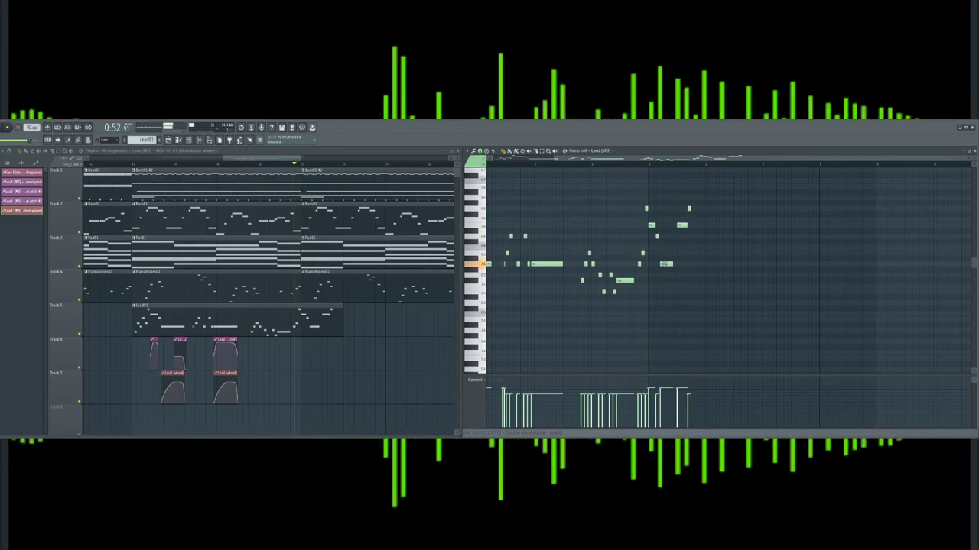
click(688, 209)
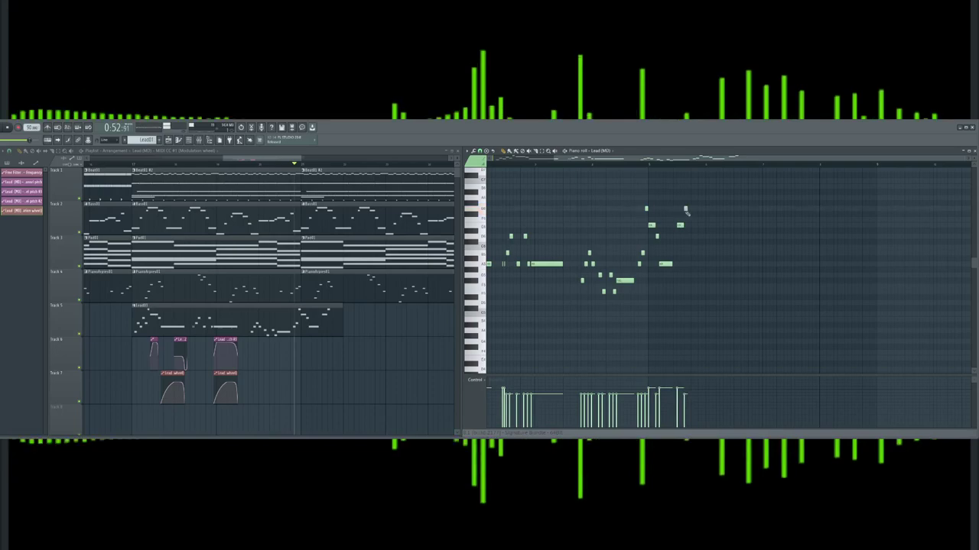
Extend the fifth bar's phrase with a short peak note and two short lower notes, and audition it
click(689, 198)
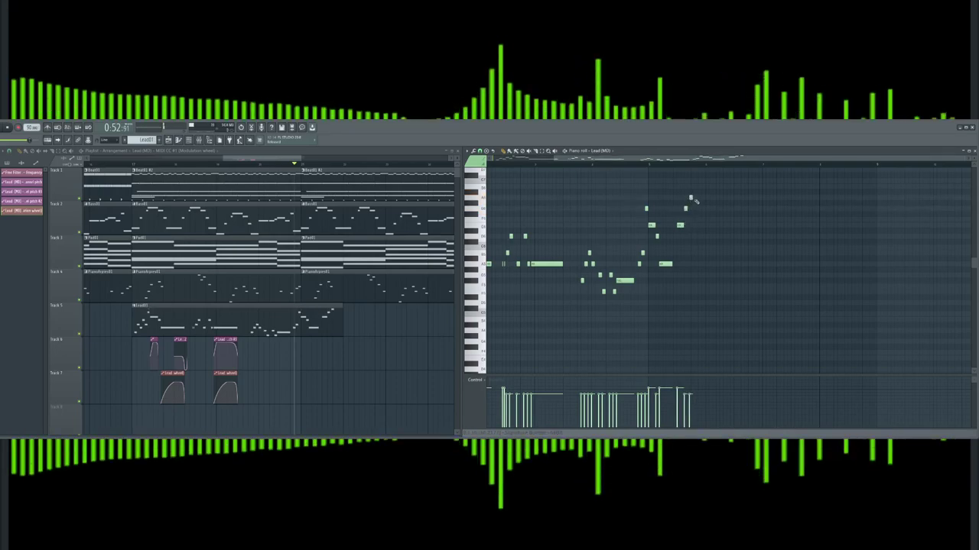
click(697, 230)
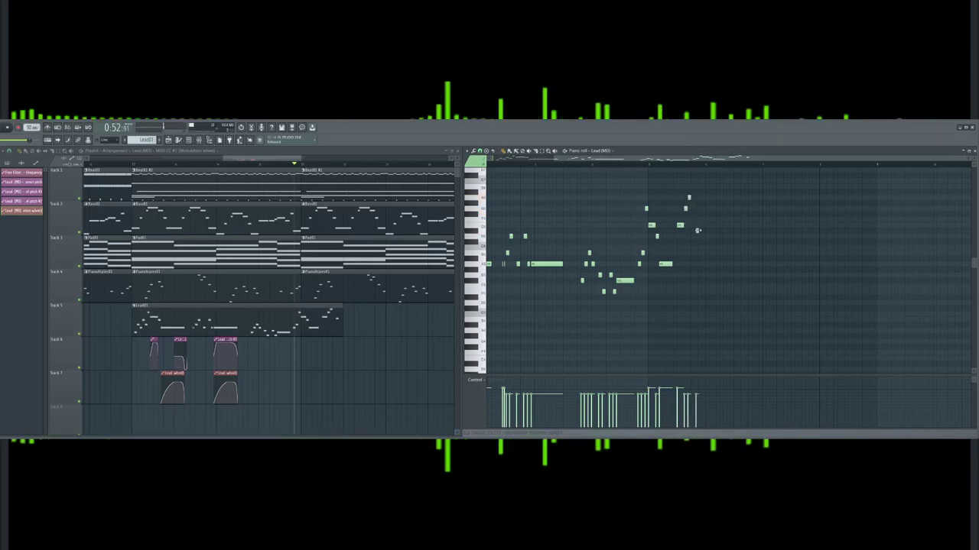
click(695, 226)
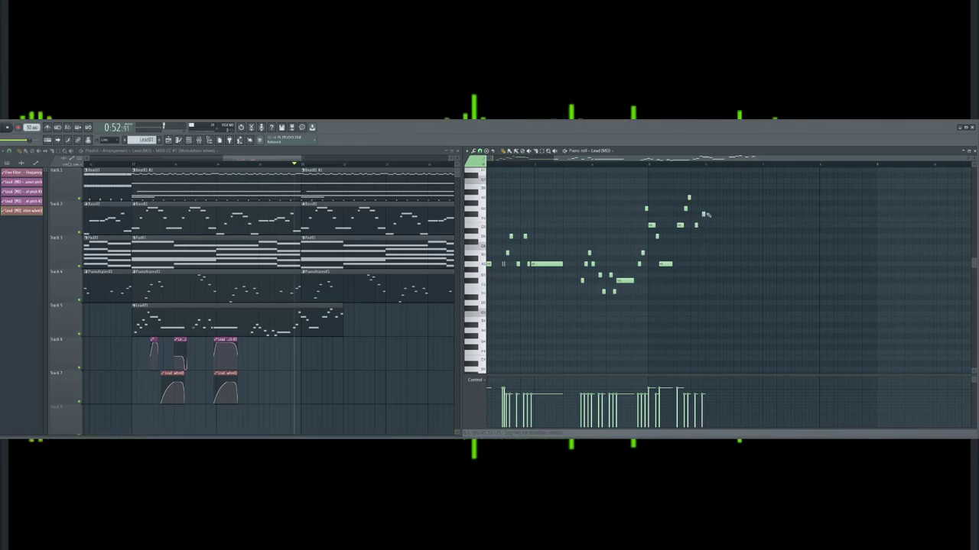
key(space)
key(space)
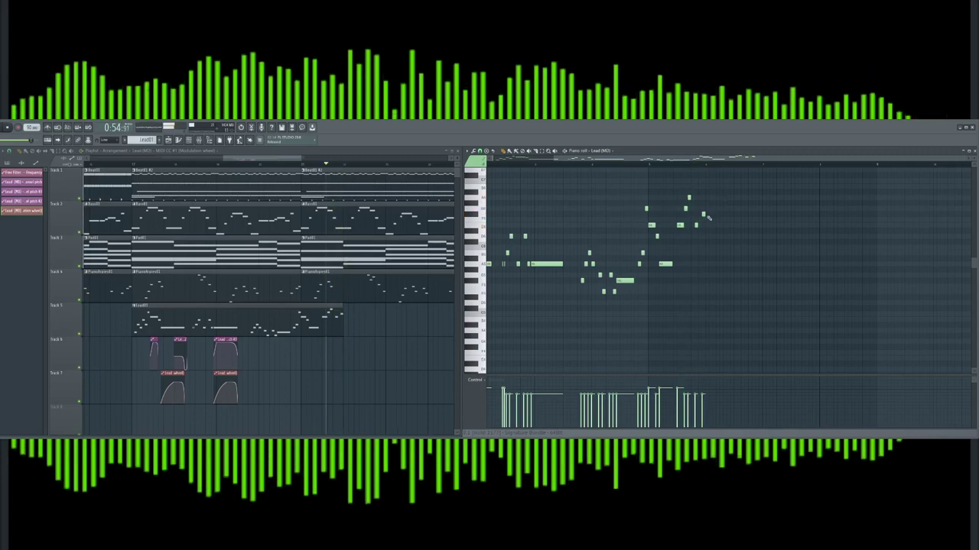
Delete the phrase's last note, lower the preceding short note by two semitones, and place a longer closing note two semitones above it
click(704, 215)
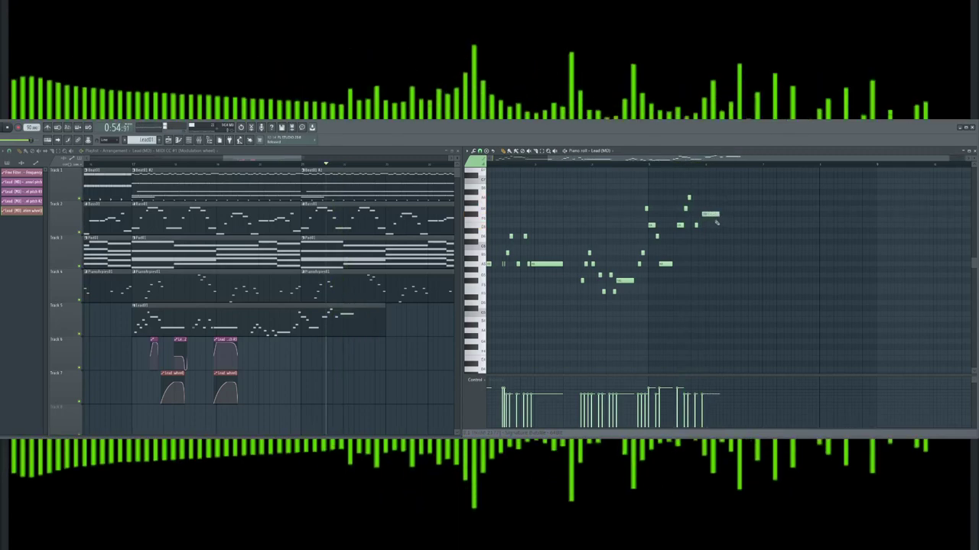
right_click(715, 215)
drag(697, 225, 696, 237)
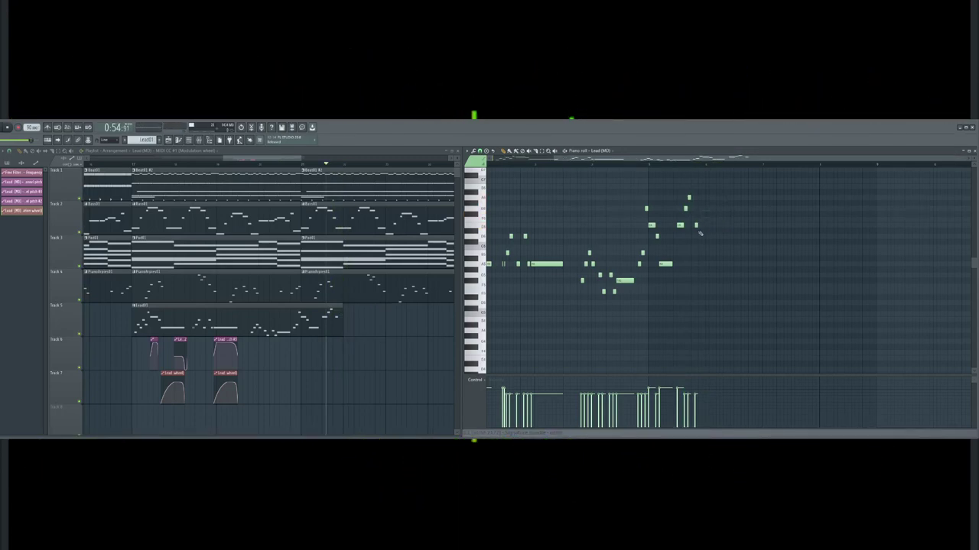
click(697, 226)
click(705, 226)
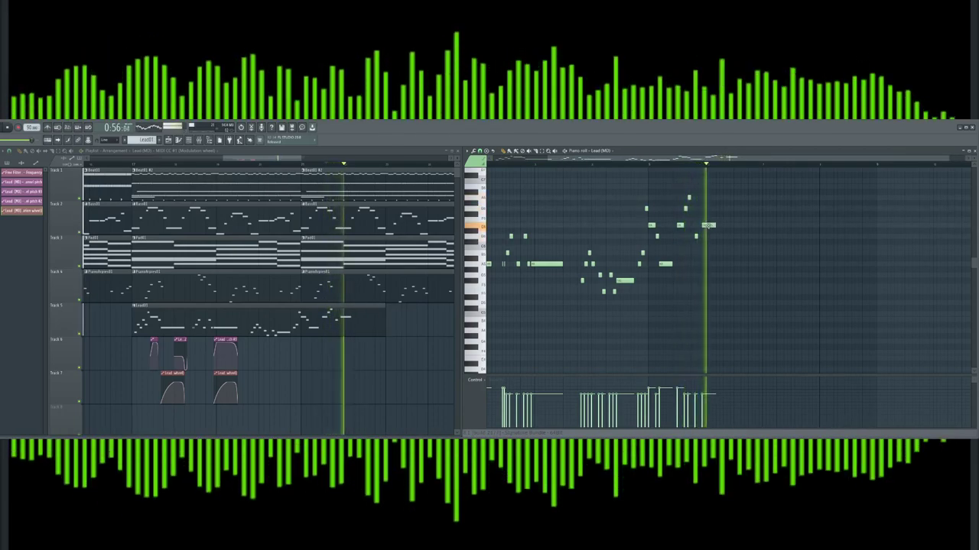
Lengthen the closing note further, audition it, and lower it by two semitones
drag(714, 226, 719, 226)
key(space)
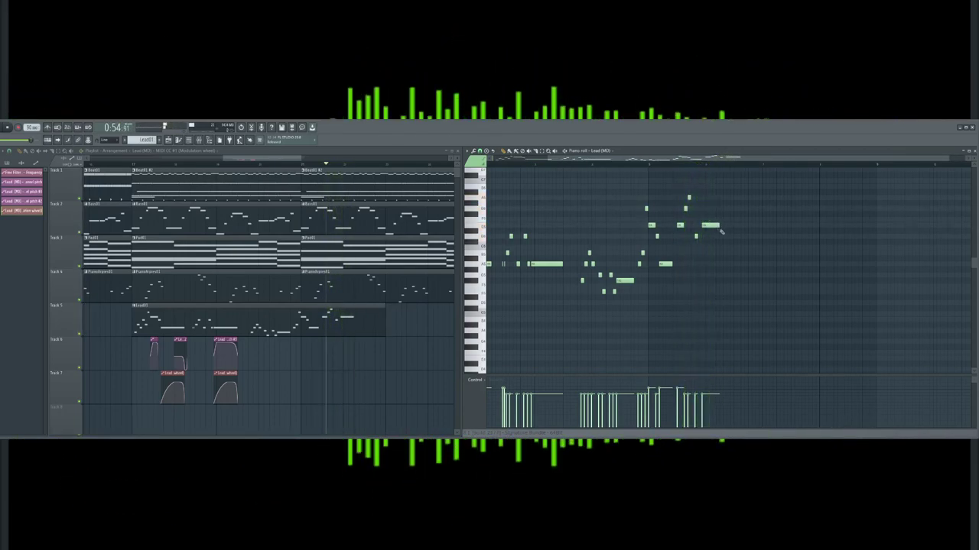
drag(717, 225, 733, 241)
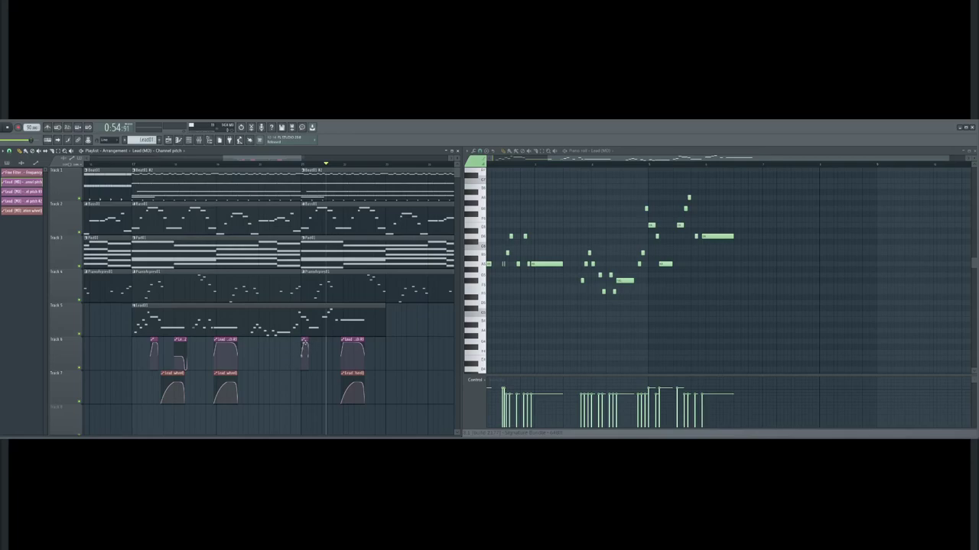
Fit the short copied pitch automation clip at bar 21 to the lead's opening note and audition from just before that bar
mouse_move(301, 159)
mouse_down()
mouse_move(262, 159)
mouse_move(285, 159)
mouse_up()
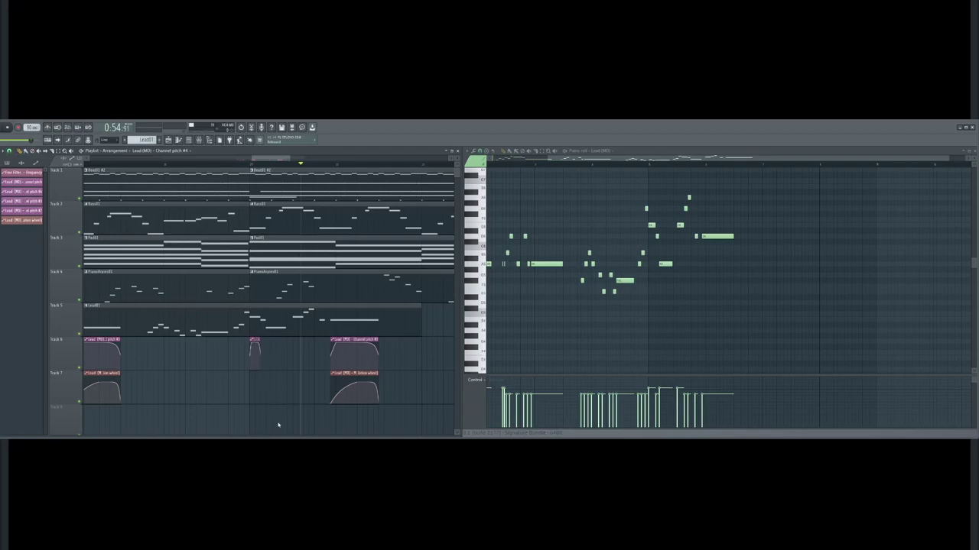
click(226, 166)
key(space)
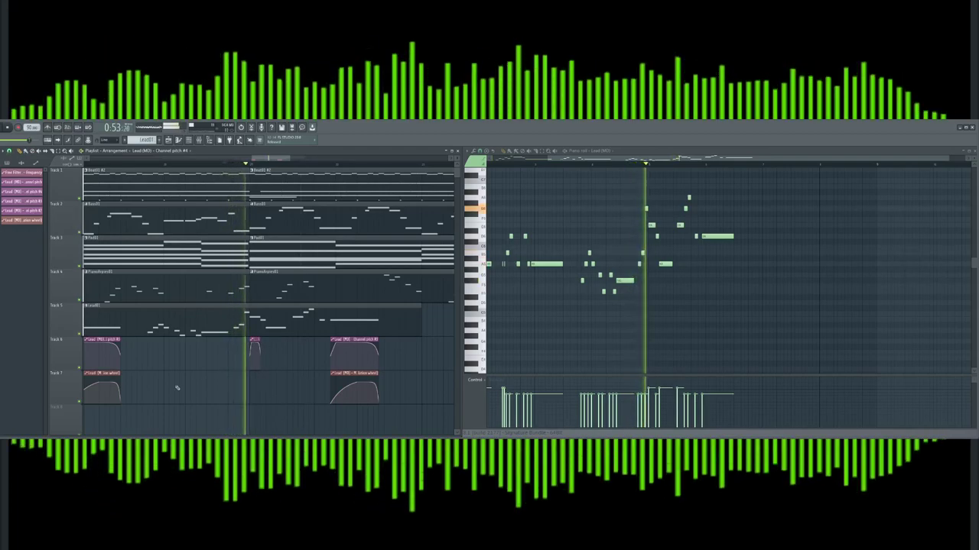
key(space)
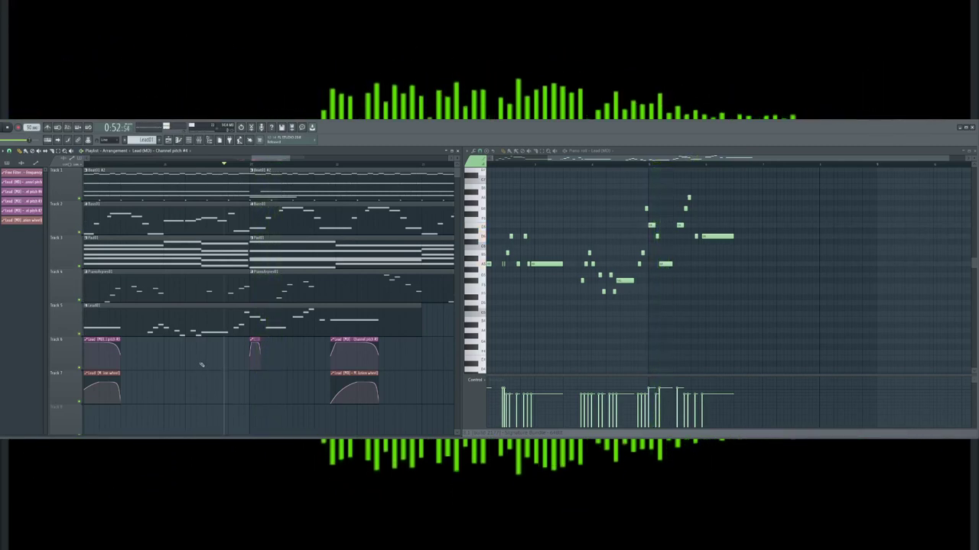
Add a rising-and-falling MIDI CC automation clip on Track 7 beneath the lead's low held note after bar 21, shorten it and audition it
click(270, 388)
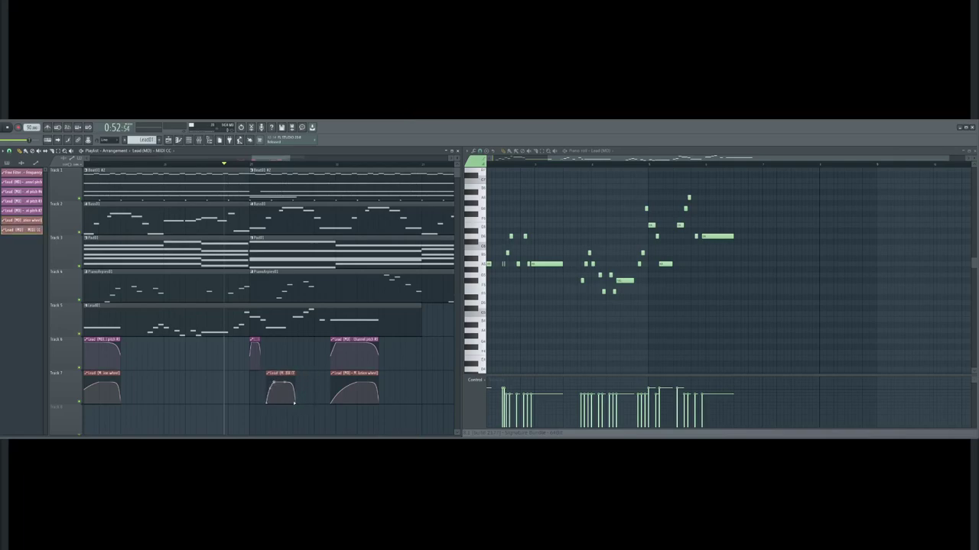
key(space)
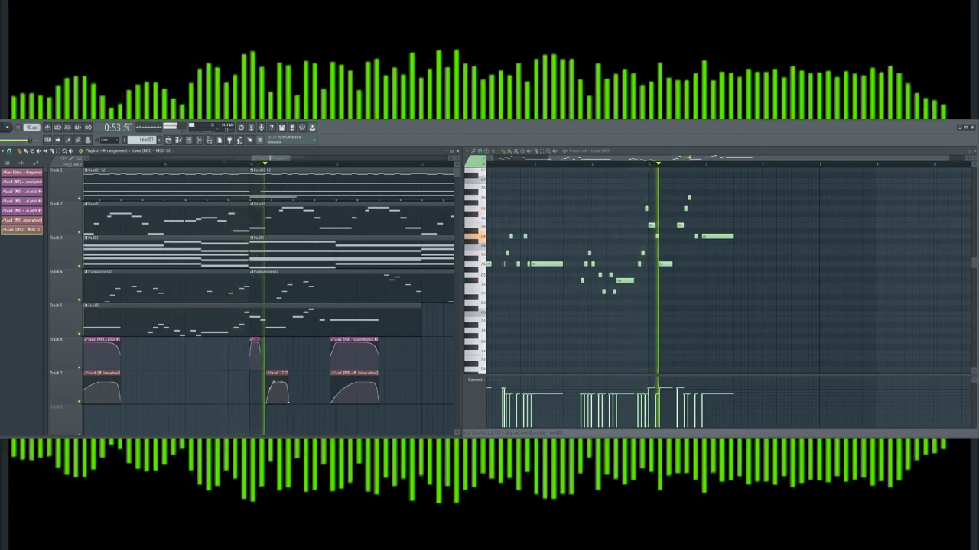
key(space)
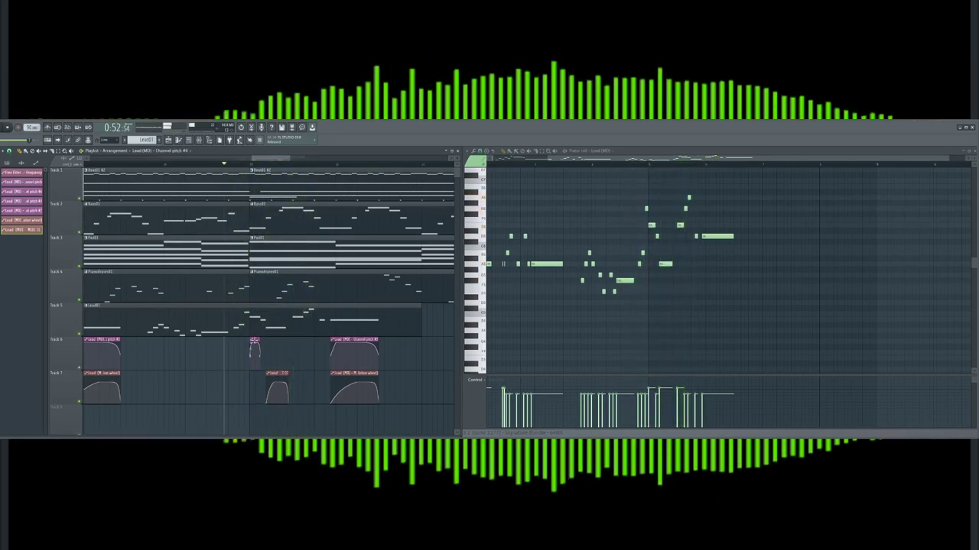
Audition the arrangement from the start of the lead section
drag(252, 165, 195, 163)
click(113, 169)
key(space)
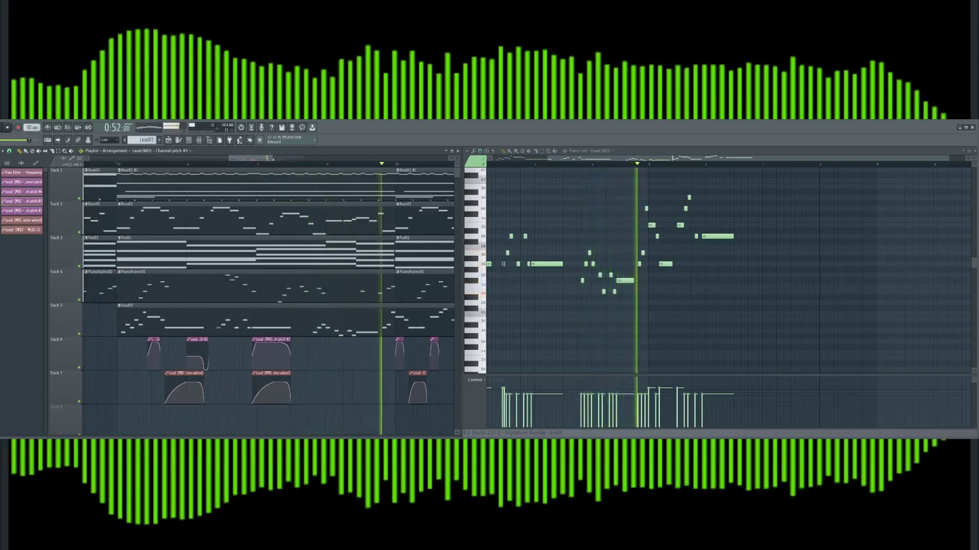
Add a unique, shortened copy of the modulation automation on Track 7 beneath the lead's low held note before bar 21 and audition it
click(164, 373)
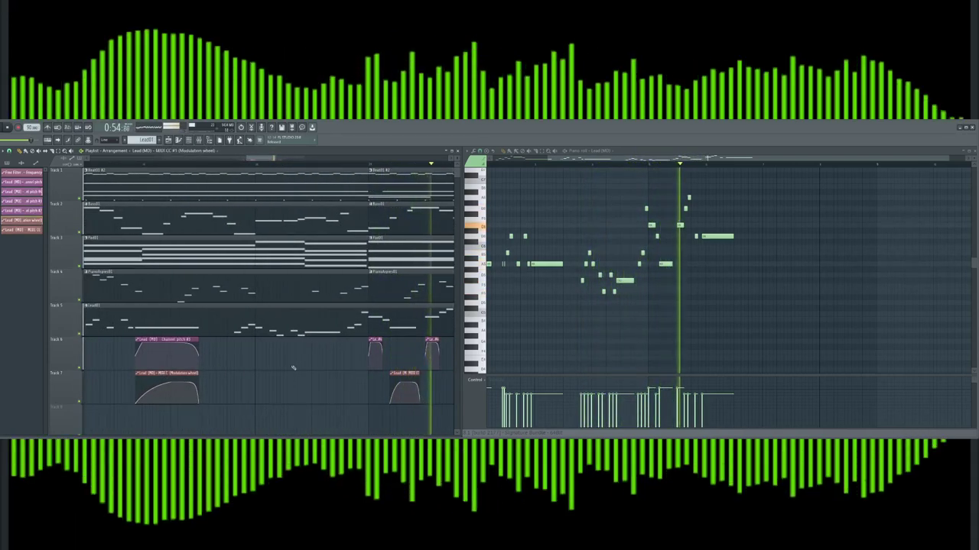
key(space)
click(307, 374)
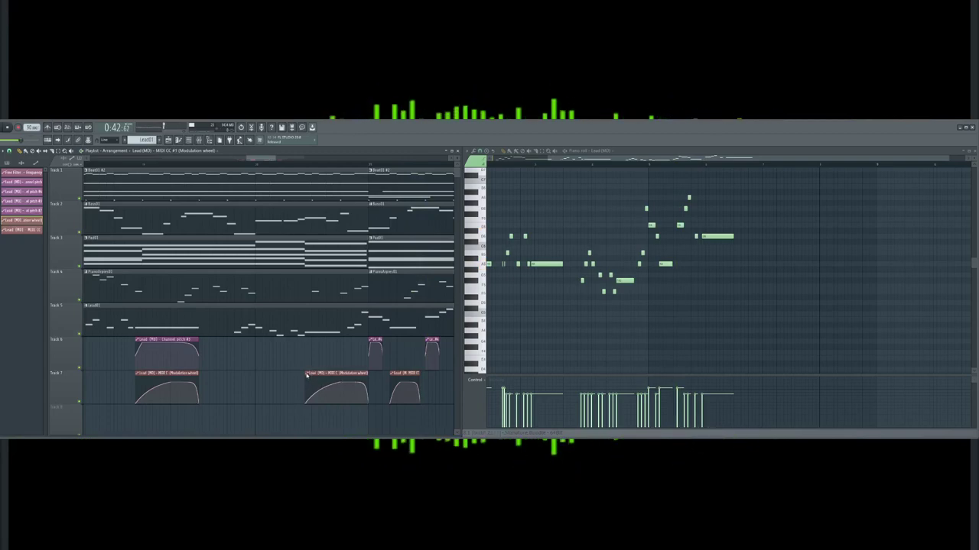
click(322, 408)
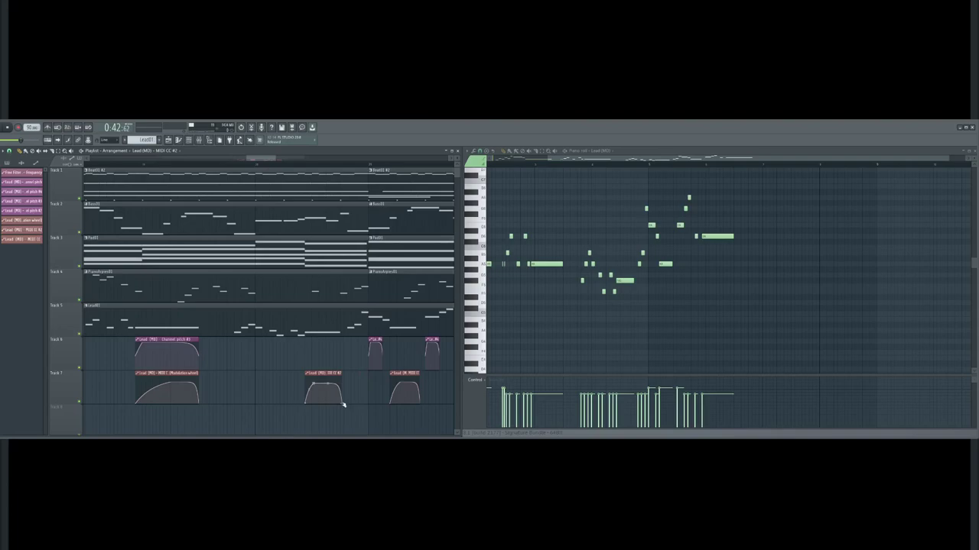
click(281, 163)
key(space)
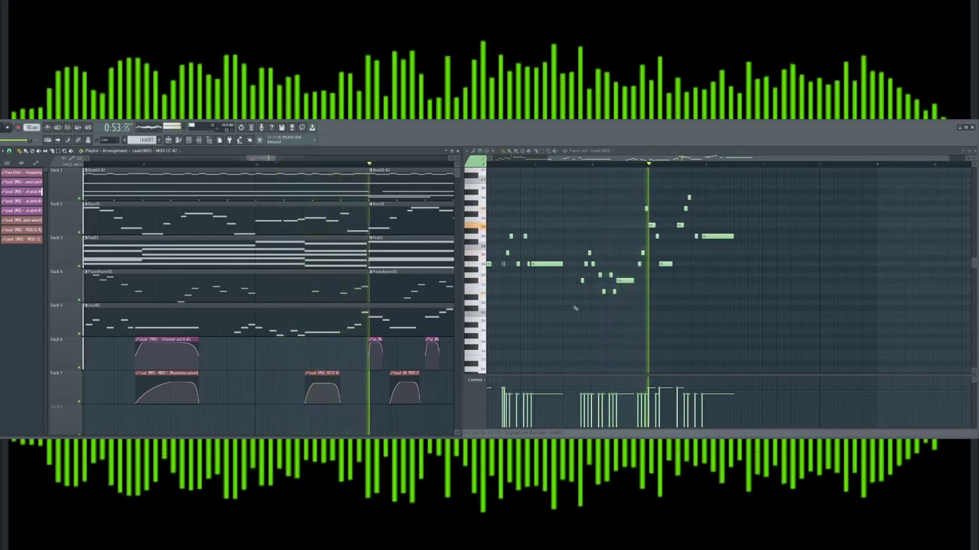
Lower that held note by two semitones, add a matching channel pitch automation clip on Track 6, and audition the result
key(space)
drag(625, 281, 613, 291)
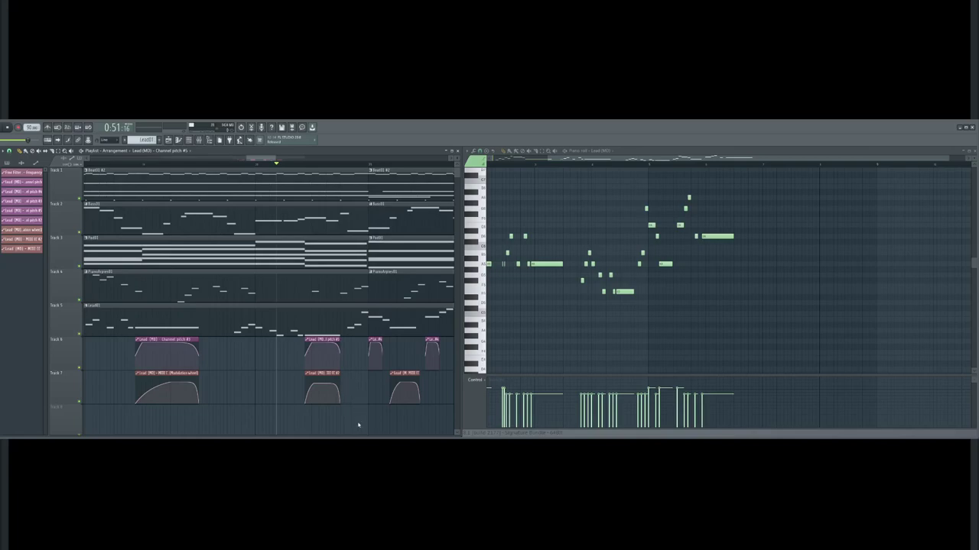
key(space)
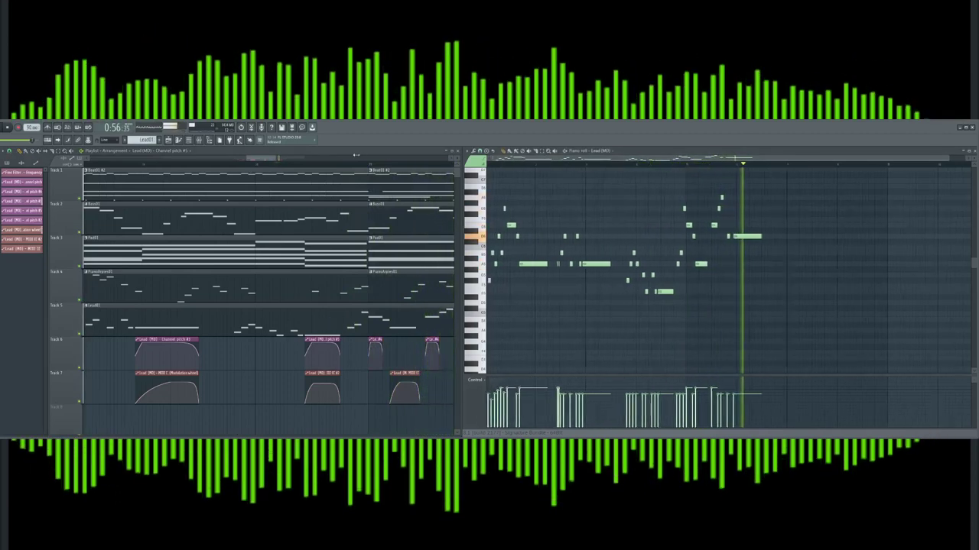
key(space)
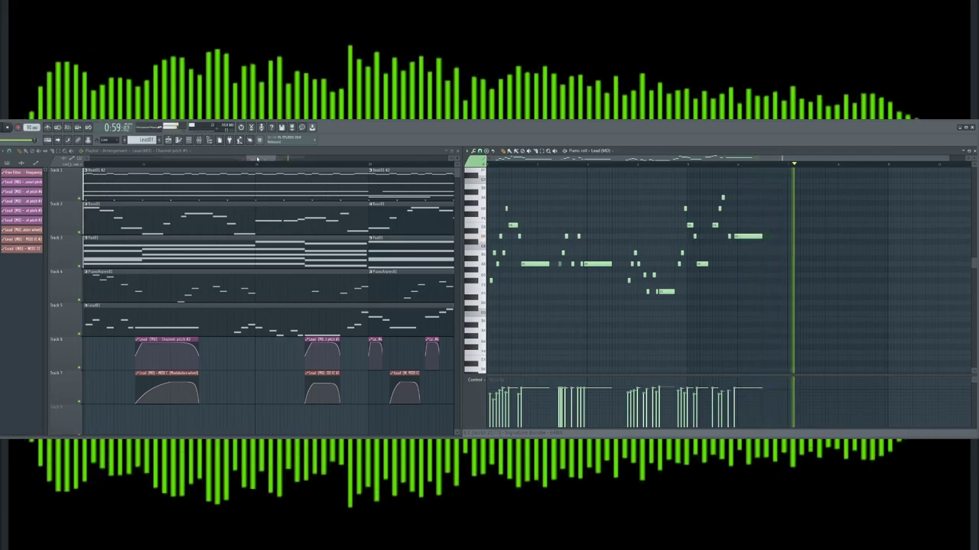
Duplicate the four-clip drum, bass and pad block on Tracks 1 to 3 directly after the original block
scroll(255, 157, down, 4)
drag(255, 157, 86, 157)
drag(336, 192, 167, 294)
key(ctrl+b)
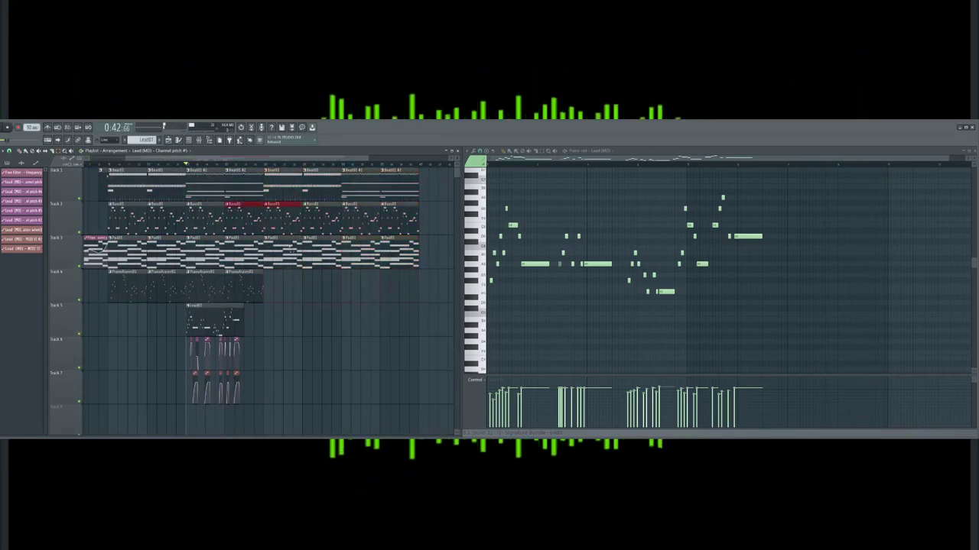
Delete the first bass clip of the duplicated block and the drum, bass and pad clips in its second column
key(Delete)
key(ctrl+z)
key(Delete)
drag(315, 184, 319, 225)
drag(319, 282, 313, 196)
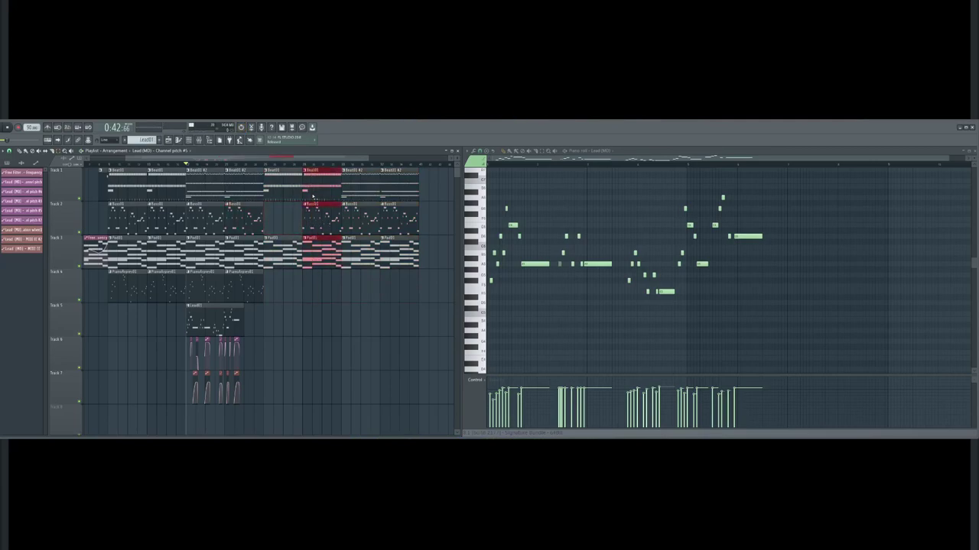
key(Delete)
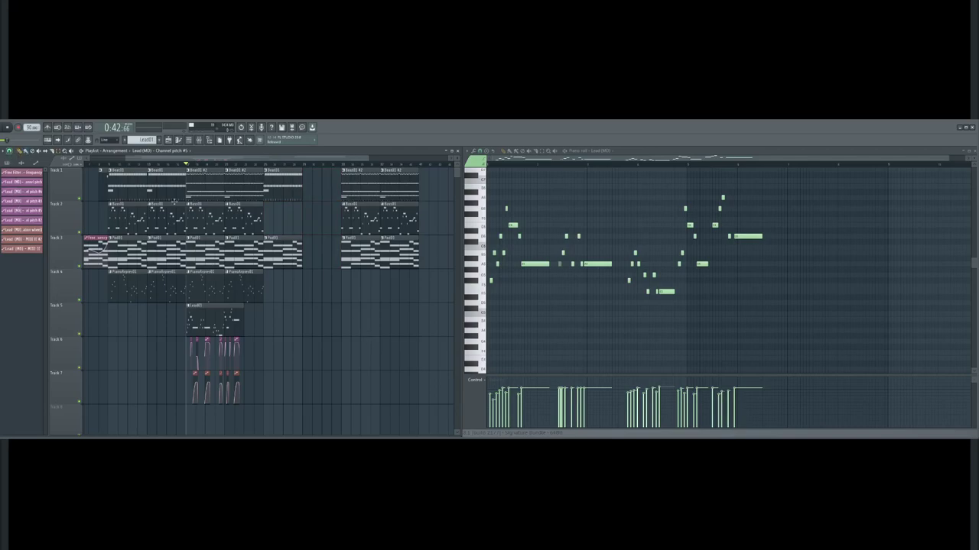
Move the last two columns of drum, bass and pad clips earlier to close the gap
drag(333, 182, 399, 262)
drag(373, 179, 334, 184)
click(367, 168)
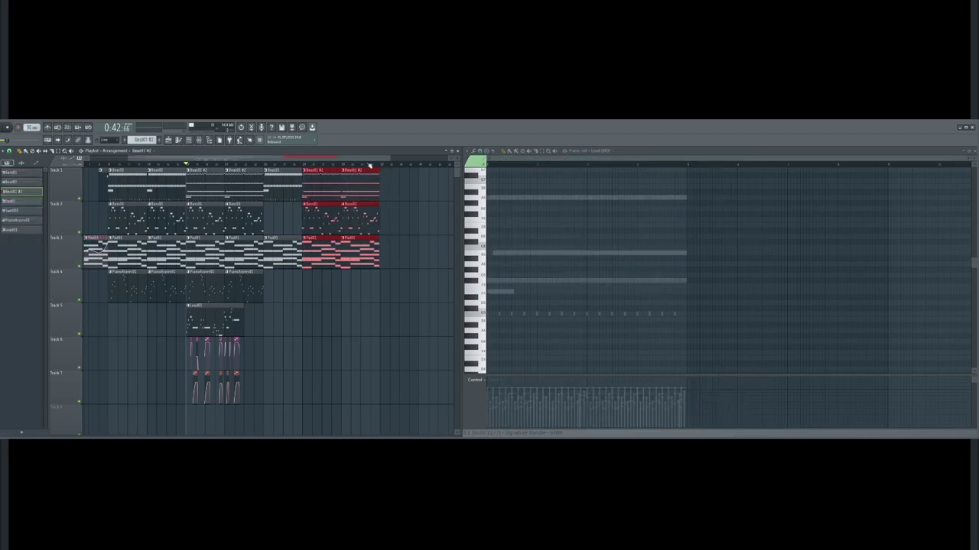
drag(389, 157, 237, 157)
drag(230, 159, 361, 163)
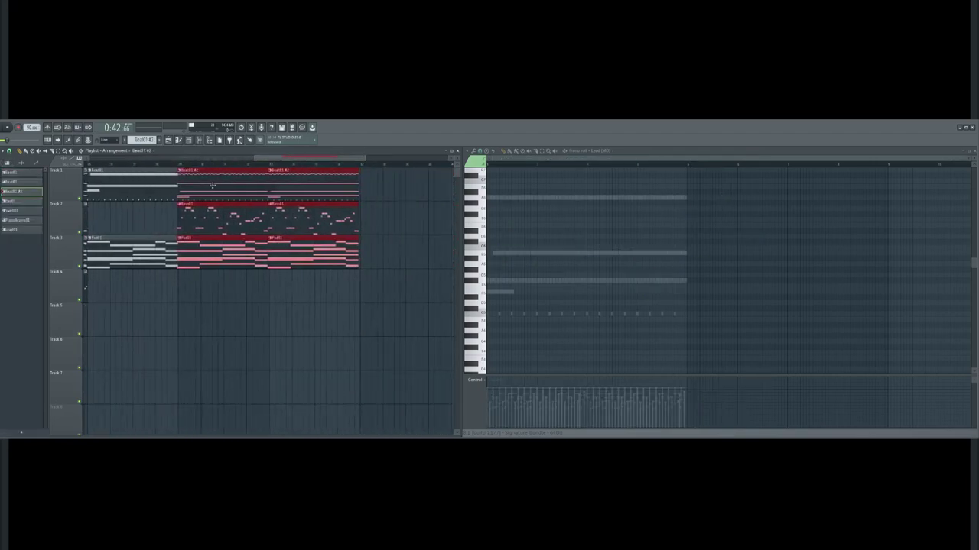
click(200, 141)
click(99, 260)
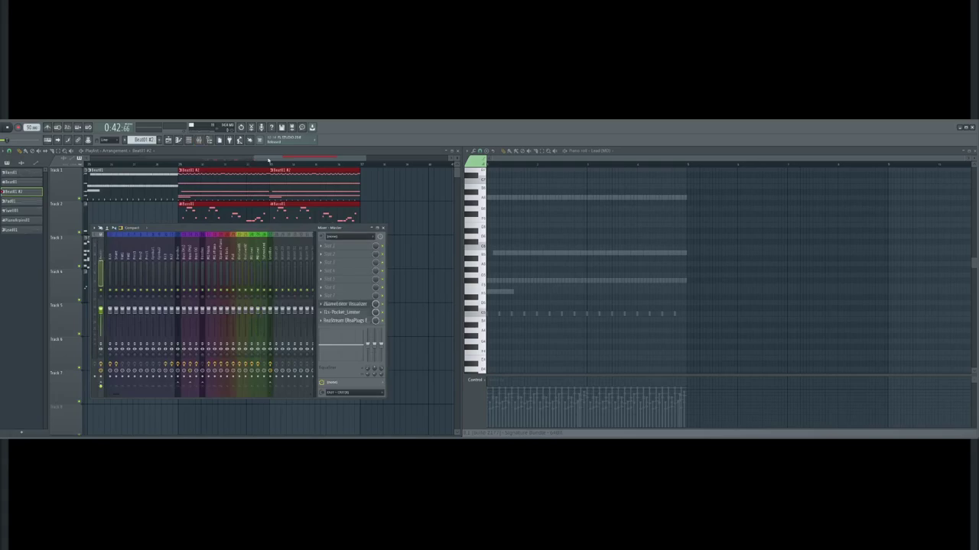
key(F9)
Deselect the moved clips and audition the arrangement from the start of the duplicated section
drag(254, 159, 88, 159)
ctrl+click(329, 327)
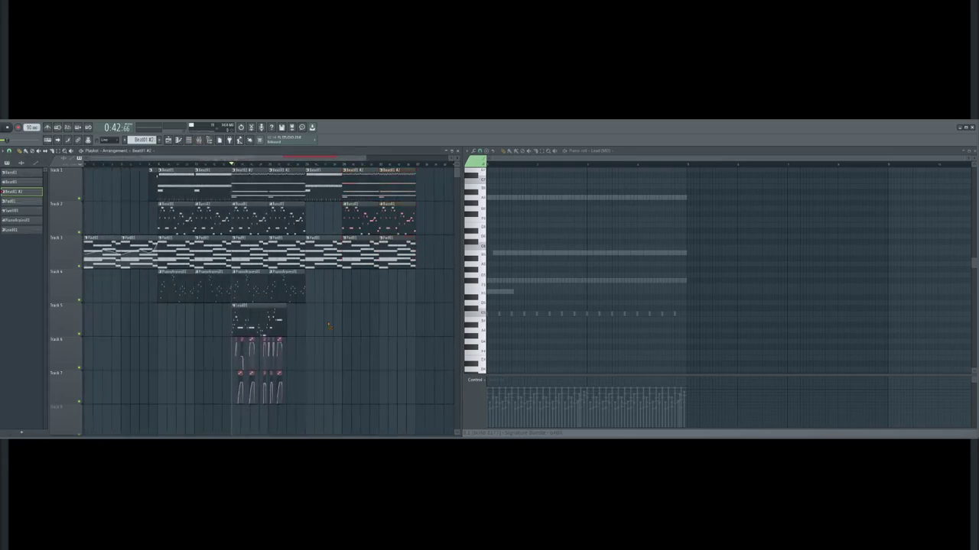
click(308, 167)
key(space)
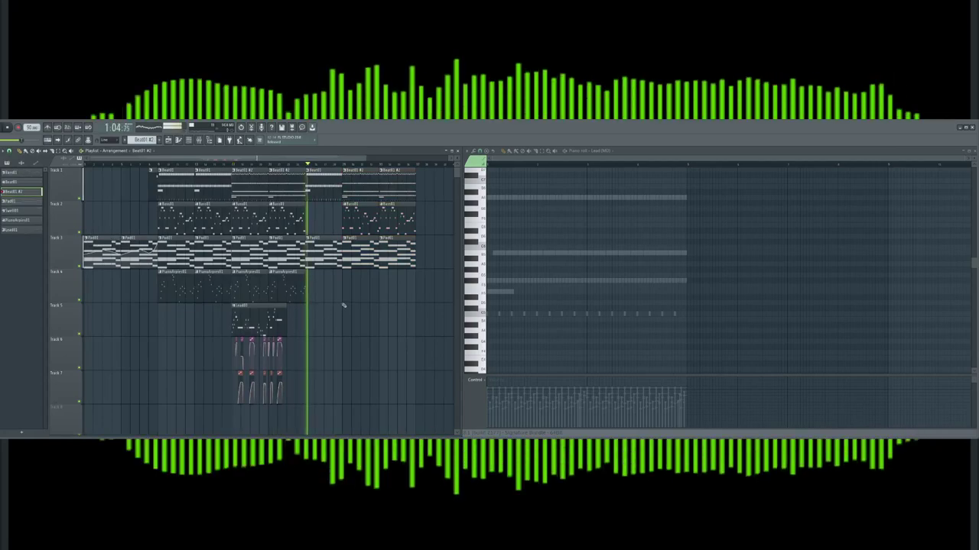
Make the Track 1 beat clip at the playhead unique and open its new pattern in the channel rack
click(308, 171)
click(323, 215)
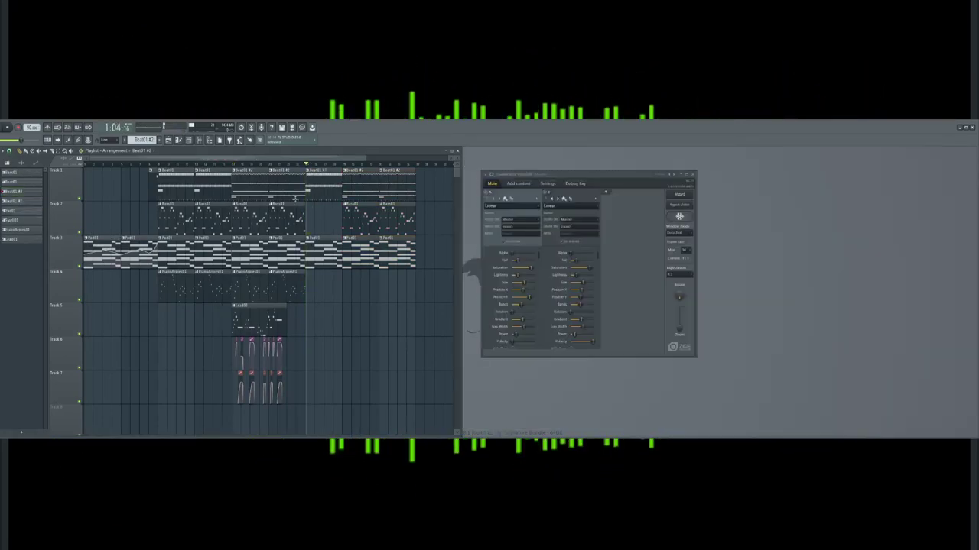
double_click(321, 191)
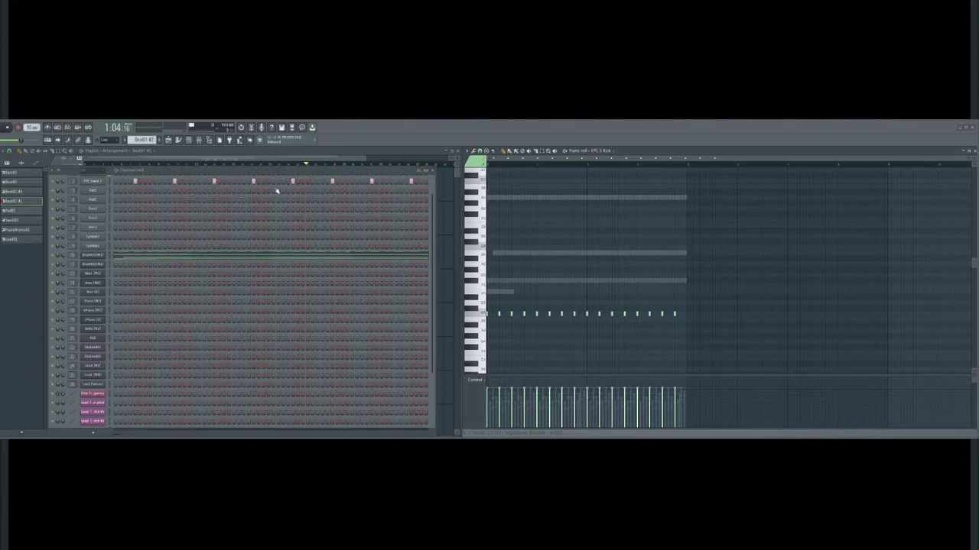
Rename the Beat01 #2 pattern as Beat03 and place it above the Beat01 #3 copy in the pattern list
key(F6)
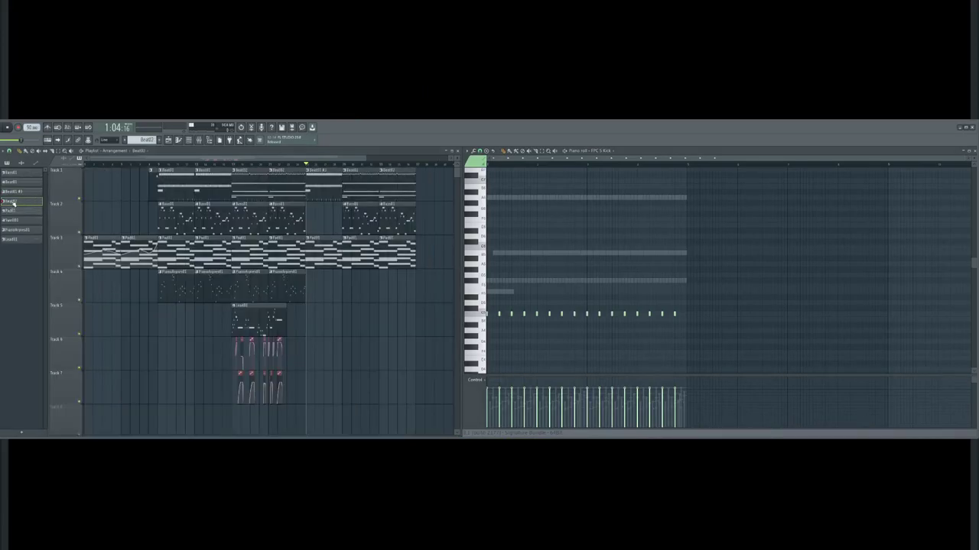
click(12, 190)
key(F6)
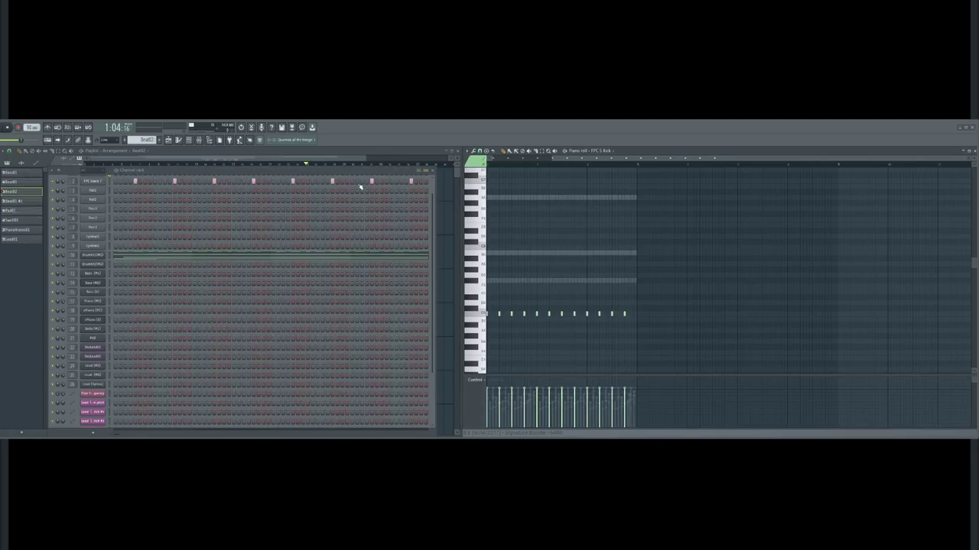
key(F6)
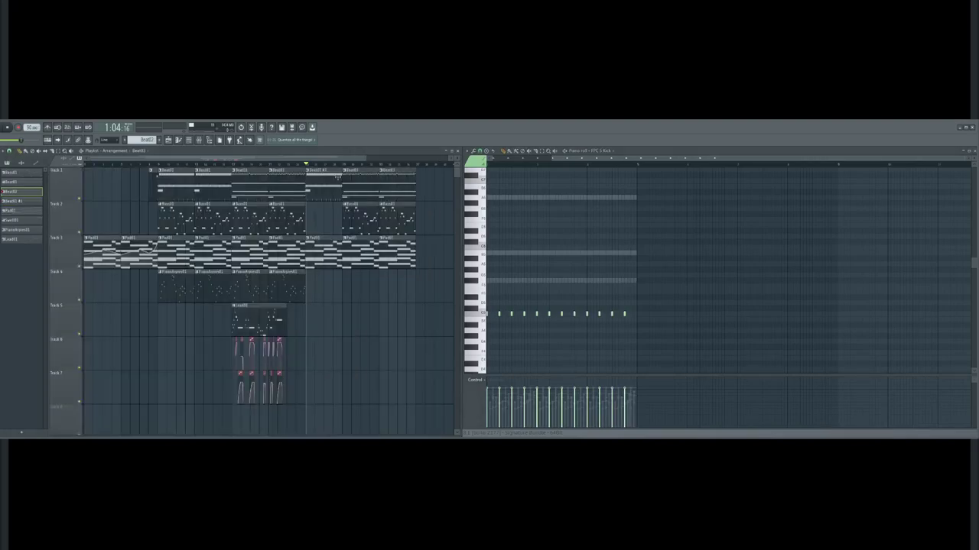
Remove the uppermost note row from the Beat01 #3 pattern's drum channel and play the arrangement
double_click(311, 176)
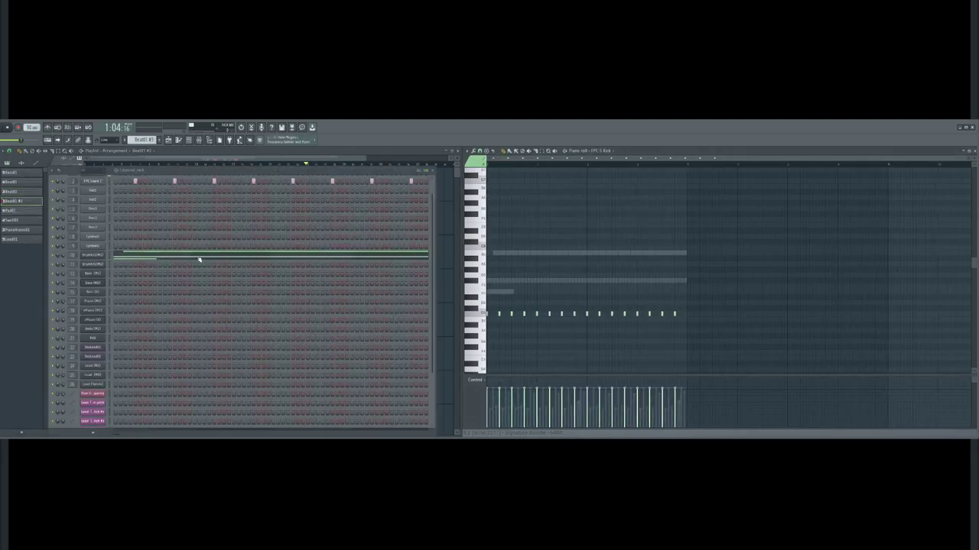
scroll(125, 198, up, 1)
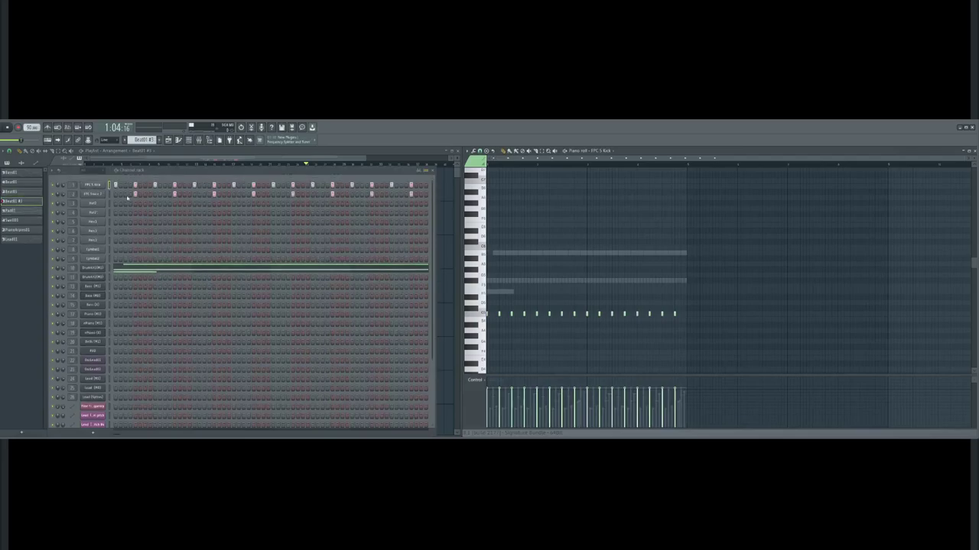
key(space)
key(F6)
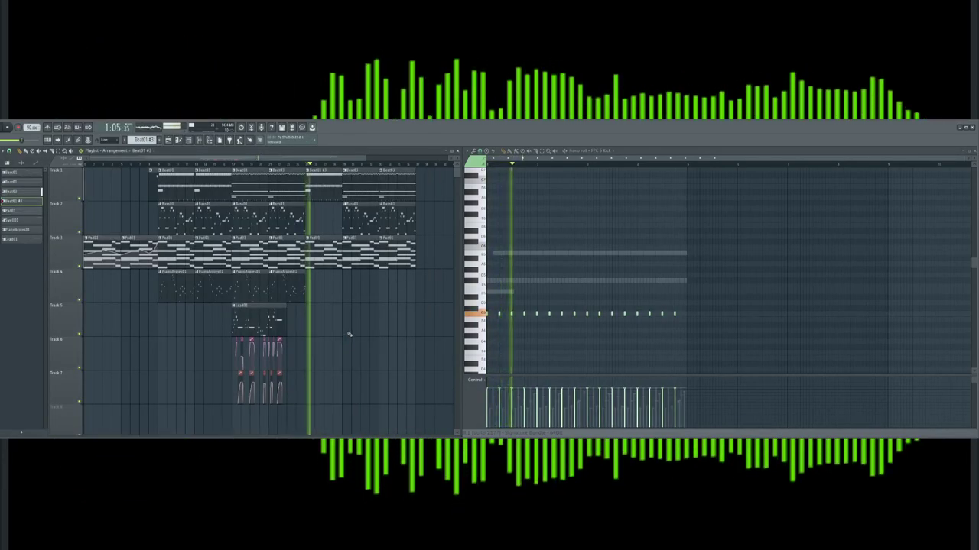
Check the Fruity Limiter compressor on the Pad mixer track during playback
double_click(239, 178)
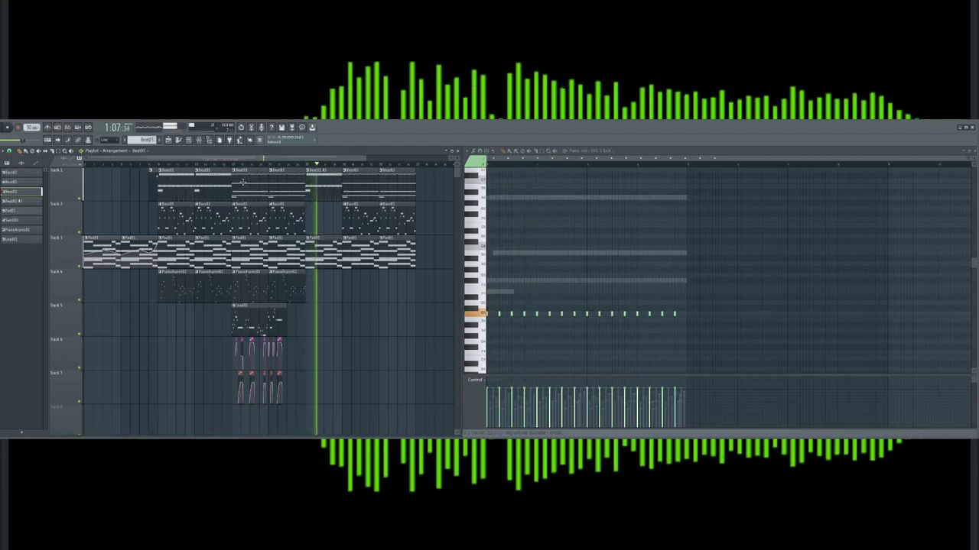
key(F9)
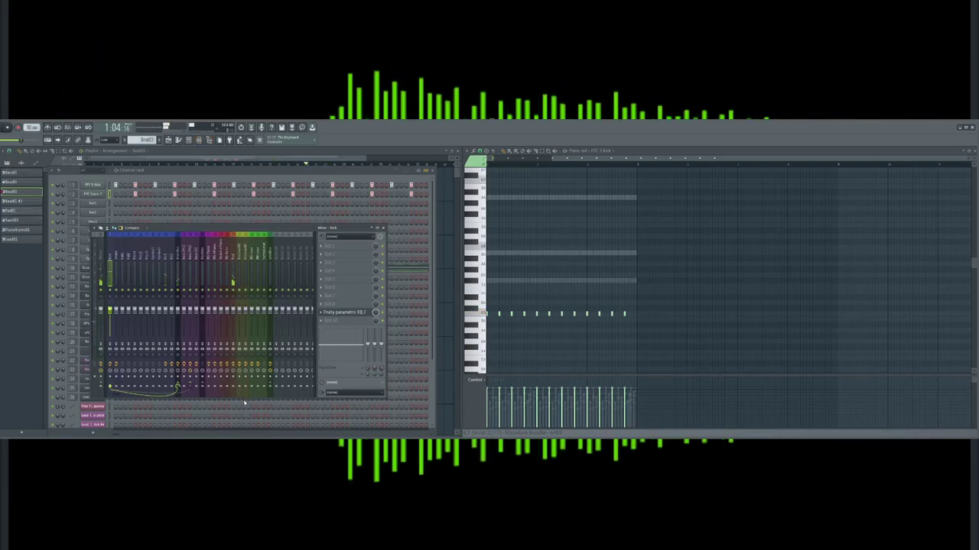
click(232, 256)
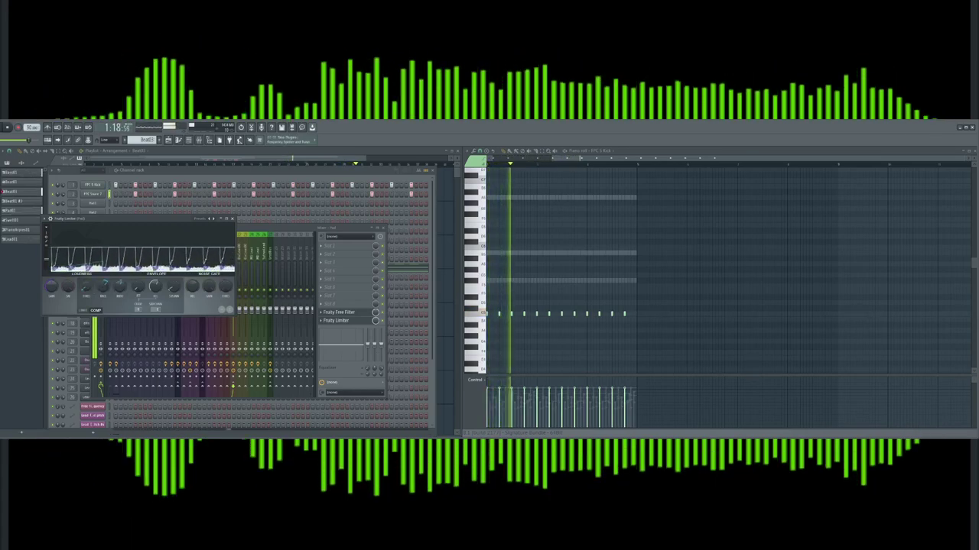
click(230, 219)
Shape the bass mixer track's Fruity parametric EQ 2 by boosting the lows, cutting the low mids and slightly lowering the highs
click(185, 260)
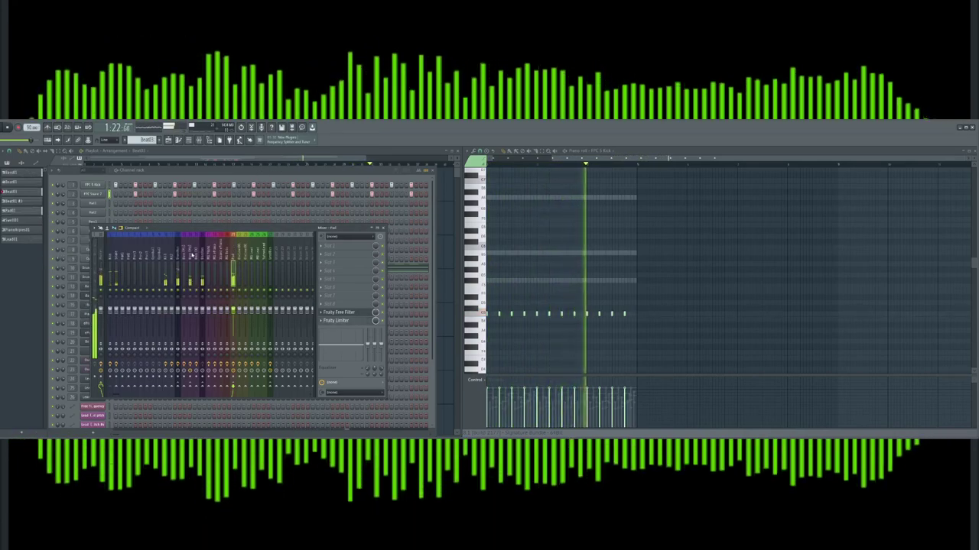
click(344, 313)
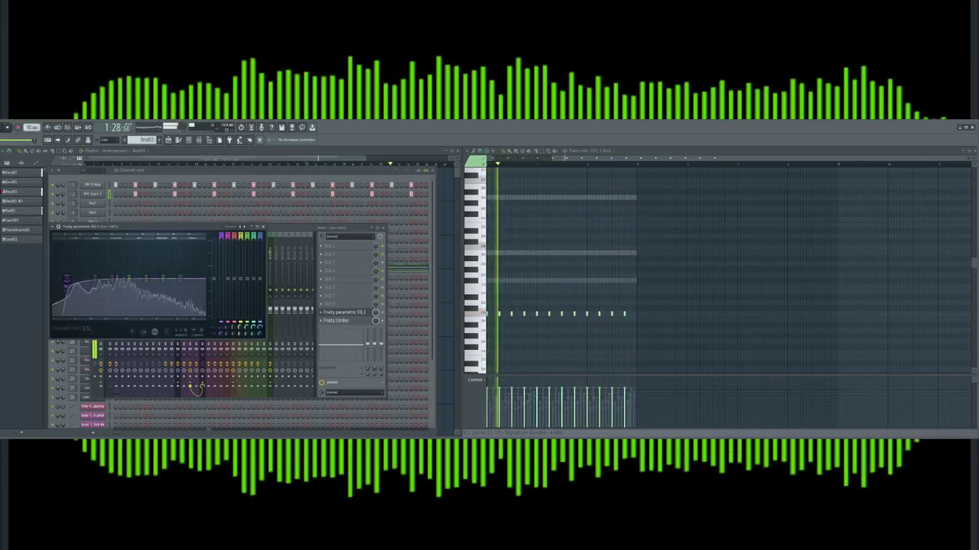
drag(100, 277, 102, 299)
drag(75, 268, 189, 315)
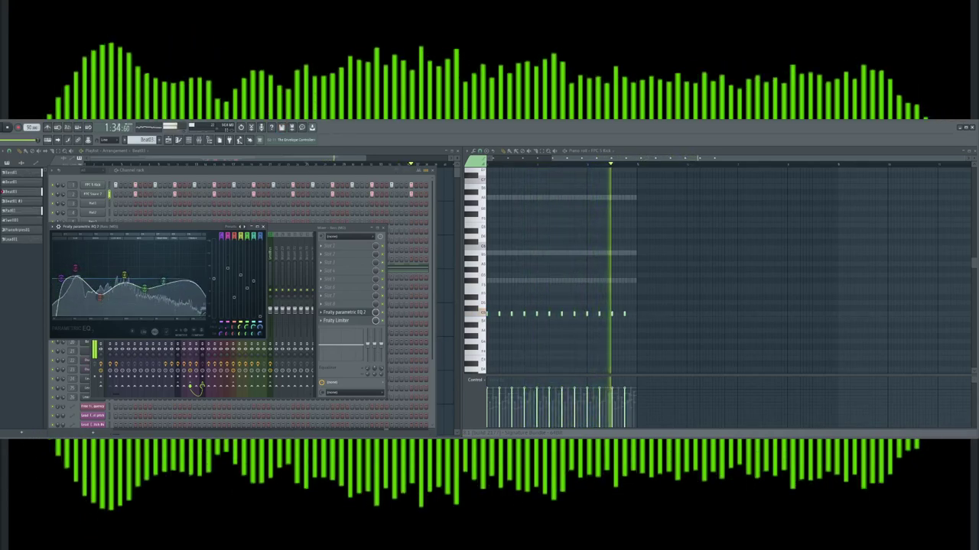
drag(163, 278, 163, 283)
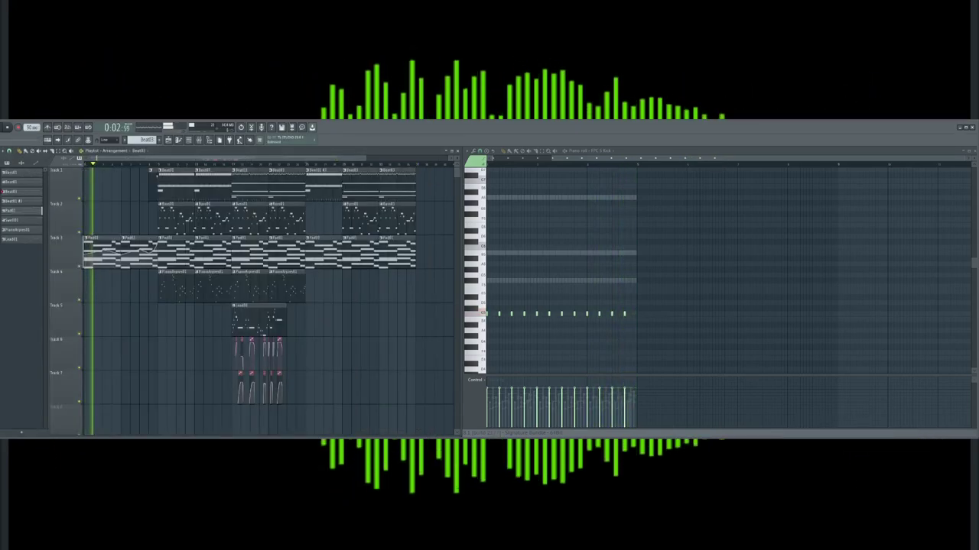
Play the arrangement from the first full beat clip and from the start of the lead section
click(157, 165)
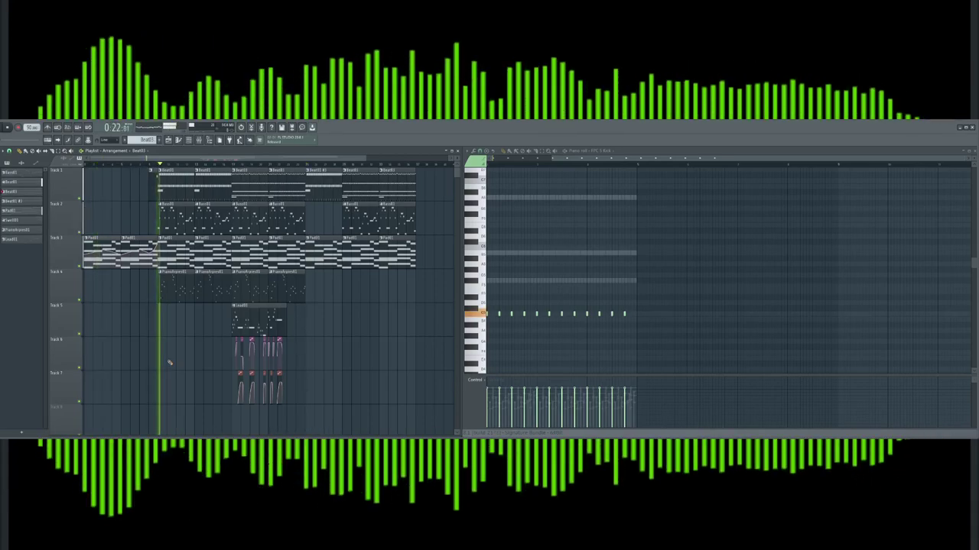
key(space)
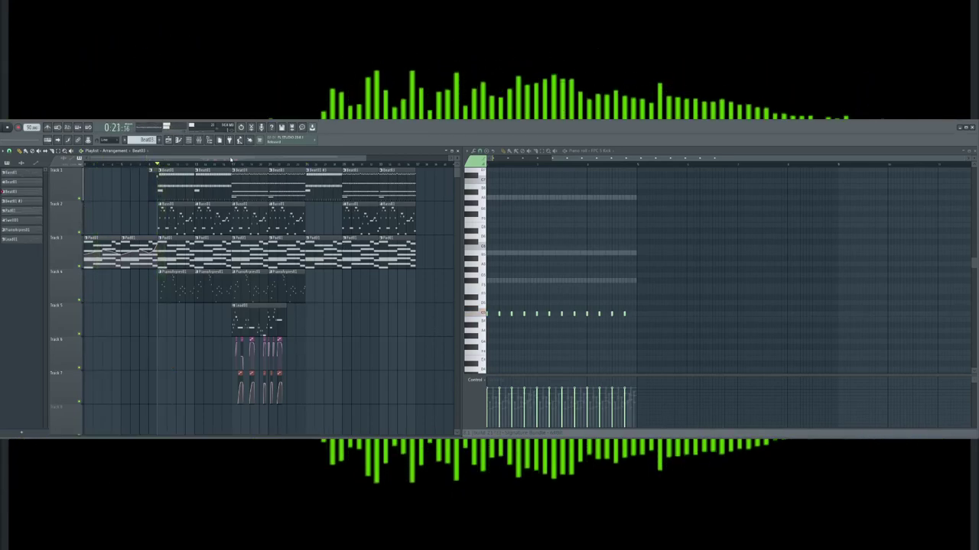
click(233, 166)
key(space)
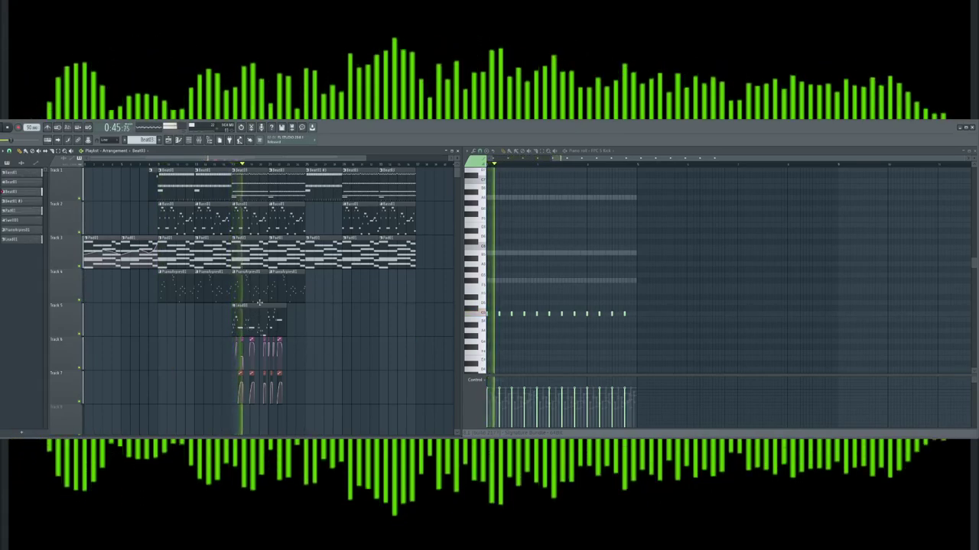
Enable the Chorus effect in the Lead (MD) channel's chipsynth MD instrument
click(189, 140)
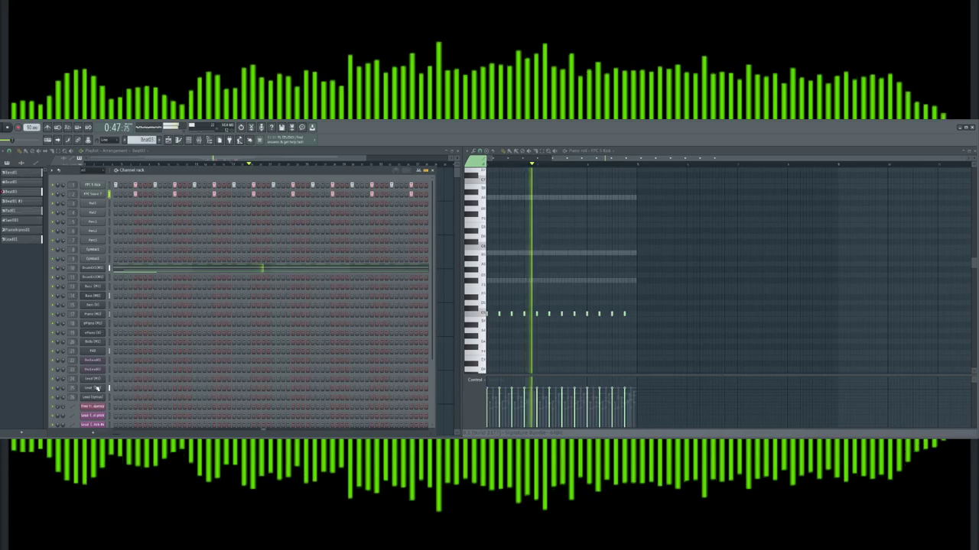
key(space)
click(94, 389)
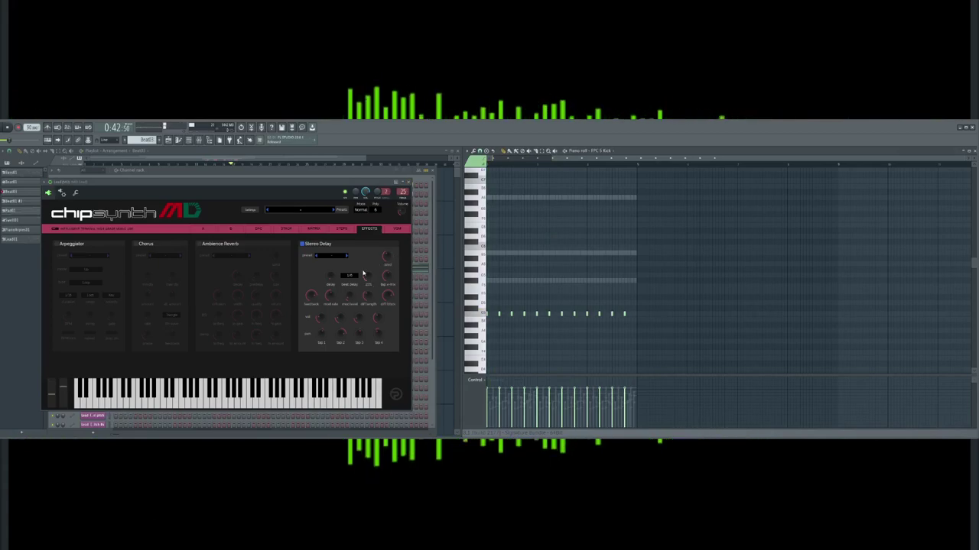
click(136, 243)
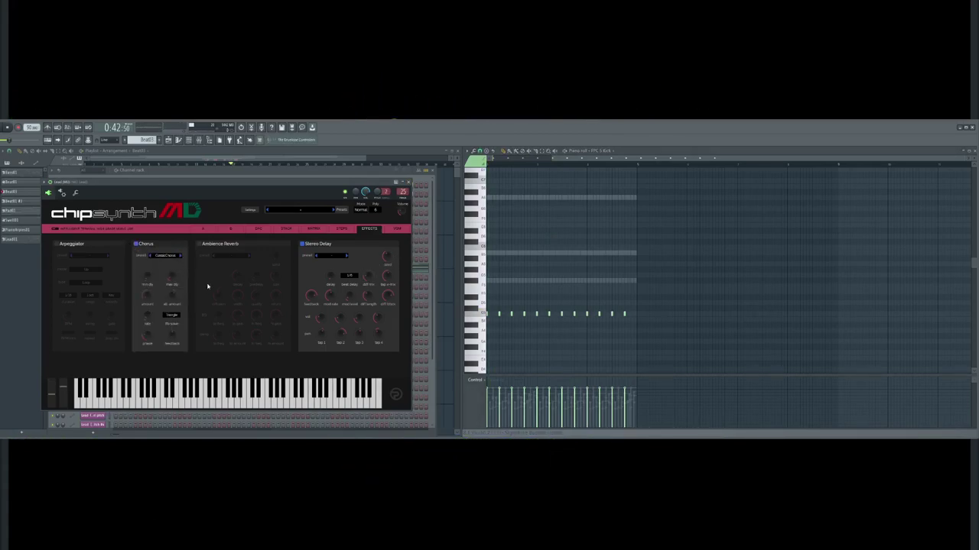
click(411, 183)
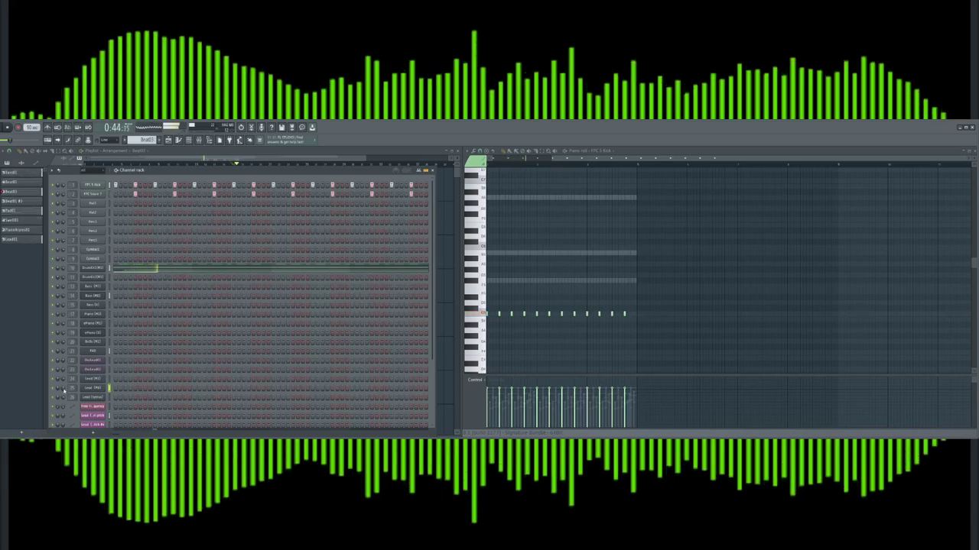
Check the lead's mixer track during playback and move the channel rack window slightly higher
click(248, 161)
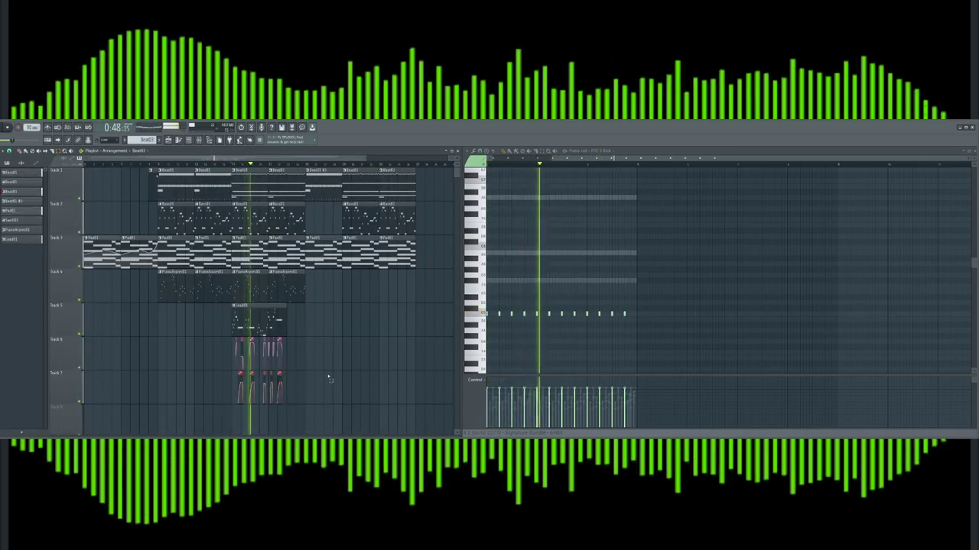
click(198, 140)
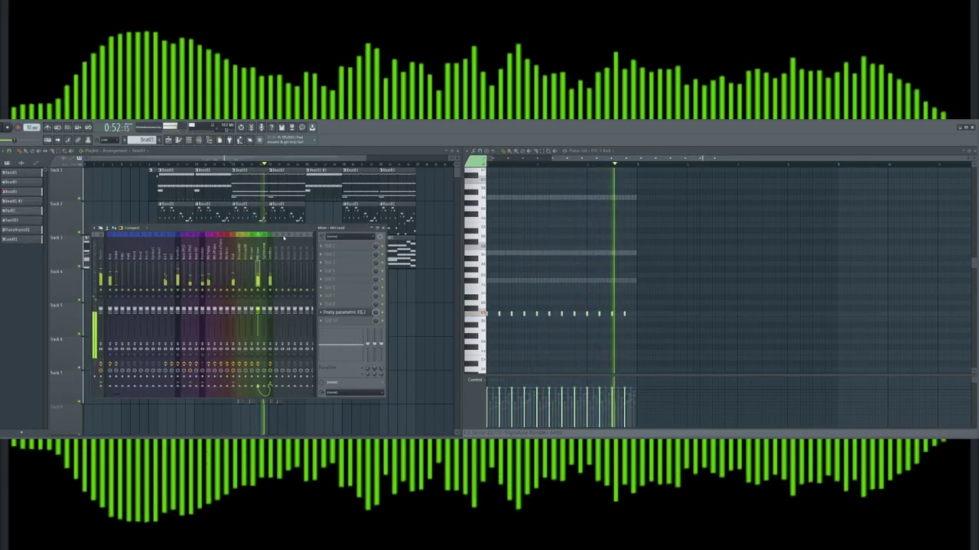
click(189, 140)
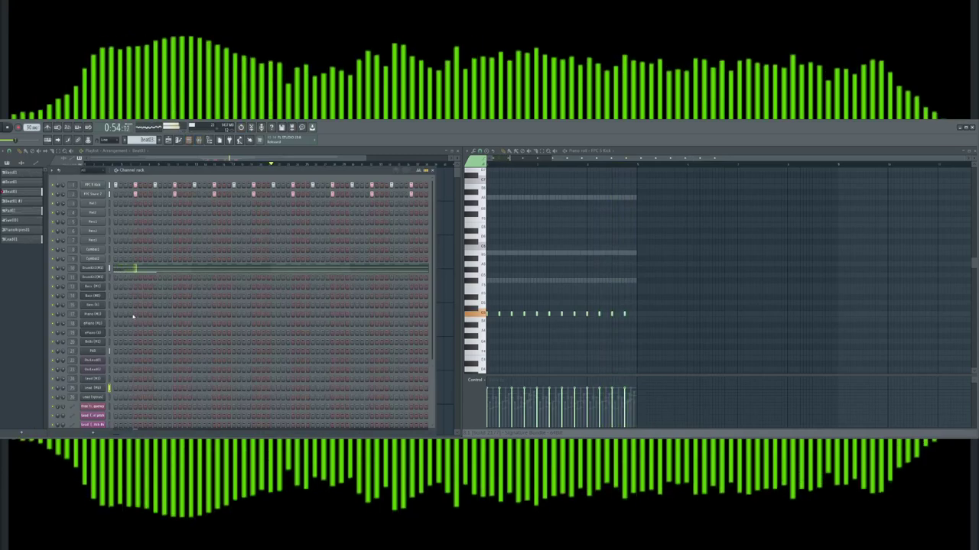
mouse_move(232, 170)
mouse_down()
mouse_move(238, 152)
mouse_move(235, 159)
mouse_up()
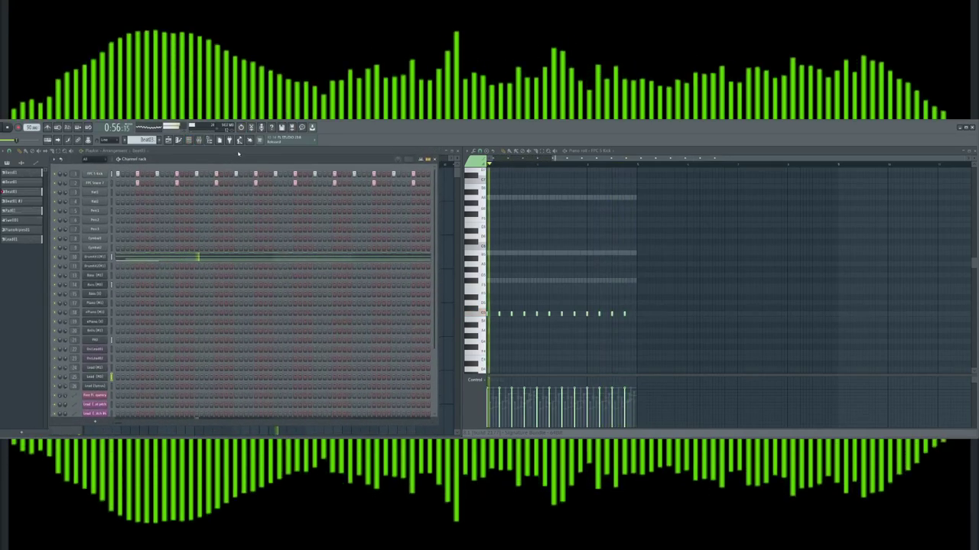
click(239, 153)
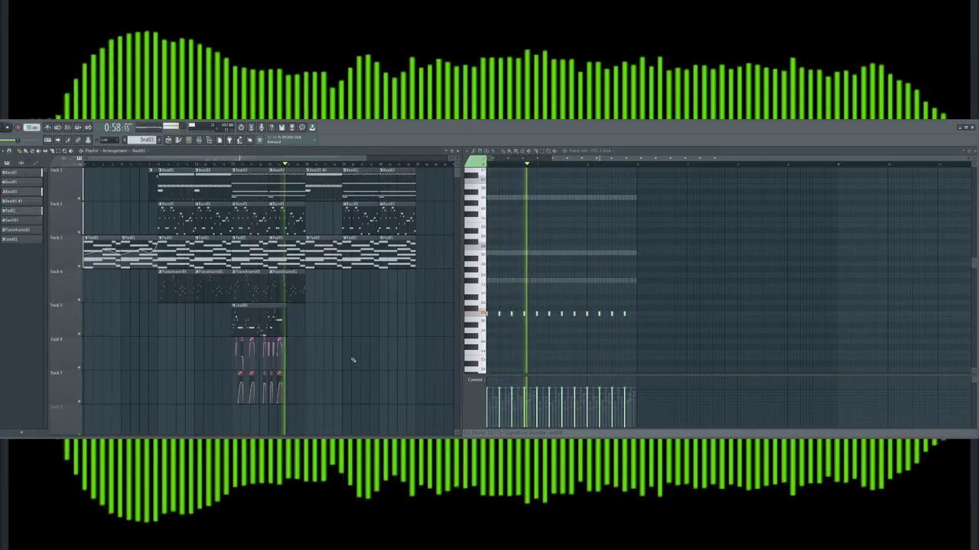
Open the Lead01 clip in the piano roll and play the end of its melody
double_click(253, 323)
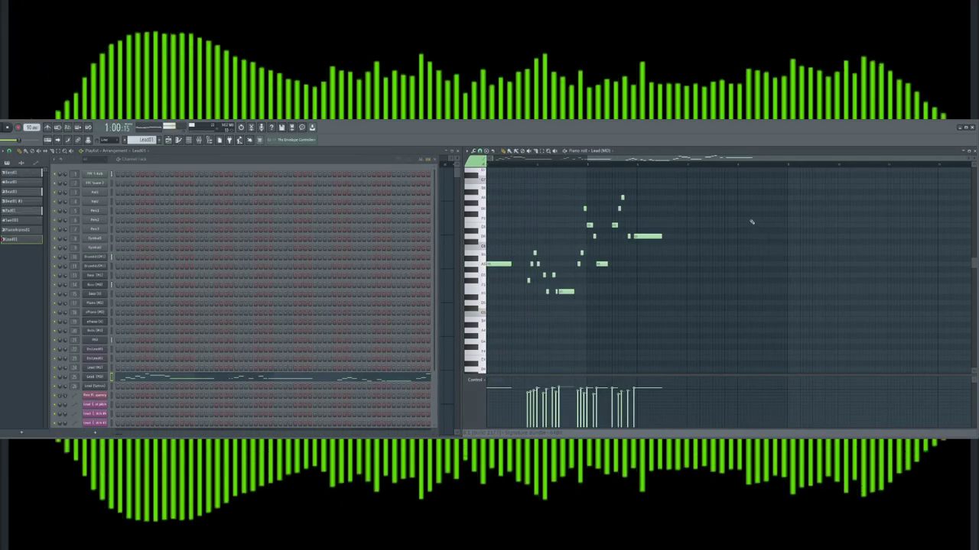
scroll(703, 192, left, 1)
scroll(684, 205, up, 3)
click(623, 165)
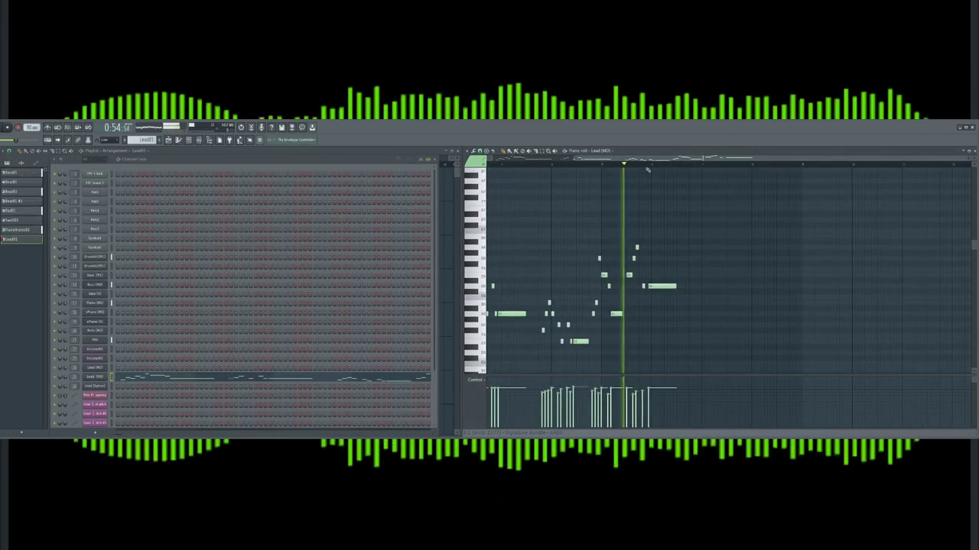
drag(967, 160, 797, 159)
drag(788, 155, 902, 159)
mouse_move(874, 153)
mouse_down()
mouse_move(862, 158)
mouse_move(878, 160)
mouse_up()
key(space)
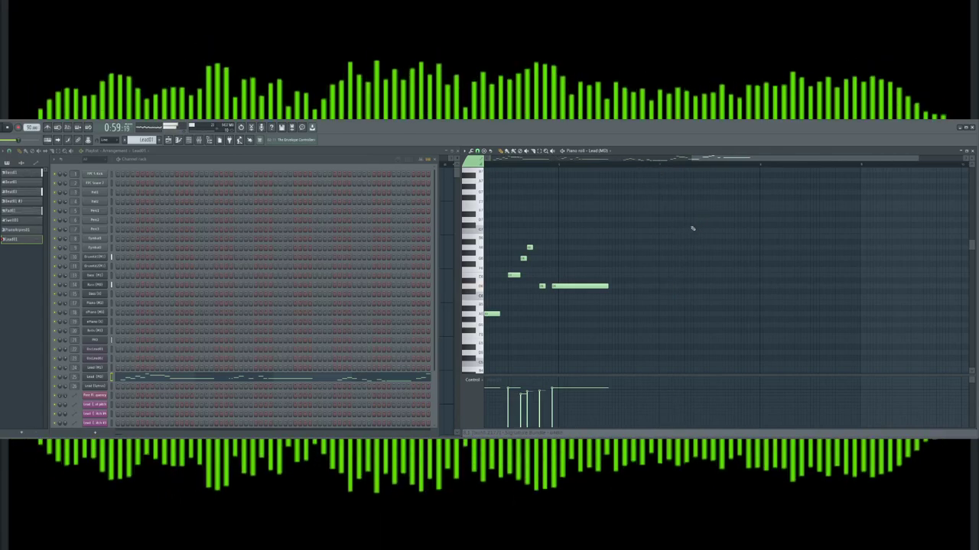
Draw a rising run of four short notes after the final held note of the Lead01 melody
click(673, 275)
drag(673, 276, 696, 275)
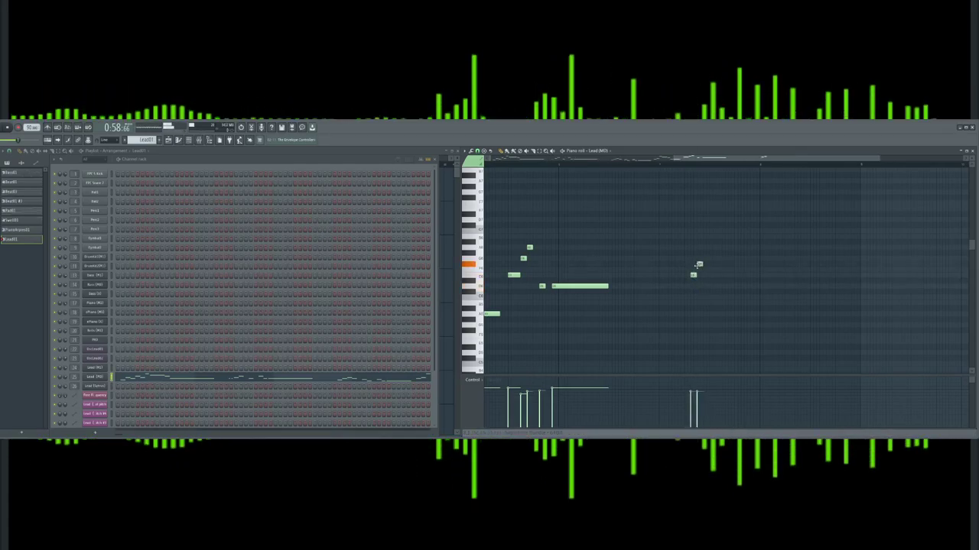
key(space)
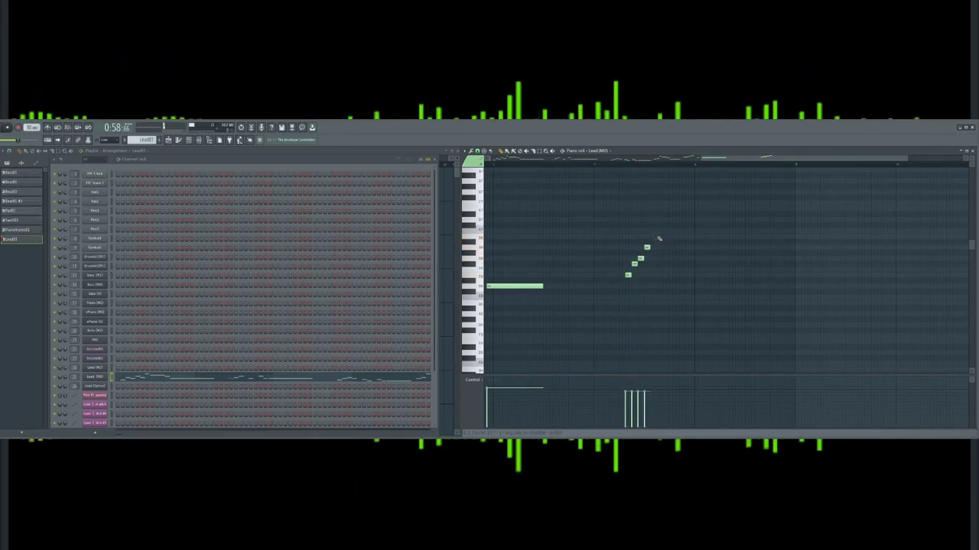
Add a higher peak note after the rising run, follow it with one lower short note, and play the result
click(659, 236)
click(665, 264)
click(670, 259)
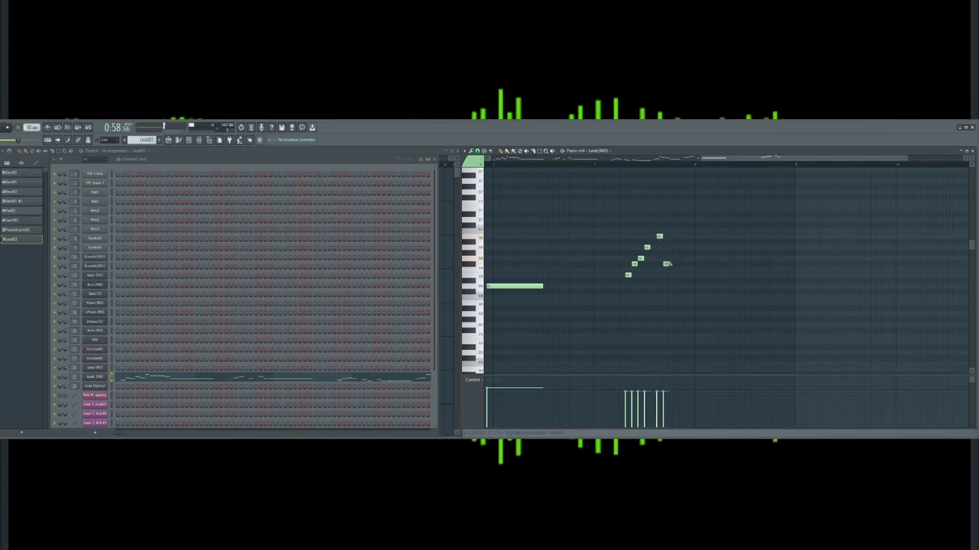
click(665, 275)
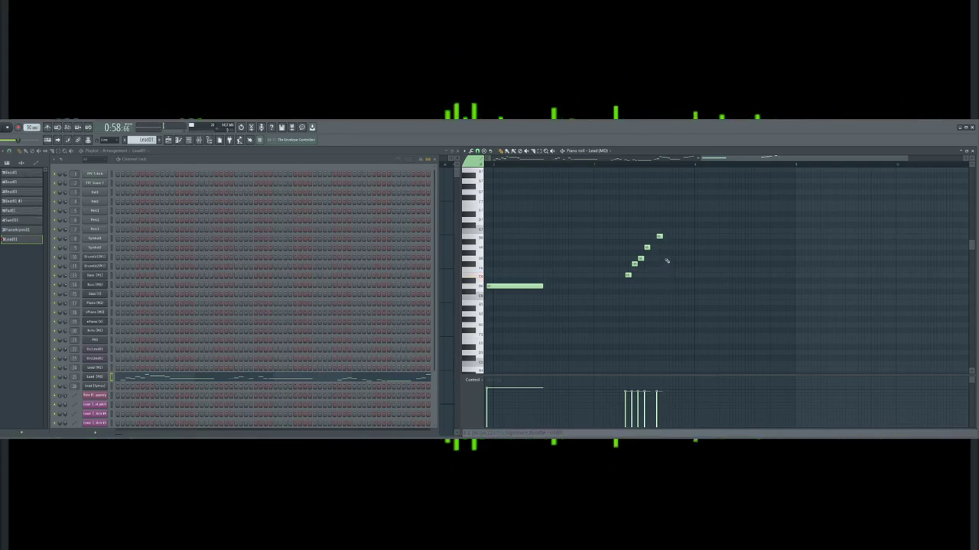
key(space)
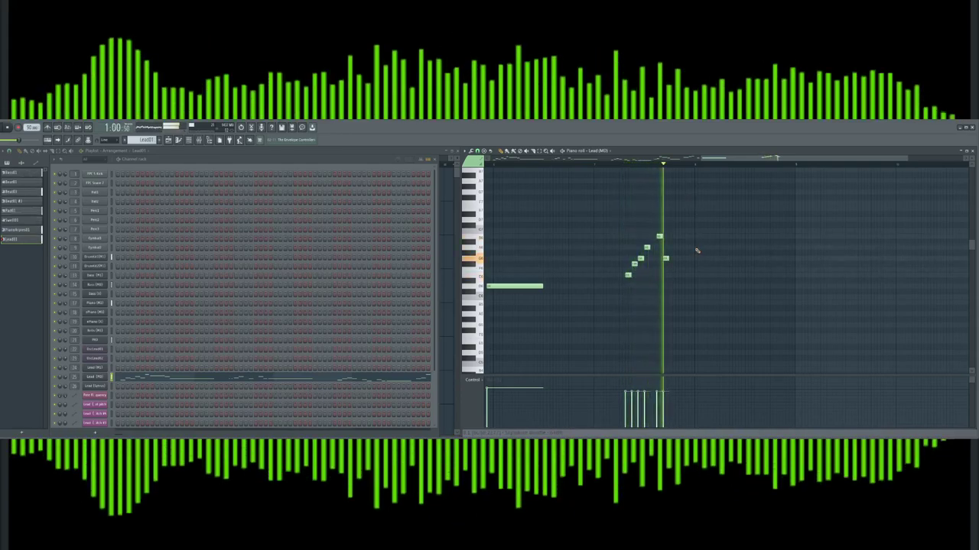
Add a high and a low short note after the Lead01 run, followed by a long held note
key(space)
click(678, 236)
click(686, 275)
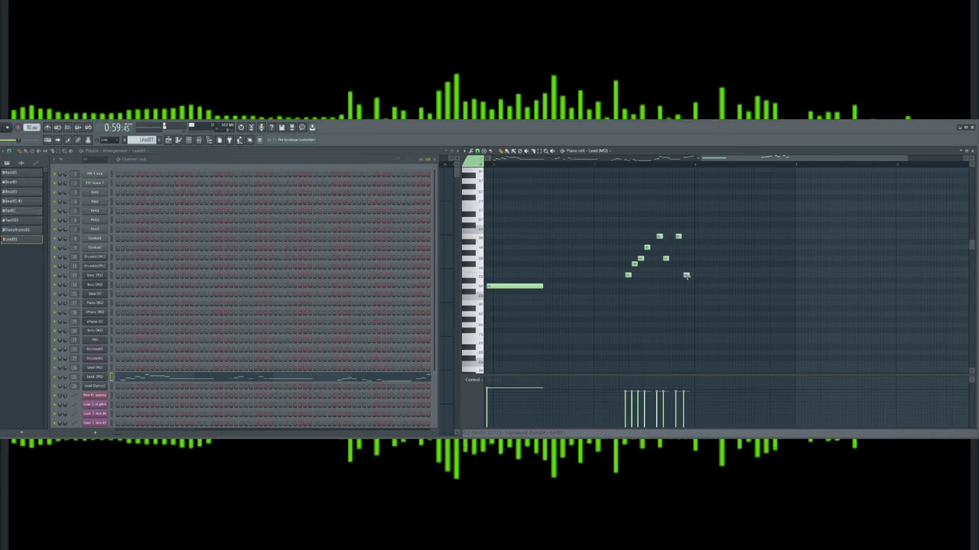
click(691, 265)
scroll(655, 277, right, 1)
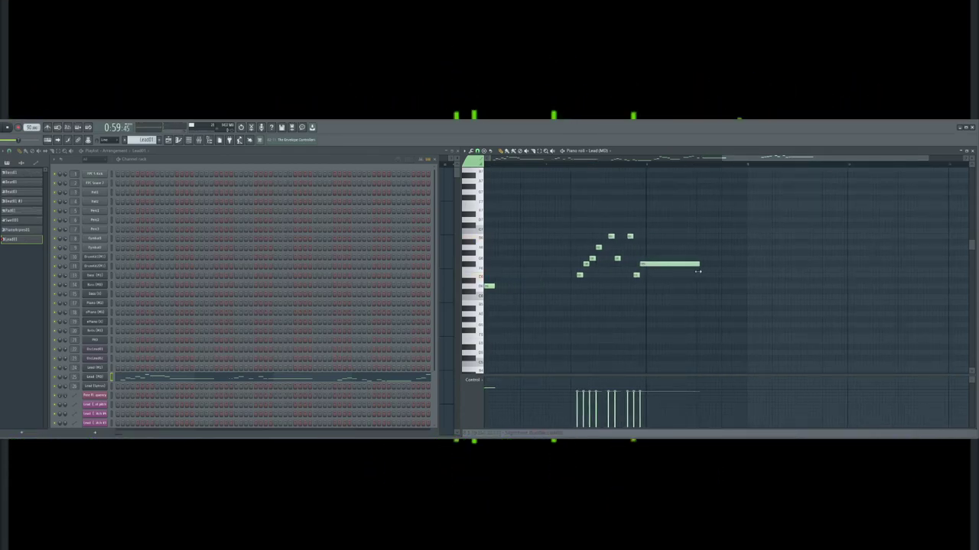
drag(717, 271, 718, 270)
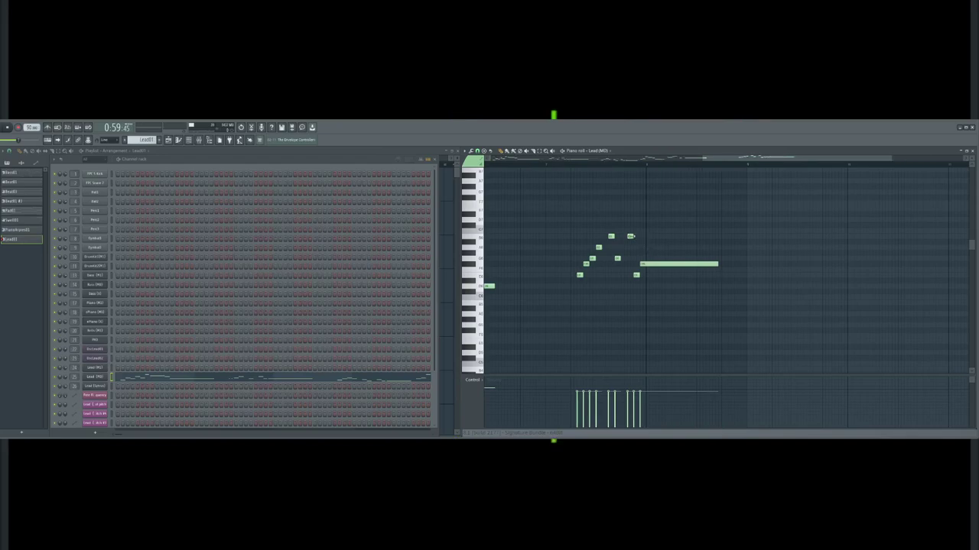
Draw three short rising notes after the held note and remove the stray notes placed around them
click(724, 264)
click(730, 247)
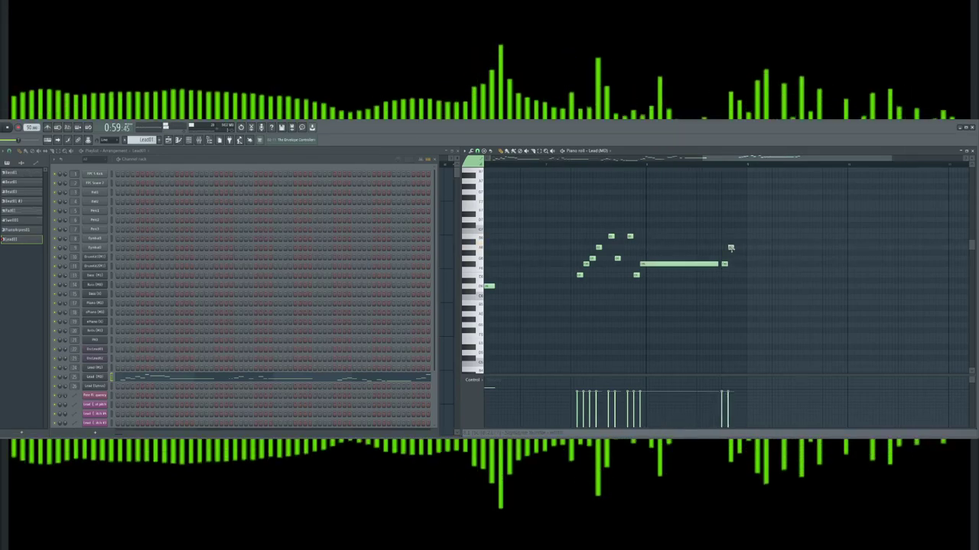
right_click(730, 246)
click(724, 237)
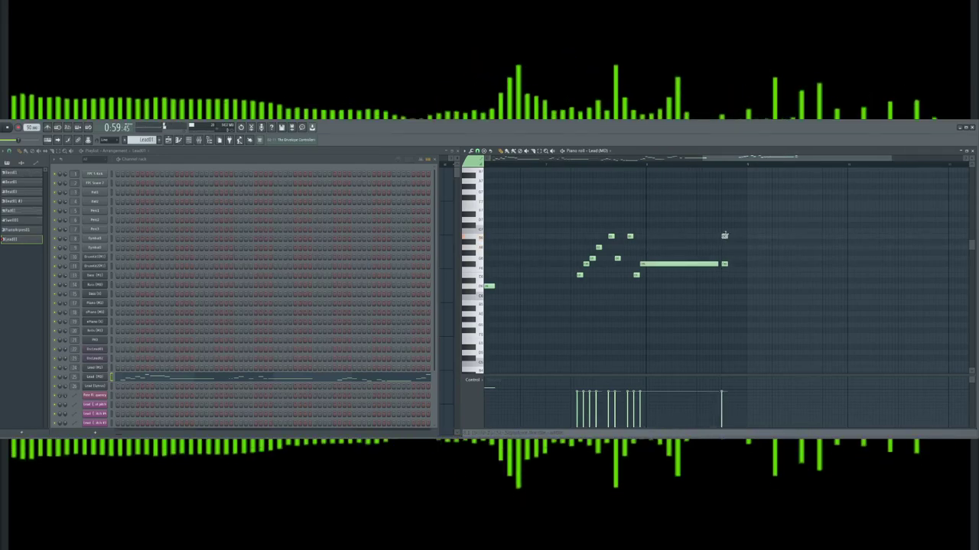
click(730, 220)
click(737, 220)
click(743, 209)
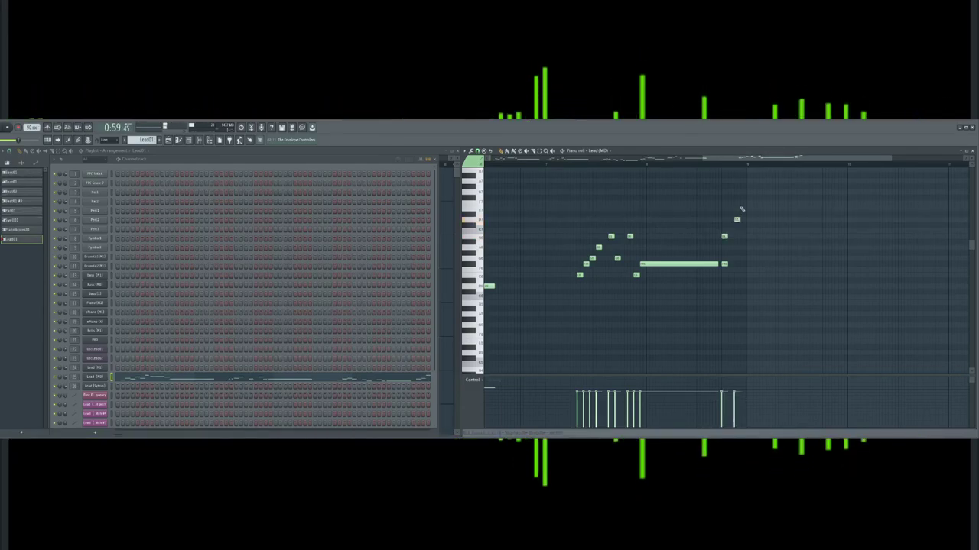
drag(726, 236, 732, 237)
right_click(724, 264)
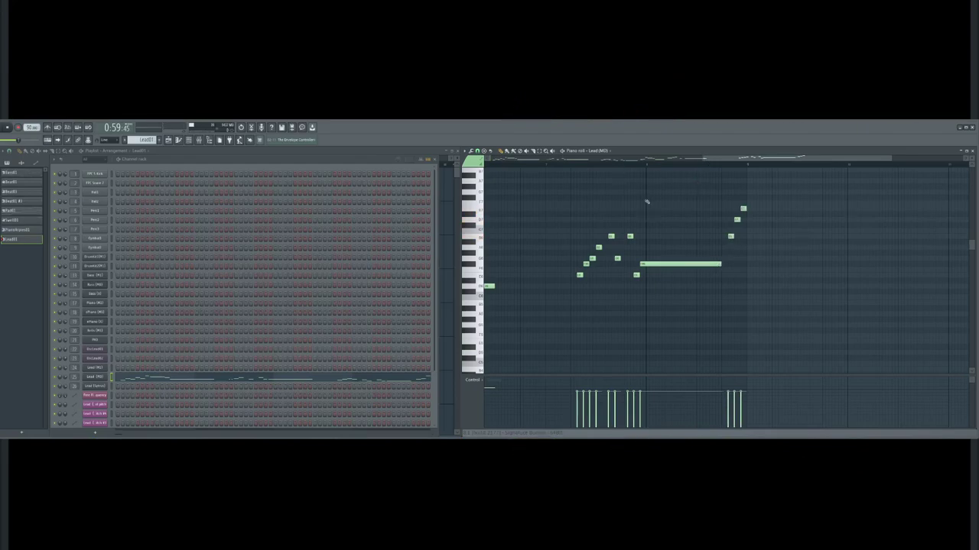
Lower the long held note to the pitch of the short note before it and shorten it to about half
drag(680, 266, 681, 275)
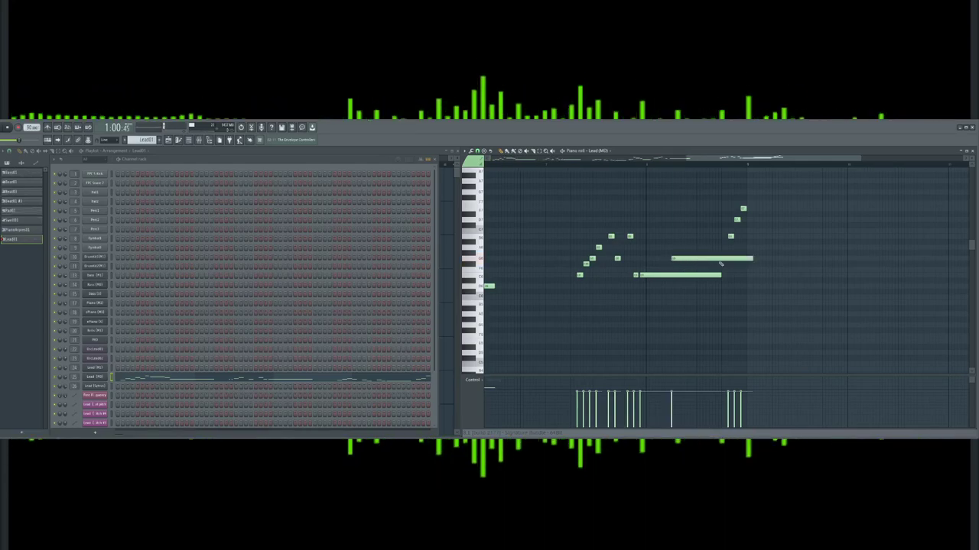
drag(722, 275, 683, 284)
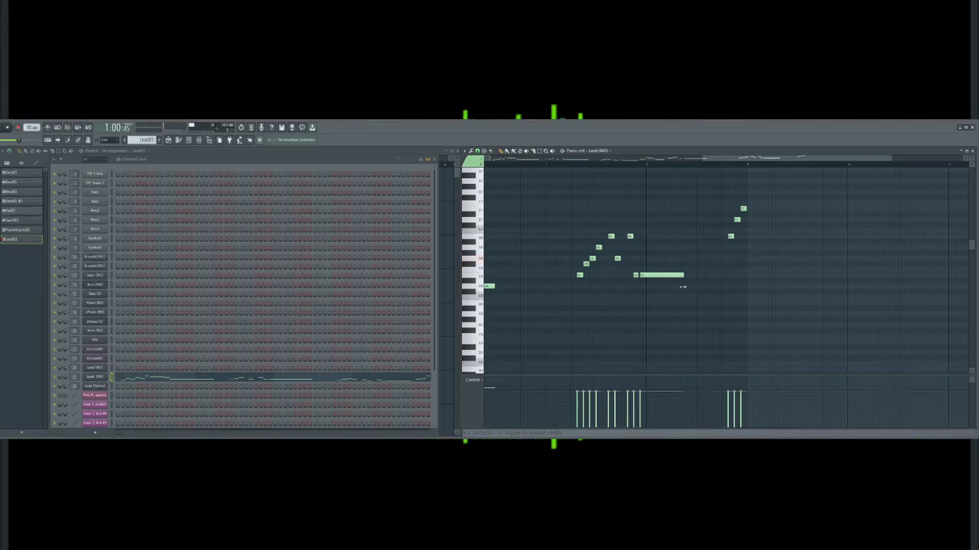
click(686, 266)
right_click(692, 266)
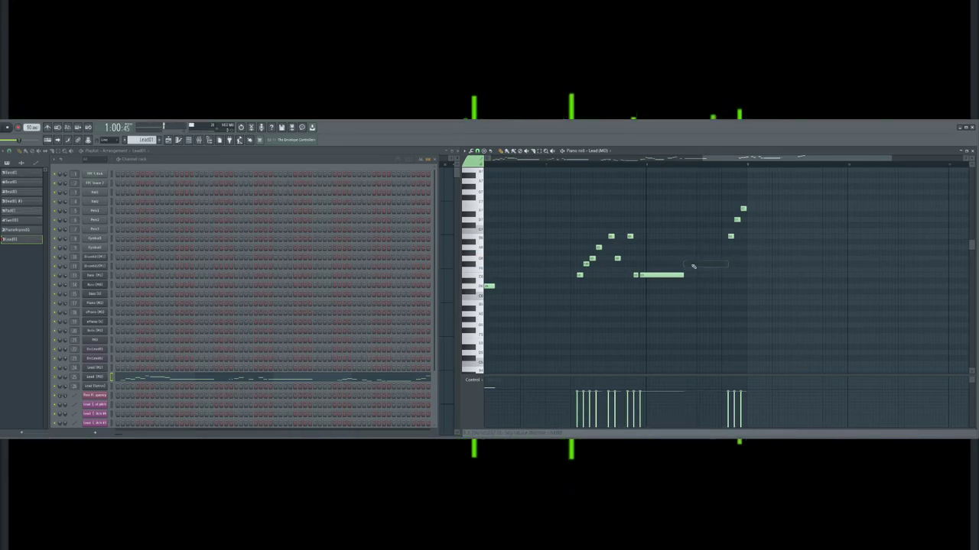
Follow the shortened note with a short higher note and a second held note at the same low pitch, checking the phrase in playback
click(685, 259)
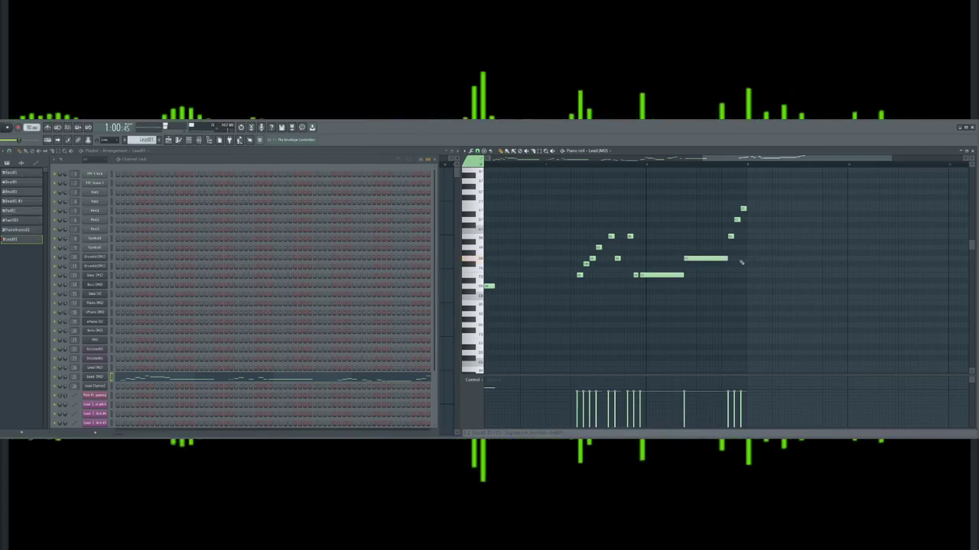
drag(727, 259, 689, 265)
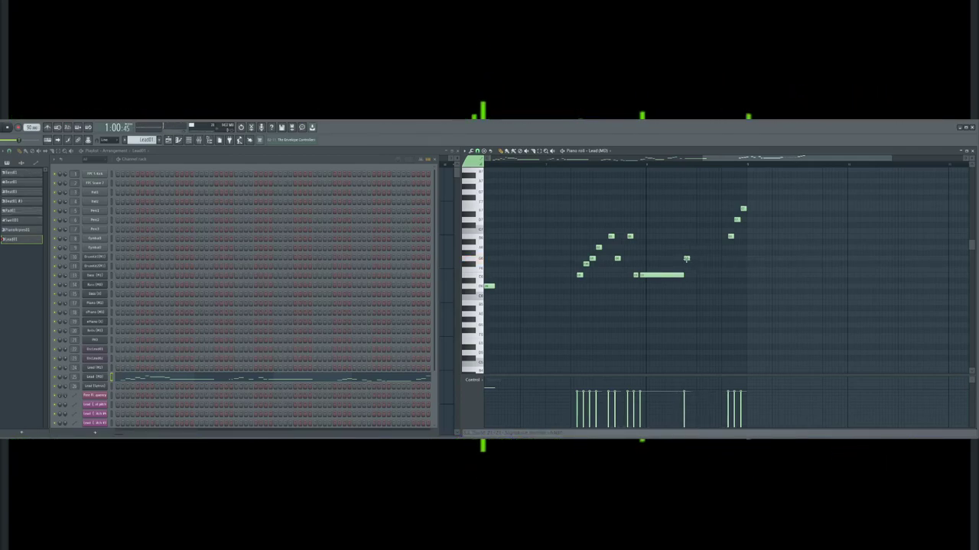
click(691, 265)
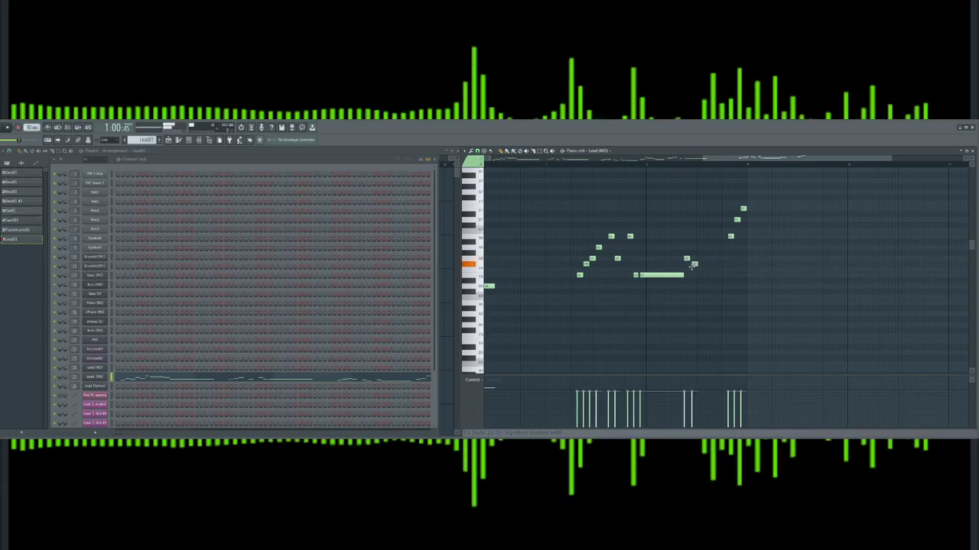
key(space)
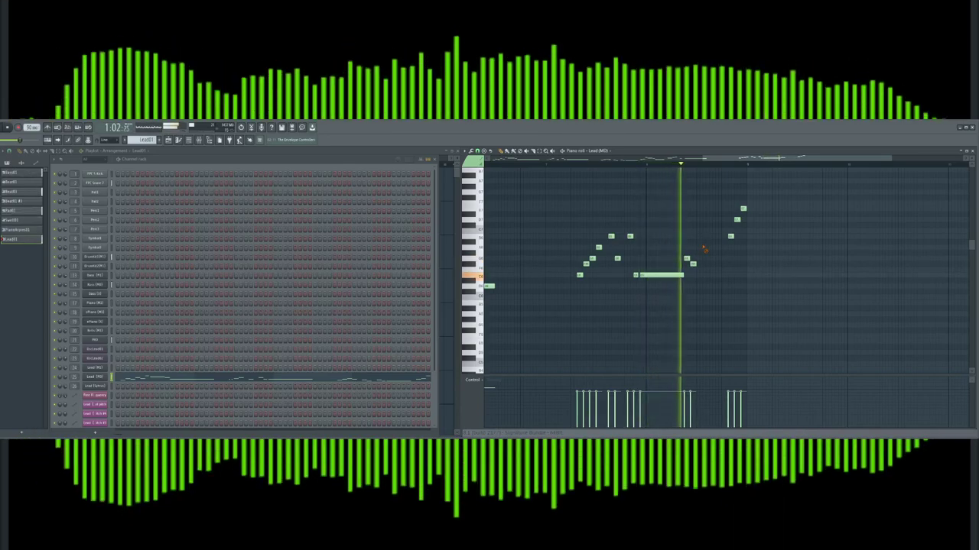
drag(692, 265, 720, 276)
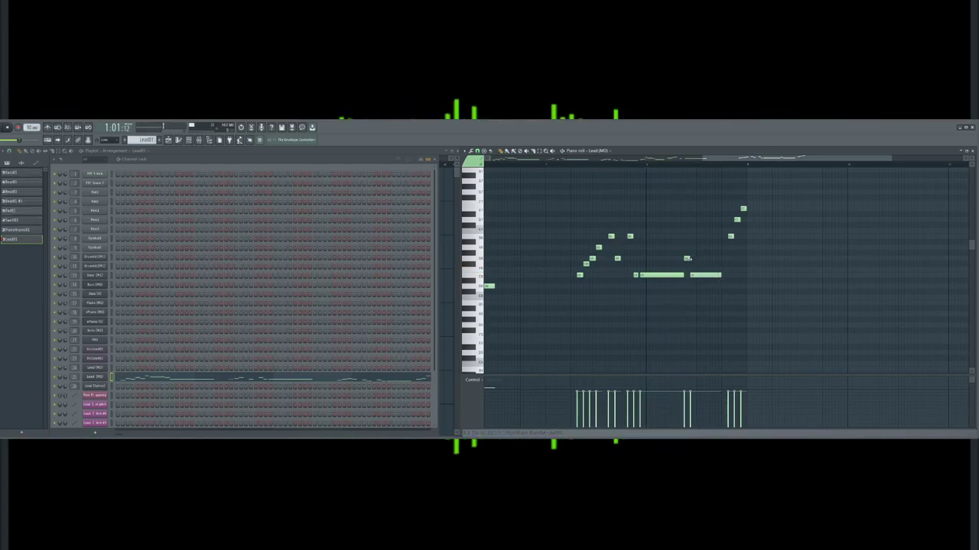
In the playlist, copy a short lead modulation automation clip from Track 7 into Track 6 beneath the new Lead01 notes
click(320, 153)
drag(364, 163, 294, 168)
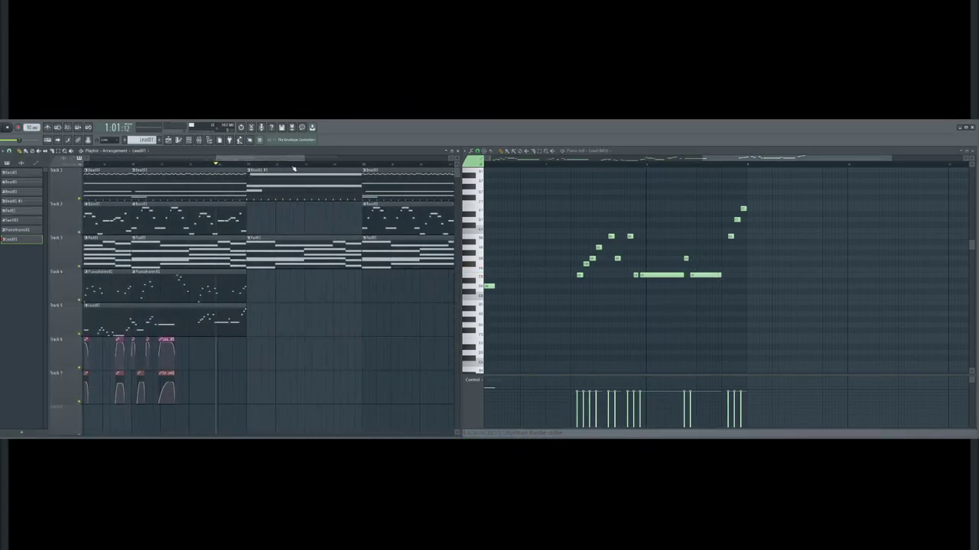
click(167, 374)
click(220, 350)
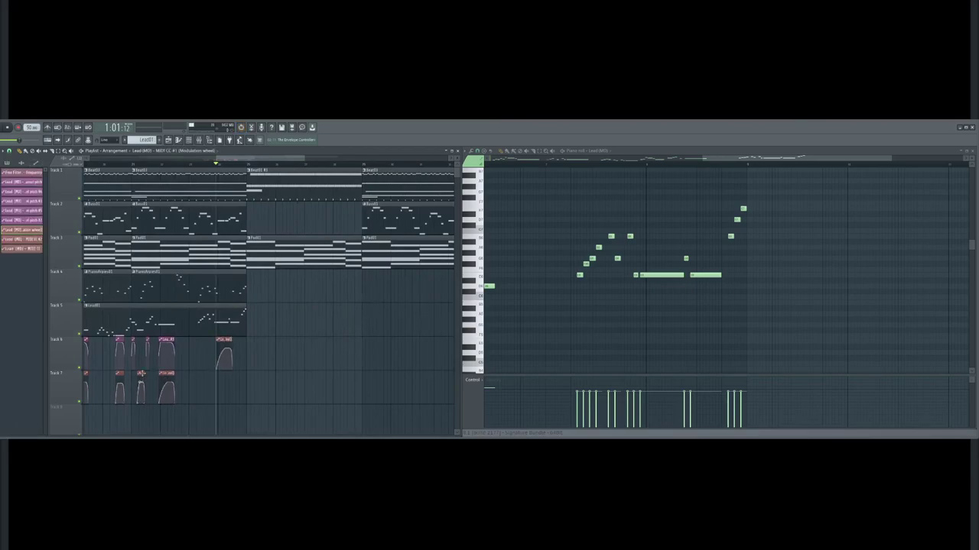
right_click(226, 362)
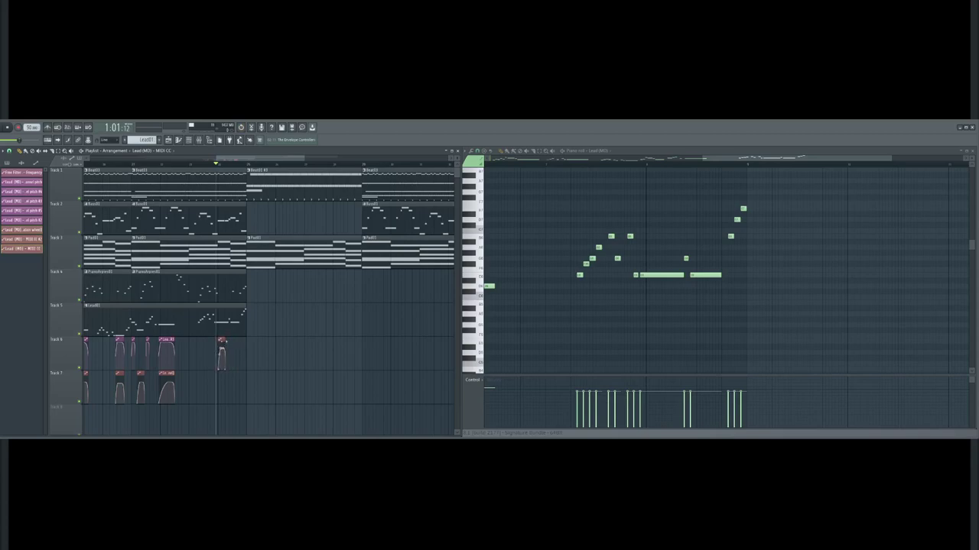
Fit the modulation clip under the first new held note, extend it with a second hump under the second one, and play it
scroll(319, 167, up, 4)
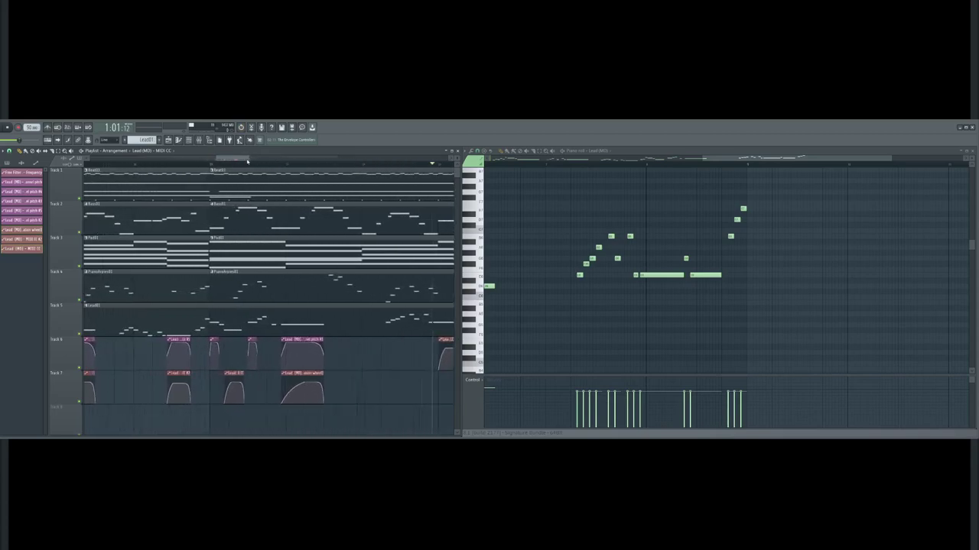
drag(311, 339, 344, 339)
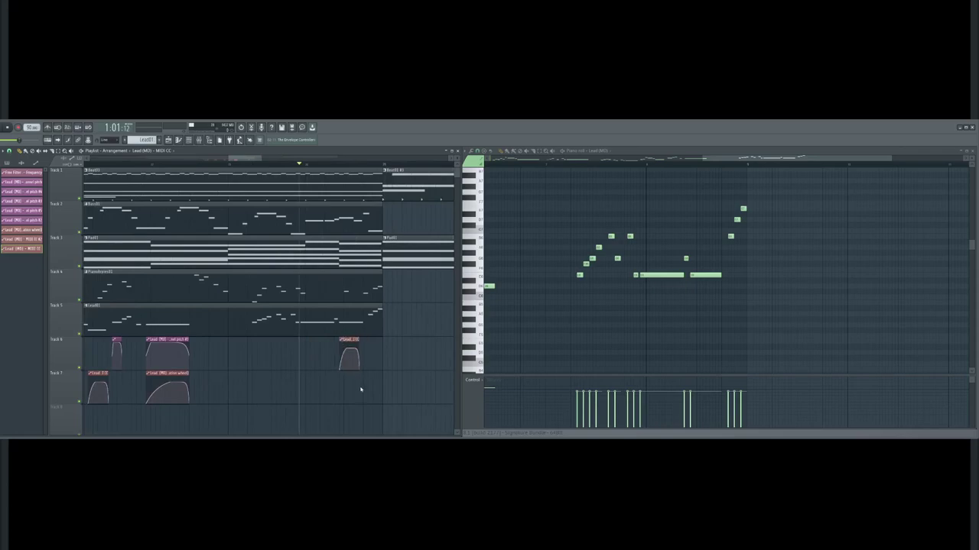
drag(349, 339, 332, 374)
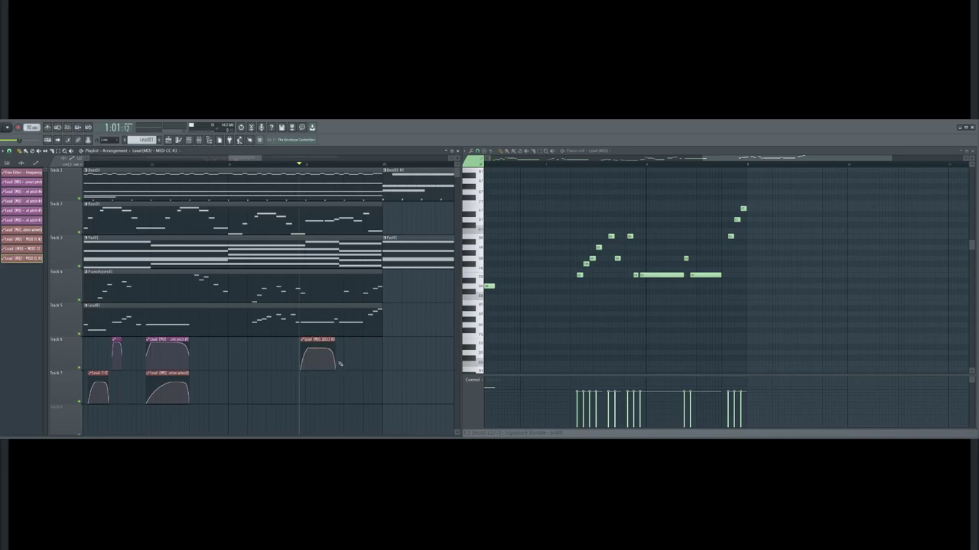
drag(338, 339, 366, 341)
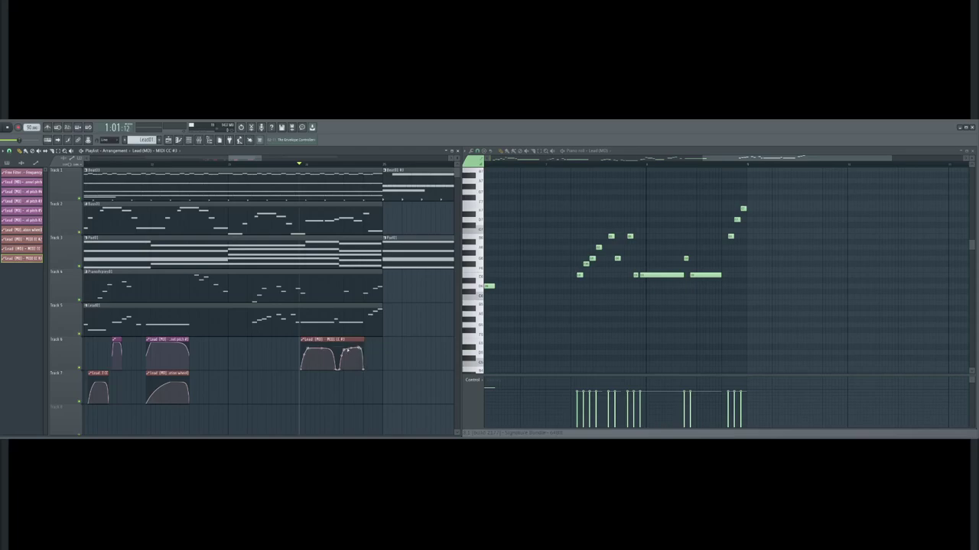
key(space)
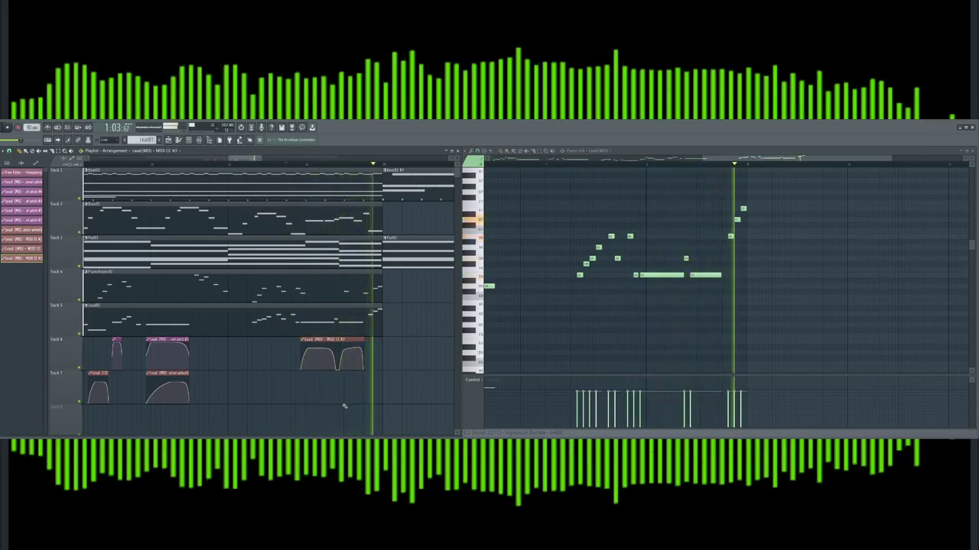
key(space)
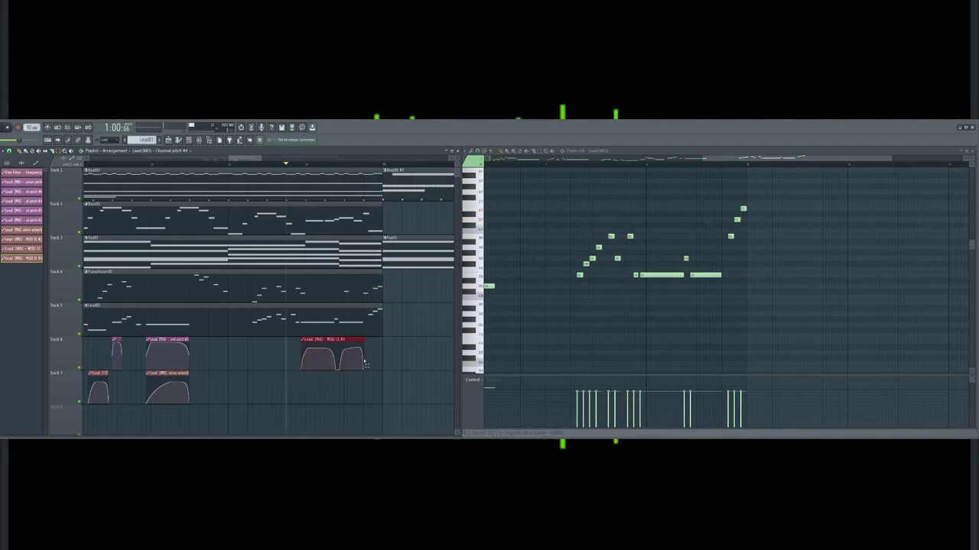
Move the modulation clip to Track 7 and place a shaped lead channel pitch clip on Track 6 at the first new held note
key(shift+Down)
click(306, 346)
mouse_move(315, 355)
mouse_down()
mouse_move(337, 341)
mouse_move(325, 356)
mouse_move(333, 356)
mouse_up()
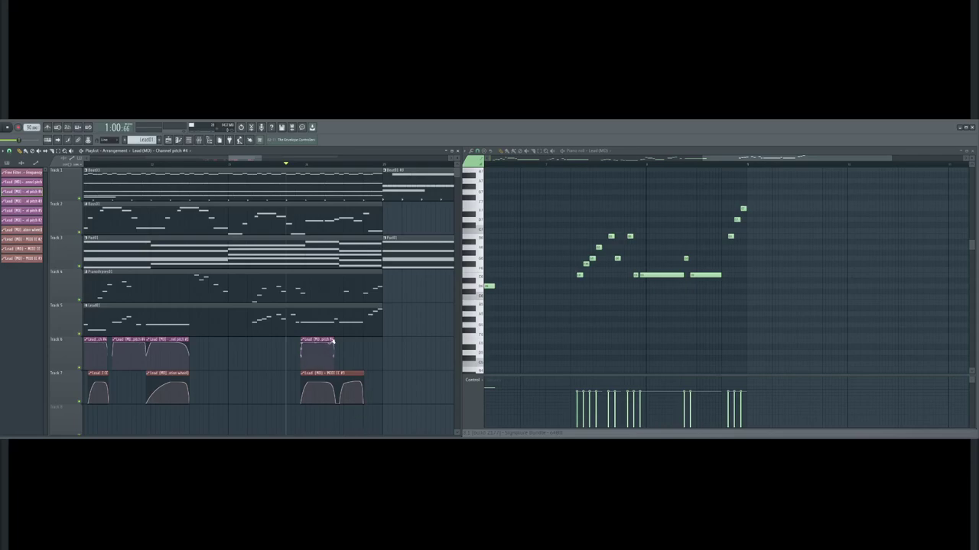
key(space)
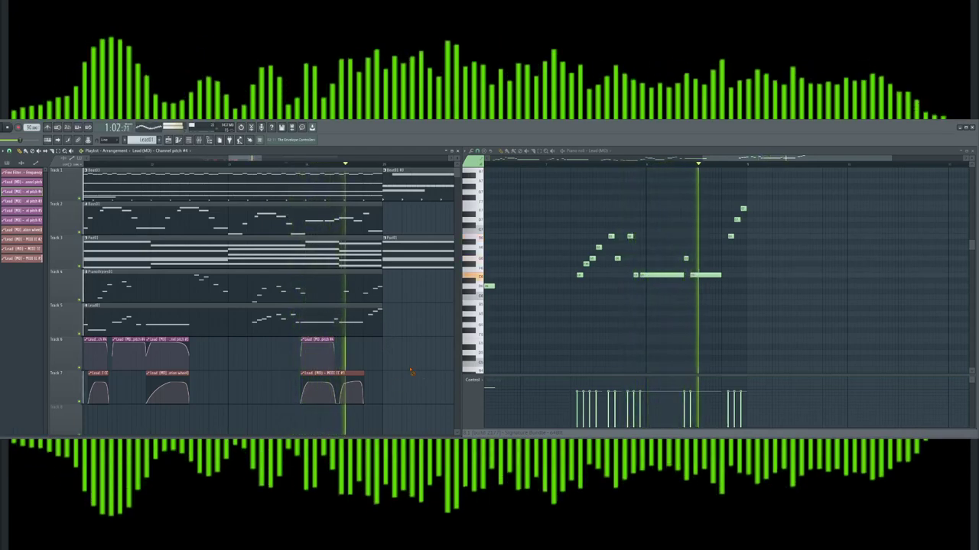
Add another lead channel pitch clip on Track 6 at the second held note, ending it together with the modulation clip
key(space)
click(360, 345)
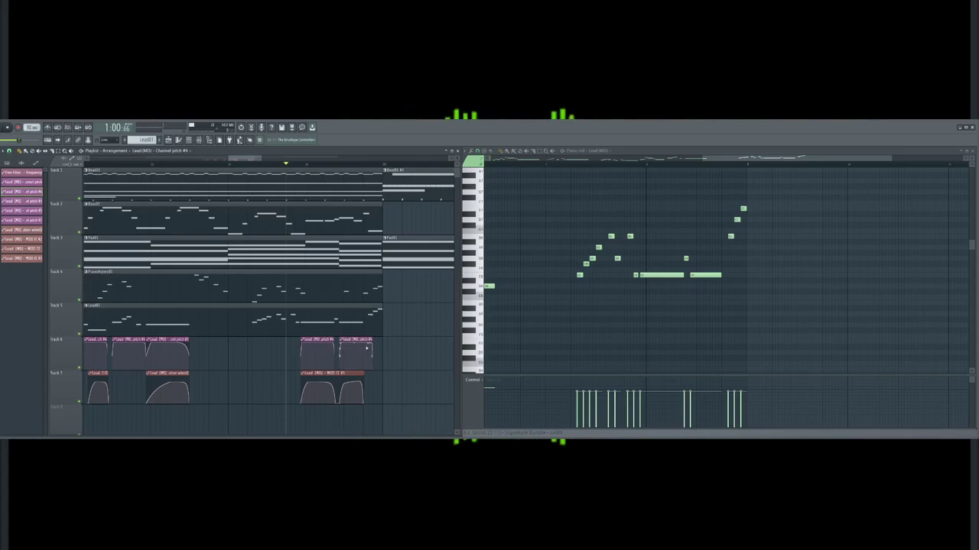
click(361, 392)
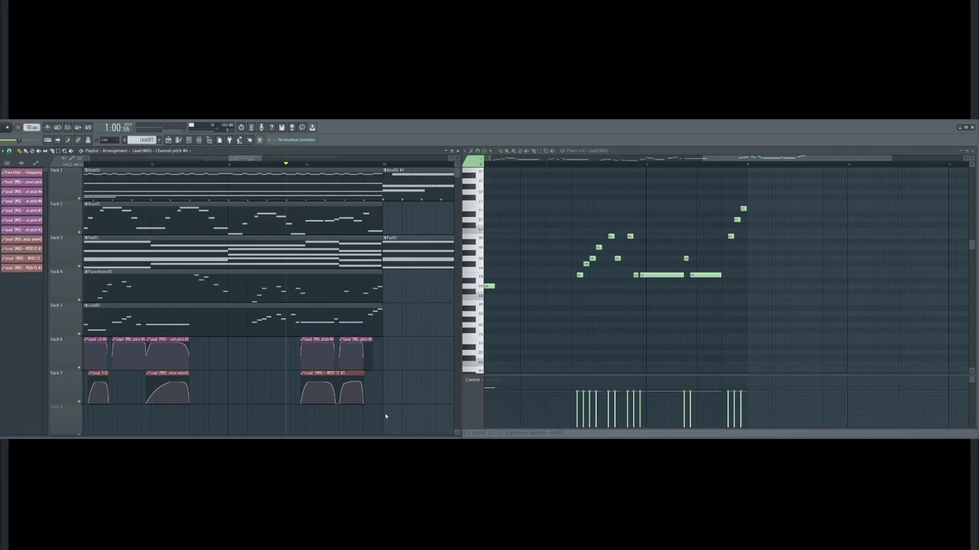
Lower the first hump of the new Track 7 modulation curve and play the section with its automation
key(space)
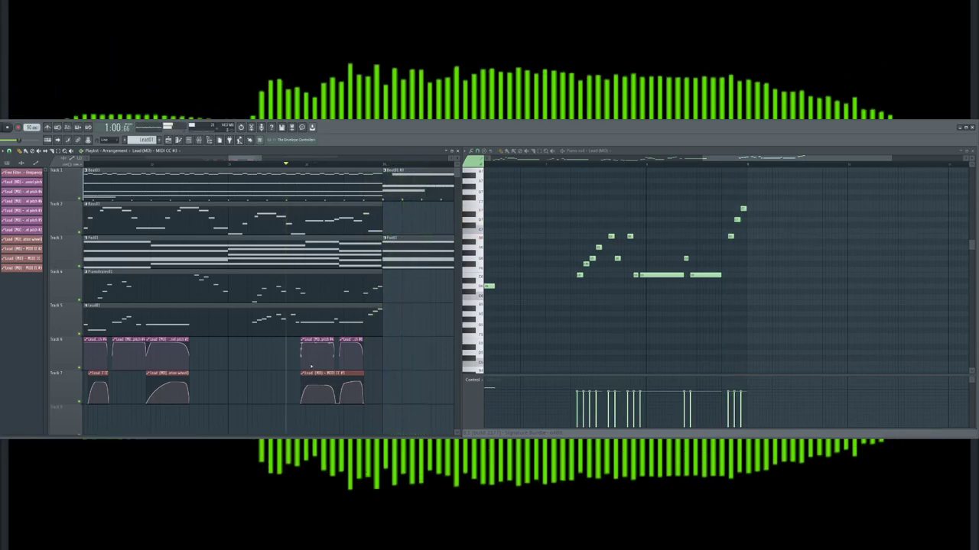
drag(312, 385, 316, 387)
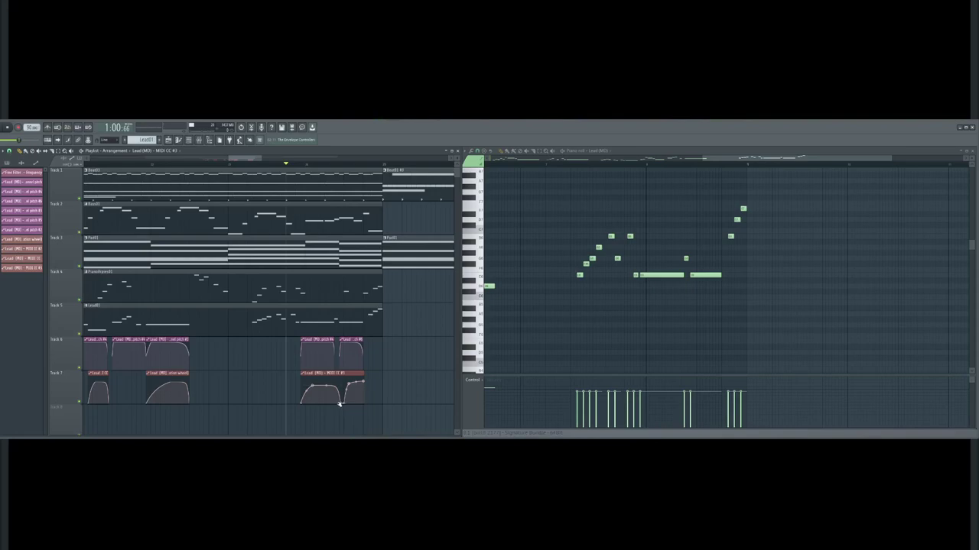
key(space)
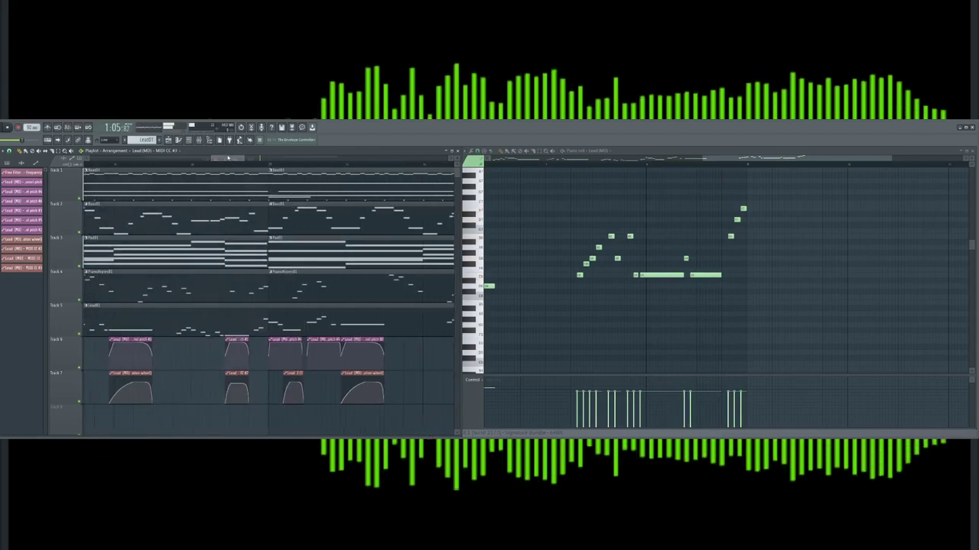
Show the whole arrangement in the playlist, and open the settings of the channel just above the Lead channels to audition a note
scroll(217, 159, down, 6)
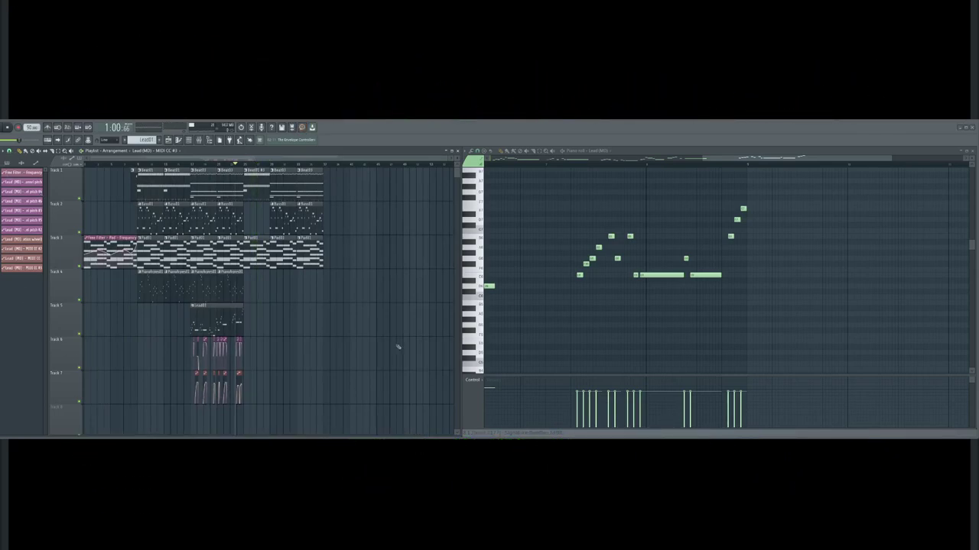
mouse_move(447, 159)
mouse_down()
mouse_move(438, 162)
mouse_move(456, 161)
mouse_up()
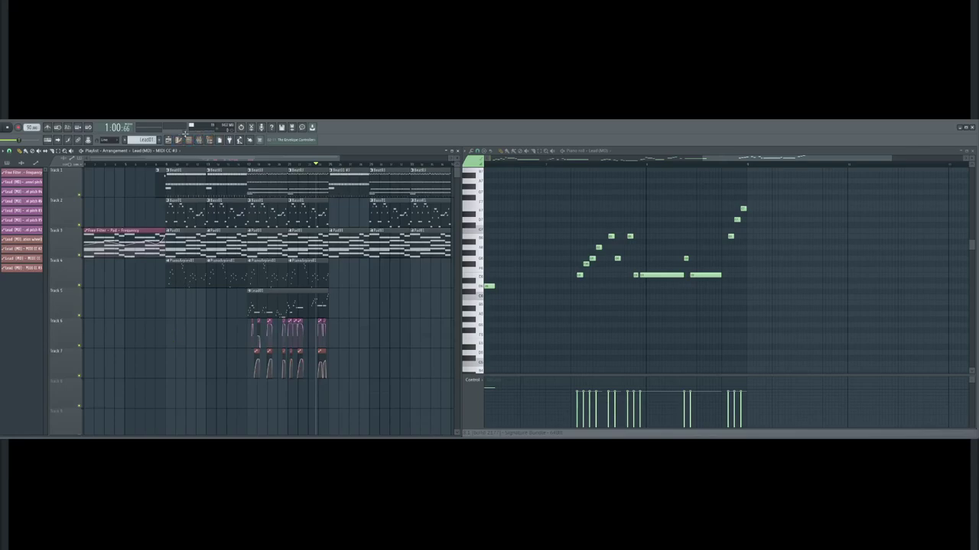
click(188, 140)
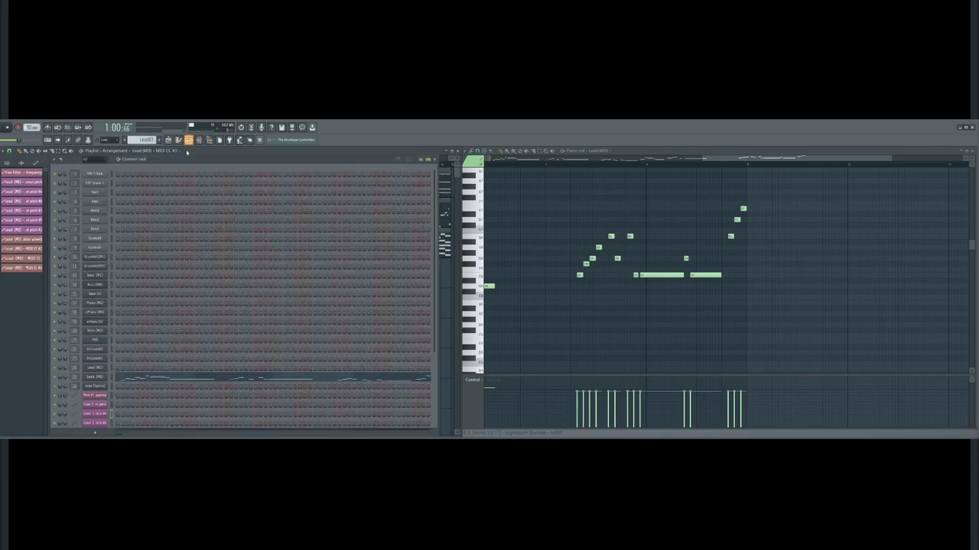
click(88, 357)
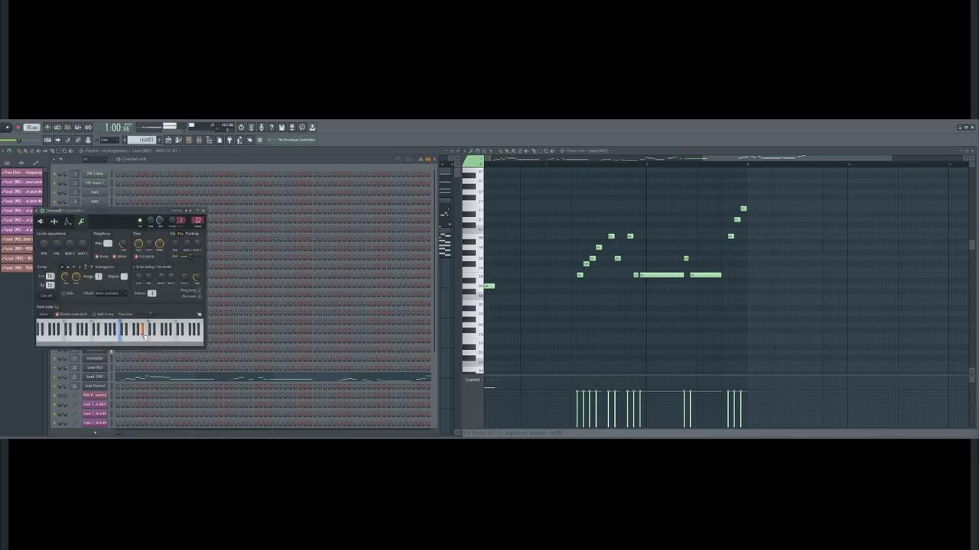
View the channel's envelope settings, close its window, and add a new empty pattern
click(68, 221)
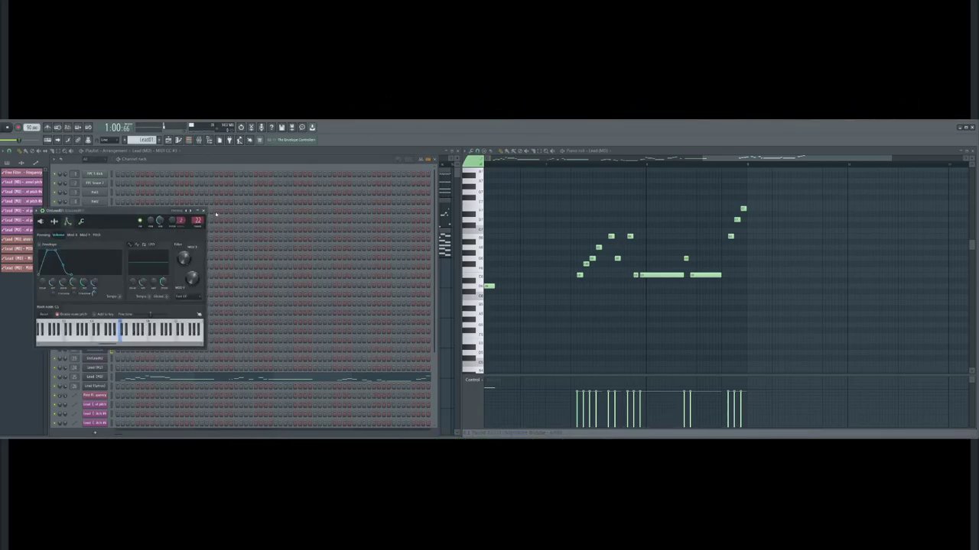
click(206, 210)
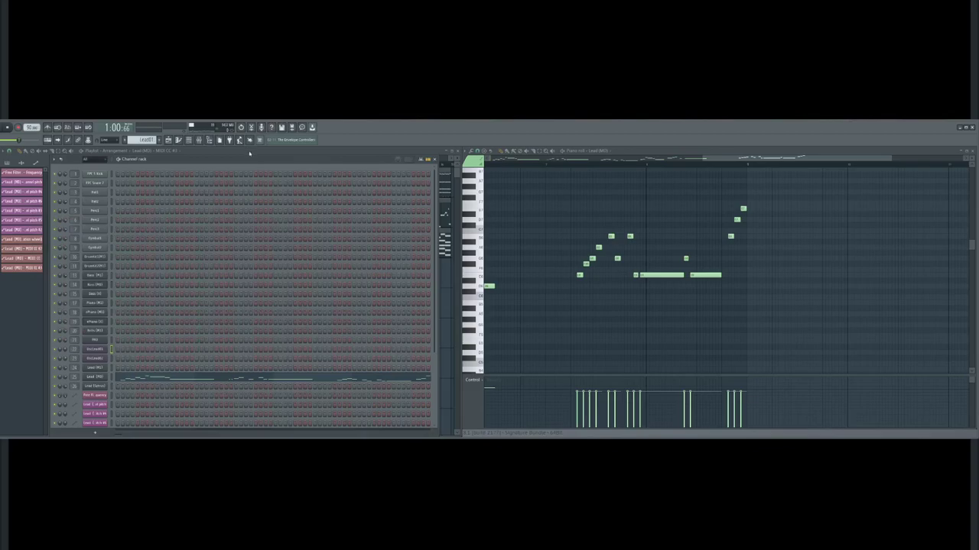
key(F6)
click(158, 141)
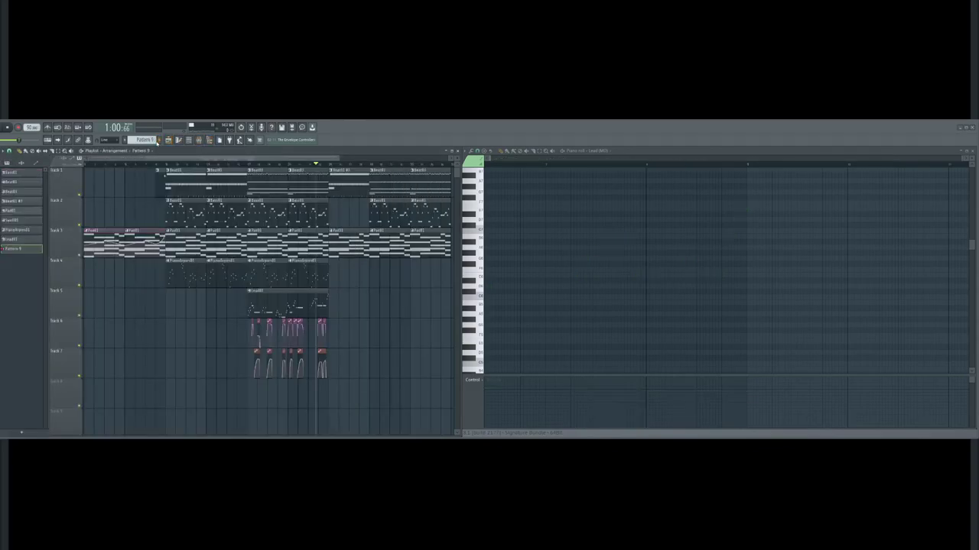
Open the piano arpeggio pattern from Track 4, show the mixer, and start playback
double_click(278, 280)
click(199, 139)
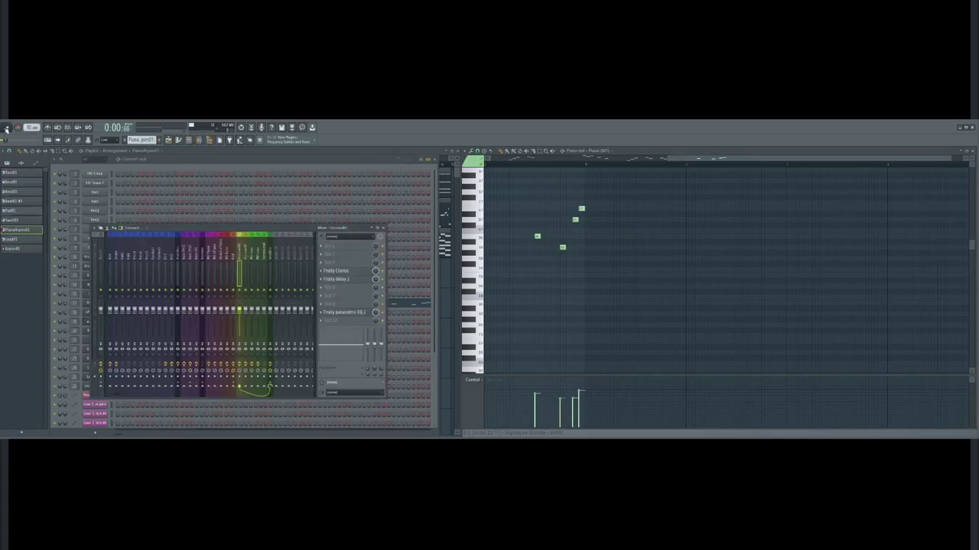
click(6, 128)
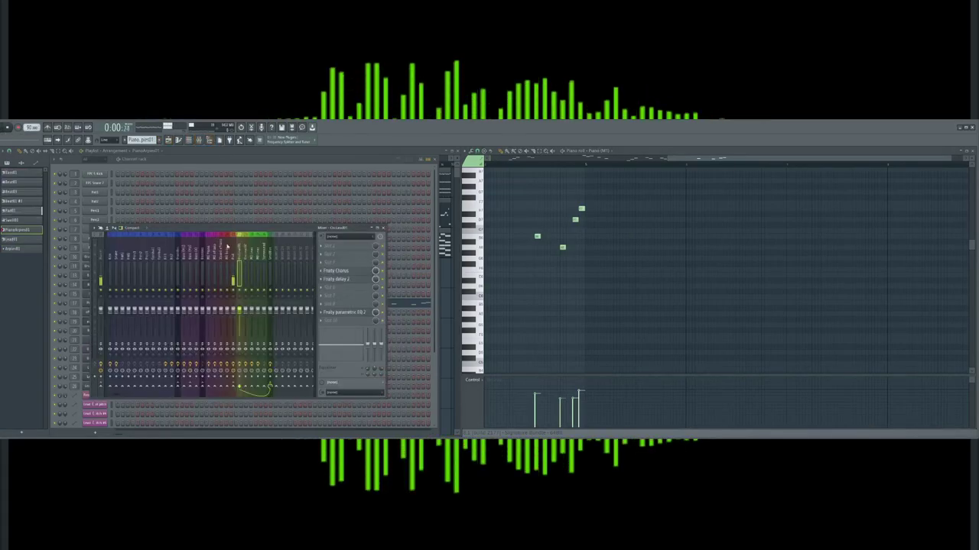
Shape the piano mixer track's Fruity parametric EQ 2 with rolled-off lows and highs and a boost in the middle
click(346, 313)
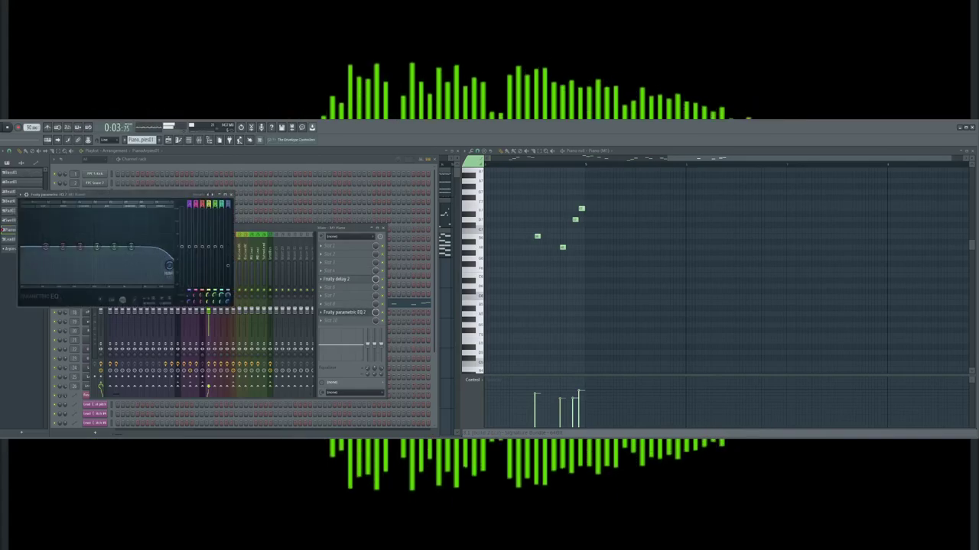
drag(132, 248, 116, 254)
drag(135, 253, 109, 234)
drag(46, 246, 59, 284)
drag(79, 247, 98, 233)
Play the song from the first piano arpeggio clip and raise the green mid band of the piano's Fruity parametric EQ 2
click(242, 152)
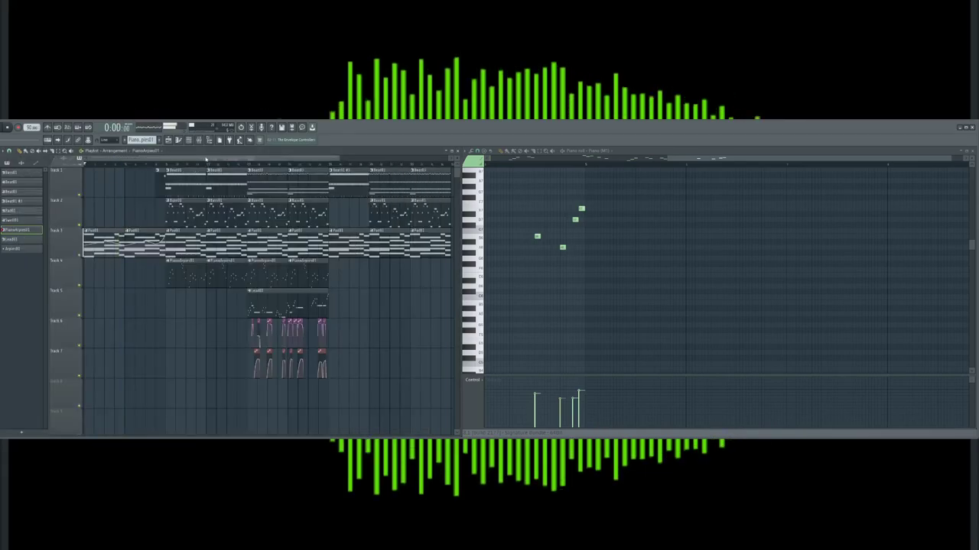
click(169, 166)
key(space)
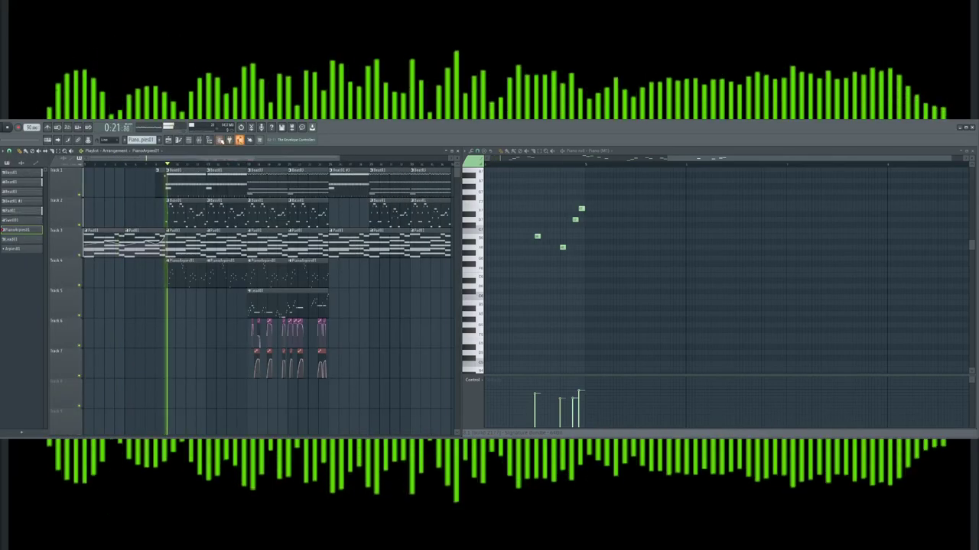
key(F9)
click(351, 314)
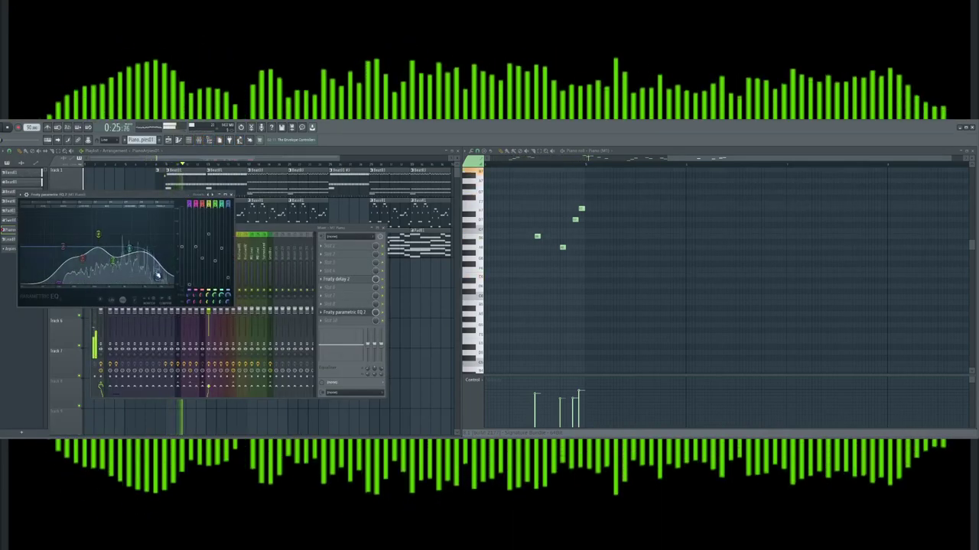
drag(130, 250, 112, 246)
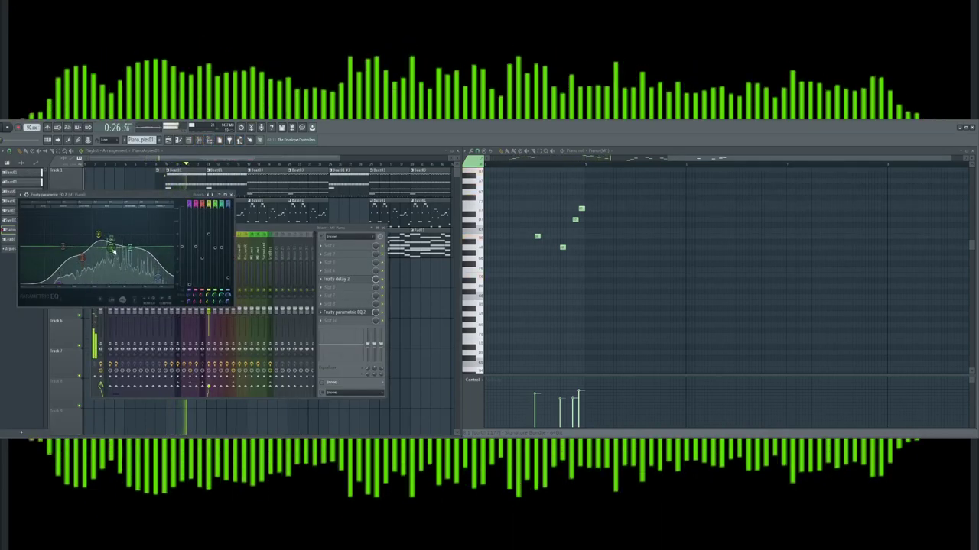
Open the lead mixer track's Fruity parametric EQ 2 and place the piano's EQ window directly below it for comparison
click(264, 246)
click(257, 260)
drag(180, 198, 175, 167)
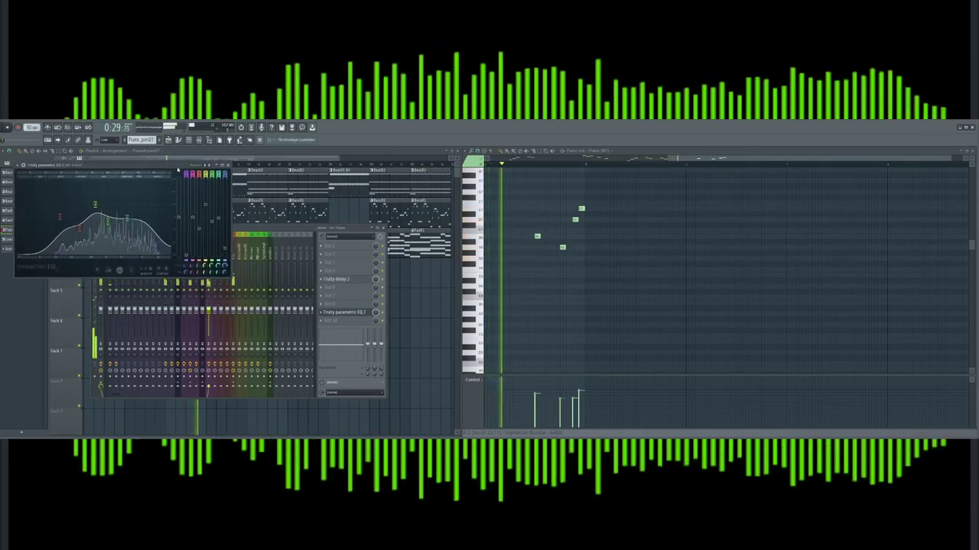
click(337, 312)
click(338, 311)
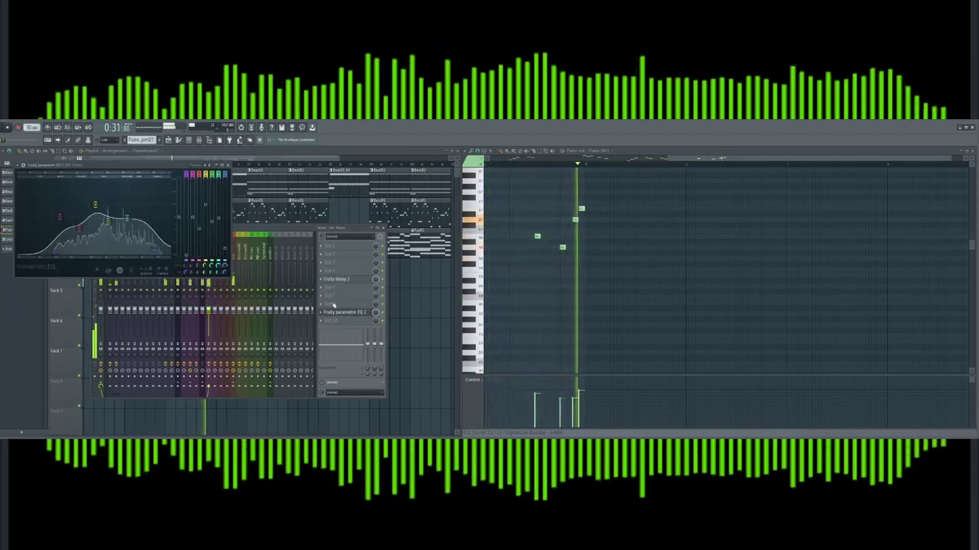
click(260, 240)
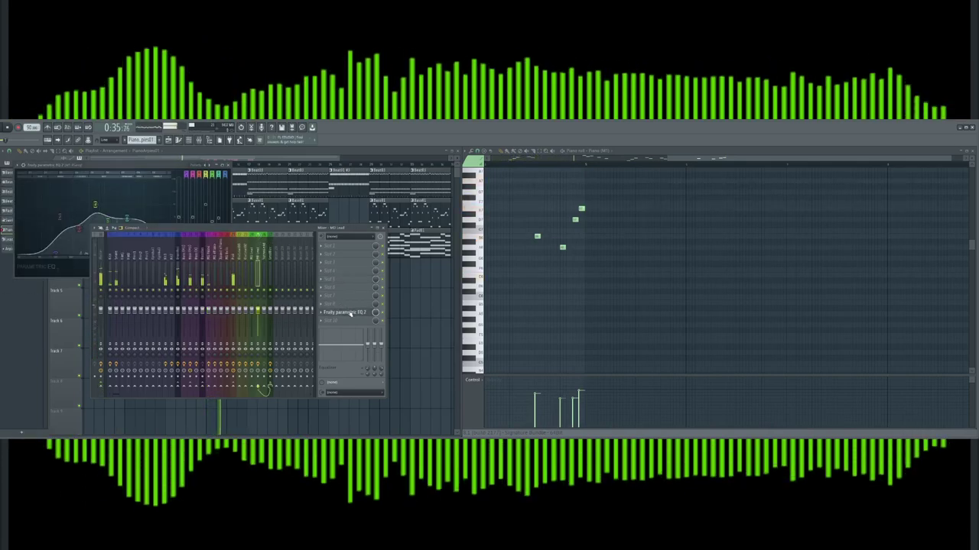
drag(125, 167, 152, 307)
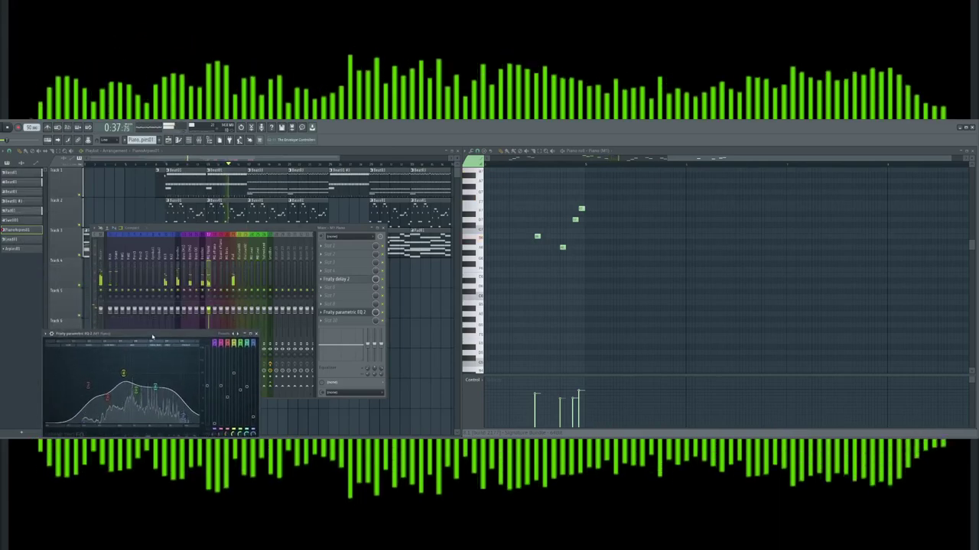
click(258, 269)
click(345, 313)
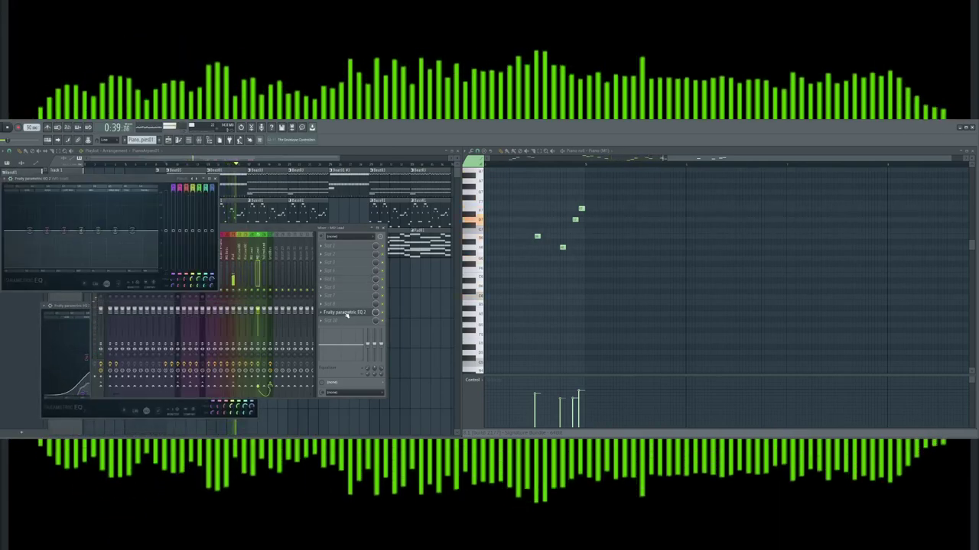
drag(67, 306, 26, 297)
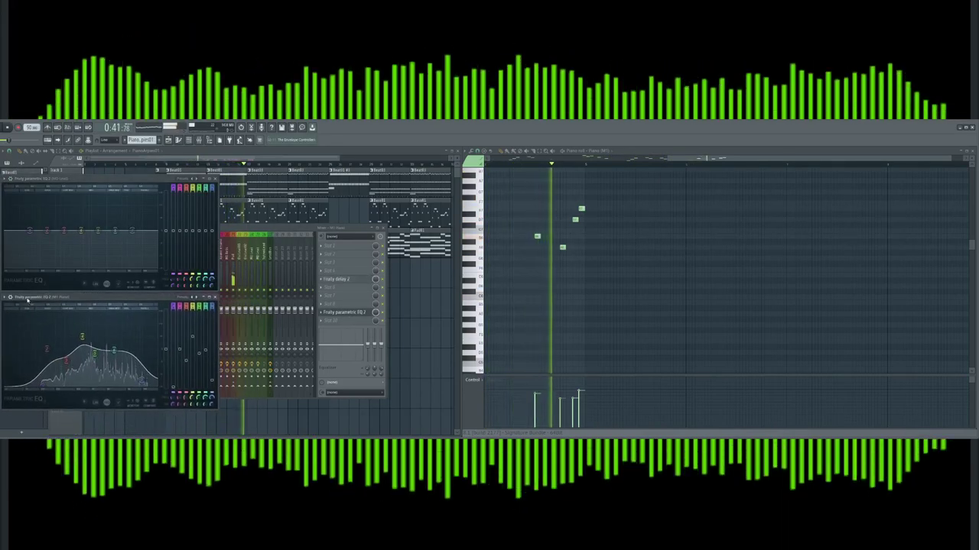
Shape the lead's EQ with rolled-off lows and highs and a slight mid dip, and nudge the piano EQ's yellow band
click(34, 232)
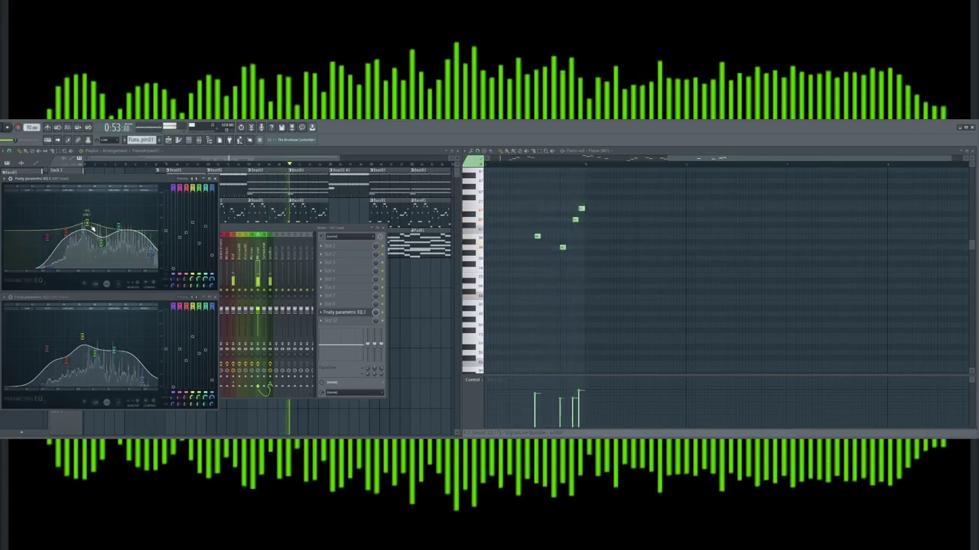
drag(82, 337, 85, 336)
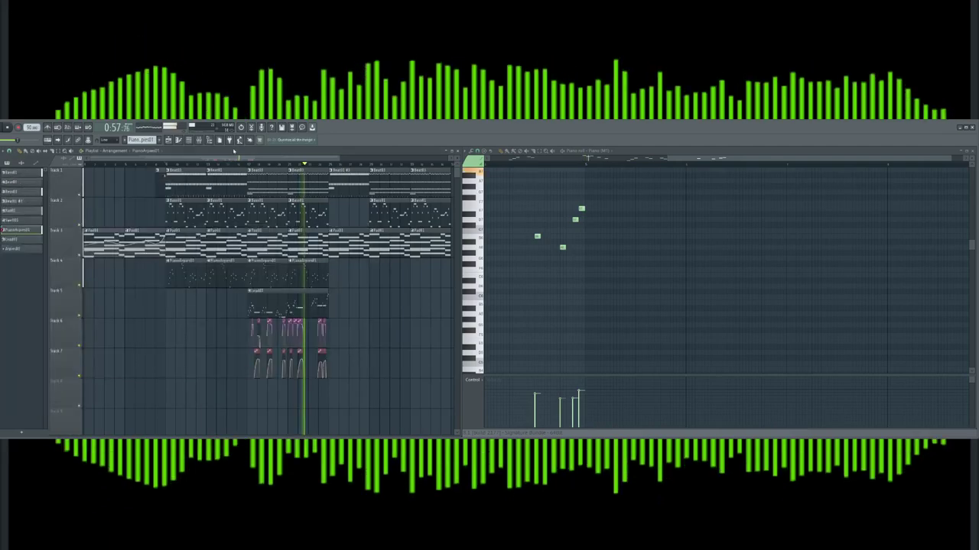
Play the lead section and make the middle of the three closely spaced channel pitch clips on Track 6 unique
drag(338, 160, 247, 160)
key(space)
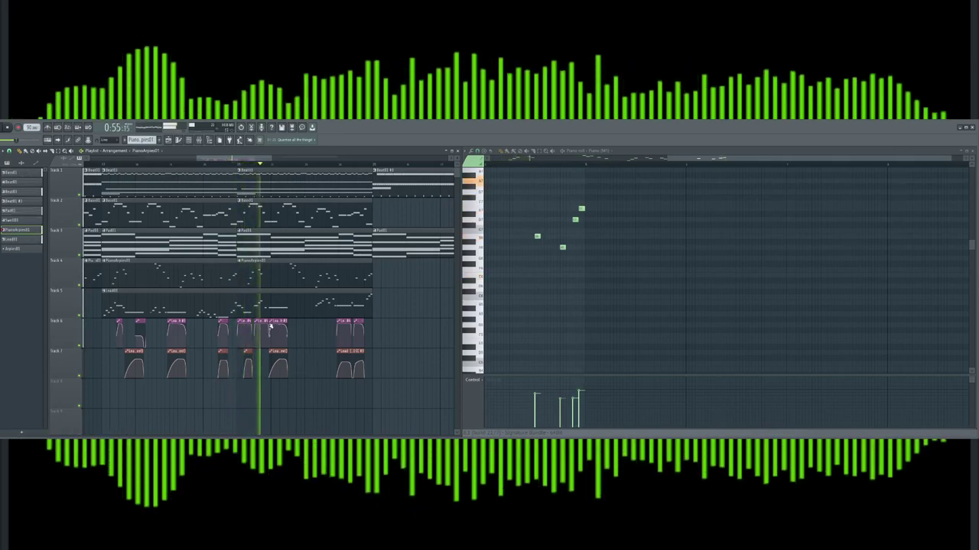
key(space)
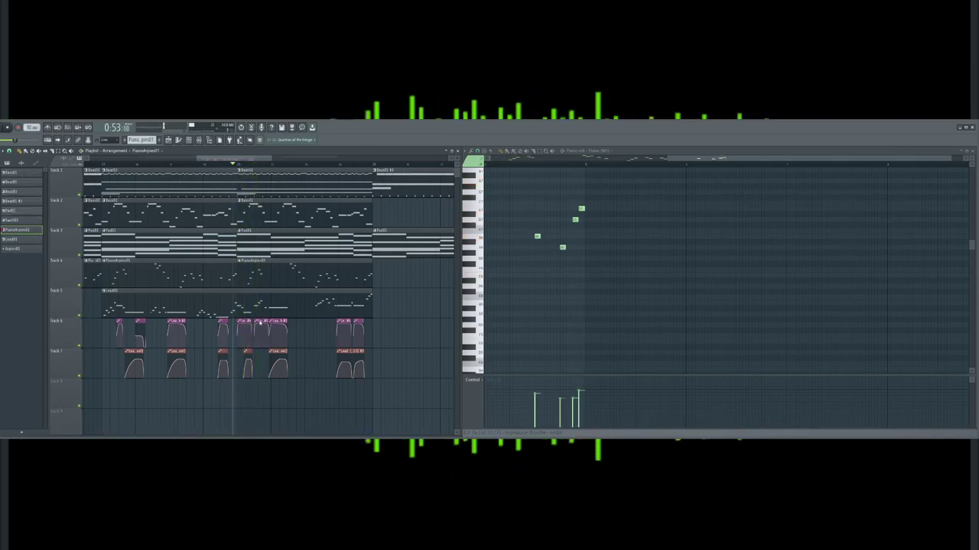
click(260, 323)
click(277, 373)
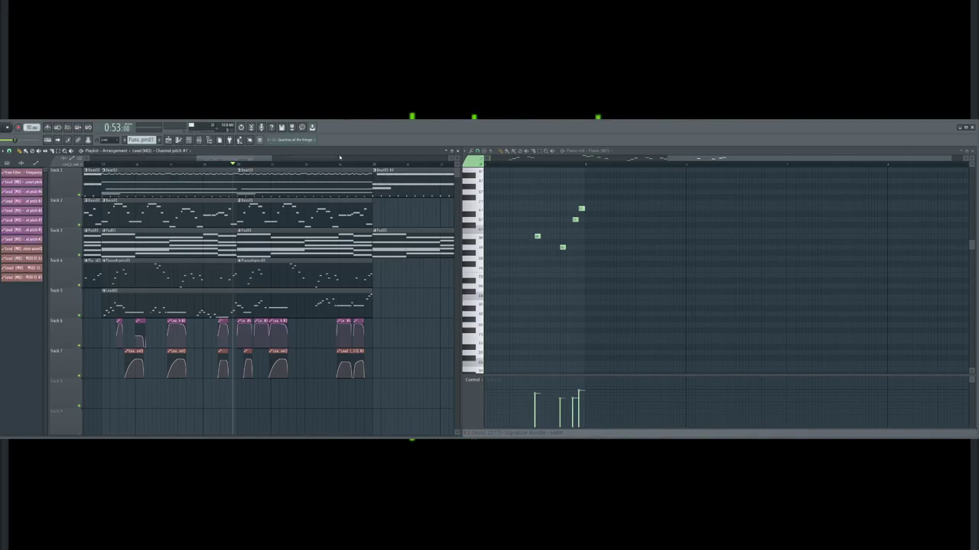
Shorten the first of the three closely spaced Track 6 pitch clips to a brief hump at its start, and play the section
drag(268, 160, 211, 159)
drag(207, 159, 234, 161)
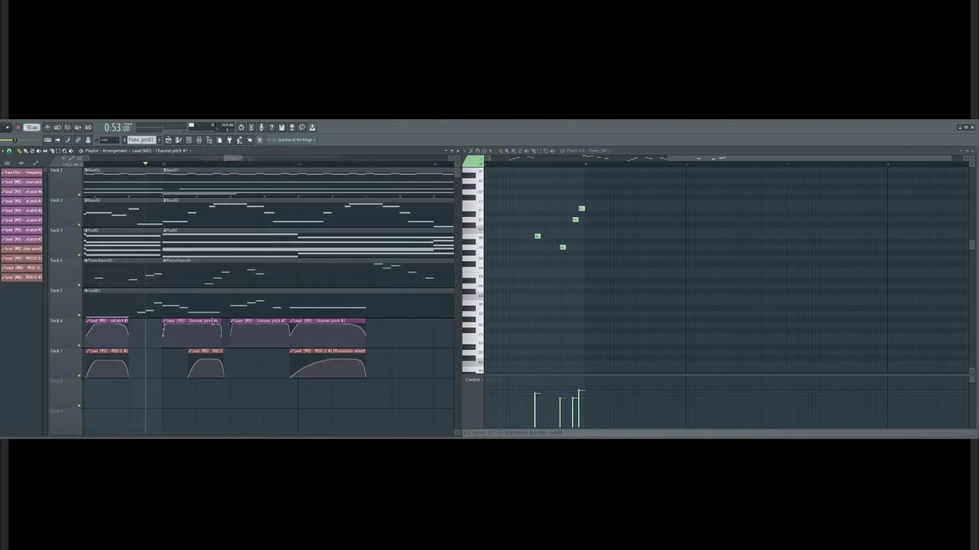
key(space)
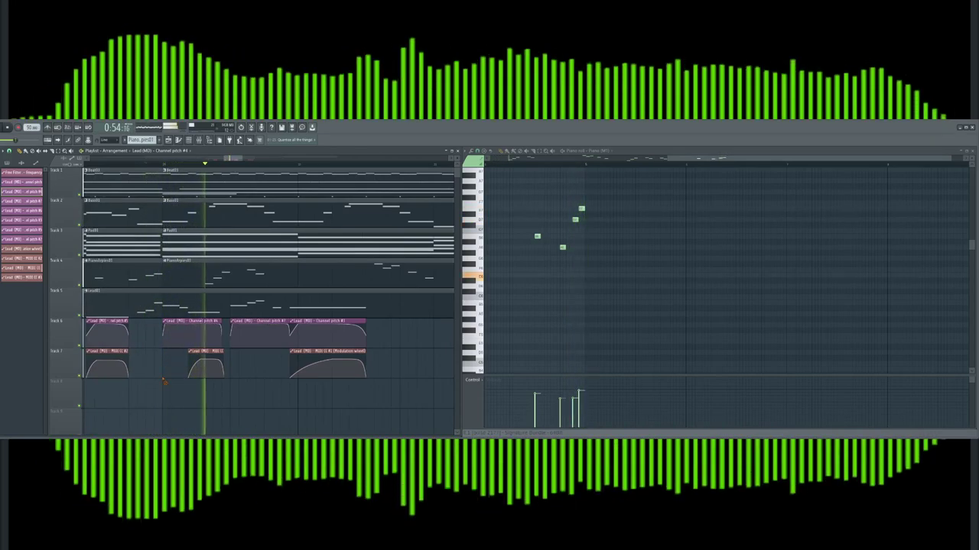
key(space)
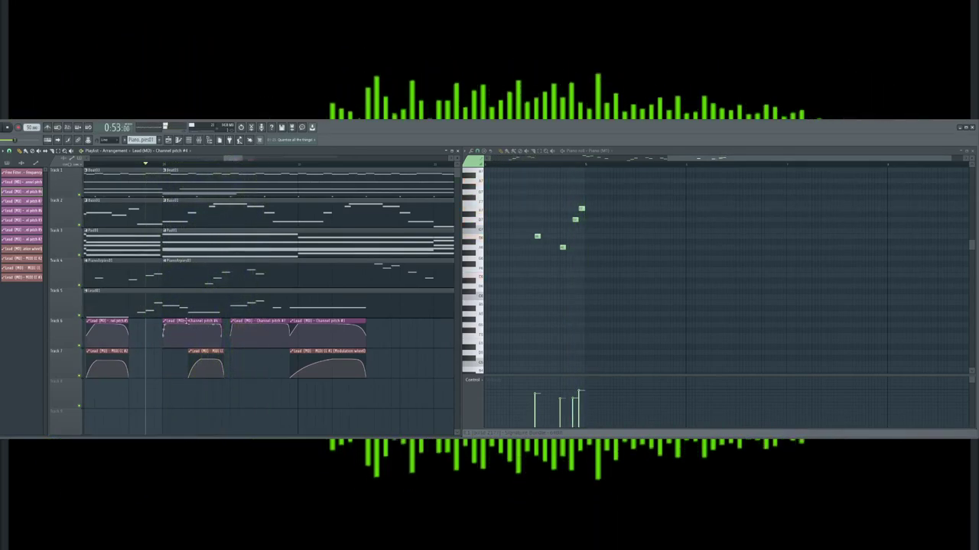
key(space)
key(space)
mouse_move(222, 334)
mouse_down()
mouse_move(206, 337)
mouse_move(240, 334)
mouse_move(222, 337)
mouse_up()
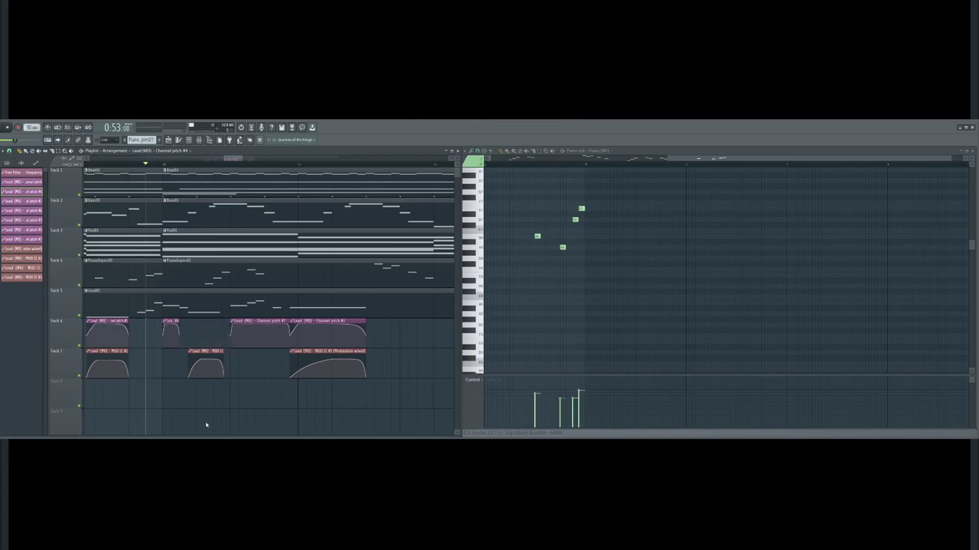
key(space)
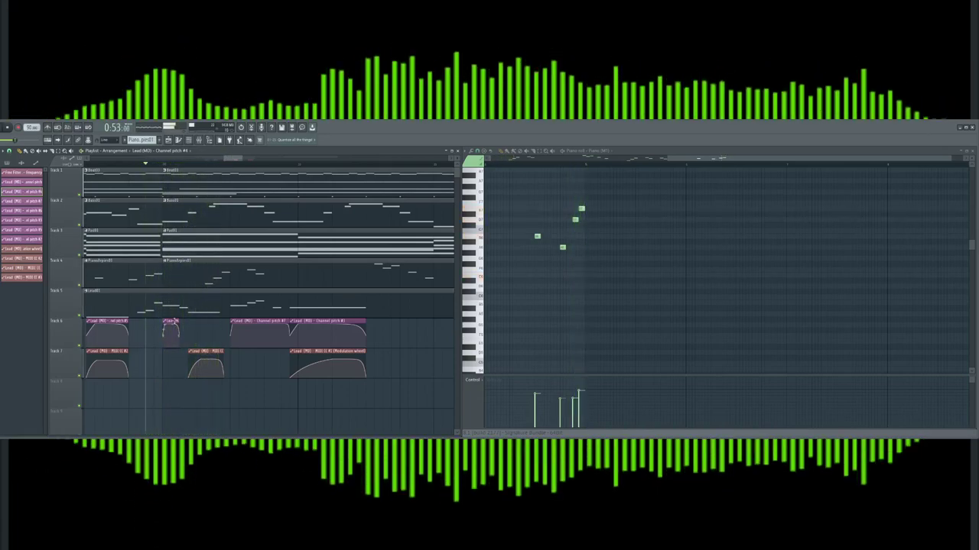
key(space)
Replace the next, longer pitch clip on Track 6 with a copy of the shortened clip and play the section
right_click(241, 324)
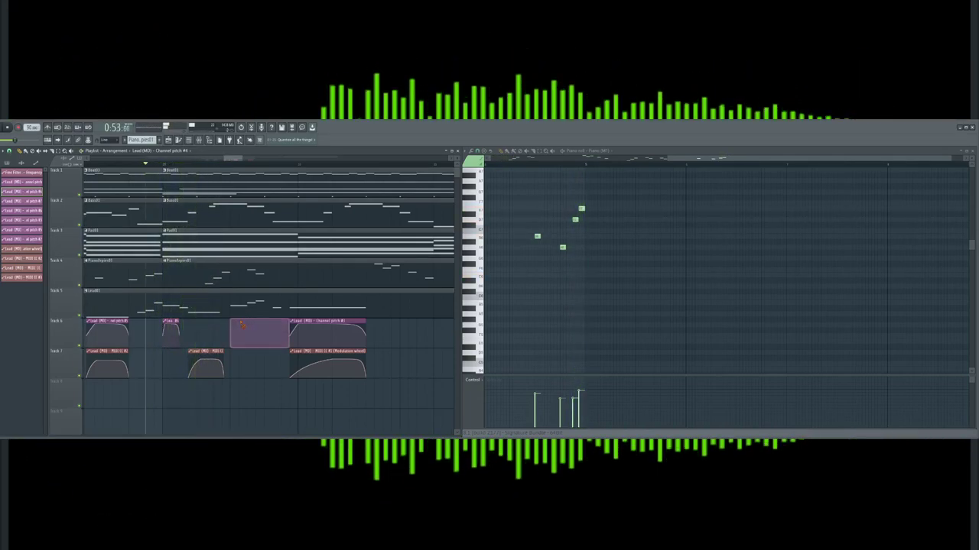
right_click(242, 325)
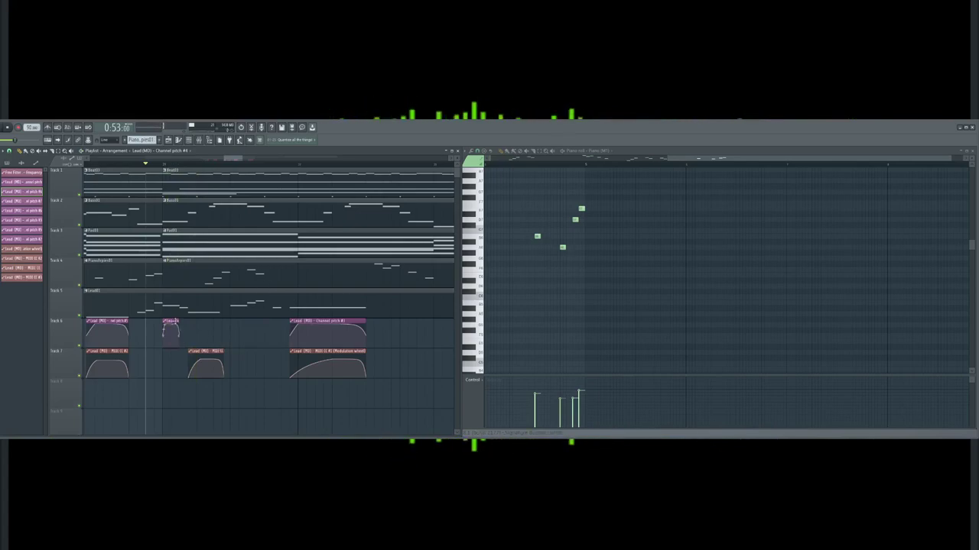
click(233, 332)
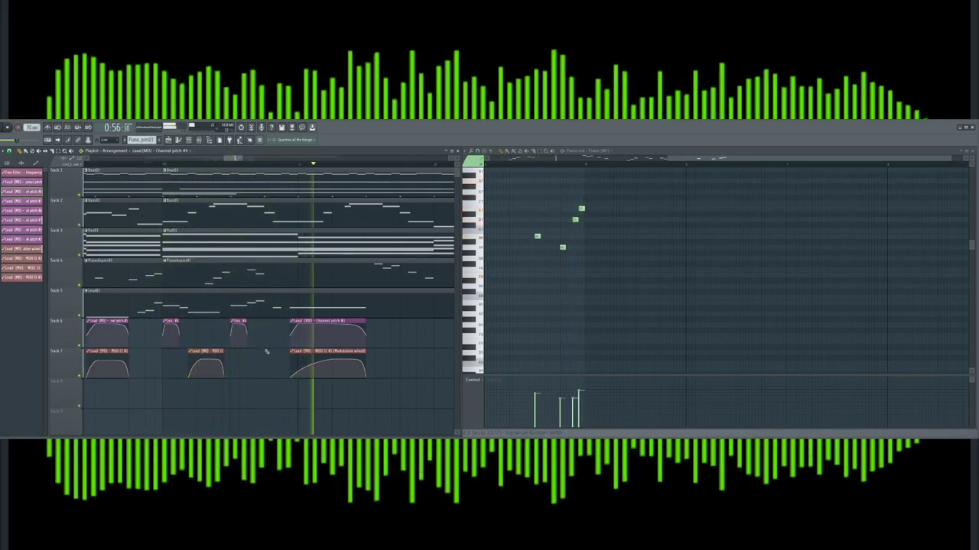
drag(241, 158, 390, 158)
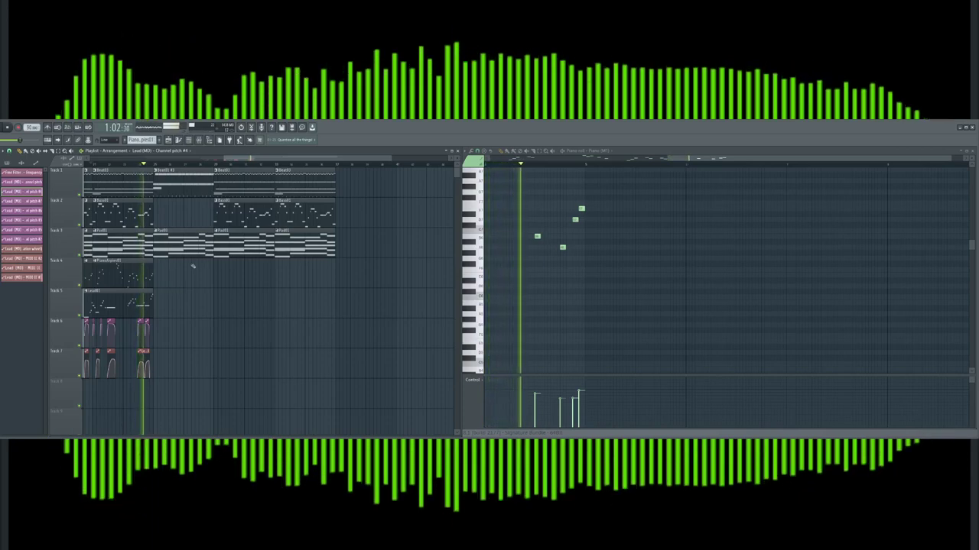
key(space)
Replace the pitch clip over the first later held note with a unique copy of its neighbour, extend it to the note's end, and play it
scroll(237, 160, up, 3)
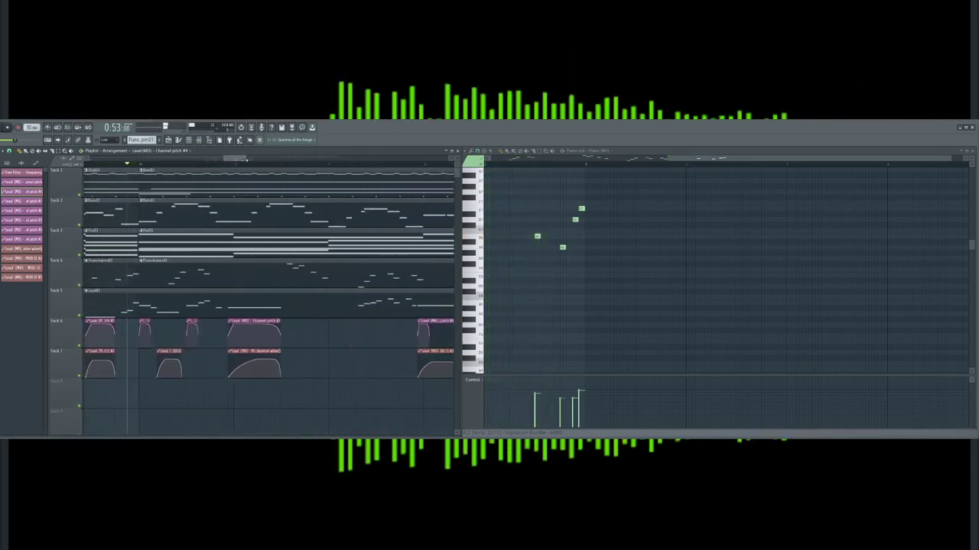
scroll(236, 160, up, 4)
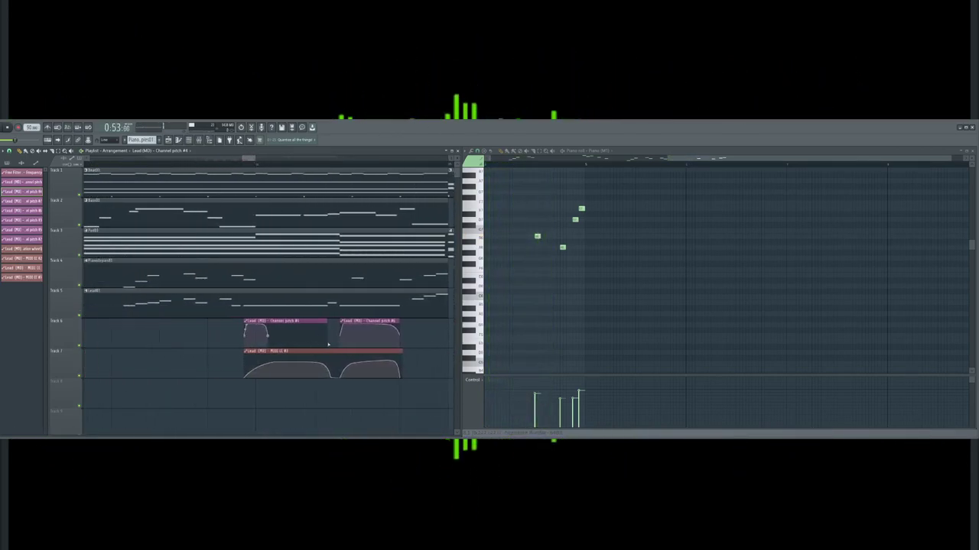
right_click(308, 321)
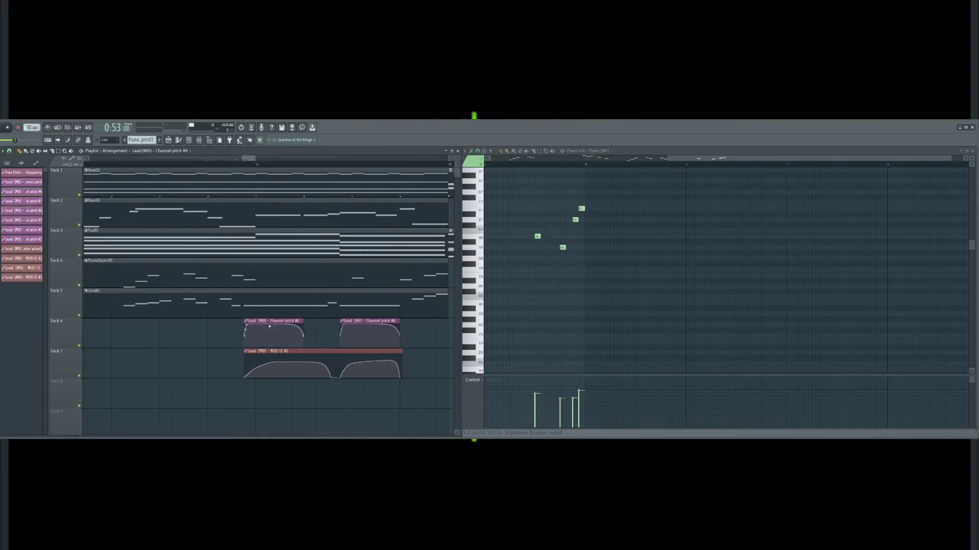
key(space)
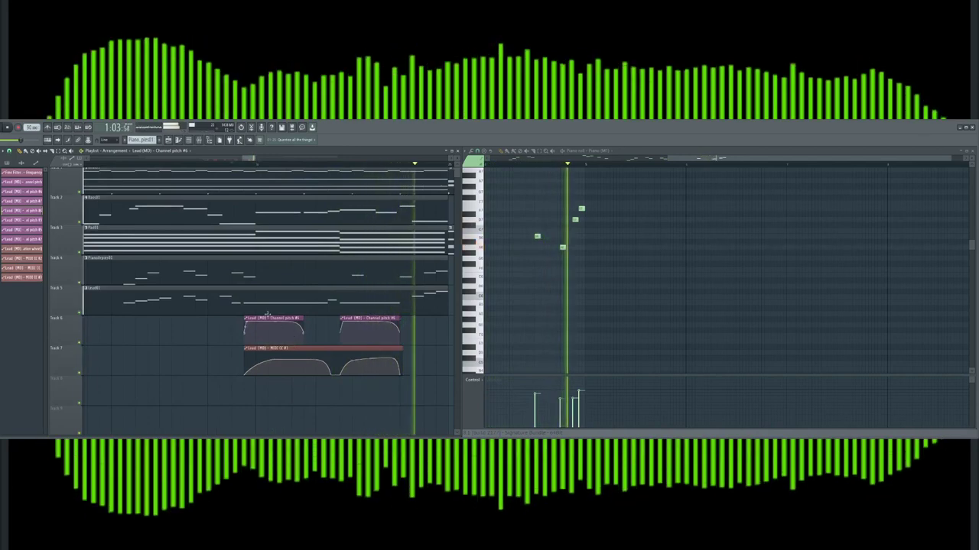
key(space)
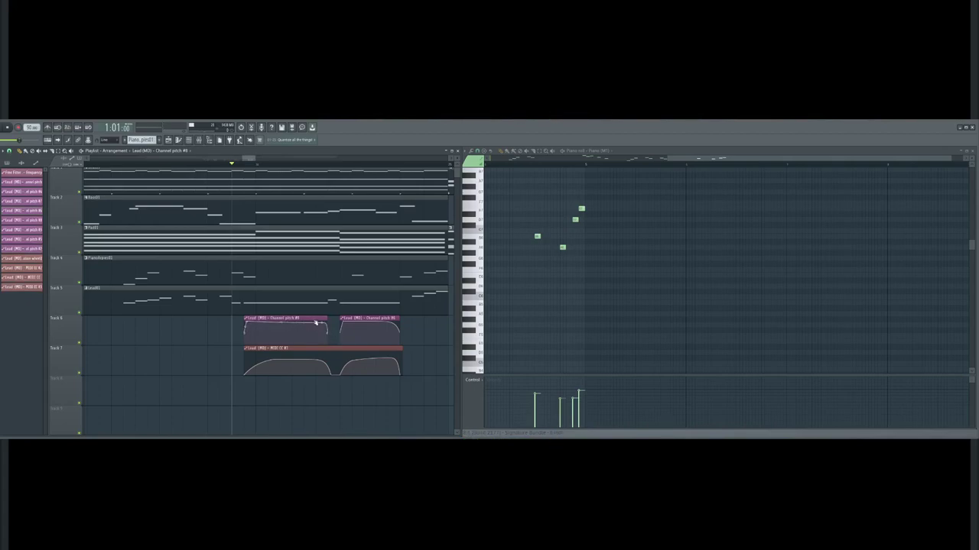
Play the lead section with its pitch and modulation automation, and continue into the part that follows
key(space)
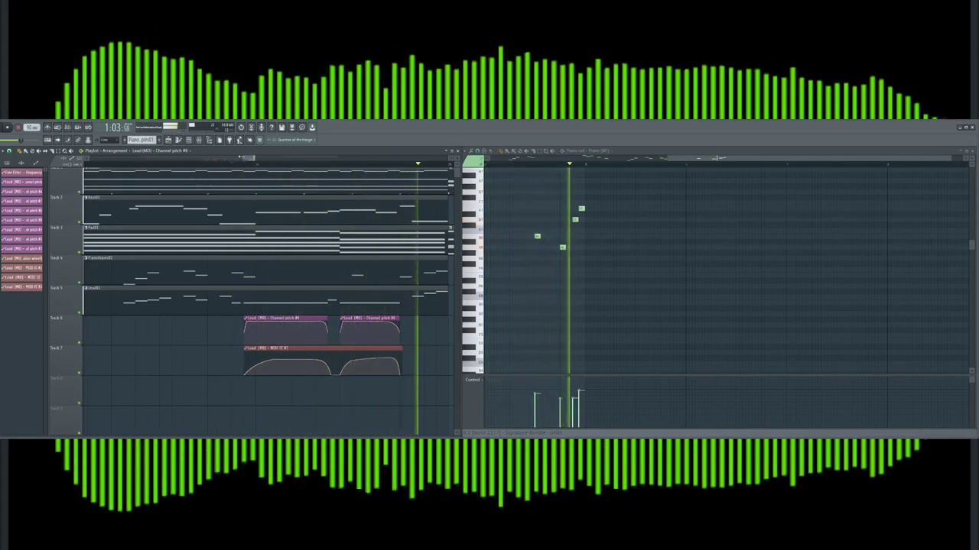
drag(246, 158, 84, 159)
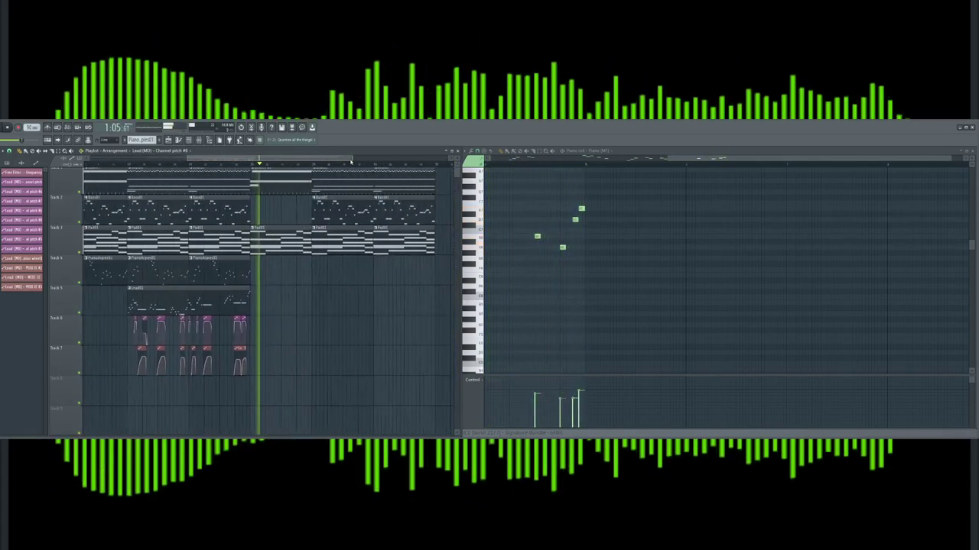
click(190, 140)
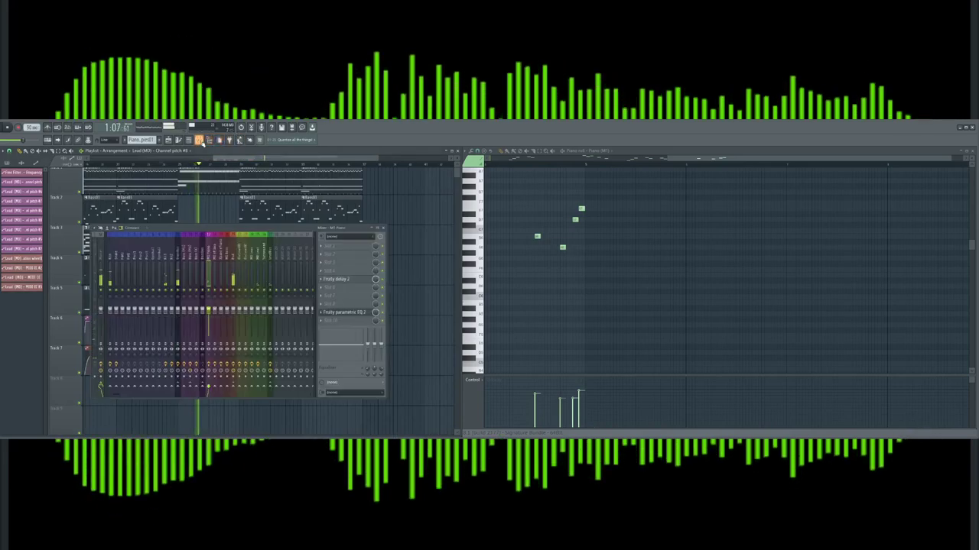
click(198, 140)
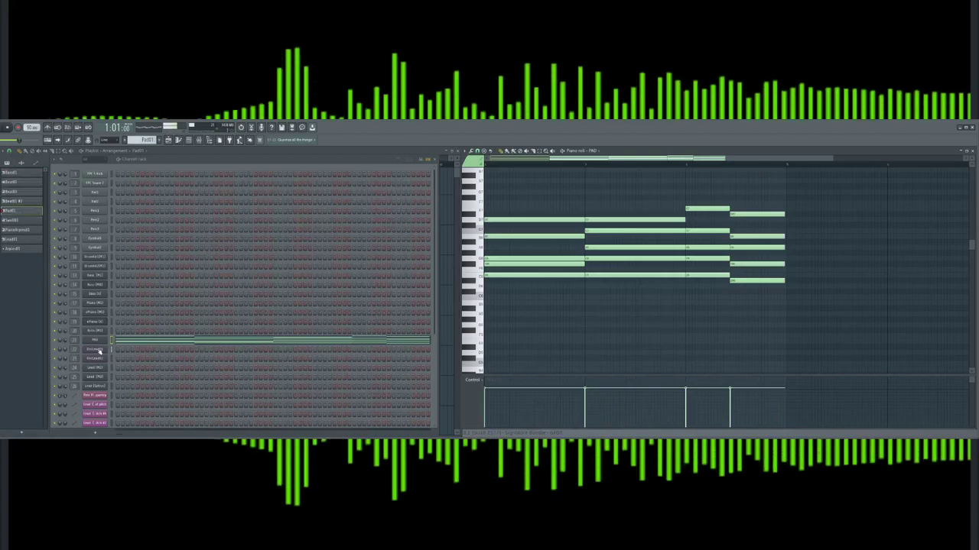
Open the OscLead01 channel's notes in the Pad01 pattern and place a short note at the start on the first chord's lowest pitch
click(112, 350)
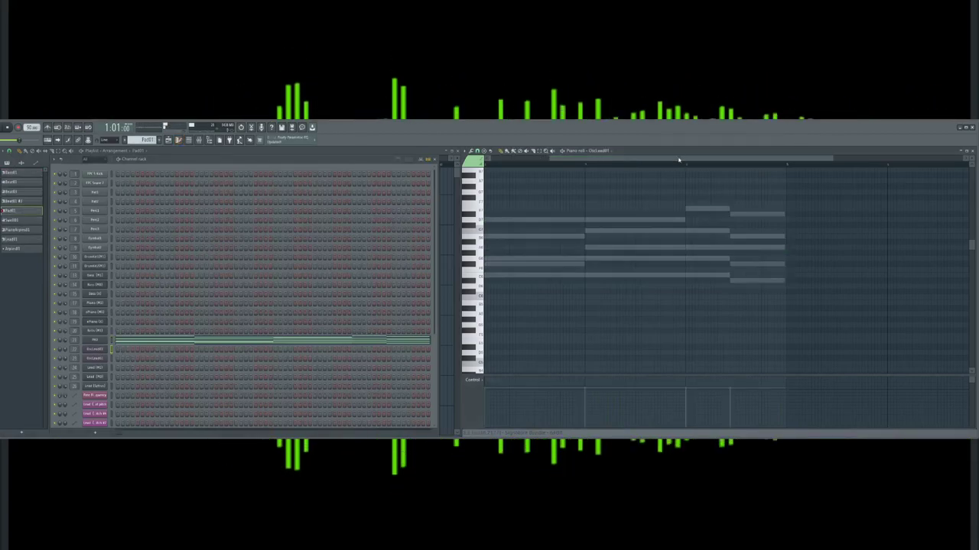
drag(679, 160, 612, 160)
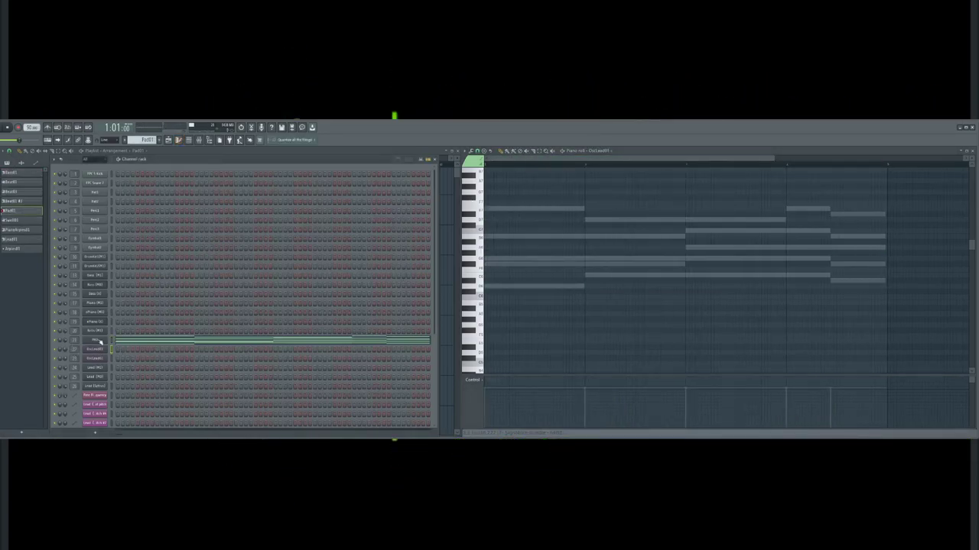
scroll(498, 307, down, 1)
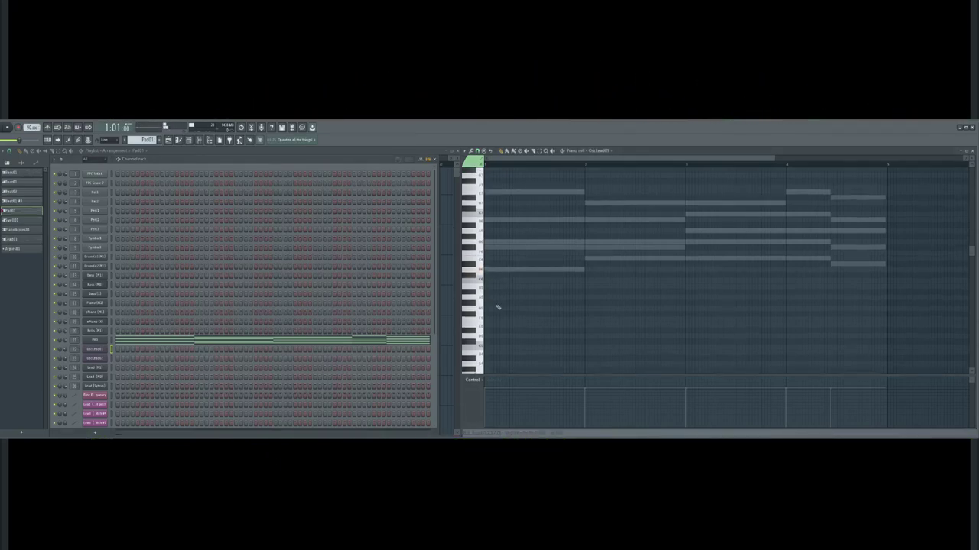
click(487, 272)
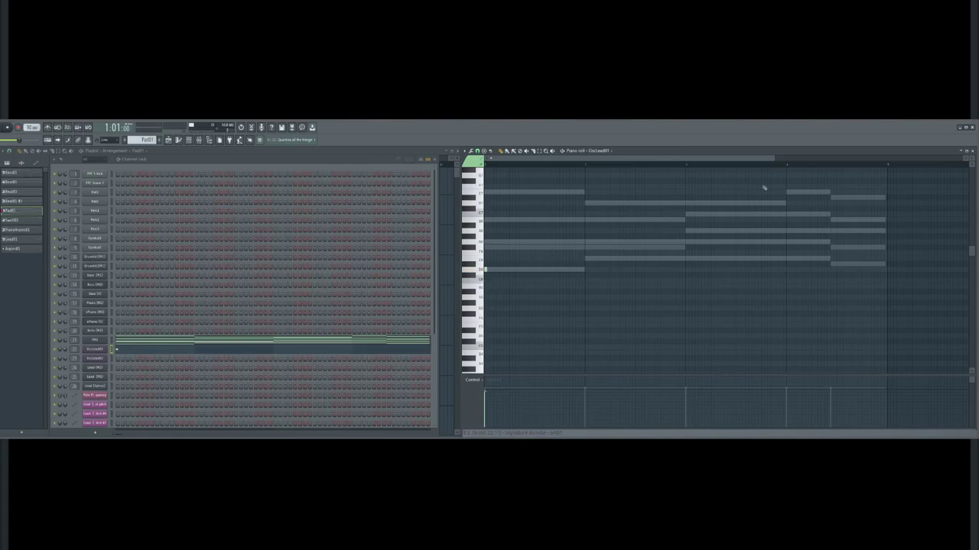
Try a widely spaced run of short notes rising over the first pad chord, and play it
drag(776, 159, 670, 159)
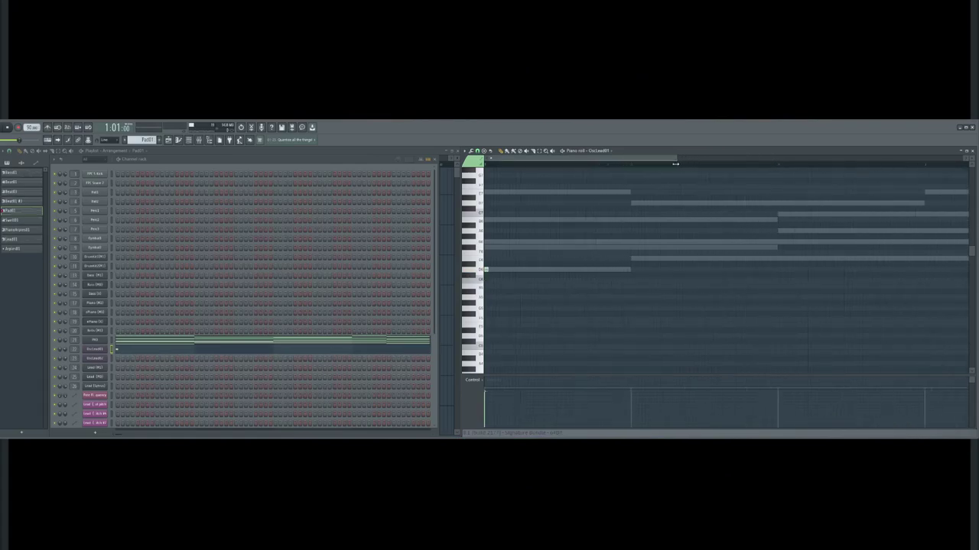
click(496, 244)
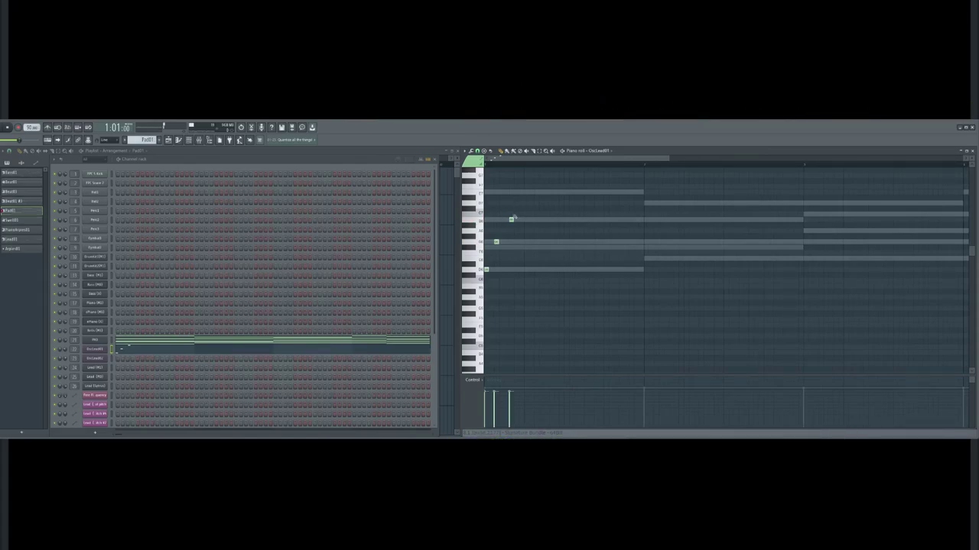
click(520, 204)
click(526, 192)
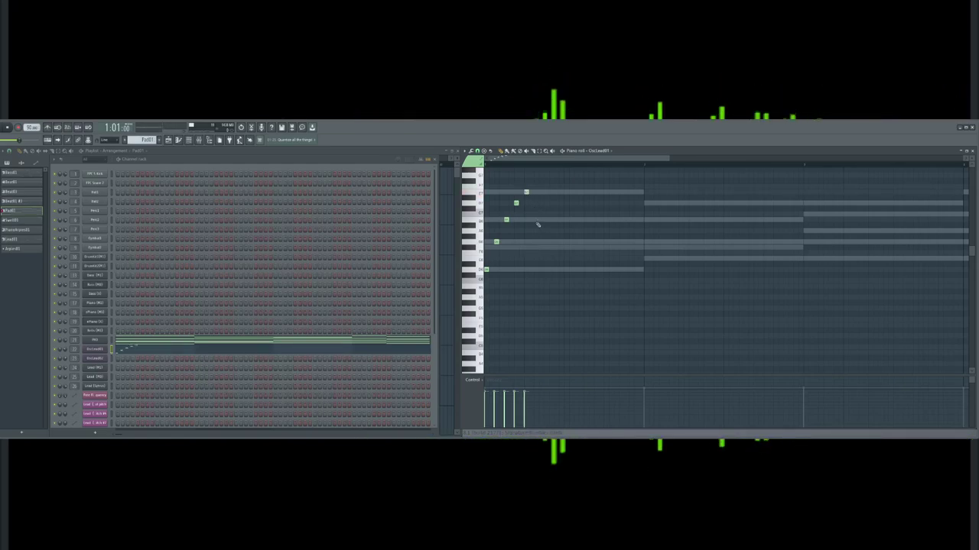
click(546, 203)
click(555, 180)
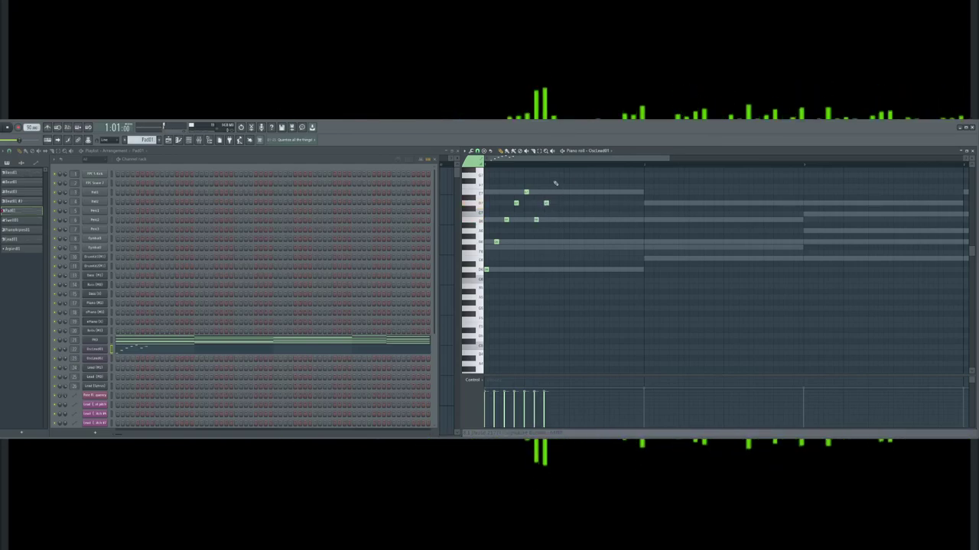
key(space)
key(space)
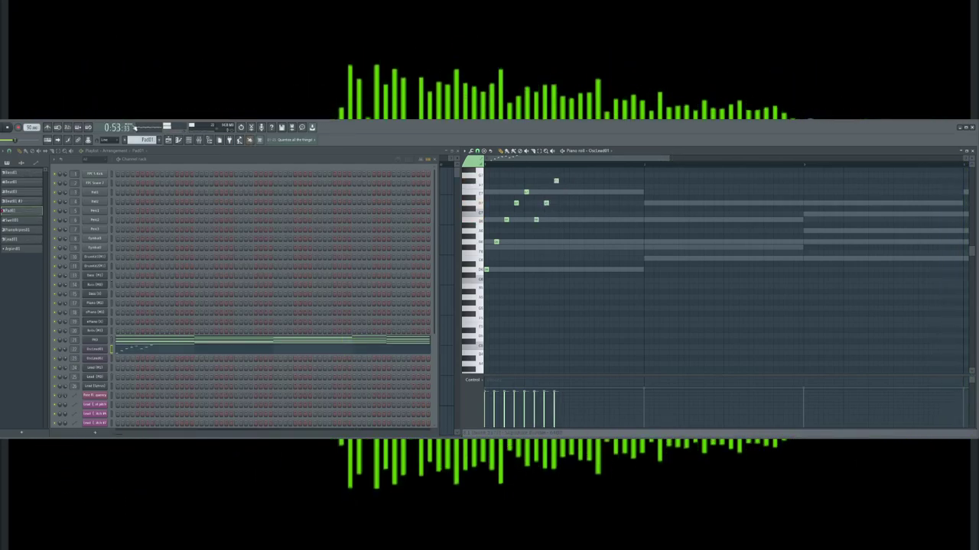
key(space)
key(space)
scroll(639, 282, up, 2)
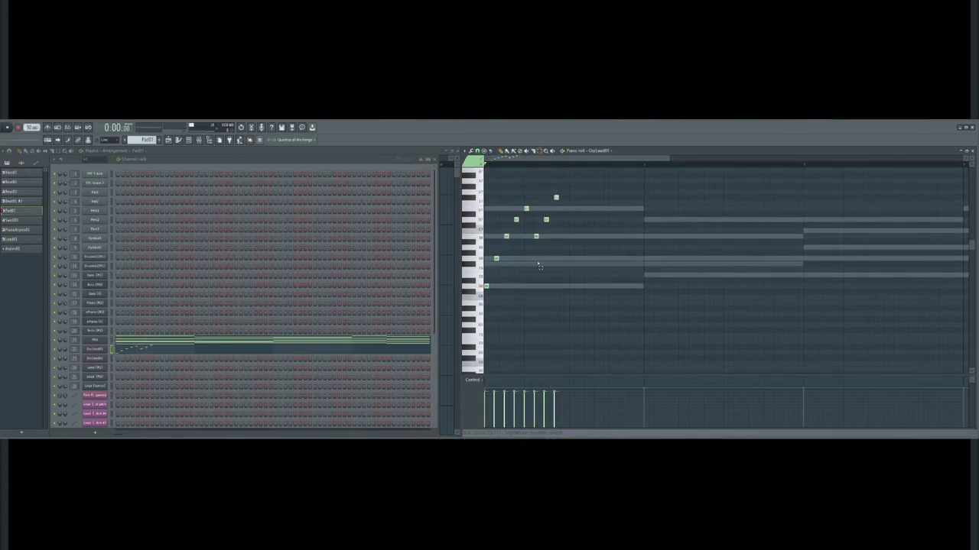
Rework the OscLead01 run into eight closely spaced notes in overlapping rising groups, remove the leftover wider-spaced notes, and play it
click(495, 258)
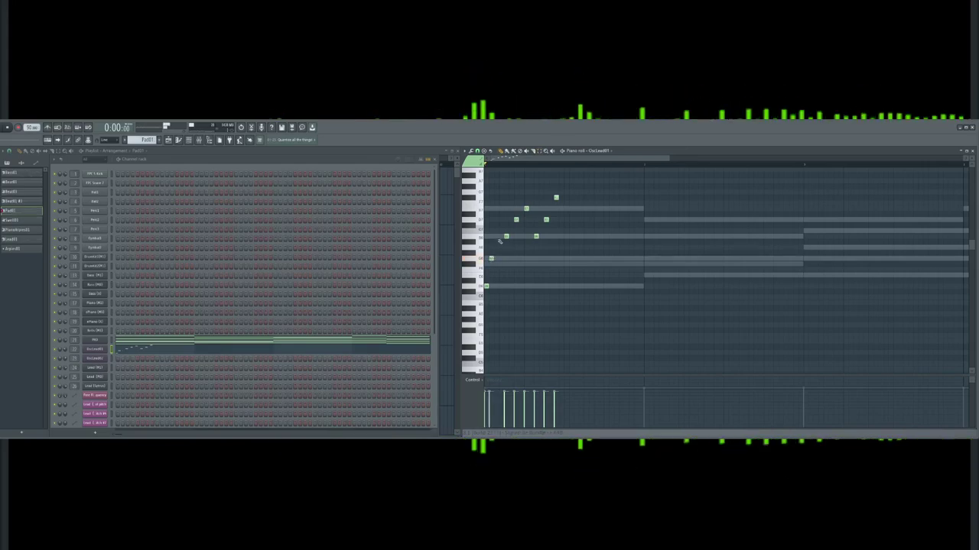
click(502, 220)
click(498, 236)
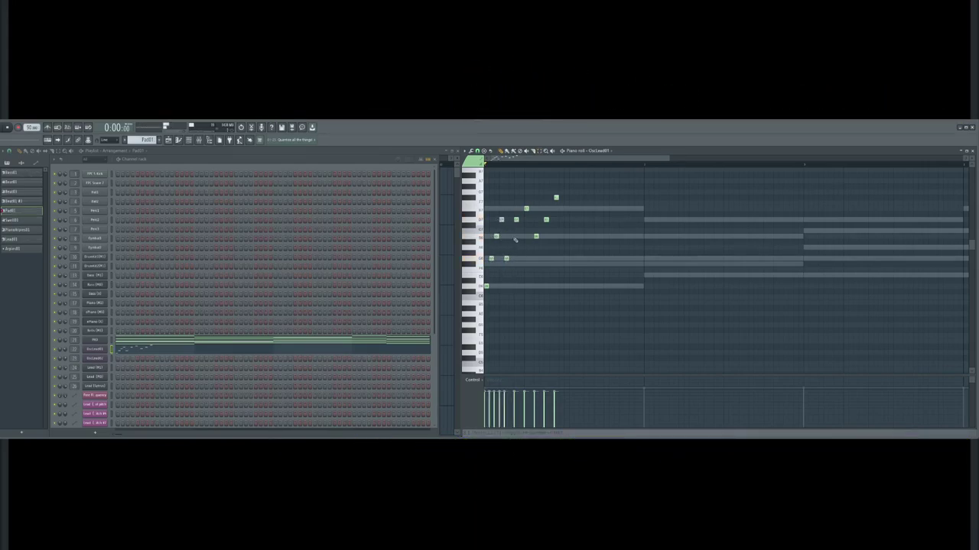
click(512, 237)
drag(517, 221, 517, 215)
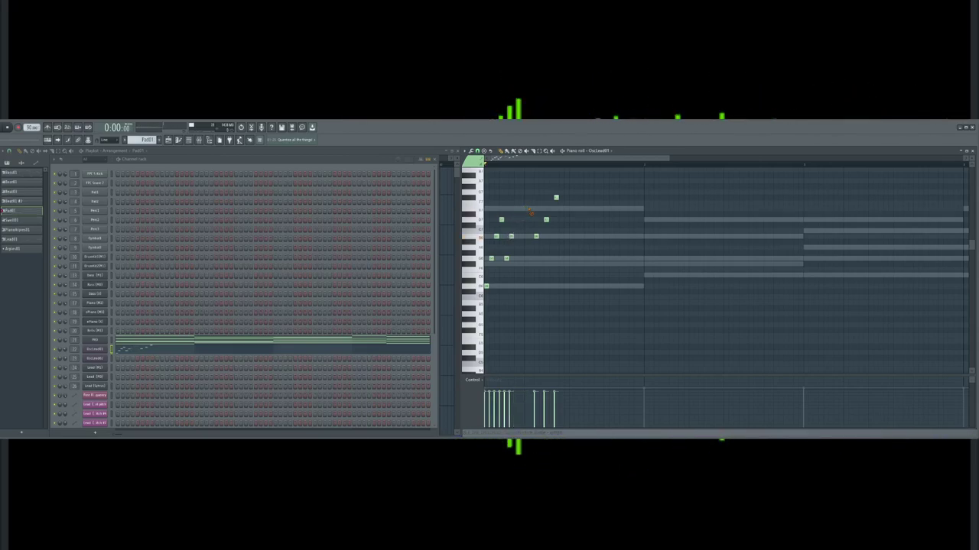
click(516, 208)
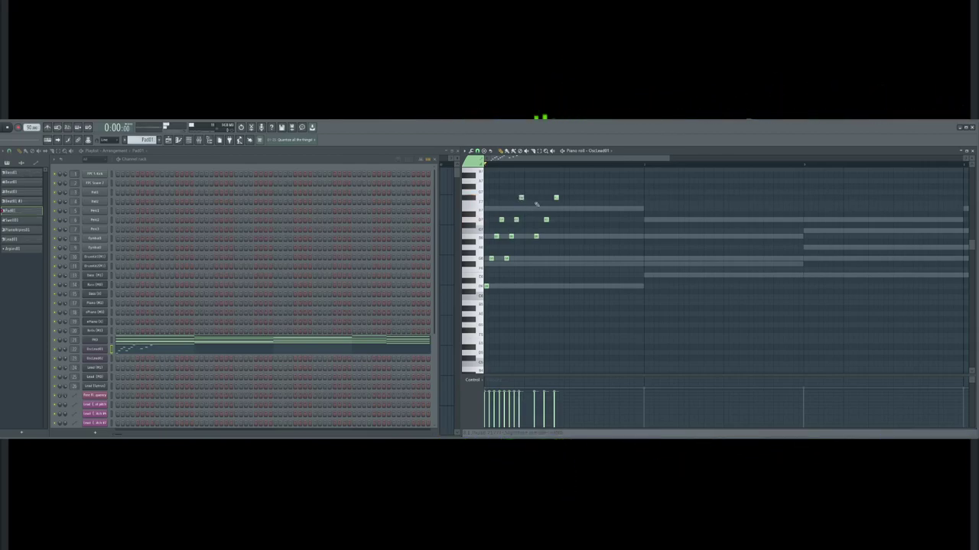
right_click(536, 236)
right_click(546, 221)
key(space)
key(space)
drag(551, 184, 484, 303)
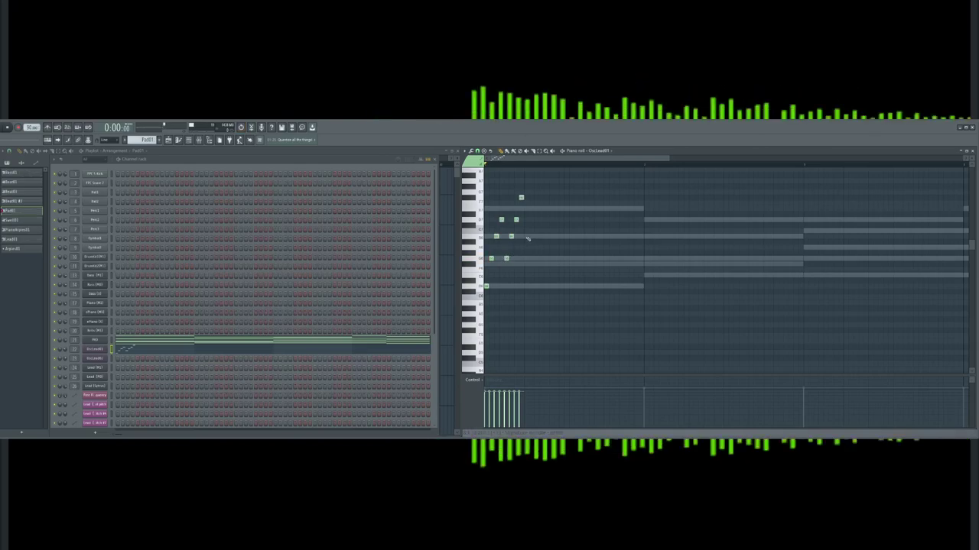
Continue the arpeggio with another rising group, a peak and a descent ending midway through the first chord, and play it
click(531, 219)
click(536, 197)
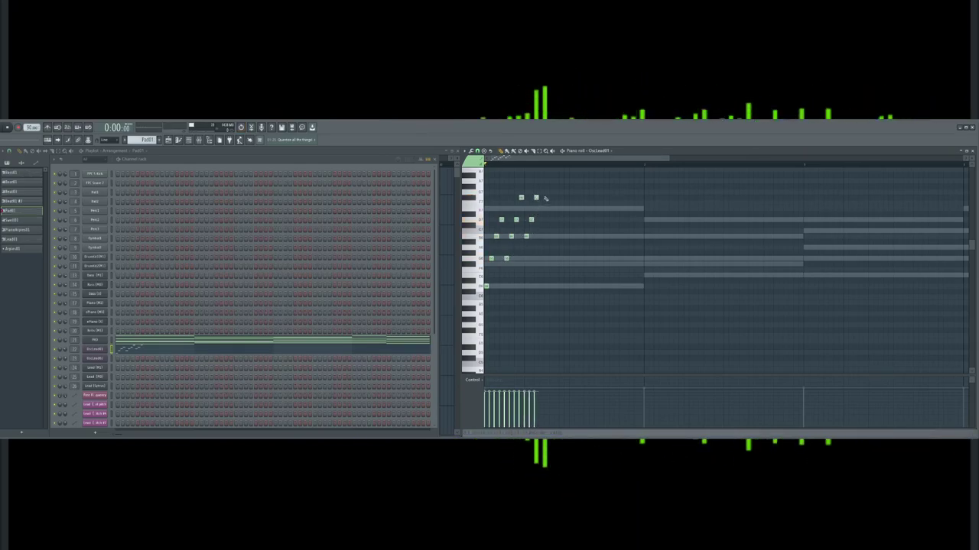
click(540, 192)
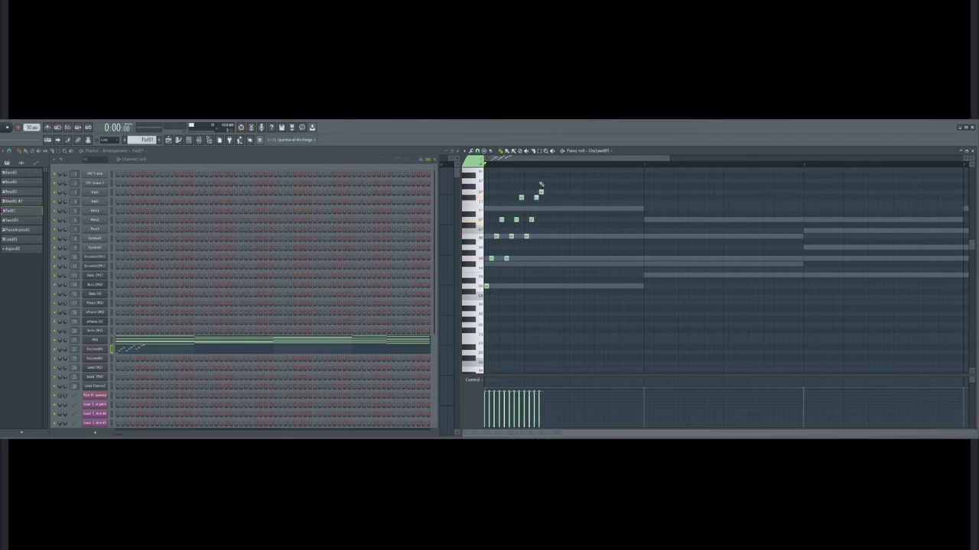
click(551, 197)
click(561, 237)
key(space)
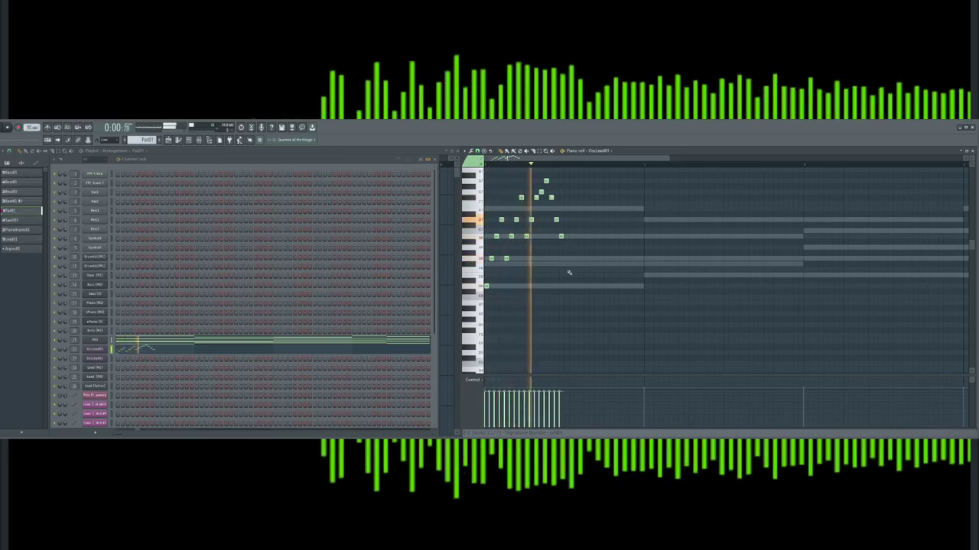
Select the whole arpeggio phrase, try it with shorter notes, restore their length, and duplicate it across the rest of the first chord
drag(594, 174, 484, 293)
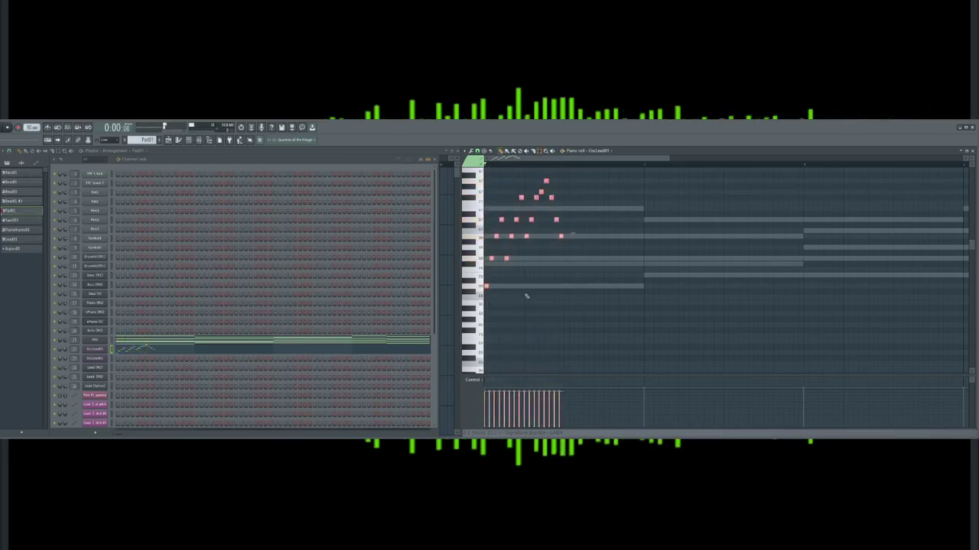
key(space)
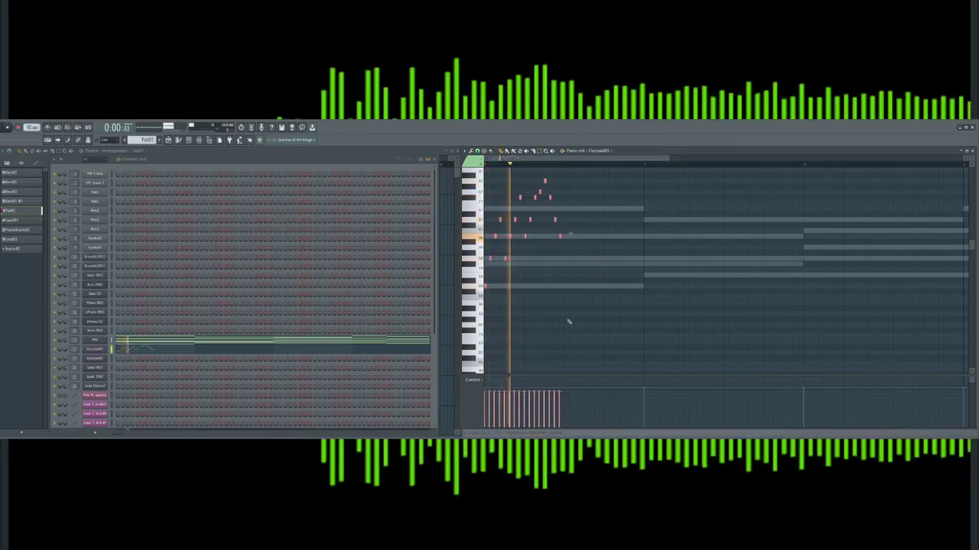
key(ctrl+l)
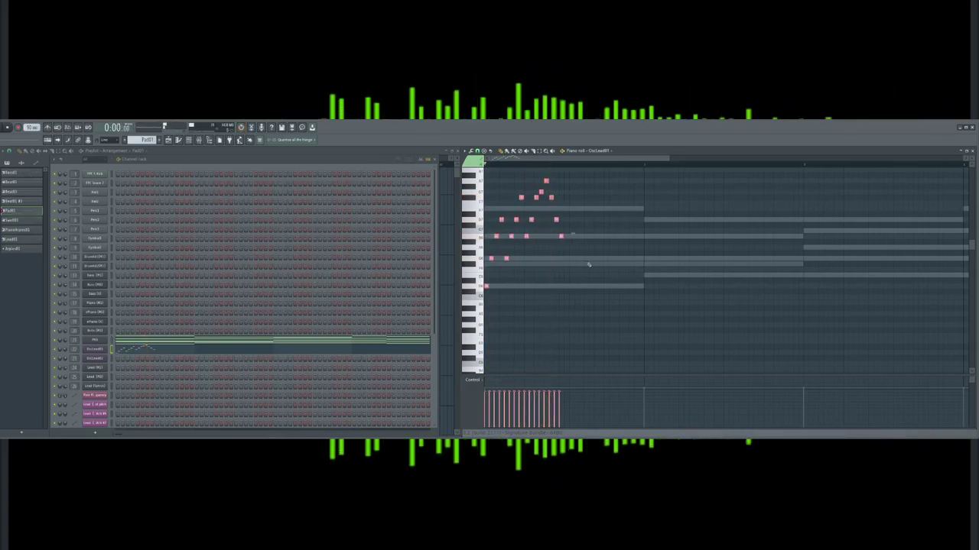
key(ctrl+b)
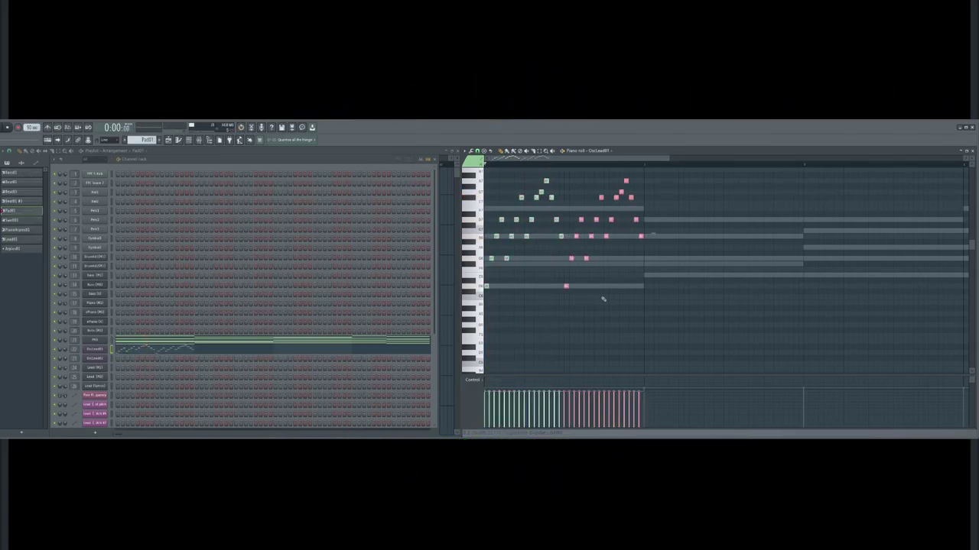
Add Fruity Love Philter to the OscLead01 mixer track with a gating preset, and play the arpeggio through it
click(198, 143)
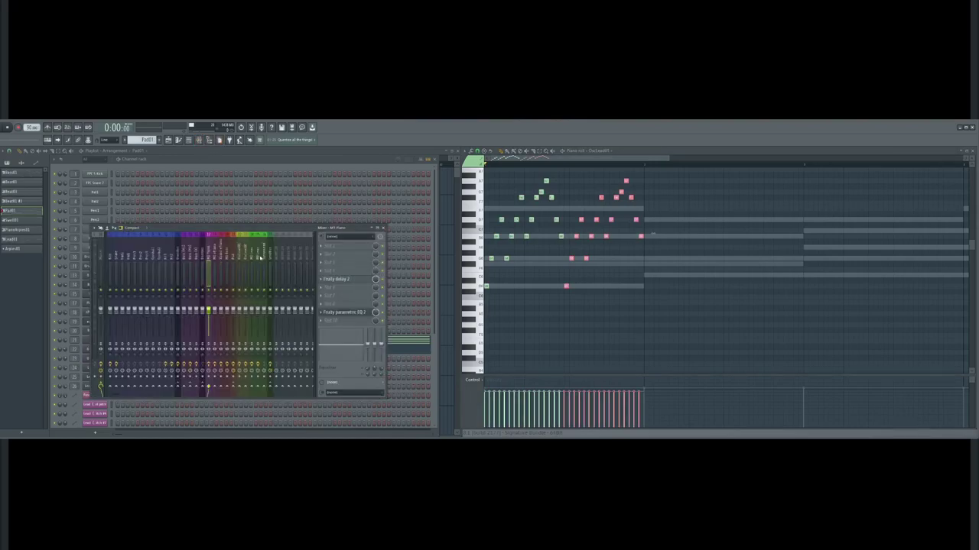
key(space)
key(space)
click(240, 257)
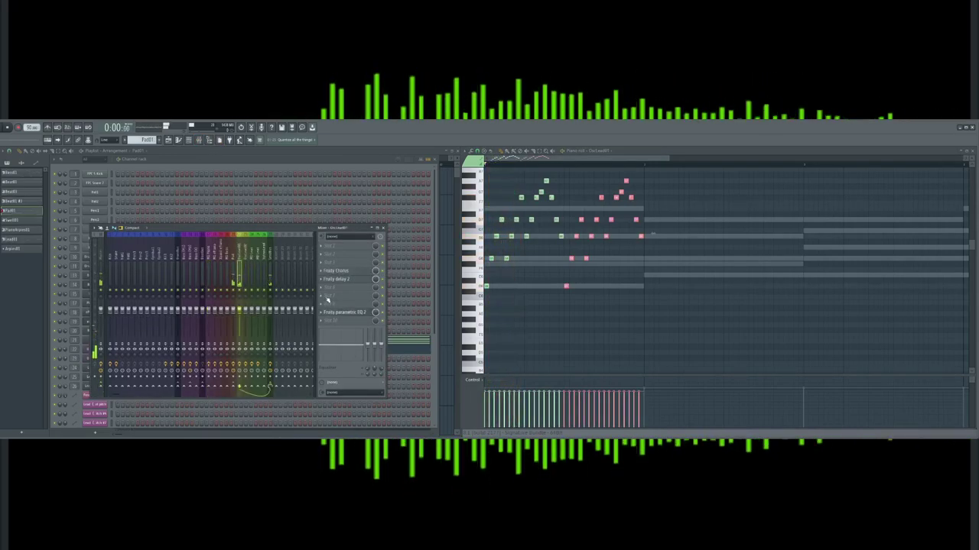
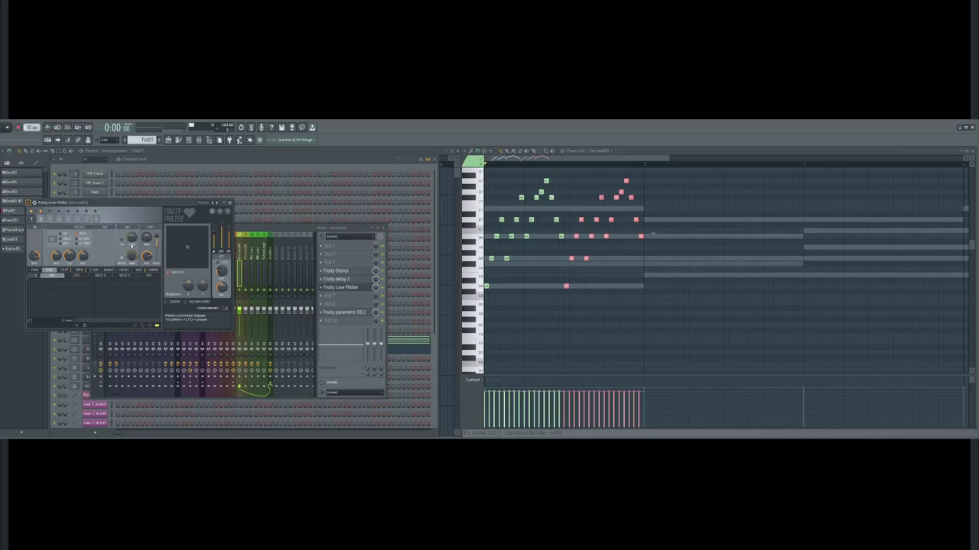
key(space)
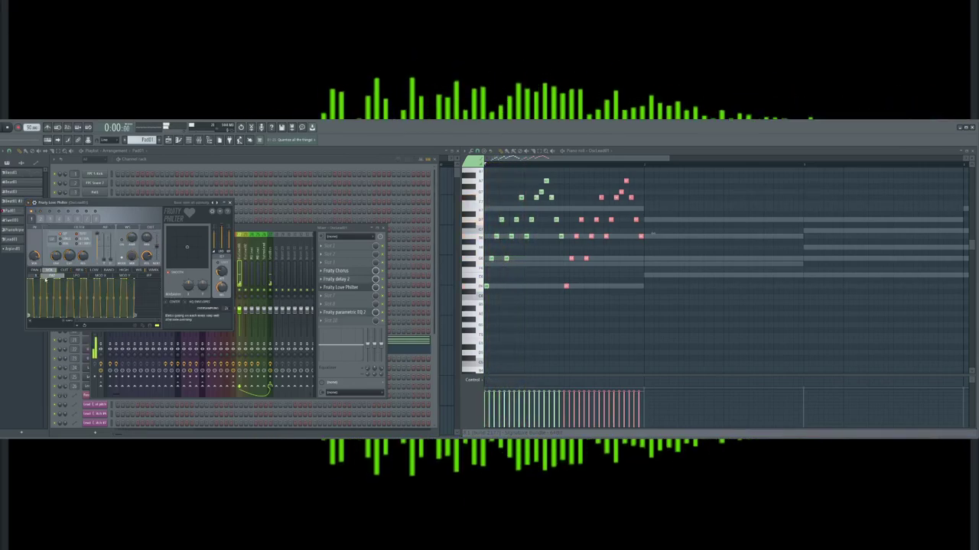
click(230, 205)
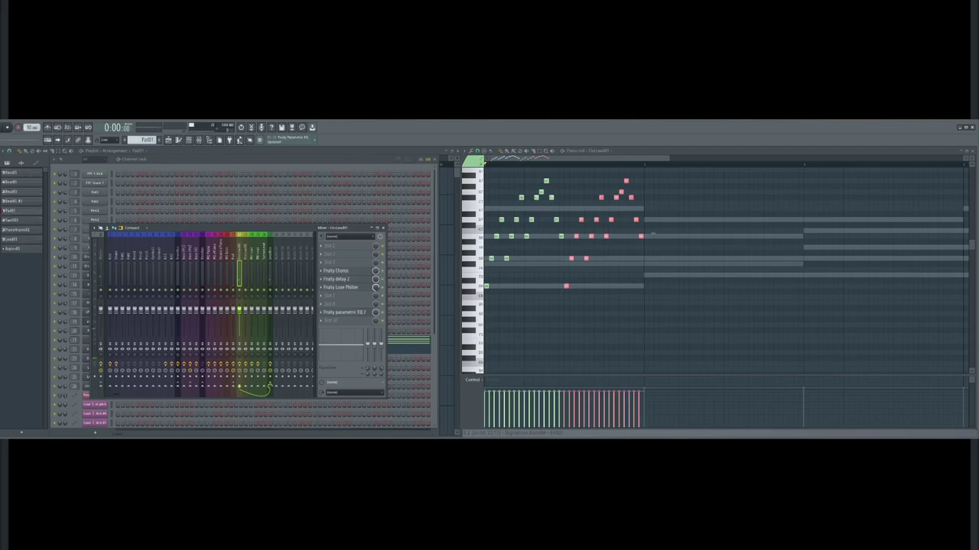
Roll off the low frequencies of the OscLead01 mixer track in Fruity parametric EQ 2 while playing, and return to the channel rack
key(space)
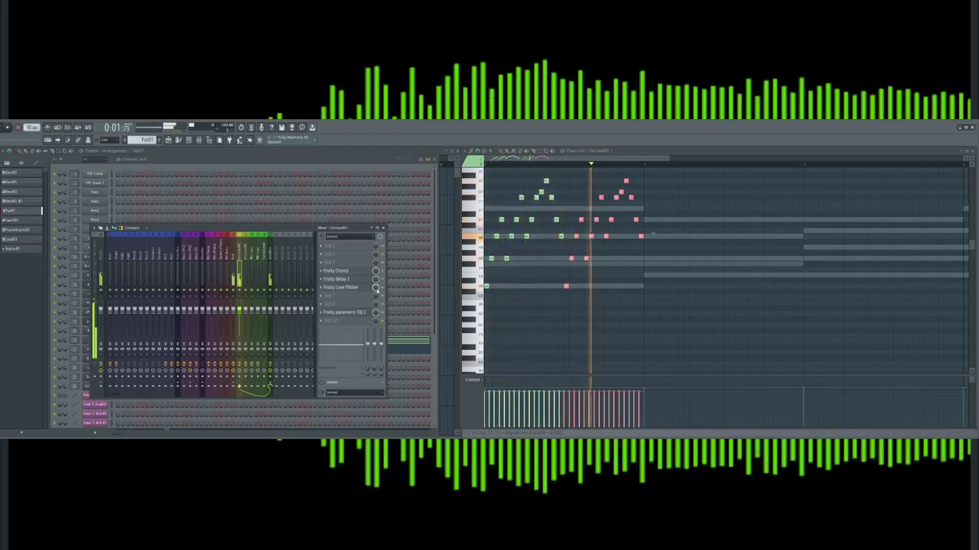
click(359, 313)
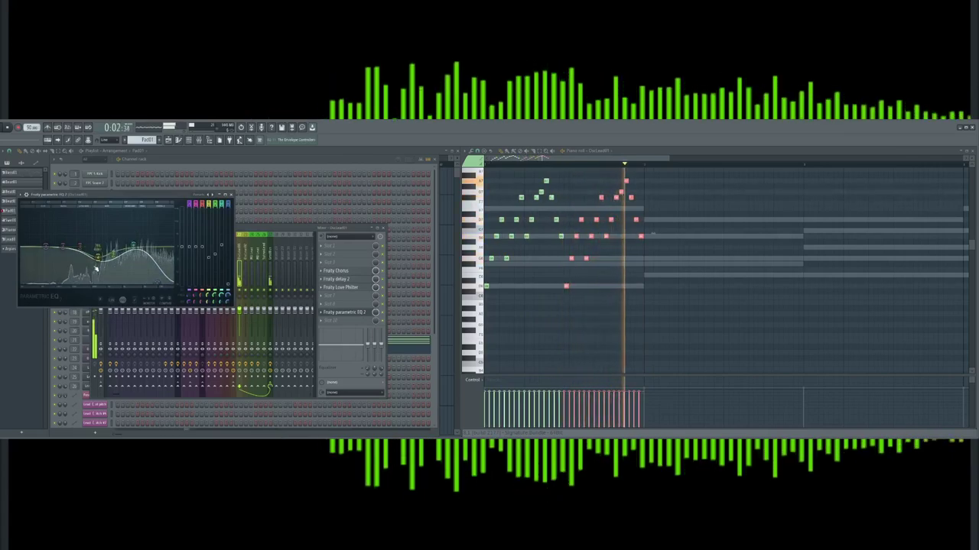
drag(47, 241, 72, 283)
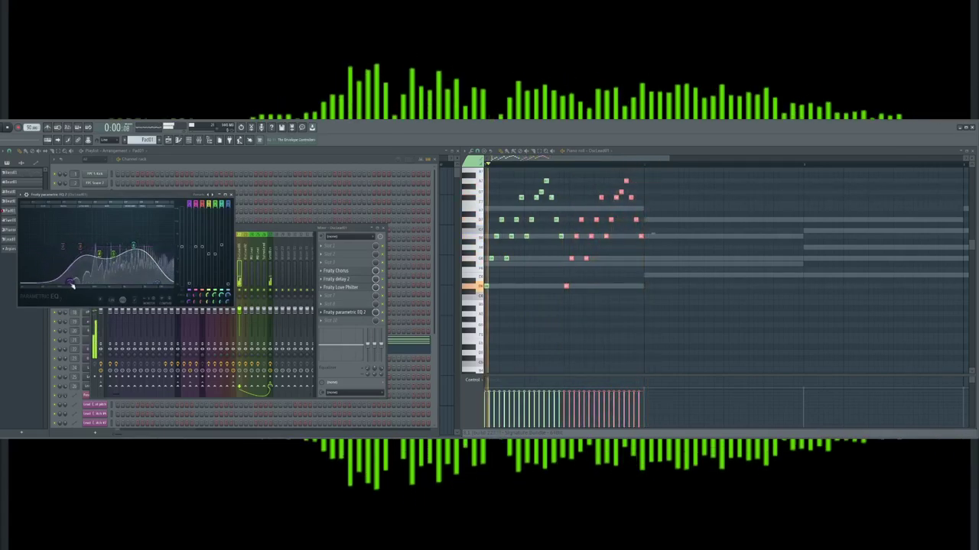
key(space)
click(231, 194)
key(F9)
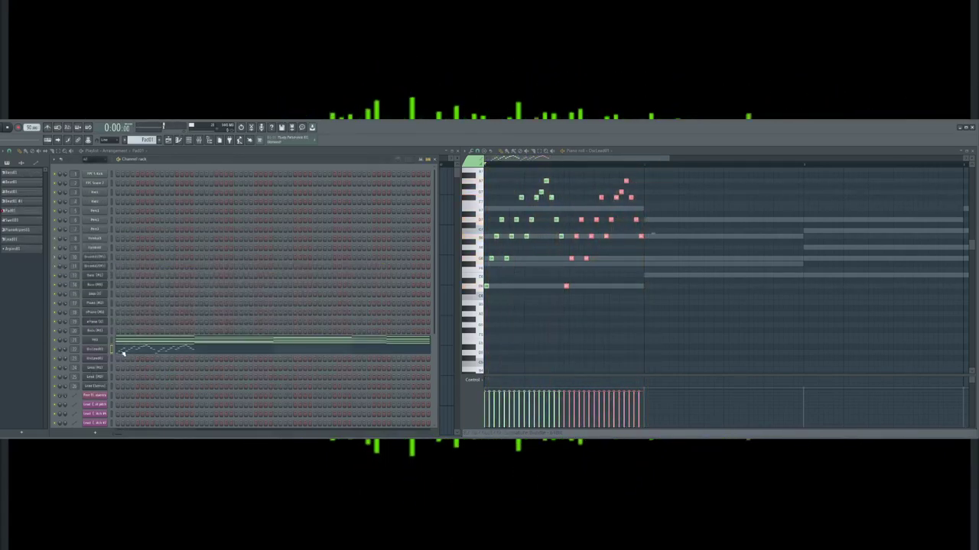
Set the oscillators of the OscLead01 3x Osc to sine waves while playing the arpeggio, and close the instrument
click(97, 350)
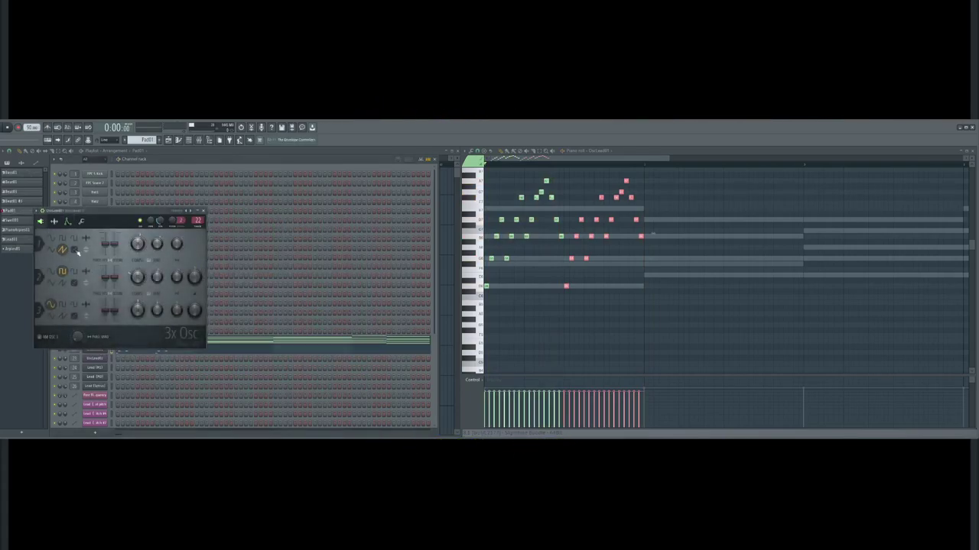
key(space)
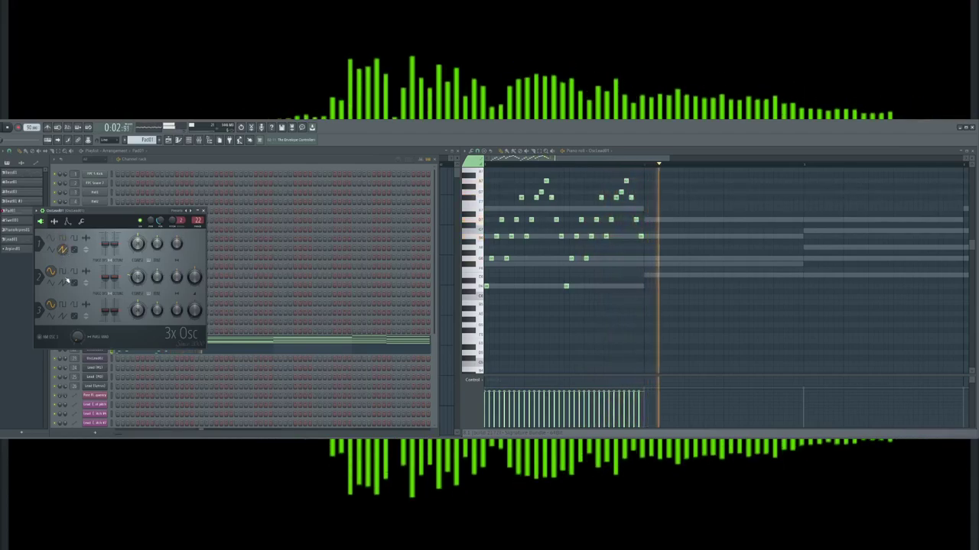
key(space)
click(62, 251)
key(space)
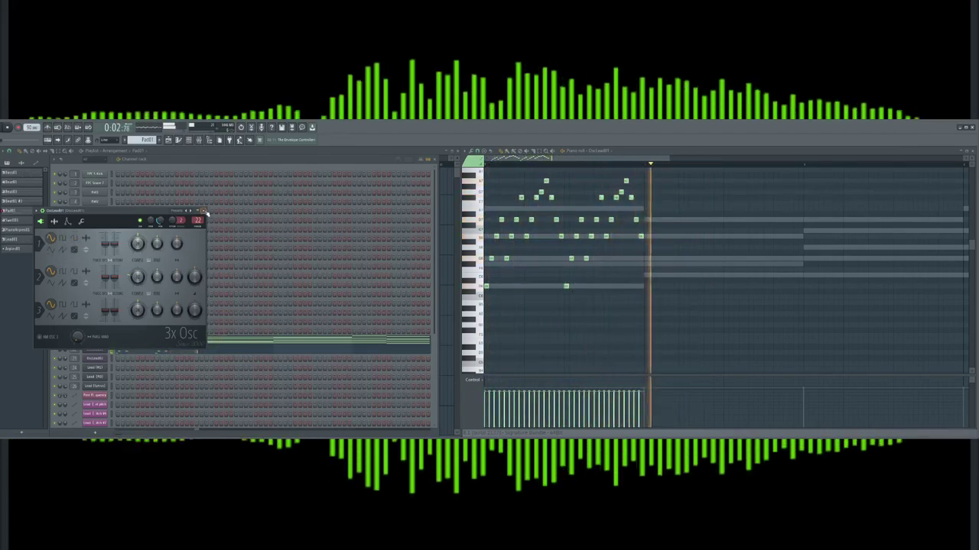
click(204, 211)
Try duplicating the arpeggio over the second chord, play it, and delete the copy
key(ctrl+b)
key(space)
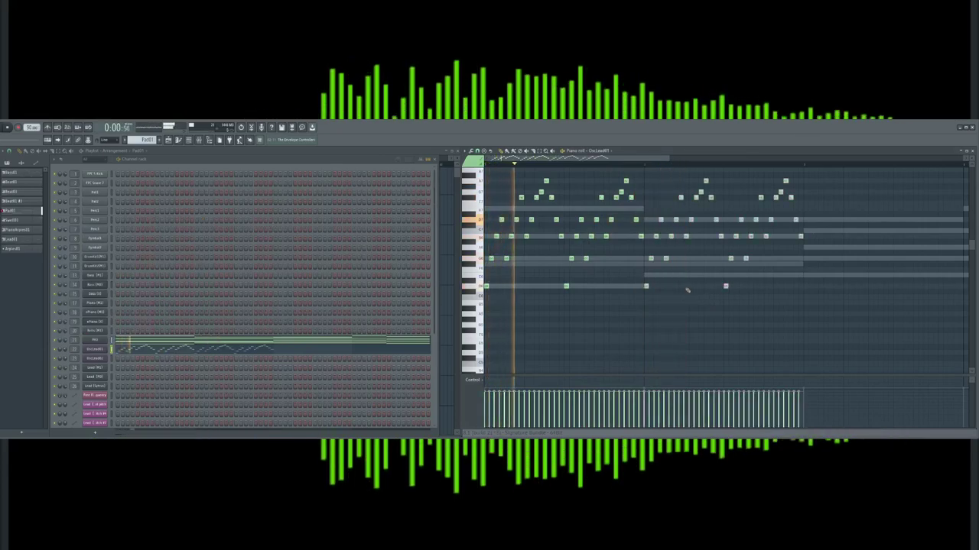
scroll(696, 275, up, 3)
scroll(711, 237, down, 3)
key(space)
drag(804, 168, 644, 322)
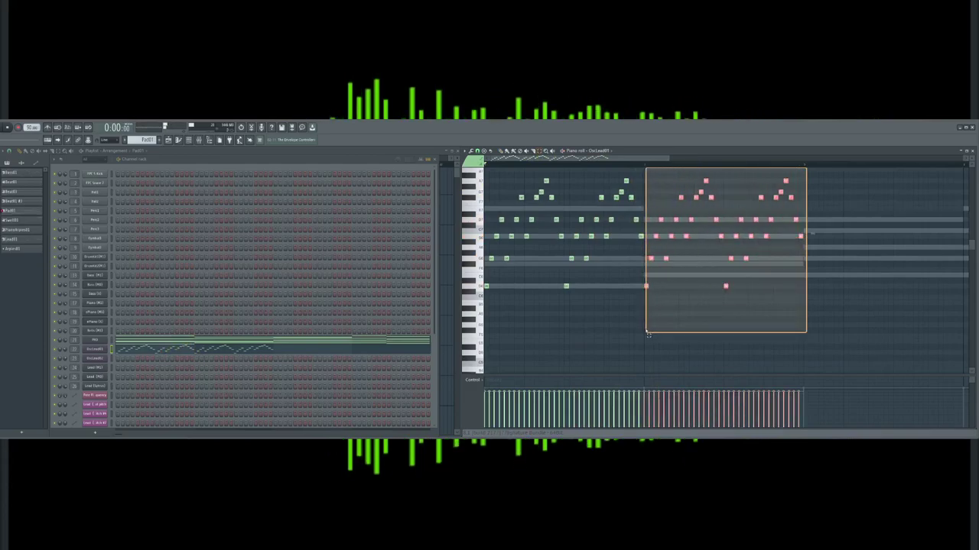
key(Delete)
Stretch the whole arpeggio to twice its length so it spans the first two chords, shorten its notes, and play it
key(ctrl+a)
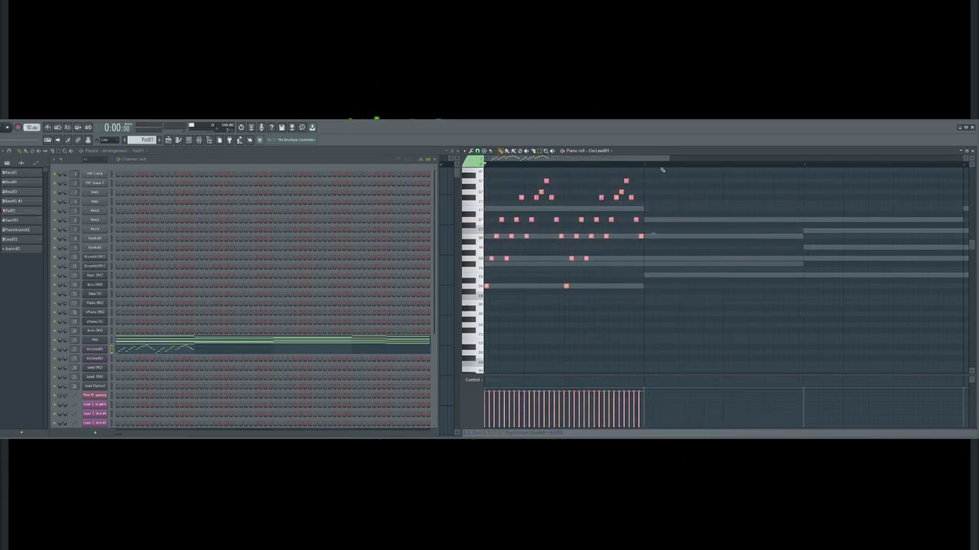
scroll(670, 230, right, 1)
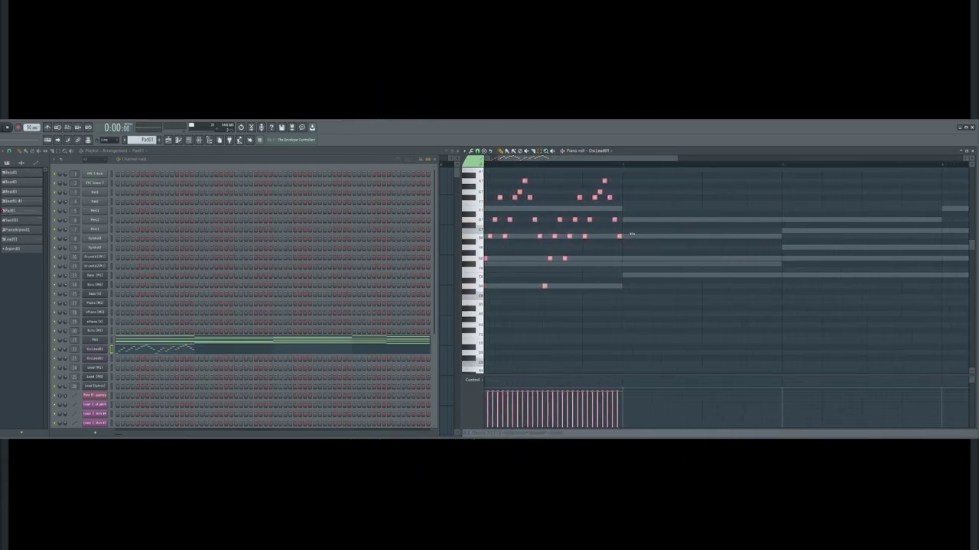
drag(632, 235, 792, 237)
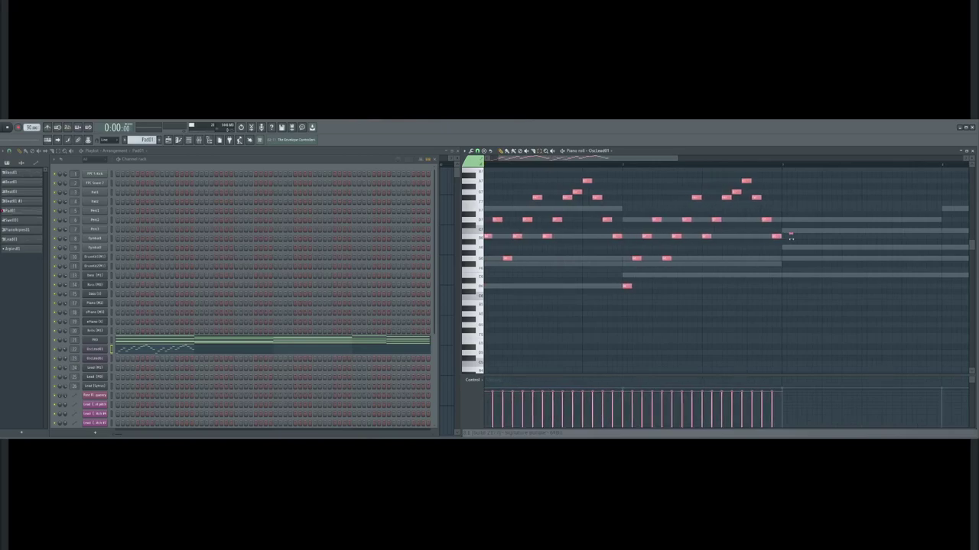
drag(677, 159, 652, 162)
drag(592, 157, 308, 168)
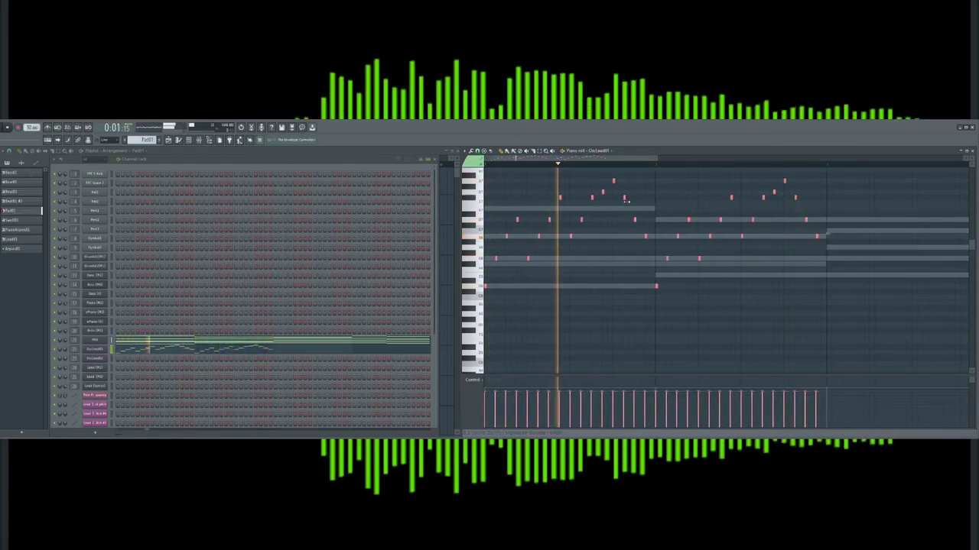
key(space)
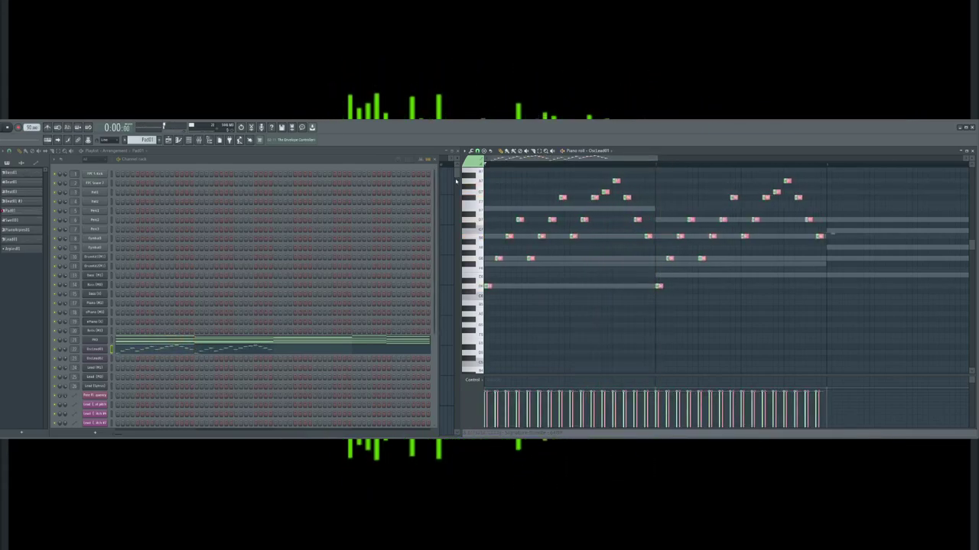
Try filling the gaps between the arpeggio notes with quieter copies an octave higher, and play the result
key(space)
drag(657, 160, 782, 161)
key(space)
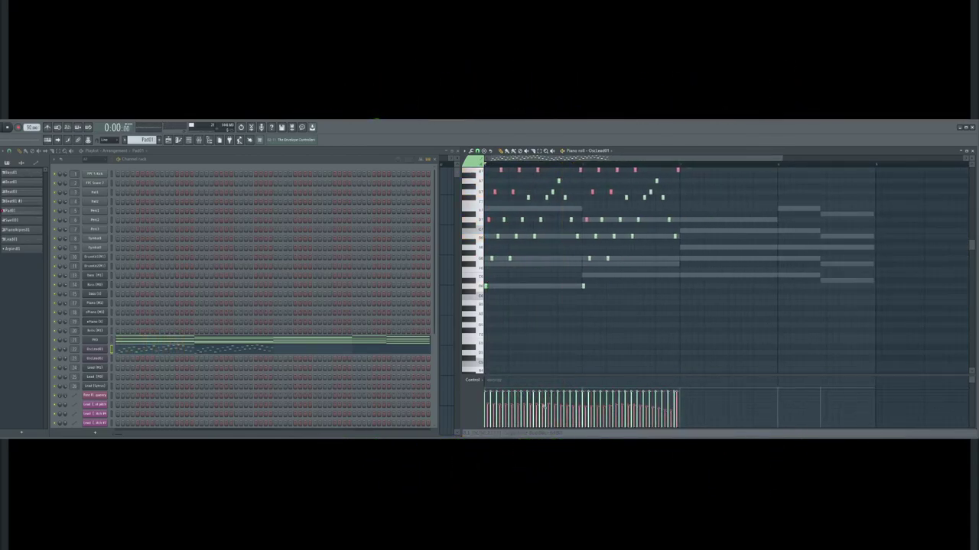
key(space)
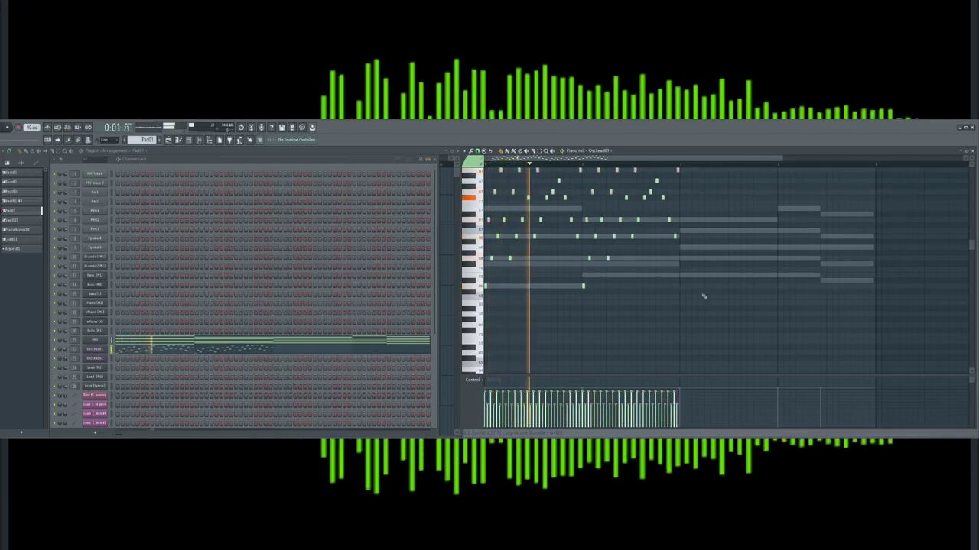
Try the doubled arpeggio an octave lower during playback, and undo back to the single arpeggio line
key(ctrl+Down)
key(space)
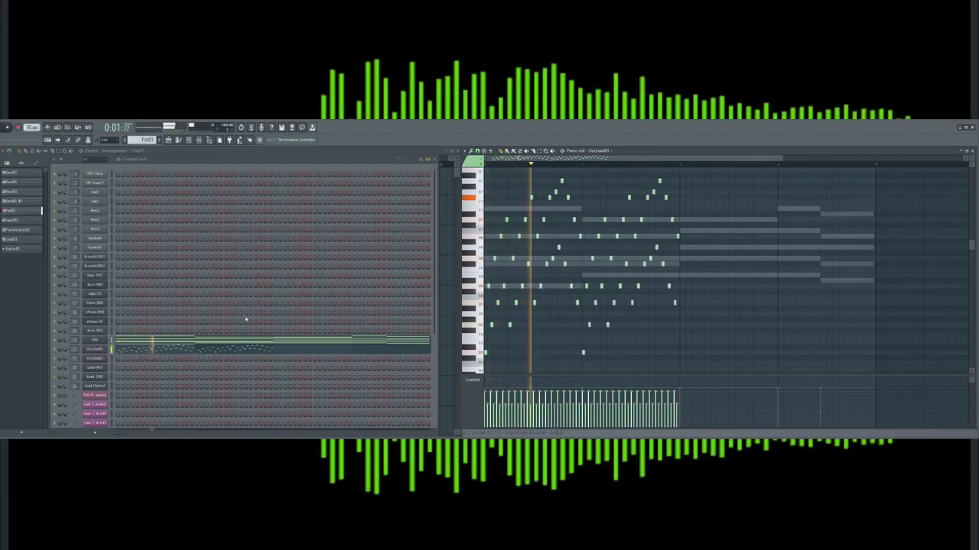
key(space)
click(85, 347)
key(space)
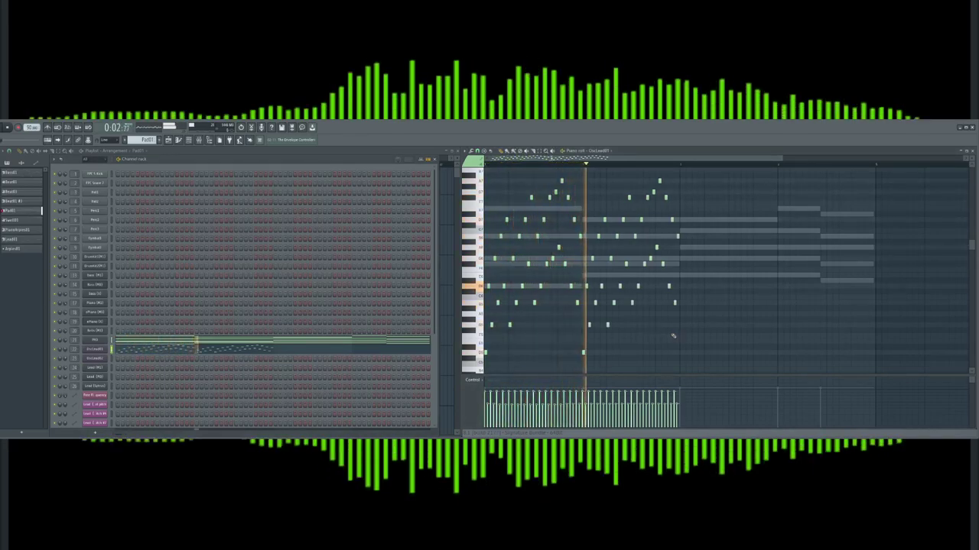
scroll(653, 343, down, 3)
key(ctrl+z)
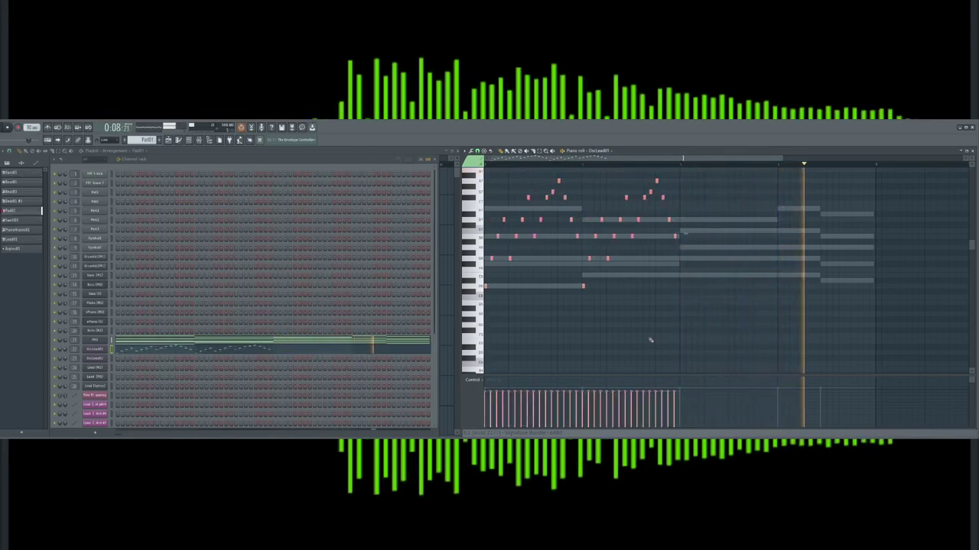
Try the single arpeggio line an octave lower during playback, and raise it back an octave
key(space)
key(space)
key(space)
key(ctrl+Down)
key(space)
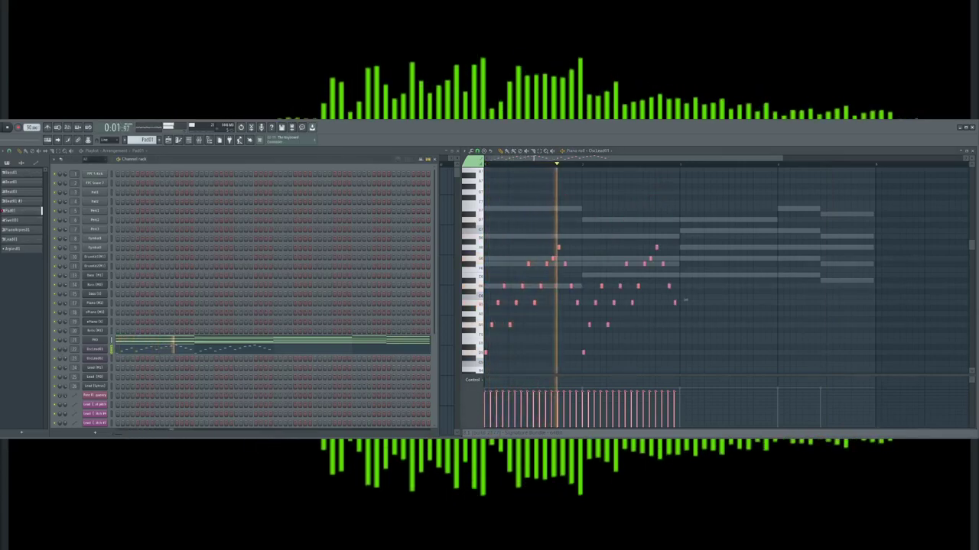
key(F6)
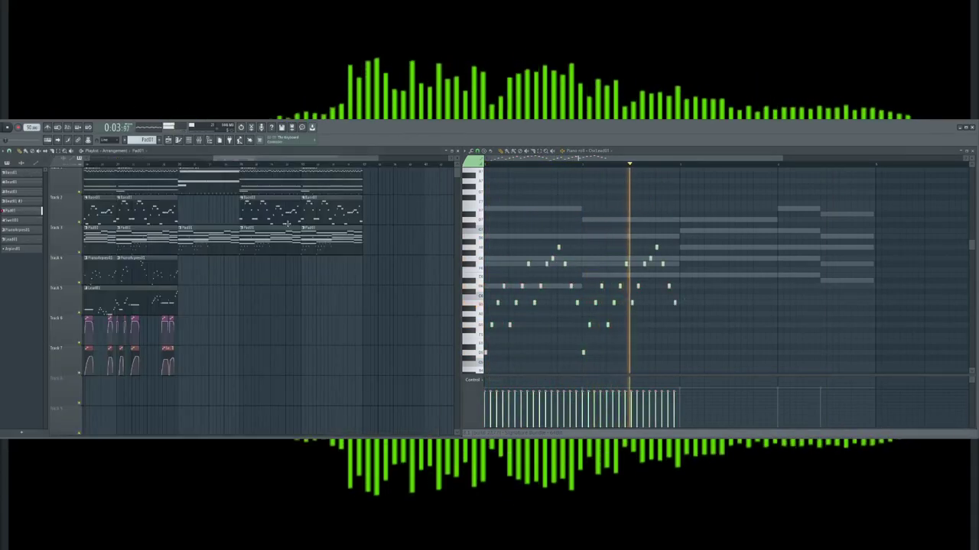
key(space)
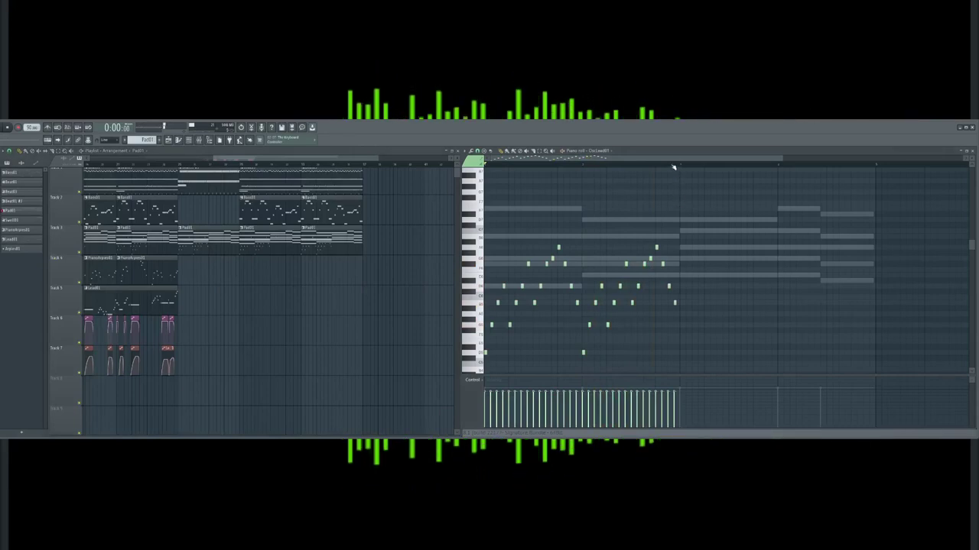
key(ctrl+Up)
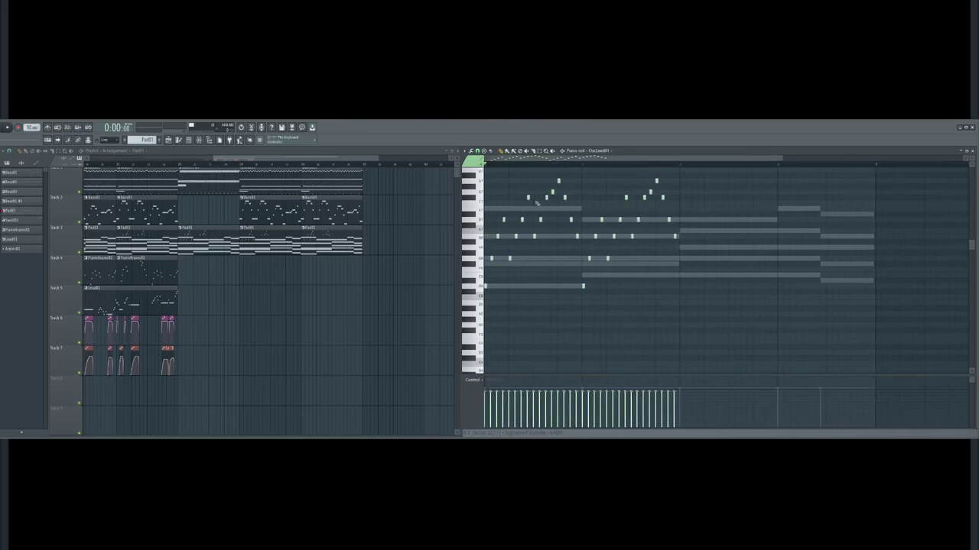
Duplicate the arpeggio over the remaining chords and transpose the copy down four semitones
key(ctrl+b)
drag(879, 234, 881, 245)
key(shift+Down)
key(shift+Down)
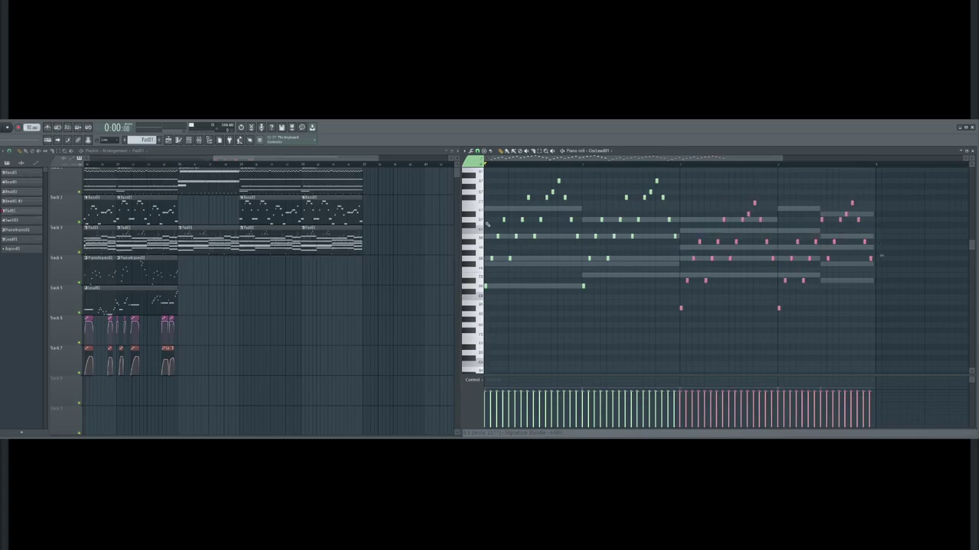
Try raising individual notes of the copied arpeggio by a semitone over the third chord, play them, and undo the changes
drag(725, 157, 800, 159)
click(548, 279)
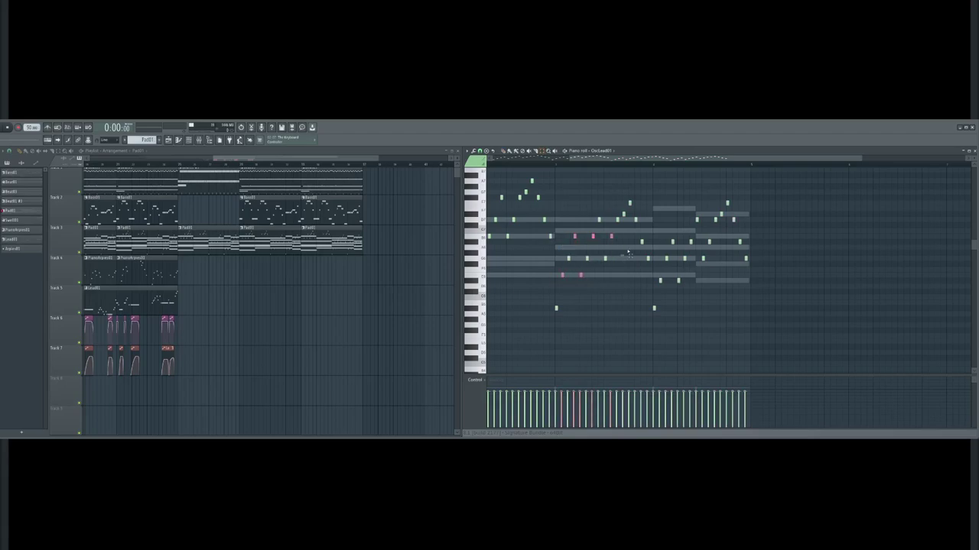
click(527, 166)
key(space)
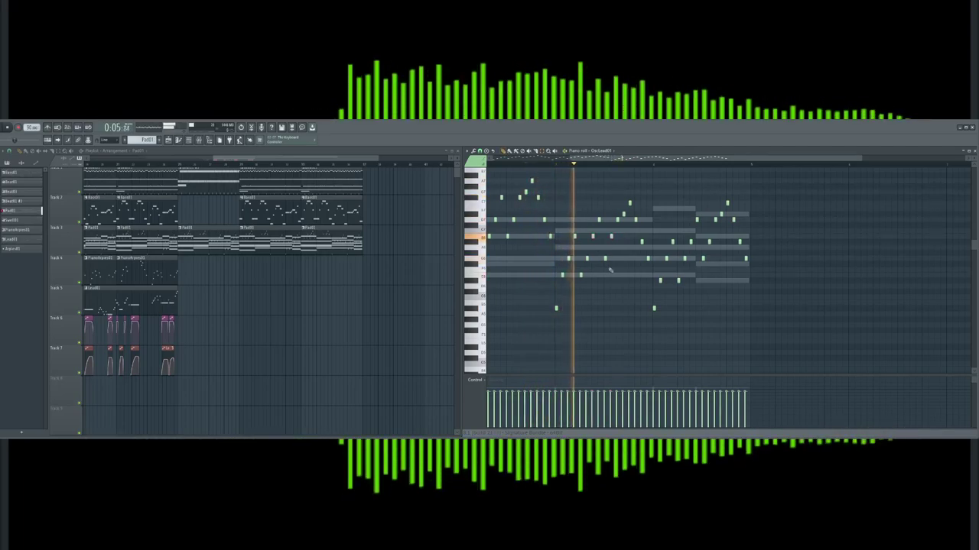
click(554, 309)
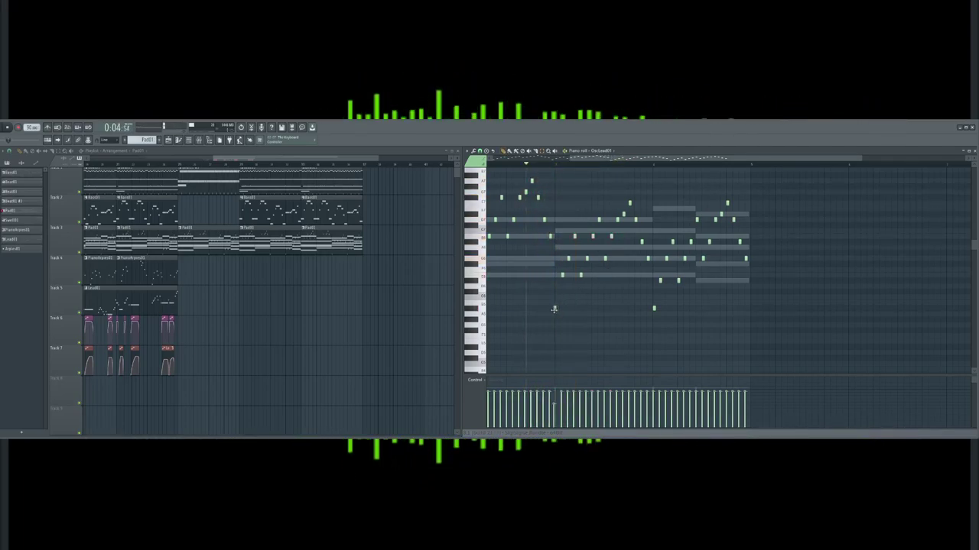
drag(570, 233, 623, 237)
key(ctrl+z)
key(ctrl+z)
Try the copied arpeggio a semitone higher, compare its low notes on the piano keys, and play it back at its previous pitch
key(Up)
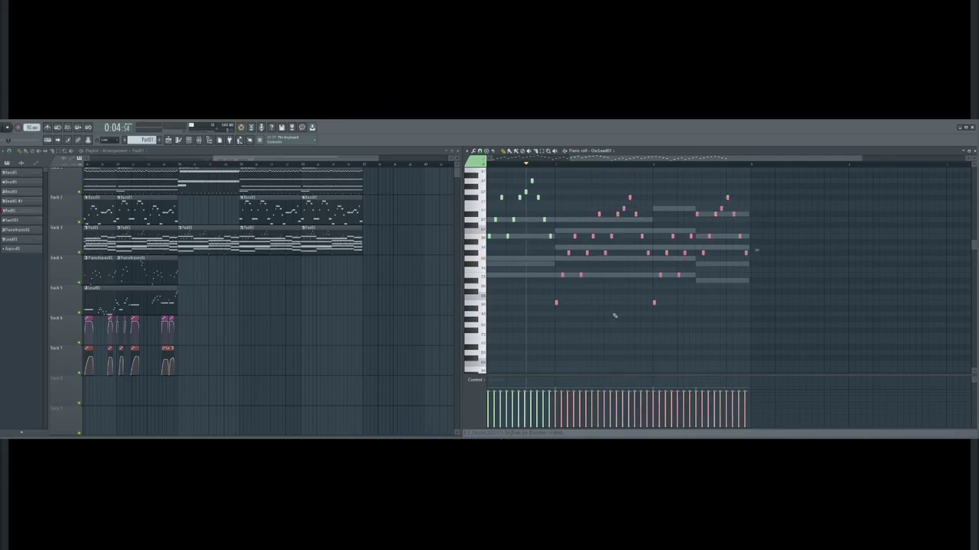
click(481, 277)
click(483, 297)
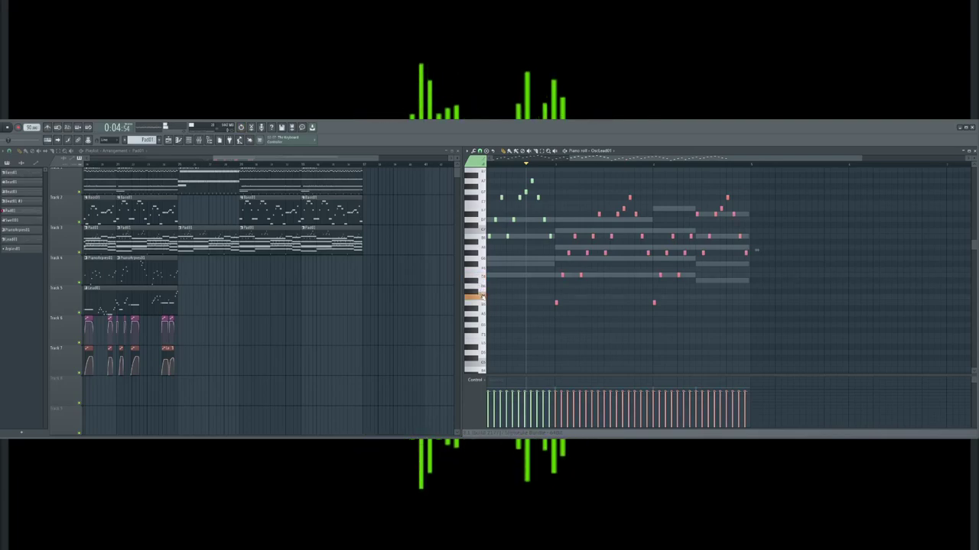
click(483, 303)
click(482, 277)
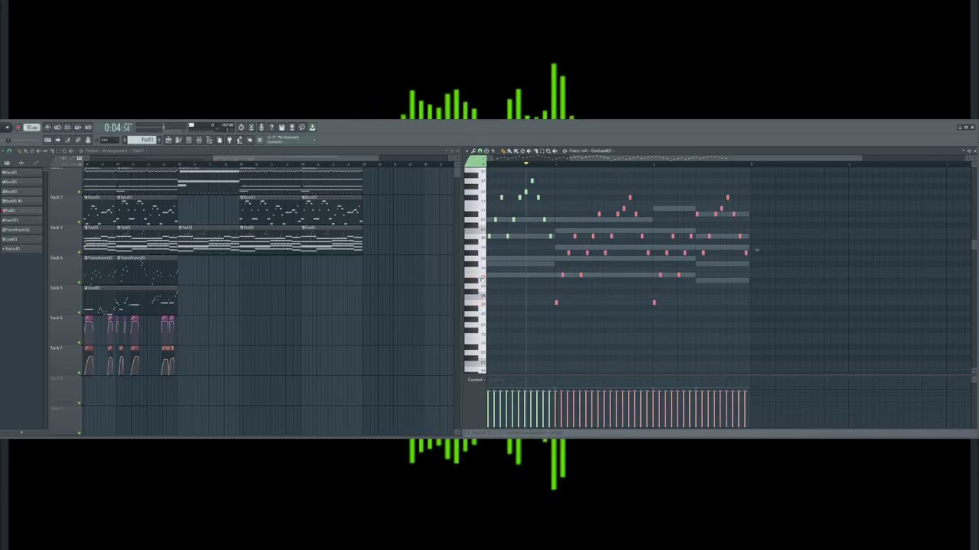
scroll(478, 281, left, 3)
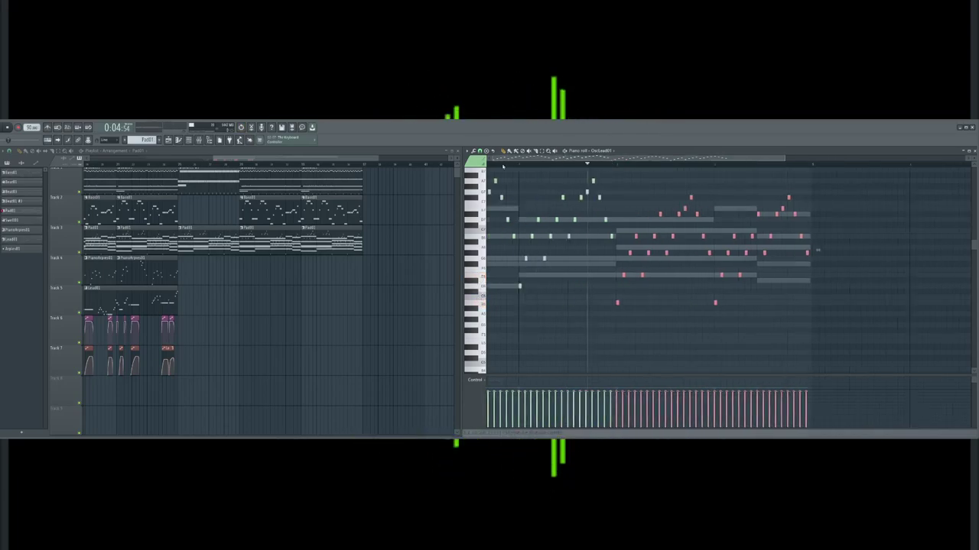
click(480, 286)
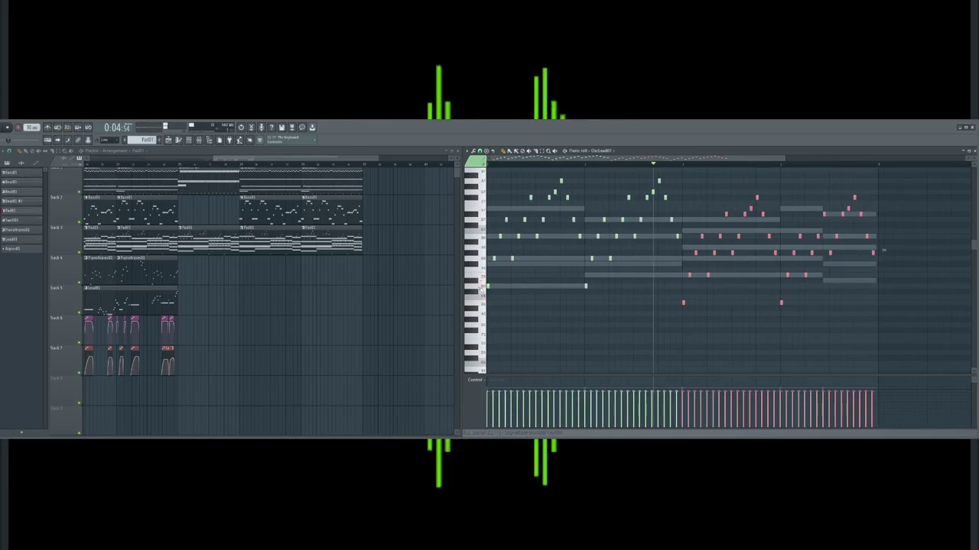
click(475, 308)
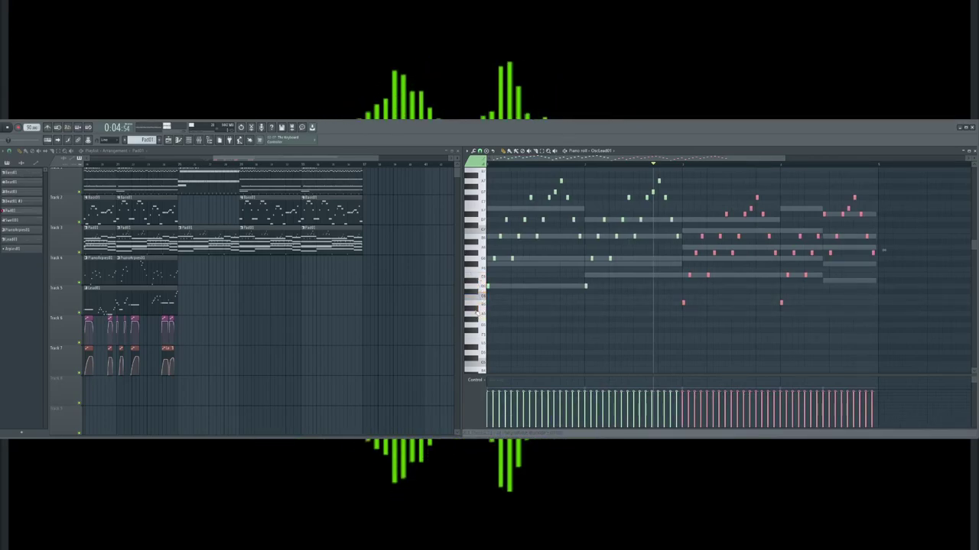
key(space)
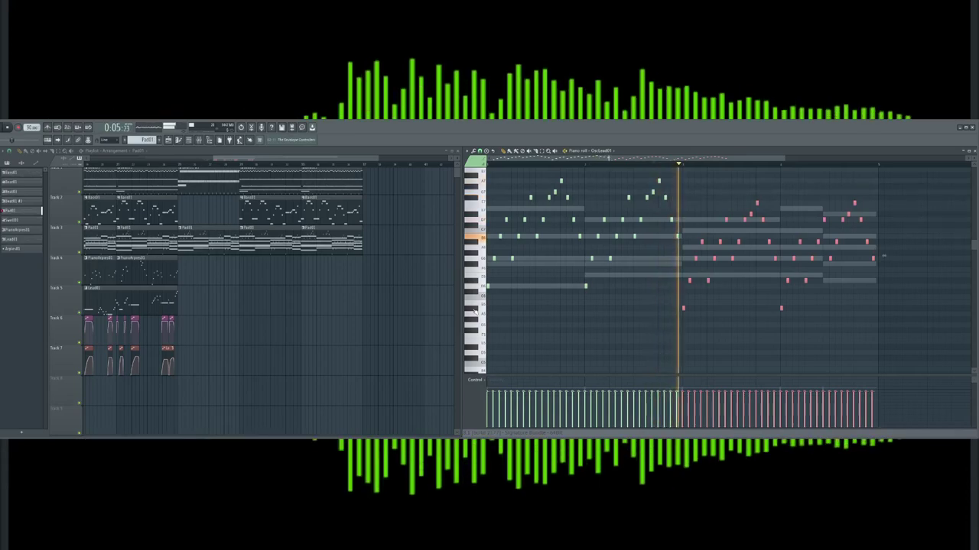
key(space)
Compare the pad's chord notes with the arpeggio by opening the pad's notes, sounding its low keys, and returning to the OscLead01 notes
drag(883, 255, 813, 255)
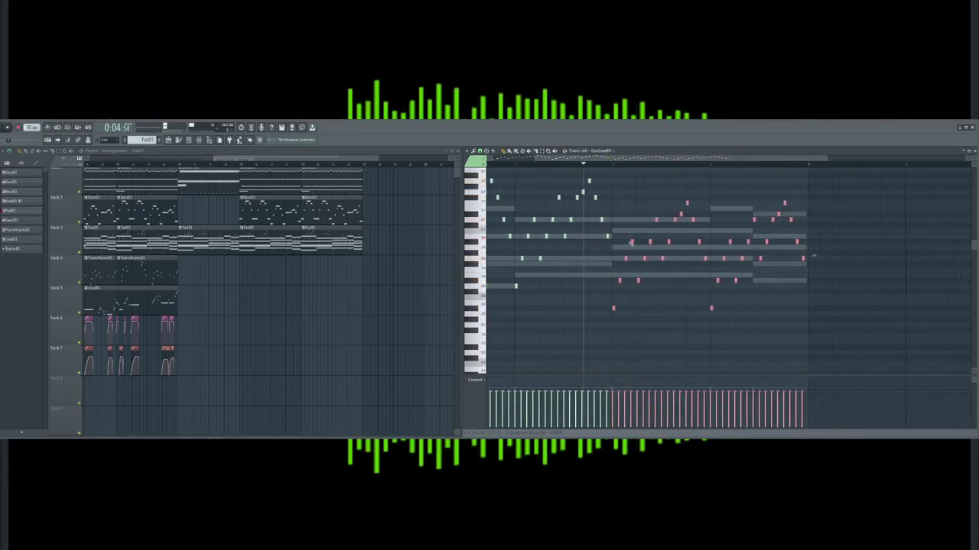
right_click(616, 229)
click(617, 230)
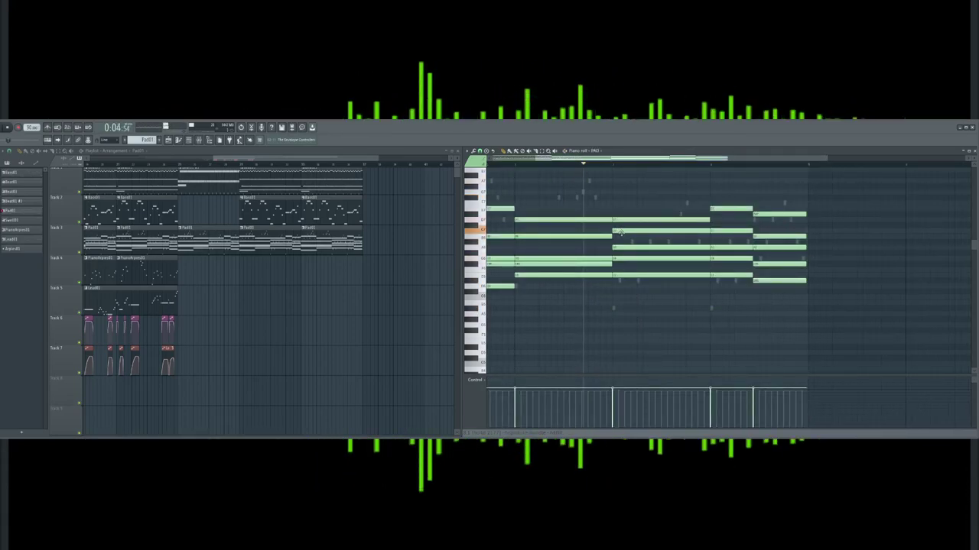
double_click(620, 282)
double_click(600, 265)
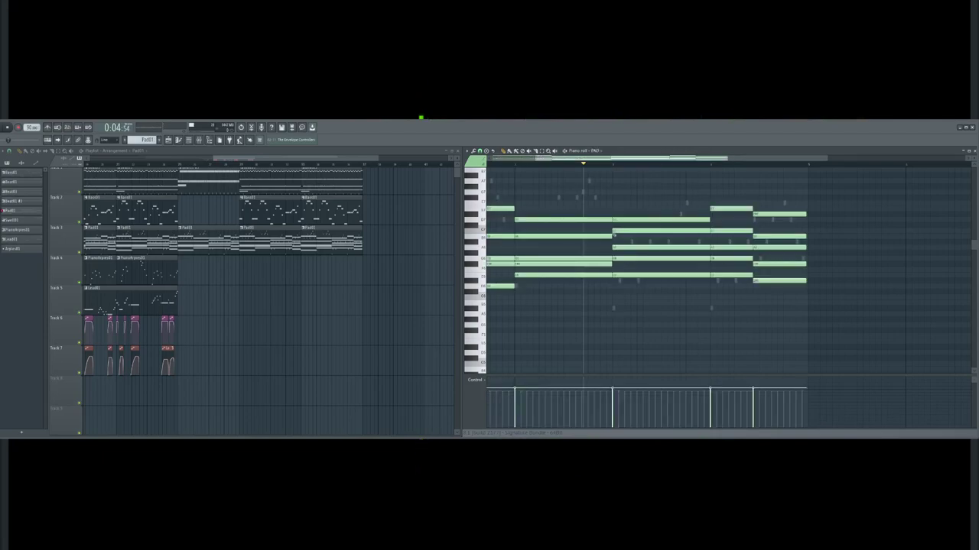
drag(610, 160, 561, 161)
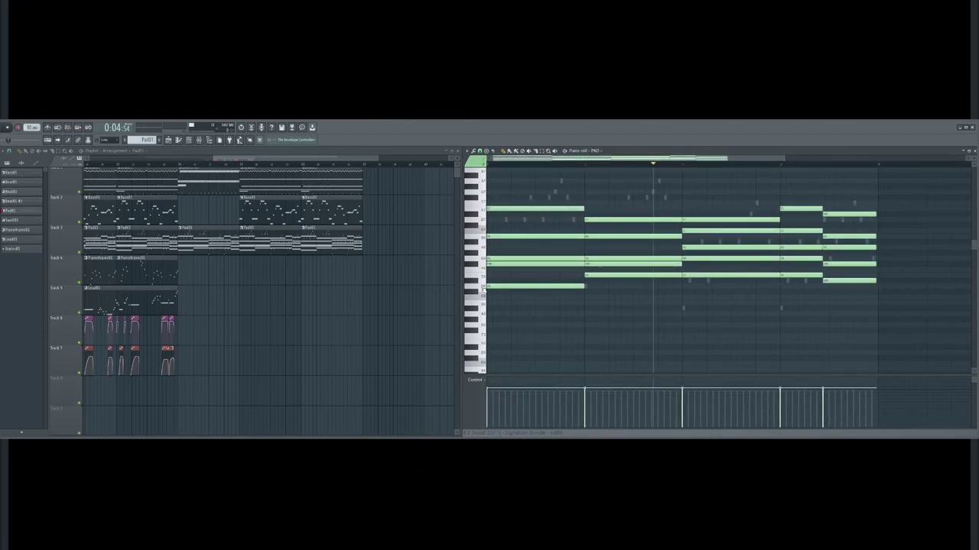
click(483, 288)
click(482, 277)
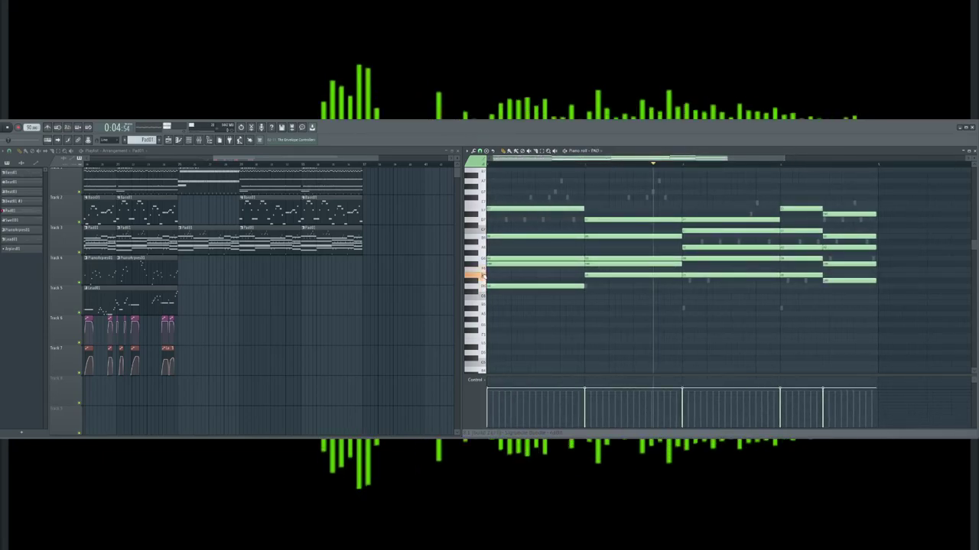
double_click(682, 309)
drag(681, 160, 726, 161)
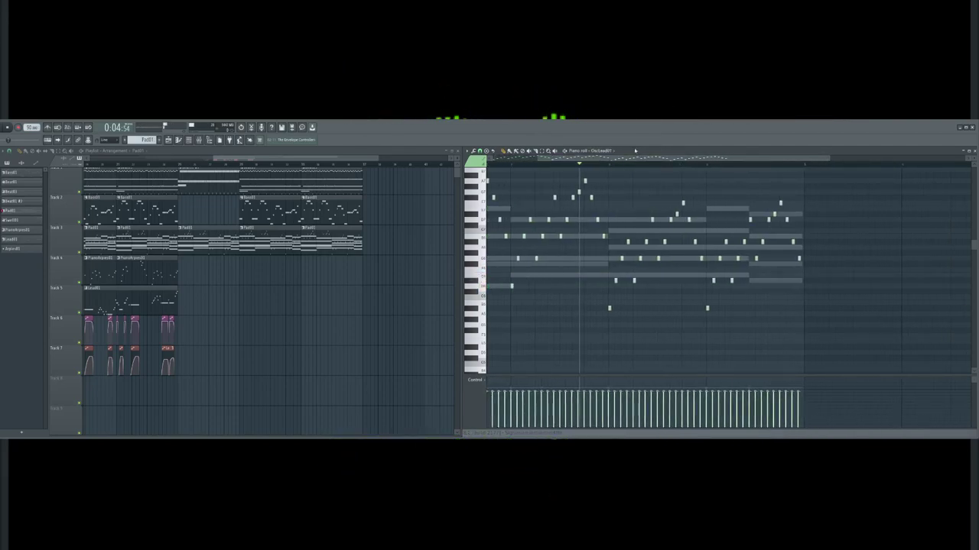
Raise the lowest arpeggio note at the start of the first and second chords by two semitones and play the result
scroll(539, 299, up, 2)
drag(599, 289, 434, 307)
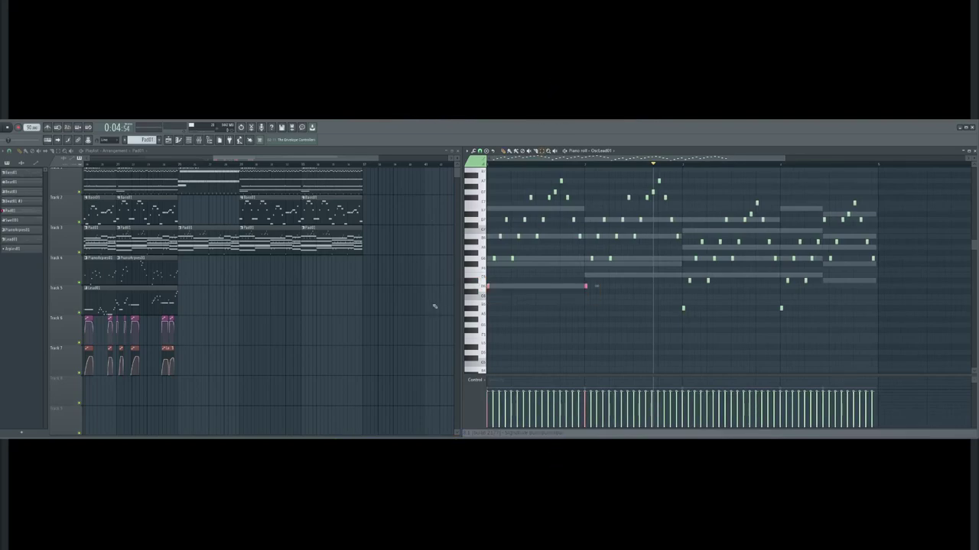
key(shift+Up)
key(space)
key(space)
key(ctrl+d)
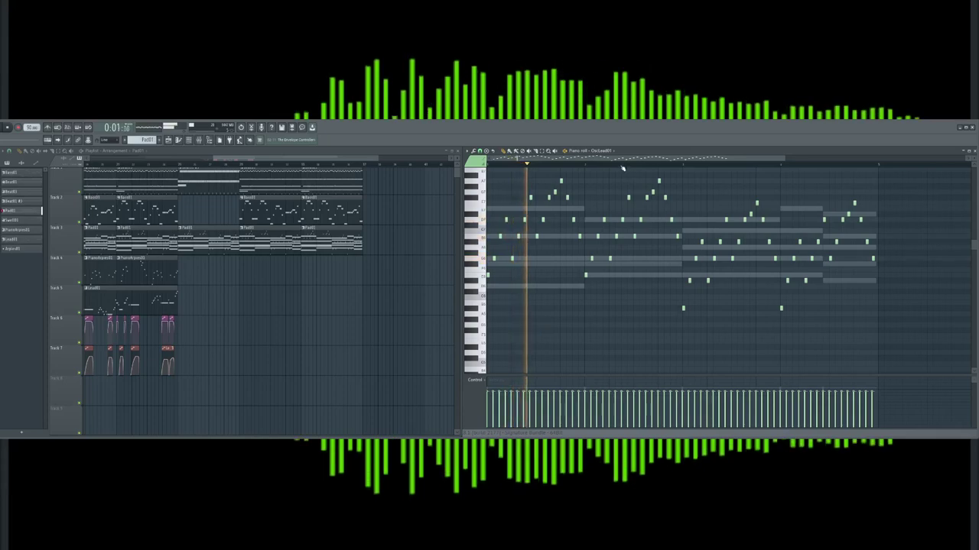
In the copied half of the arpeggio, raise the lowest notes by two semitones and the next-lowest notes by one semitone
scroll(742, 193, down, 2)
drag(726, 189, 508, 340)
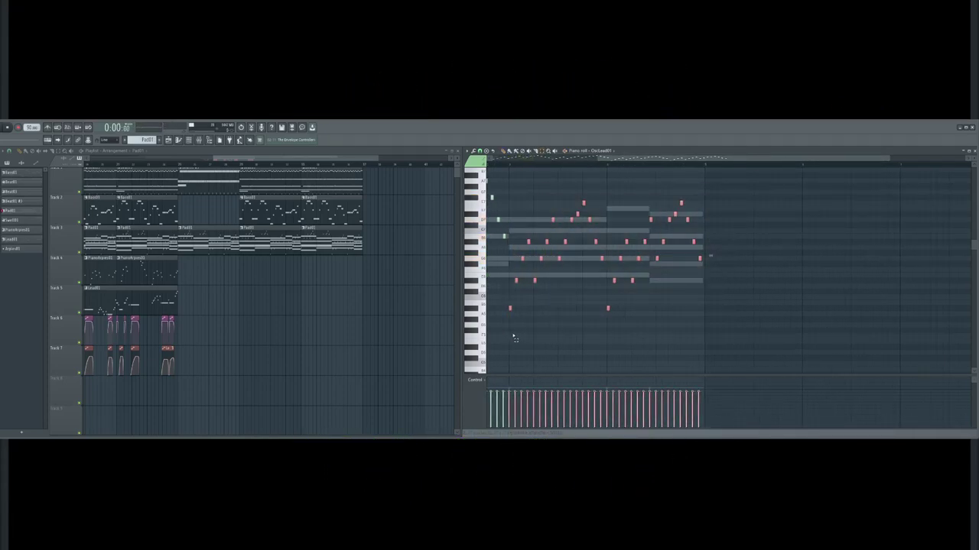
drag(500, 299, 665, 324)
key(shift+Up)
key(shift+Up)
drag(651, 287, 501, 273)
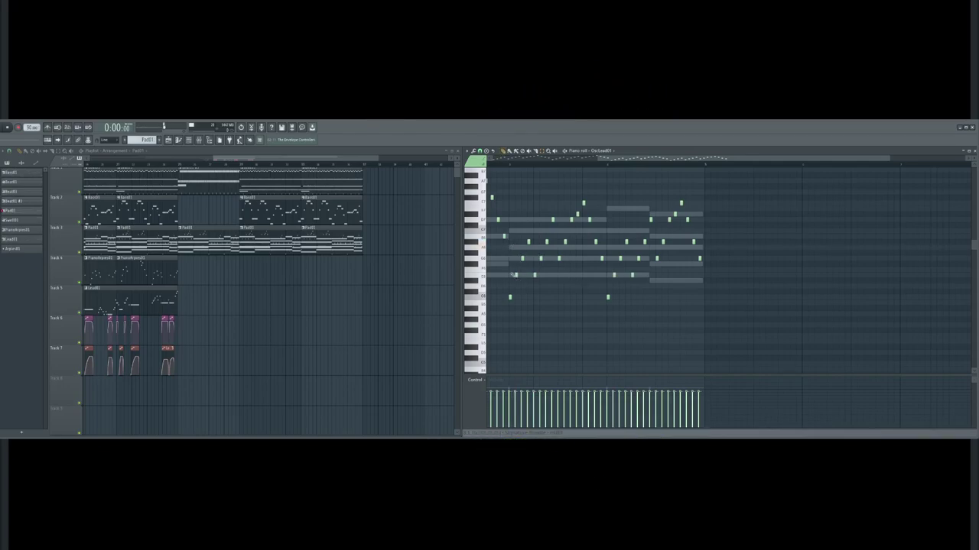
Raise the copied arpeggio's middle row of notes, just above the second pad voice, by one semitone and play the change
drag(516, 243, 706, 251)
key(shift+Up)
key(space)
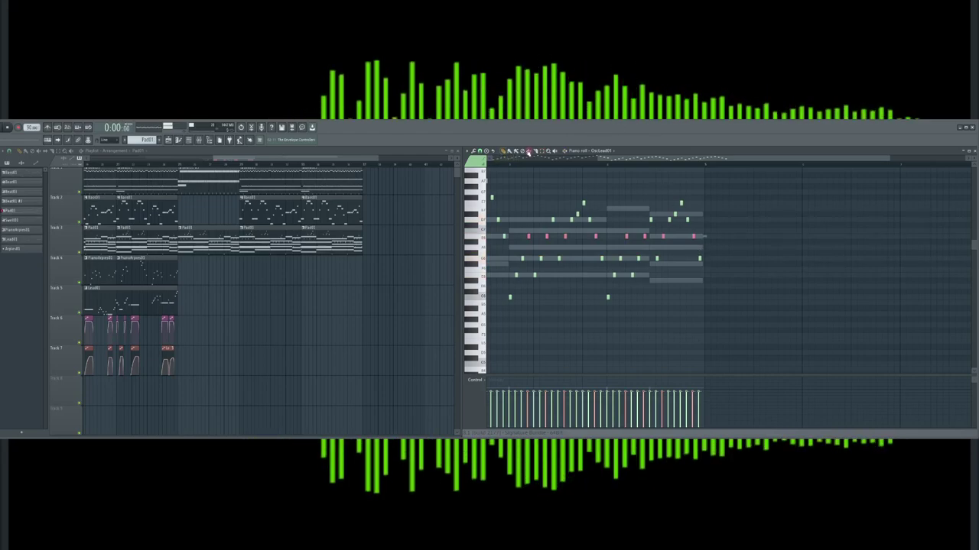
ctrl+click(553, 313)
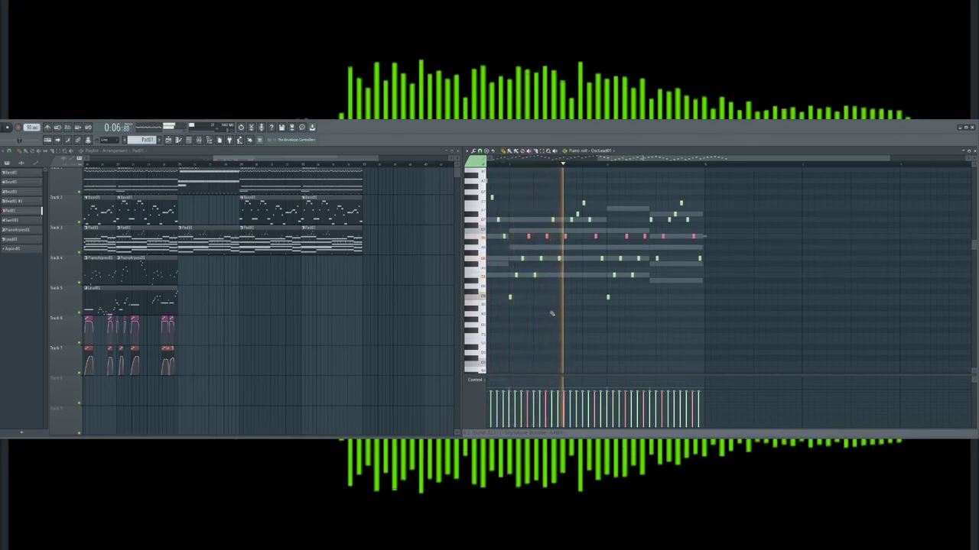
key(space)
Raise the two highest arpeggio notes over the third chord by one semitone each and play them
drag(577, 214, 578, 209)
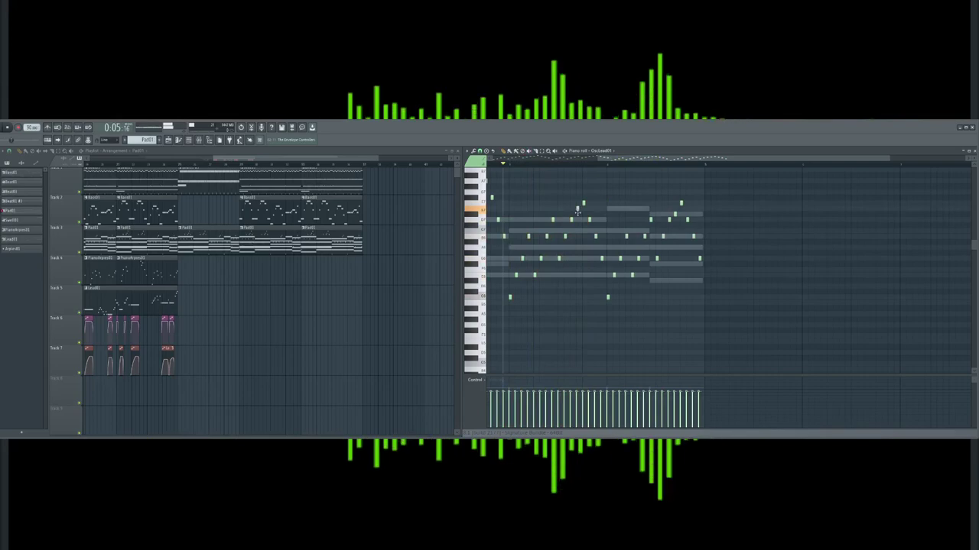
key(space)
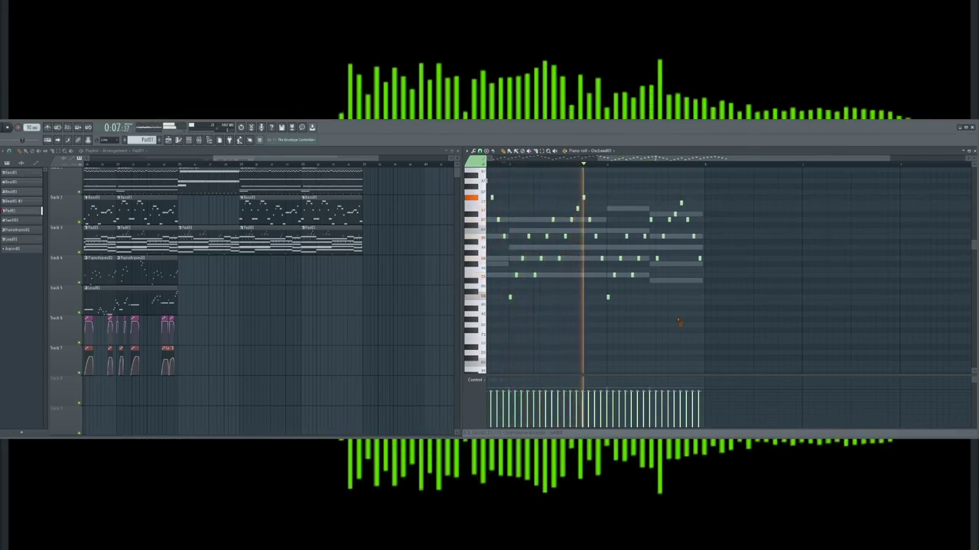
key(space)
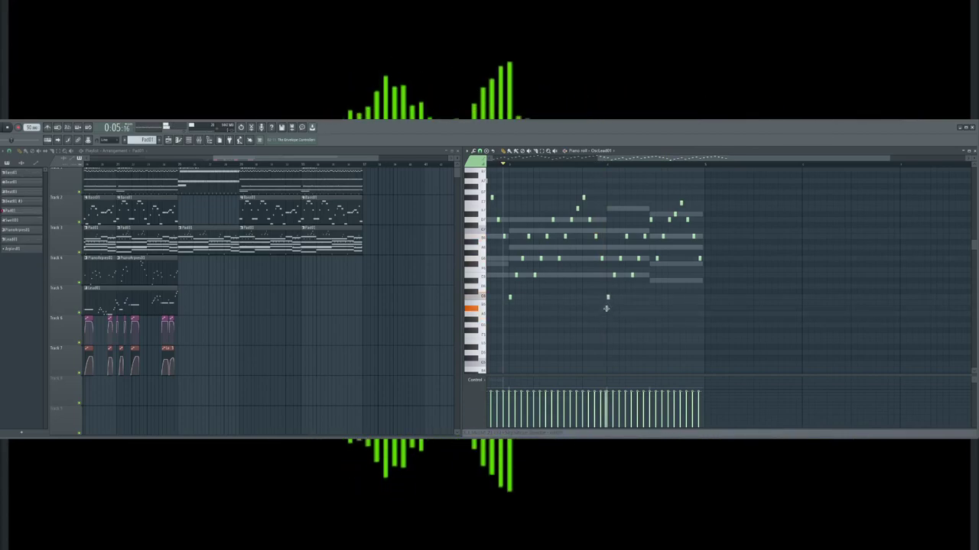
Rework the arpeggio over the short fourth chord into a single rising run that follows the pad's chord notes
click(605, 314)
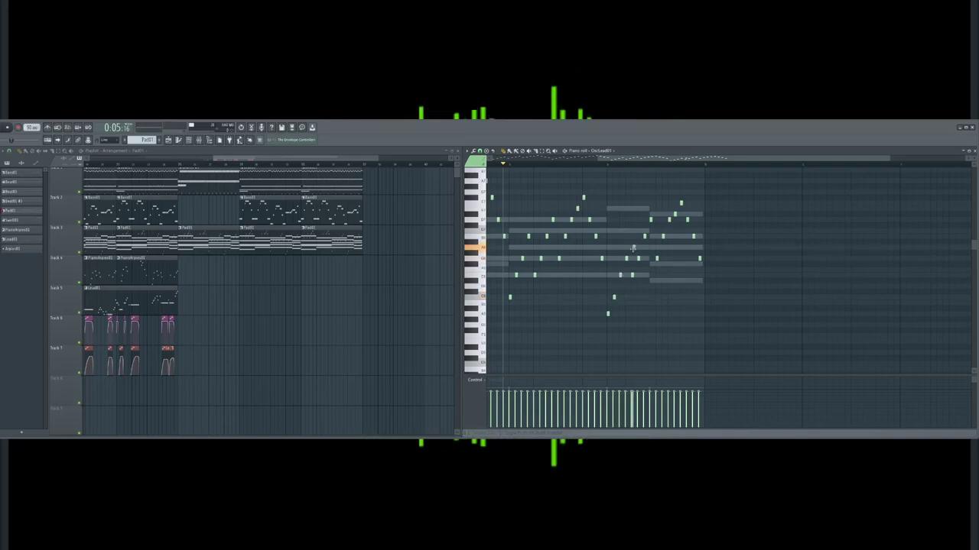
click(633, 247)
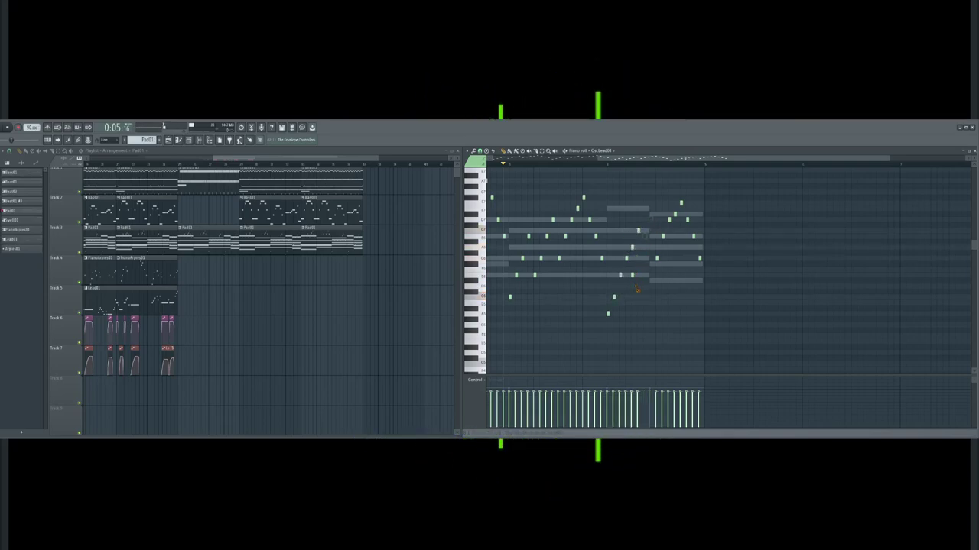
click(644, 209)
right_click(632, 275)
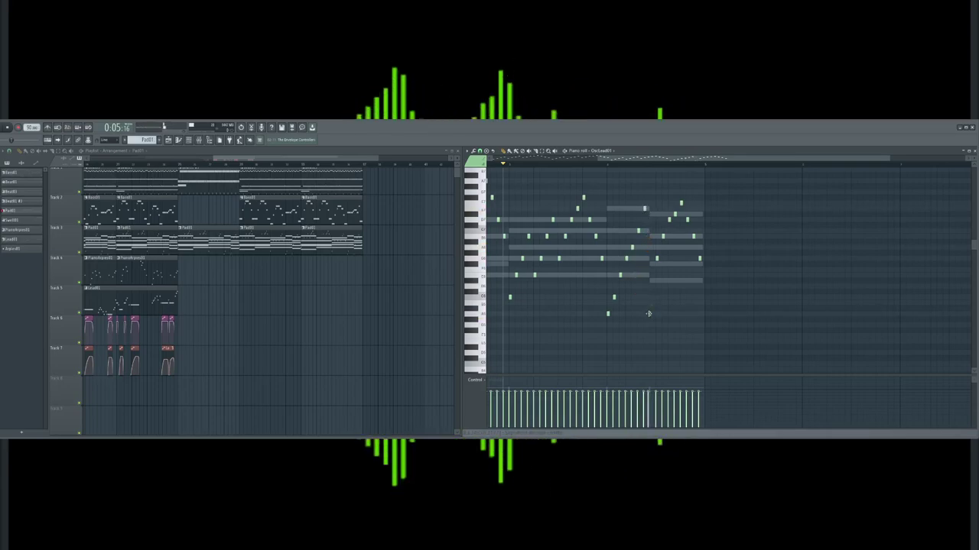
Rework the arpeggio over the last chord into a rising run from a low note, and play back the last two chords
click(650, 303)
click(656, 281)
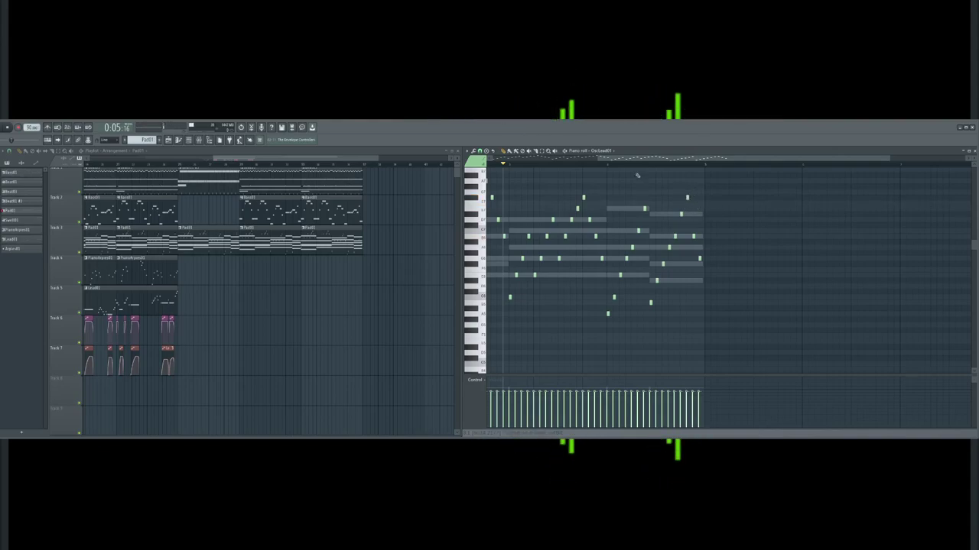
click(609, 165)
key(space)
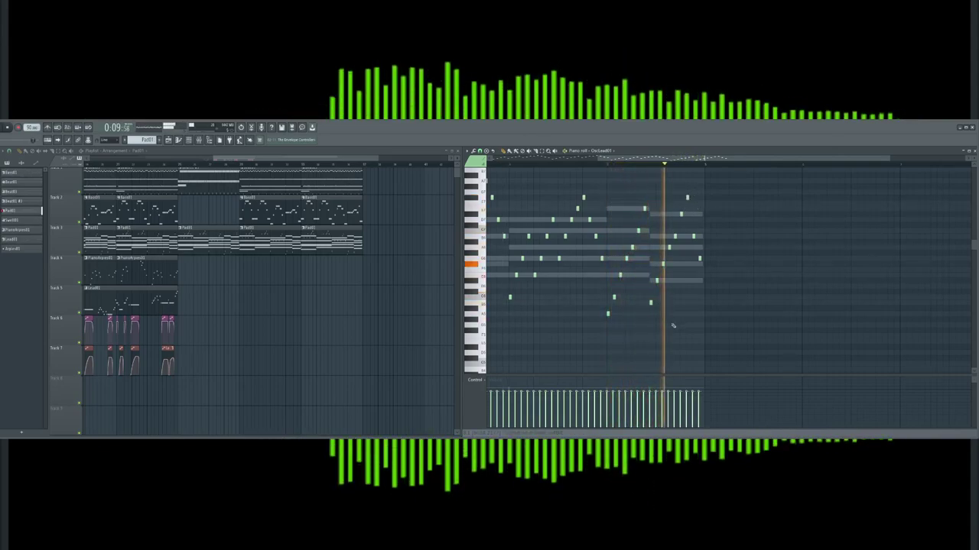
Replace the final two arpeggio notes with higher ones that continue the rising run to the end of the pattern
key(space)
right_click(699, 258)
right_click(693, 236)
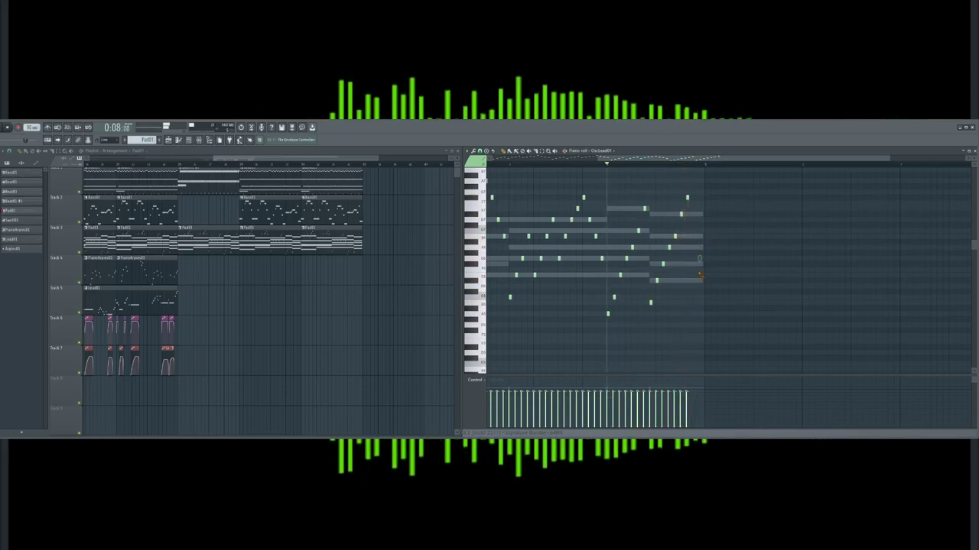
click(694, 181)
click(699, 170)
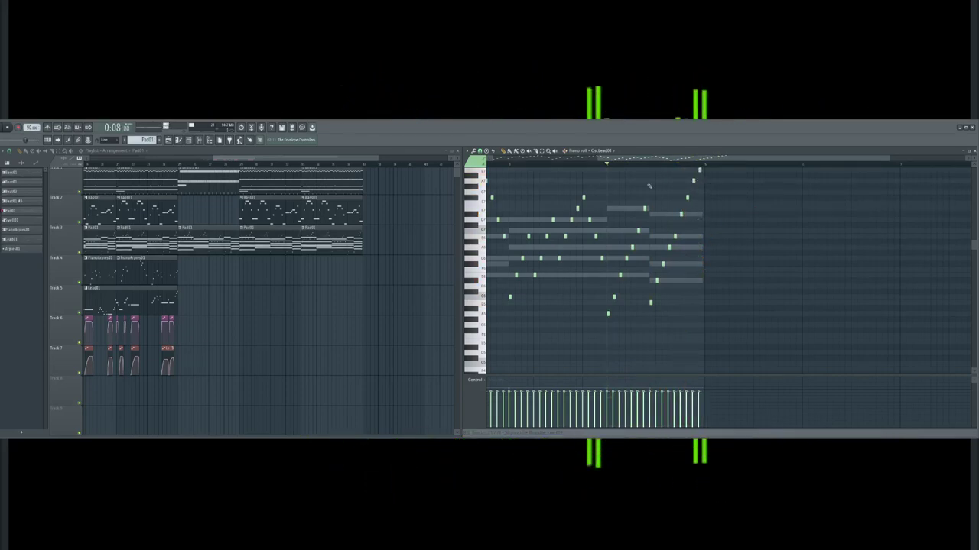
Move the arpeggio notes from the Pad01 pattern into a new SineArps01 pattern and place its clip on Track 5 of the playlist
key(ctrl+x)
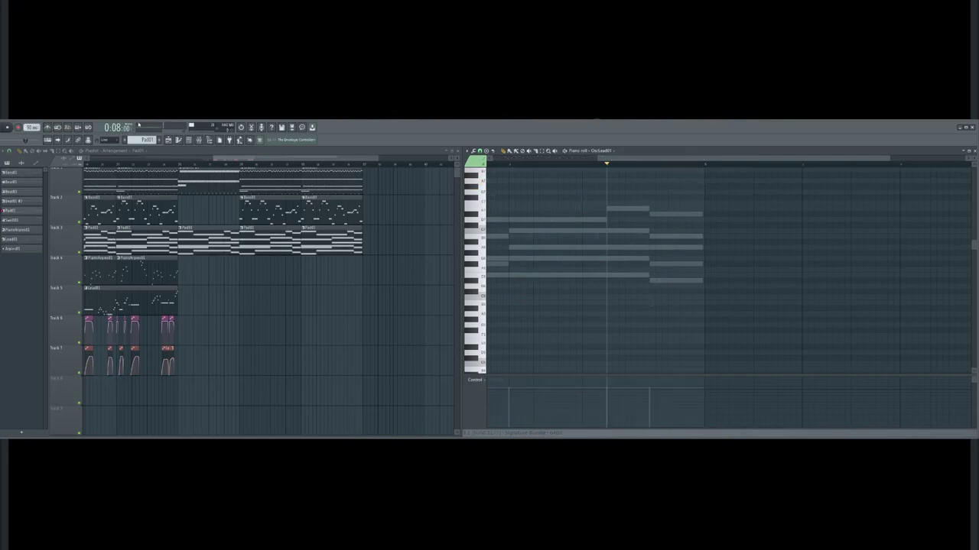
click(160, 141)
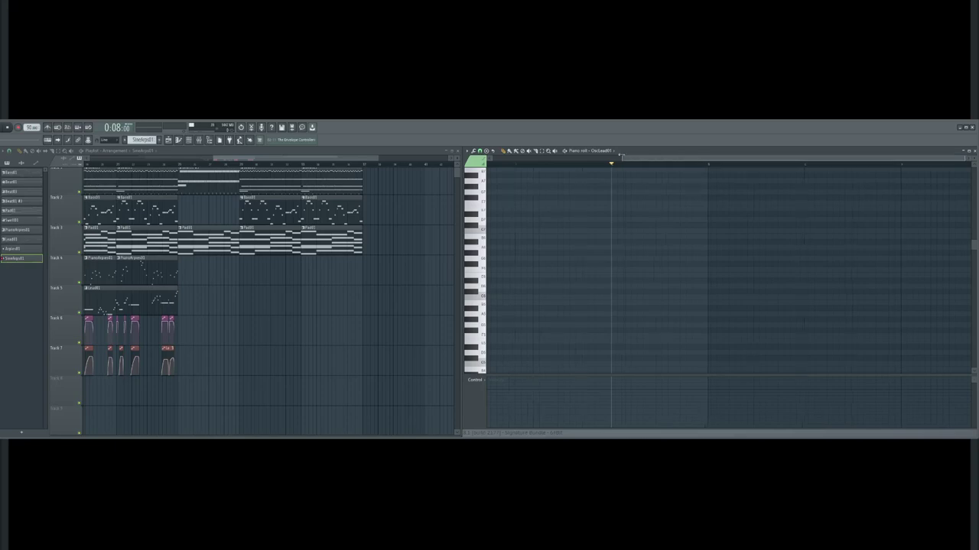
key(ctrl+v)
click(221, 293)
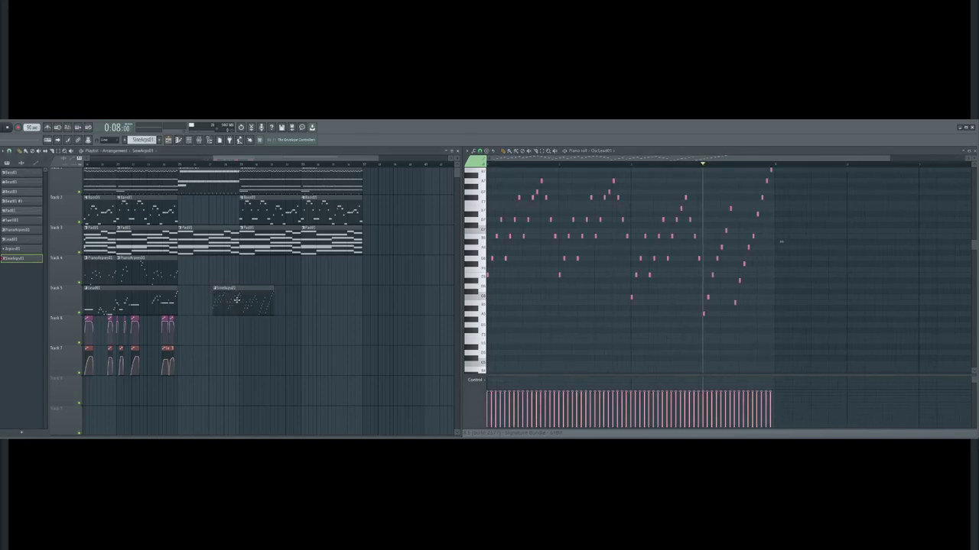
Move the Lead01 clip and its automation clips down one track to free Track 5 for the sine arpeggio
drag(209, 158, 83, 157)
drag(187, 289, 299, 376)
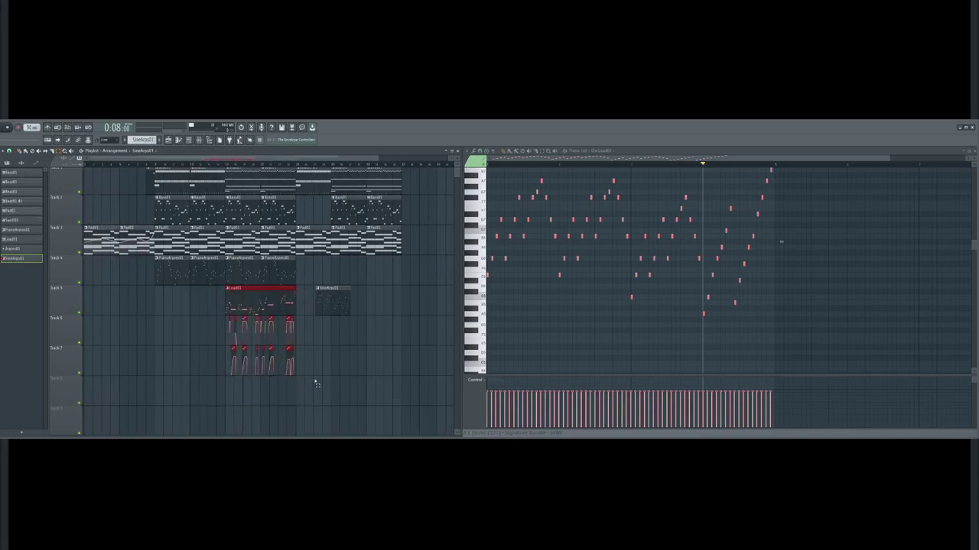
key(shift+Down)
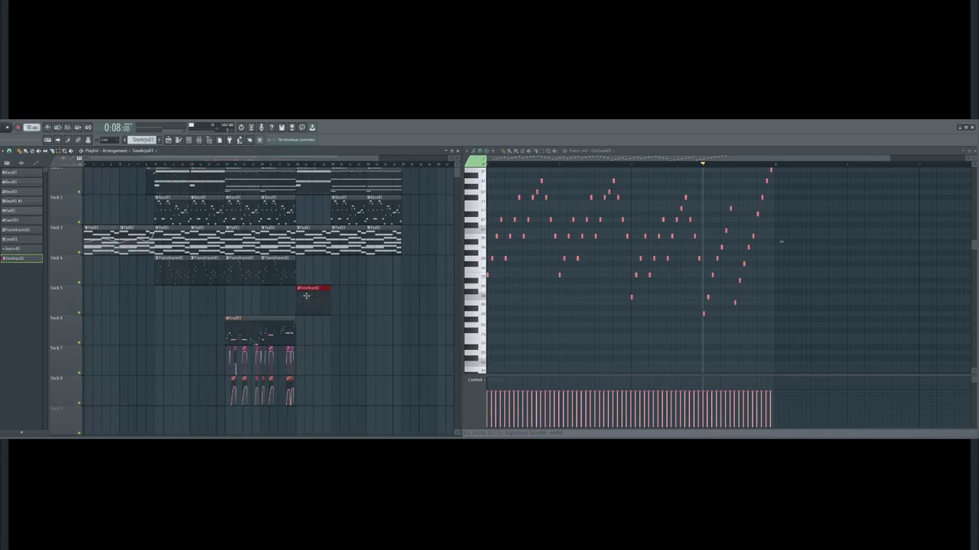
Align the SineArps01 clip with the end of the lead section, repeat it to the end of the arrangement, and play the transition
key(ctrl+b)
key(ctrl+b)
key(ctrl+b)
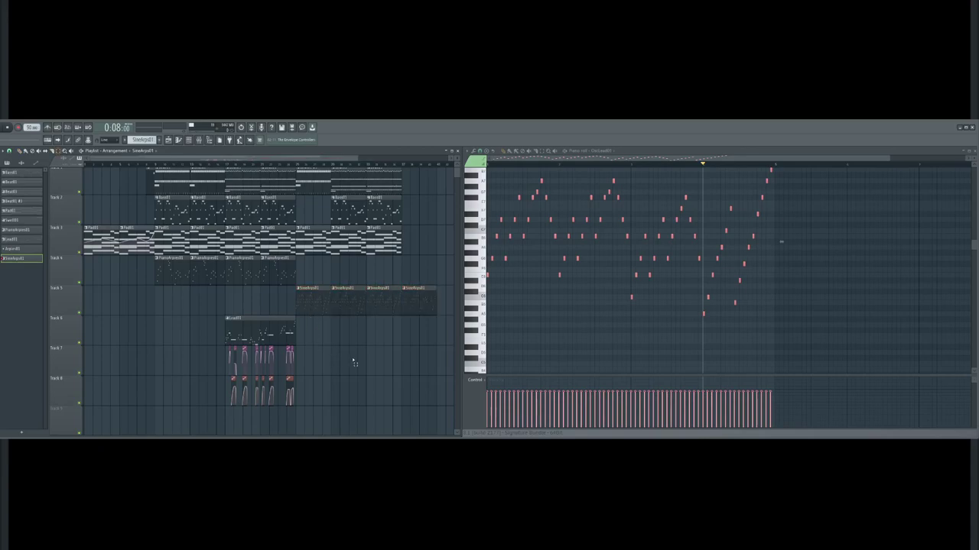
click(292, 165)
key(space)
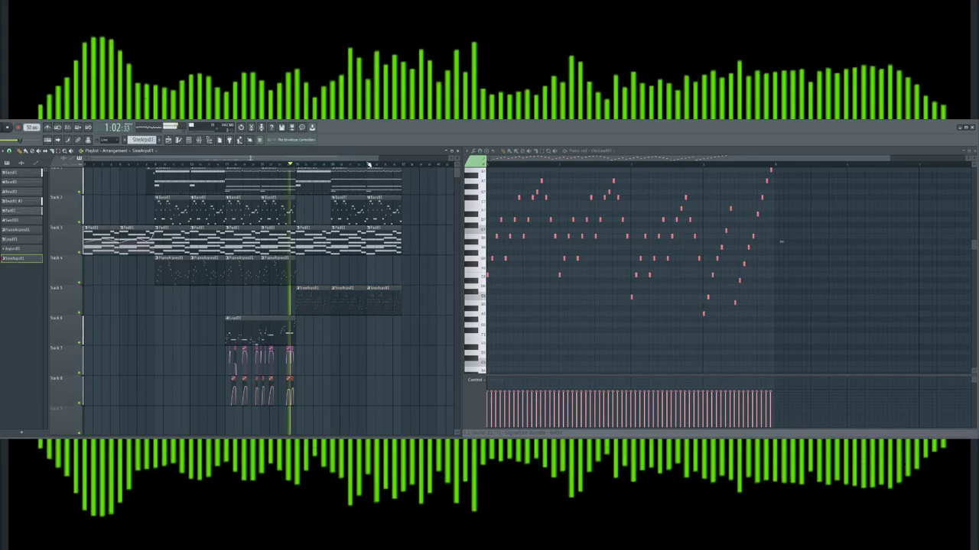
Add a swell clip at the end of the beat breakdown, on Track 1 directly before the full beat returns
drag(369, 159, 298, 165)
scroll(236, 375, up, 1)
click(267, 178)
click(292, 214)
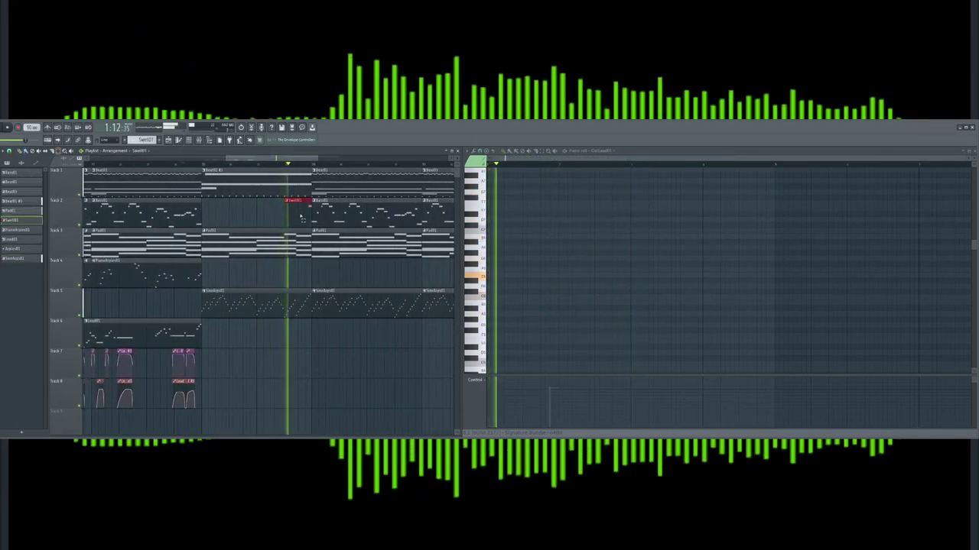
drag(279, 214, 335, 158)
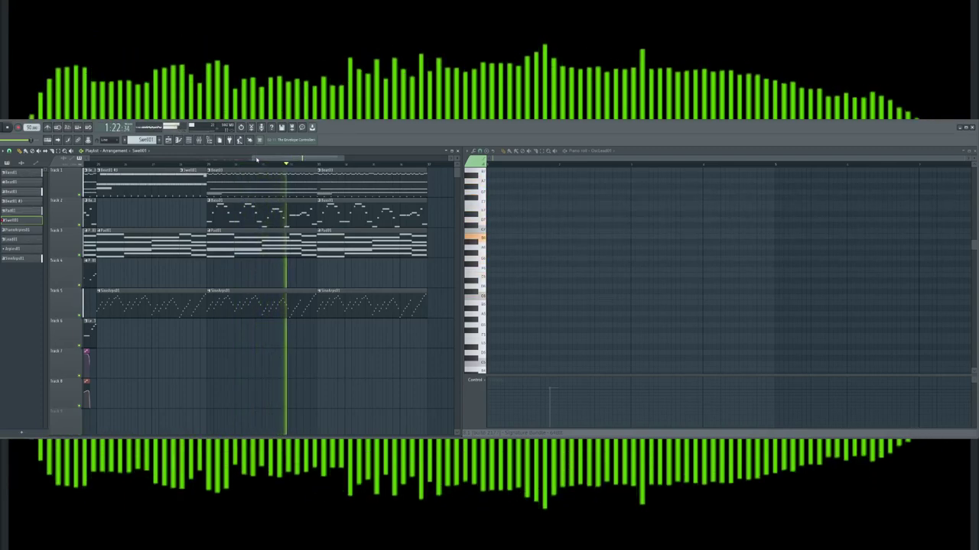
Play the arrangement from the earlier sections and examine the intro's pad clips
drag(252, 160, 108, 162)
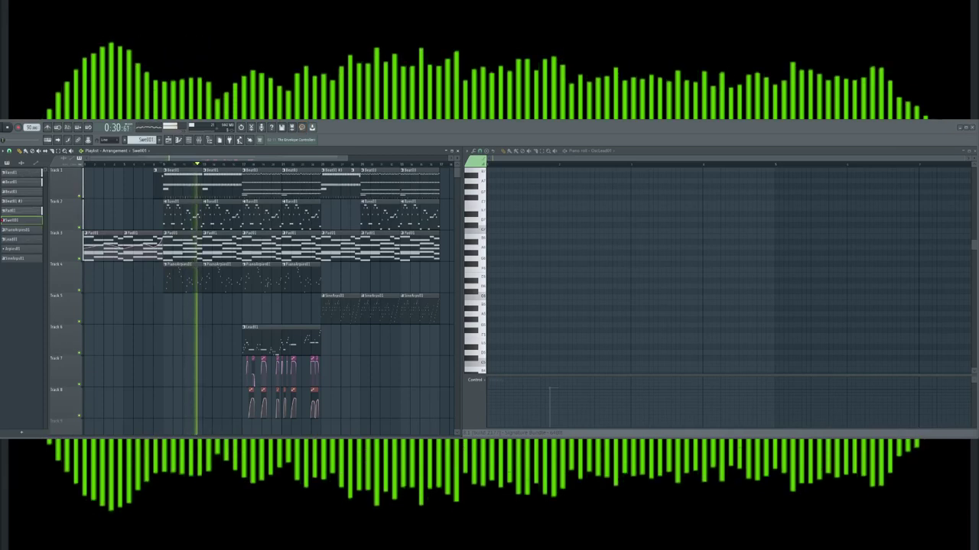
drag(265, 160, 335, 162)
drag(258, 161, 122, 160)
click(113, 234)
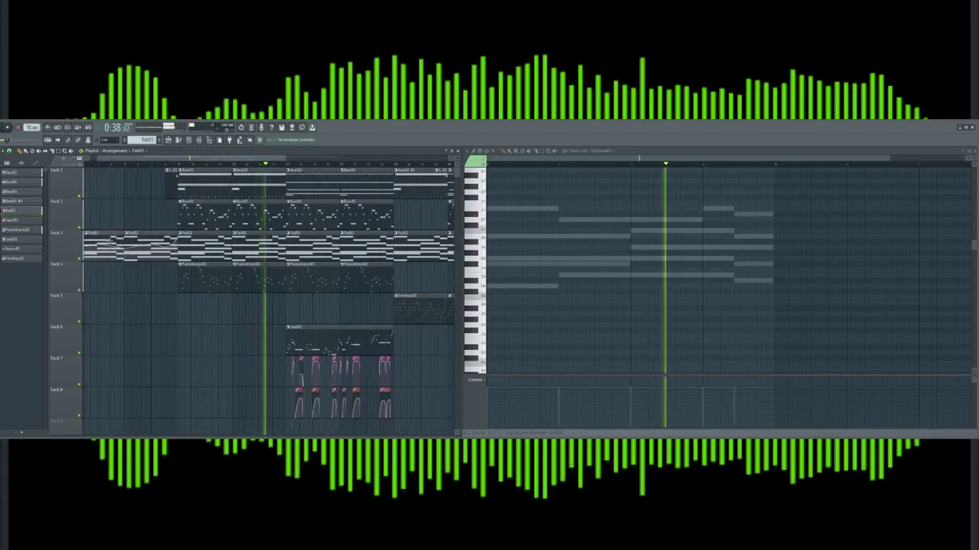
drag(112, 234, 134, 253)
ctrl+click(140, 249)
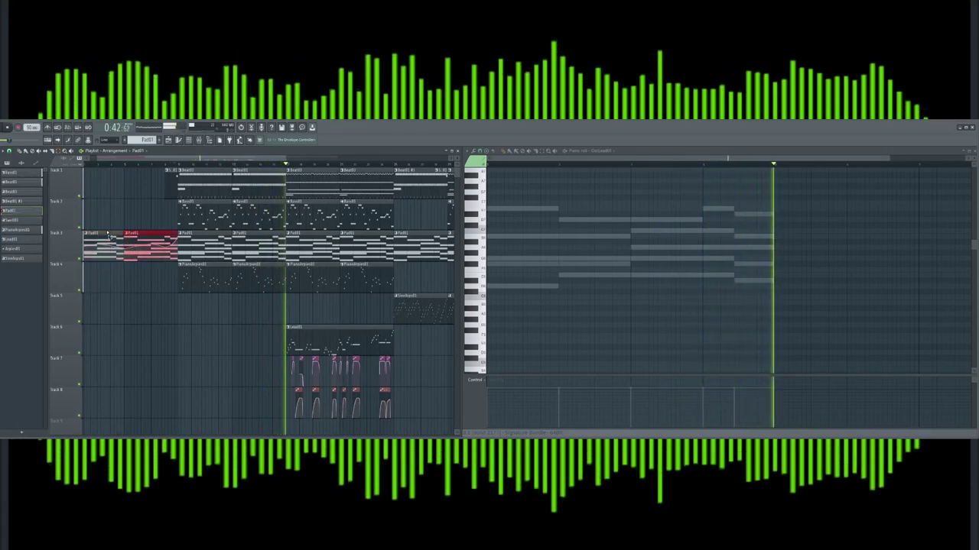
ctrl+click(136, 267)
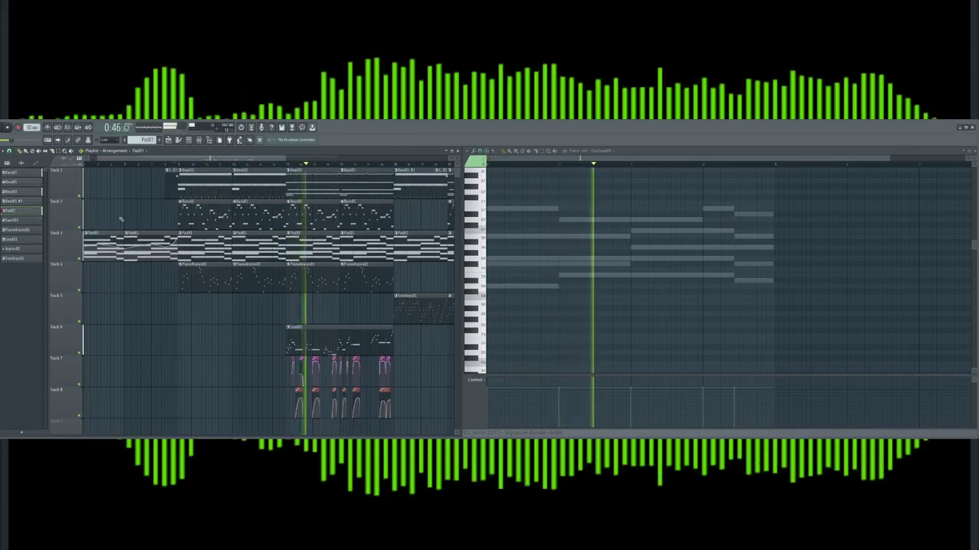
Place the pad's Free Filter frequency automation clip on Track 4 at the beat breakdown and trim it to the breakdown's length
click(21, 163)
click(35, 163)
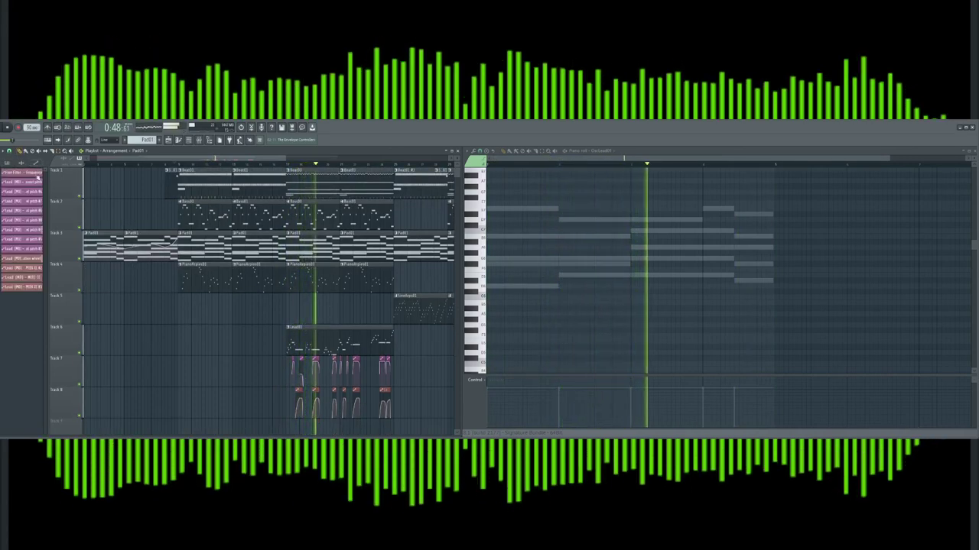
click(430, 280)
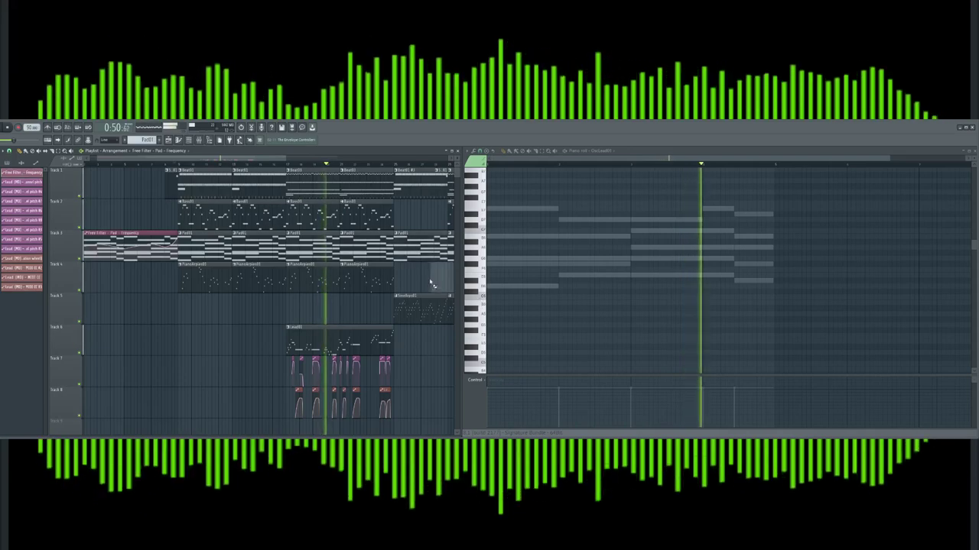
drag(254, 161, 338, 160)
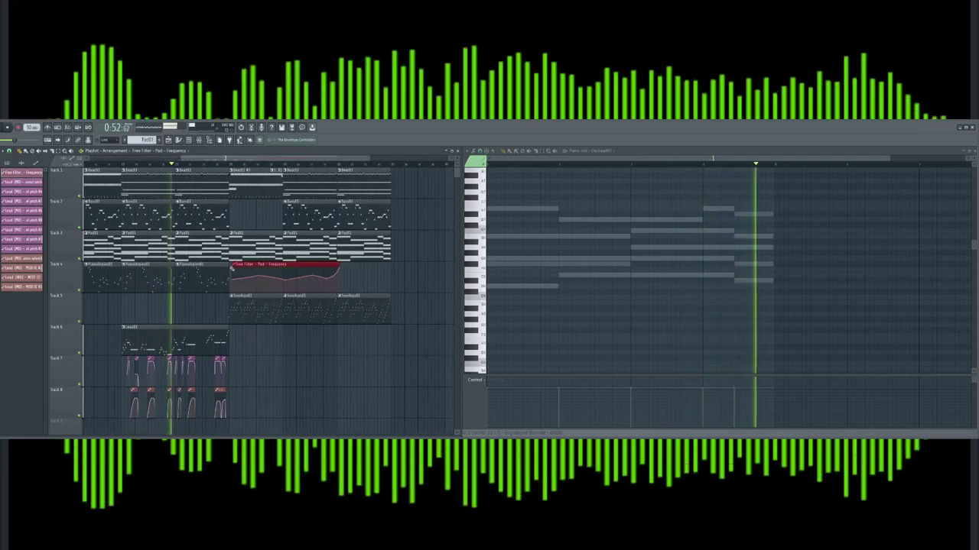
mouse_move(237, 265)
mouse_down()
mouse_move(288, 263)
mouse_move(236, 262)
mouse_up()
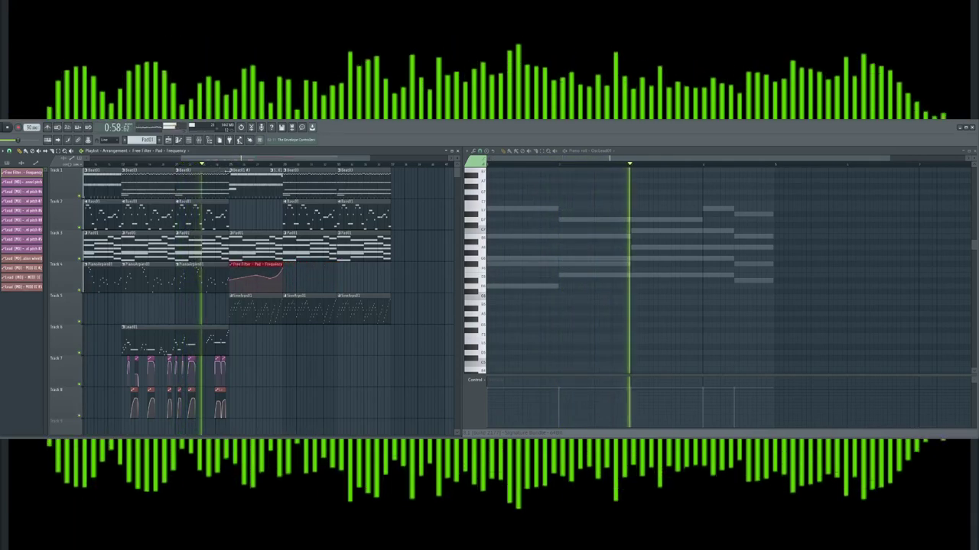
Make the breakdown's pad filter automation clip unique, reshape its curve into a shallow dip, and play the section
drag(370, 158, 285, 158)
click(309, 265)
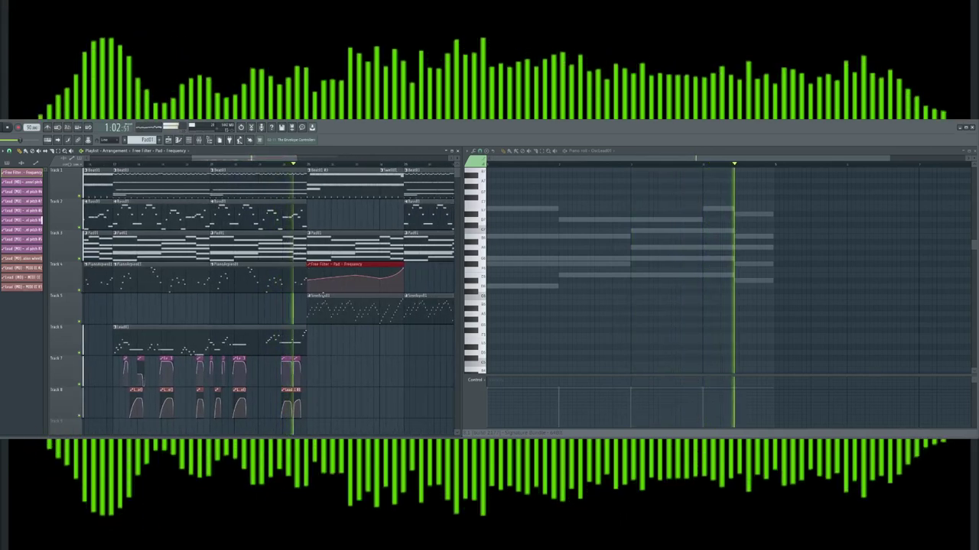
click(329, 313)
drag(308, 278, 308, 270)
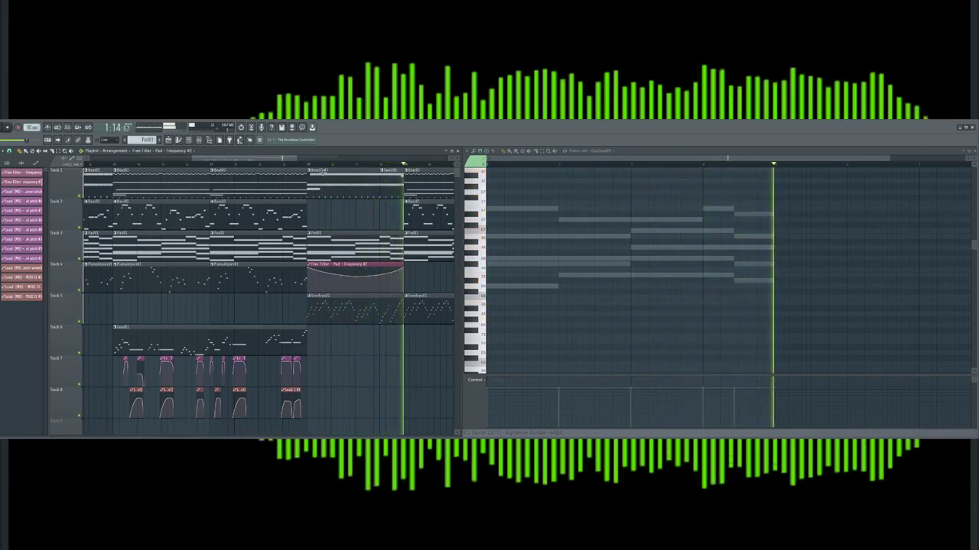
click(303, 165)
drag(289, 158, 319, 159)
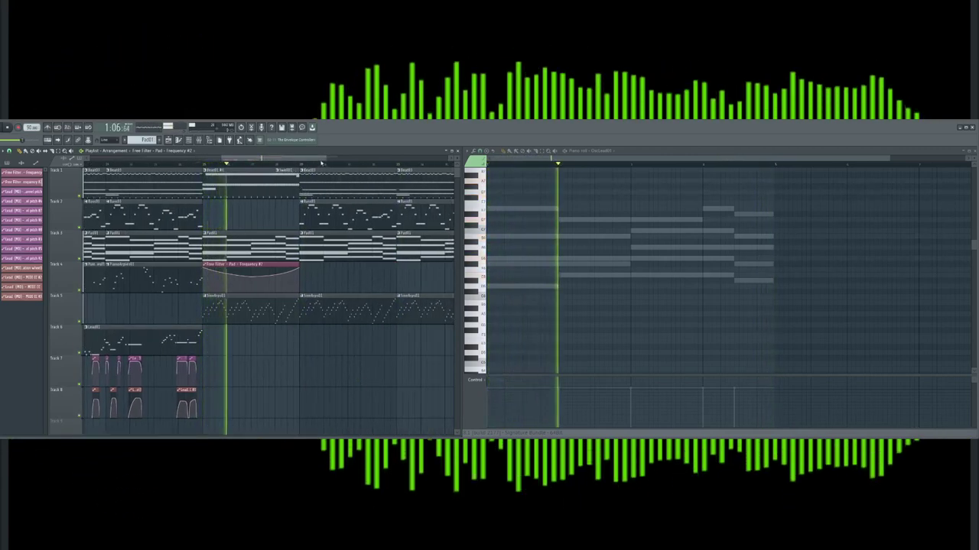
drag(326, 159, 294, 159)
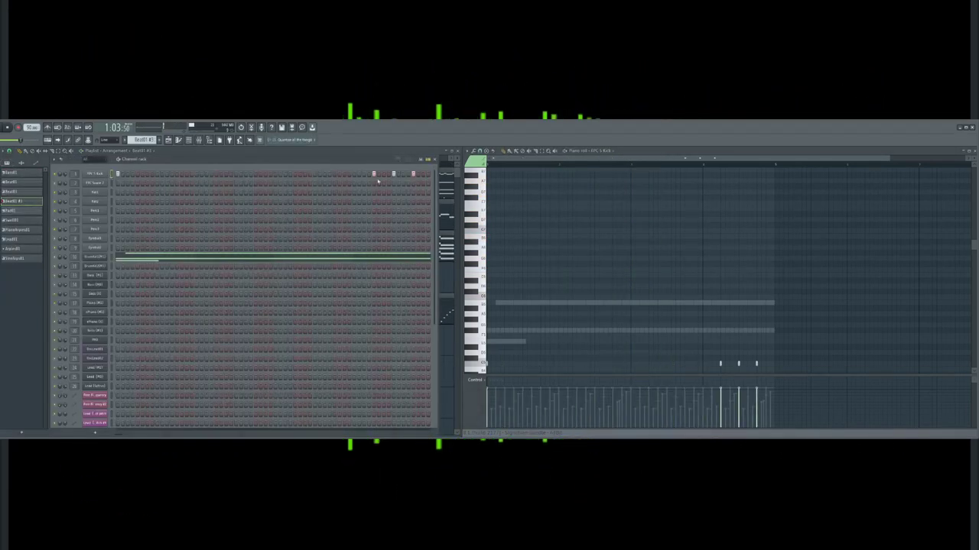
Add a descending fill to the DrumKit part at the end of the Beat01 #3 pattern and raise the fill notes' velocities
click(226, 261)
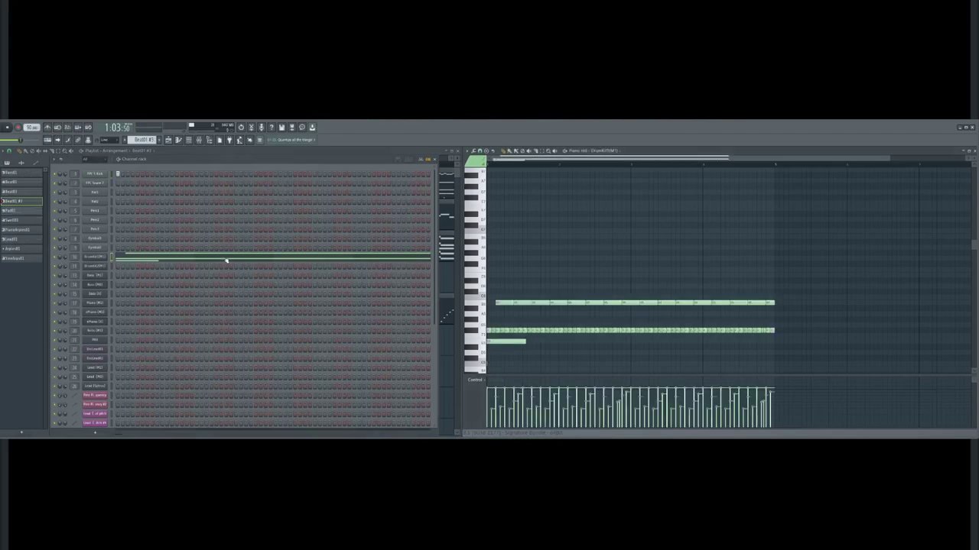
drag(706, 160, 764, 160)
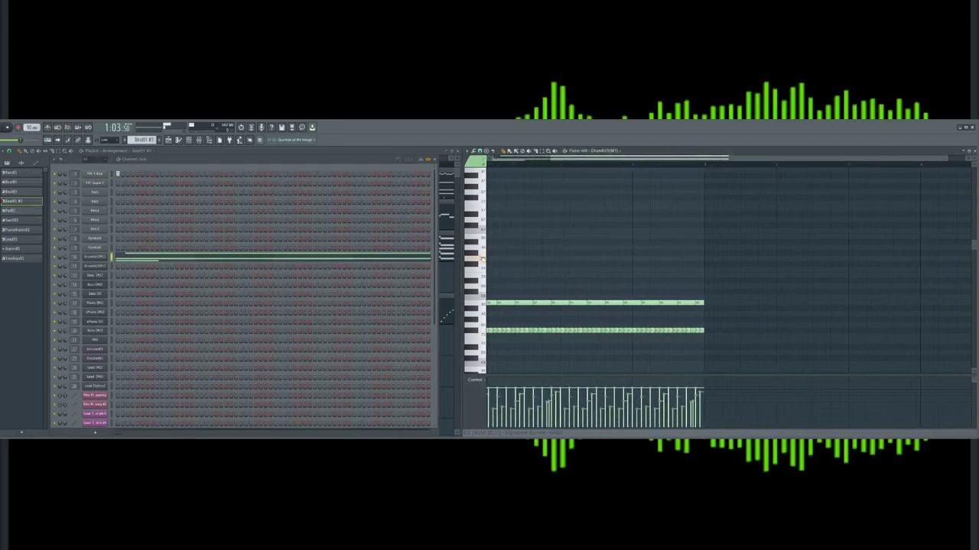
scroll(692, 303, down, 3)
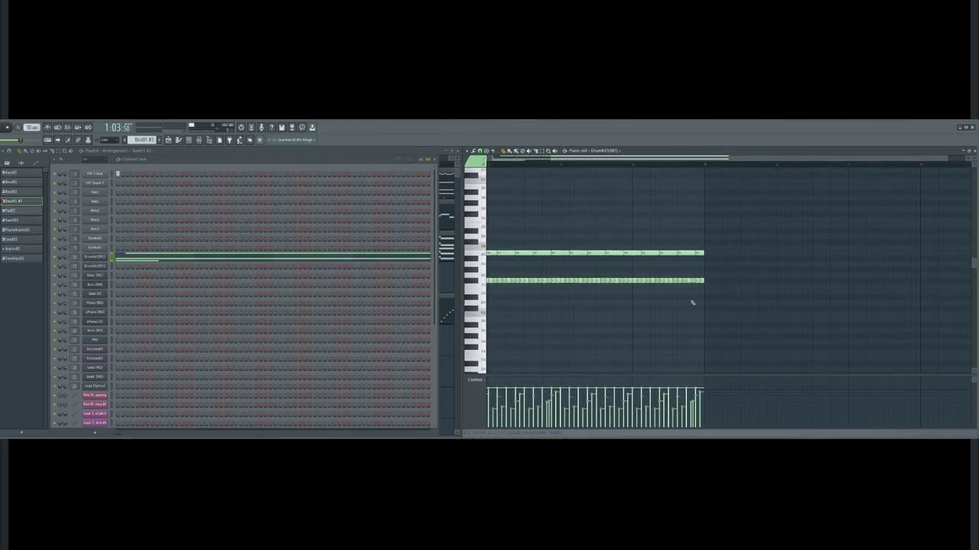
scroll(696, 296, up, 4)
scroll(695, 297, down, 3)
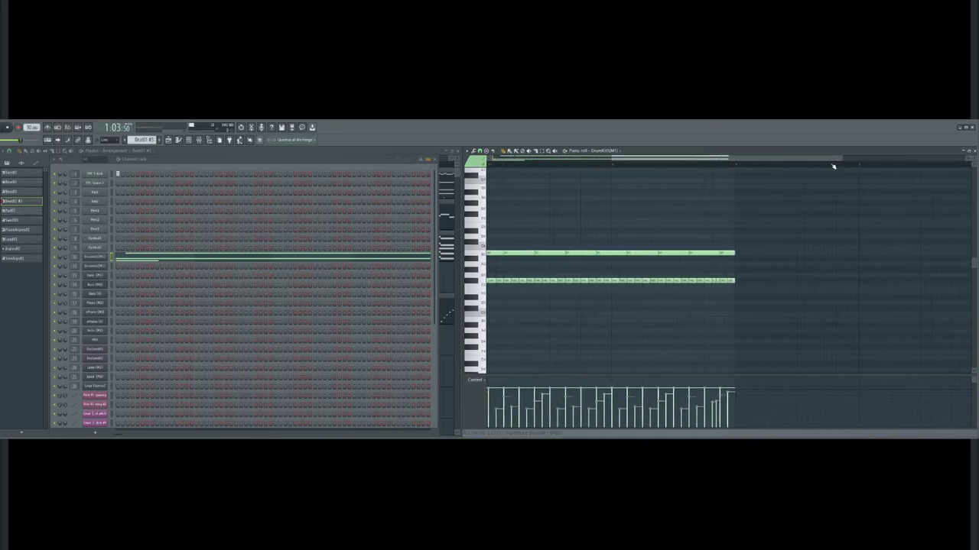
click(698, 304)
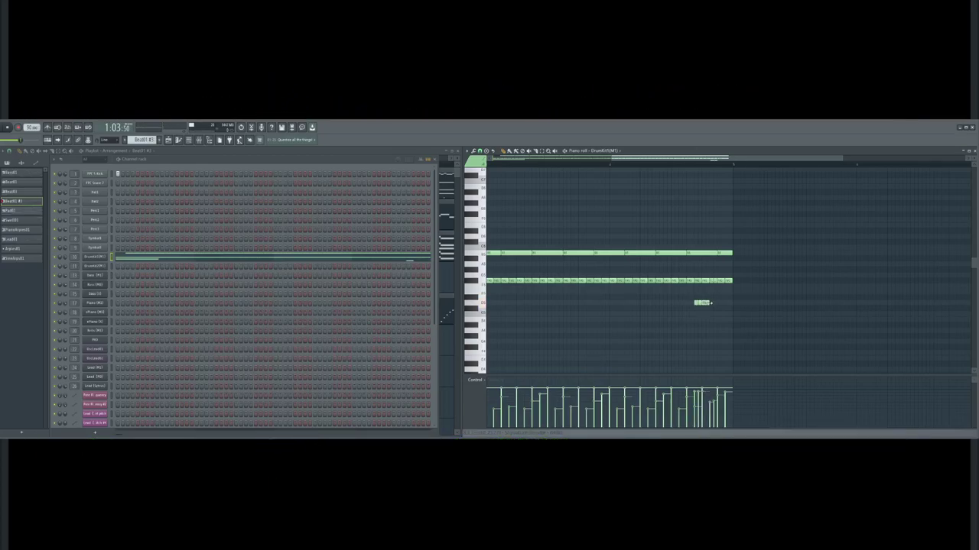
click(712, 313)
click(718, 319)
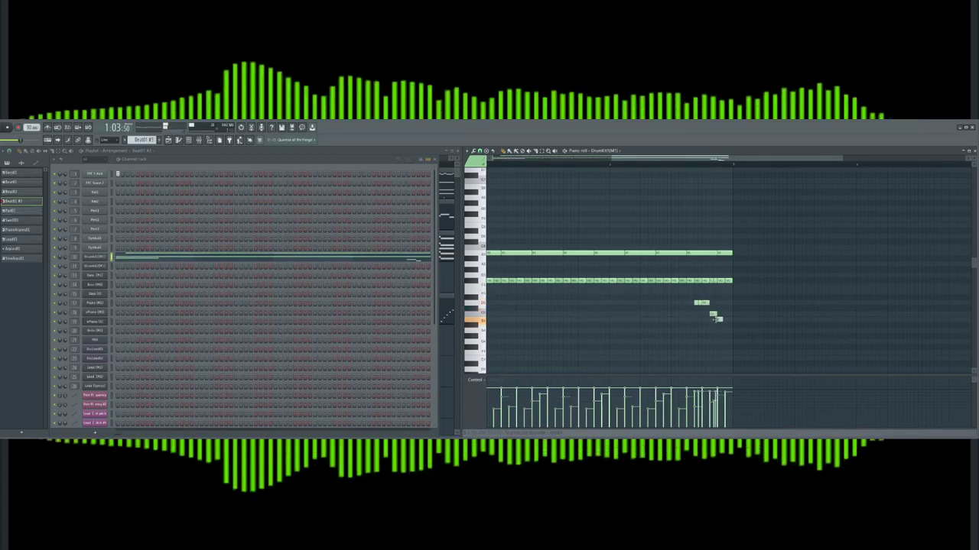
click(727, 330)
drag(683, 295, 739, 348)
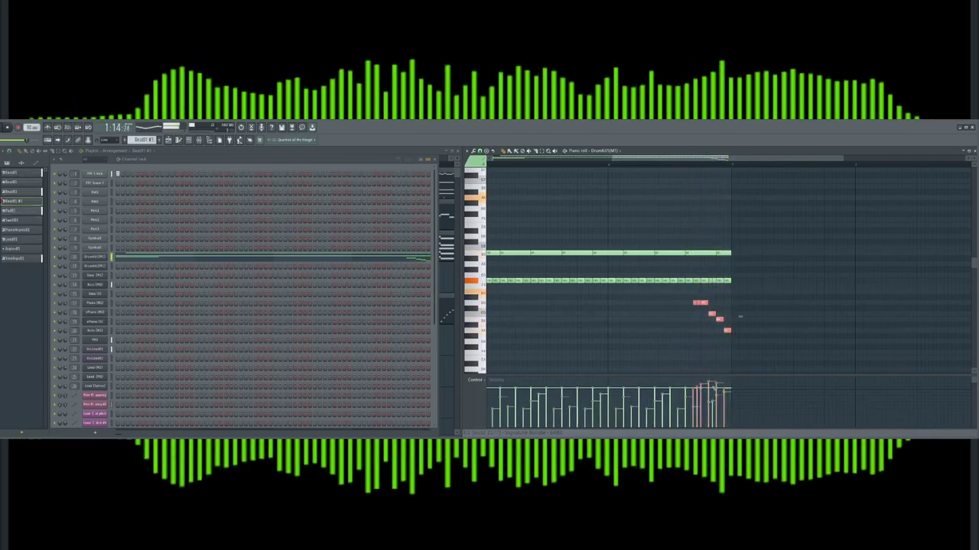
Play the transition from the breakdown into the returning full beat in the playlist to check the new fill
click(345, 152)
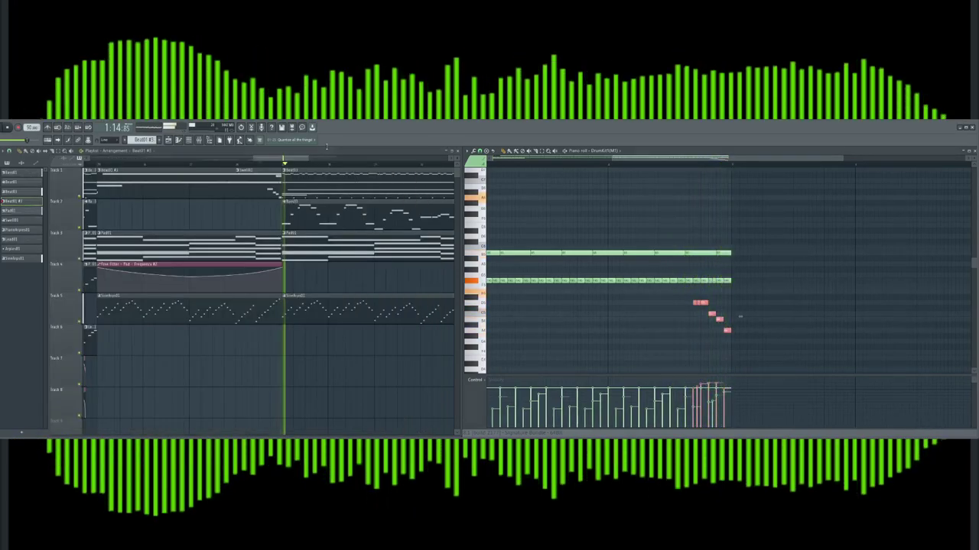
mouse_move(287, 158)
mouse_down()
mouse_move(321, 162)
mouse_move(284, 162)
mouse_up()
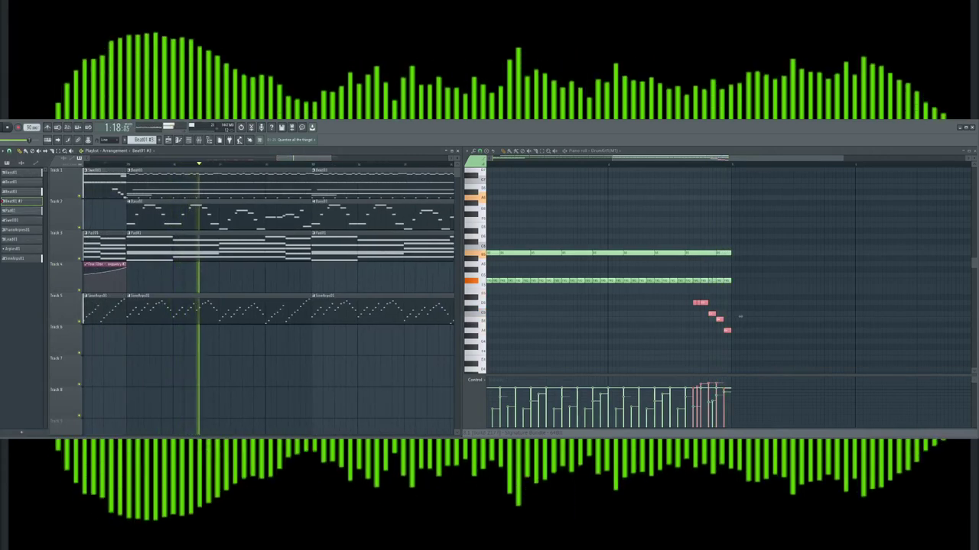
key(space)
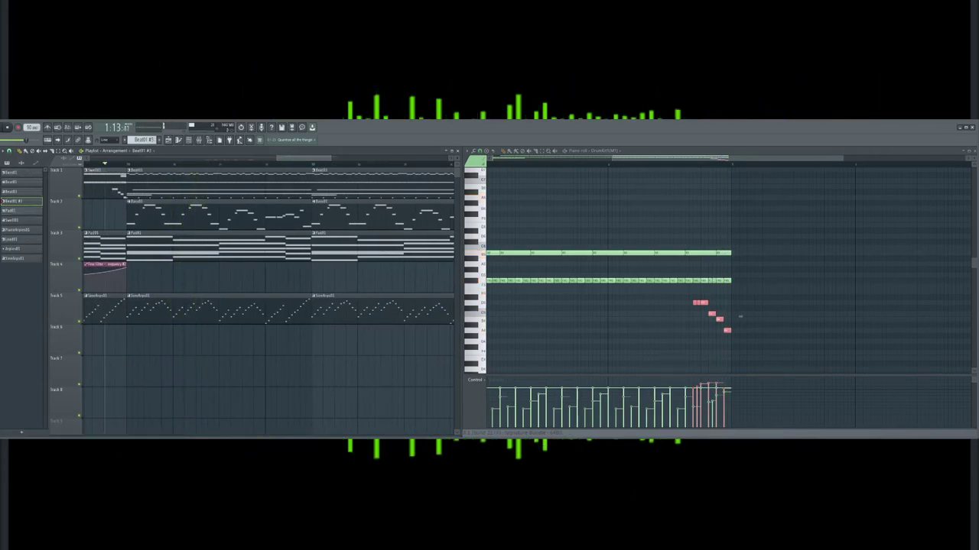
Replace the ePiano channel's instrument with Kontakt 5 and load On The Road.nki from the Scarbee Mark I library
click(194, 140)
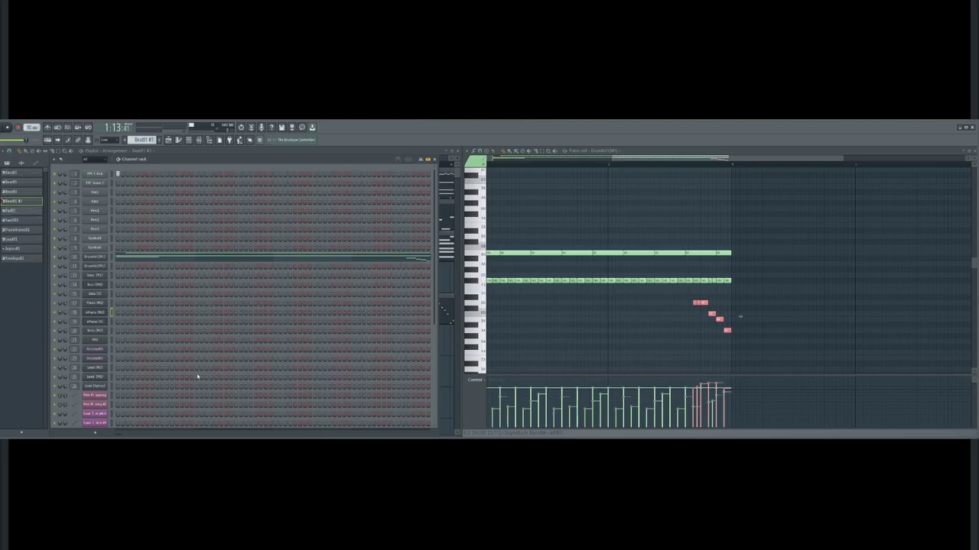
click(184, 351)
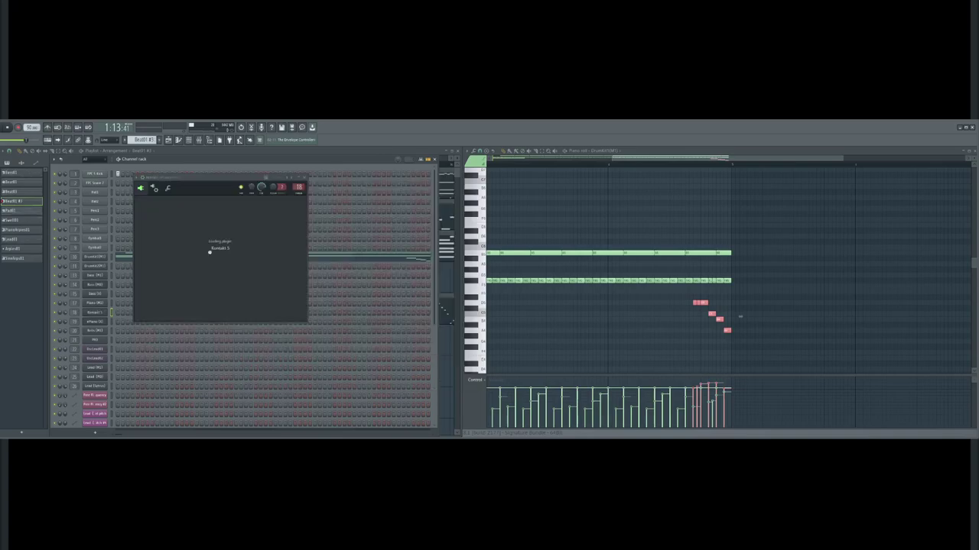
drag(229, 191, 187, 160)
scroll(244, 282, down, 3)
drag(248, 266, 247, 335)
click(166, 292)
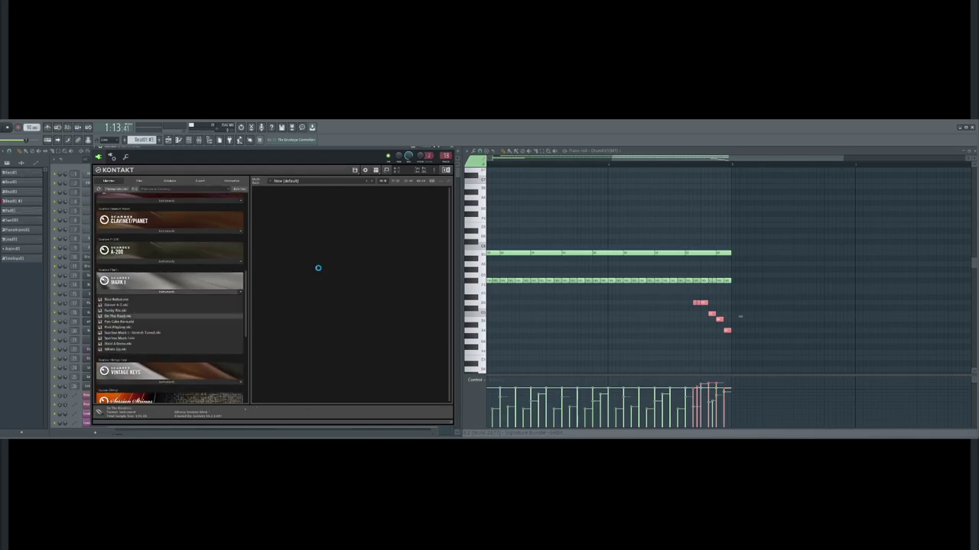
drag(320, 273, 321, 274)
click(452, 152)
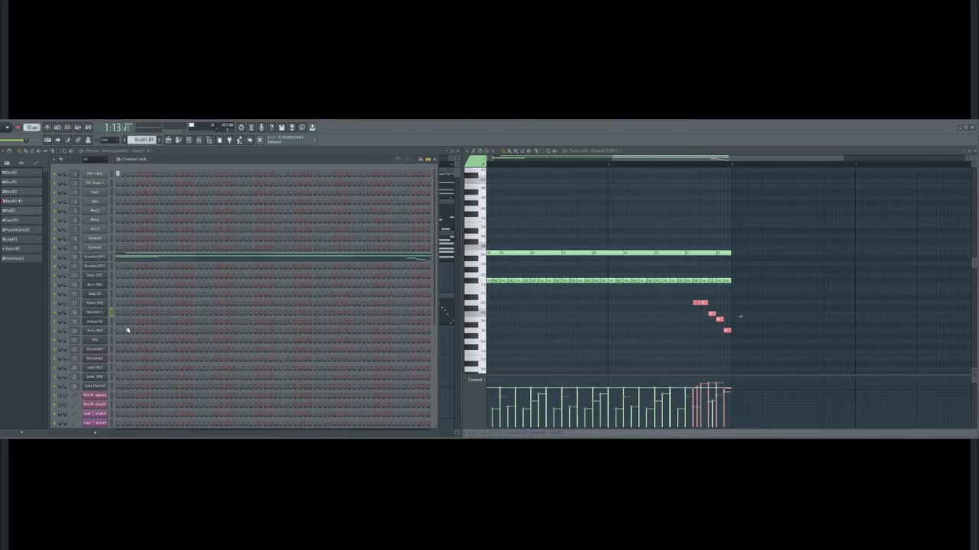
Add a short two-note ePiano chord at the start of the Pad01 pattern, using the ghosted pad notes as a guide
click(228, 149)
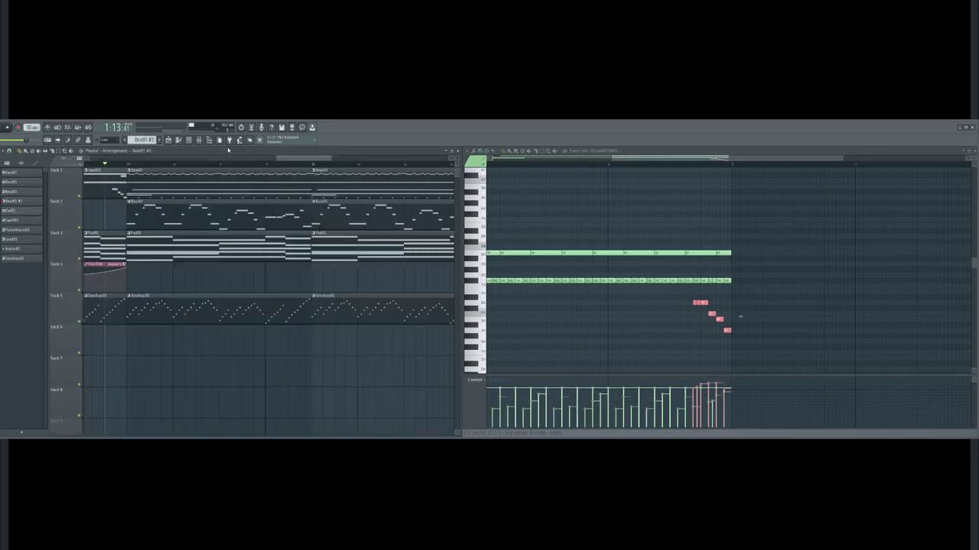
double_click(145, 244)
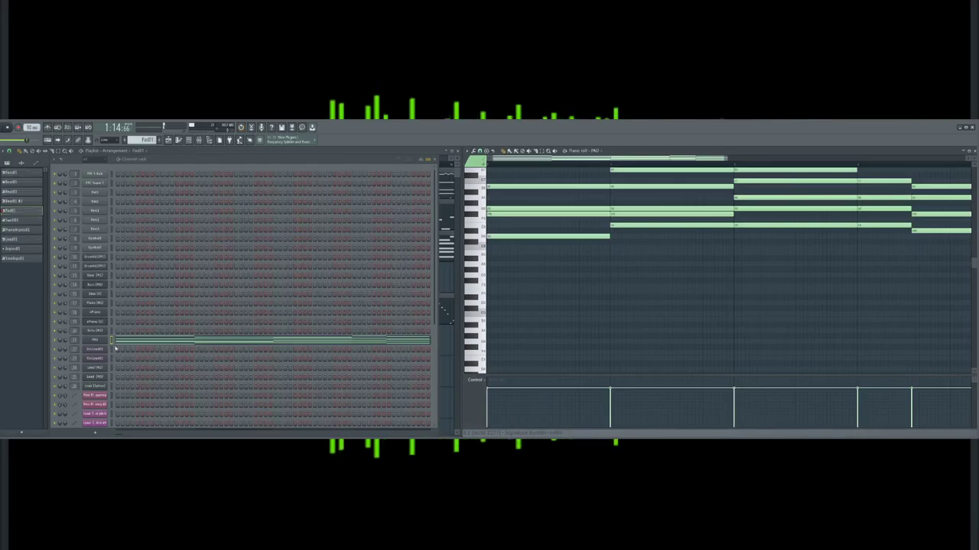
click(113, 312)
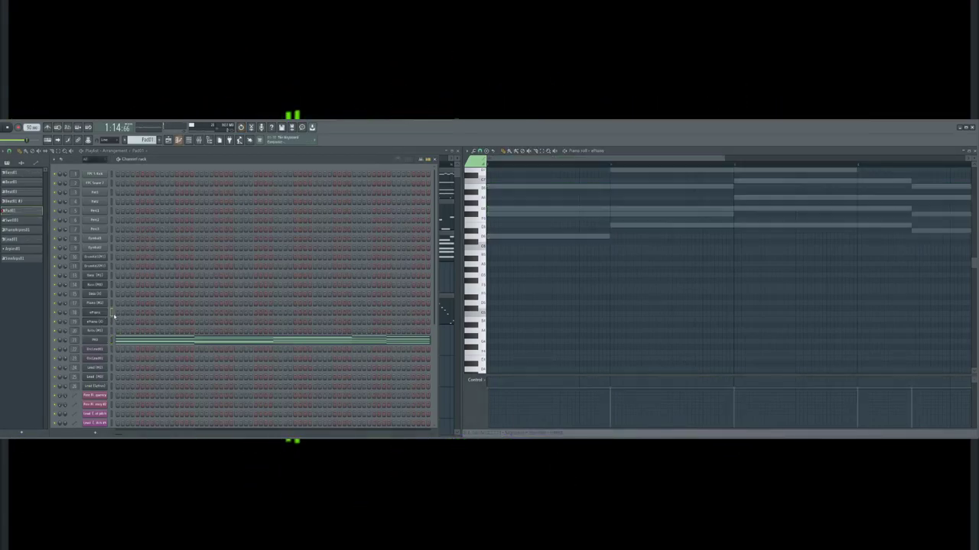
scroll(573, 194, up, 2)
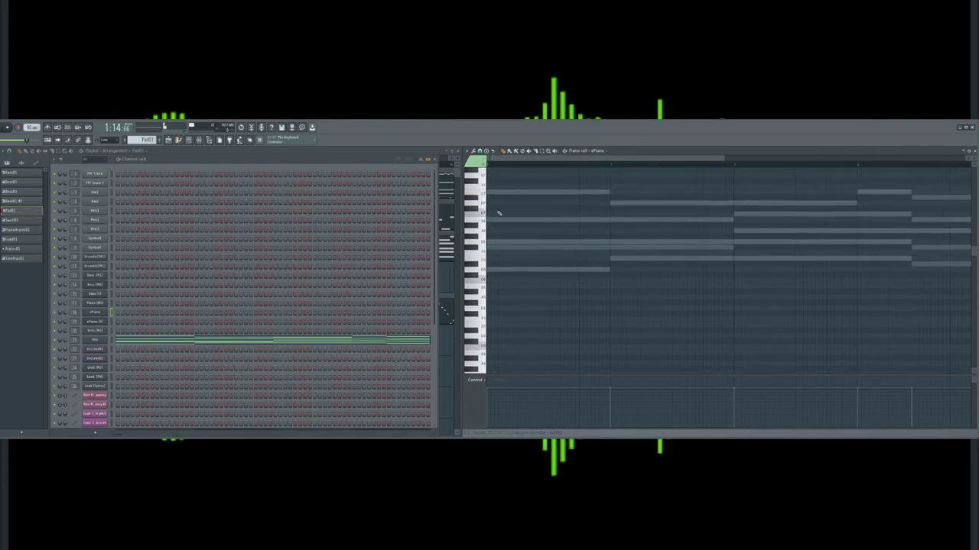
scroll(497, 212, up, 2)
click(490, 275)
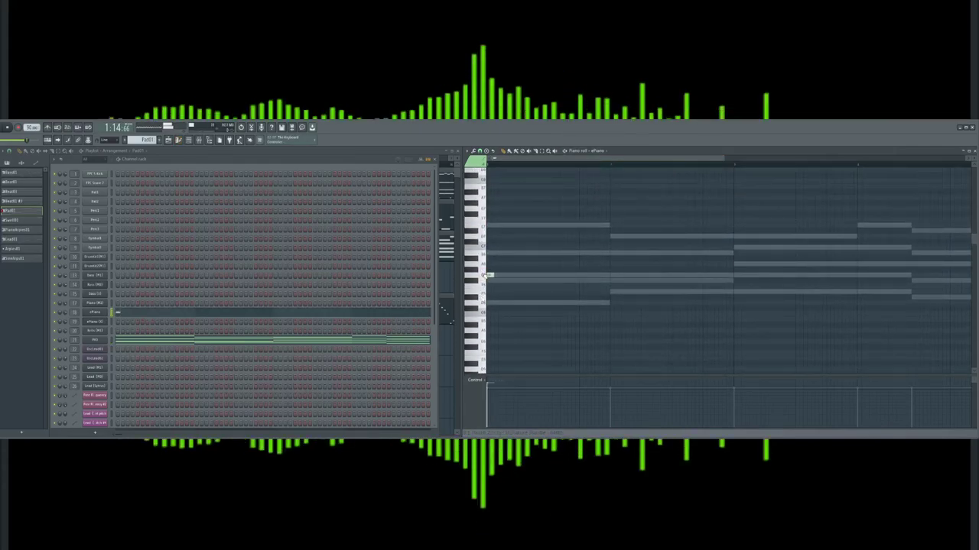
click(492, 253)
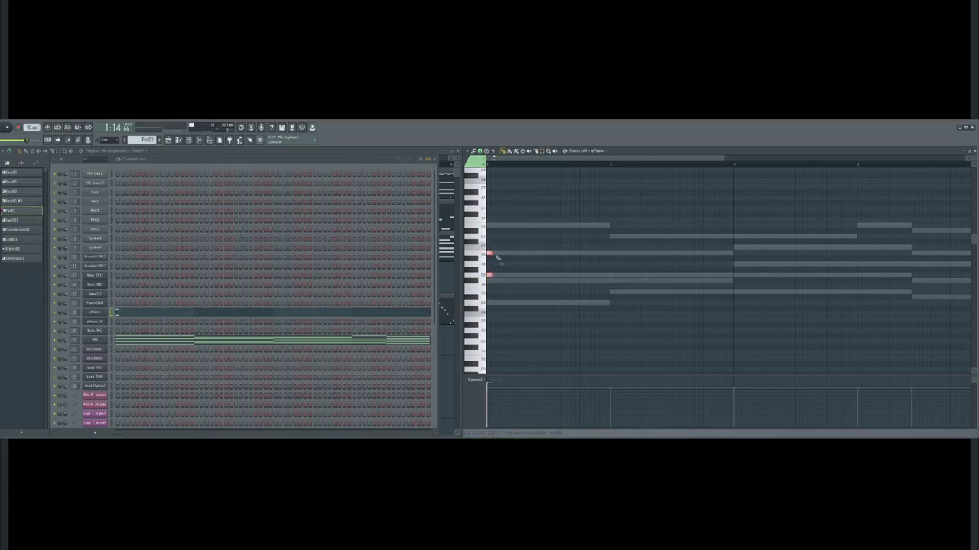
Shift the ePiano chord off the downbeat and place a second copy of it shortly after within the first bar
key(space)
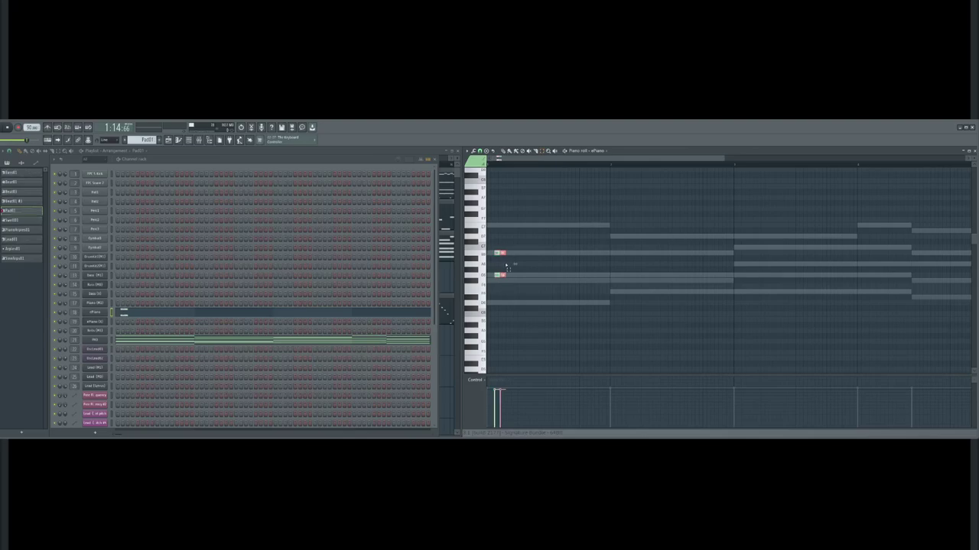
click(507, 248)
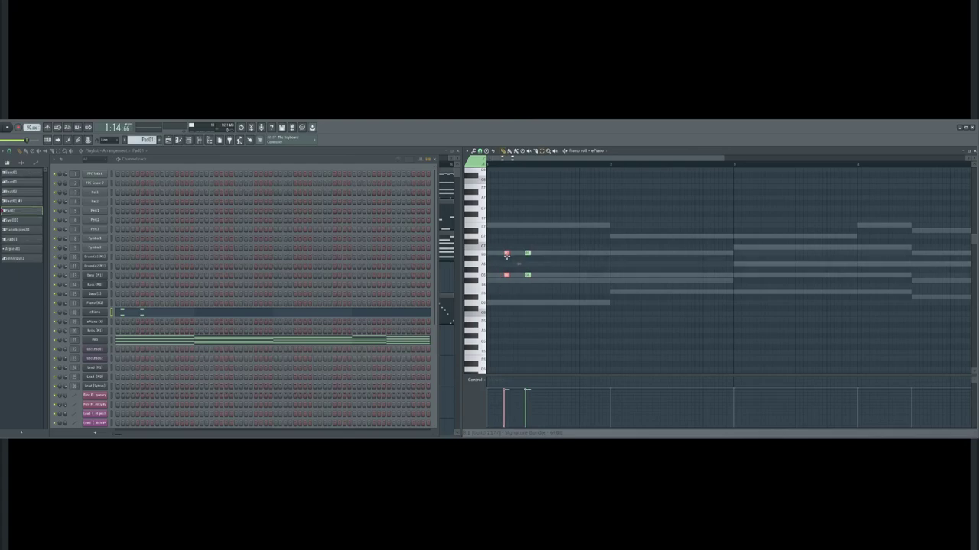
key(space)
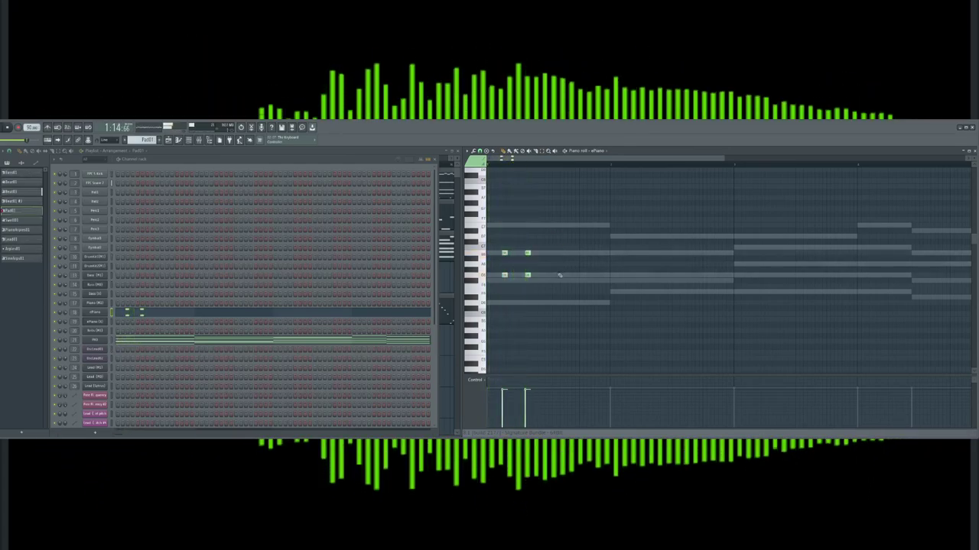
Add three descending ePiano notes after the two chords in the first bar and lengthen the last one
click(544, 280)
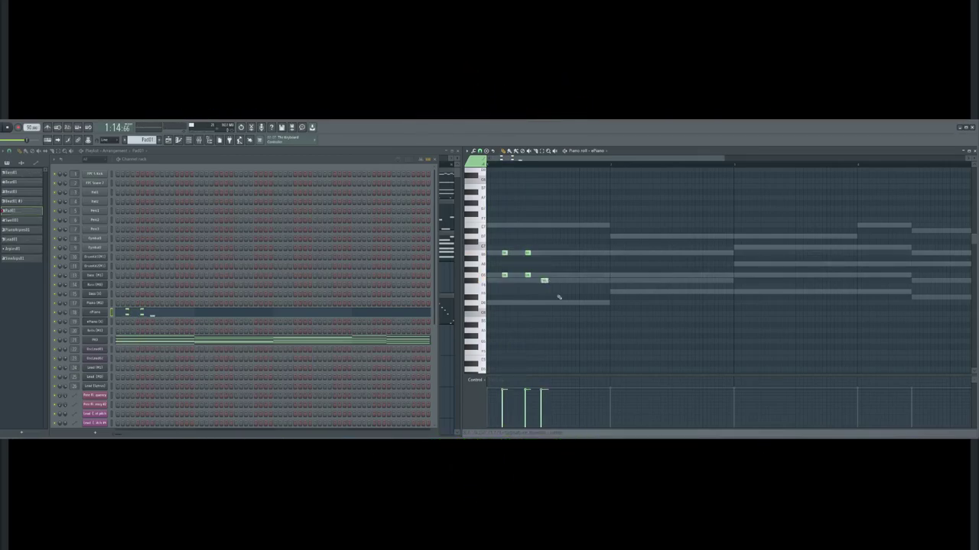
click(559, 292)
click(567, 319)
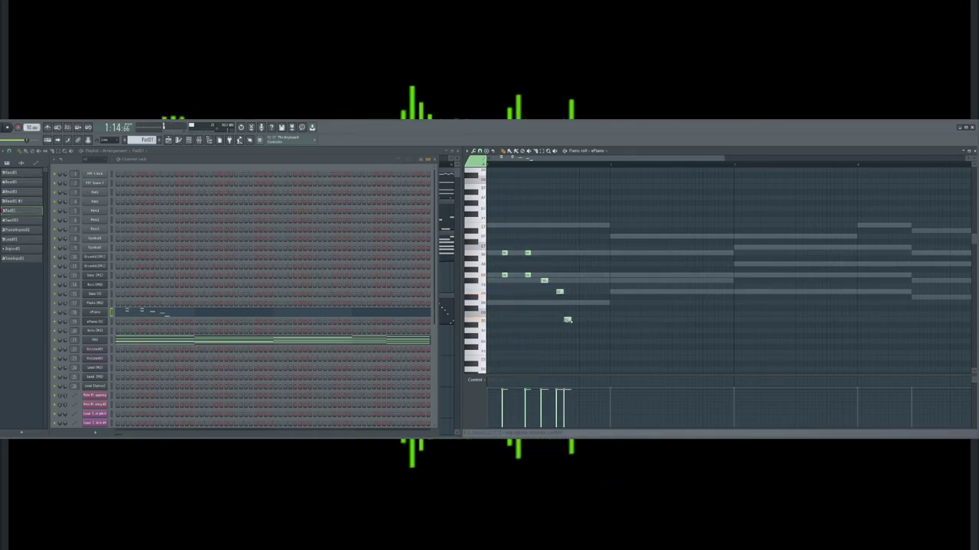
drag(570, 320, 579, 321)
Move the three descending ePiano notes slightly later and add a very short grace note just before the first of them
key(space)
drag(535, 273, 580, 333)
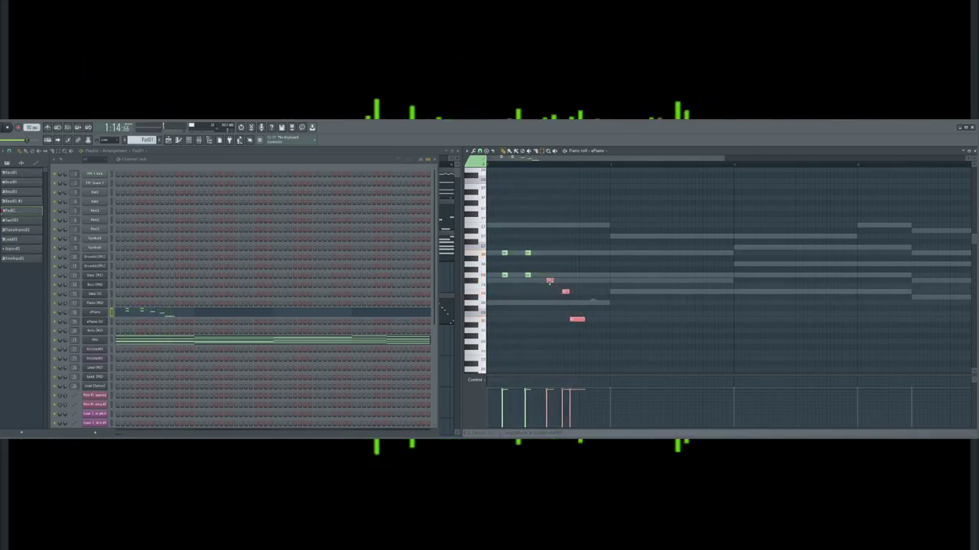
click(550, 291)
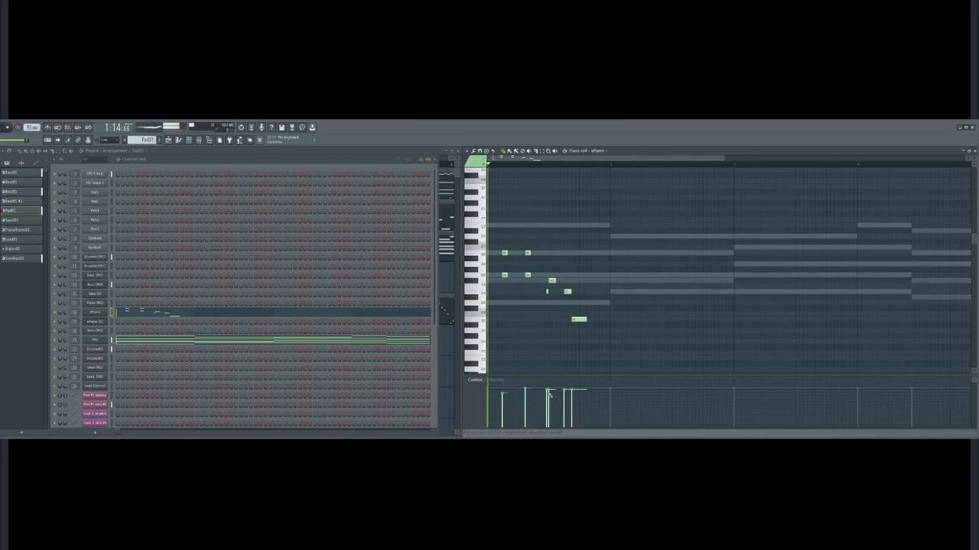
Add a short ePiano note near the end of bar 1, followed by three long staggered notes building a rolled chord across bar 2
key(space)
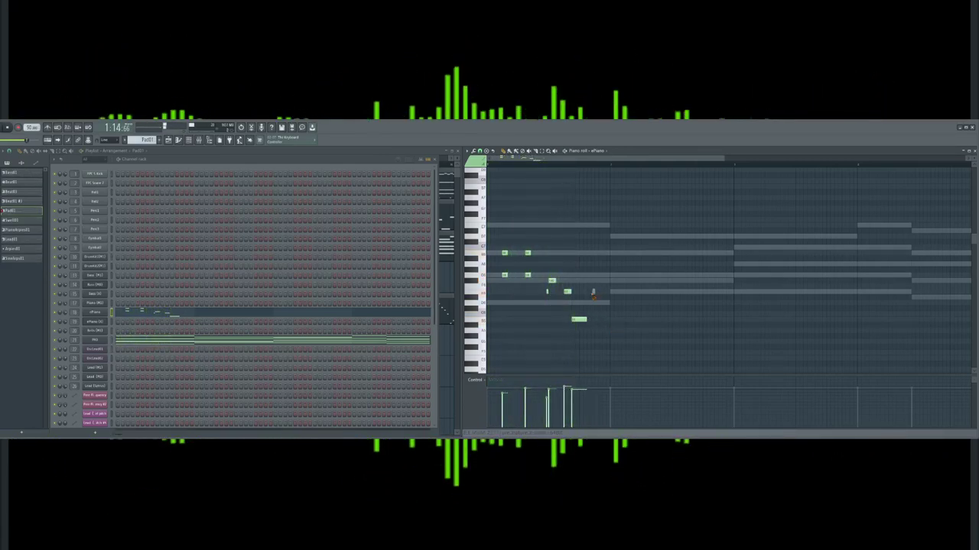
click(592, 292)
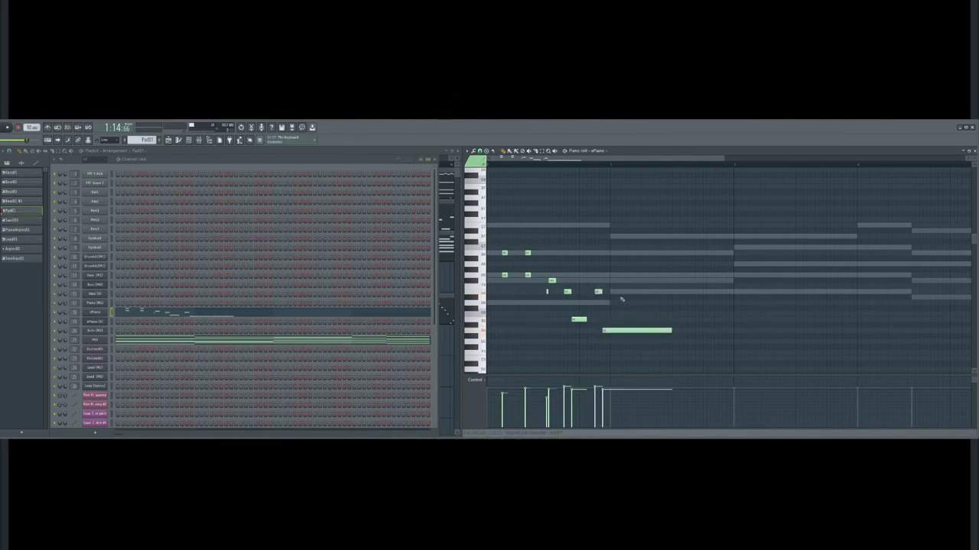
click(619, 293)
click(643, 294)
click(639, 320)
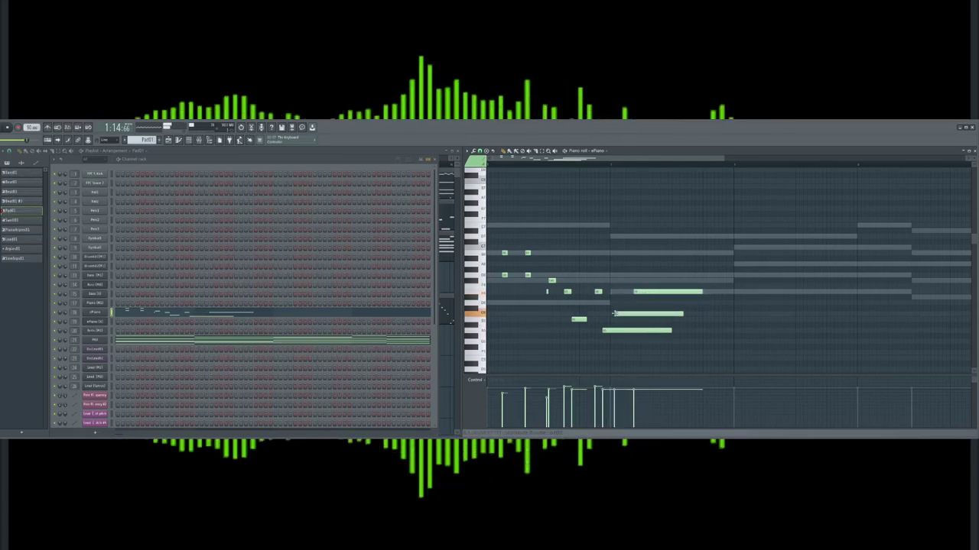
Lower the top note of the rolled ePiano chord in bar 2, align the three note ends, and soften the upper two notes' velocities
key(space)
key(space)
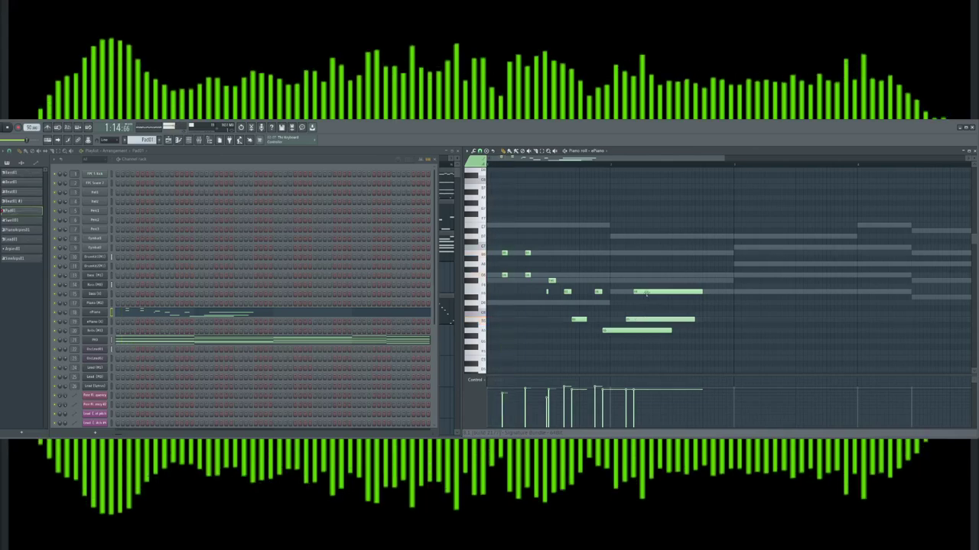
drag(648, 294, 648, 304)
key(space)
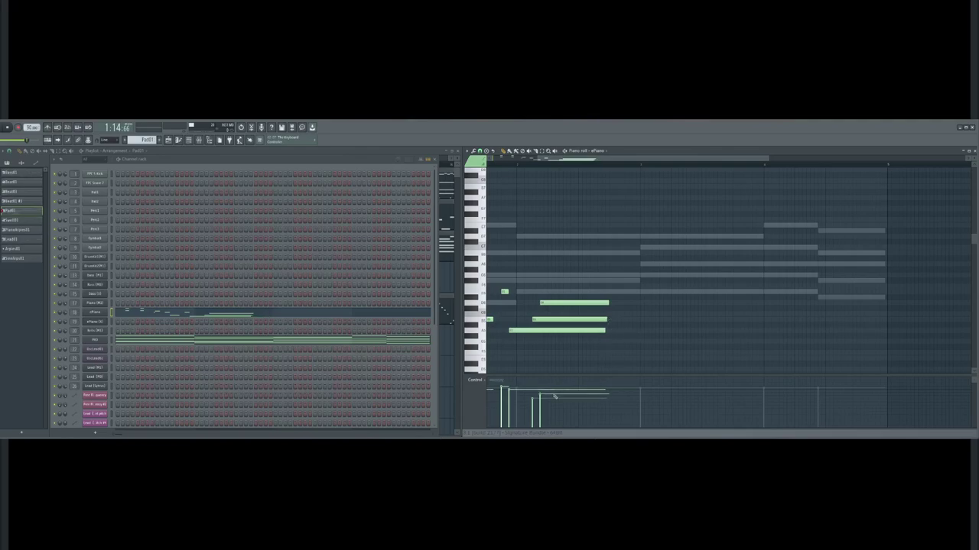
key(space)
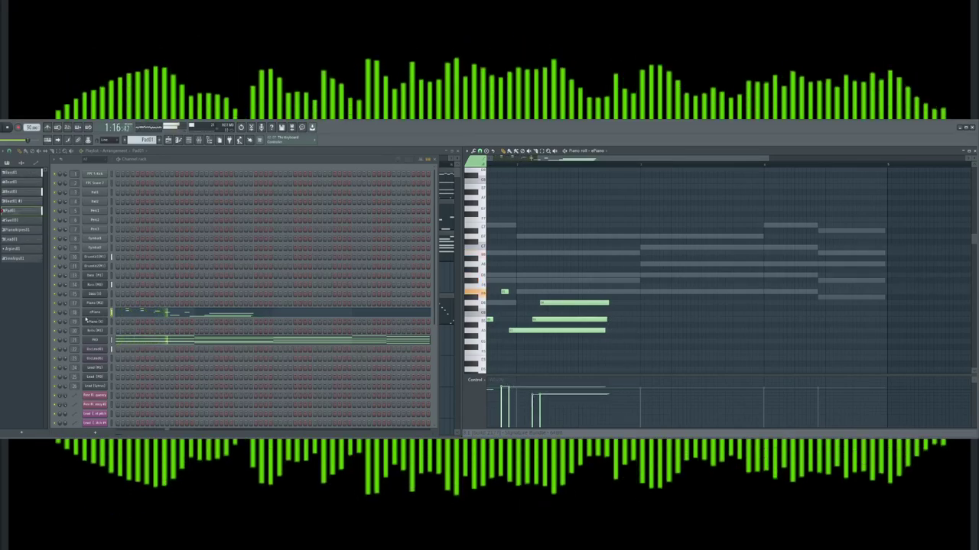
key(space)
Open the Fruity Limiter on the Pad mixer track and move Fruity Free Filter up one effect slot
click(200, 140)
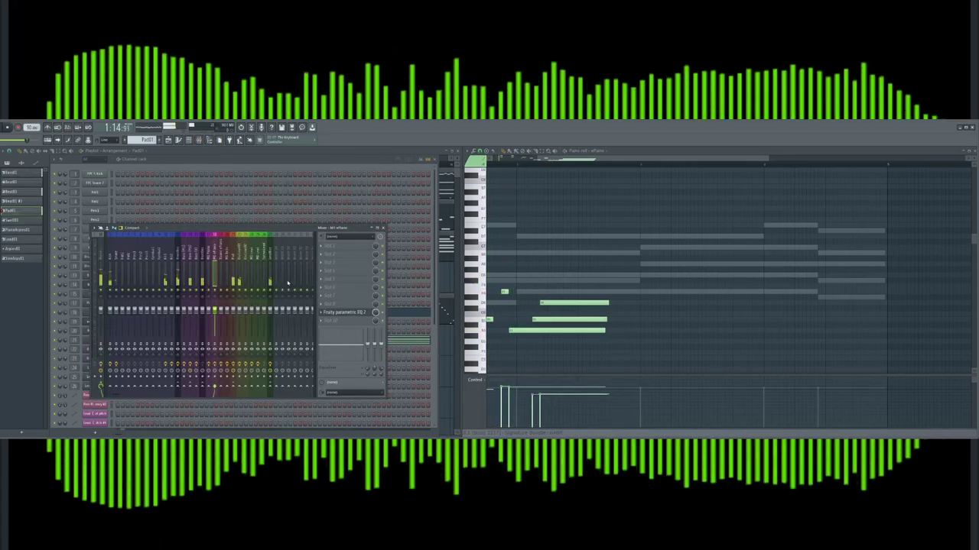
click(233, 258)
click(339, 321)
click(267, 240)
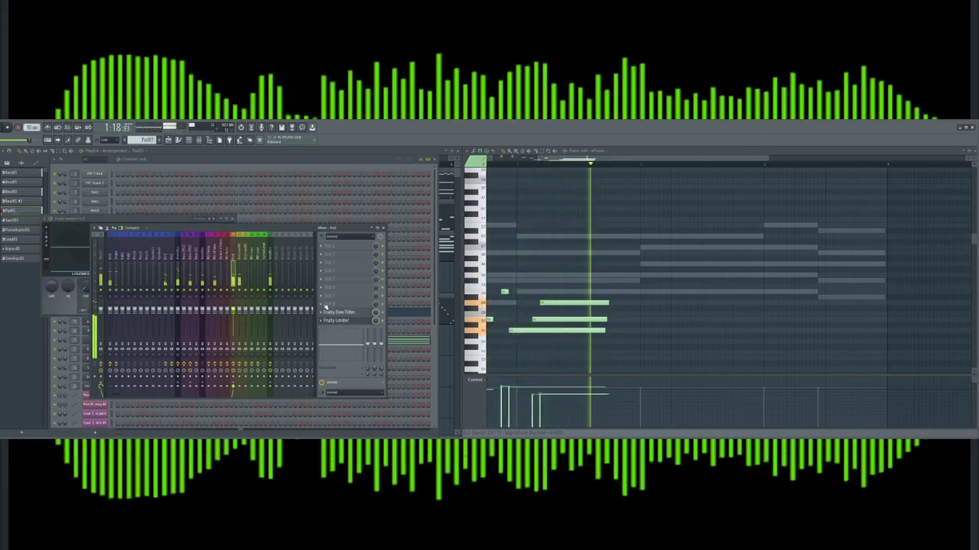
scroll(322, 313, up, 1)
key(space)
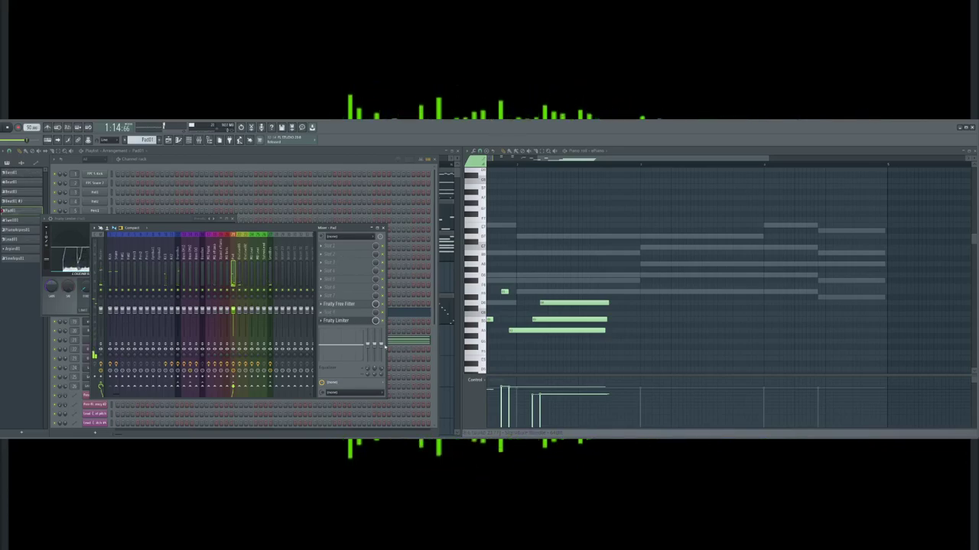
Insert Fruity Parametric EQ 2 between the Pad track's filter and limiter, rolling off its lows and highs
key(space)
drag(88, 253, 109, 245)
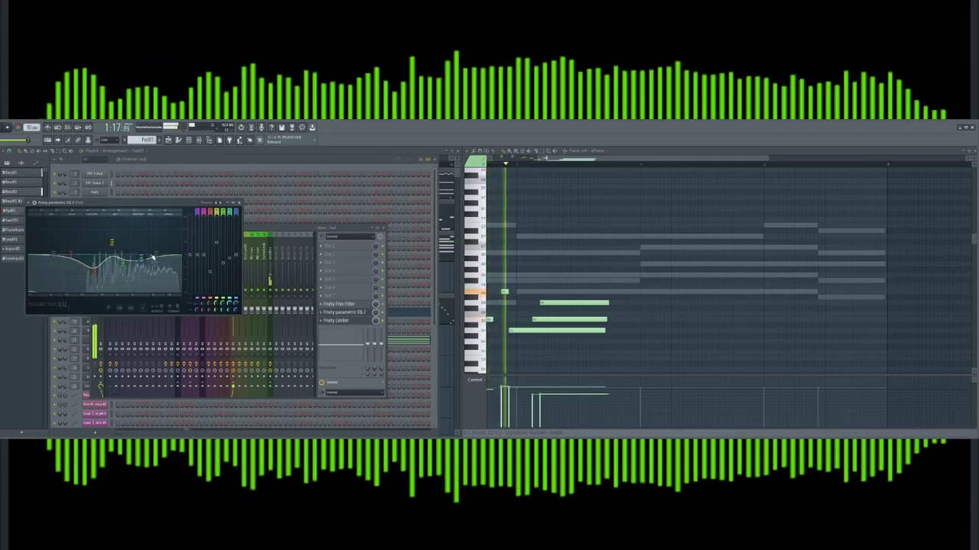
drag(53, 256, 91, 275)
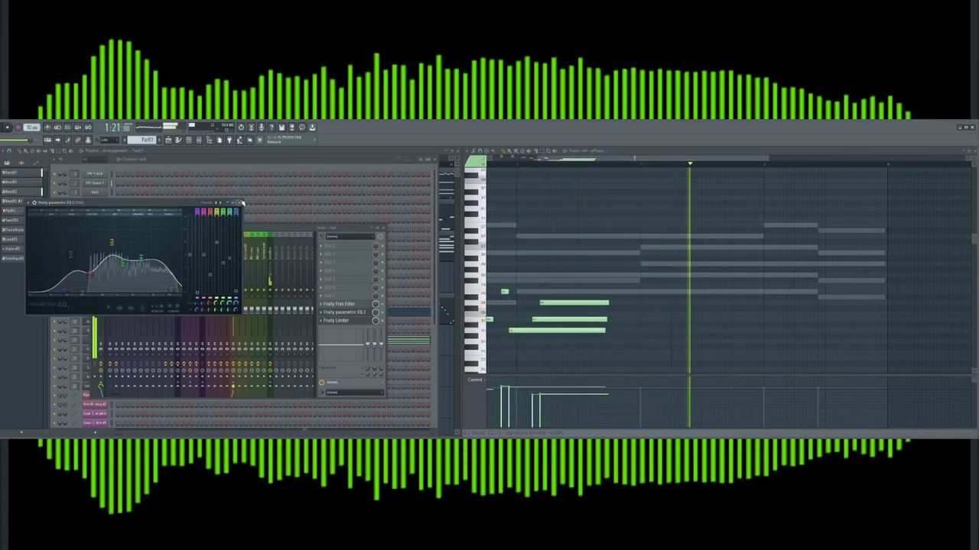
click(239, 202)
key(space)
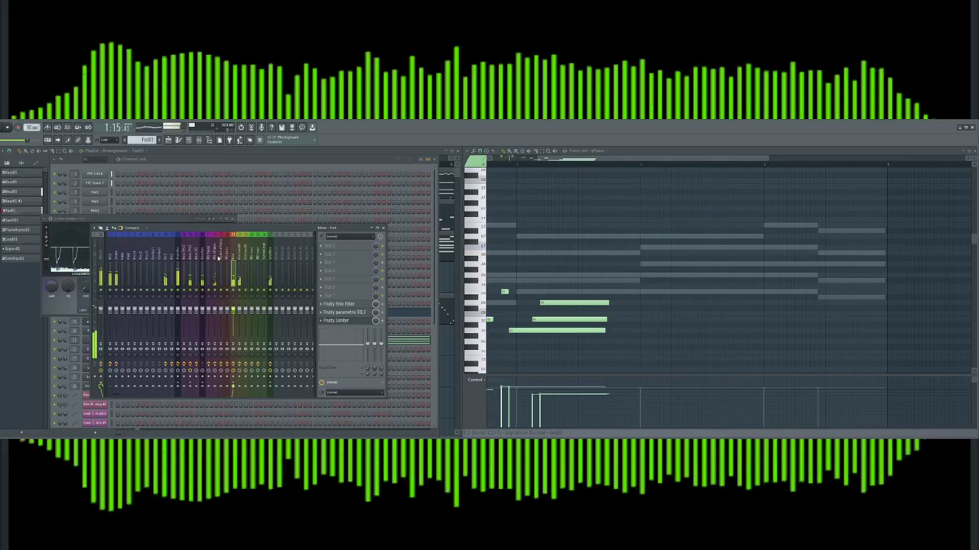
Shape the ePiano track's Fruity Parametric EQ 2 with rolled-off lows and highs, and close the mixer
click(217, 260)
click(340, 313)
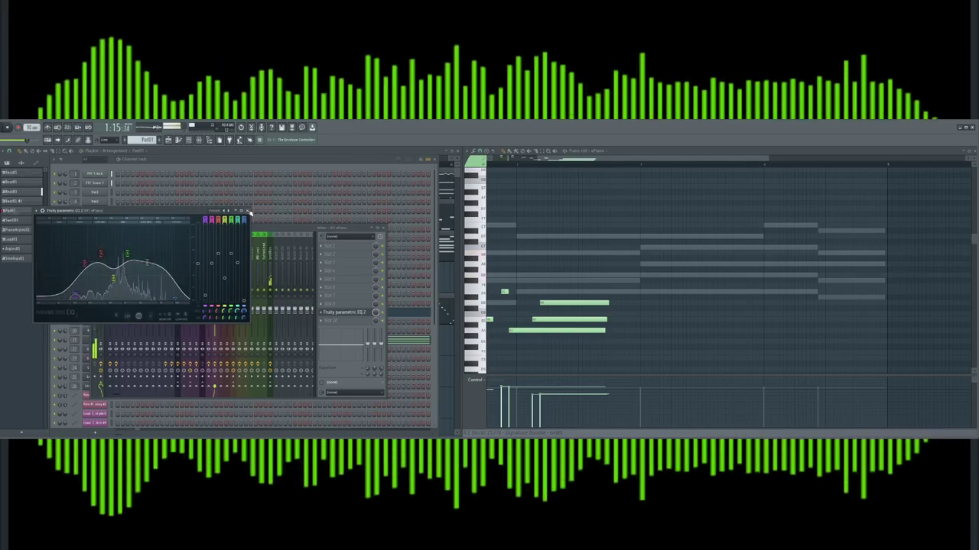
click(247, 211)
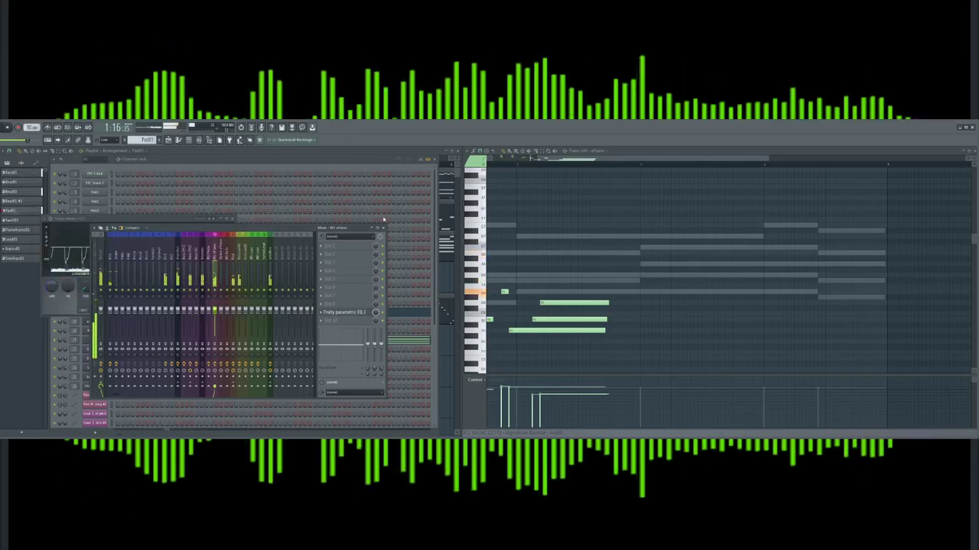
click(383, 228)
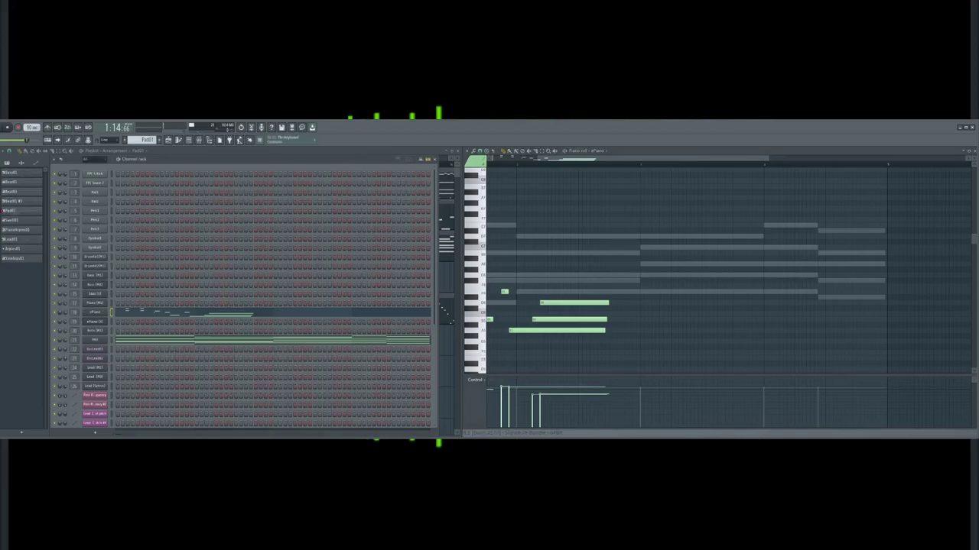
Switch playback to pattern mode and audition the Pad01 pattern with its new ePiano part
key(space)
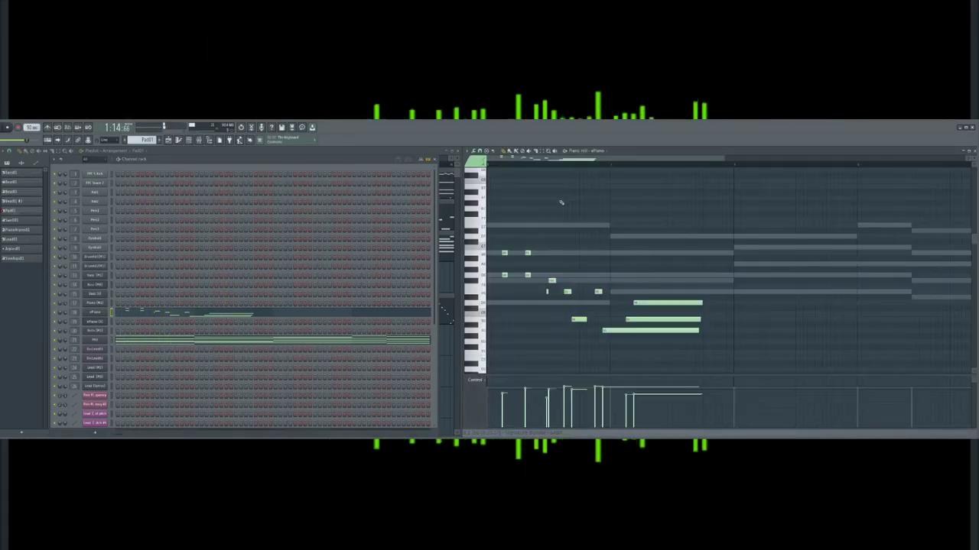
key(l)
key(space)
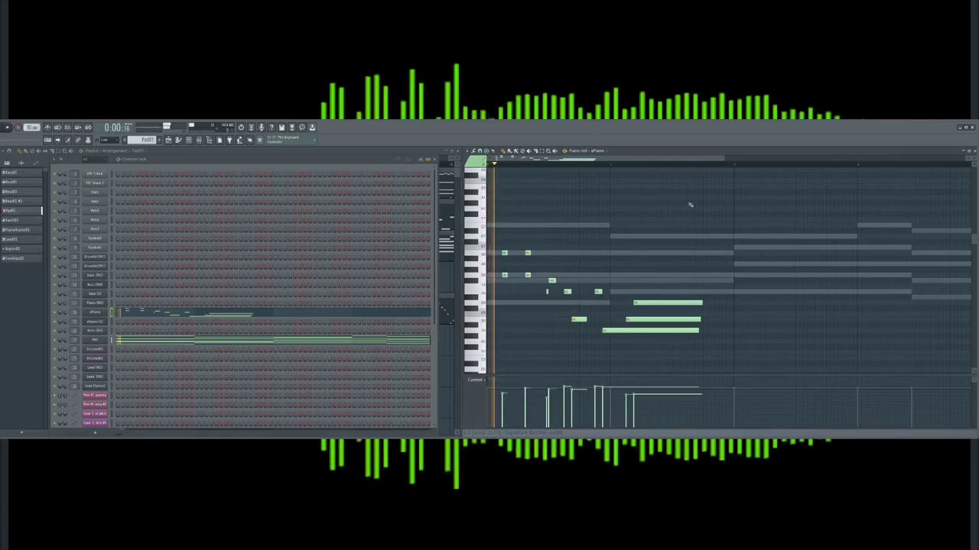
scroll(681, 220, down, 2)
drag(723, 159, 672, 157)
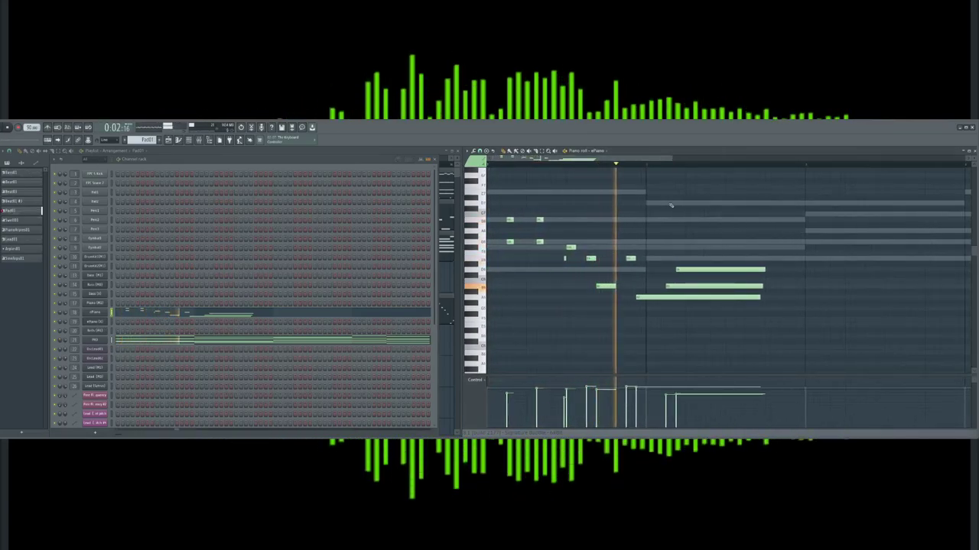
key(space)
Lengthen the second ePiano chord in bar 1, insert a copy of the first chord between the two, and shorten the first
drag(553, 206, 521, 263)
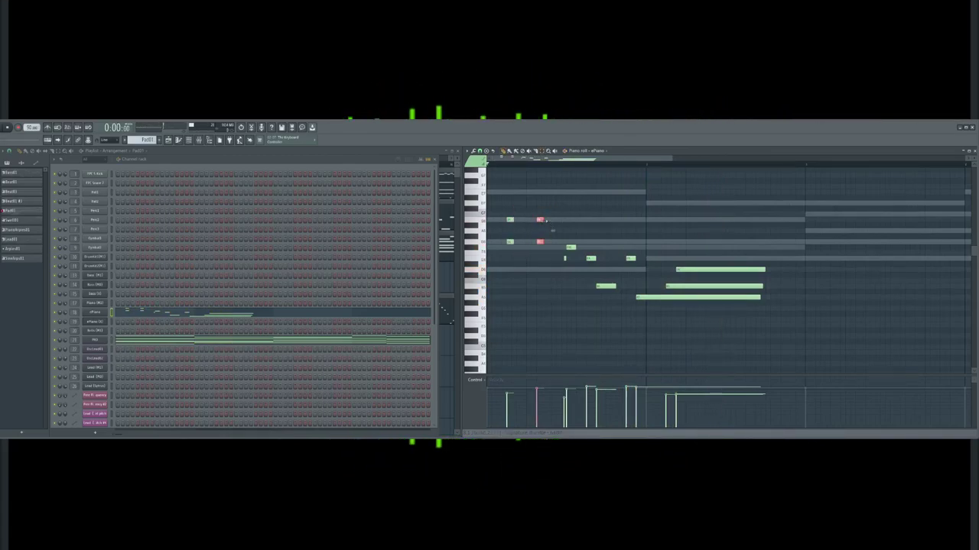
drag(519, 211, 502, 267)
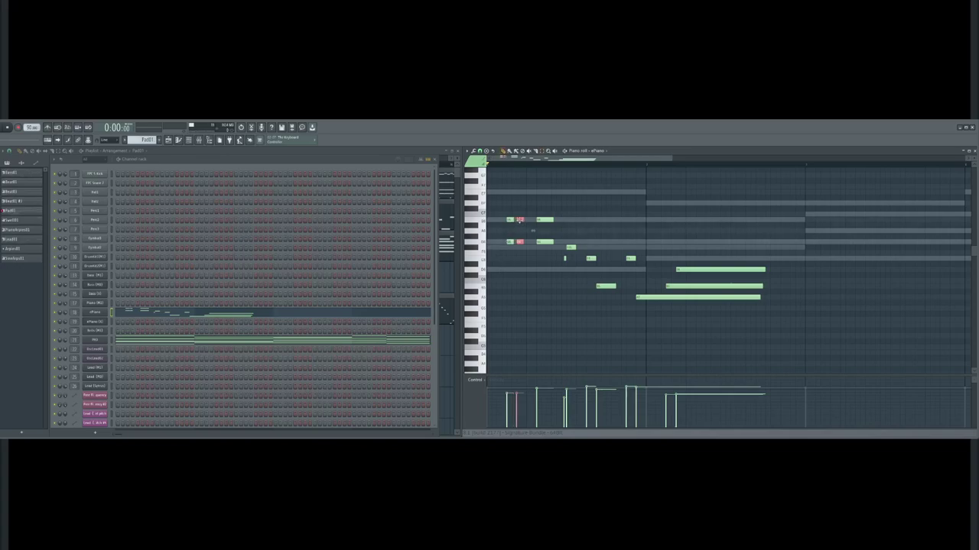
key(space)
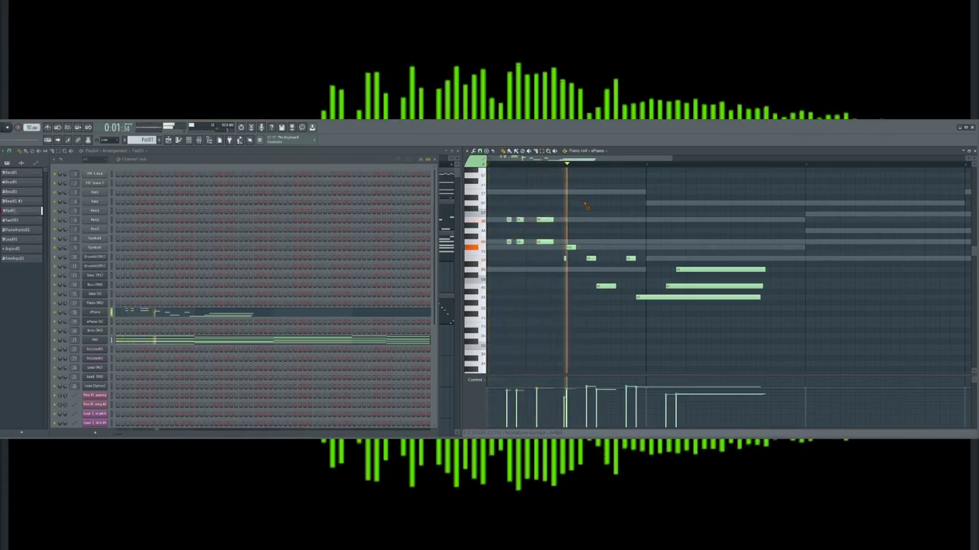
key(space)
Play back the pattern and raise the velocities of the ePiano melody notes following the opening chords in bar 1
key(space)
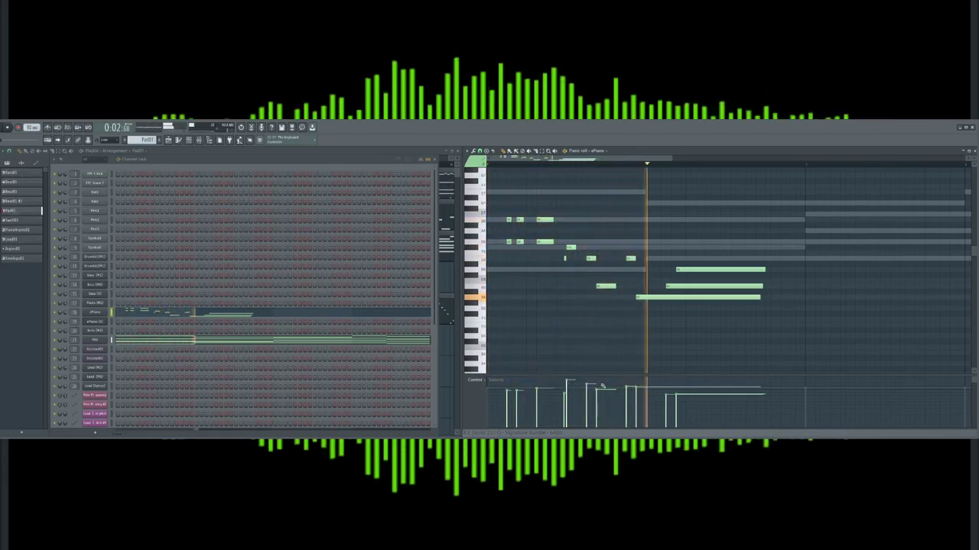
key(space)
key(space)
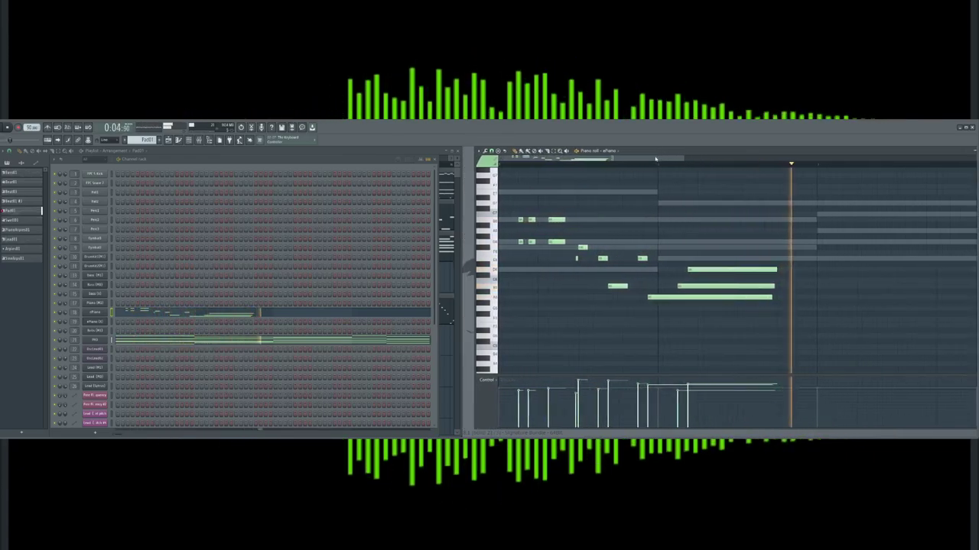
key(space)
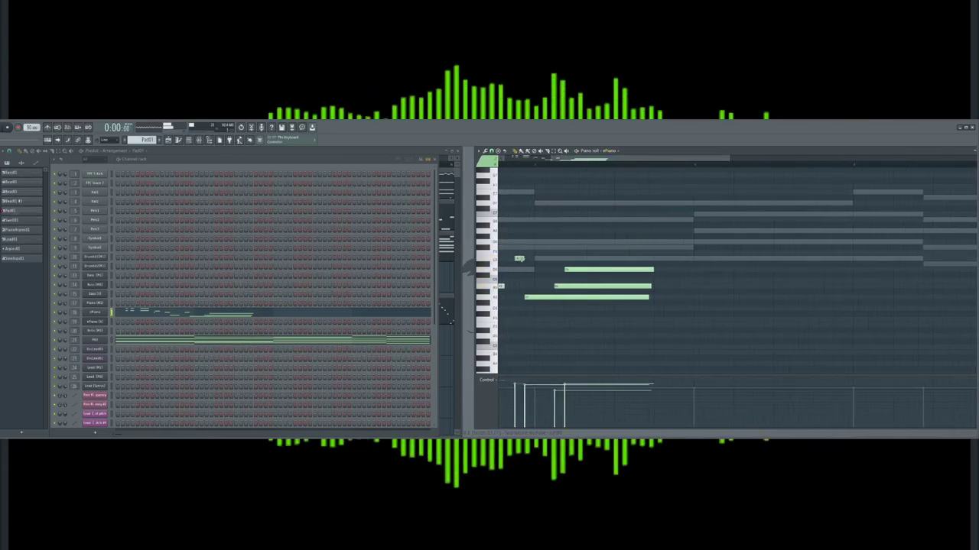
Add a run of four short ascending ePiano notes at the end of bar 2, landing the last one on bar 3's downbeat
click(676, 287)
right_click(671, 297)
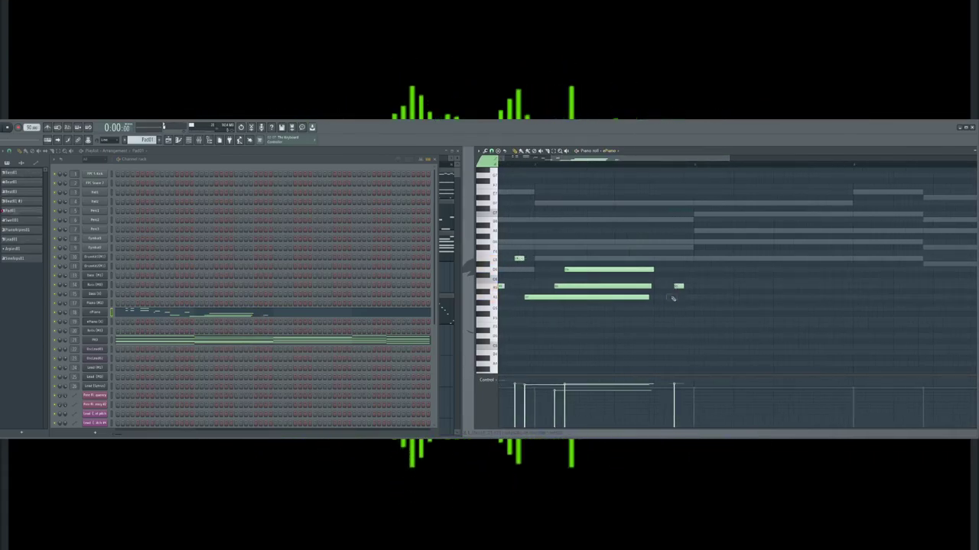
click(686, 270)
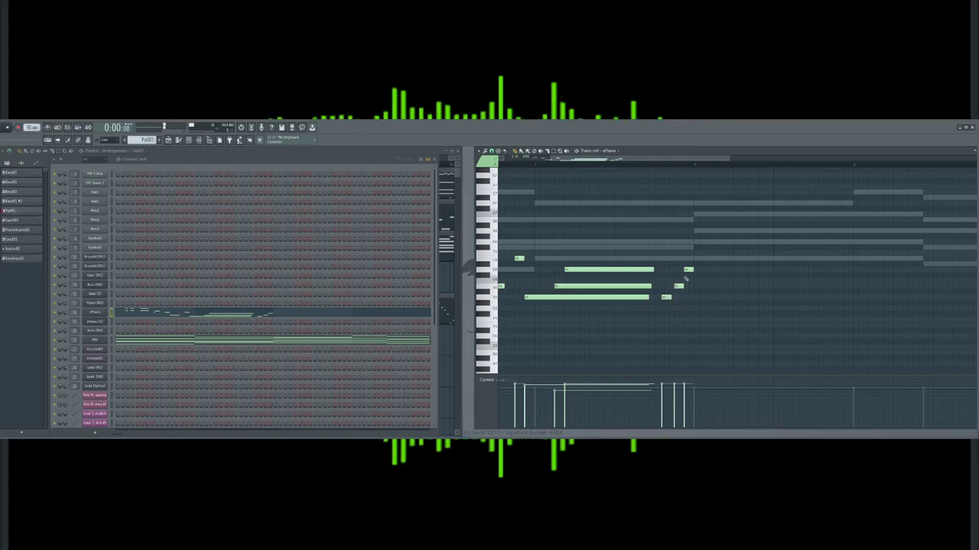
drag(688, 270, 695, 270)
drag(667, 299, 667, 317)
click(677, 298)
click(687, 287)
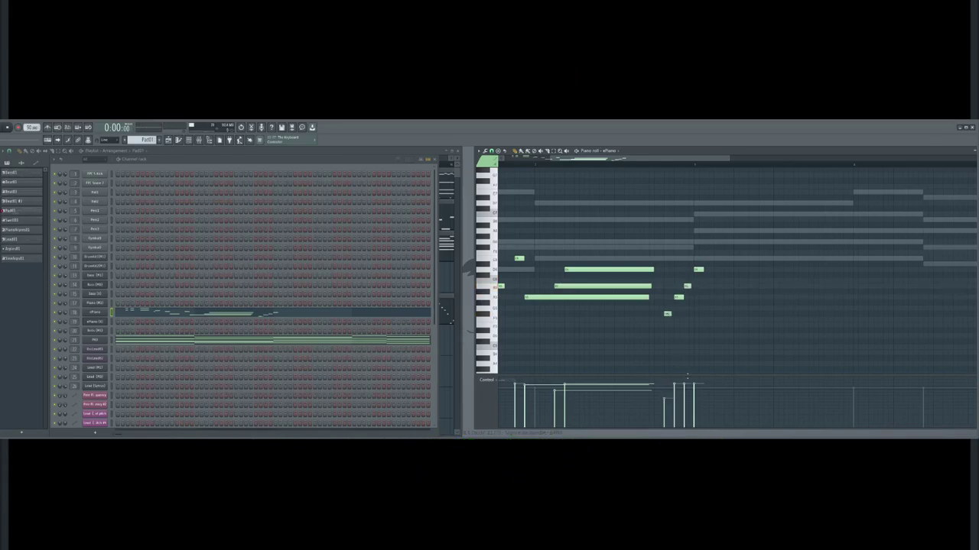
key(space)
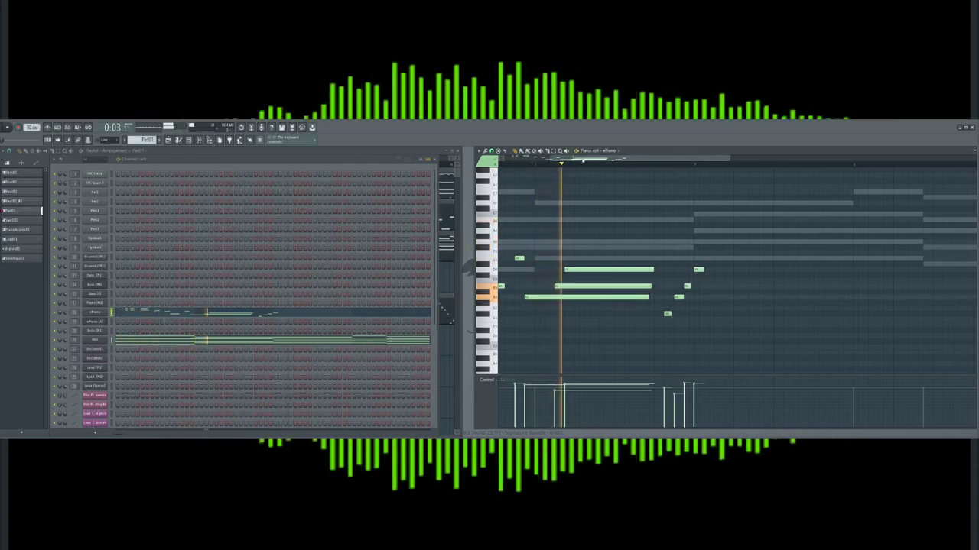
Continue the ePiano line in bar 3 with a short high note, a longer lower note trimmed slightly, and a short repeat of it
scroll(663, 228, right, 1)
right_click(668, 243)
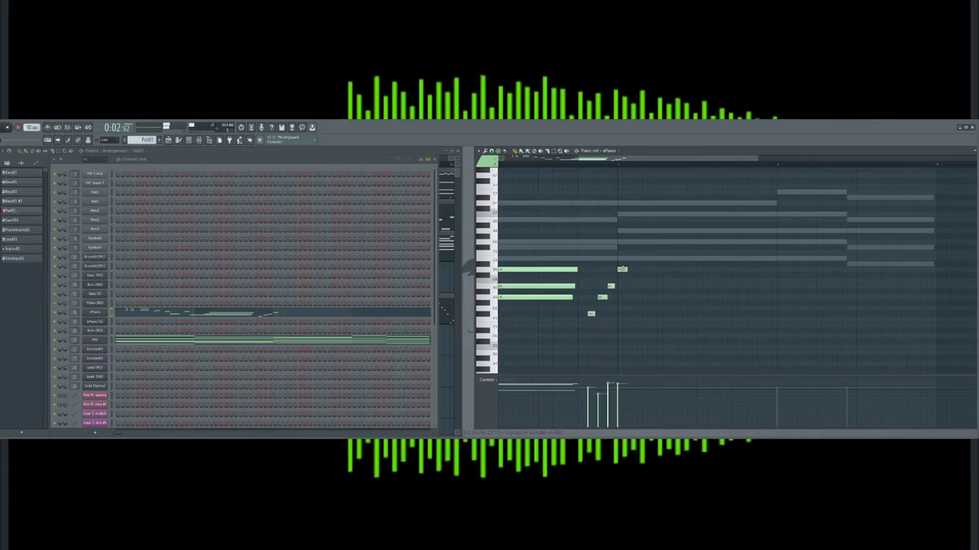
click(629, 260)
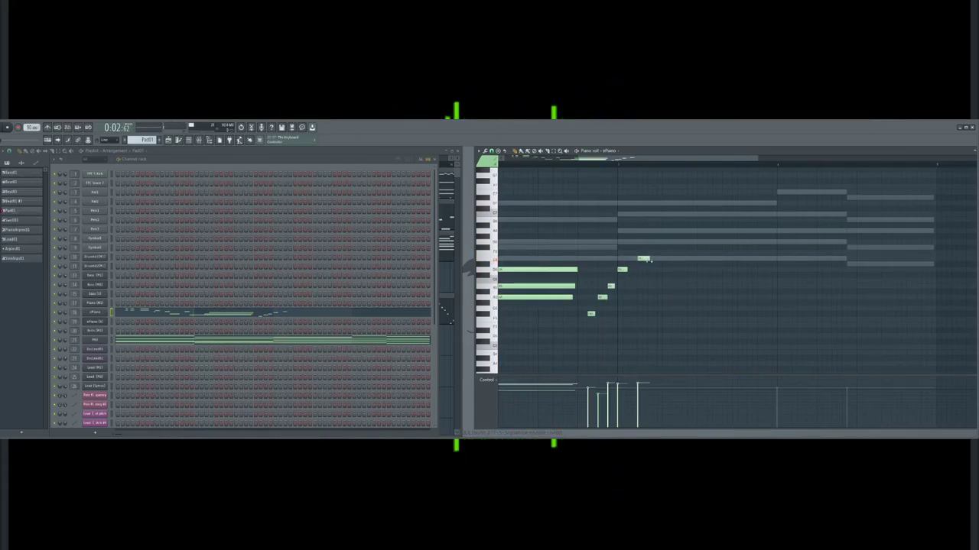
drag(654, 287, 697, 287)
key(space)
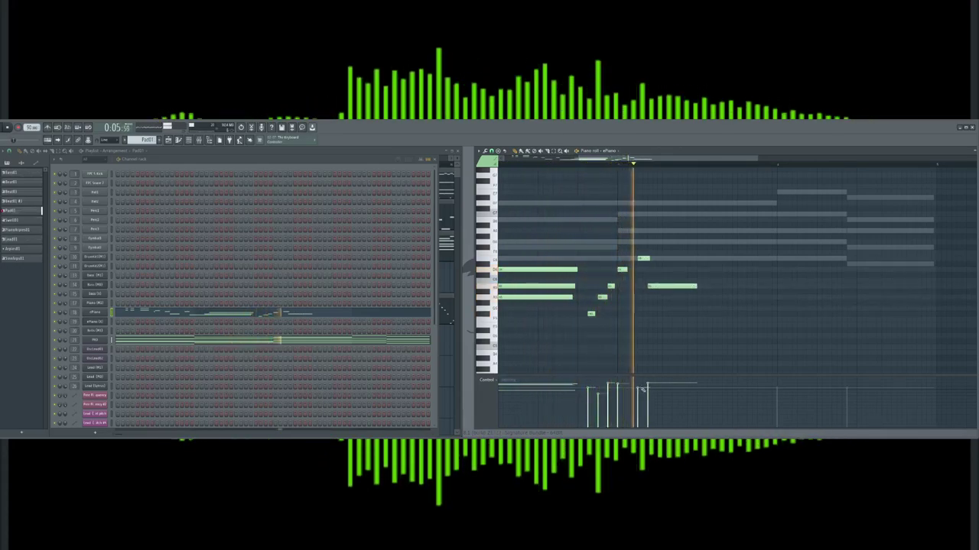
key(space)
drag(698, 294, 683, 295)
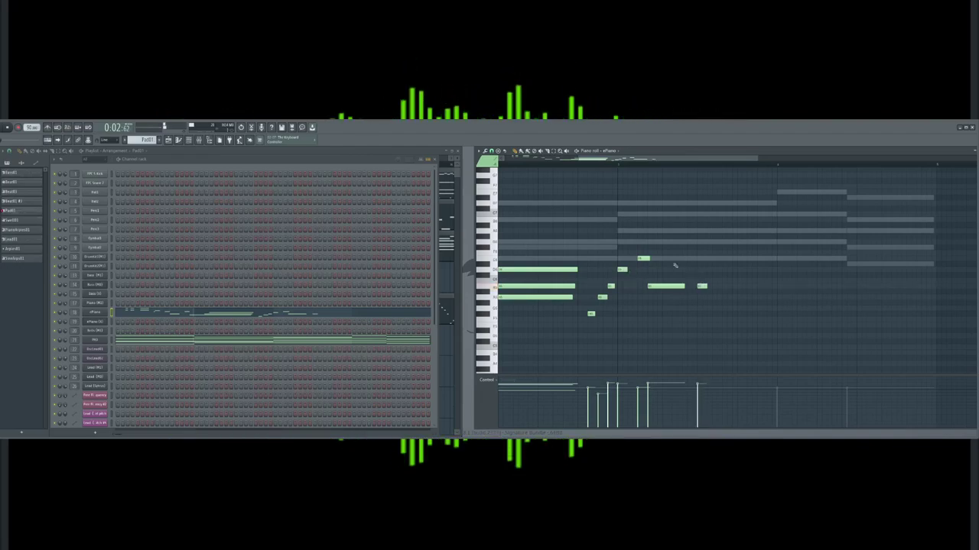
Add a short higher ePiano note with reduced velocity and a lower closing note in the second half of bar 3, then shorten the closing note
drag(647, 161, 702, 162)
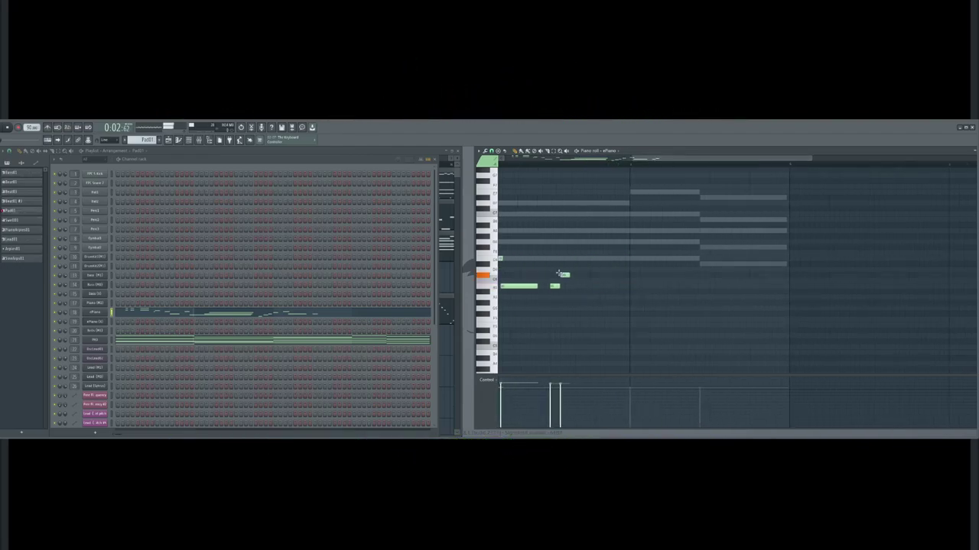
drag(558, 273, 566, 266)
drag(578, 298, 623, 297)
drag(571, 387, 573, 396)
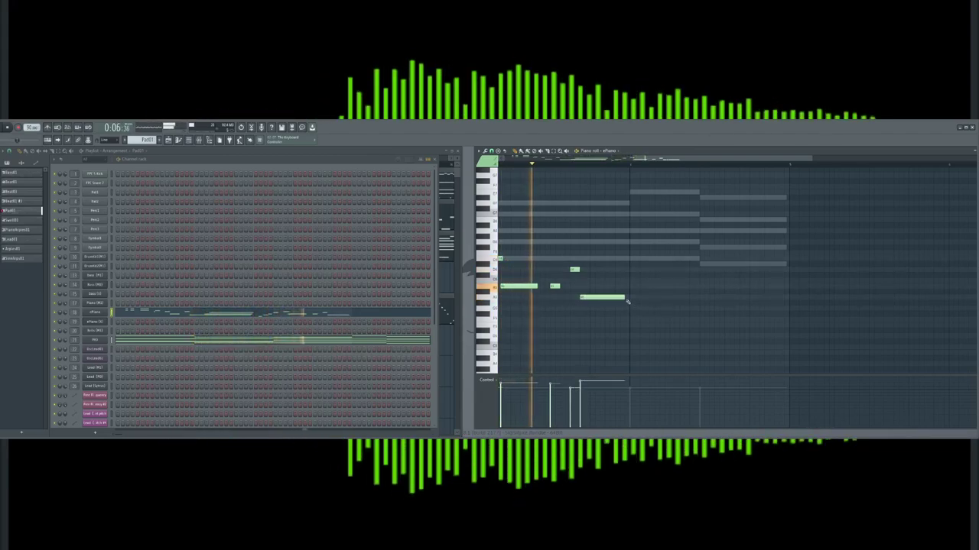
drag(627, 301, 618, 306)
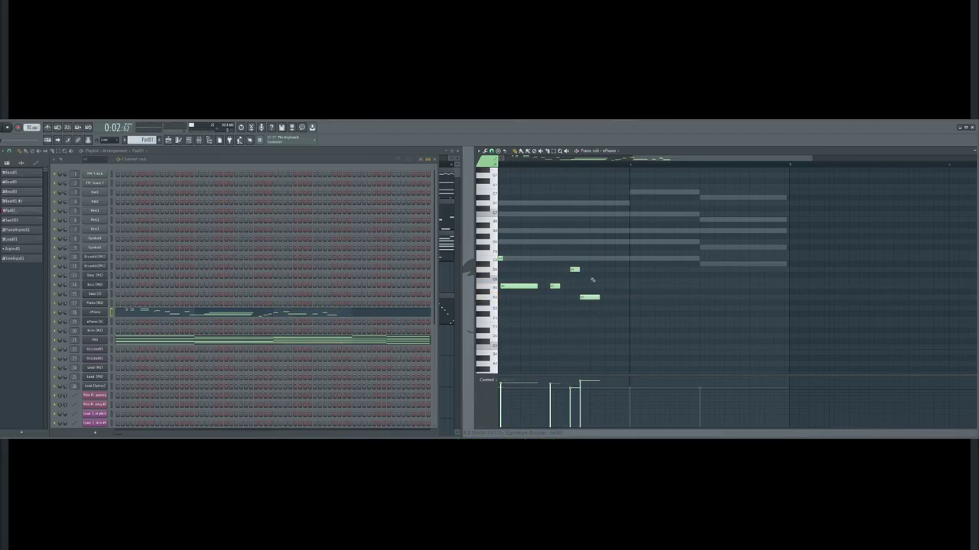
Add three short descending ePiano notes at the end of bar 3, lengthening the last into a long note held into bar 4
click(603, 286)
click(613, 308)
click(621, 318)
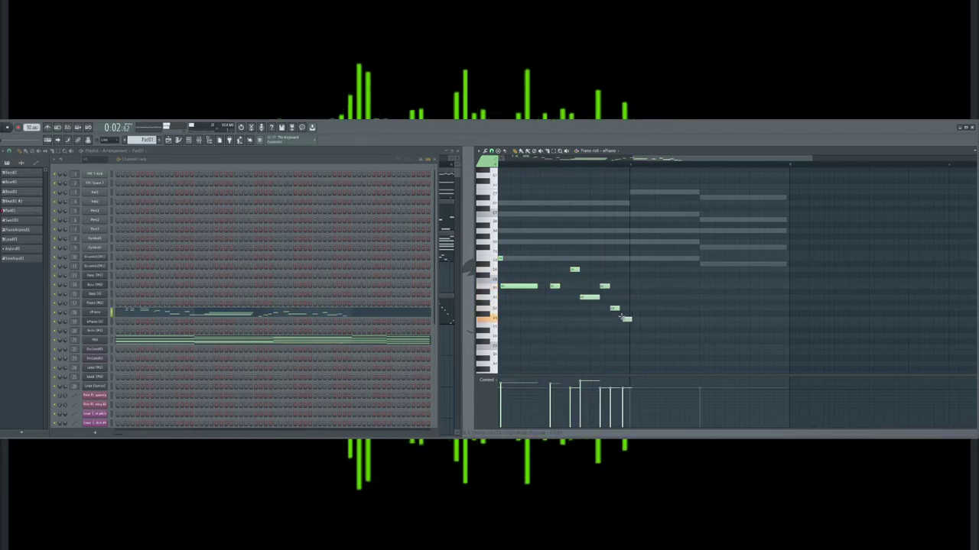
drag(625, 318, 696, 314)
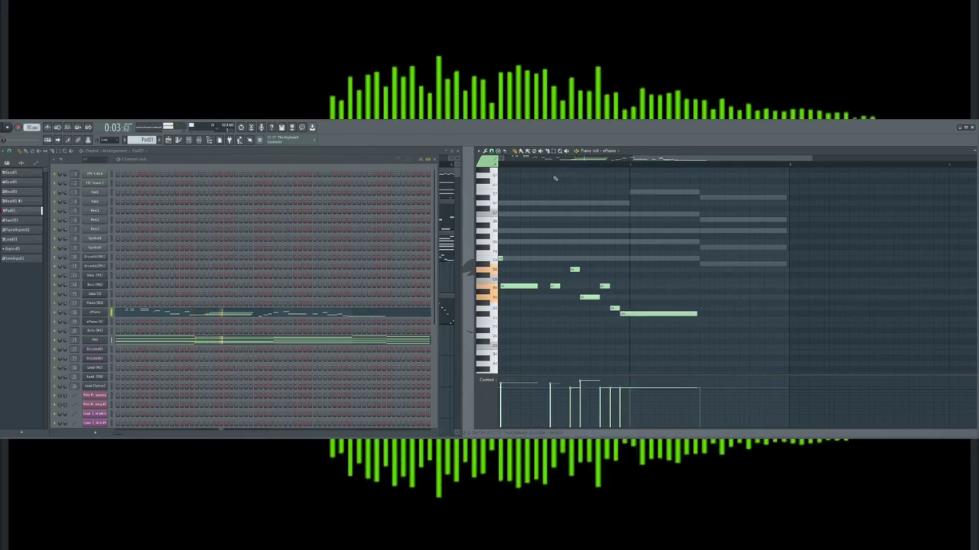
Add a long ePiano note on bar 4's second chord with a short lower pickup before it, and trim the ends of both long notes
drag(645, 159, 661, 158)
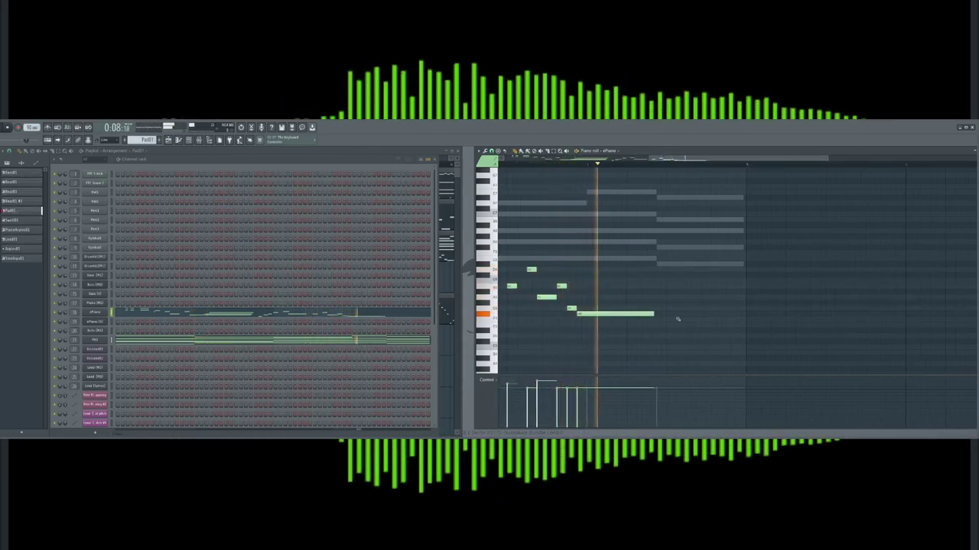
click(654, 303)
drag(659, 293, 659, 287)
click(647, 298)
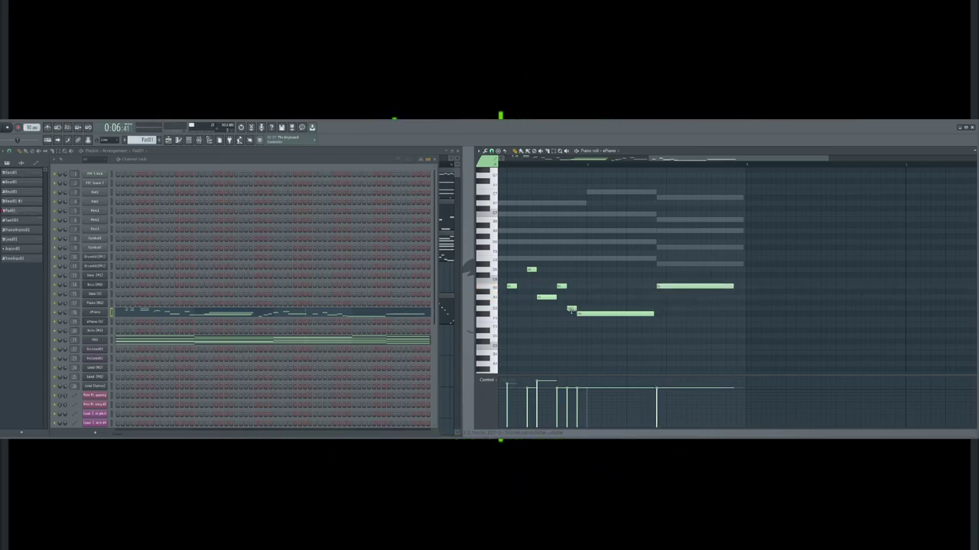
right_click(647, 305)
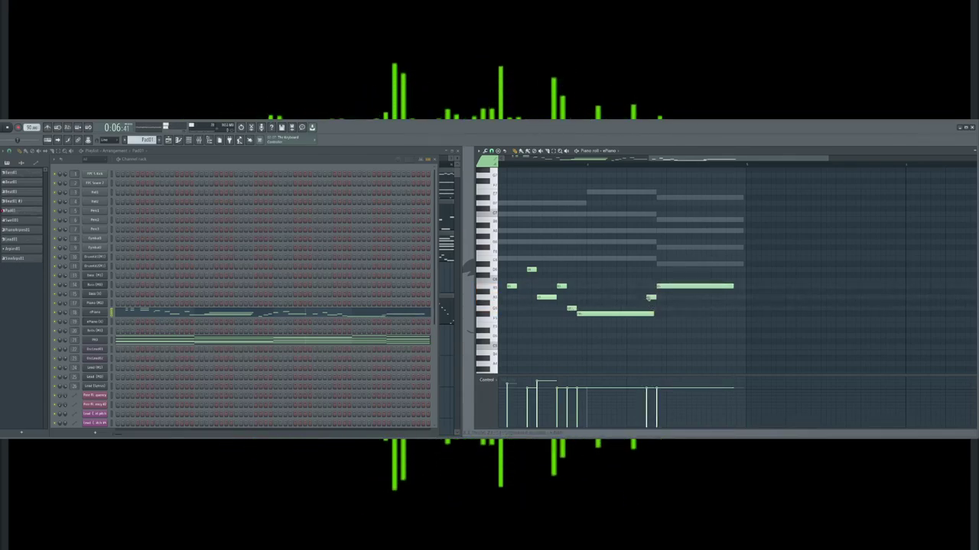
key(space)
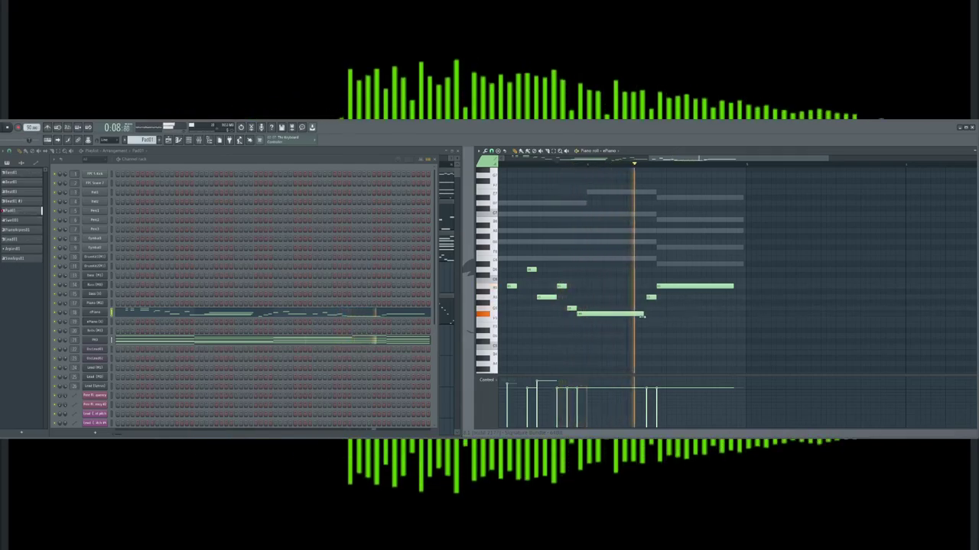
key(space)
drag(733, 286, 744, 287)
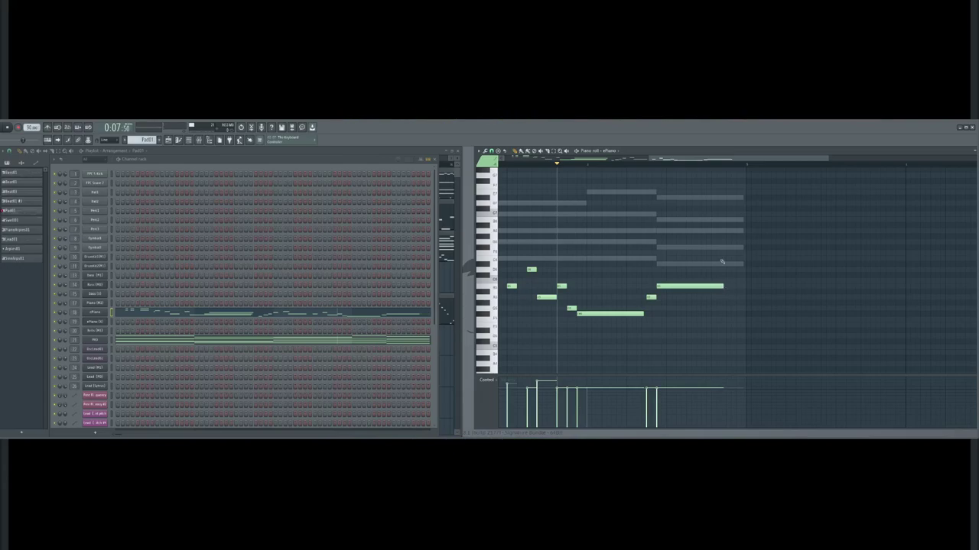
Add three short ePiano notes at the end of bar 4, double each with a higher note, and play back the result
scroll(722, 275, right, 3)
click(640, 272)
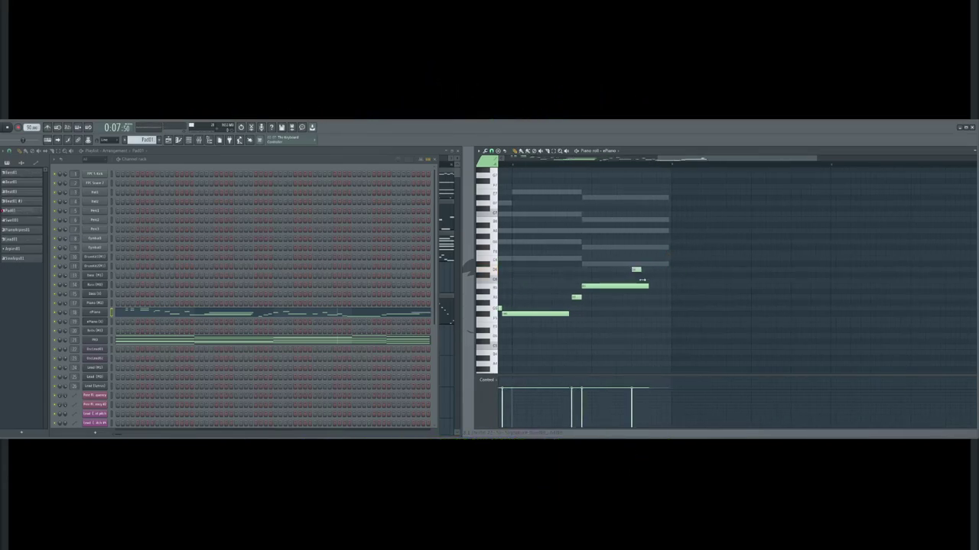
click(651, 272)
click(662, 265)
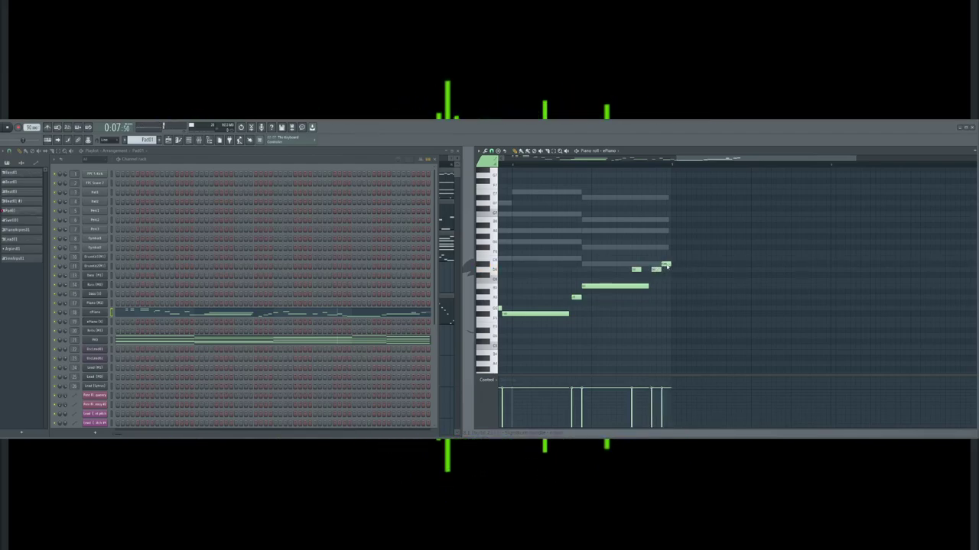
click(636, 248)
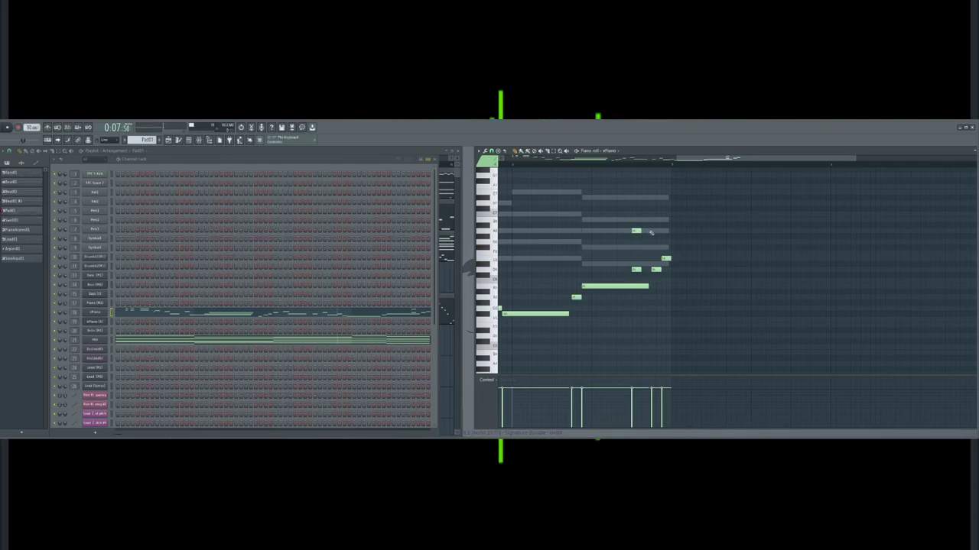
key(space)
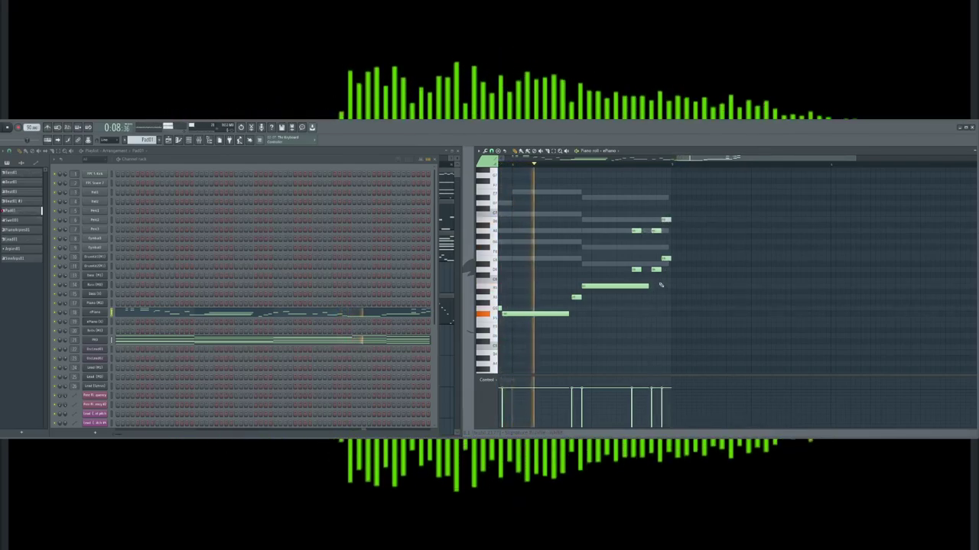
Shorten bar 4's last long ePiano note to end at the closing chords, and add a very short repeat of its pitch after it
right_click(652, 286)
click(636, 286)
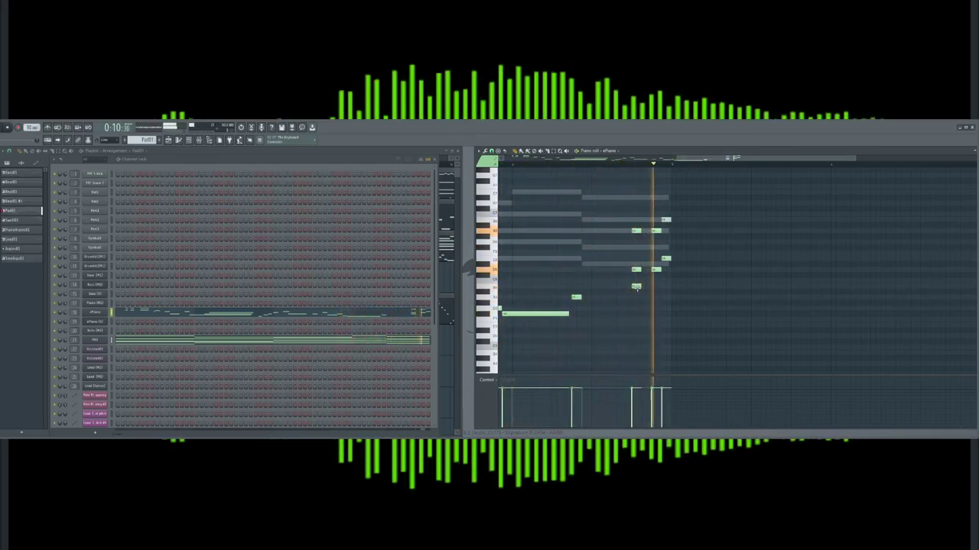
key(ctrl+z)
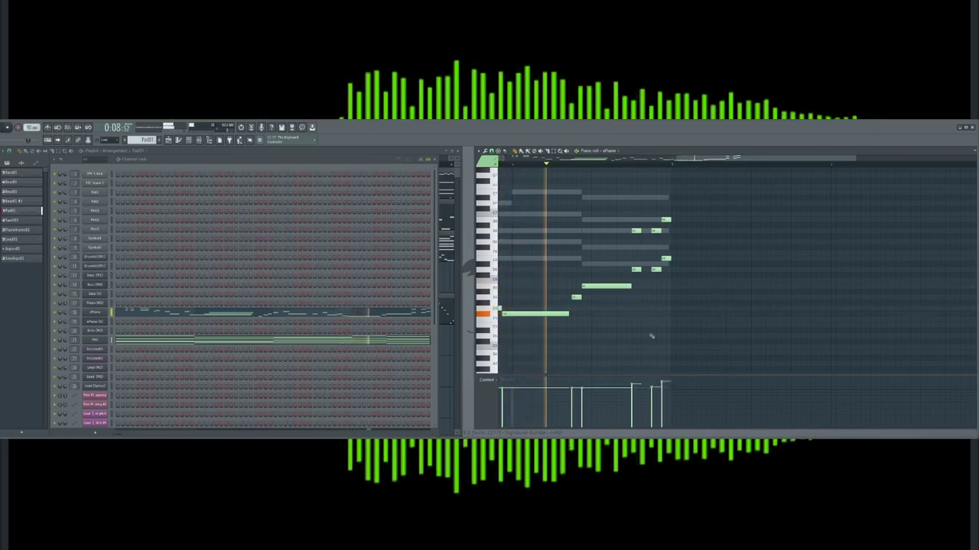
click(642, 286)
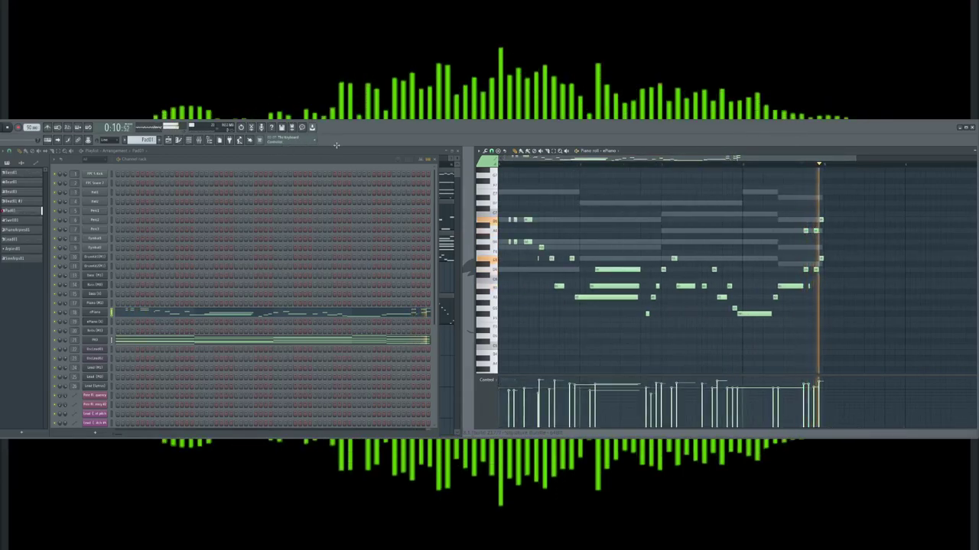
Cut the ePiano notes out of the Pad01 pattern and create a new pattern named ePianoSolo
key(F6)
key(ctrl+x)
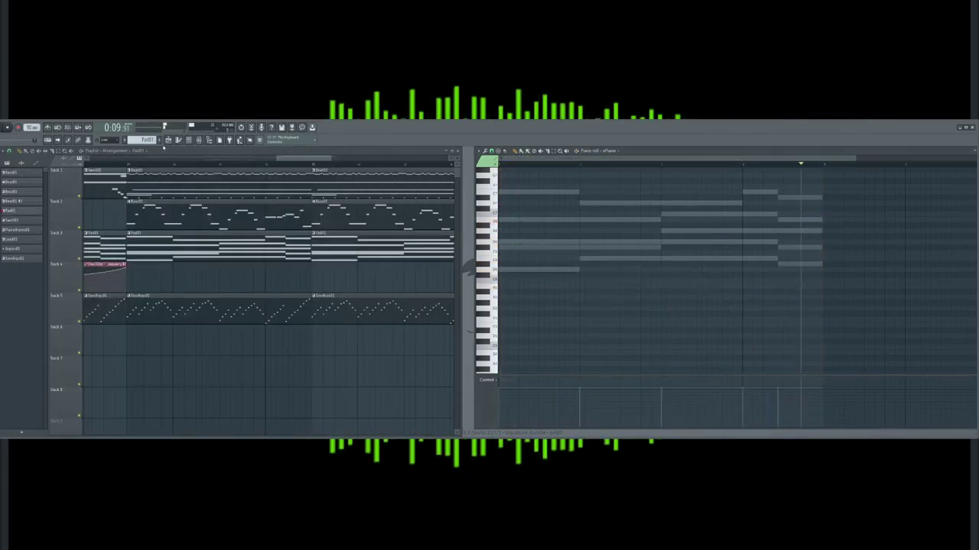
click(159, 141)
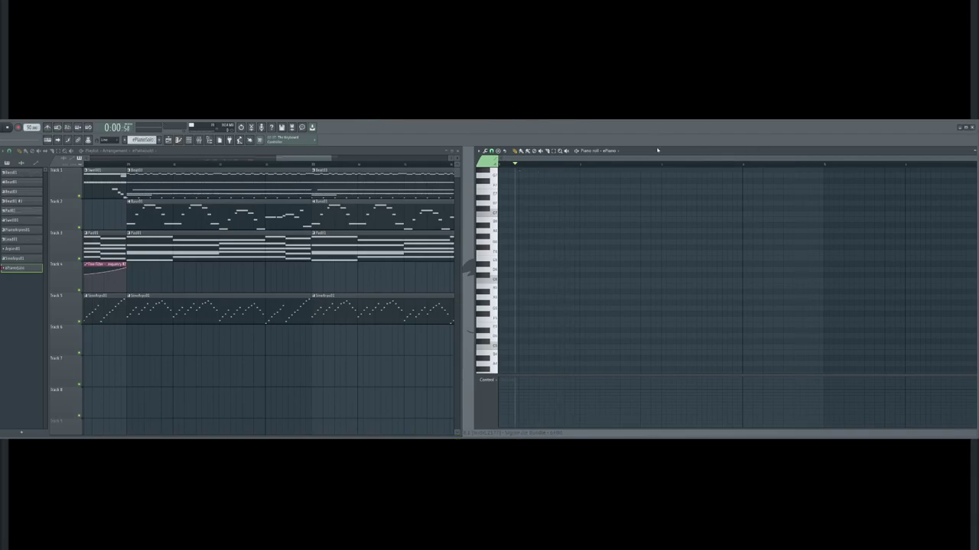
drag(657, 147, 644, 149)
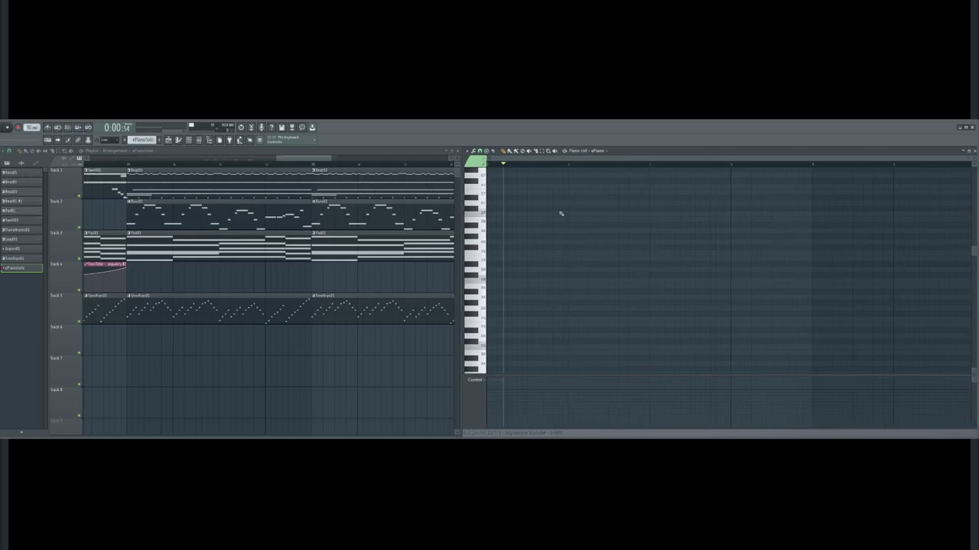
Return to the Pad01 pattern, cut its ePiano notes again, and paste them into the ePianoSolo pattern
double_click(343, 255)
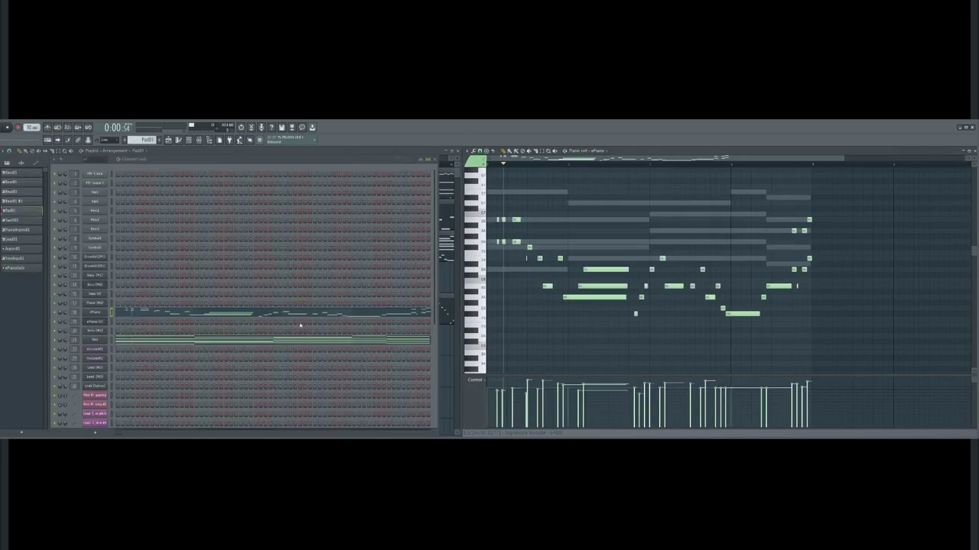
click(186, 312)
click(186, 312)
key(ctrl+x)
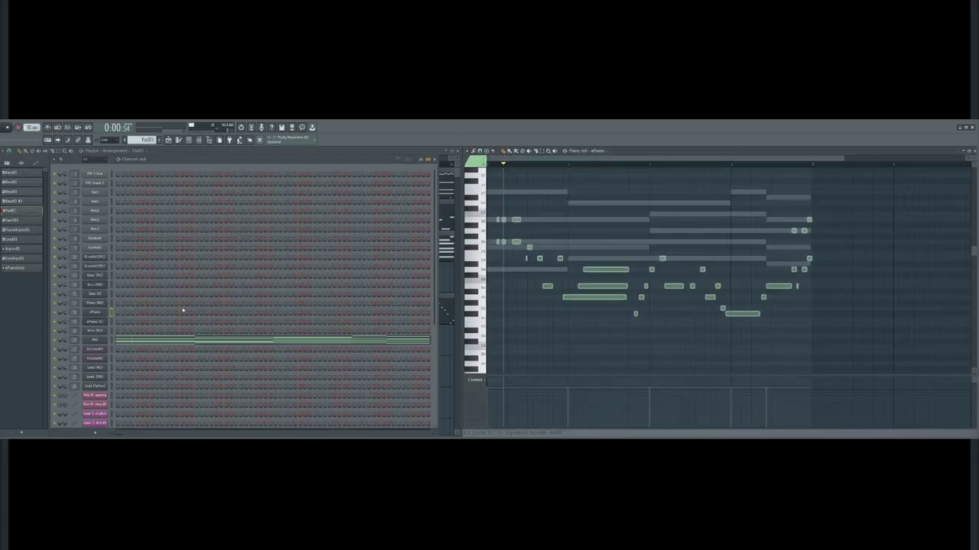
click(192, 152)
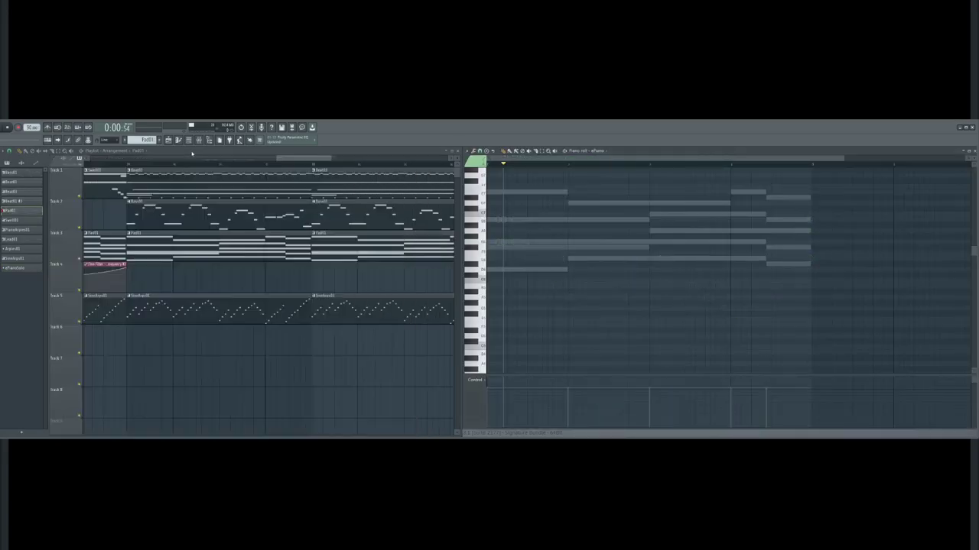
click(33, 269)
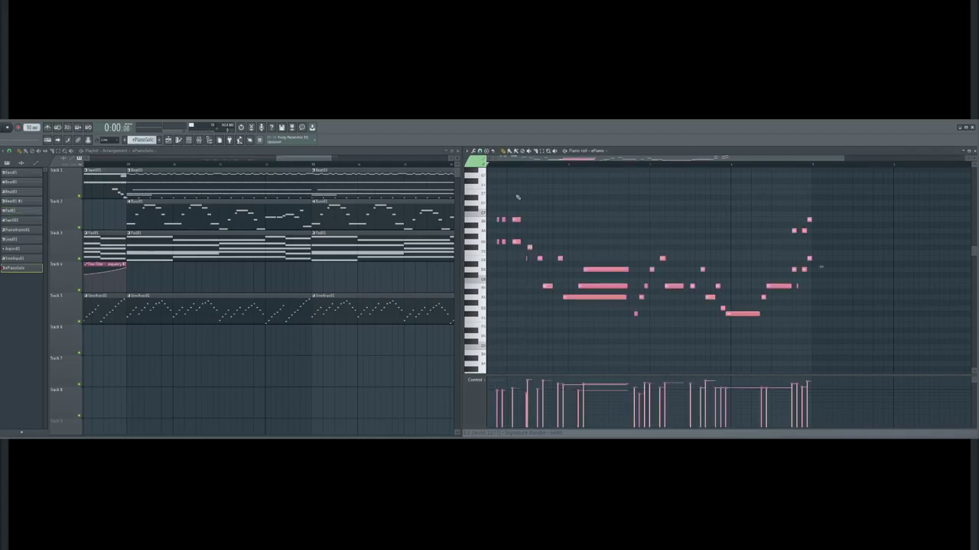
Place the ePianoSolo clip on Track 6, aligned with the start of the first bass clip on Track 2, and play the section
key(space)
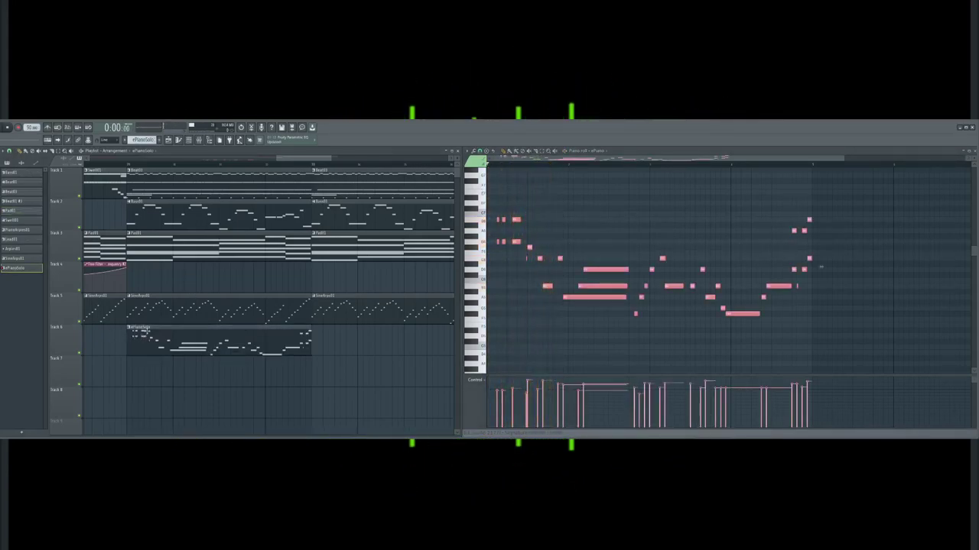
scroll(279, 156, down, 5)
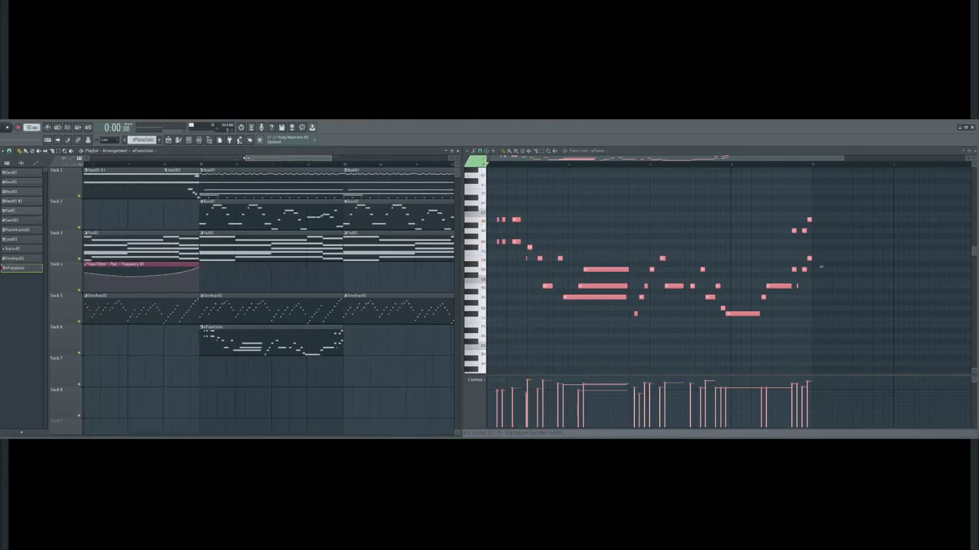
mouse_move(198, 339)
mouse_down()
mouse_move(291, 339)
mouse_move(200, 339)
mouse_up()
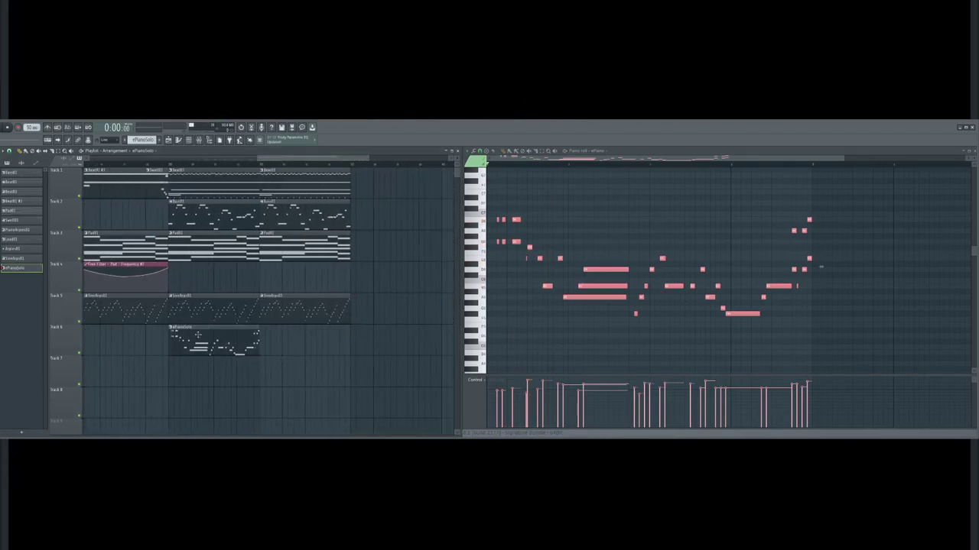
key(space)
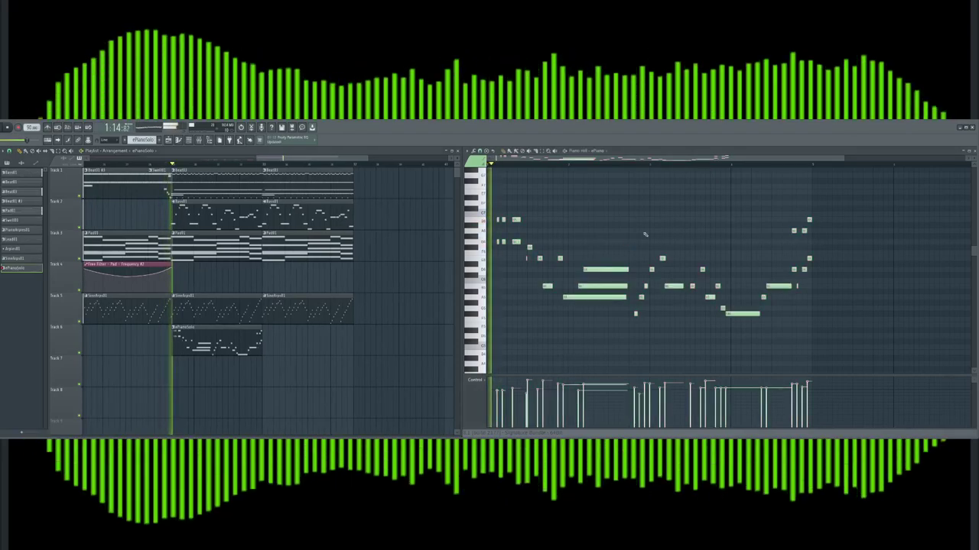
drag(844, 159, 925, 159)
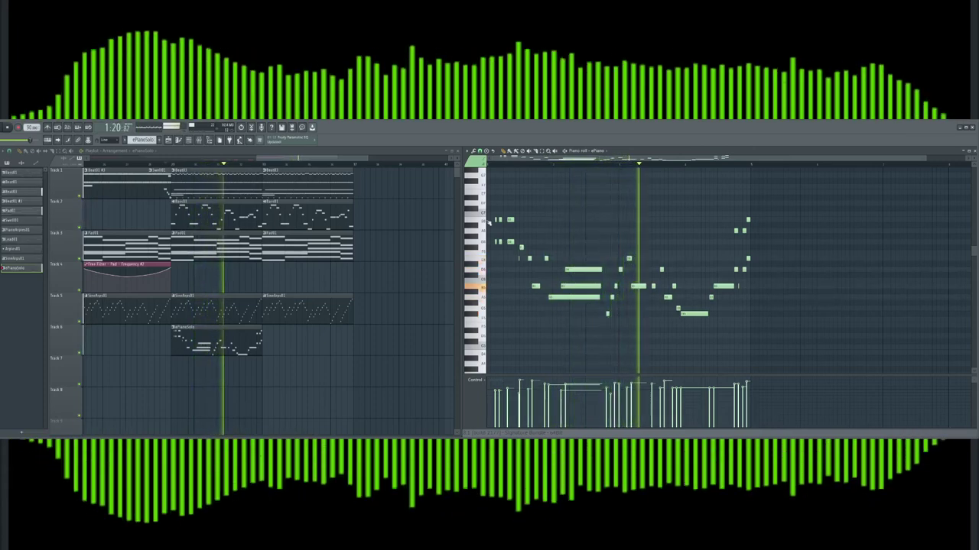
Open the ePiano's Kontakt instrument, audition the Old School and On The Road effect presets, choose the preset directly below On The Road, and close it
key(F6)
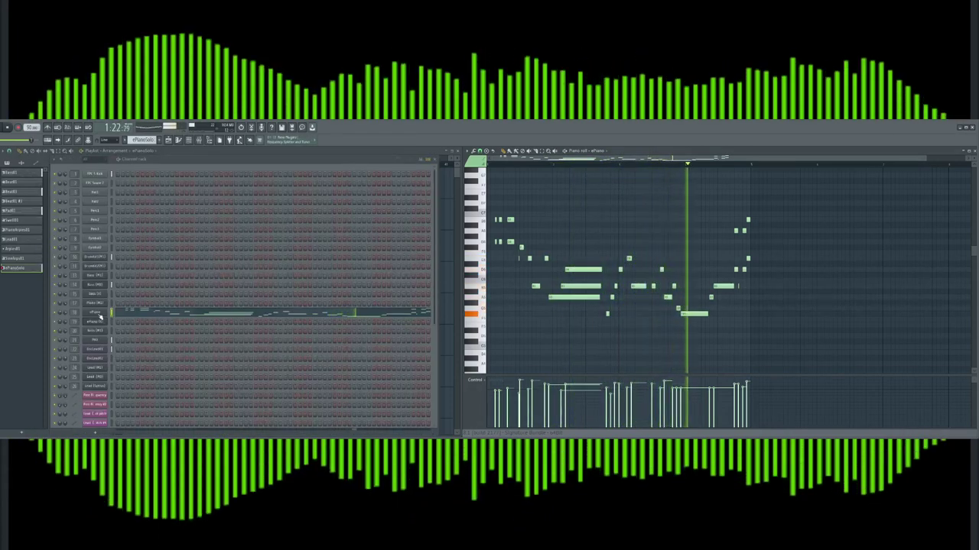
click(101, 317)
drag(191, 157, 157, 162)
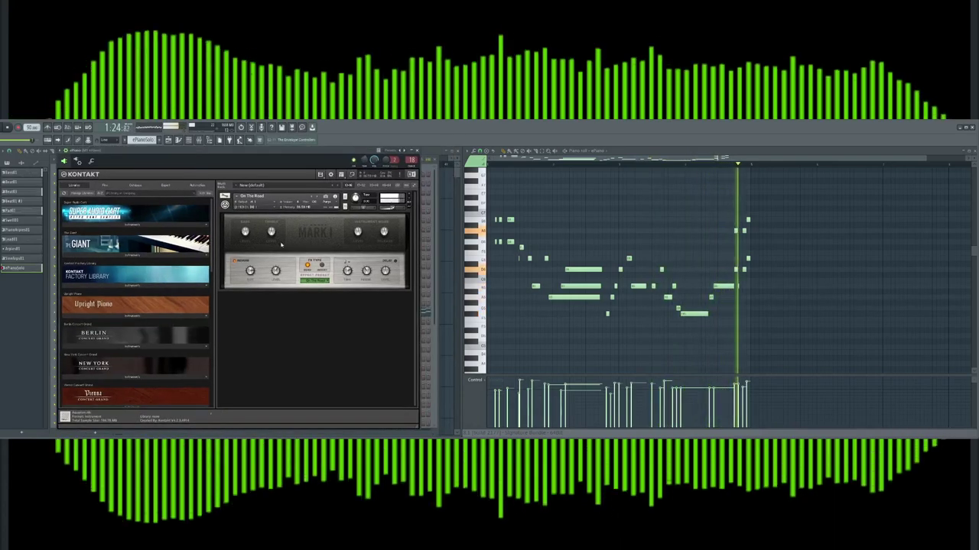
click(318, 280)
click(323, 293)
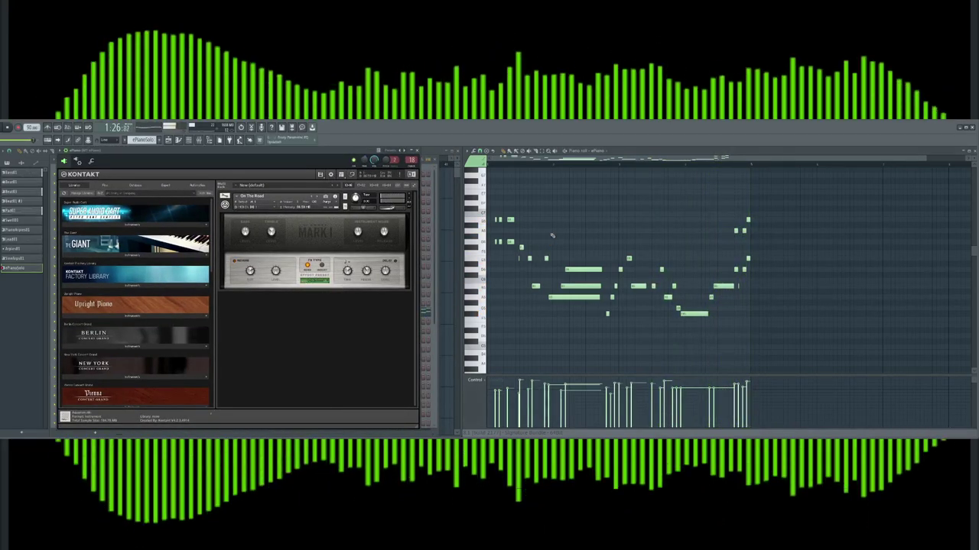
click(317, 280)
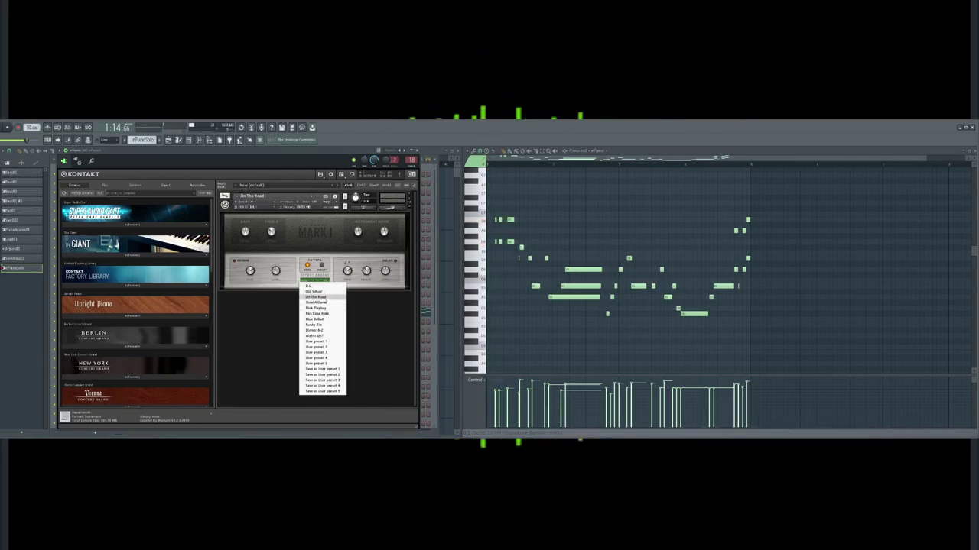
click(325, 298)
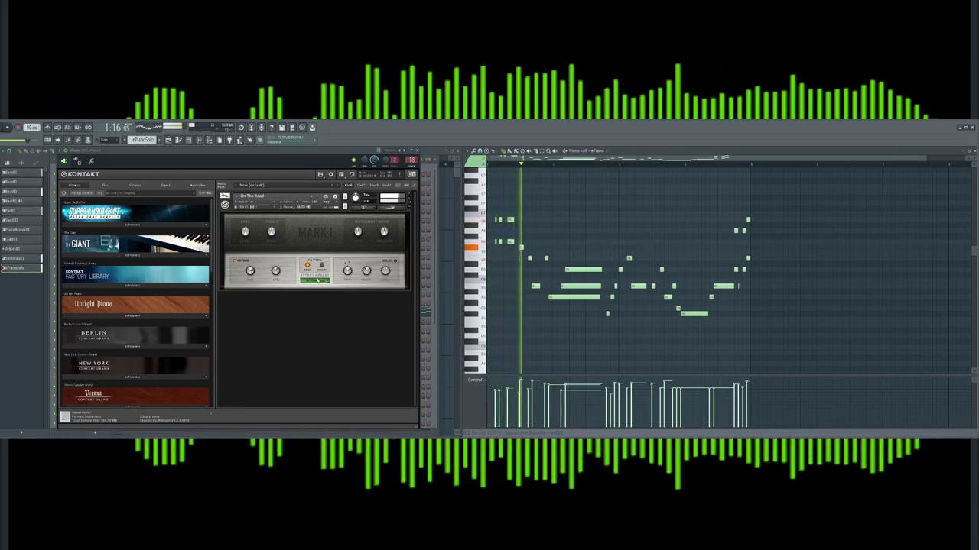
click(316, 281)
click(326, 303)
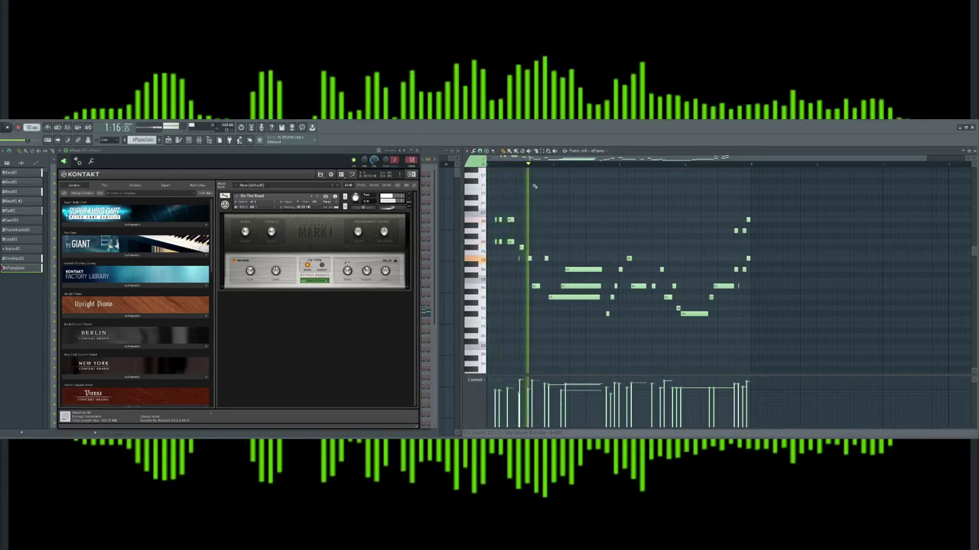
click(418, 151)
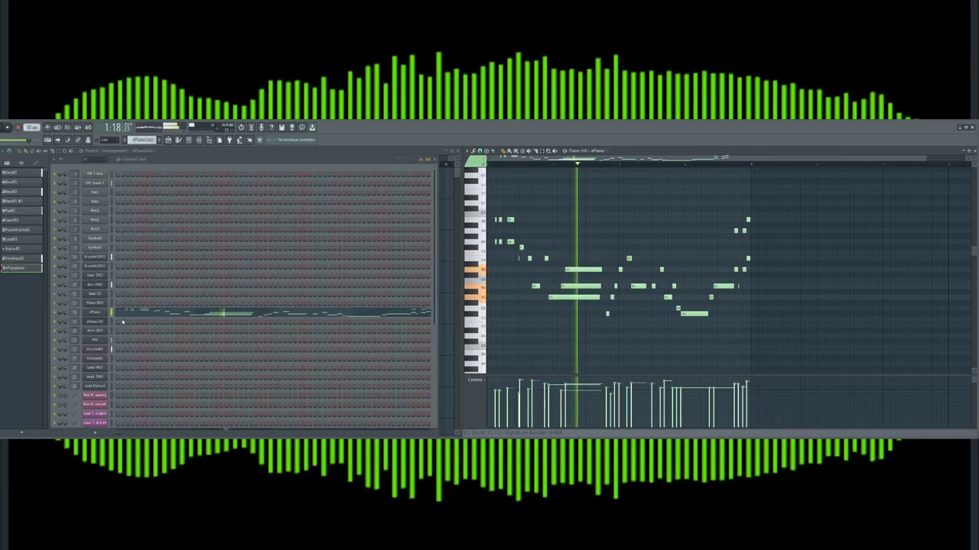
Move all ePianoSolo notes from the ePiano channel to the second ePiano channel directly below it, and play the section
key(space)
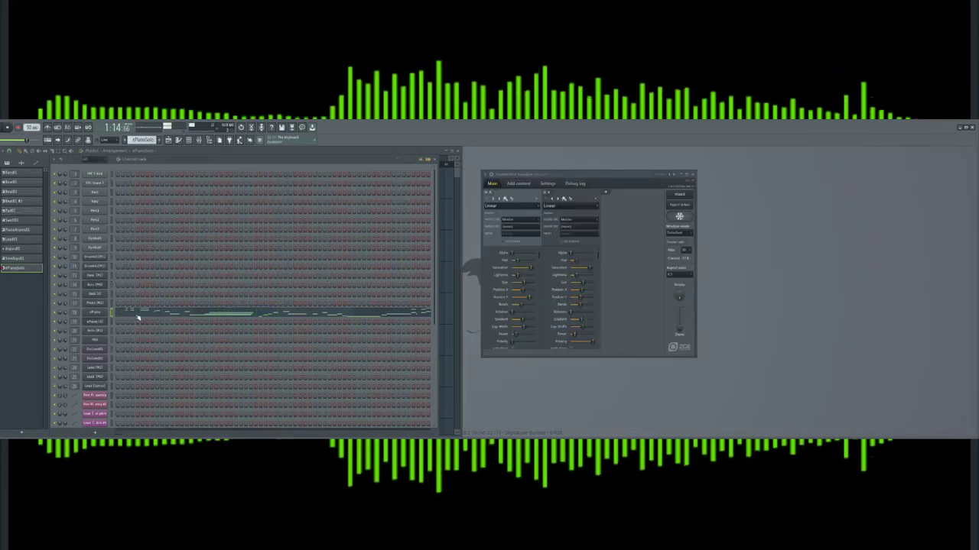
key(ctrl+x)
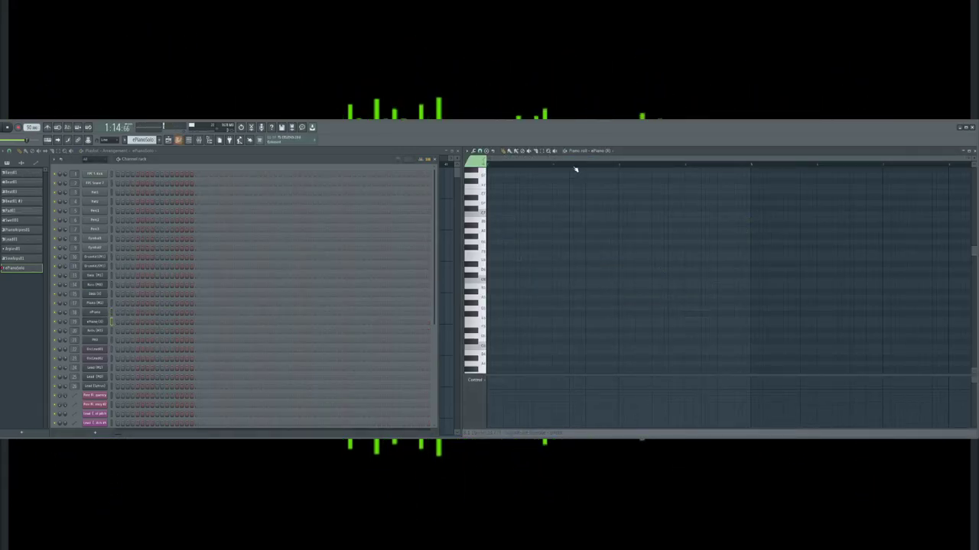
key(ctrl+z)
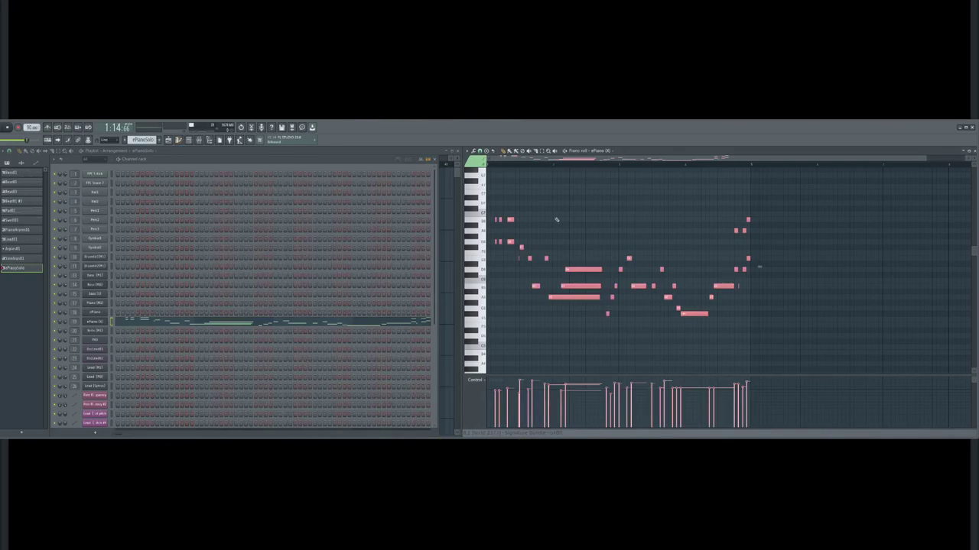
key(space)
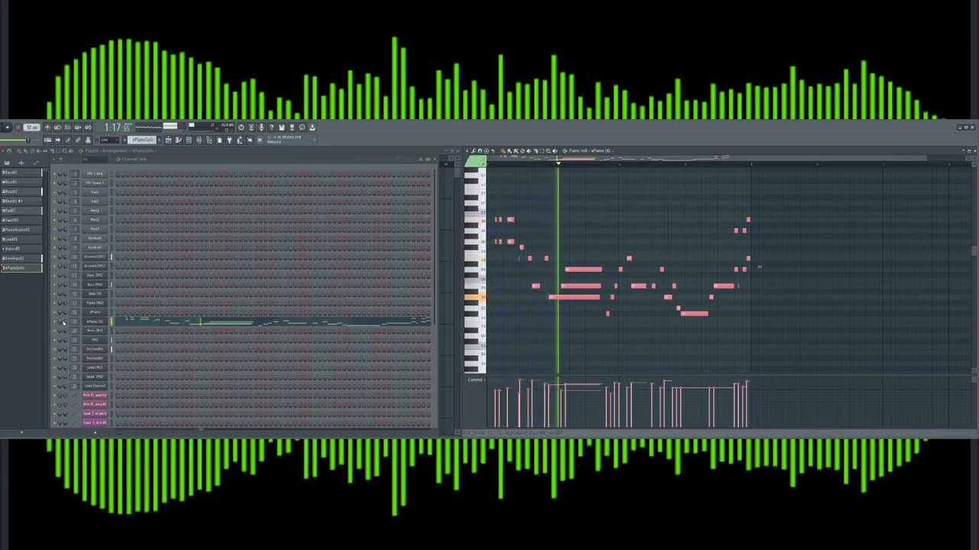
ctrl+click(600, 347)
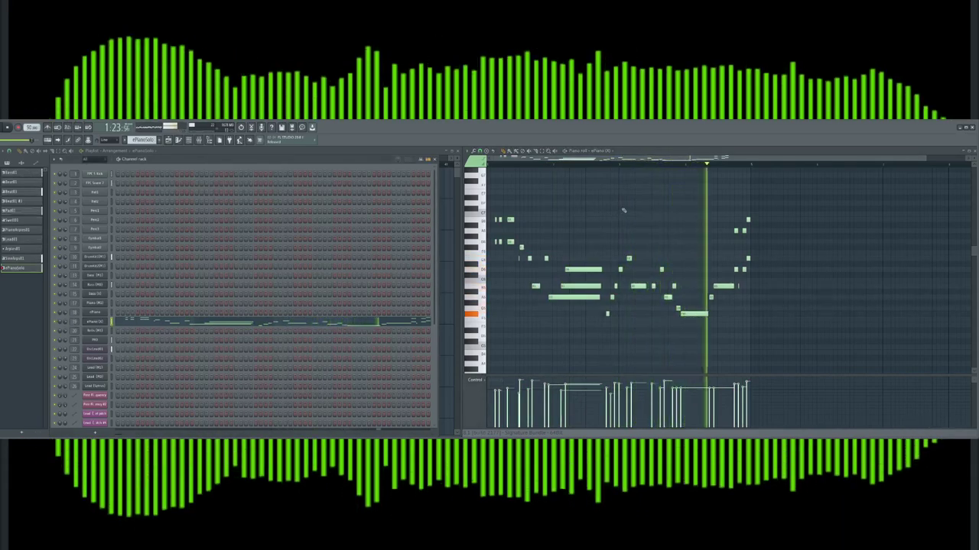
Adjust the Fruity Delay 2 on the mixer track beside the original ePiano's while the solo plays, and close the effect
click(205, 142)
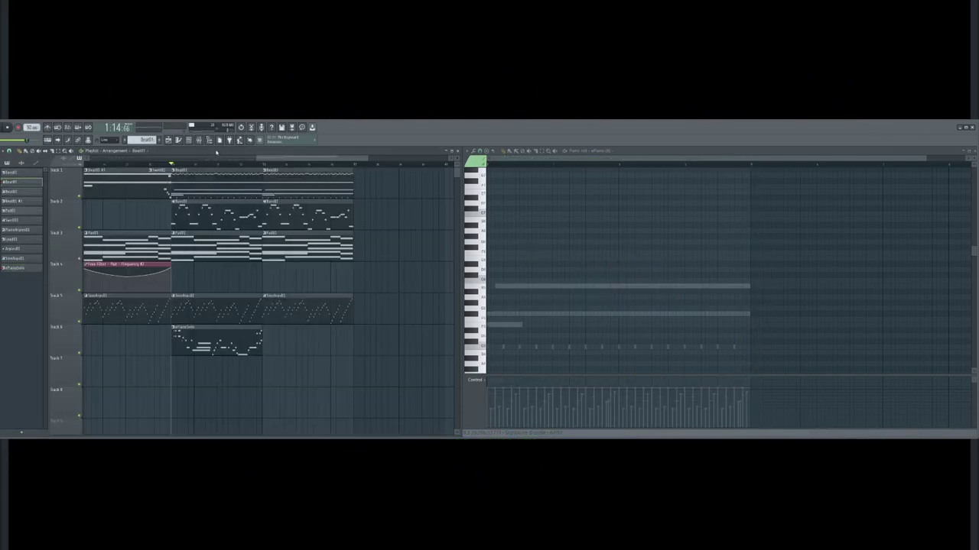
click(203, 142)
click(340, 271)
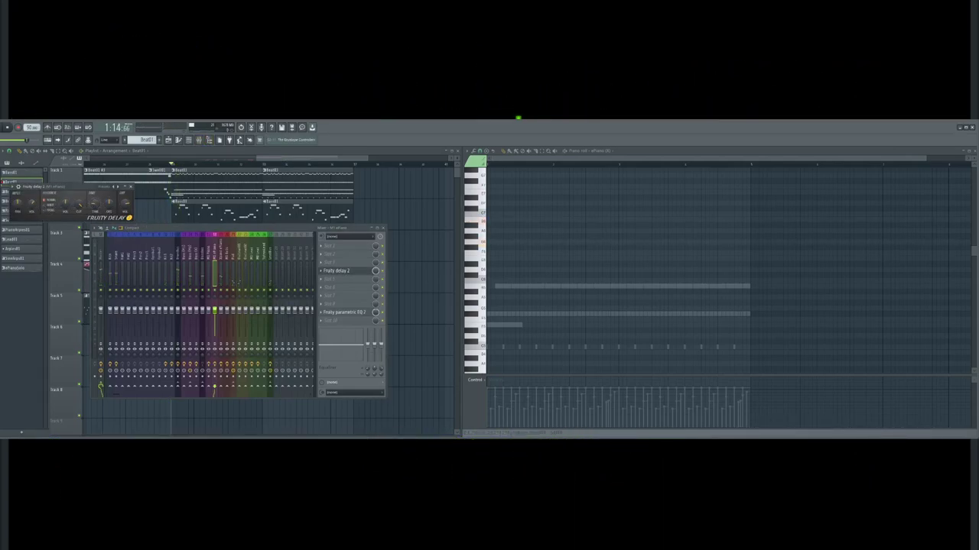
key(space)
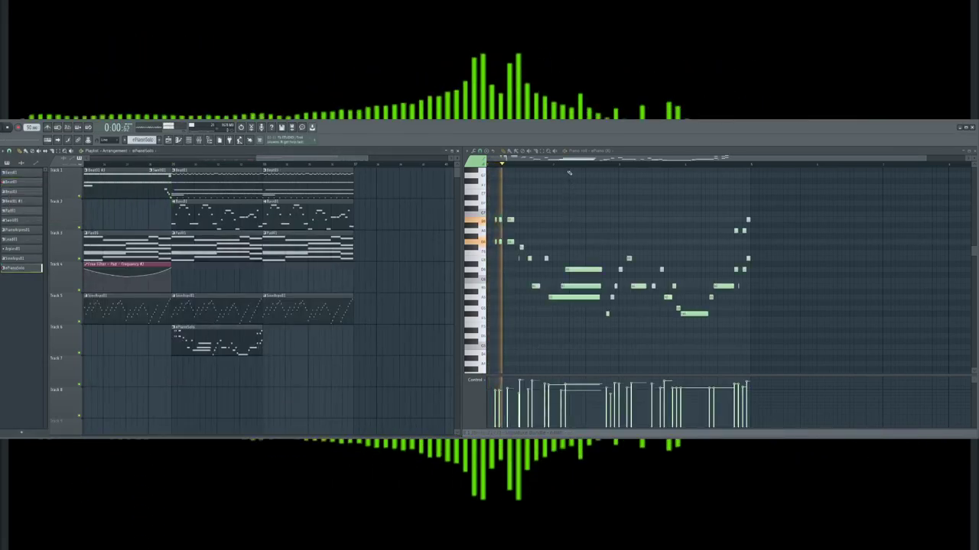
click(199, 140)
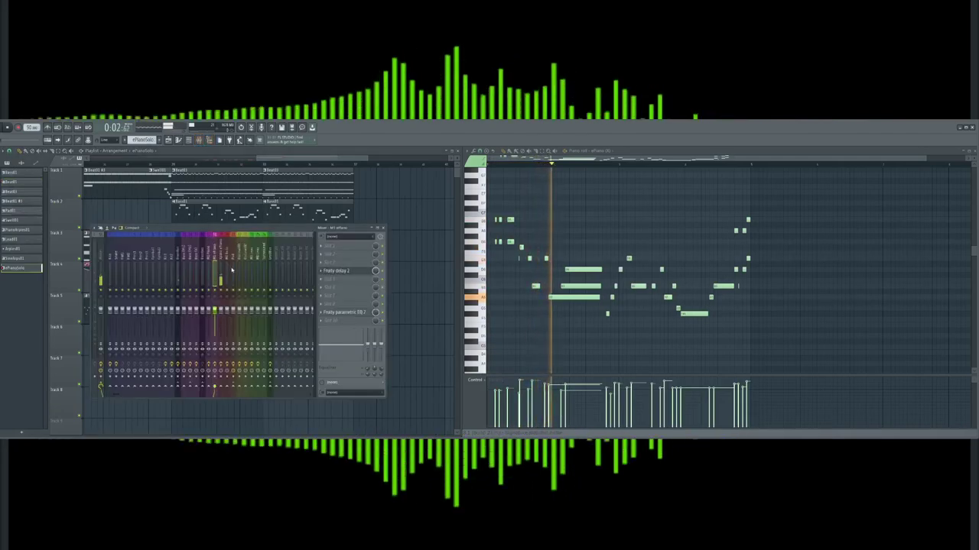
key(space)
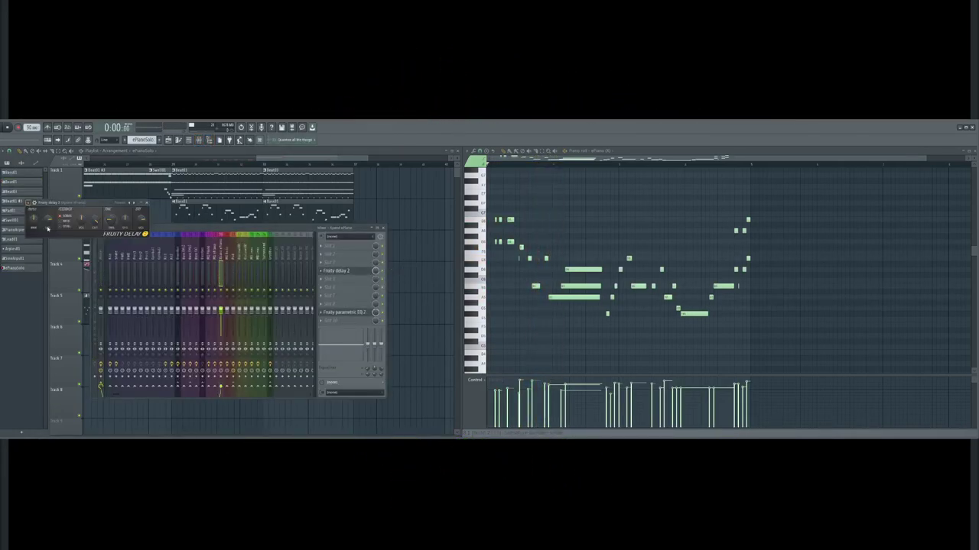
key(space)
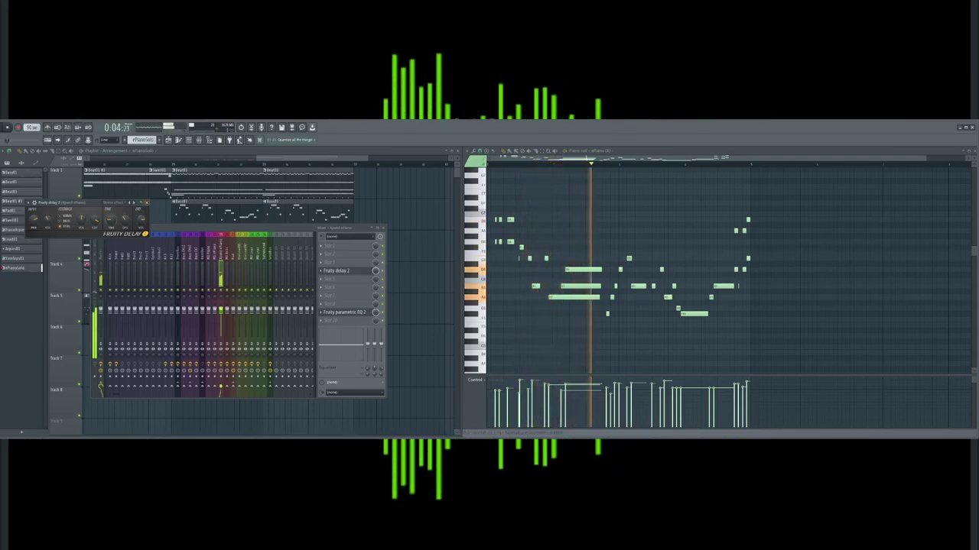
click(148, 202)
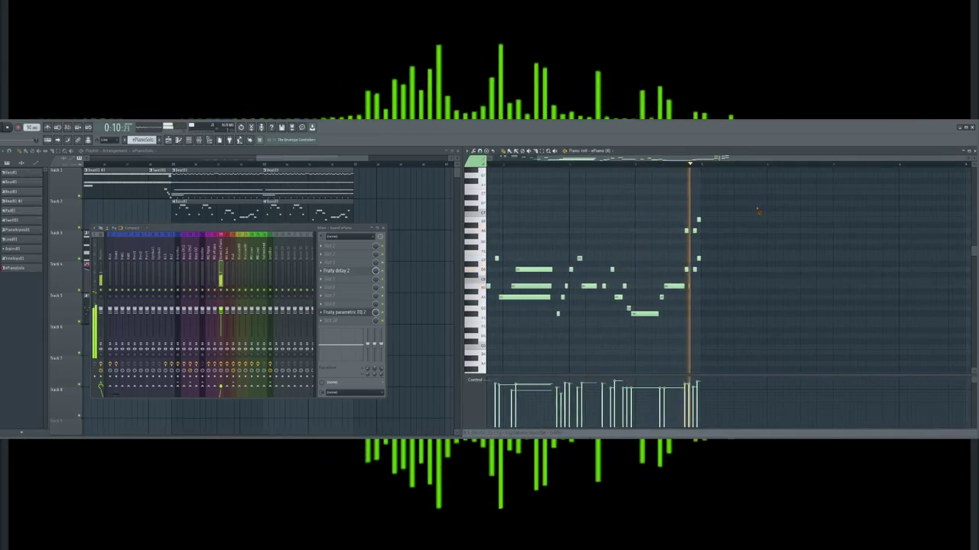
Copy the solo's opening phrase to just after its last notes, and play the transition
drag(492, 214, 549, 295)
drag(646, 159, 819, 152)
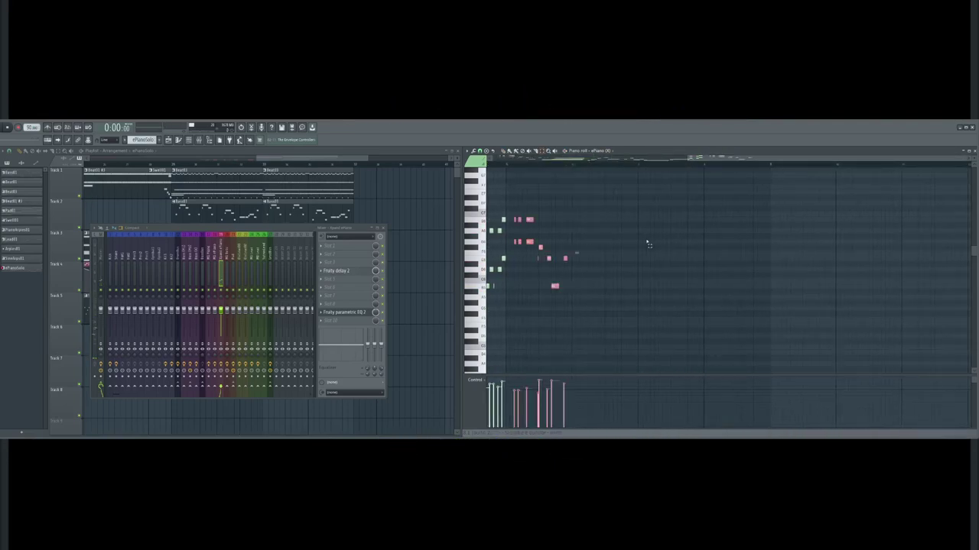
drag(966, 162, 697, 186)
key(space)
key(space)
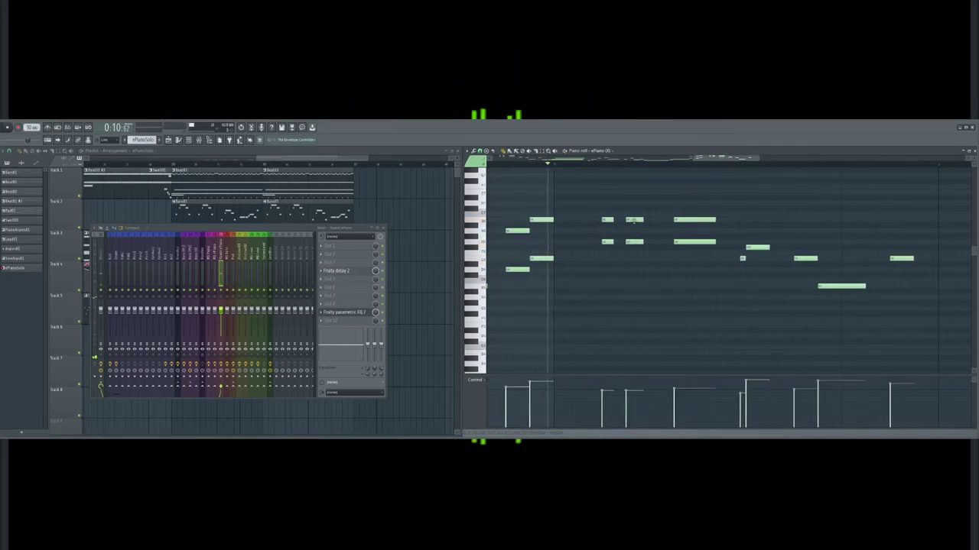
Replace the long third chord of the copied phrase with two shorter two-note chords, giving the first a different lower note
click(674, 259)
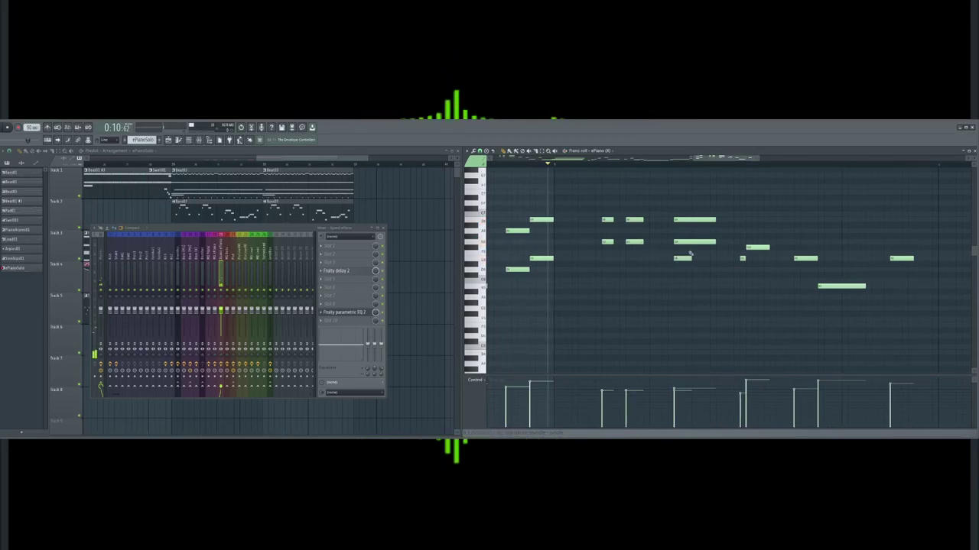
click(678, 248)
right_click(687, 243)
click(693, 243)
right_click(681, 220)
click(697, 222)
key(space)
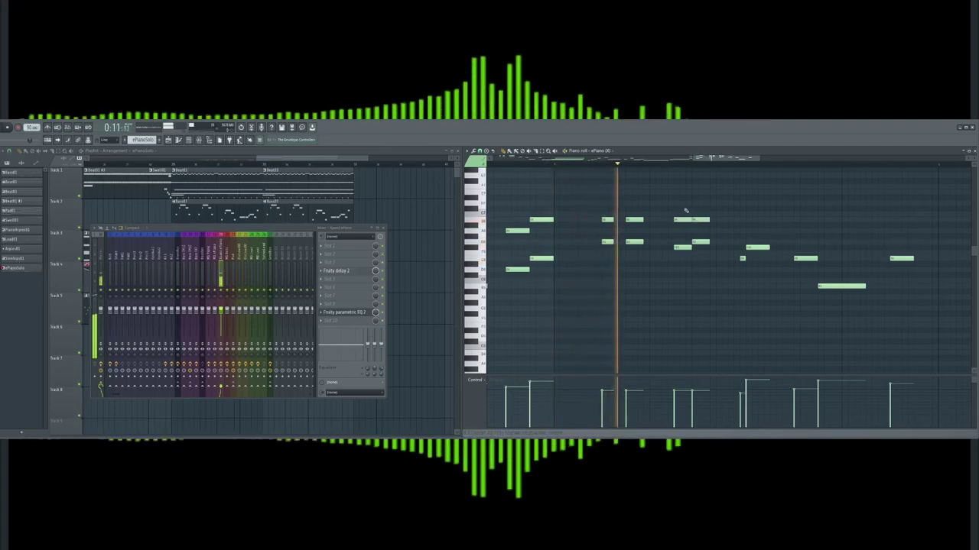
key(space)
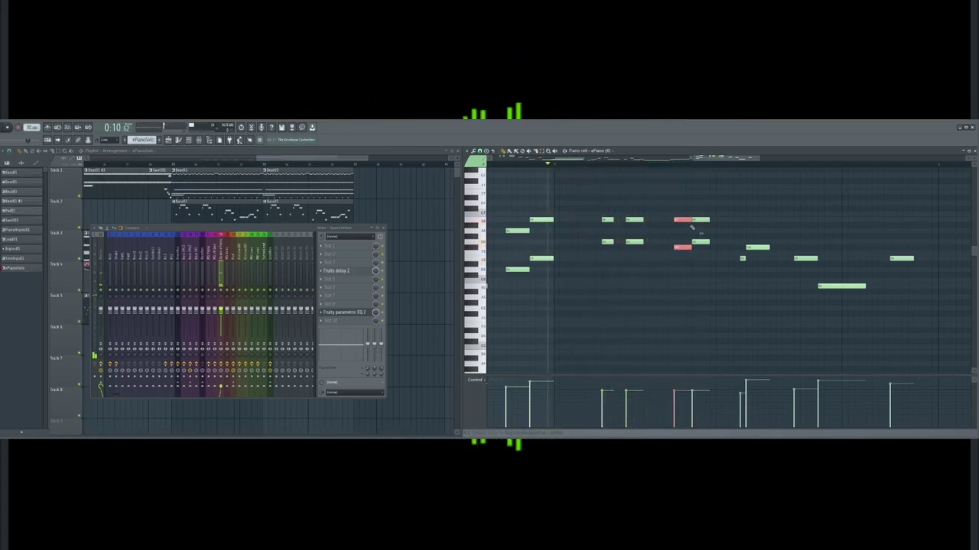
Nudge the second short chord slightly later and raise the three short notes that follow it in pitch
scroll(657, 228, down, 2)
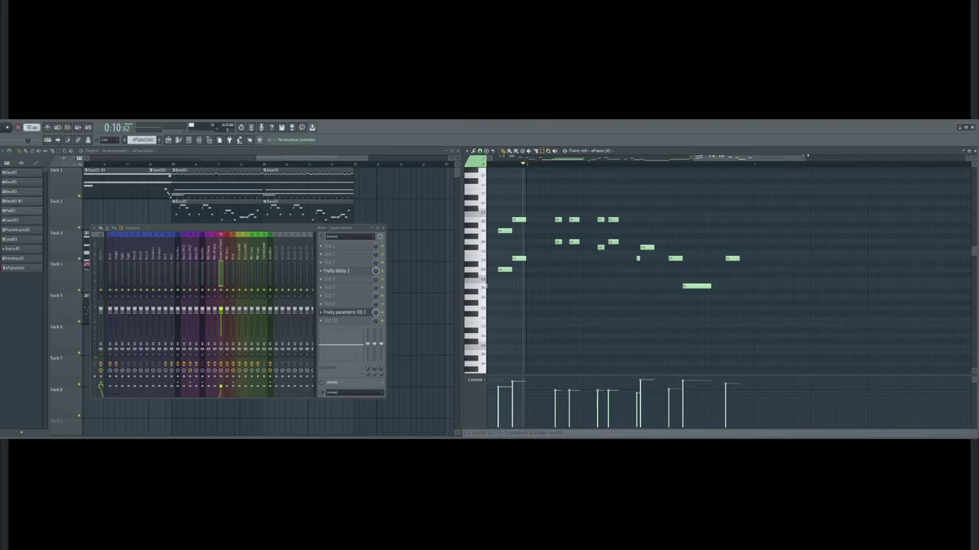
scroll(645, 220, down, 3)
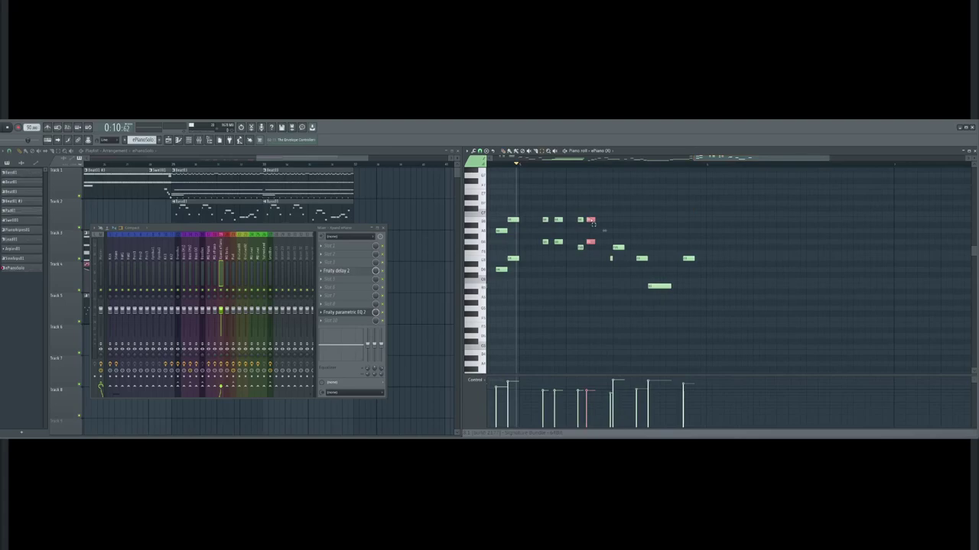
ctrl+click(632, 214)
key(space)
drag(590, 221, 619, 230)
key(space)
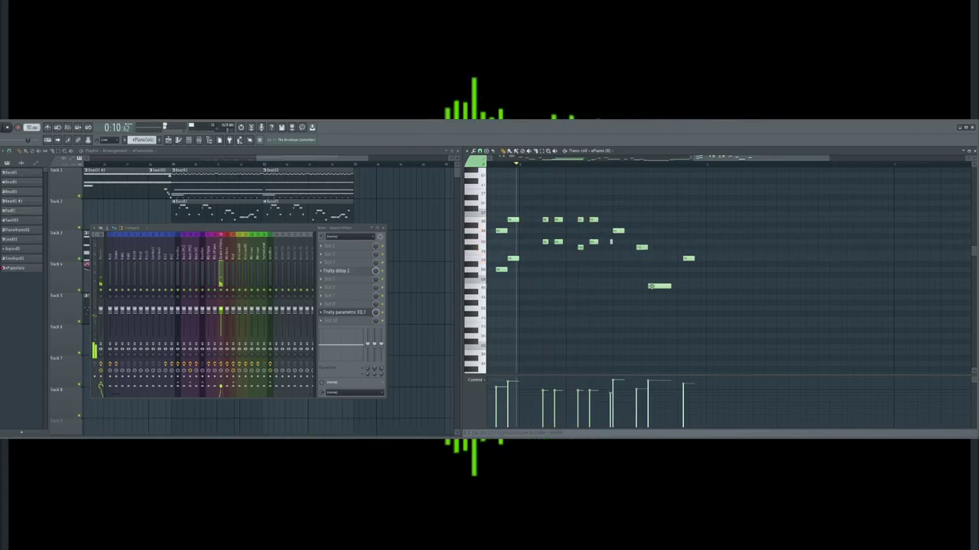
Raise the phrase's held note, lower the short note after it, add a long closing note, and adjust the velocities
drag(650, 286, 752, 291)
click(700, 287)
key(space)
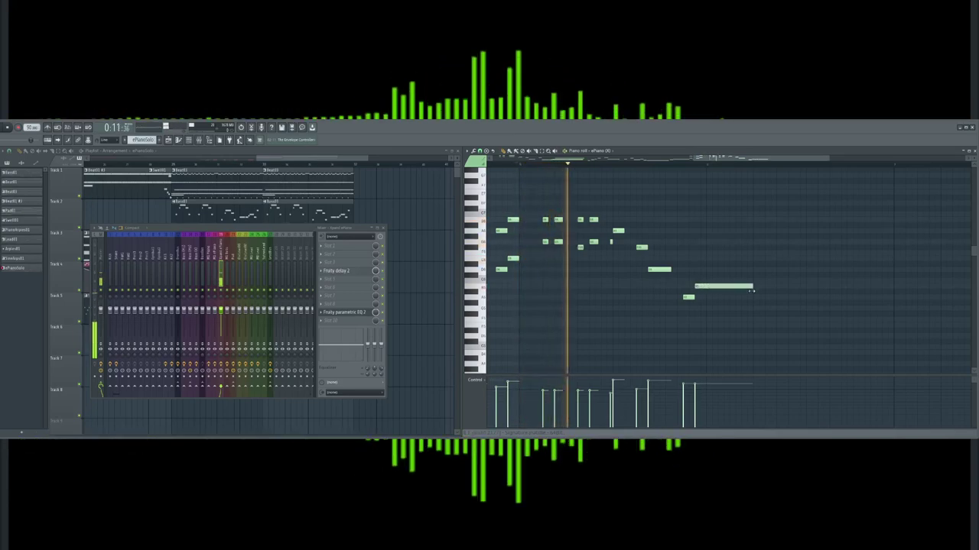
key(space)
drag(621, 393, 628, 389)
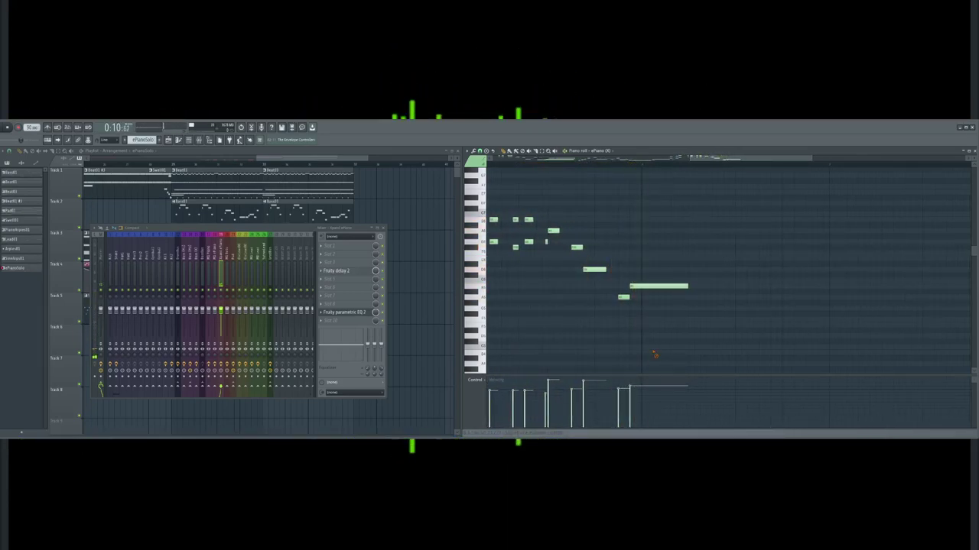
Shorten the long closing note and add a rising run of short notes after it
click(620, 298)
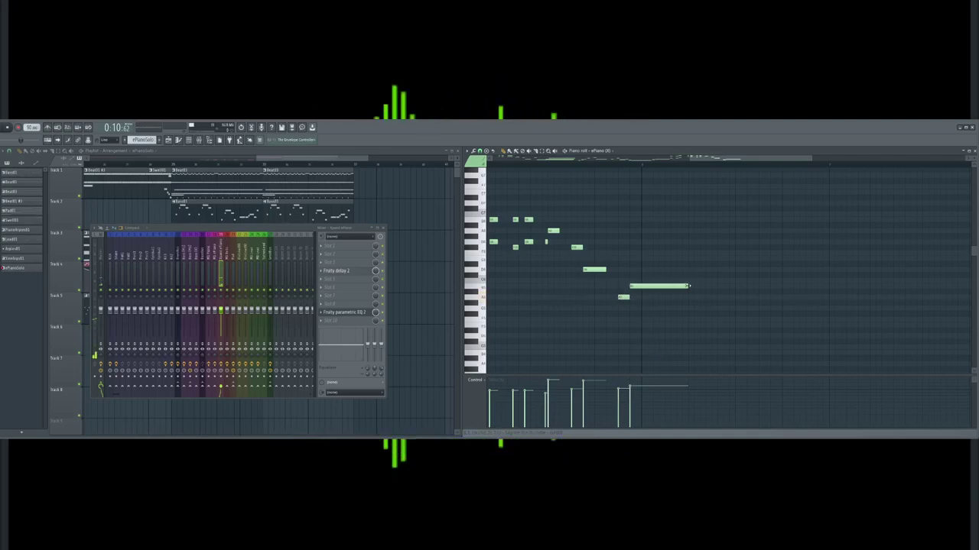
mouse_move(716, 298)
mouse_down()
mouse_move(694, 301)
mouse_move(719, 296)
mouse_up()
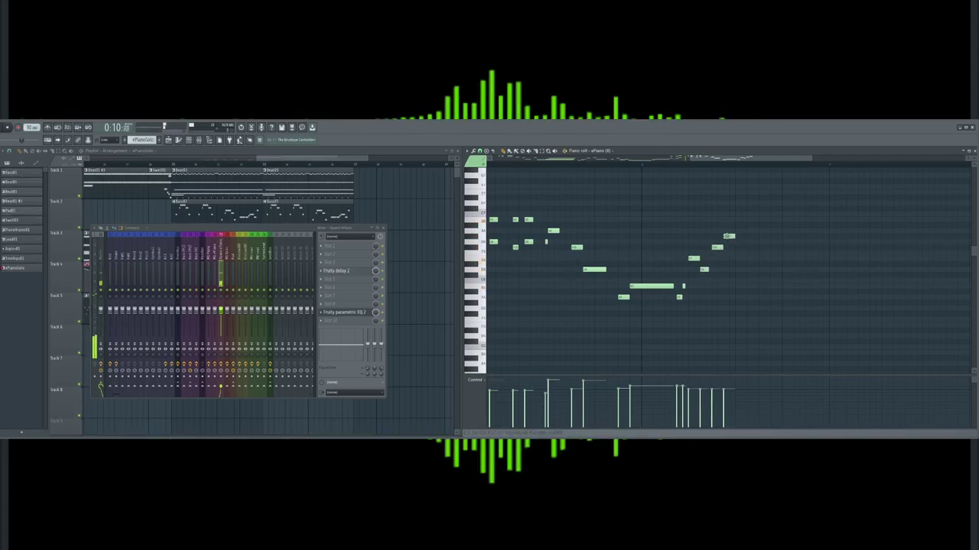
drag(727, 236, 752, 243)
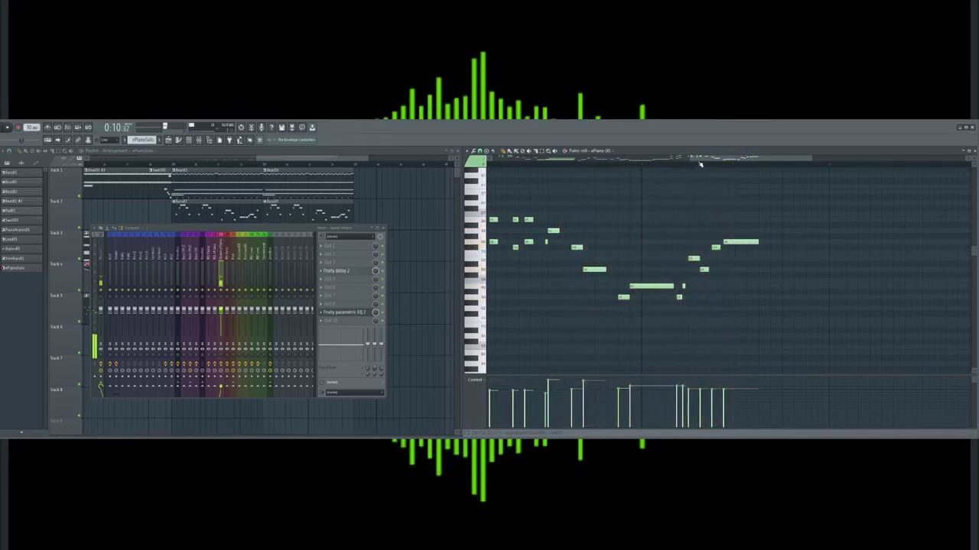
Continue the run with a high note, two falling notes and a long held note, vary their velocities, and trim the held note
drag(698, 160, 727, 161)
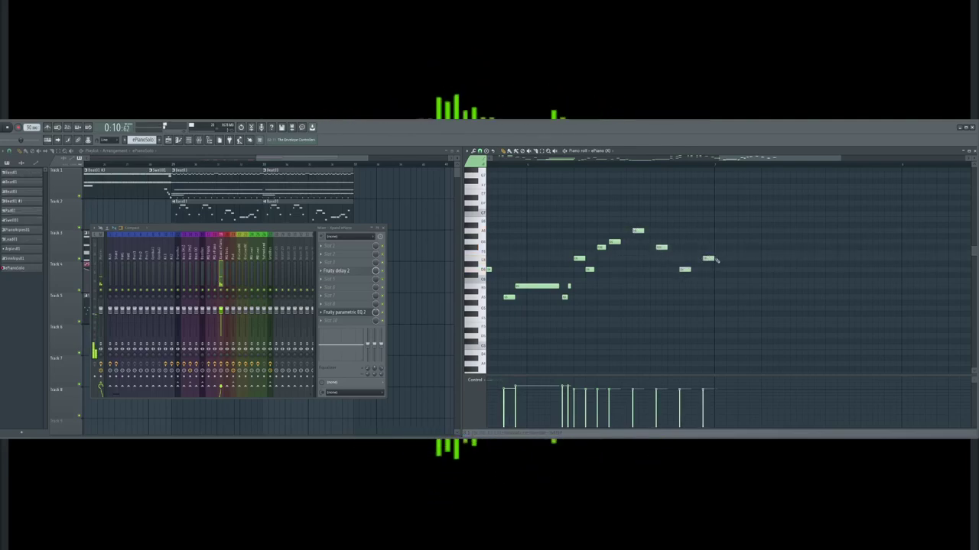
drag(730, 167, 753, 166)
drag(656, 260, 718, 263)
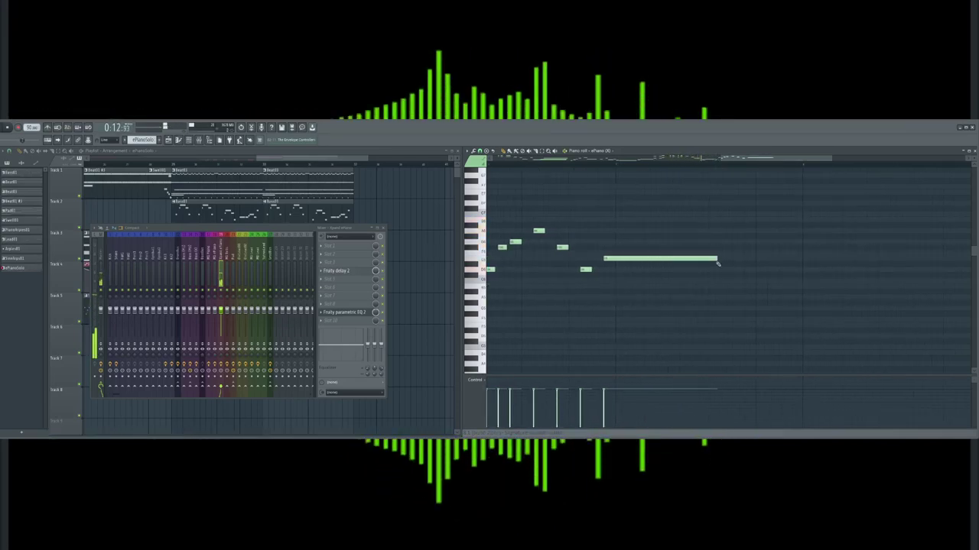
key(space)
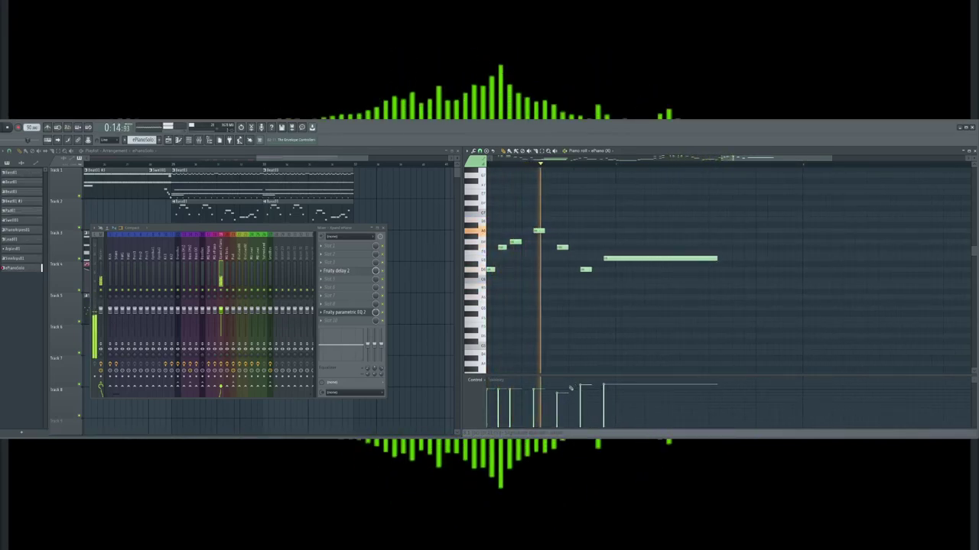
key(space)
click(716, 258)
right_click(717, 259)
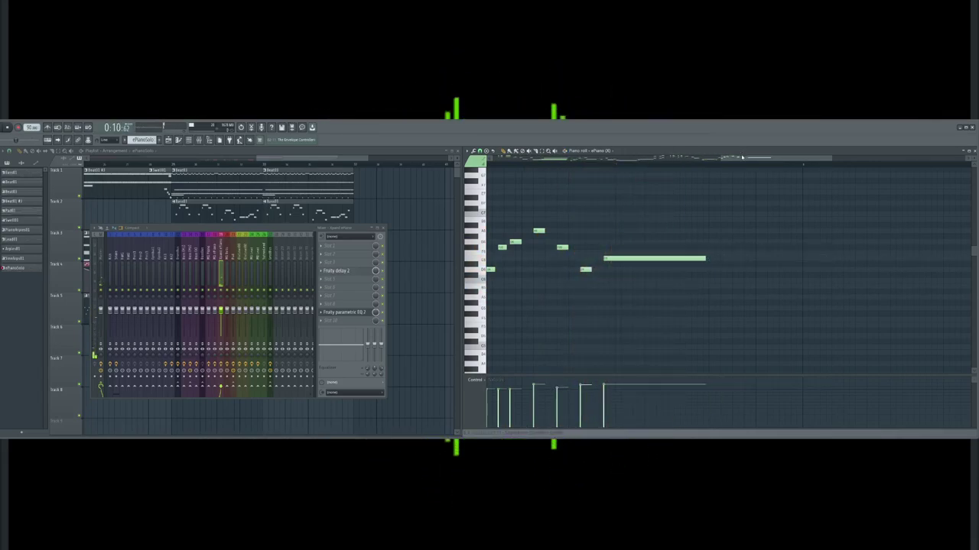
Extend the solo after the held note with two medium-length rising notes and a closing phrase of five short notes
drag(741, 158, 760, 158)
click(634, 247)
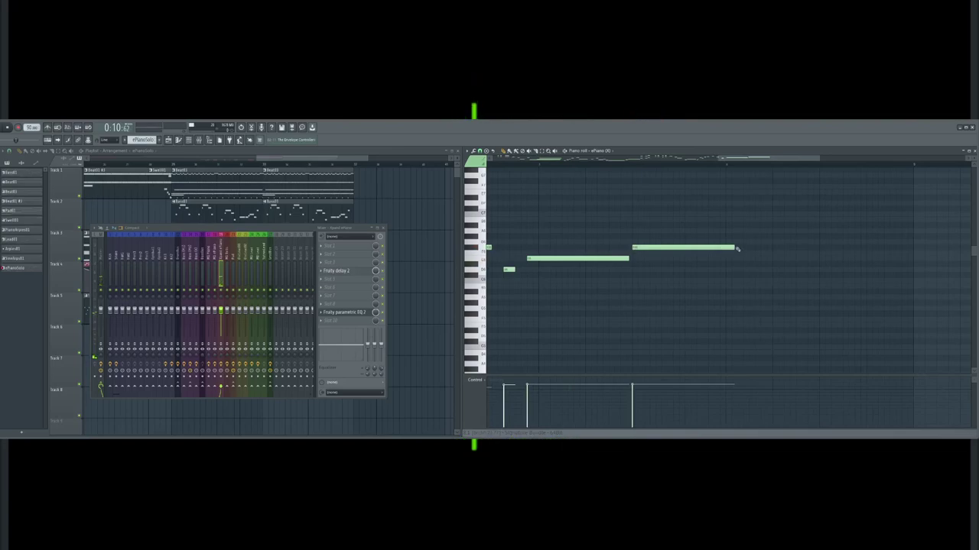
click(681, 243)
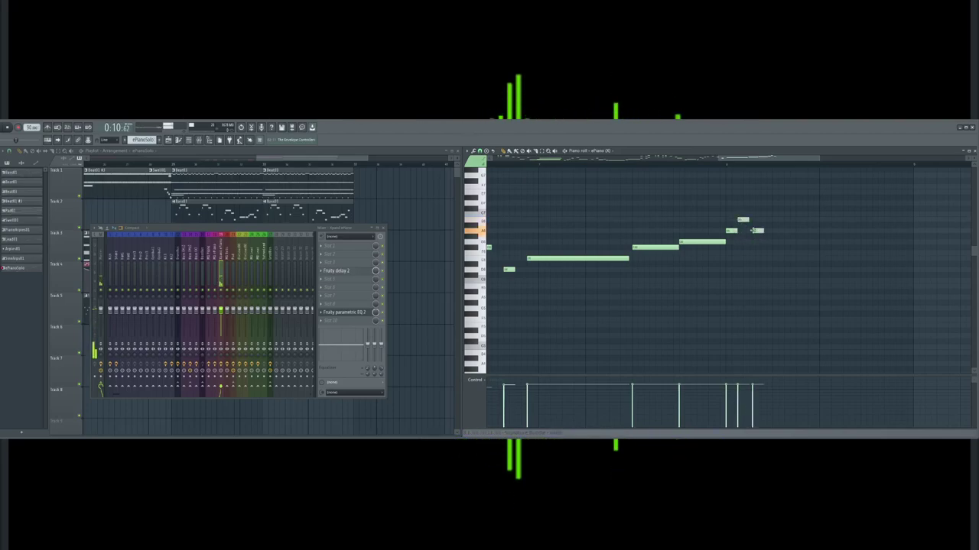
drag(754, 248, 753, 242)
drag(752, 159, 777, 160)
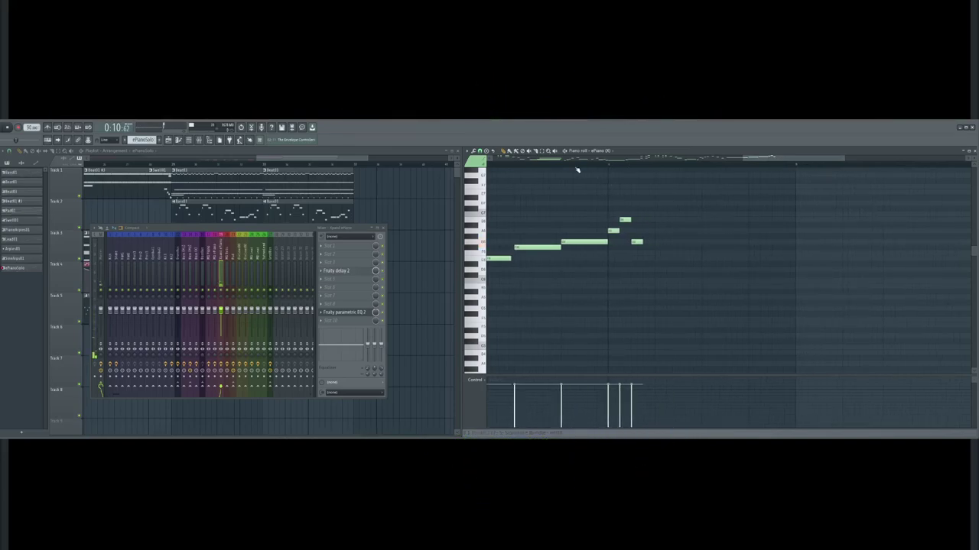
key(space)
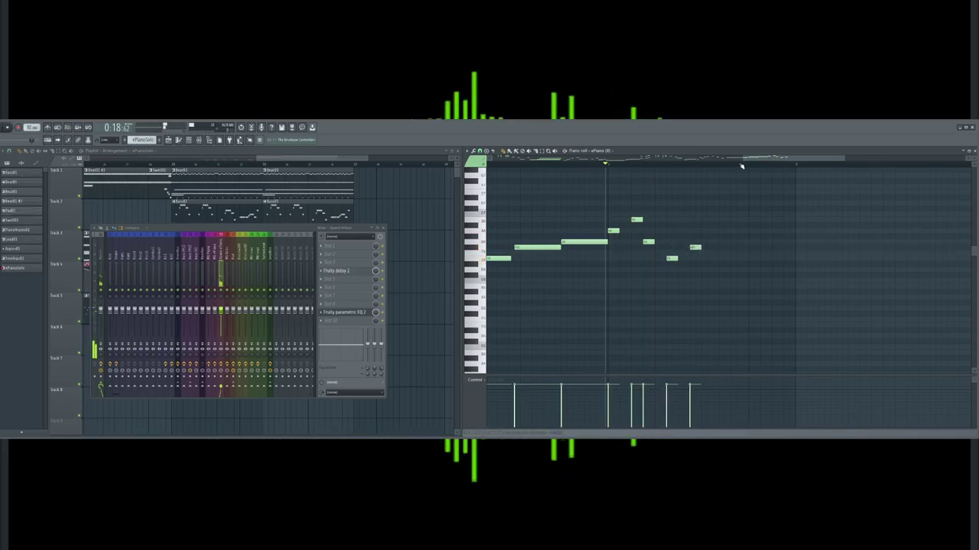
Close the mixer and play the arrangement through the second half of the ePianoSolo clip
click(380, 227)
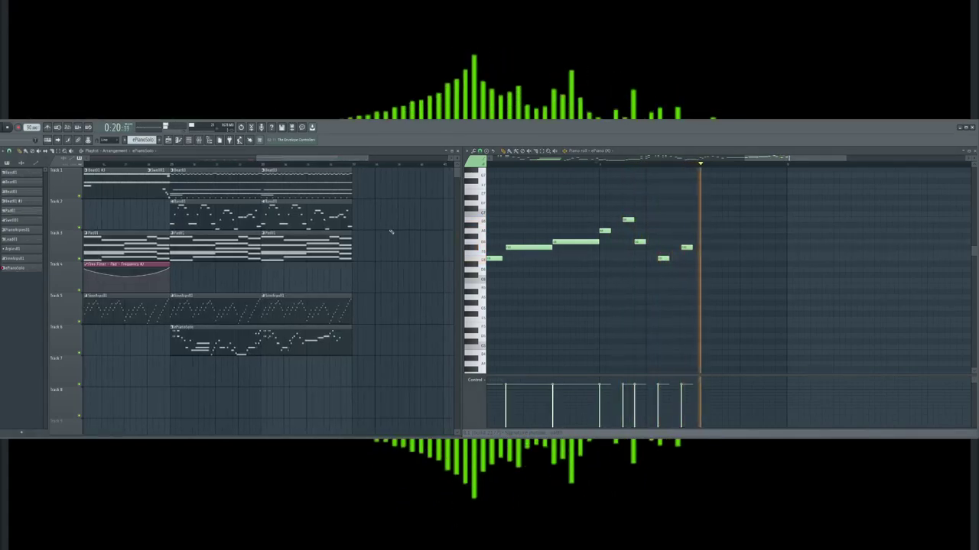
click(305, 165)
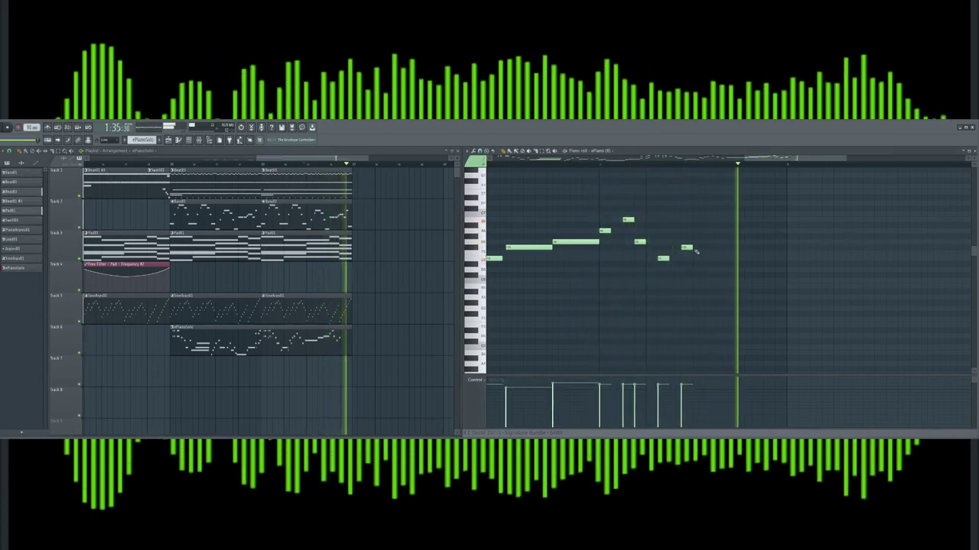
Lengthen the solo's last note into a held note, close the bar with two short rising two-note chords, and restart playback
key(space)
drag(691, 249, 734, 256)
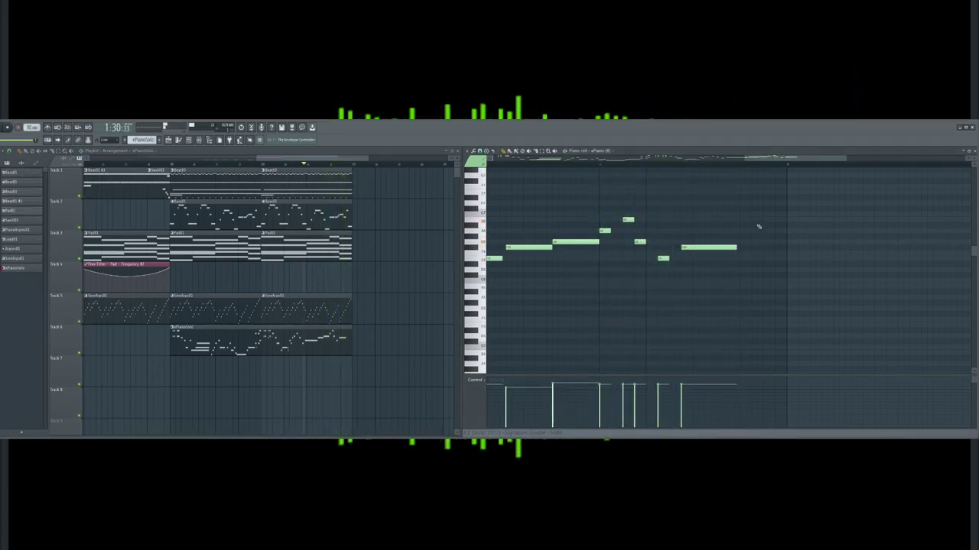
click(762, 236)
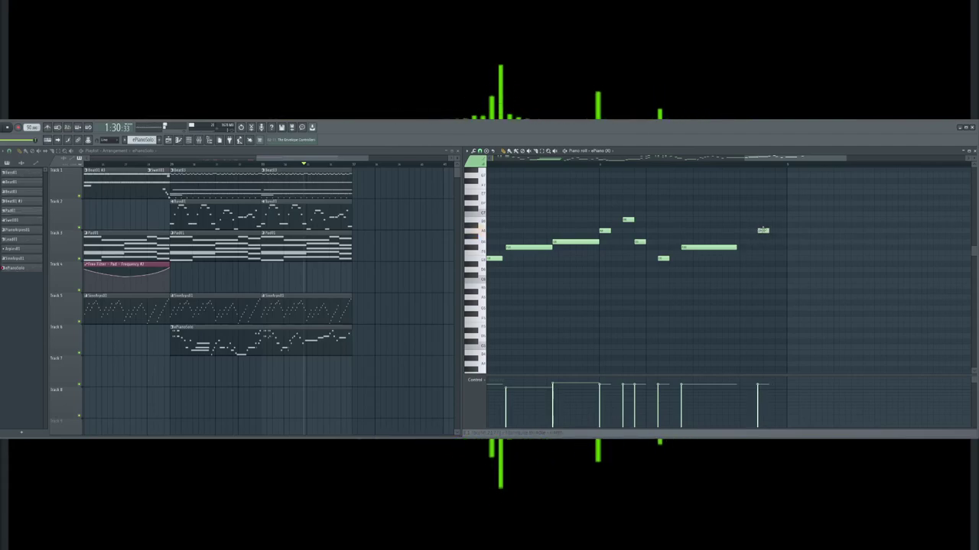
click(778, 225)
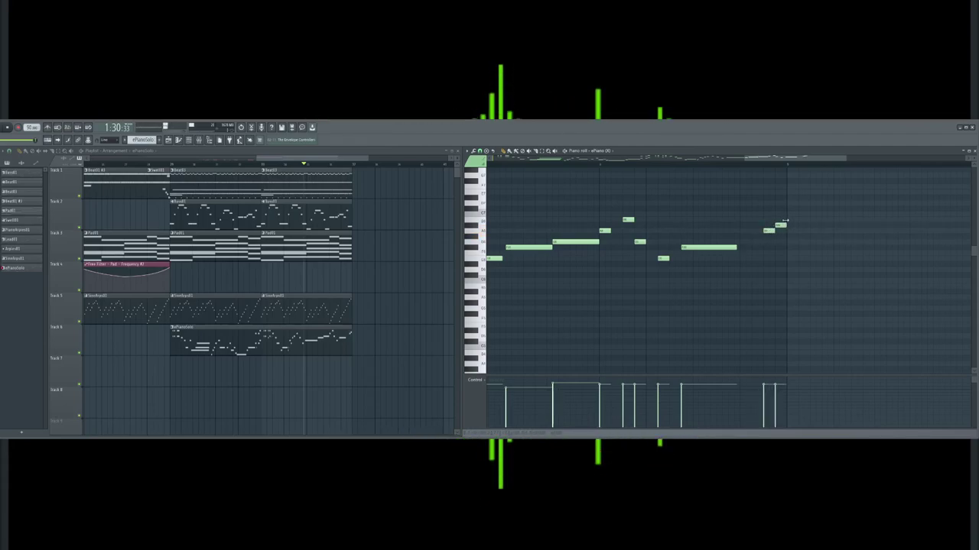
drag(781, 225, 783, 220)
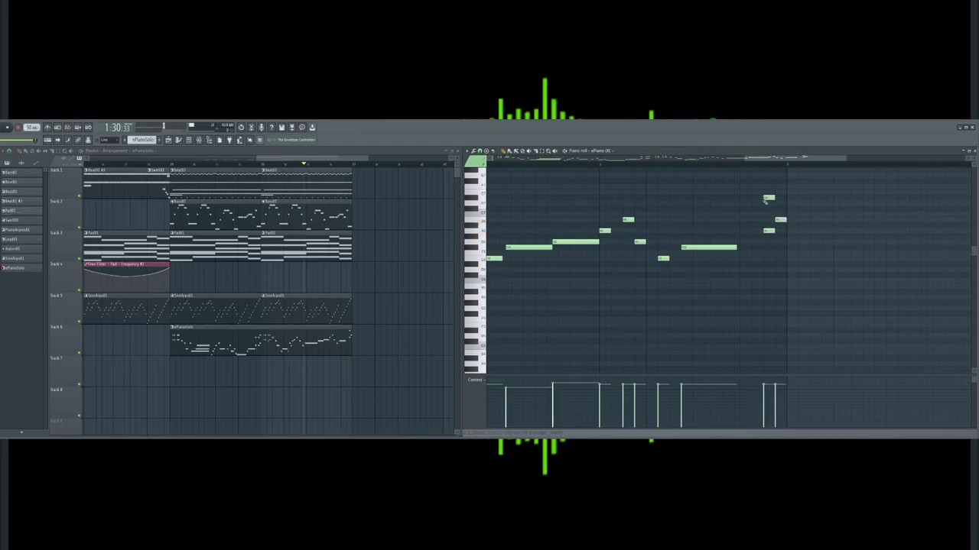
click(767, 201)
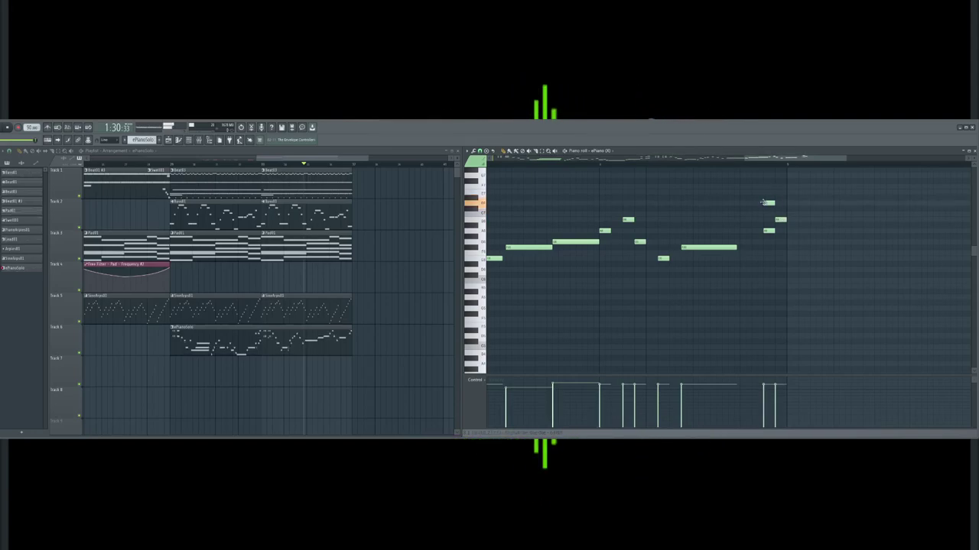
click(779, 192)
key(space)
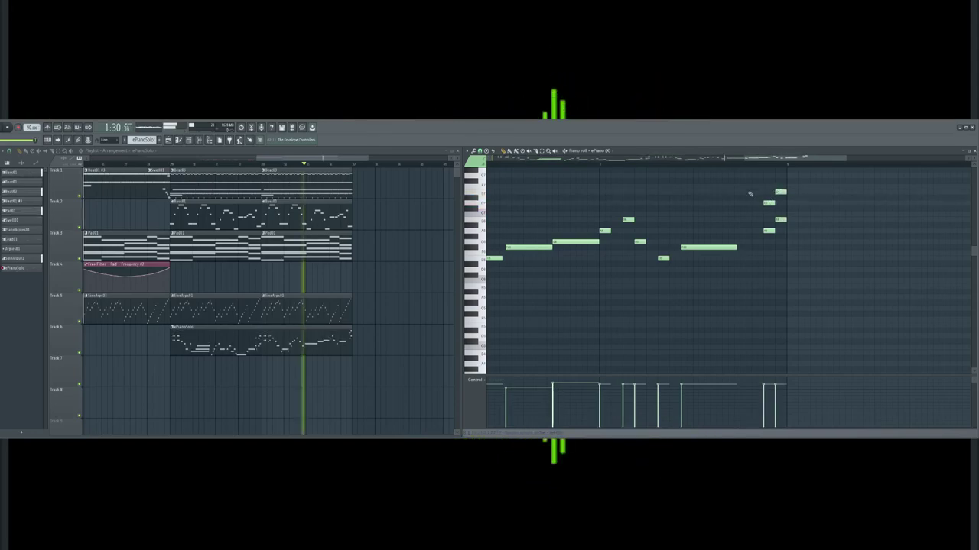
Duplicate the last two blocks of beat, bass and pad clips on tracks 1 to 3 directly after the solo
drag(379, 183, 219, 241)
key(ctrl+b)
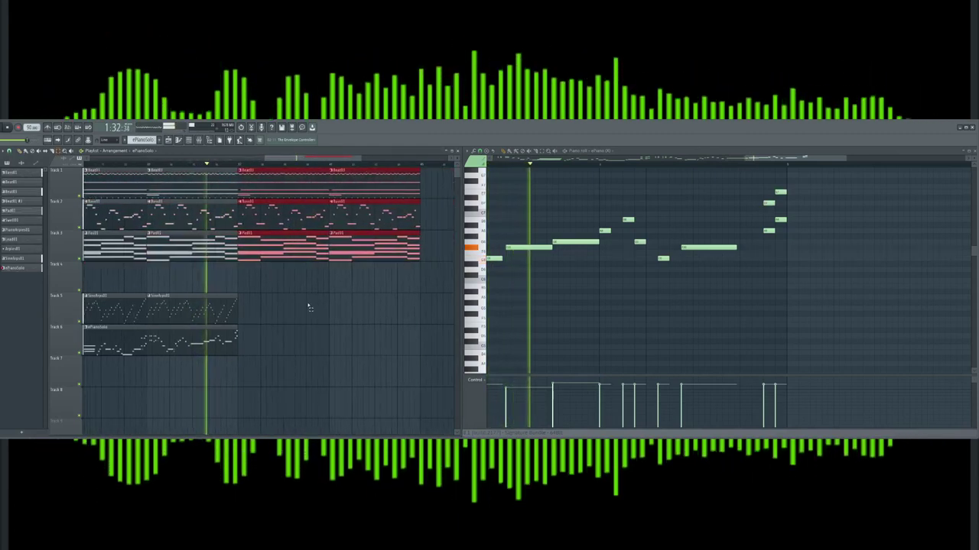
ctrl+click(307, 306)
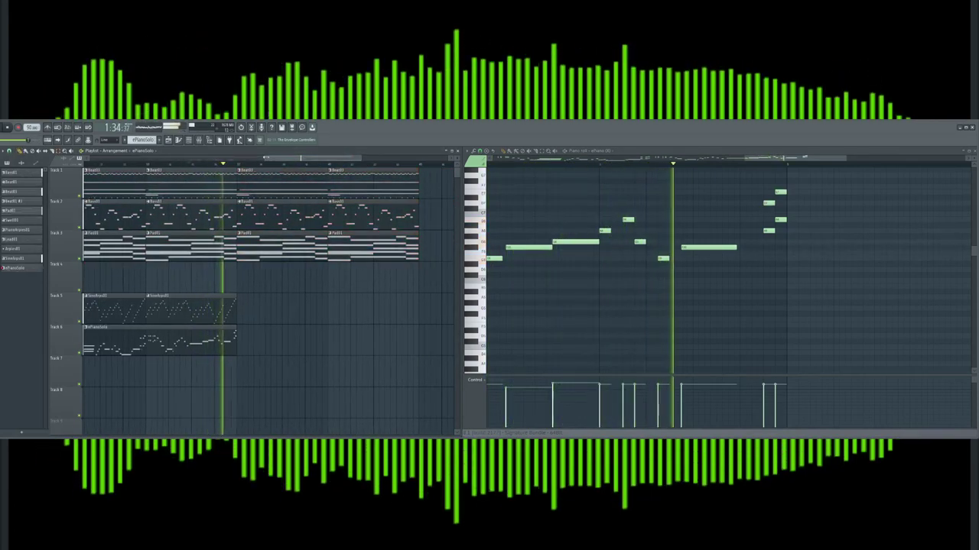
drag(266, 159, 193, 158)
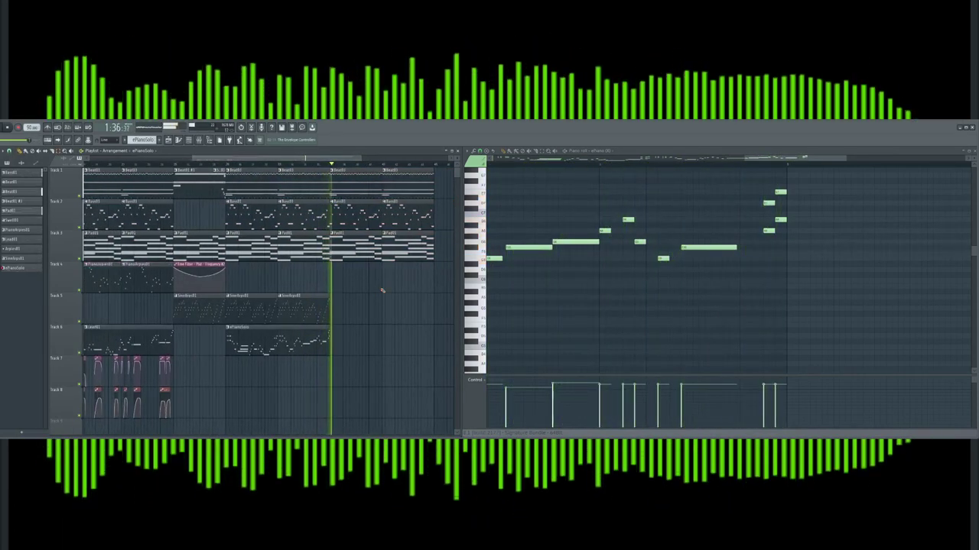
Play from the solo's start and reshape the sine arp track's parametric EQ, lowering the low-mid band and shifting the two upper bands higher
key(space)
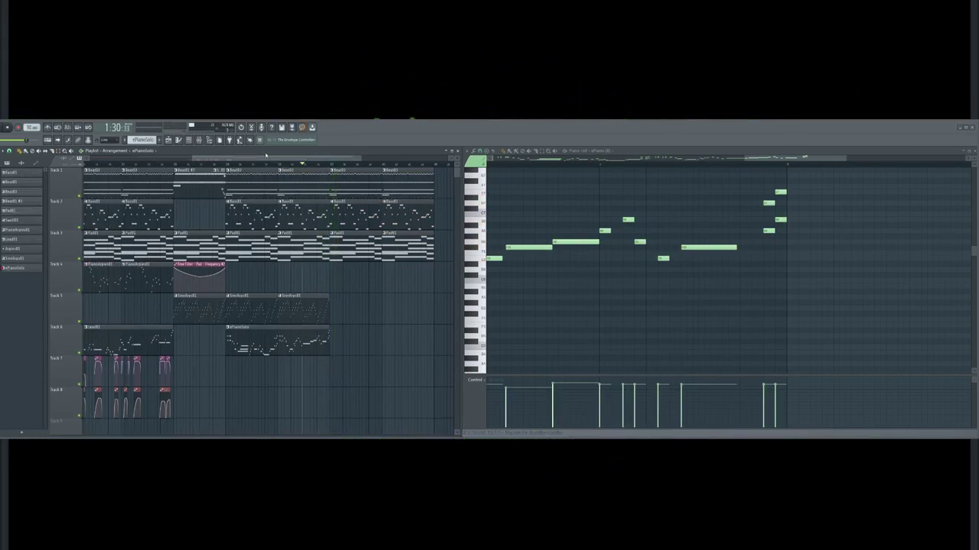
key(space)
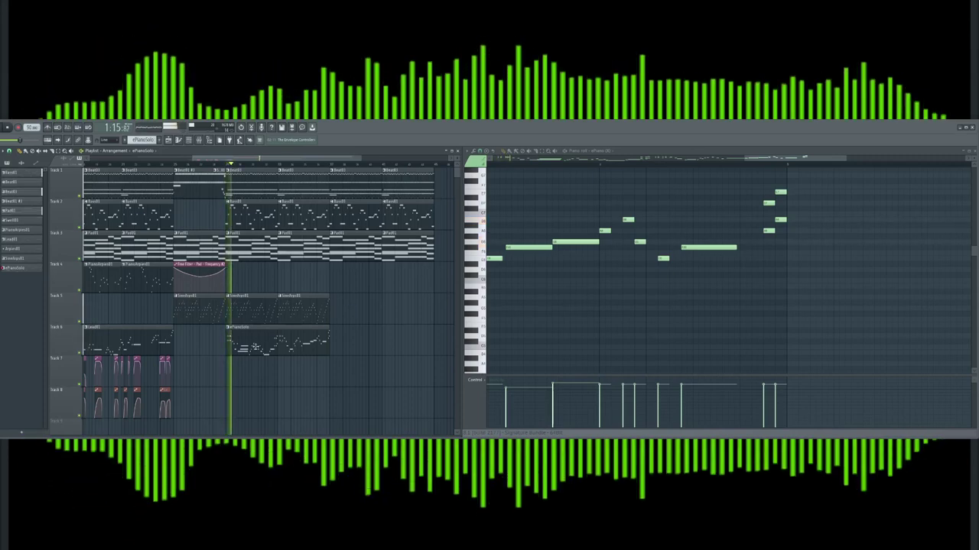
click(256, 304)
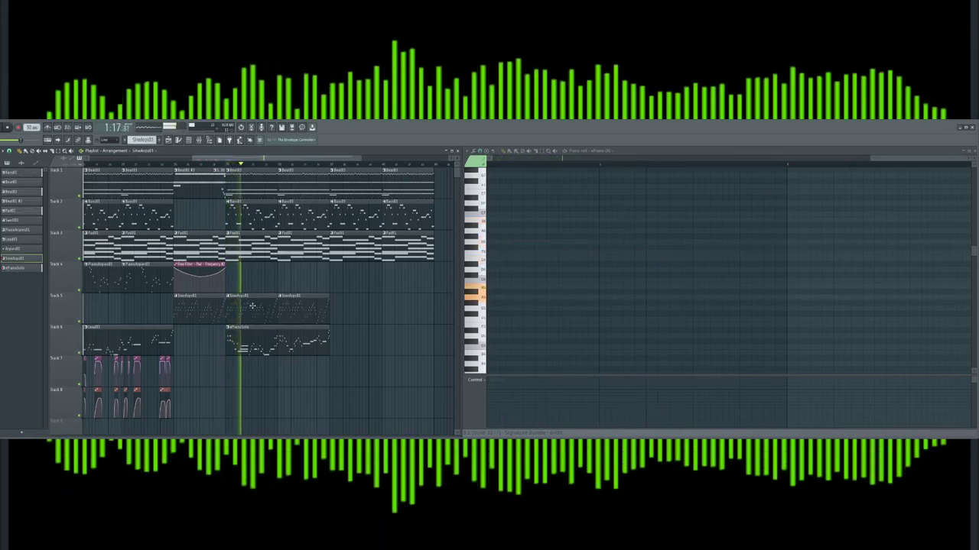
key(F9)
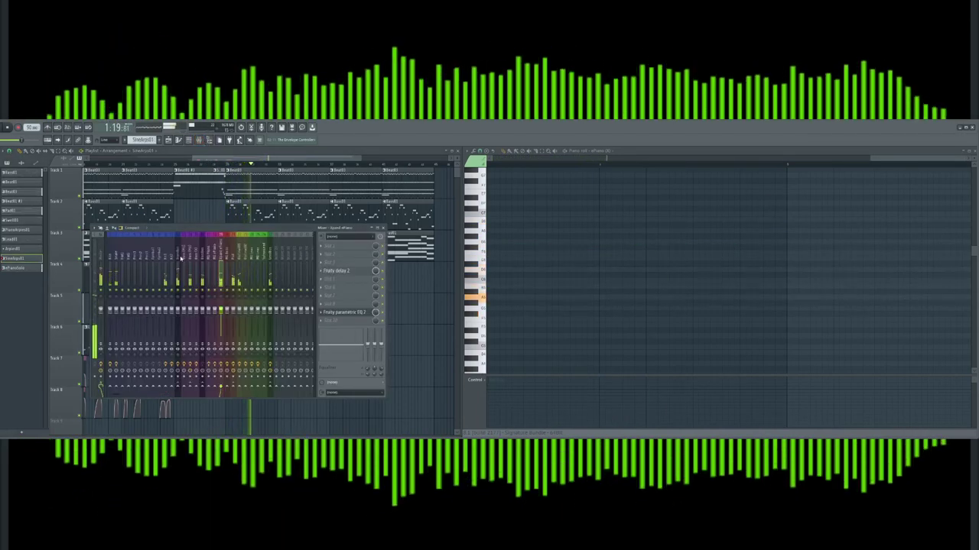
click(239, 259)
click(344, 312)
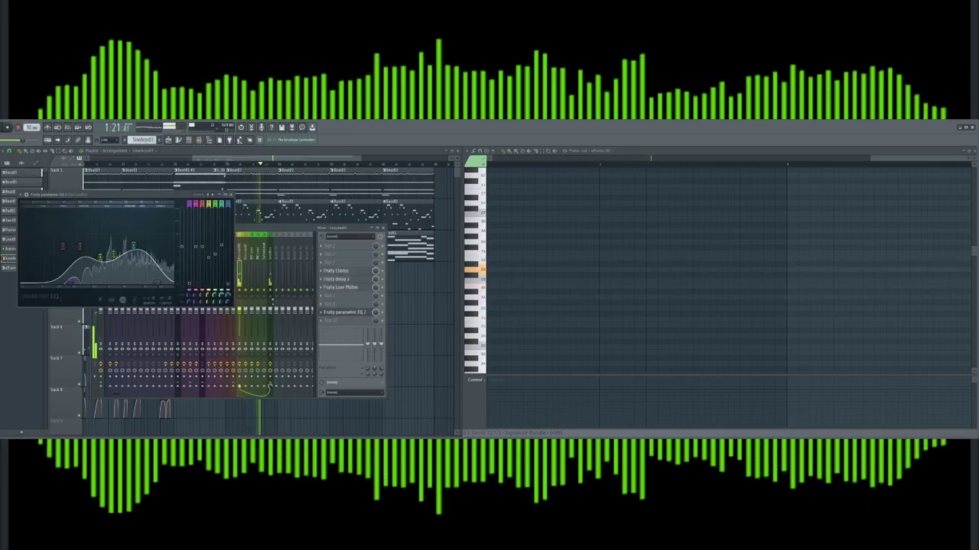
drag(100, 257, 143, 245)
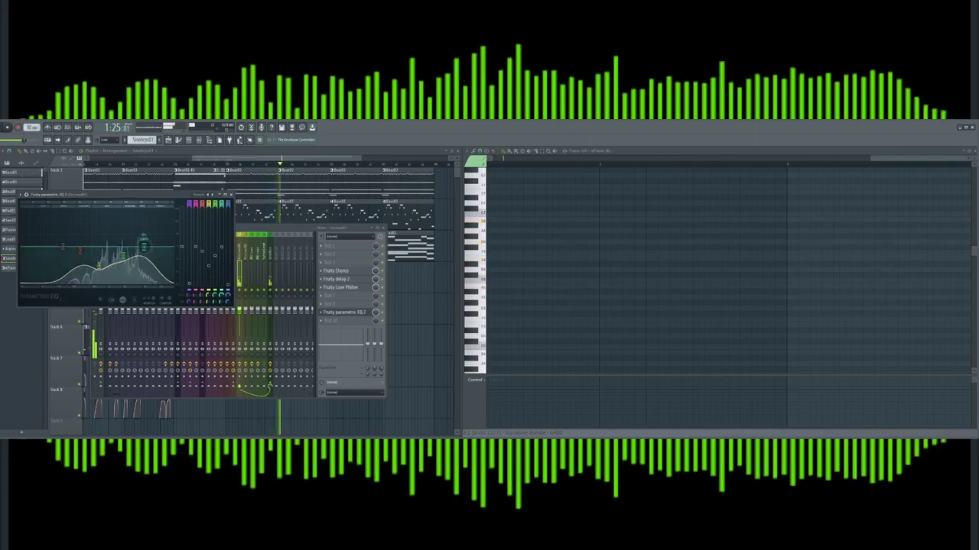
click(231, 195)
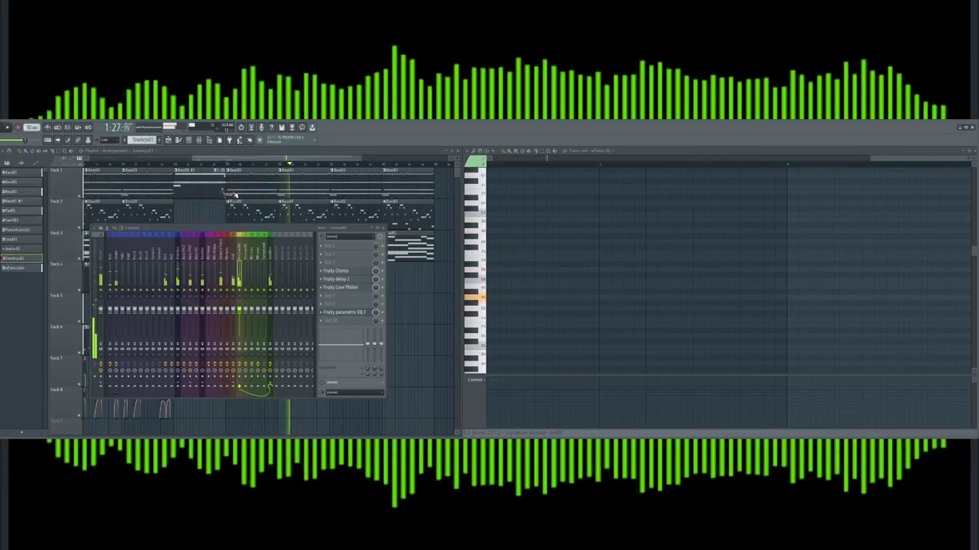
Reshape the electric piano track's parametric EQ, rolling off the lows and highs and boosting the low mids
click(345, 312)
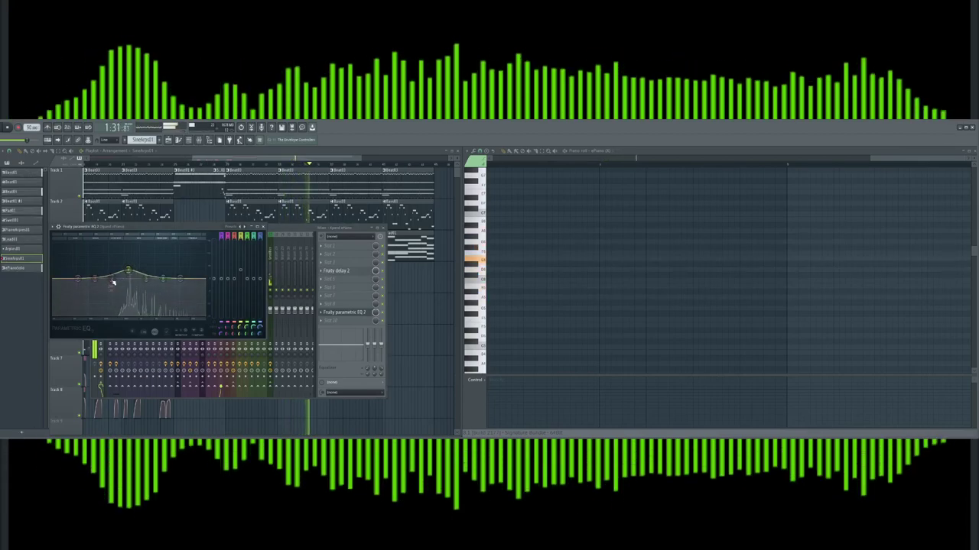
drag(113, 283, 194, 302)
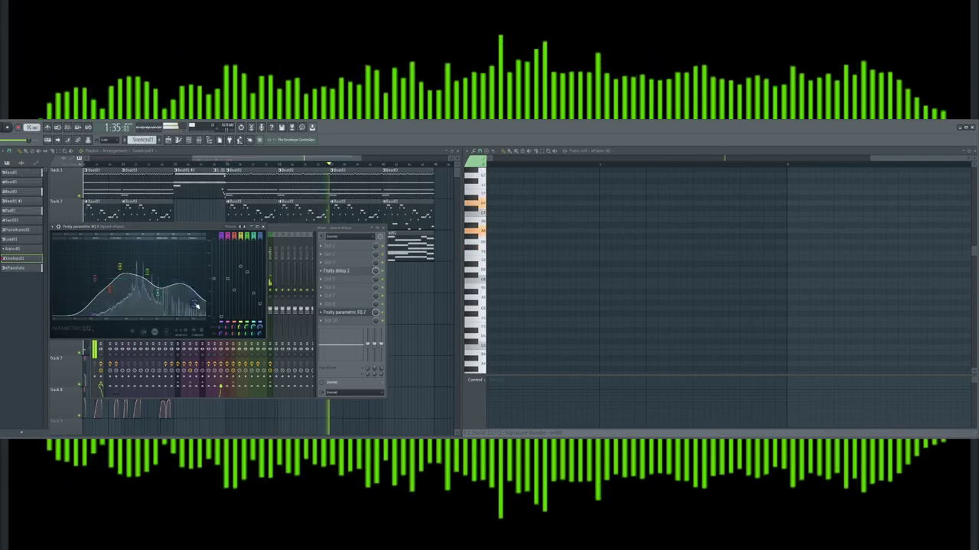
drag(148, 272, 145, 269)
drag(194, 305, 190, 313)
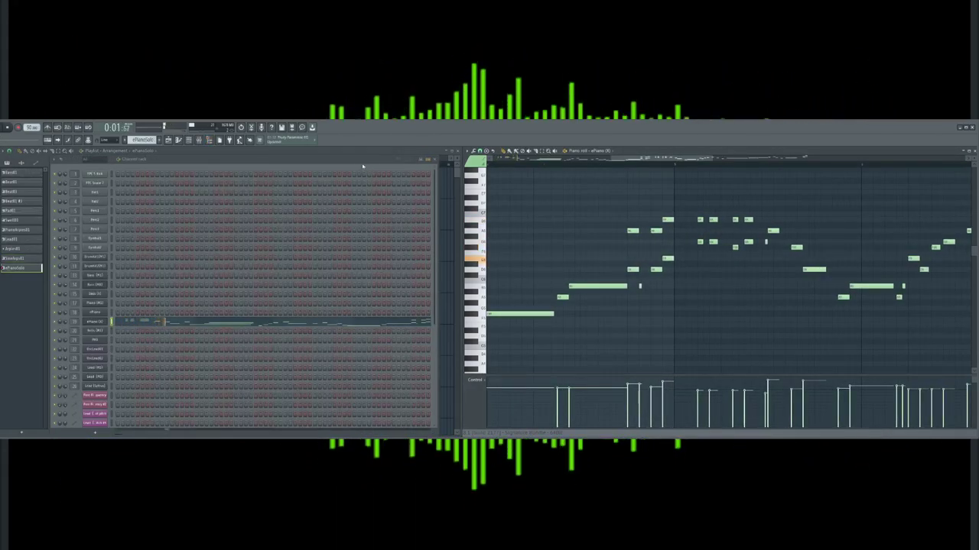
Bring the playlist forward and listen to the ePianoSolo pattern on its own
click(308, 150)
scroll(336, 161, up, 5)
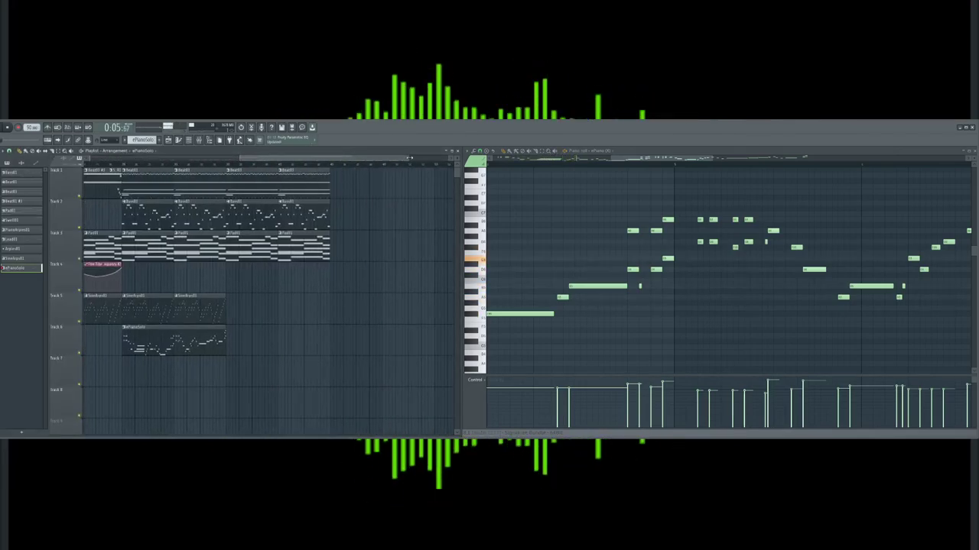
scroll(336, 162, down, 5)
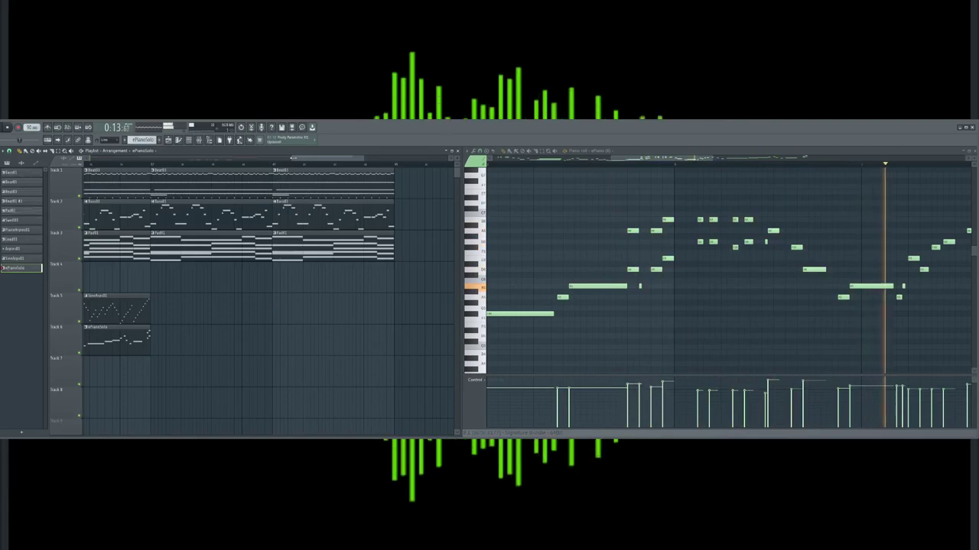
key(space)
Create a master volume automation clip over the final two blocks on track 4 and shape it into a curved fade-out
drag(152, 166, 397, 193)
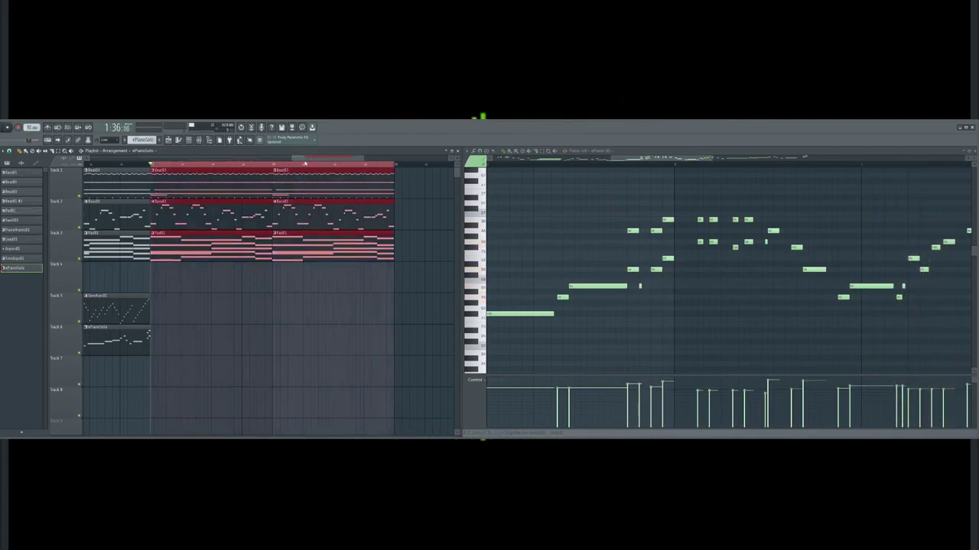
drag(292, 158, 82, 158)
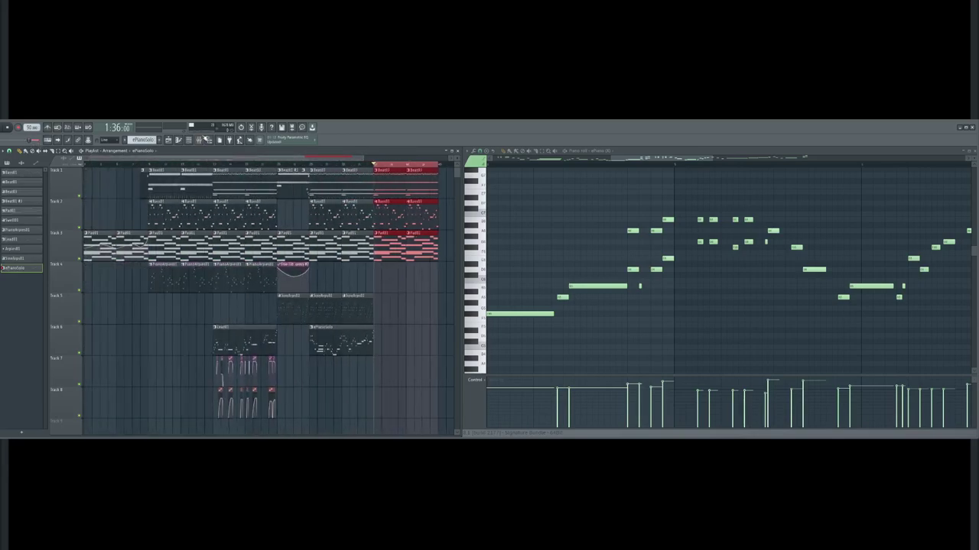
click(228, 140)
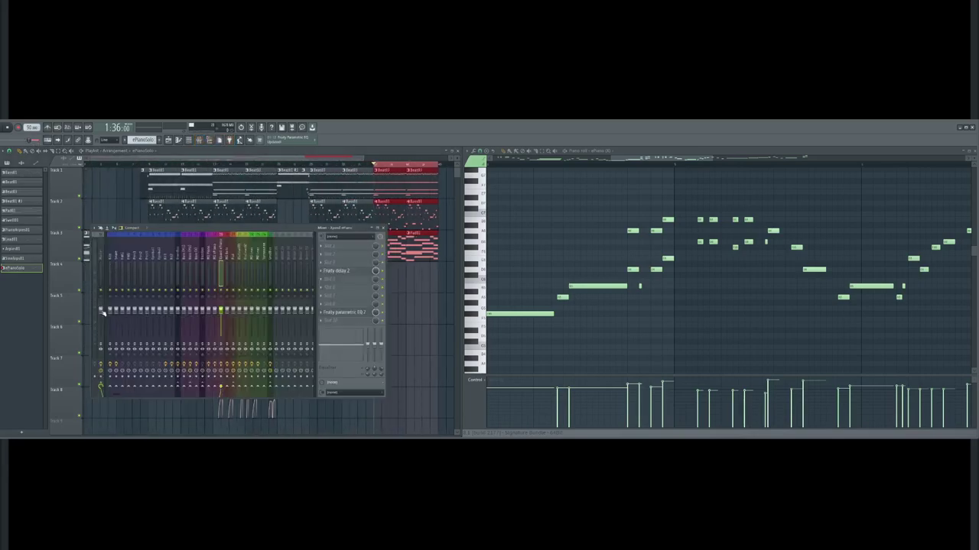
click(123, 358)
key(F9)
drag(438, 273, 440, 298)
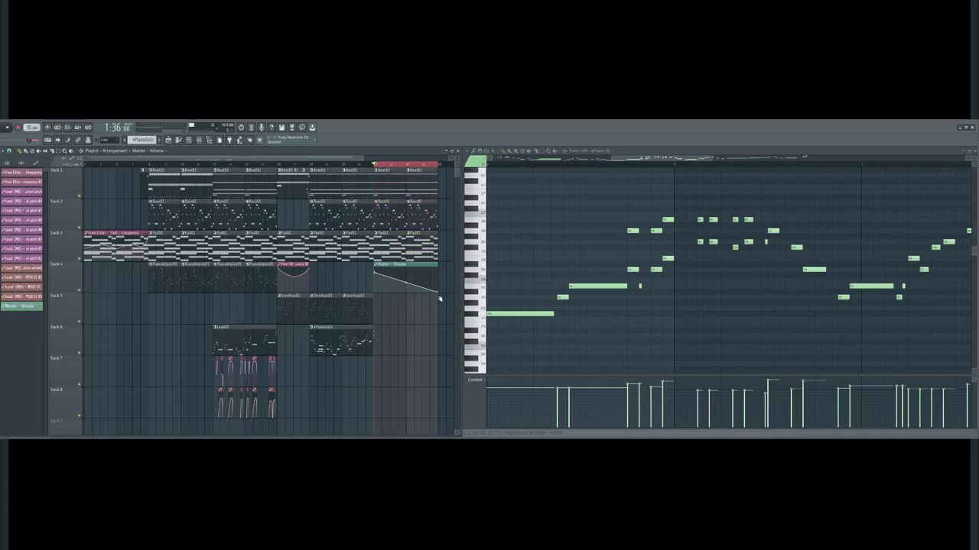
Play the transition from the end of the solo into the fade-out
click(376, 165)
key(space)
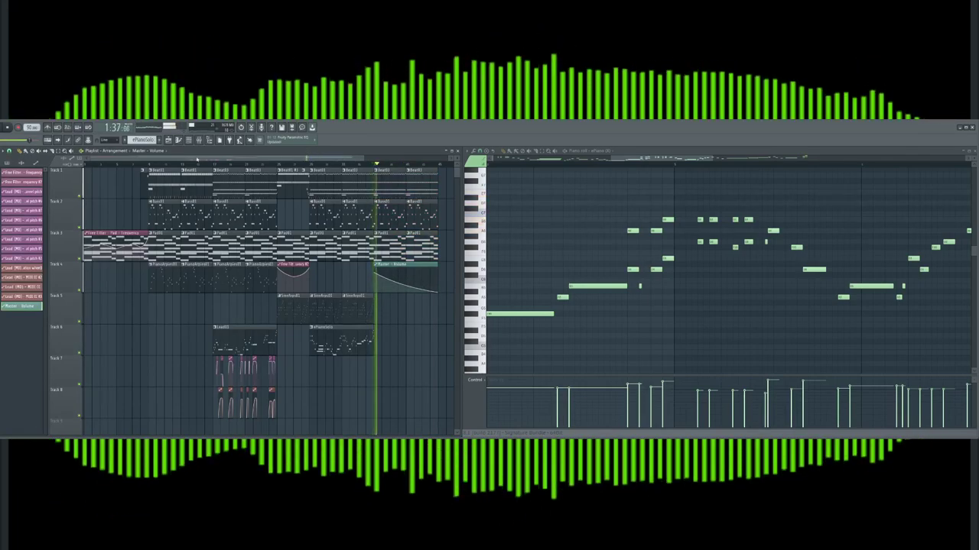
key(space)
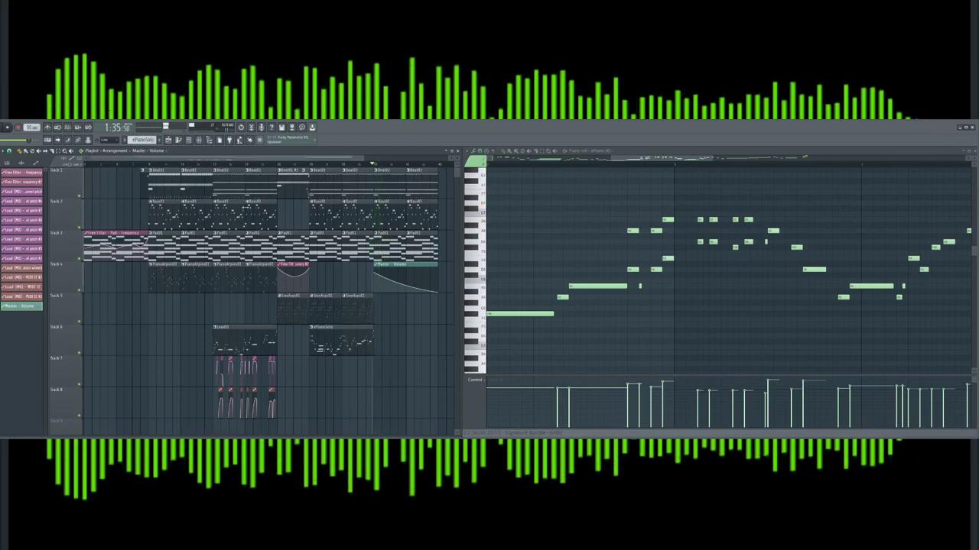
Return to the song's start, examine the effects on the master and a melodic mixer track, and start playback
drag(115, 165, 53, 165)
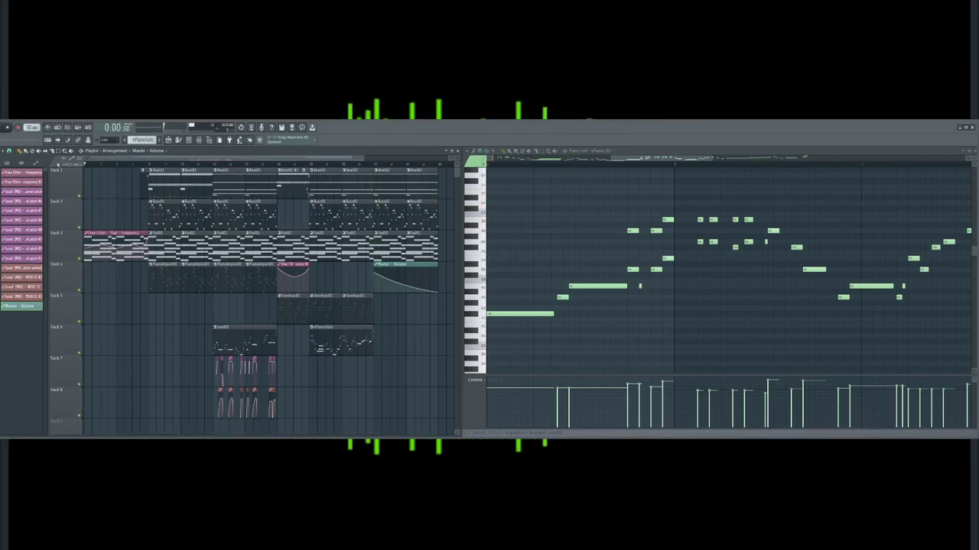
click(203, 139)
click(100, 254)
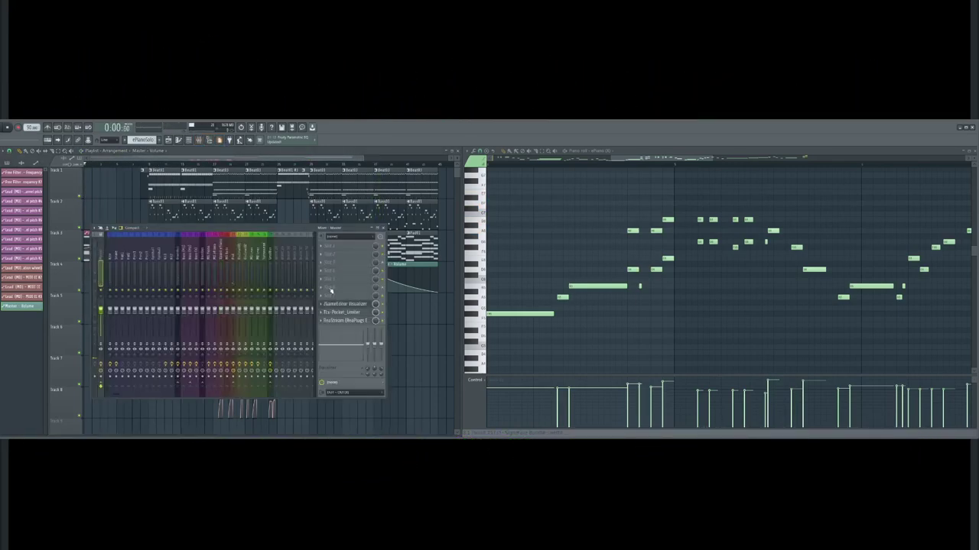
click(228, 255)
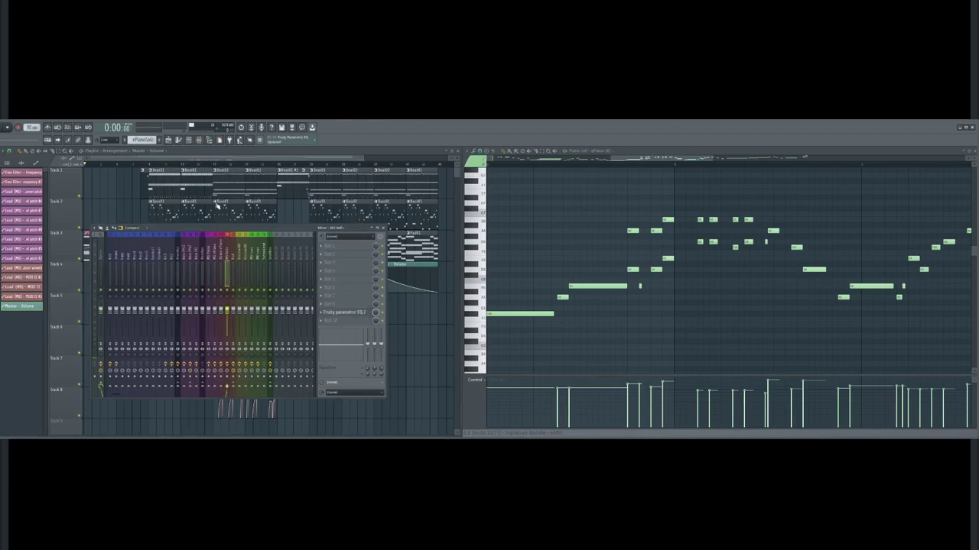
key(space)
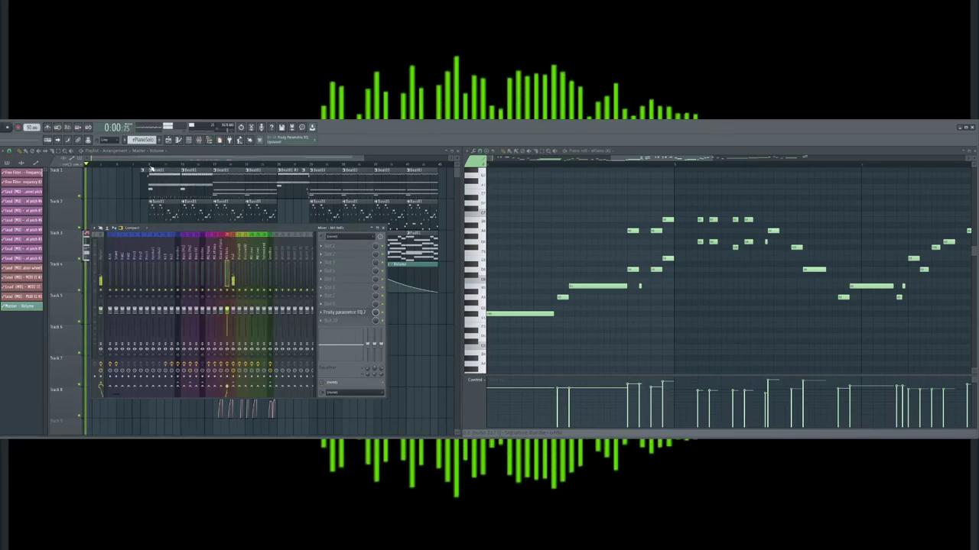
While the song plays, examine the parametric EQ and Fruity Delay 2 settings on the snare mixer track
click(199, 140)
click(199, 140)
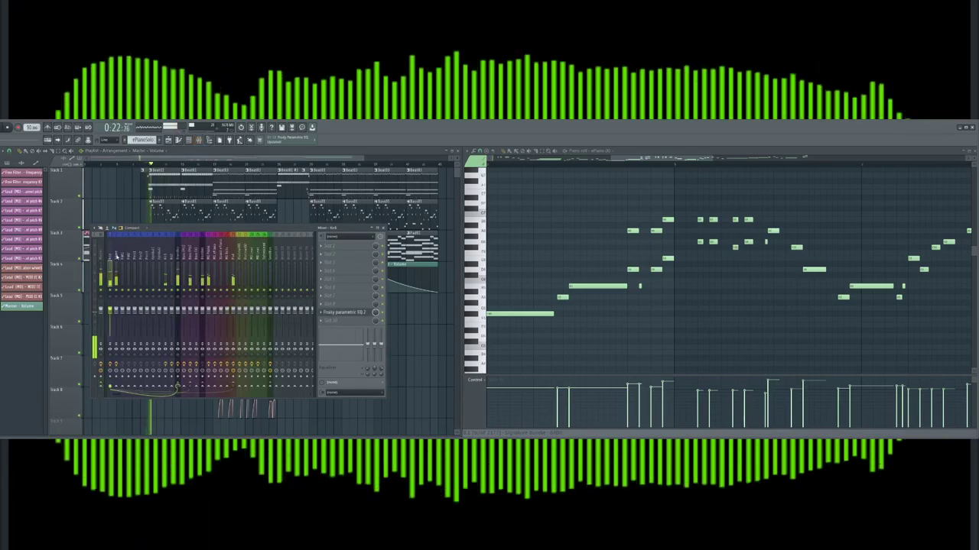
click(370, 313)
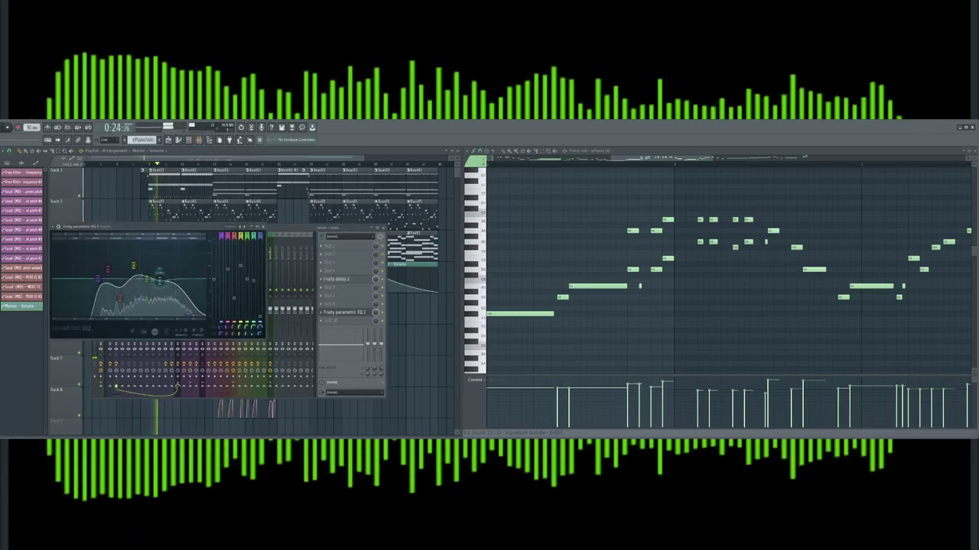
key(Escape)
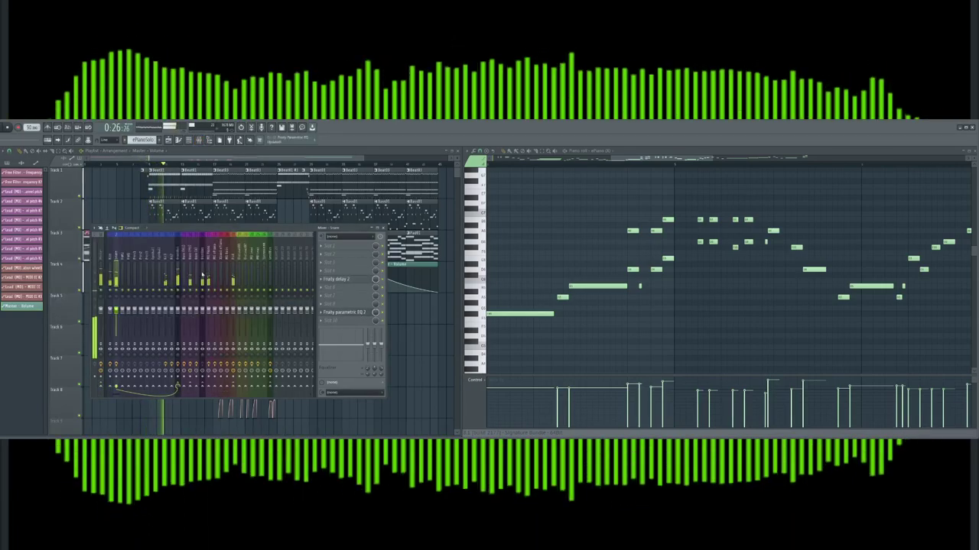
click(348, 280)
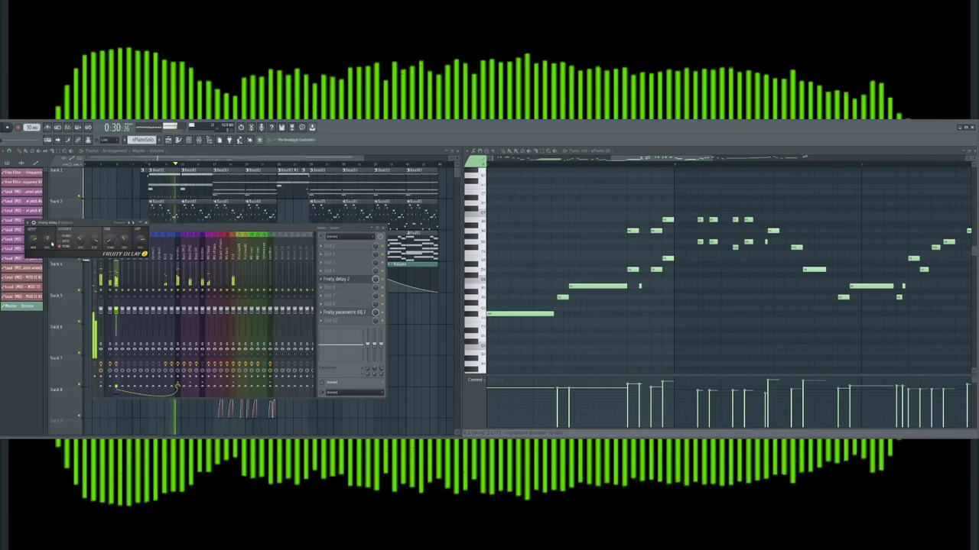
click(144, 223)
Examine the parametric EQ curve on the drum bus mixer track while the song plays
click(182, 260)
click(343, 305)
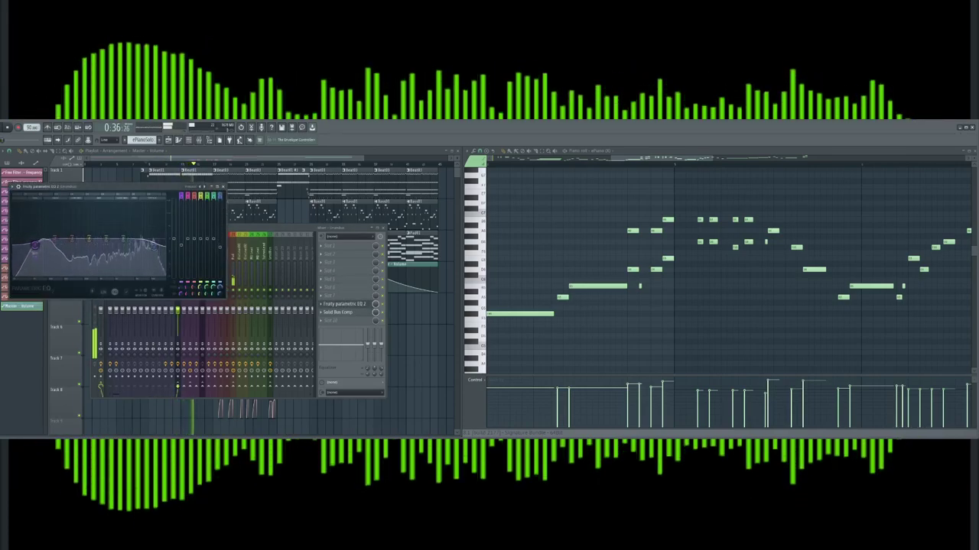
click(223, 187)
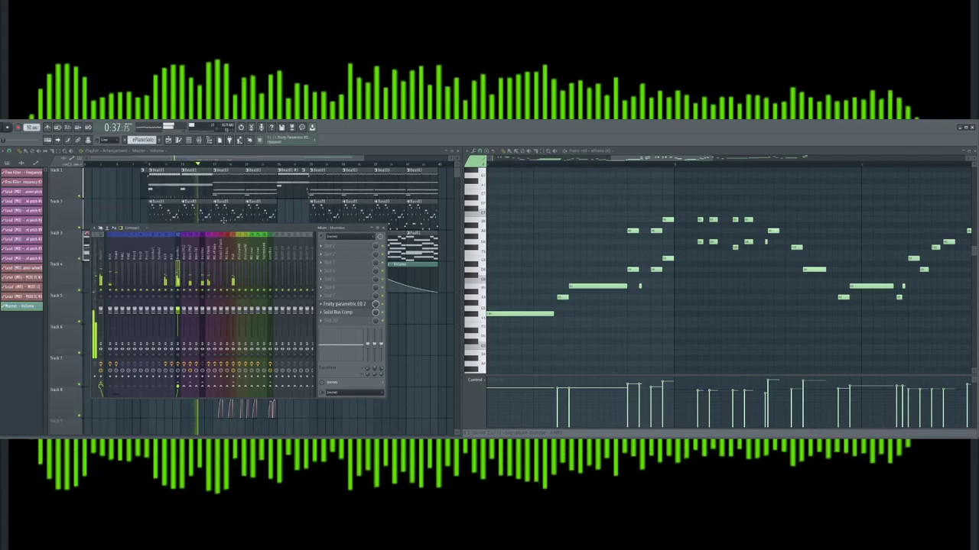
In the bass mixer track's parametric EQ, raise the middle band slightly and lower the neighbouring higher band
click(191, 254)
click(358, 314)
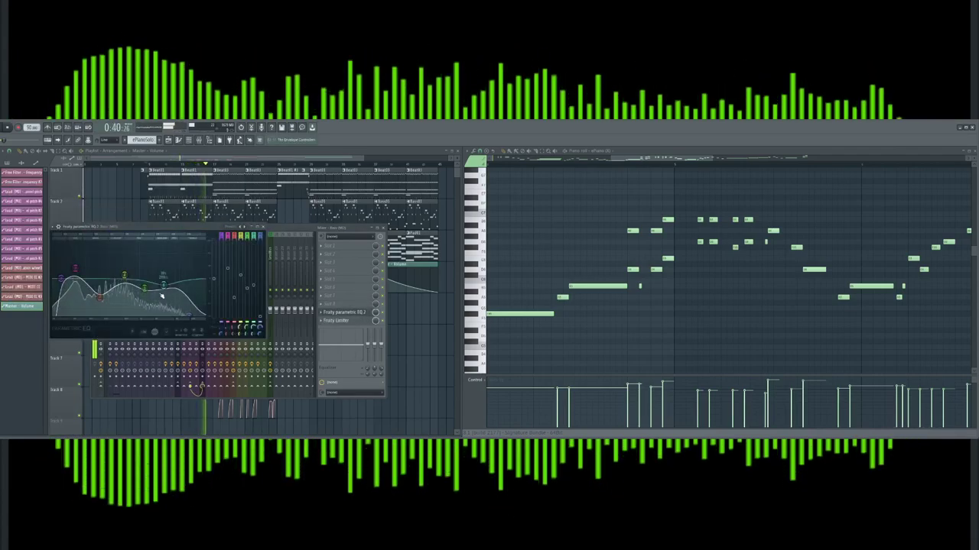
drag(144, 289, 123, 270)
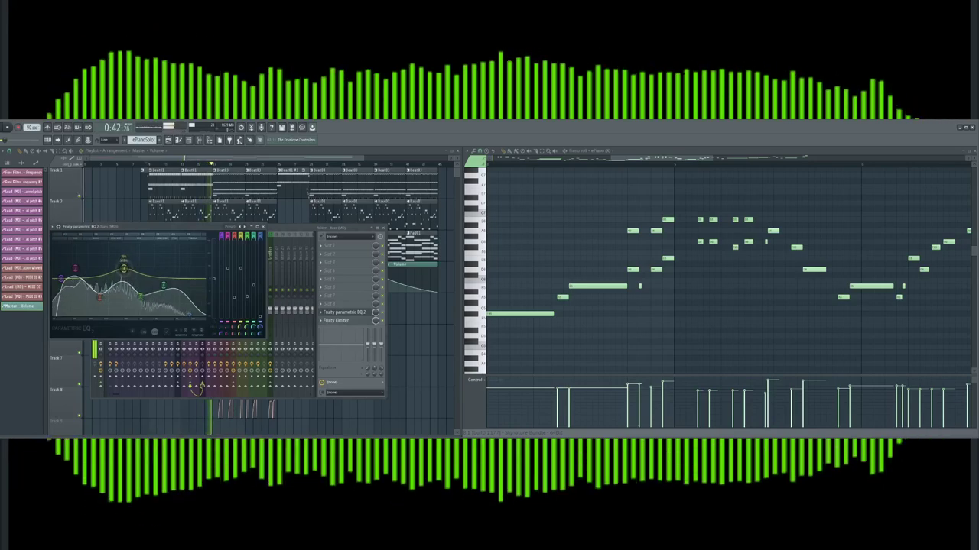
click(264, 227)
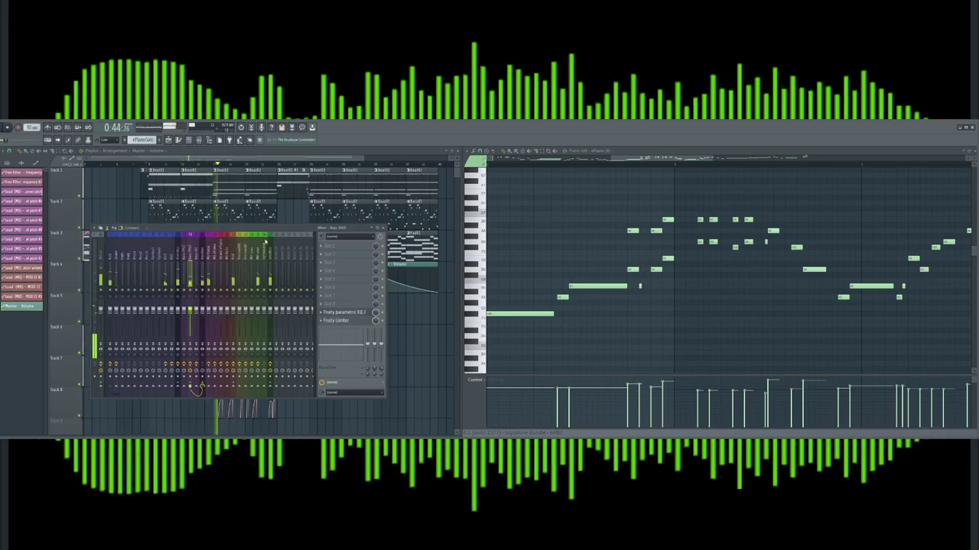
Follow the remaining arrangement through the solo into the fade-out, briefly checking the channel rack, and stop playback
click(258, 261)
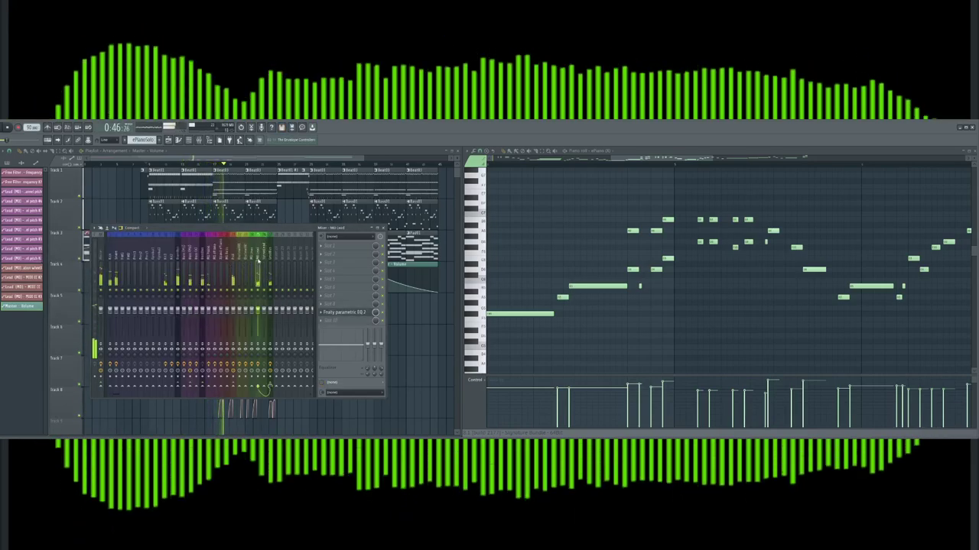
key(F9)
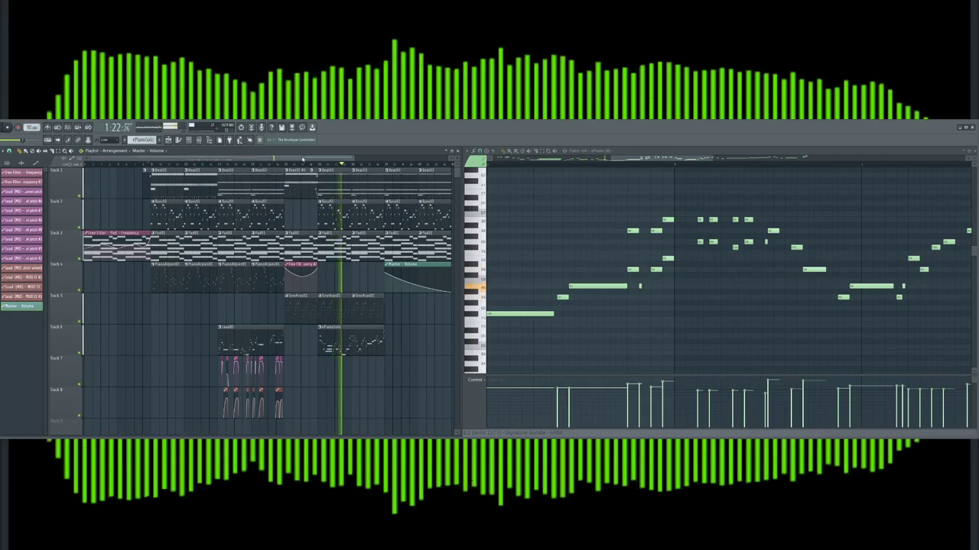
mouse_move(303, 159)
mouse_down()
mouse_move(338, 159)
mouse_move(304, 160)
mouse_up()
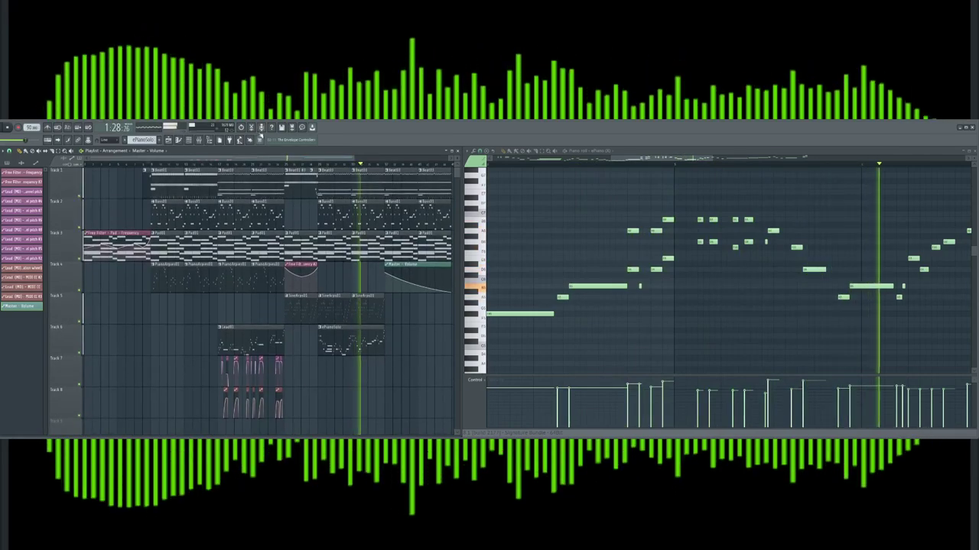
click(189, 141)
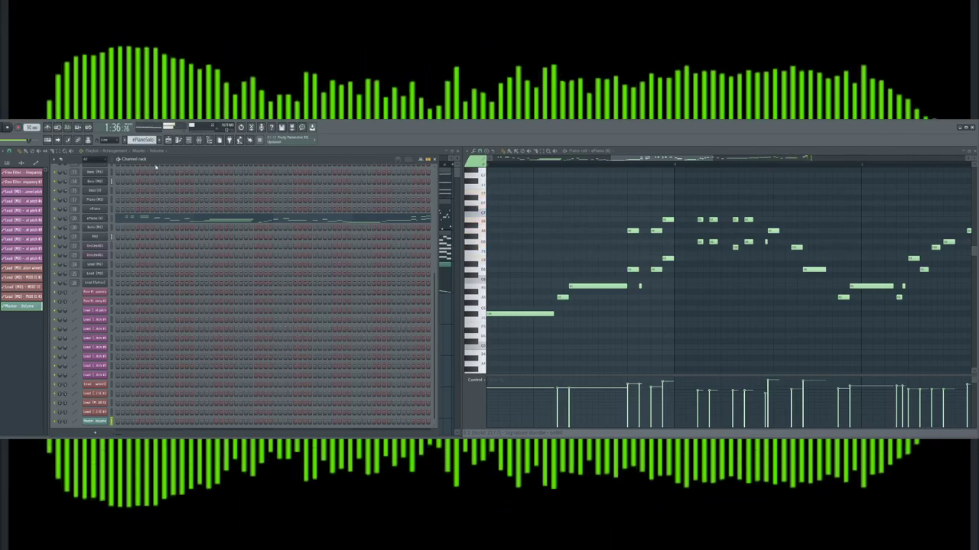
click(198, 142)
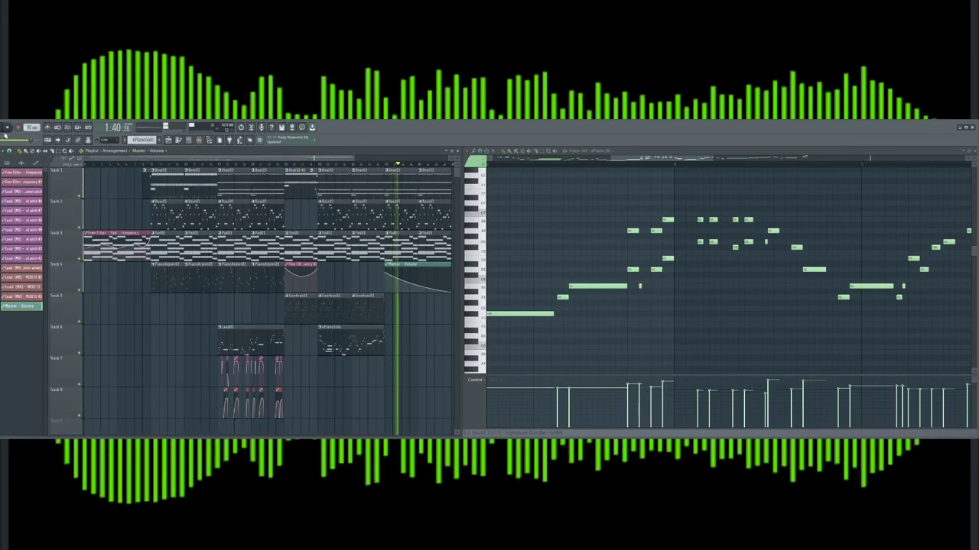
click(7, 130)
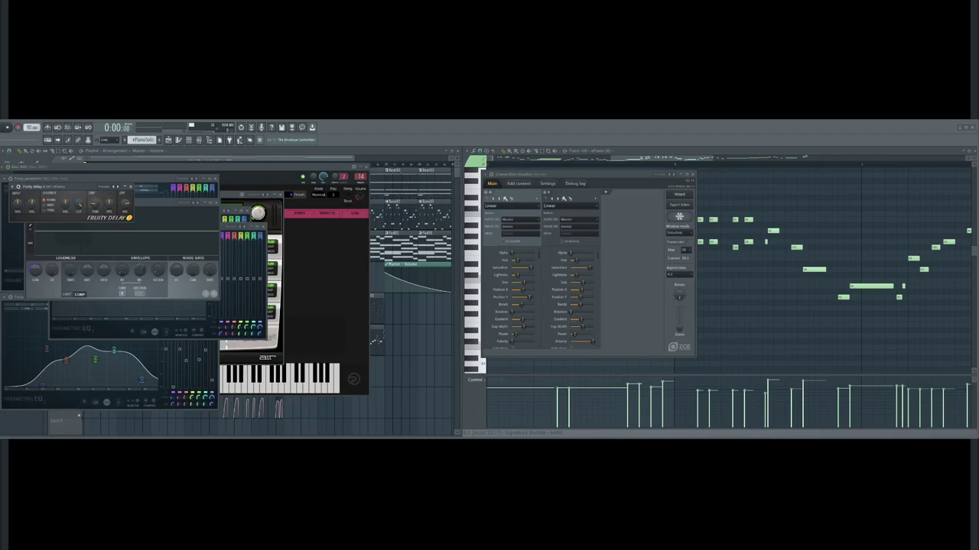
Place the rendered Undertow audio clip on track 9, starting at the beginning of the song
scroll(413, 298, down, 5)
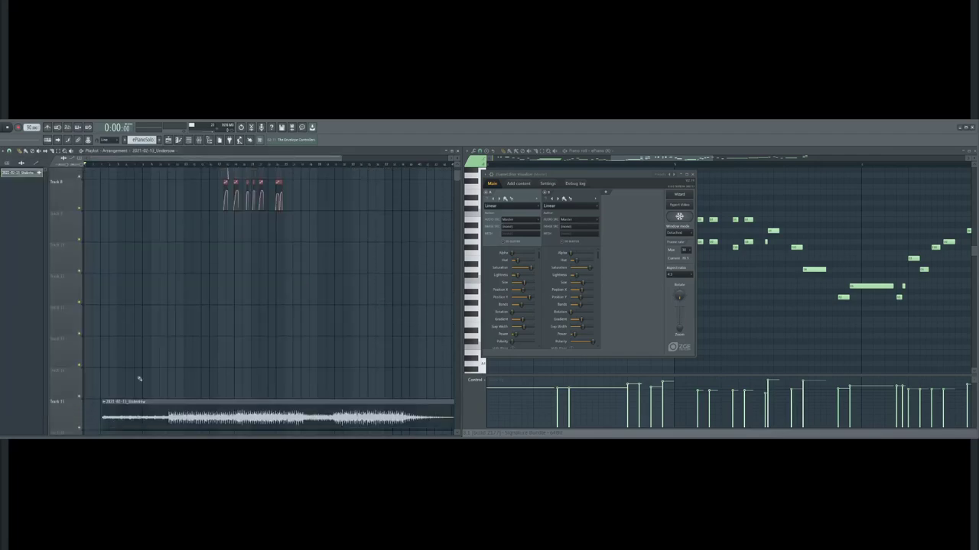
scroll(137, 375, down, 3)
scroll(124, 278, down, 2)
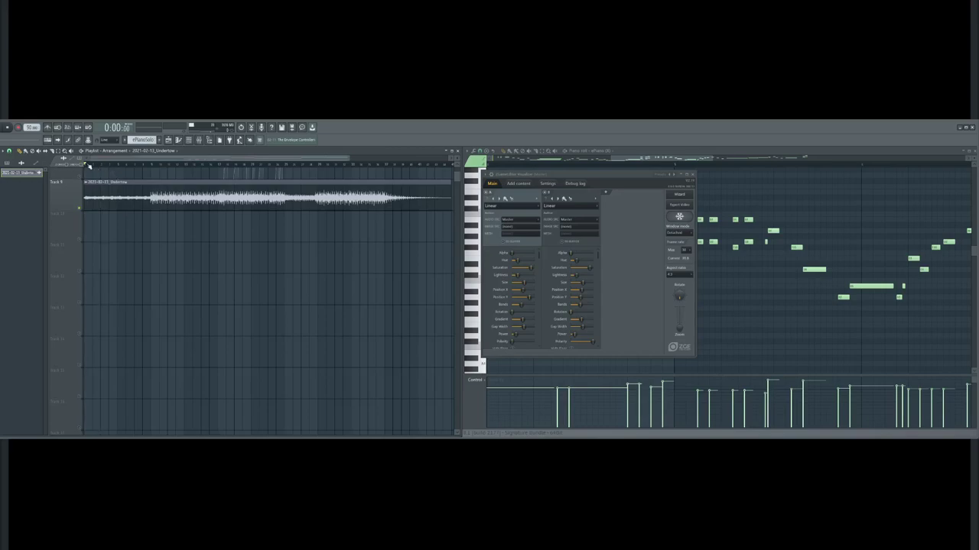
Play the rendered Undertow clip from the start and examine its enlarged waveform
key(space)
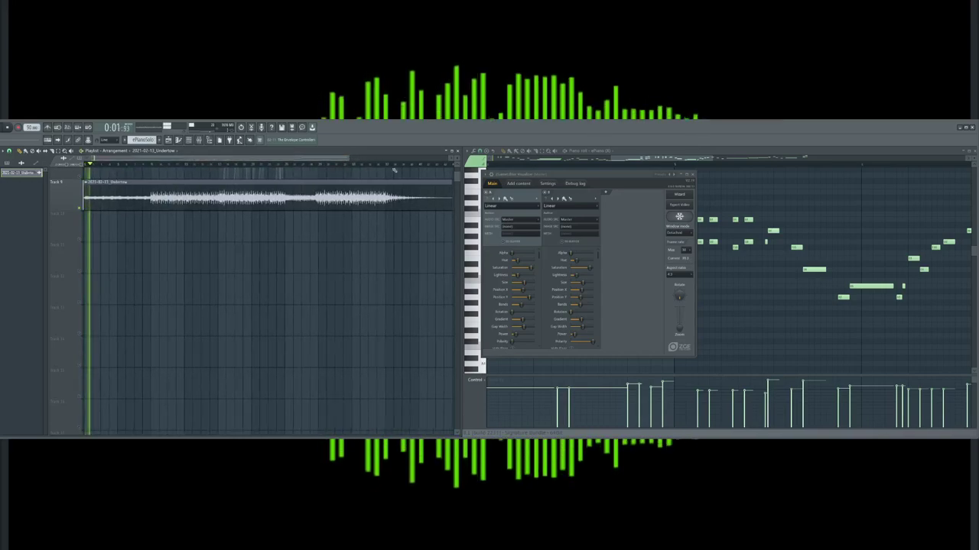
alt+scroll(405, 187, up, 3)
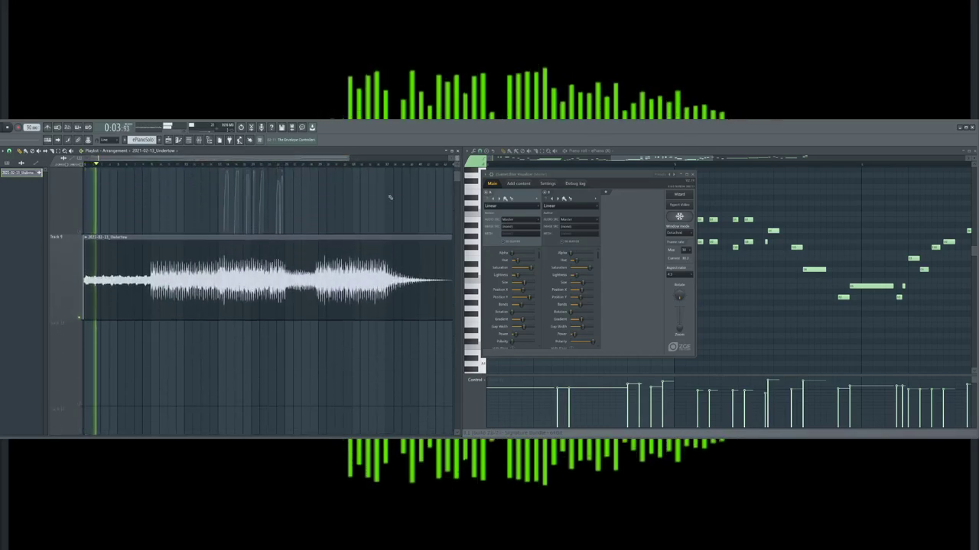
scroll(343, 253, down, 2)
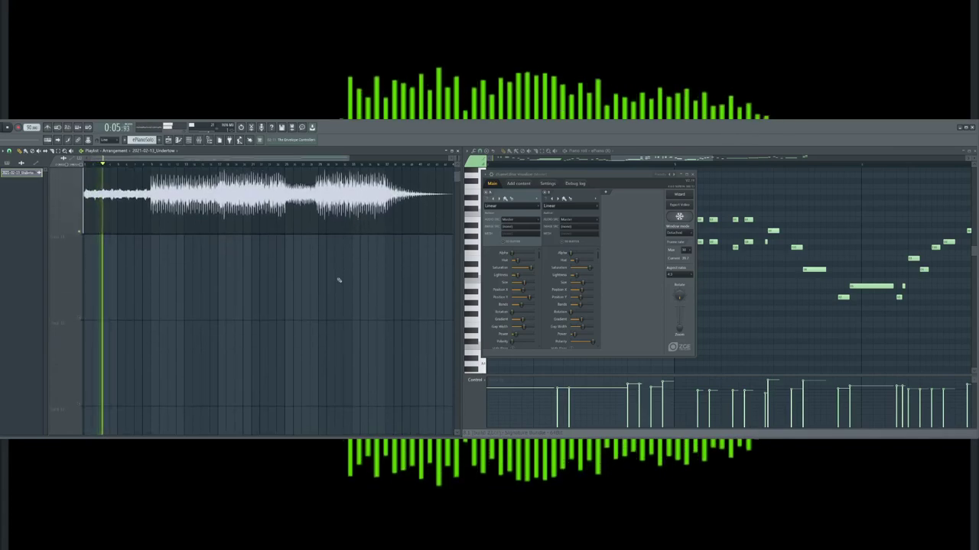
scroll(439, 197, up, 2)
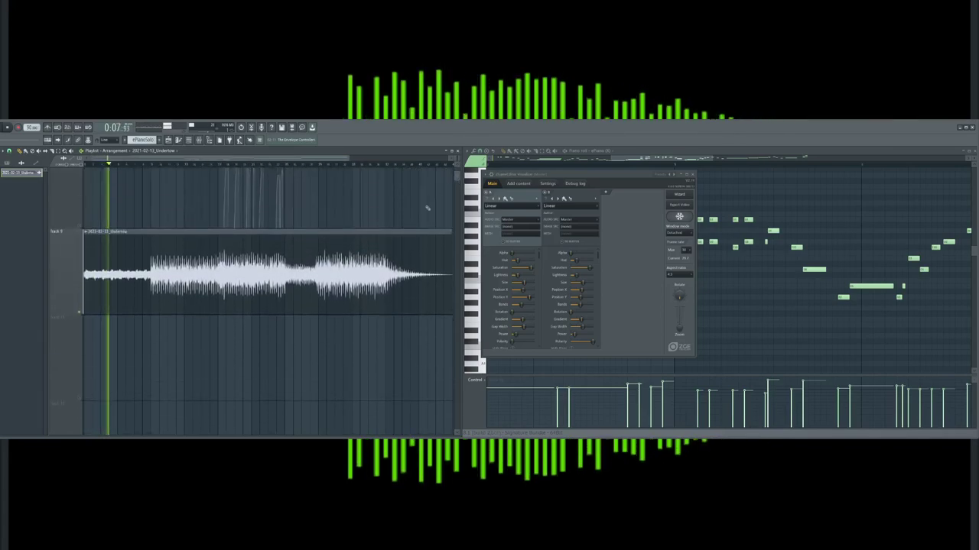